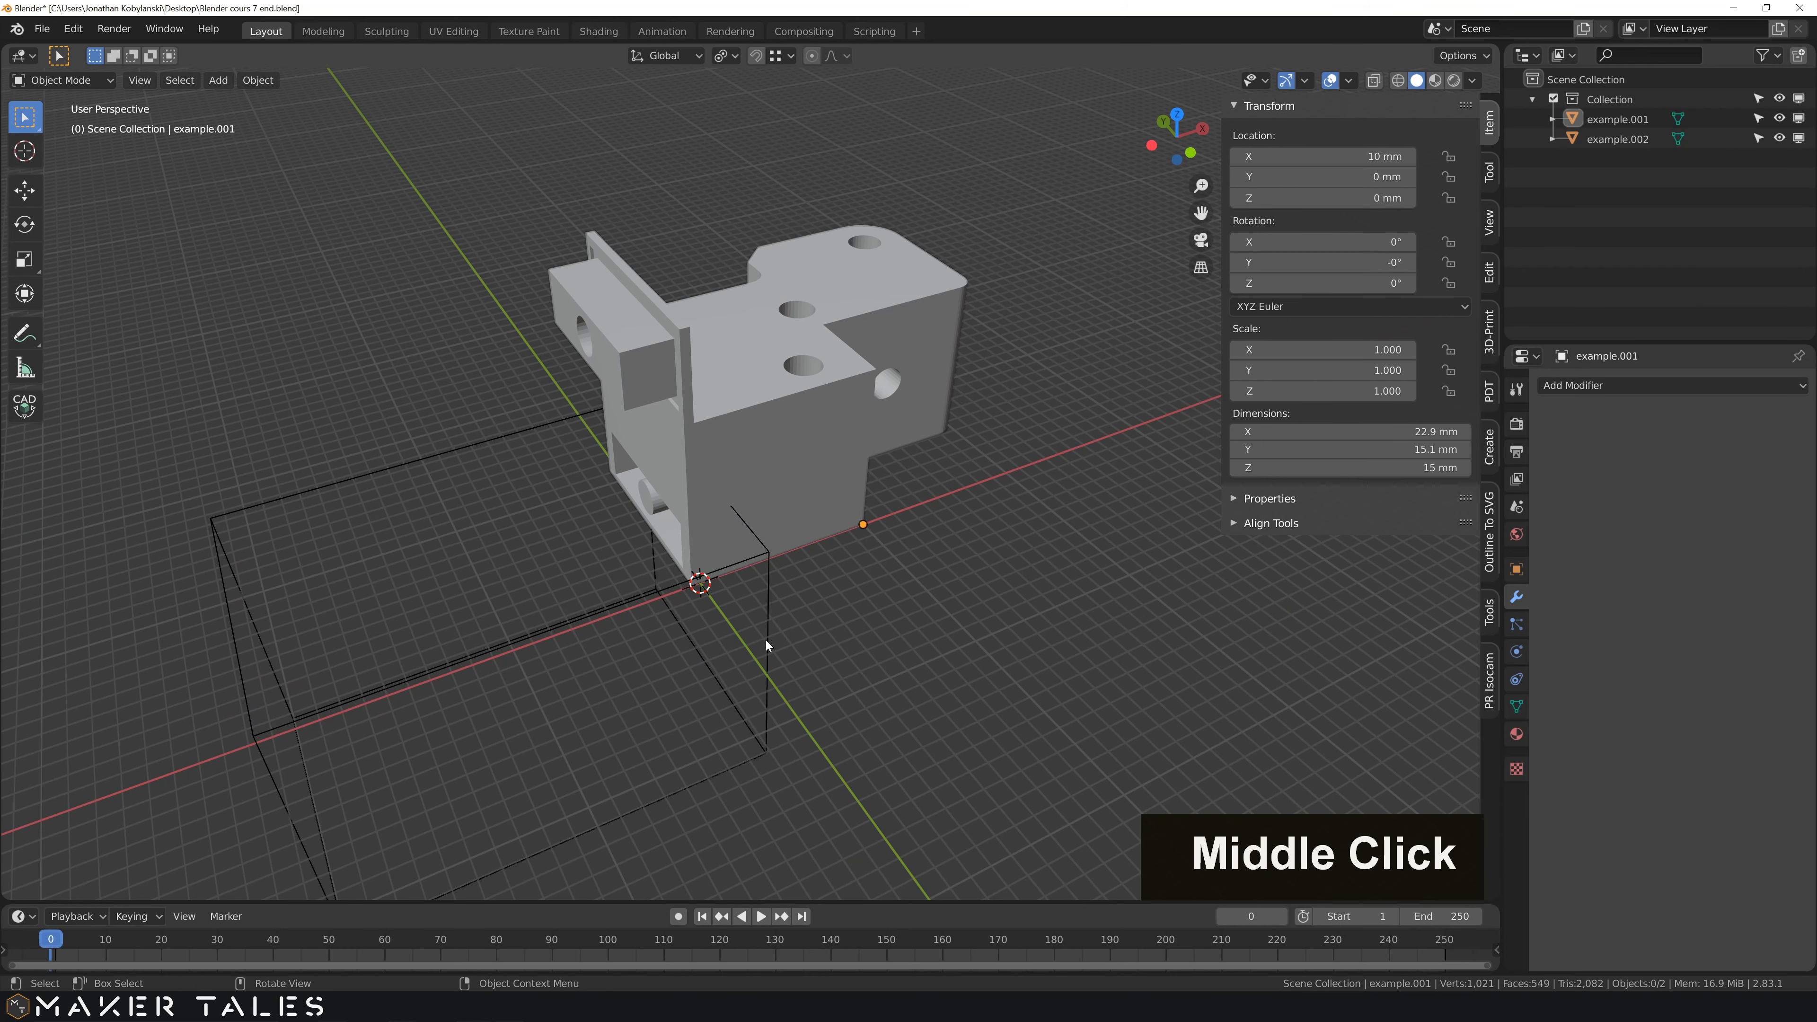
- Delete the wireframe box object example.002 from the scene
left_click(780, 688)
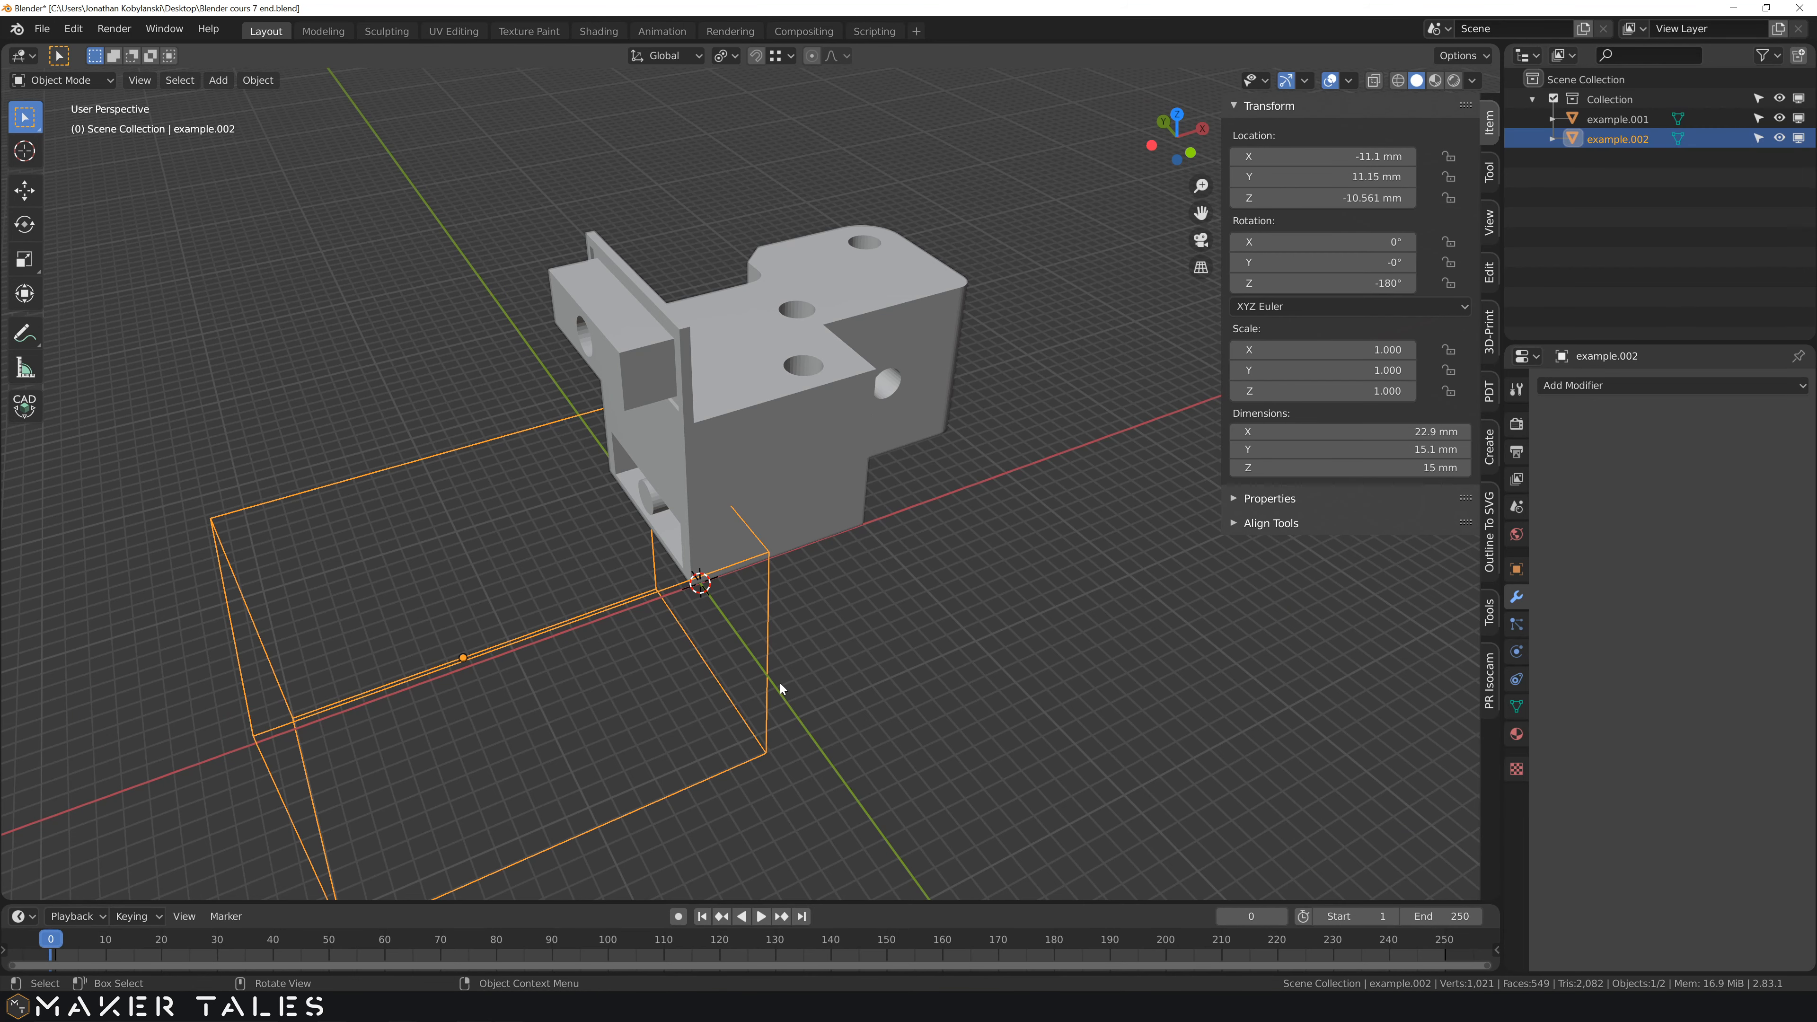
key("x")
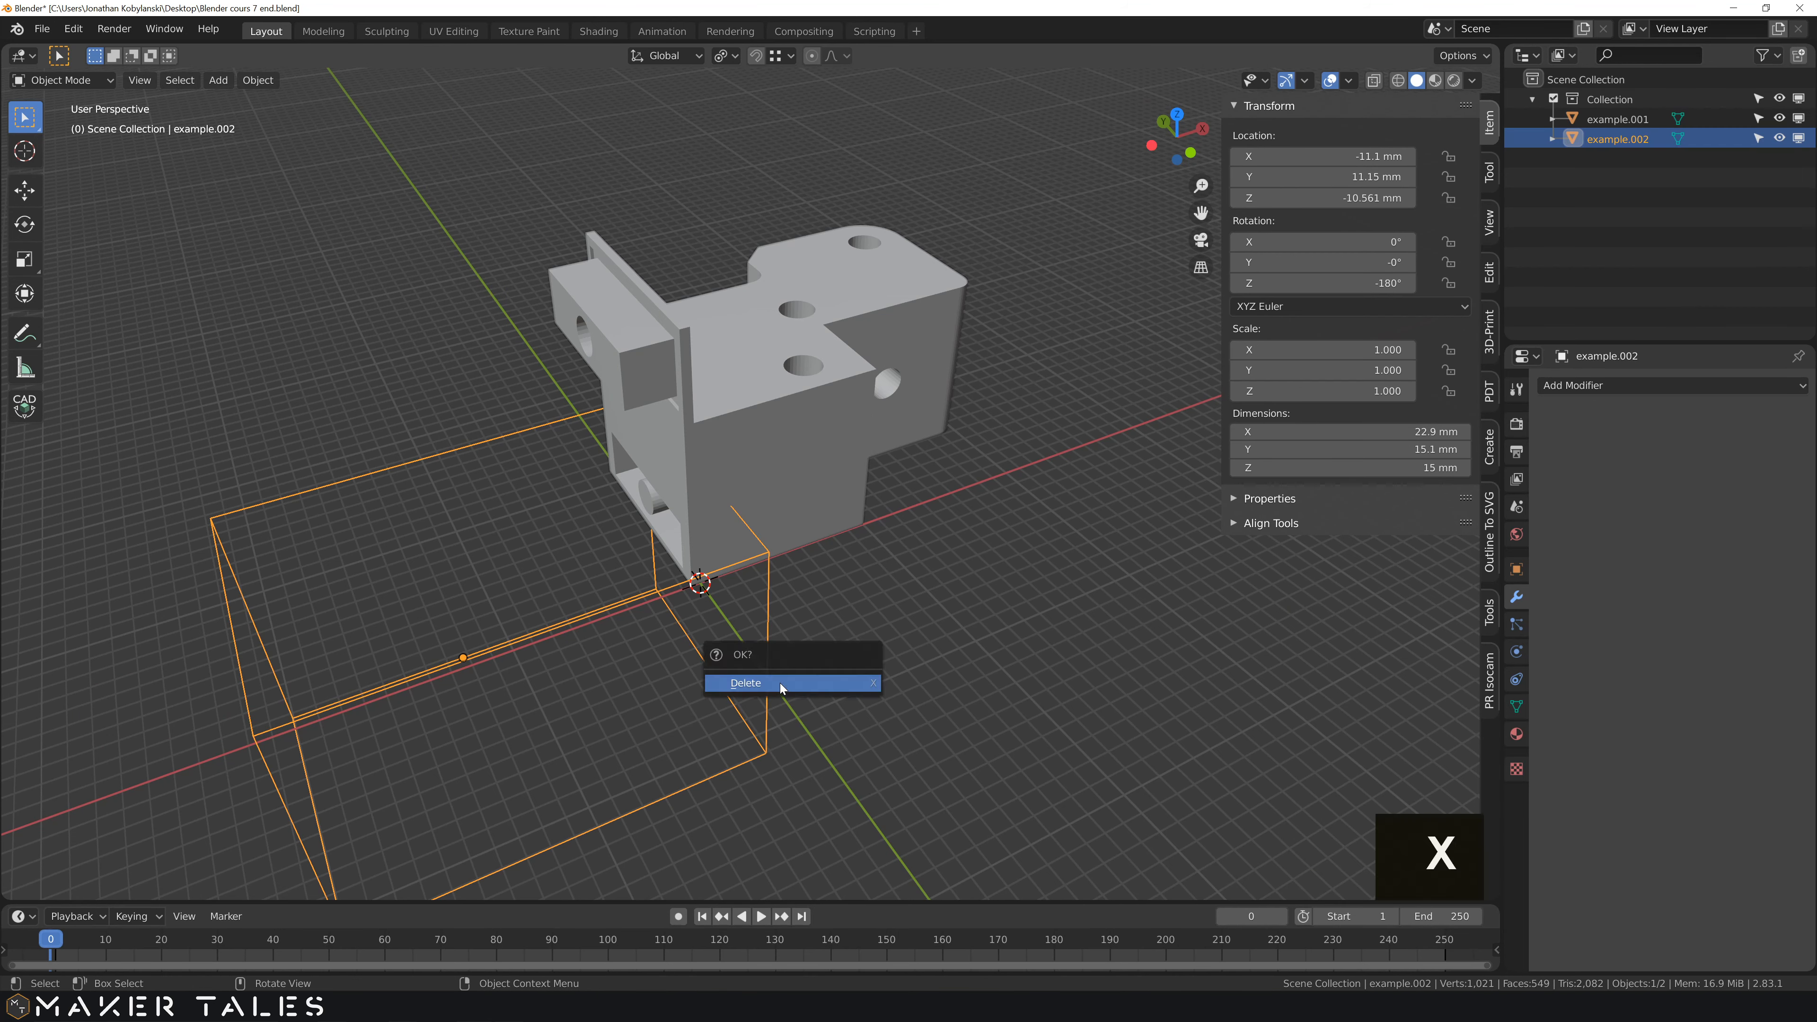
left_click(780, 685)
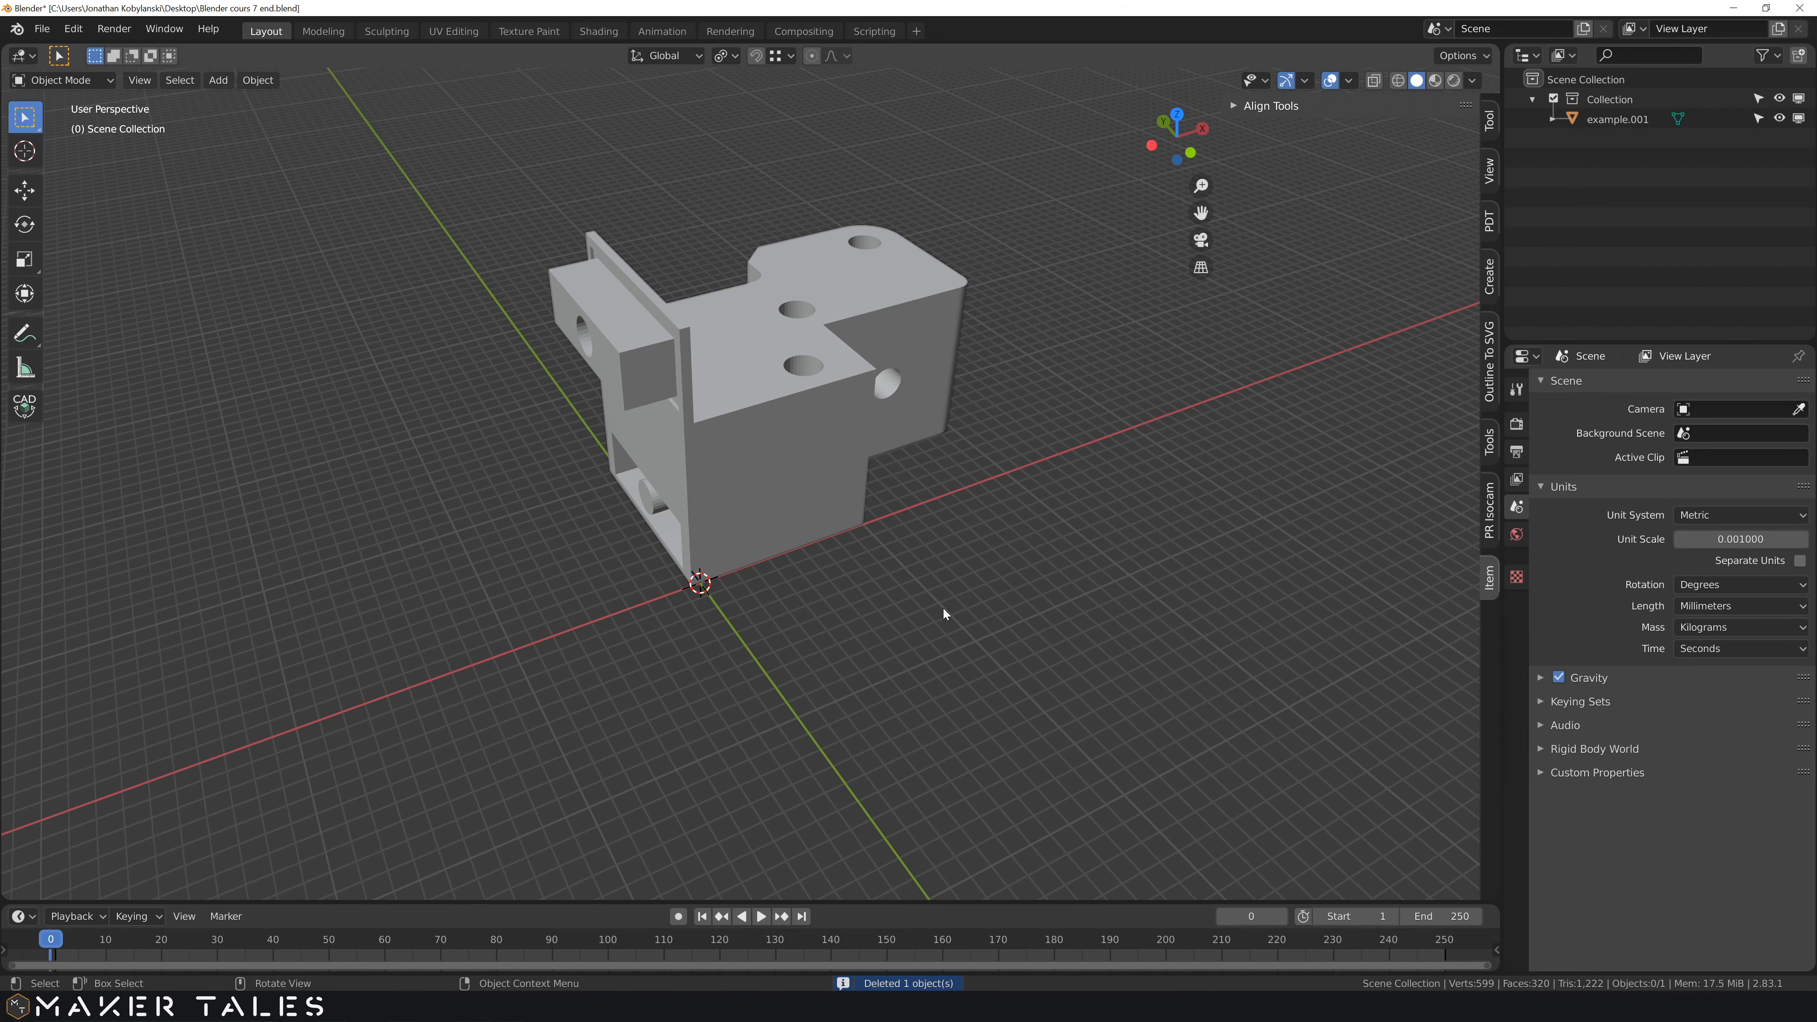
- Select the bracket example.001 and collapse its Transform properties
left_click(811, 479)
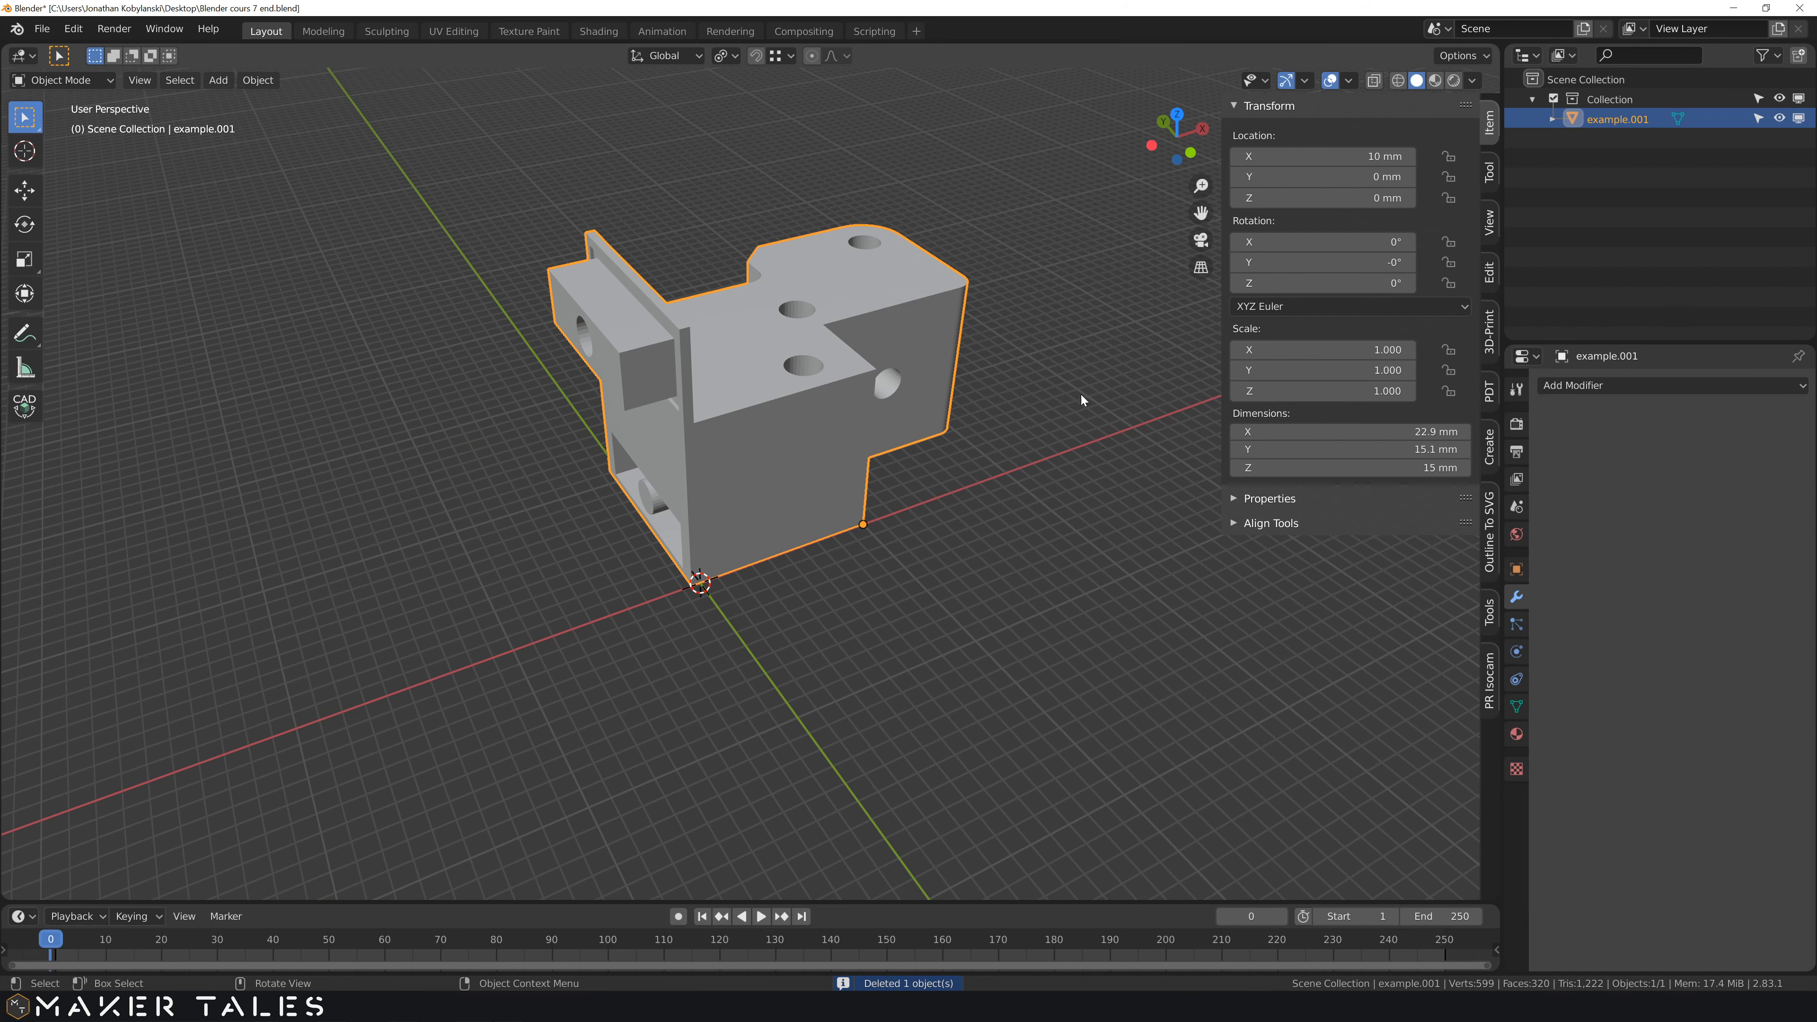
left_click(1233, 107)
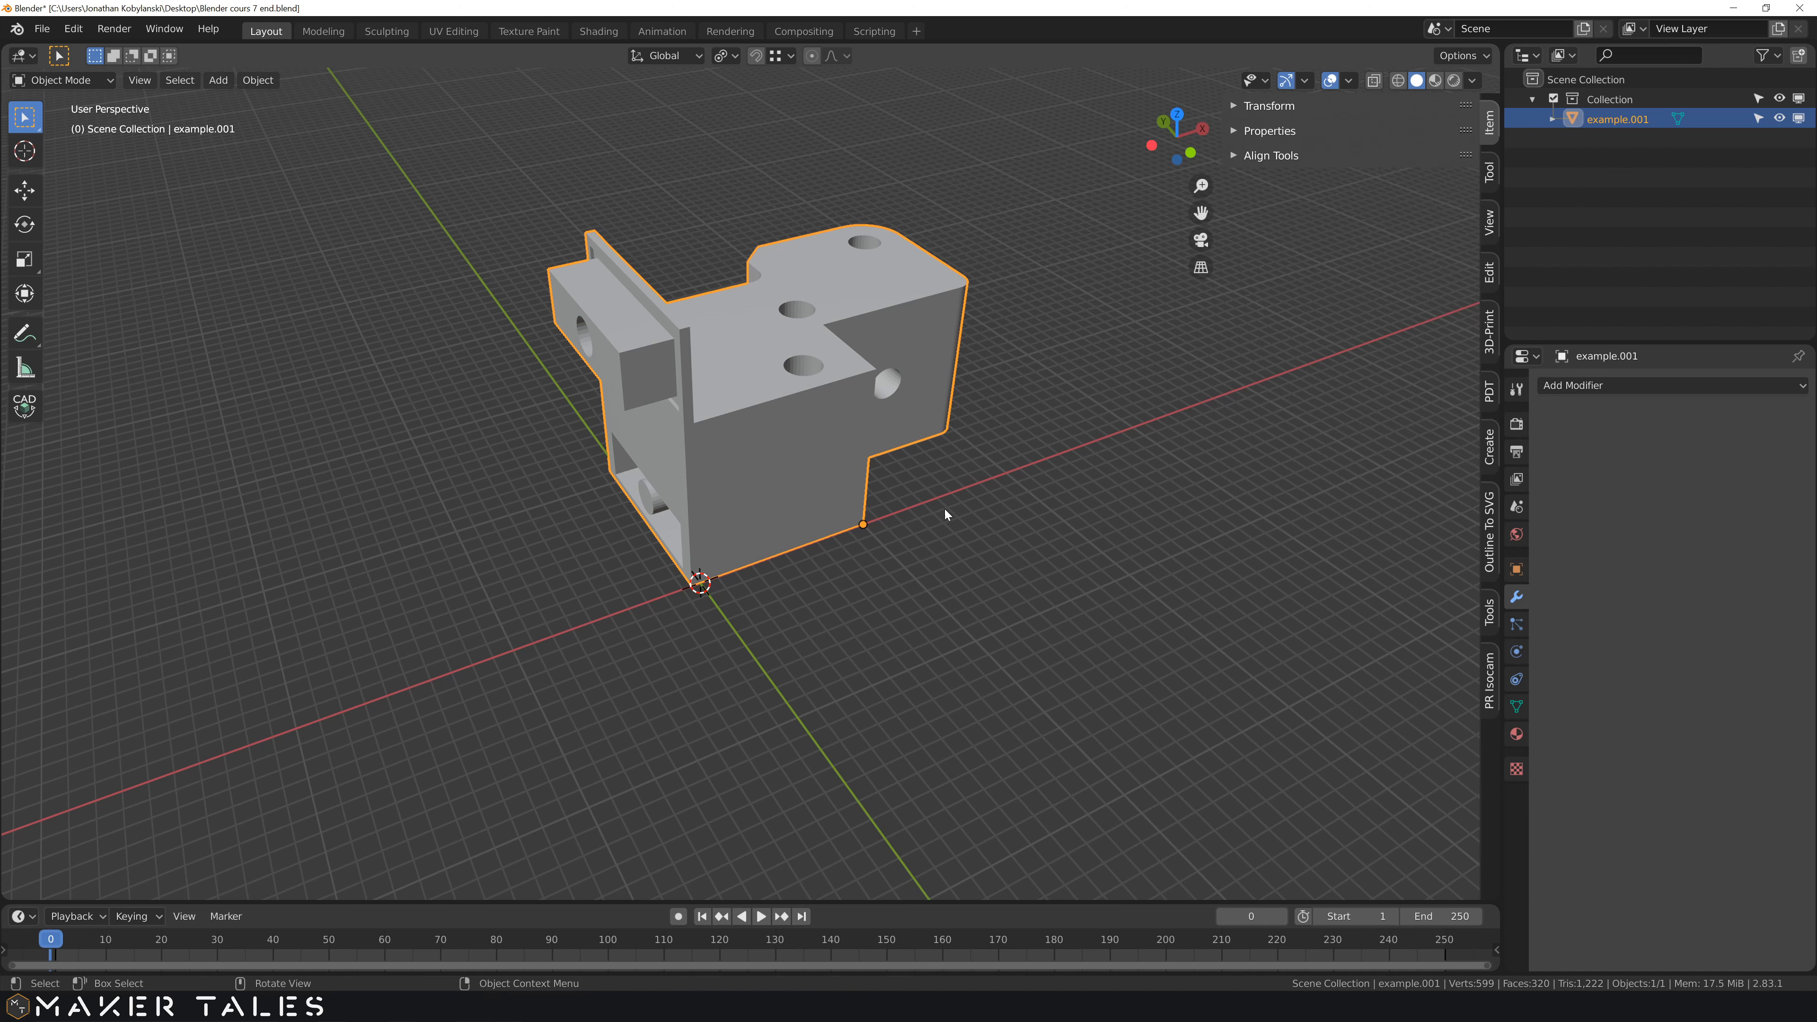
middle_click_drag(956, 512, 934, 544)
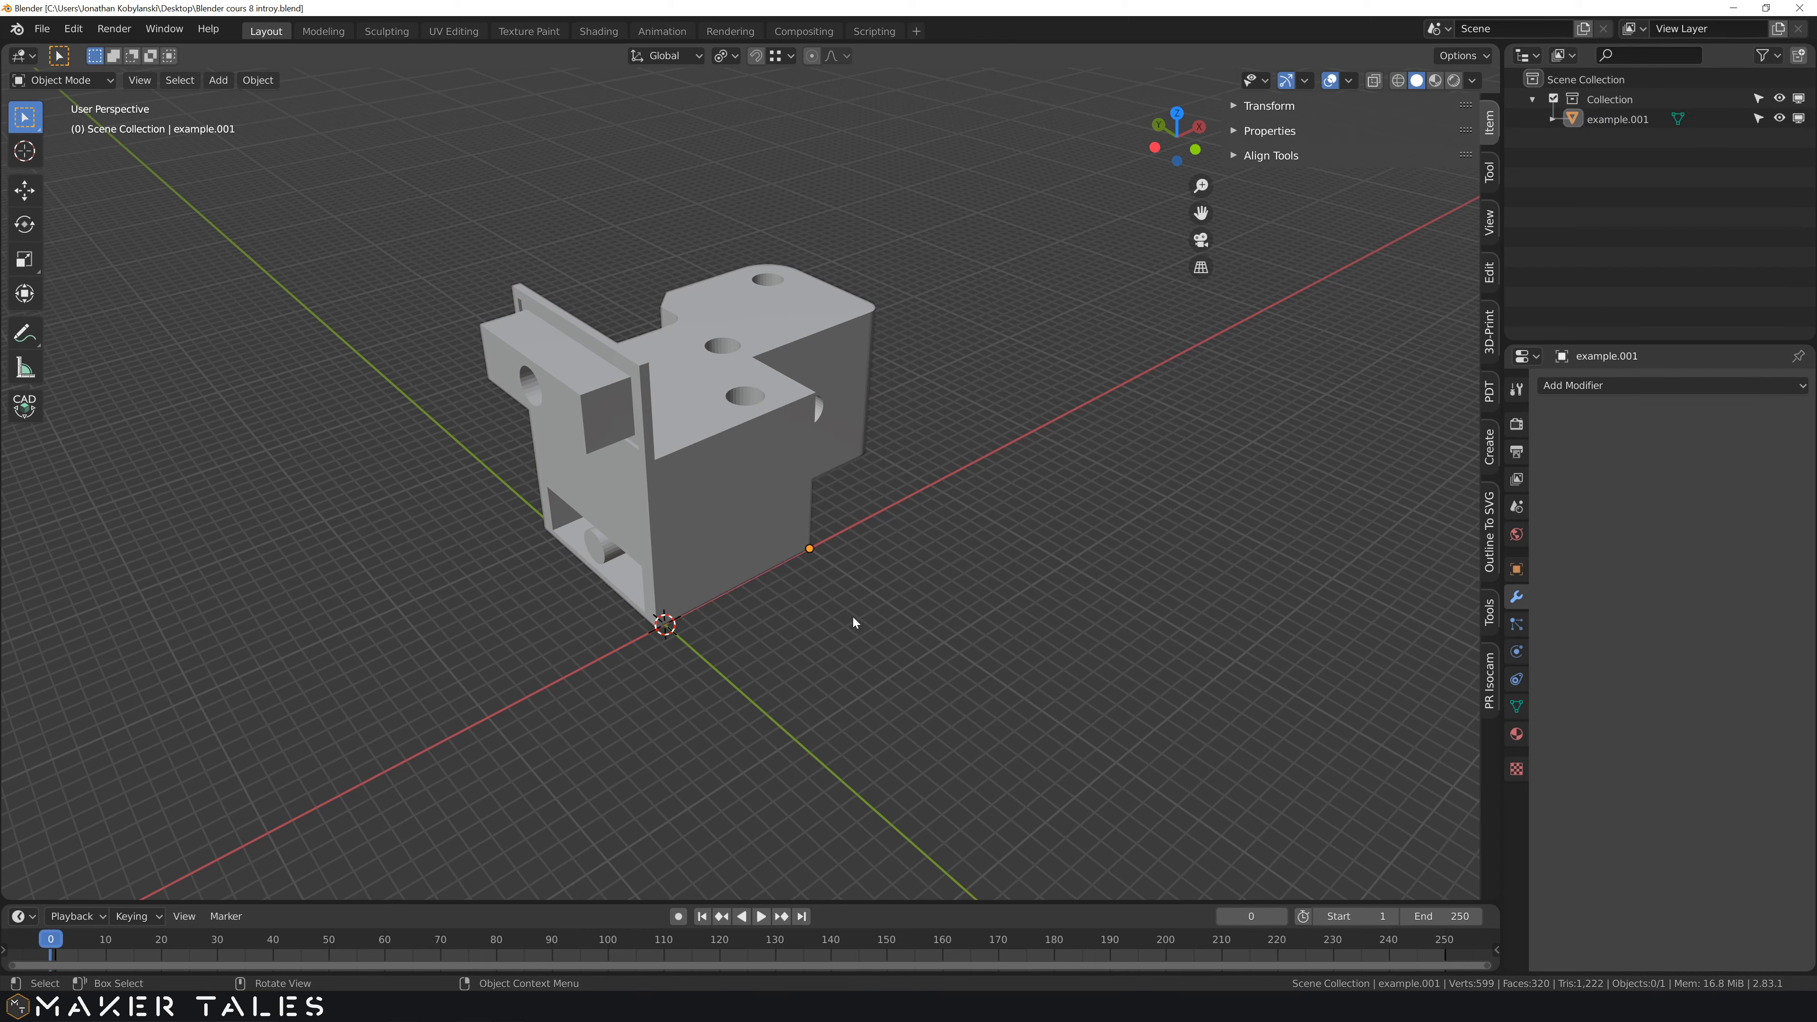
- Duplicate the bracket as an independent copy and place it beside the original, with movement locked to the XY plane
left_click(723, 554)
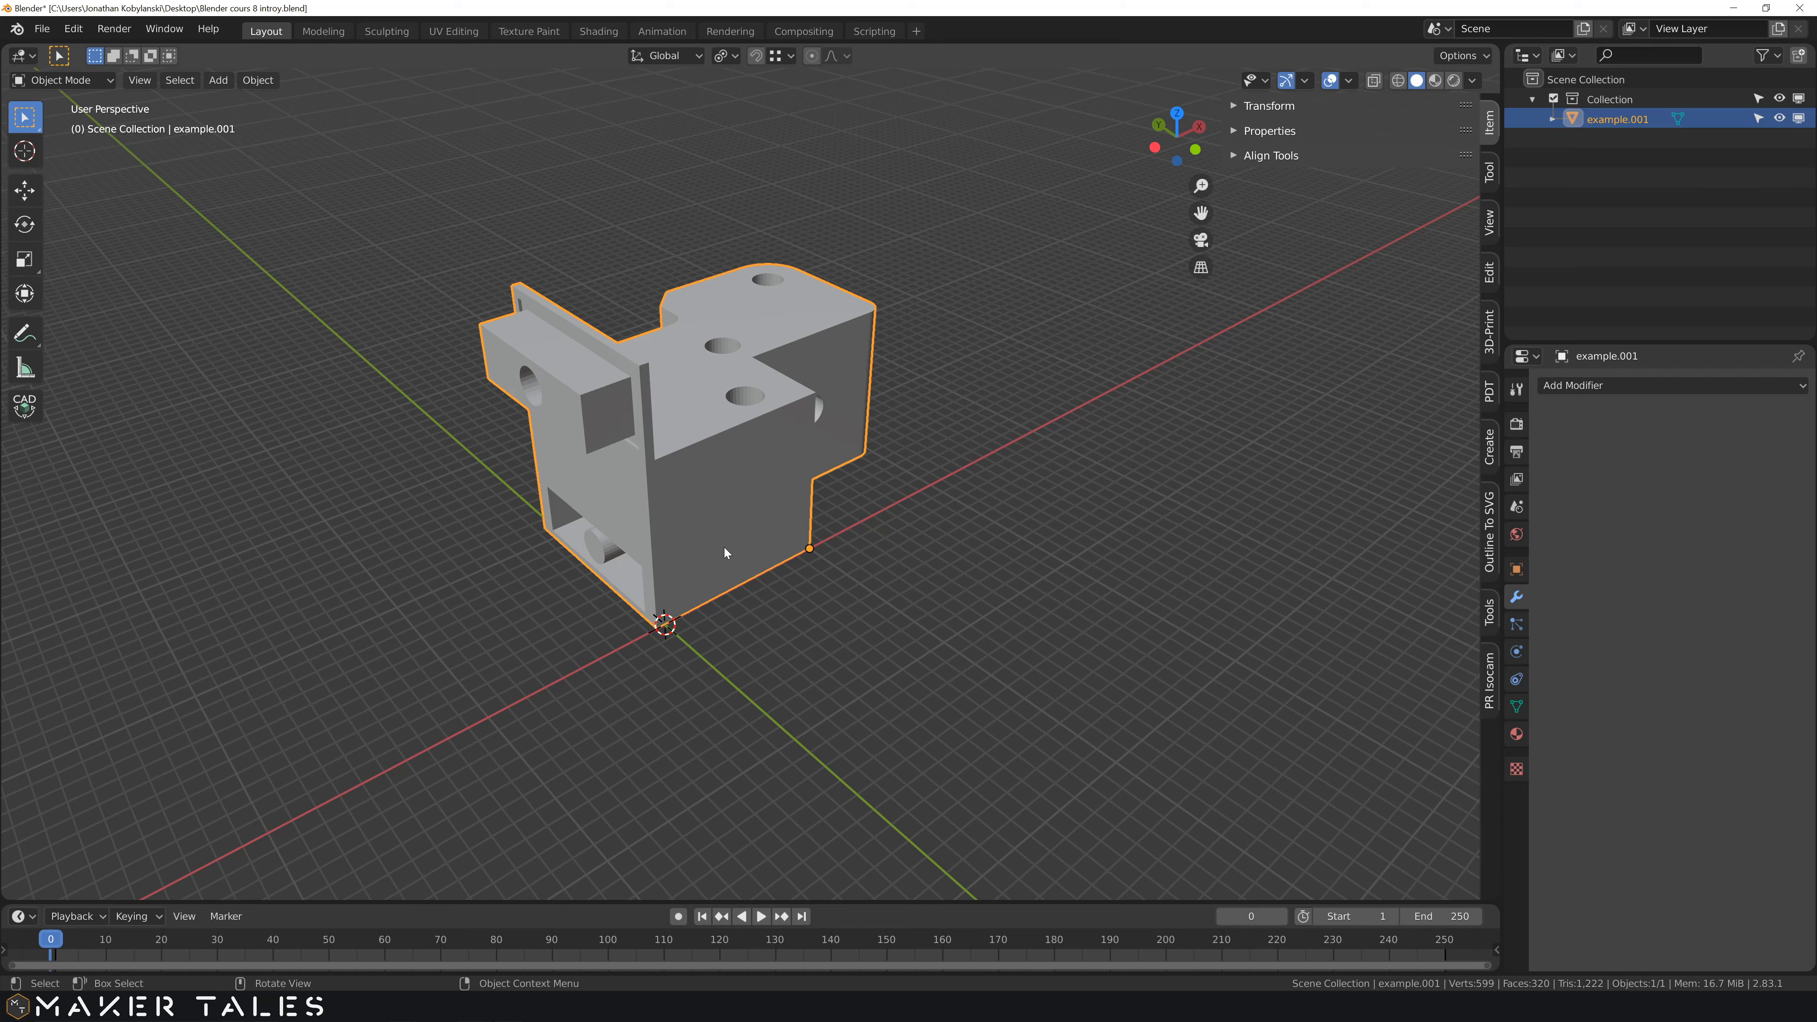
key("shift")
key("shift+d")
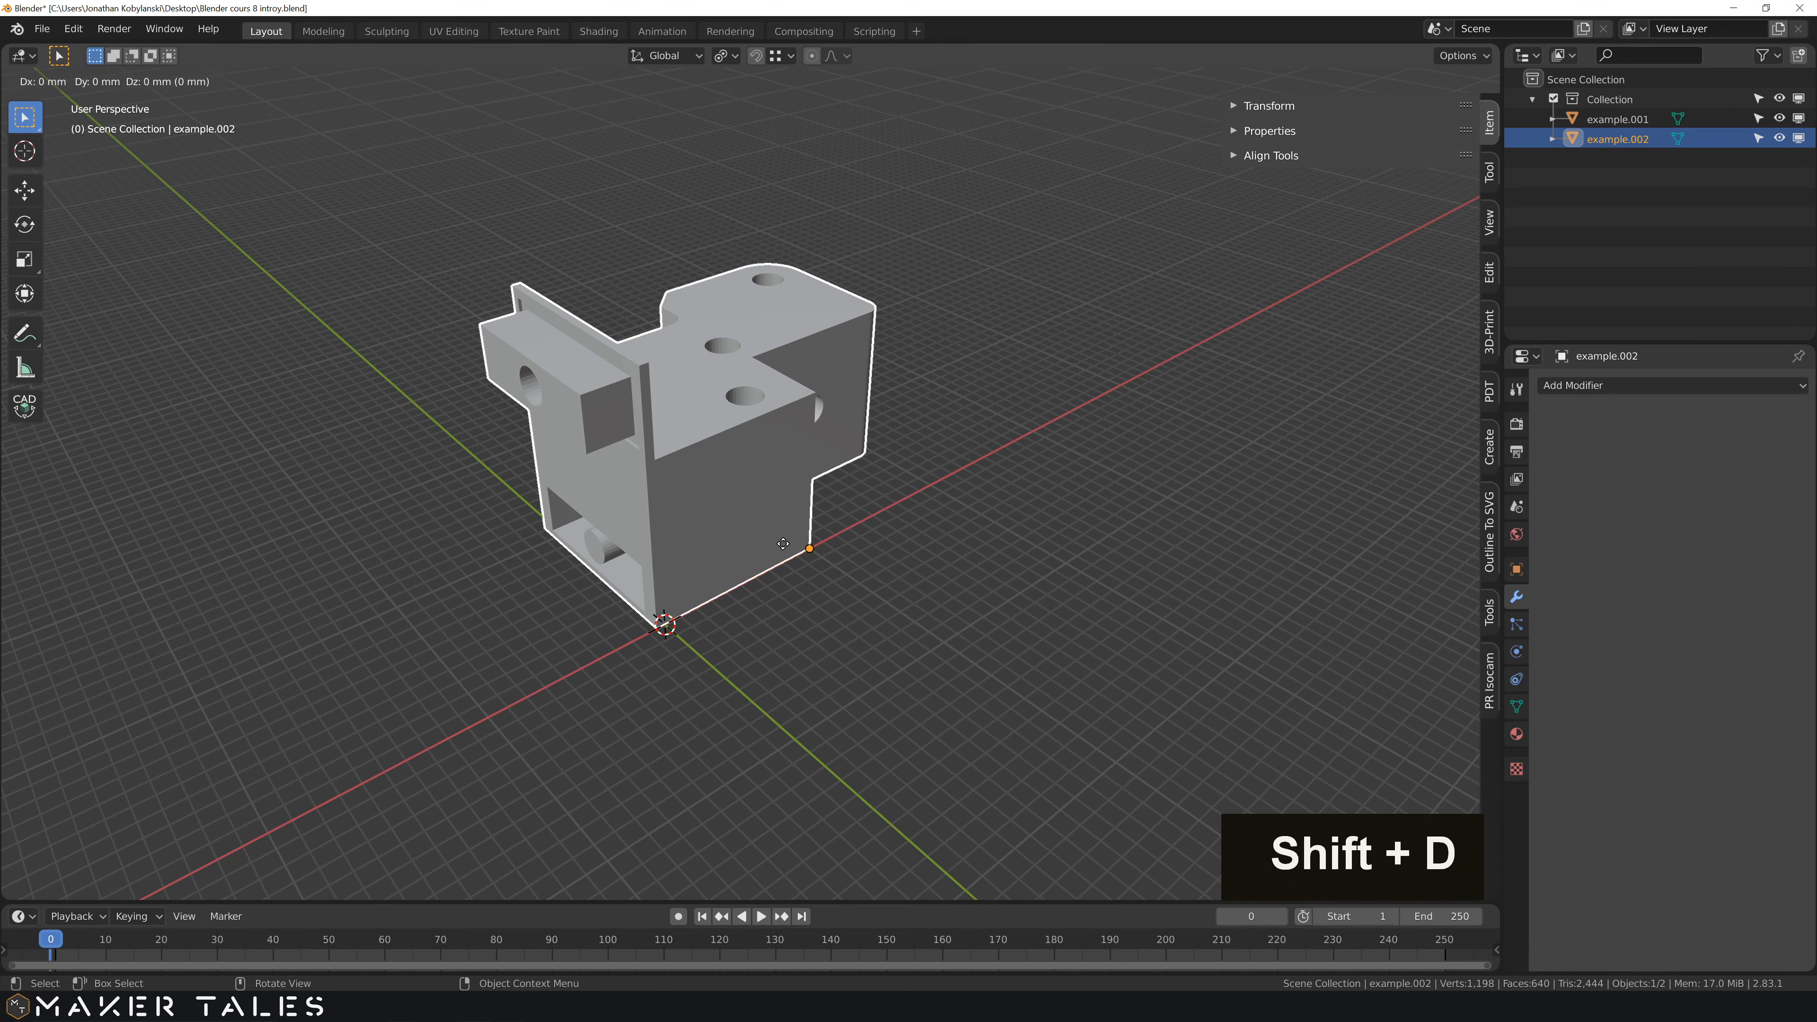
key("x")
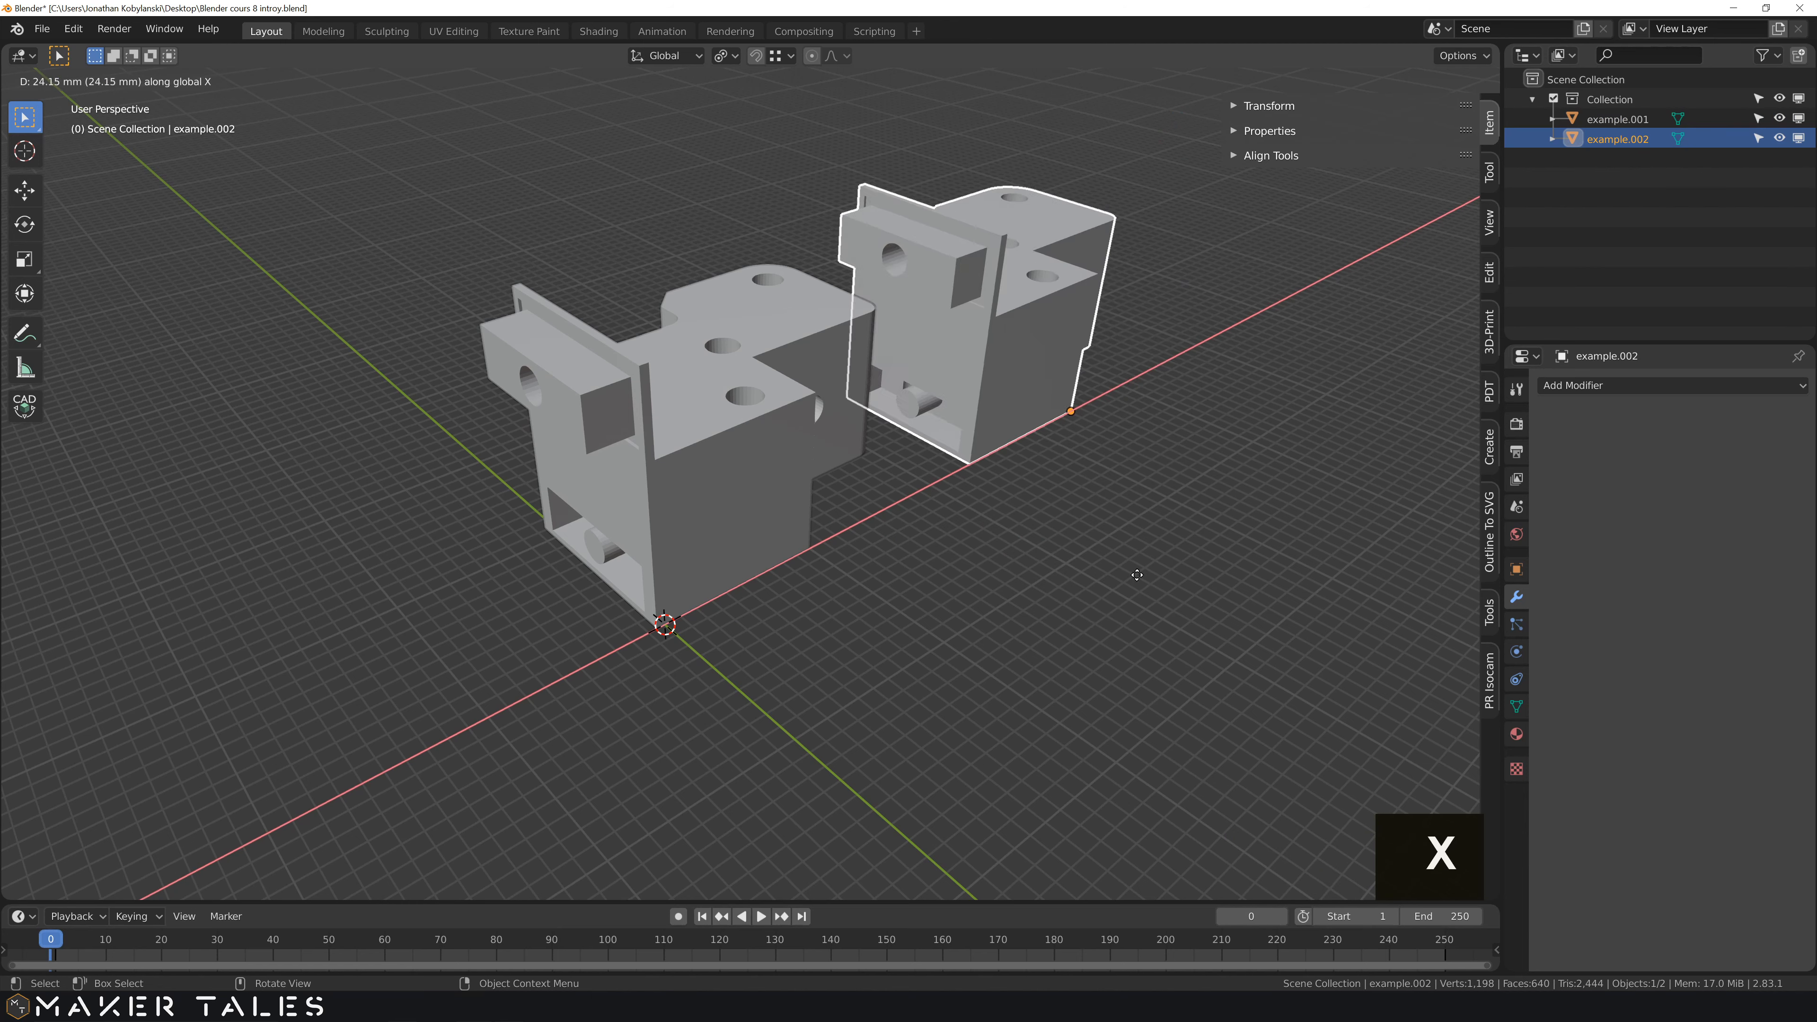
key("y")
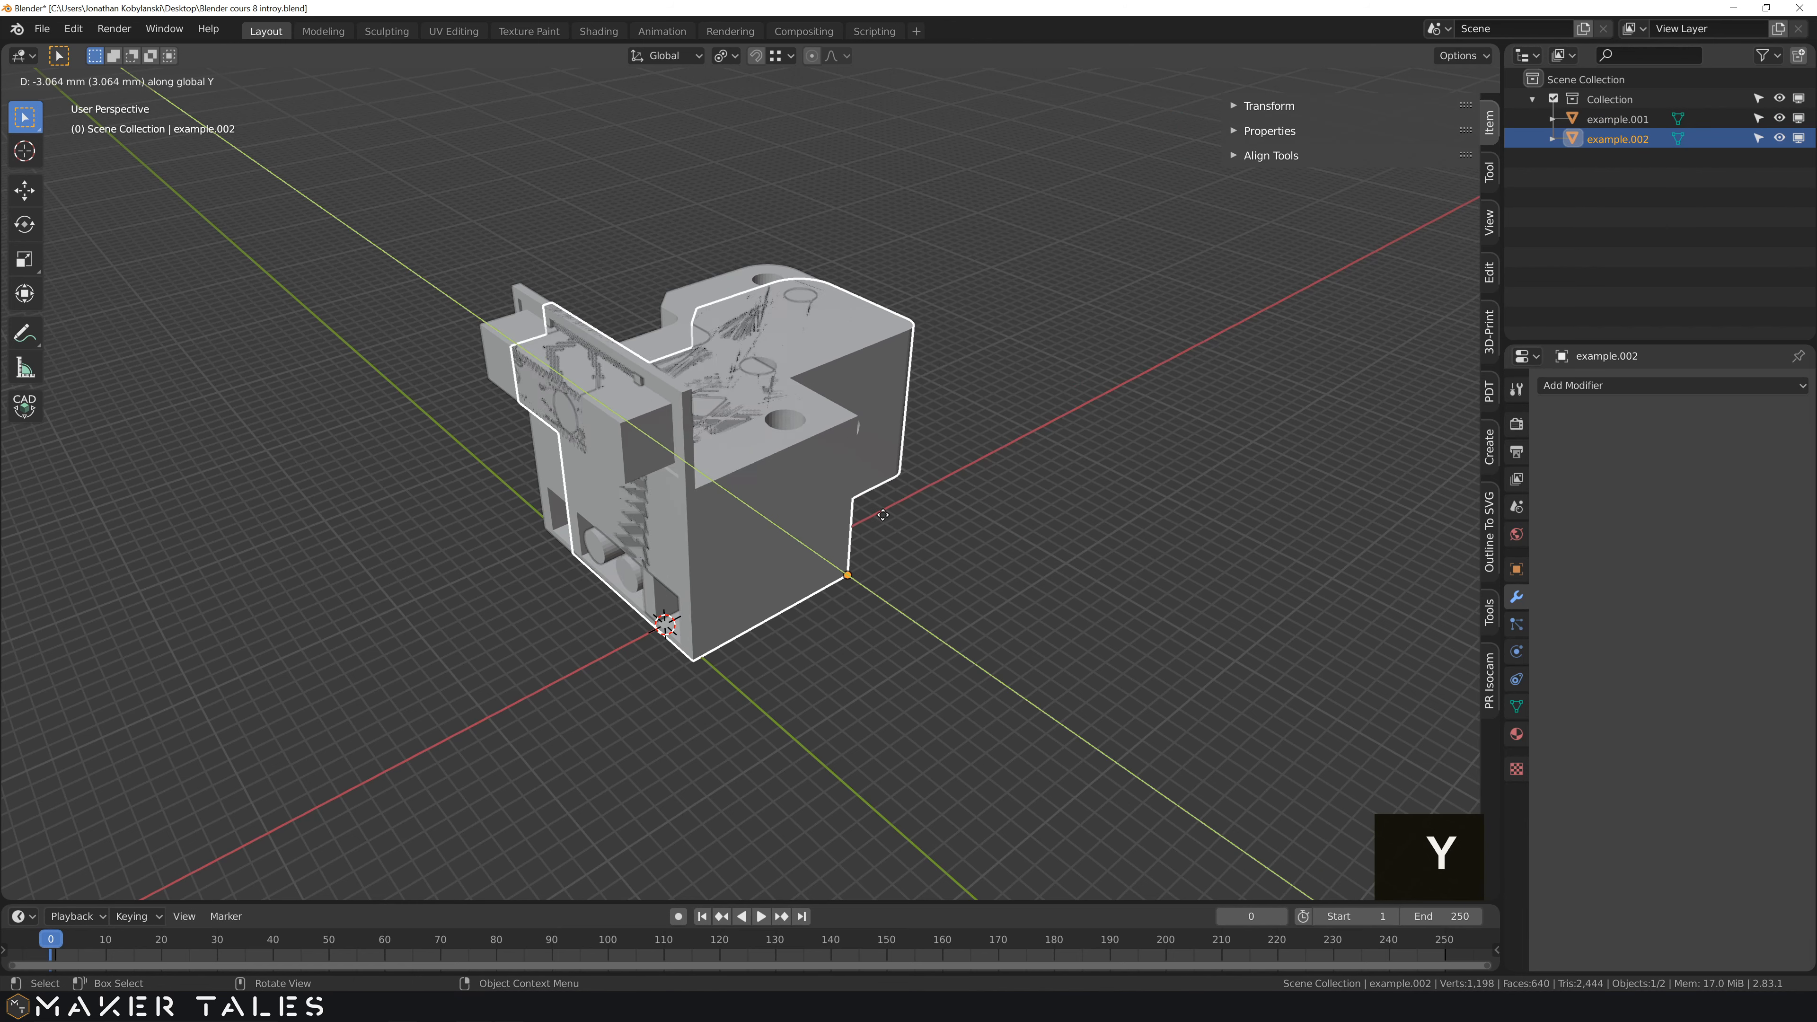
key("shift")
key("shift+z")
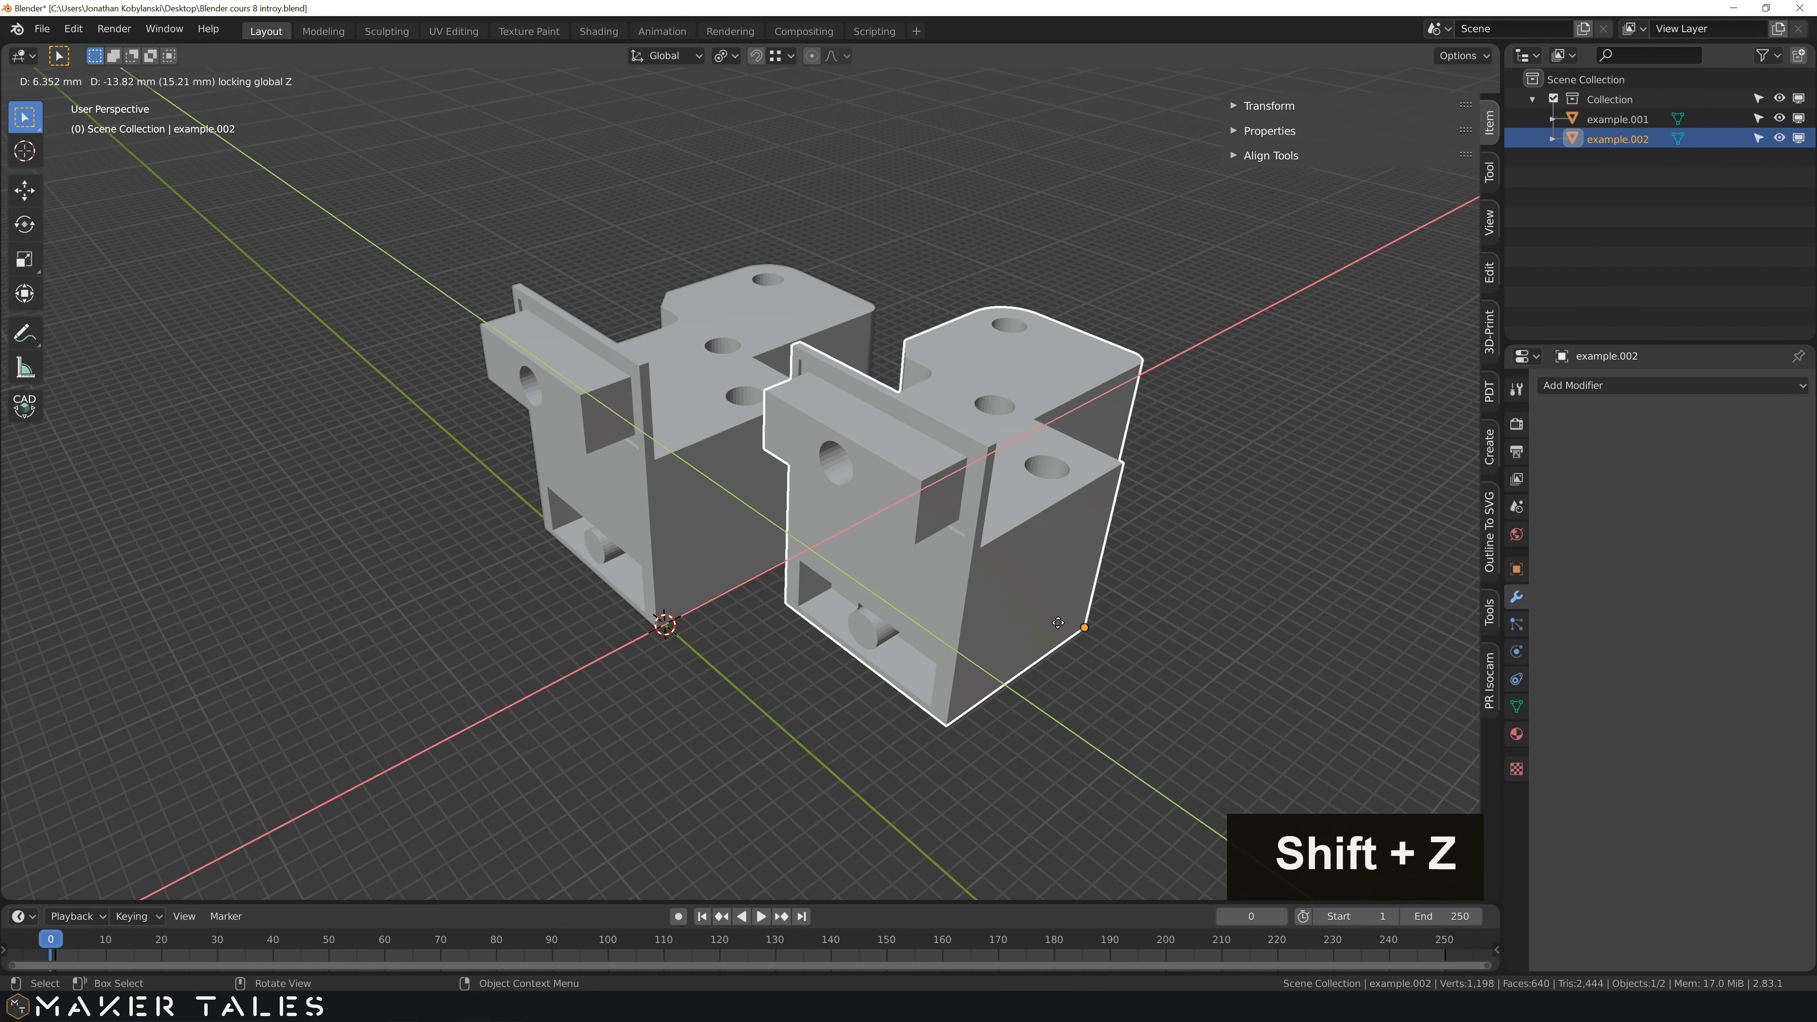
left_click(1173, 635)
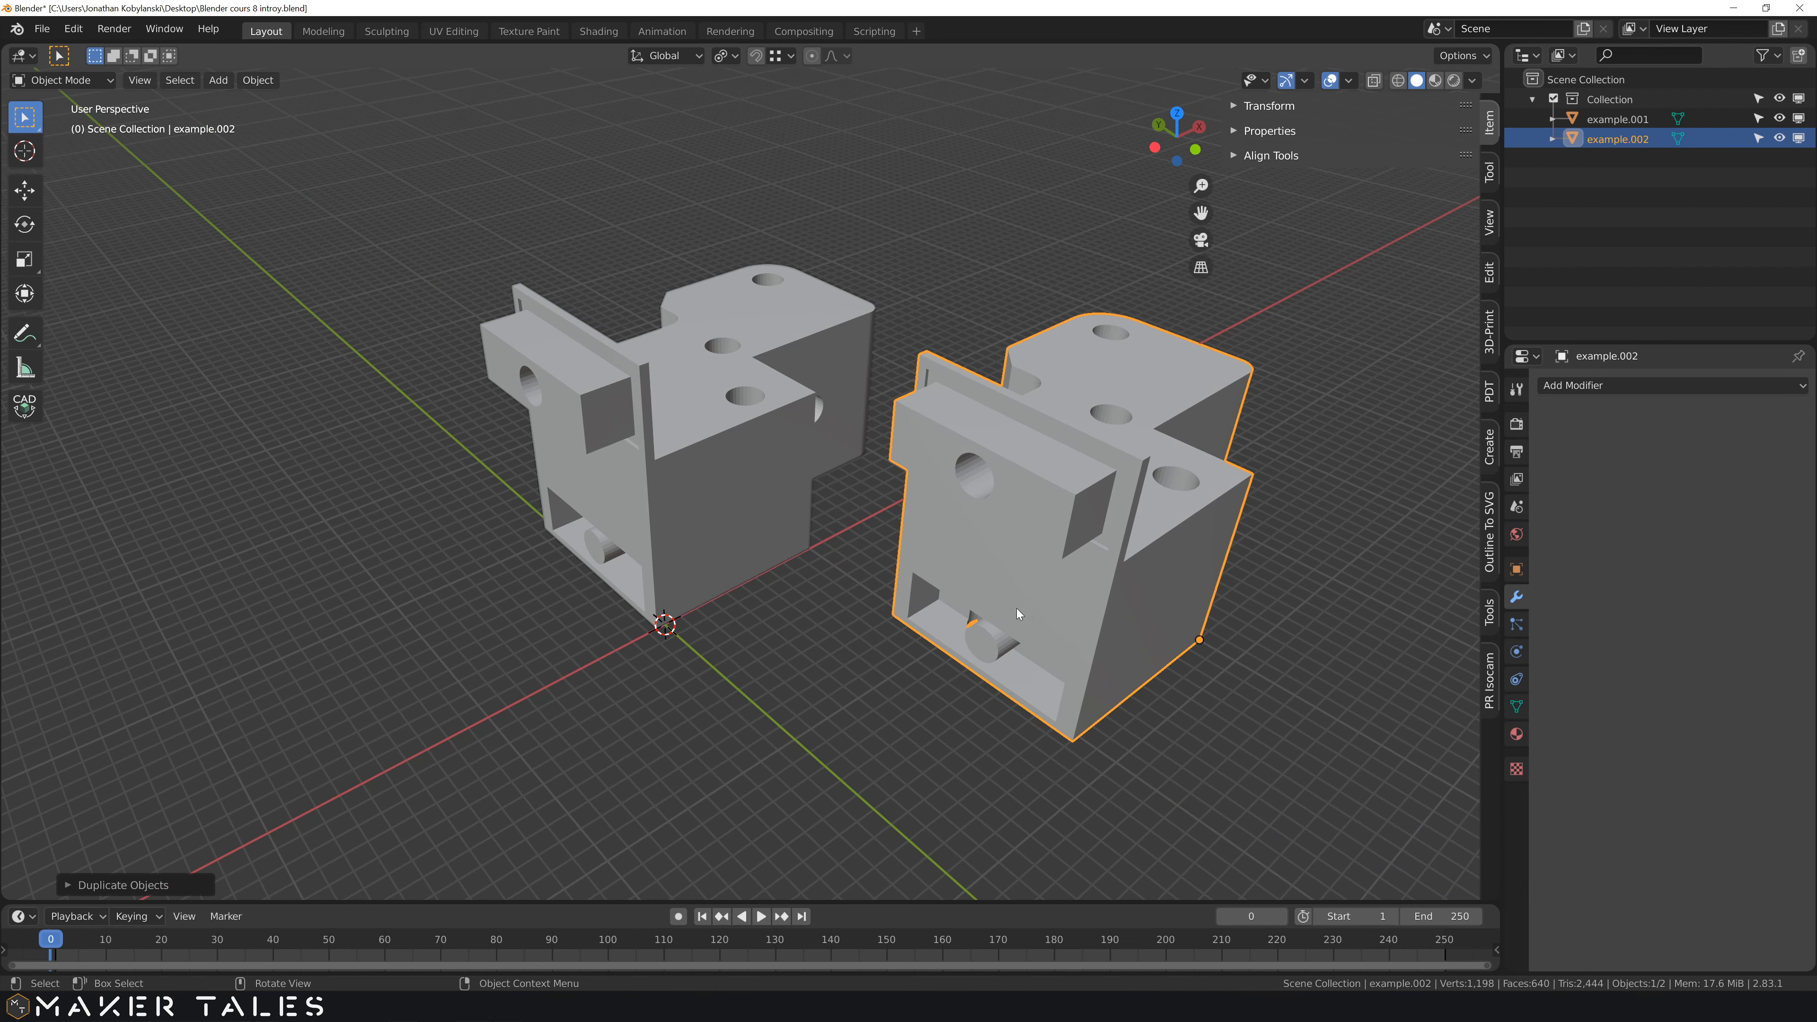
- Check in Edit Mode whether the copy and the original bracket have separate meshes
middle_click_drag(1016, 607, 1088, 600)
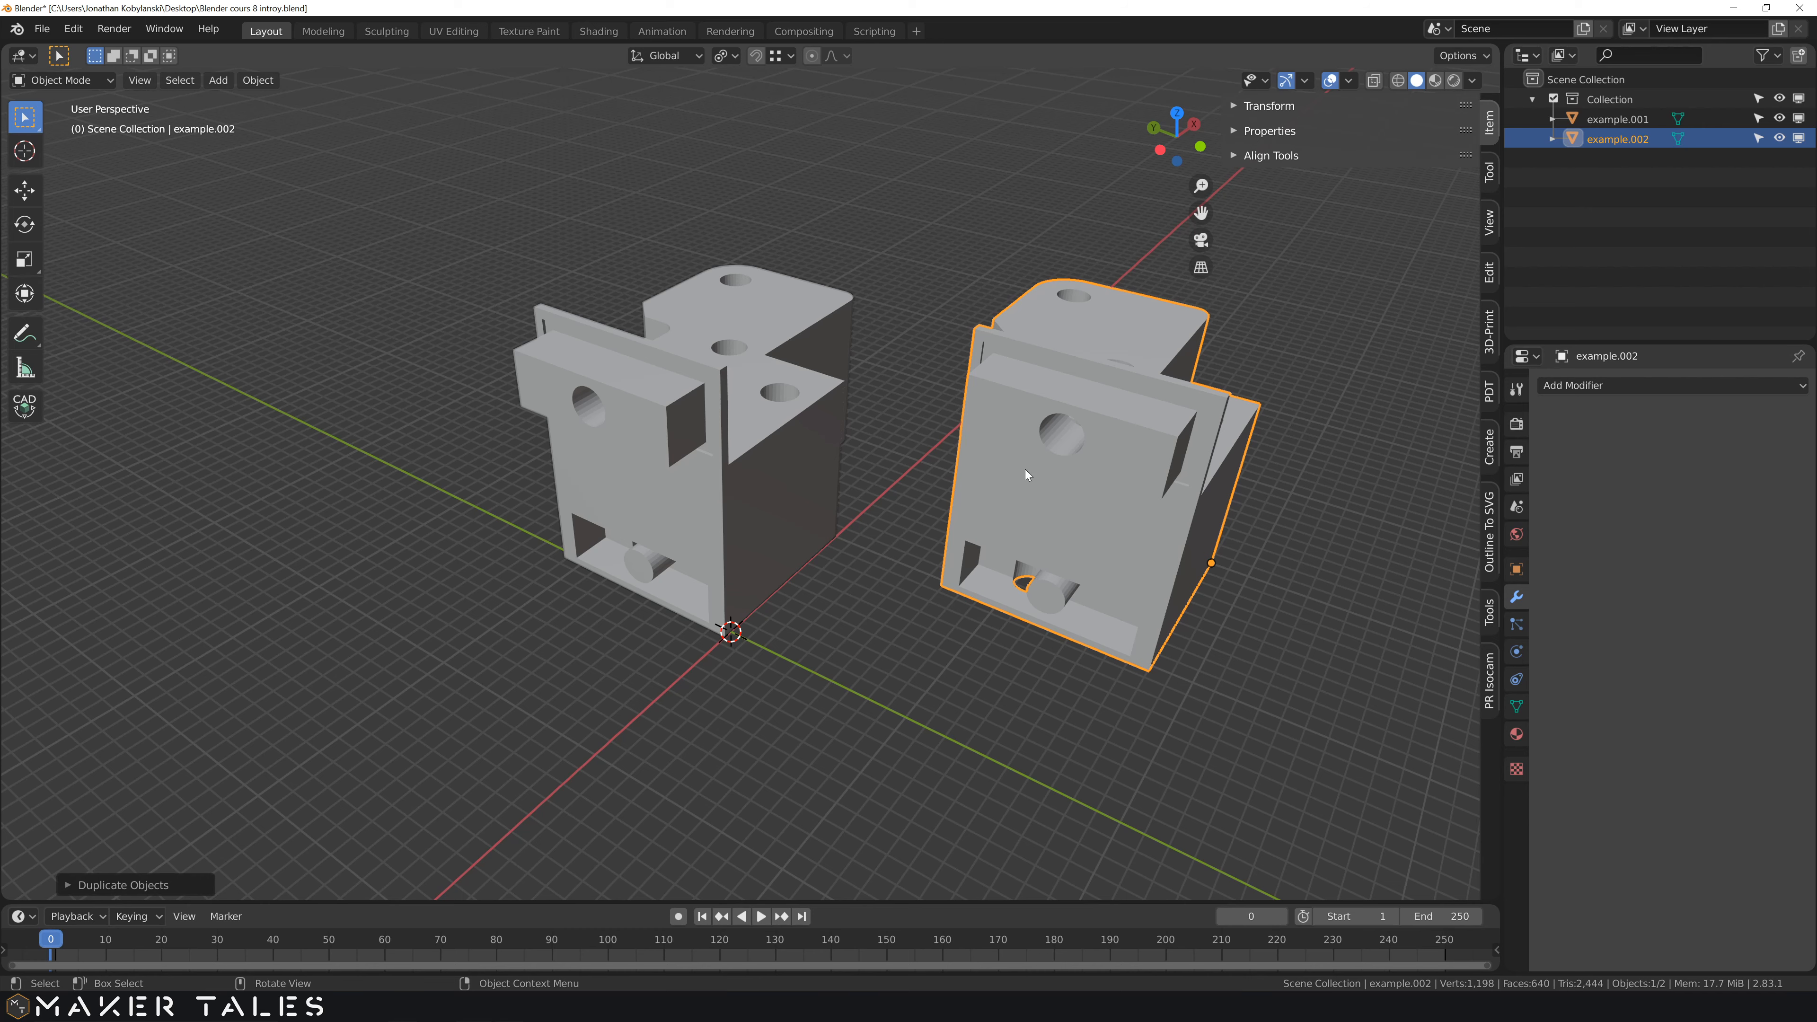
key("Tab")
key("Tab")
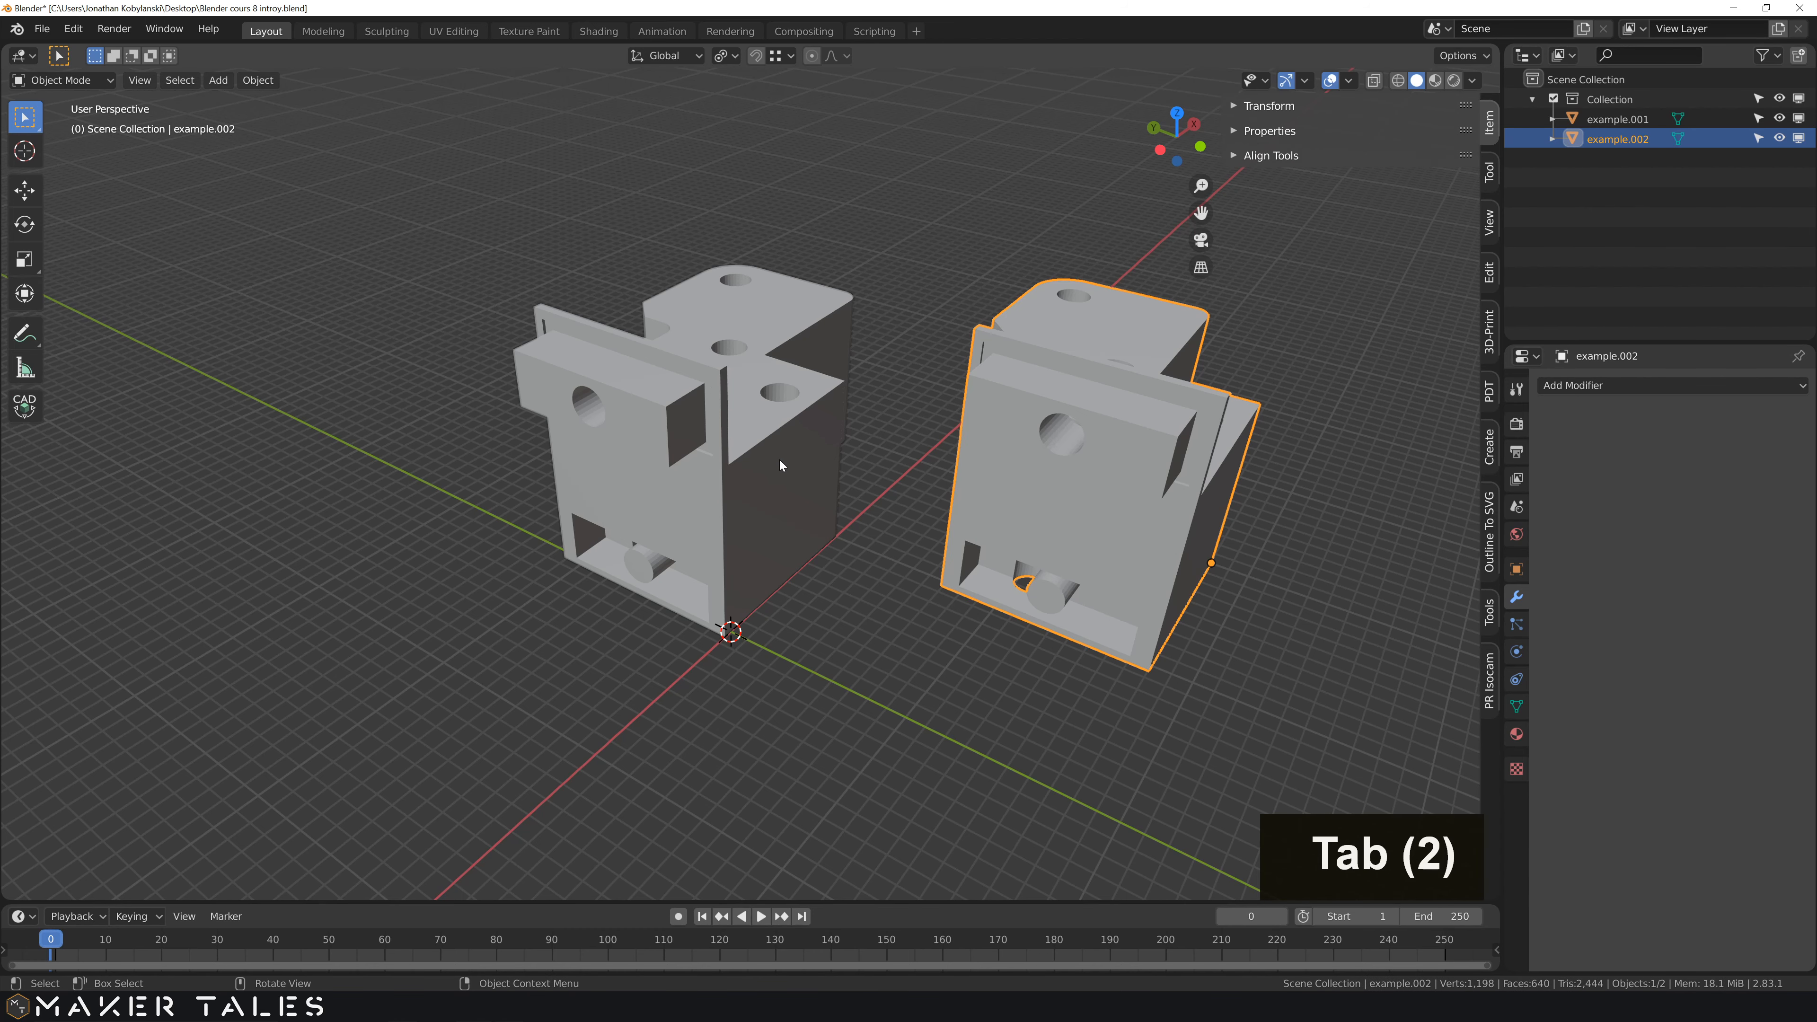
left_click(779, 465)
key("Tab")
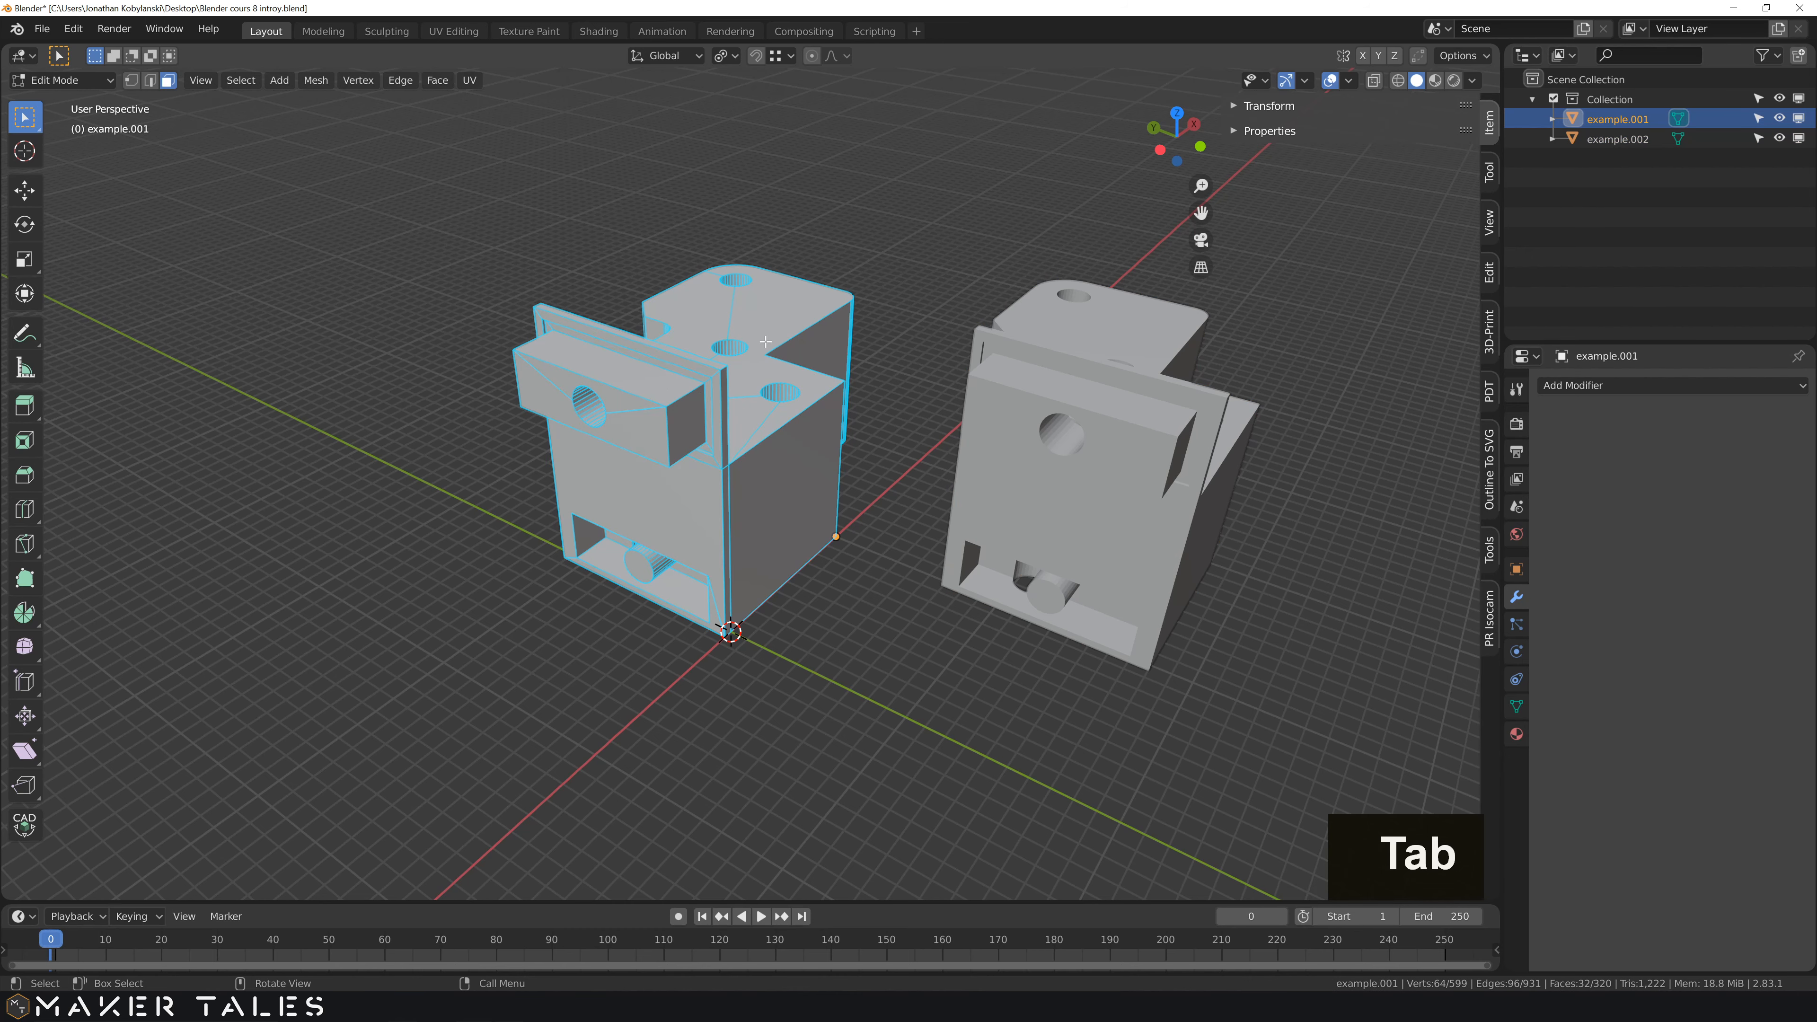
key("Tab")
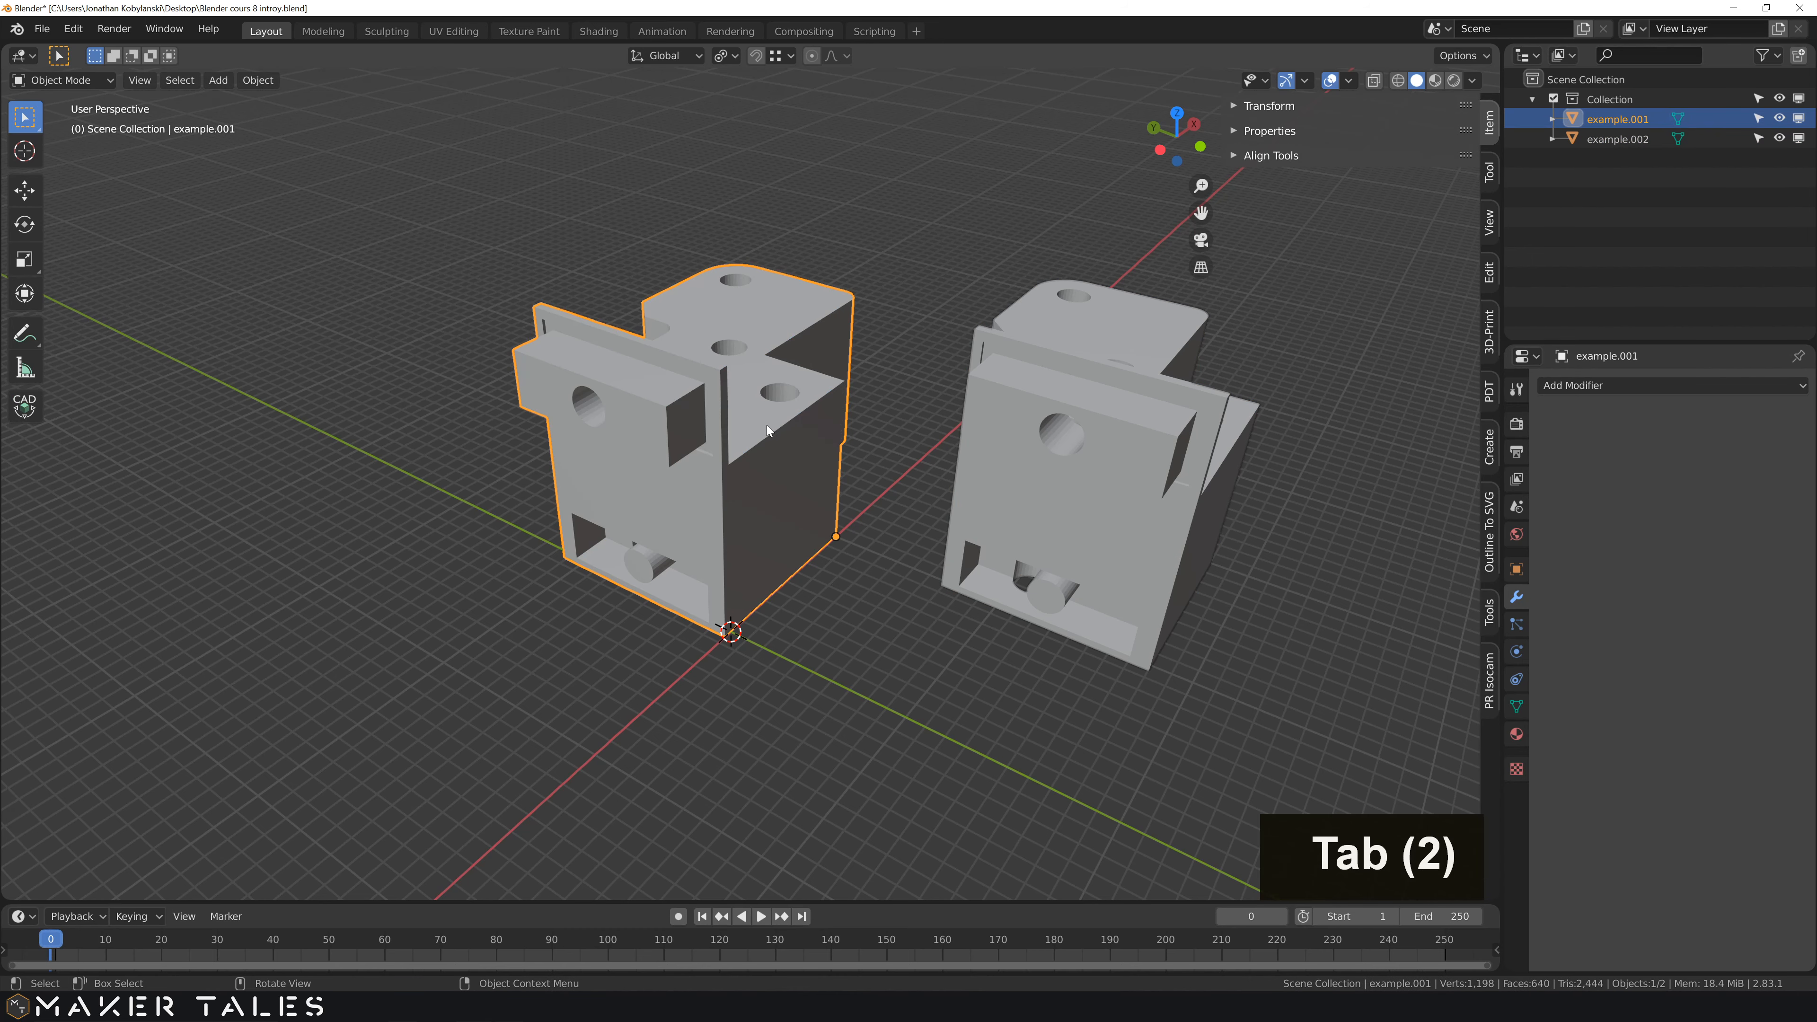
- Delete the independent bracket copy example.002
left_click(1032, 431)
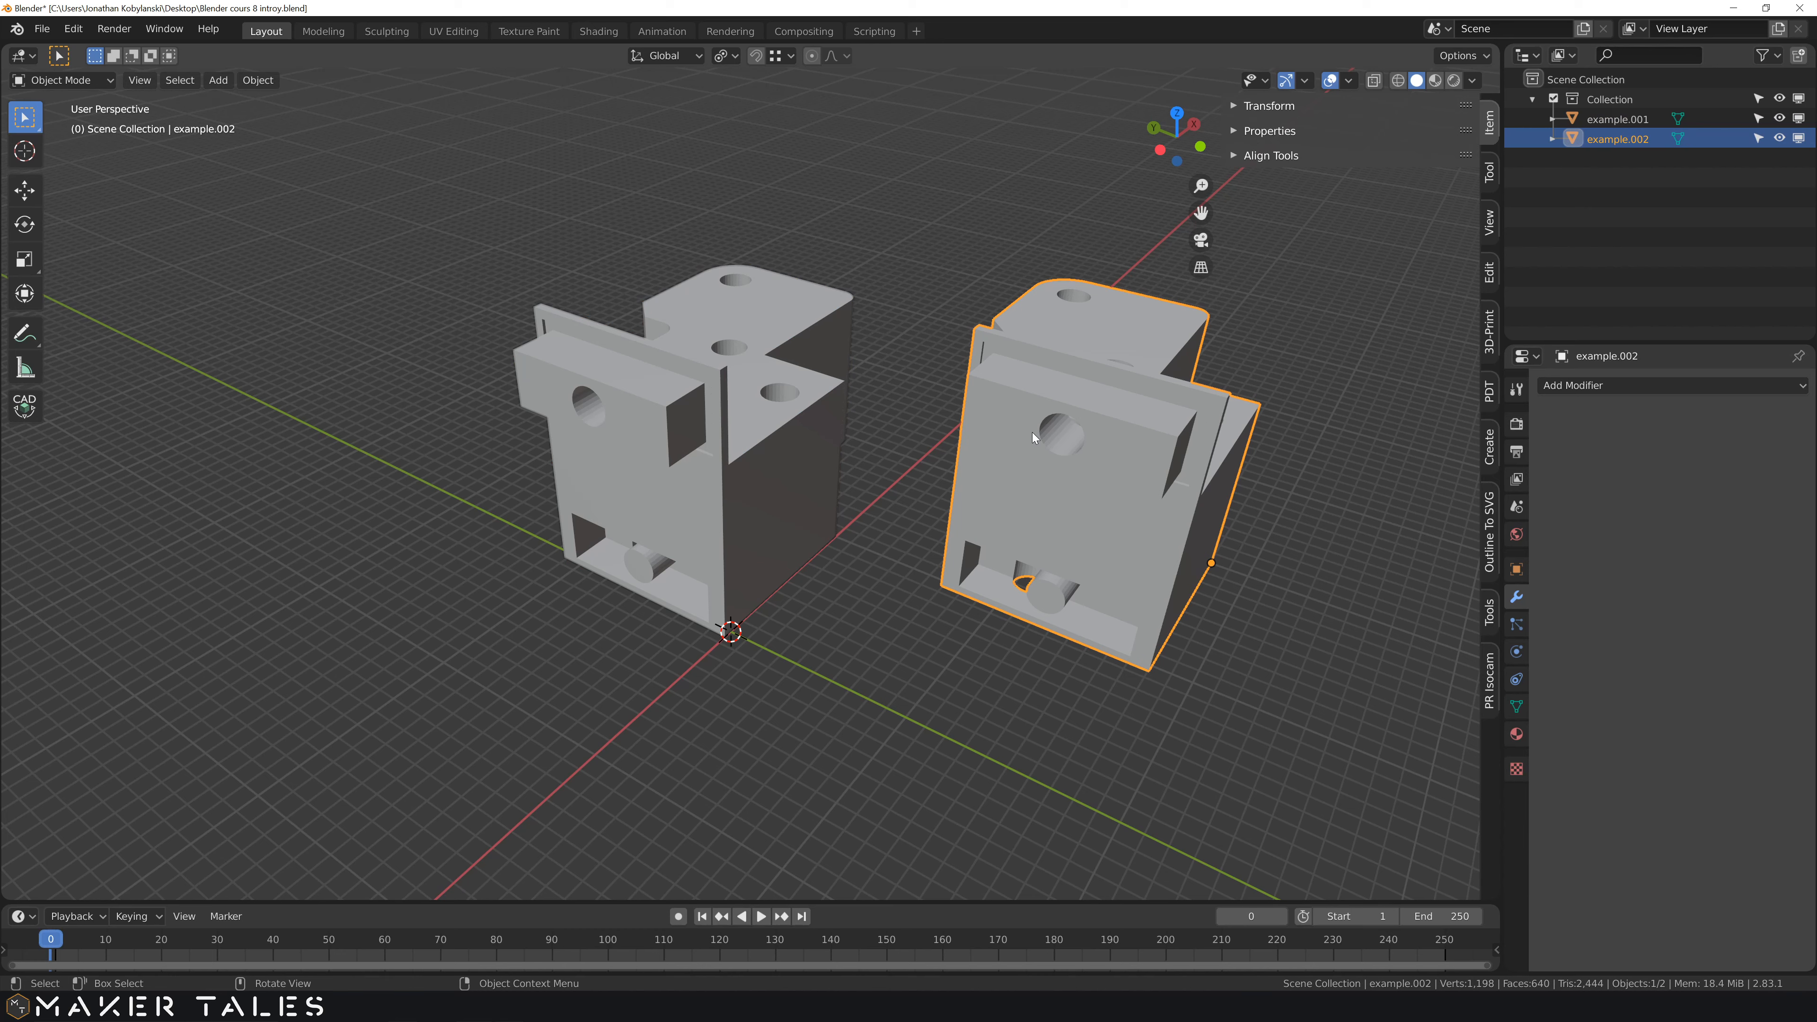
key("x")
left_click(1033, 431)
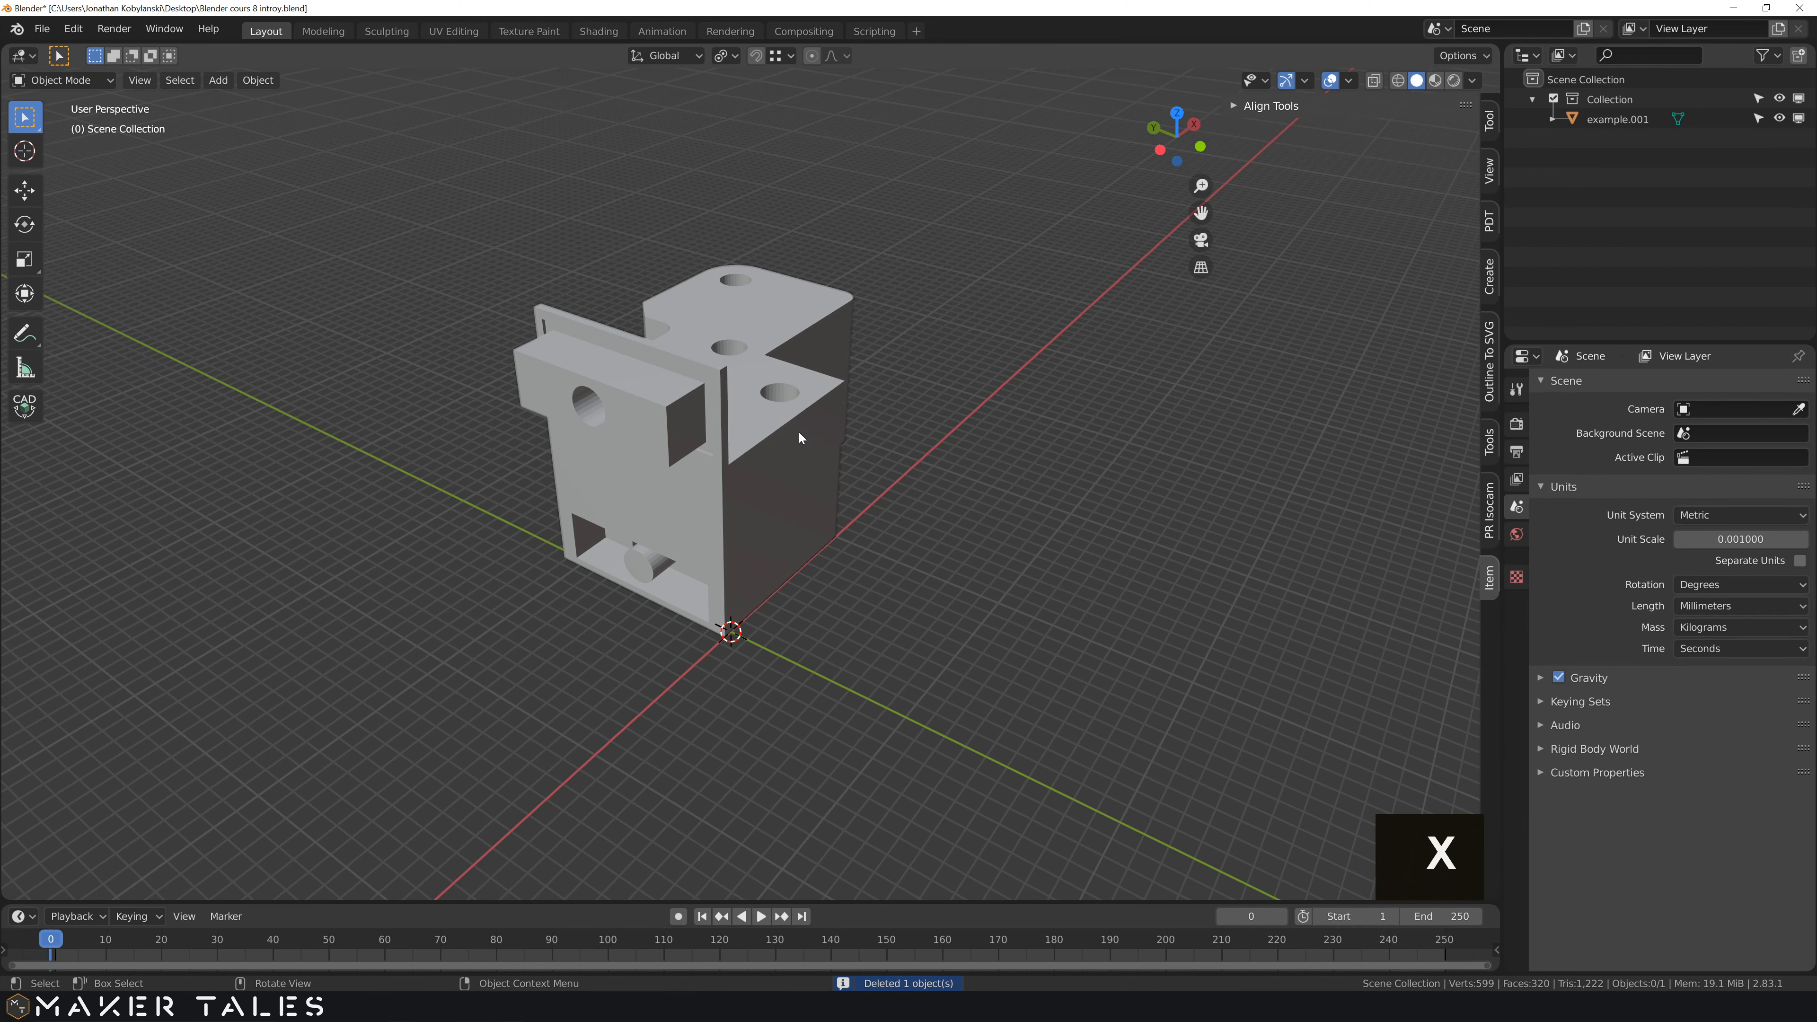
- Create a linked duplicate of the bracket and place it beside the original, with movement locked to the XY plane
left_click(760, 418)
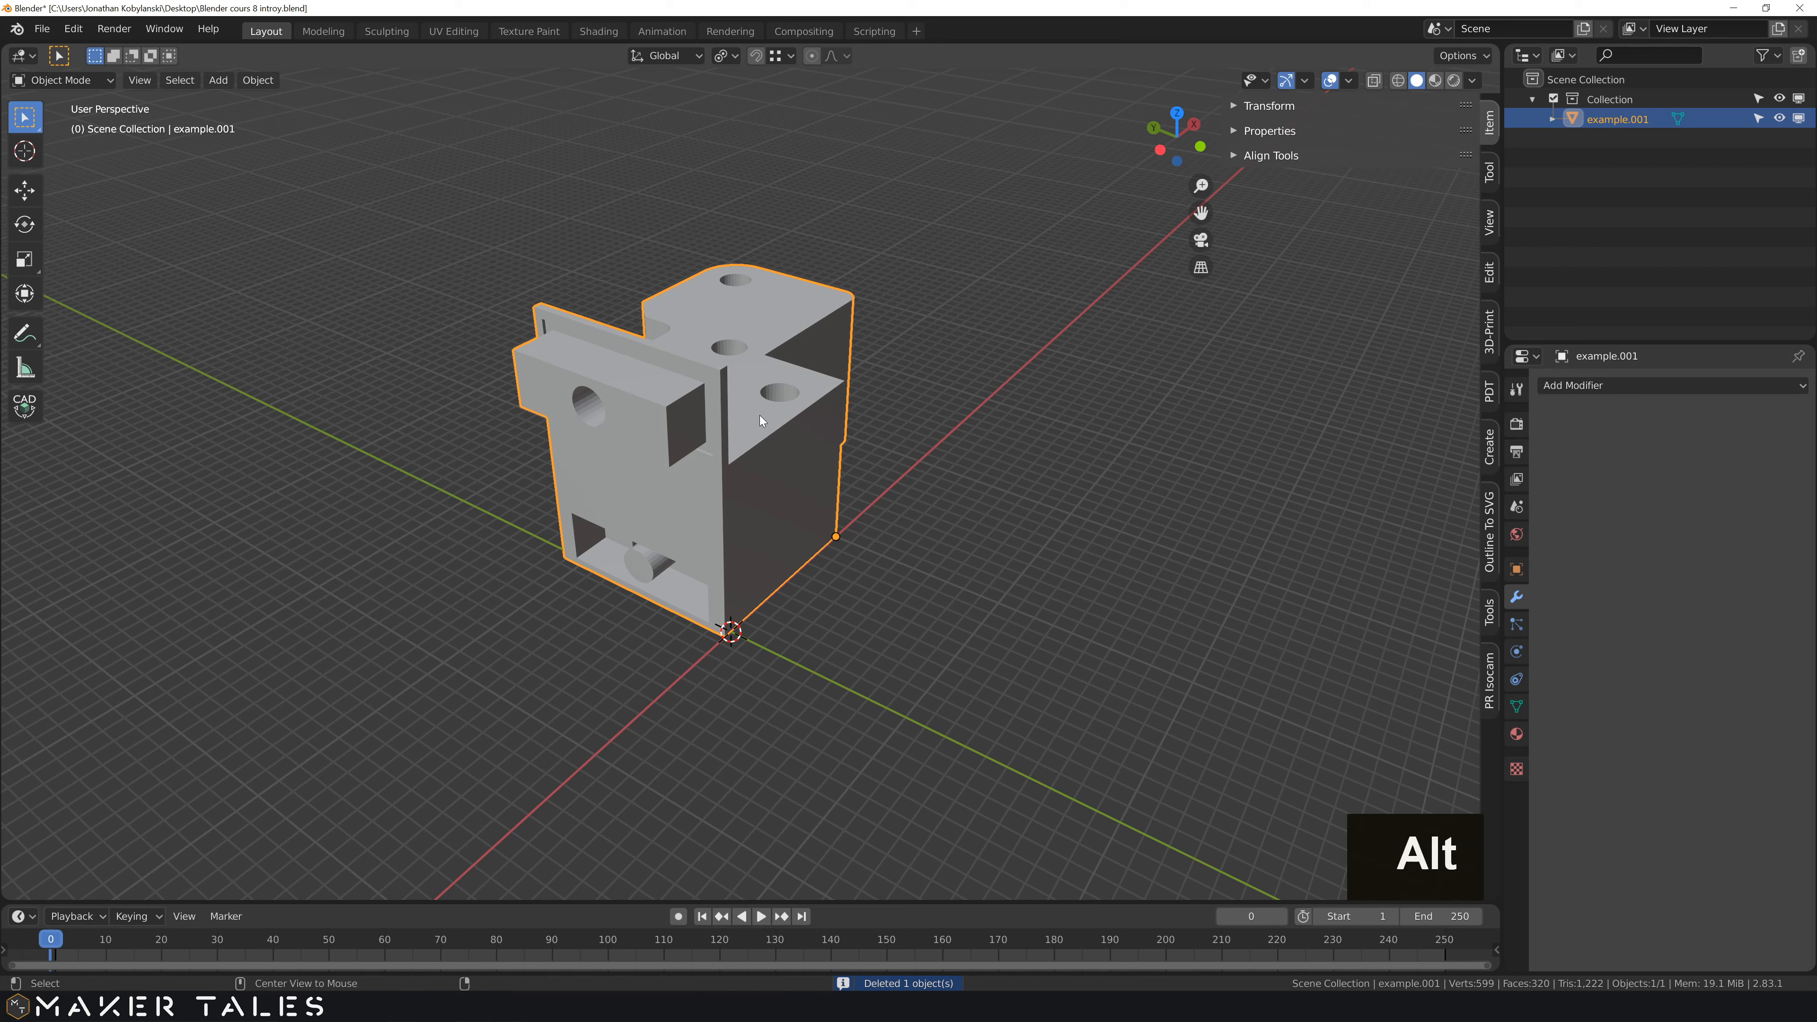
key("alt+d")
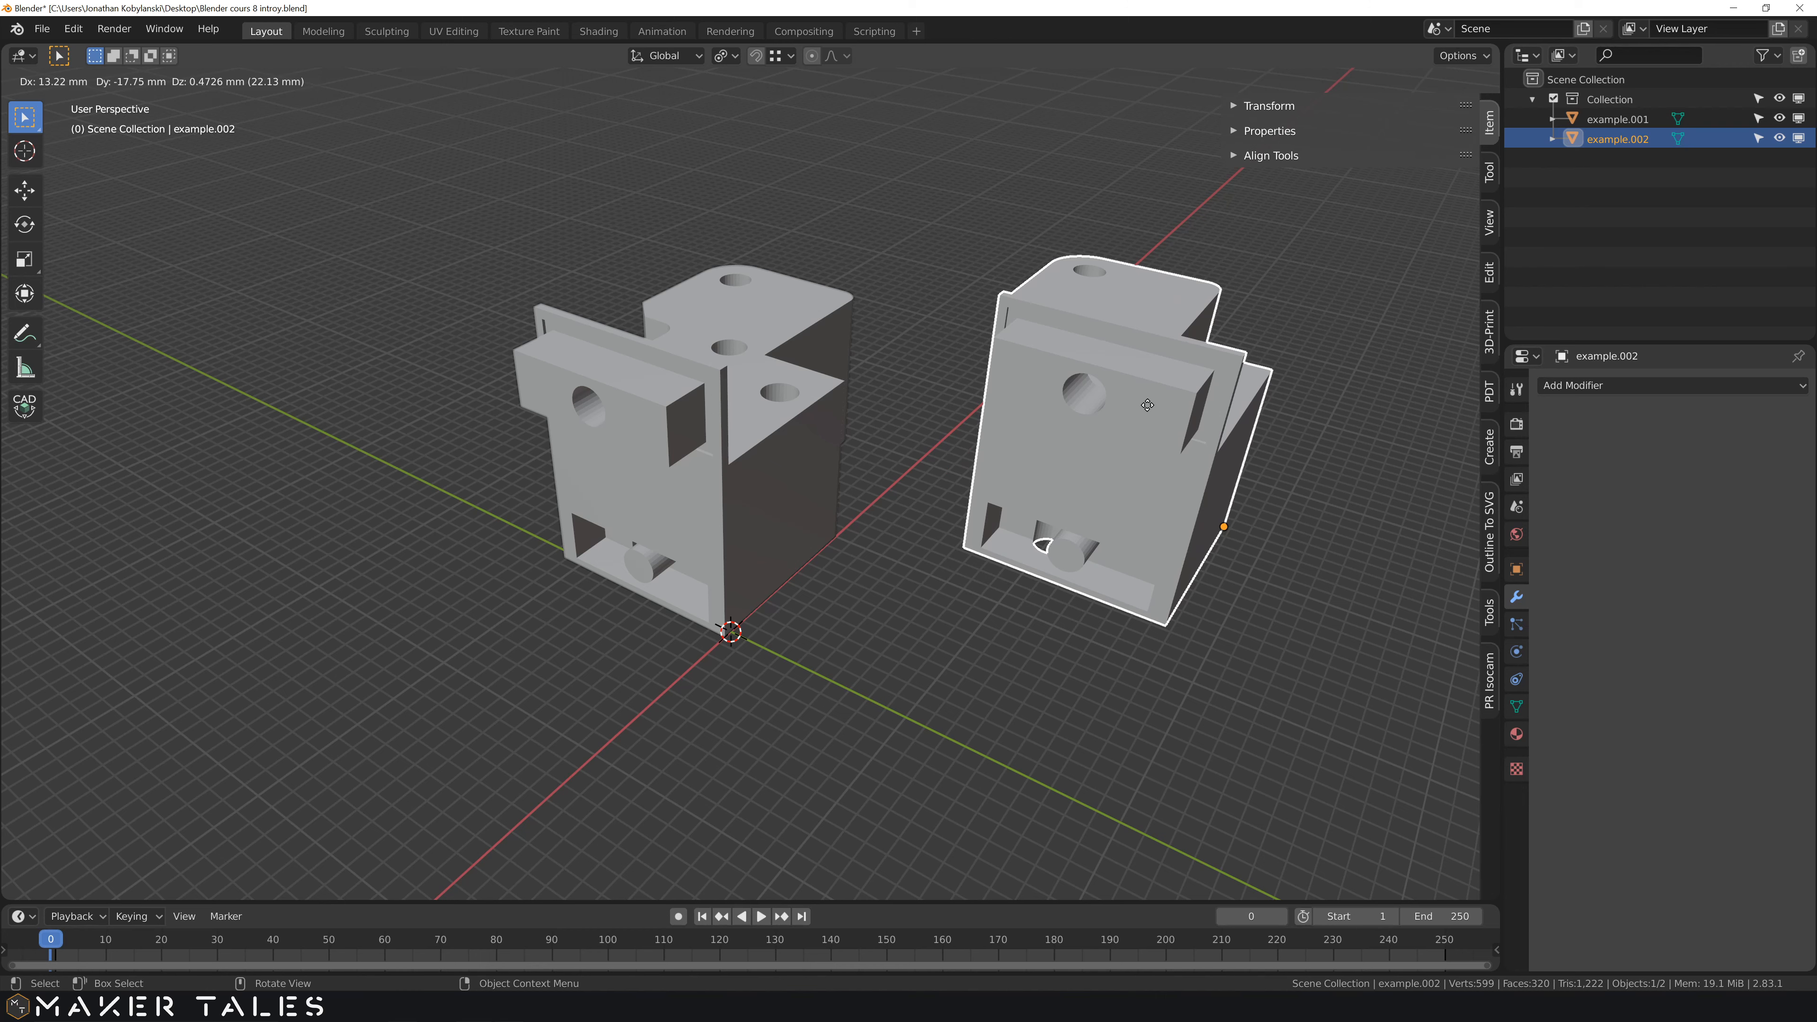
key("shift+z")
left_click(1134, 447)
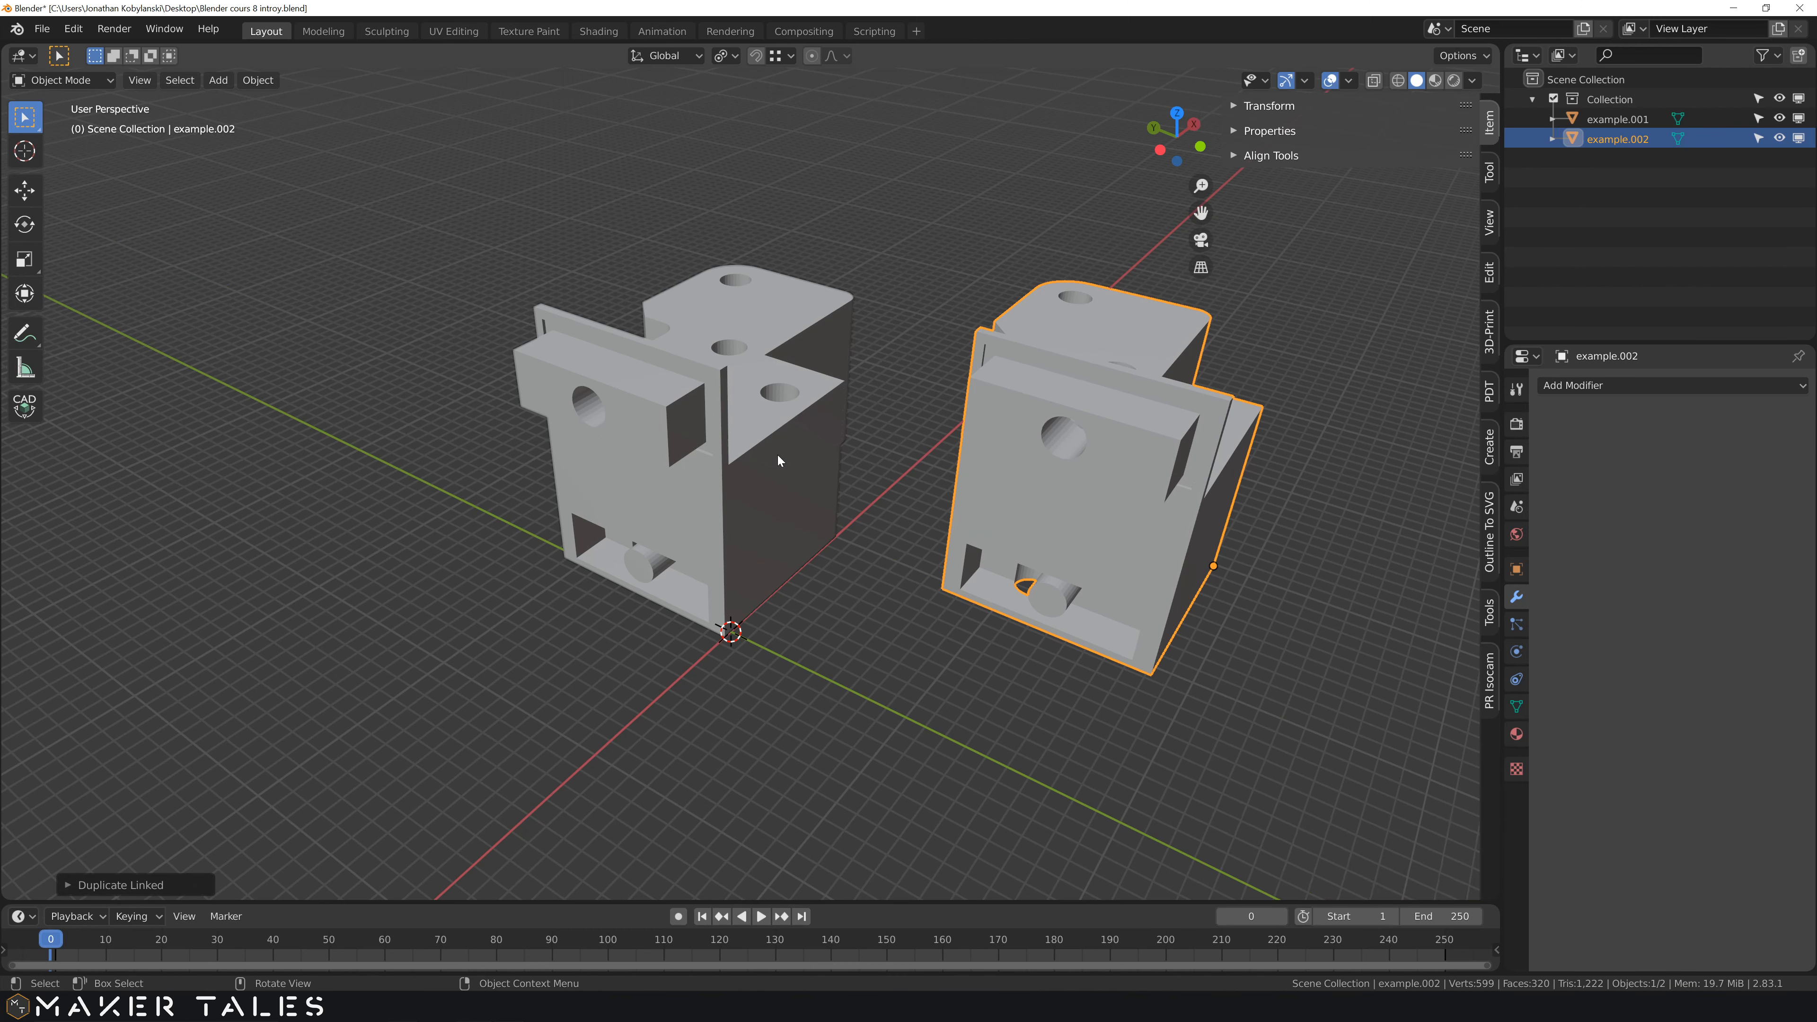
- Extrude the original bracket's large flat side face outward in Edit Mode to test the mesh link
left_click(649, 434)
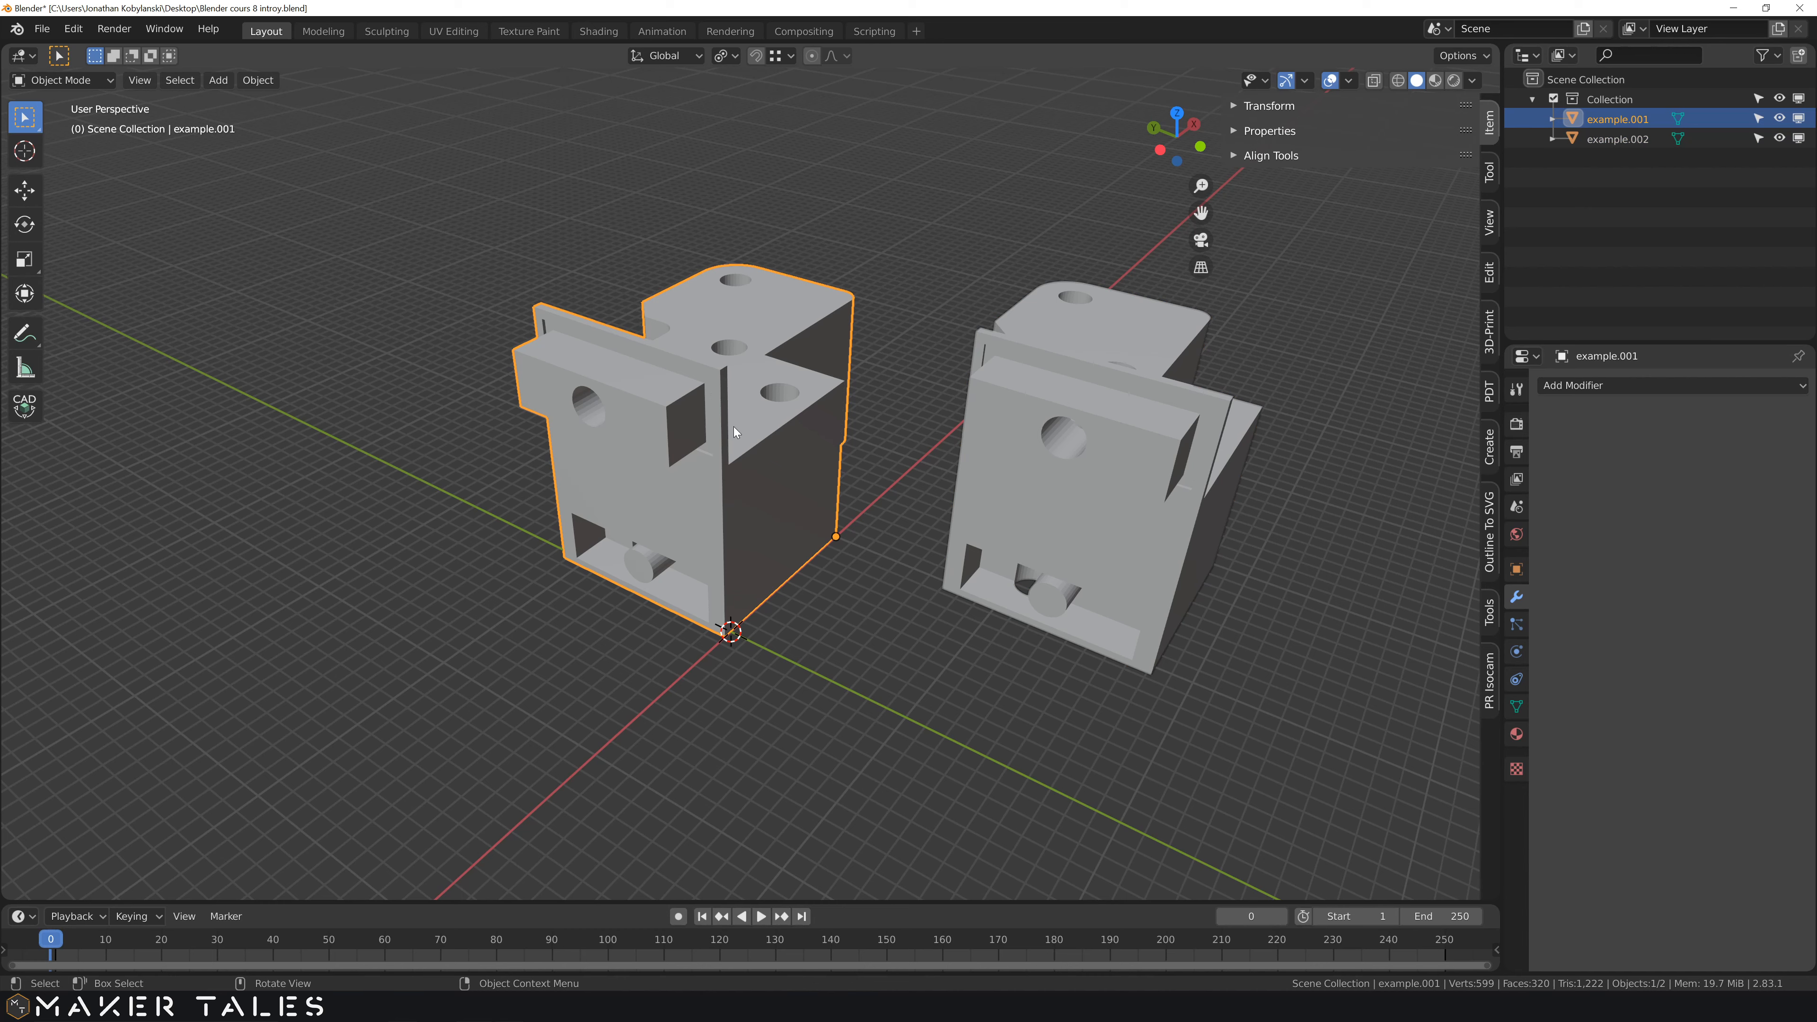
key("Tab")
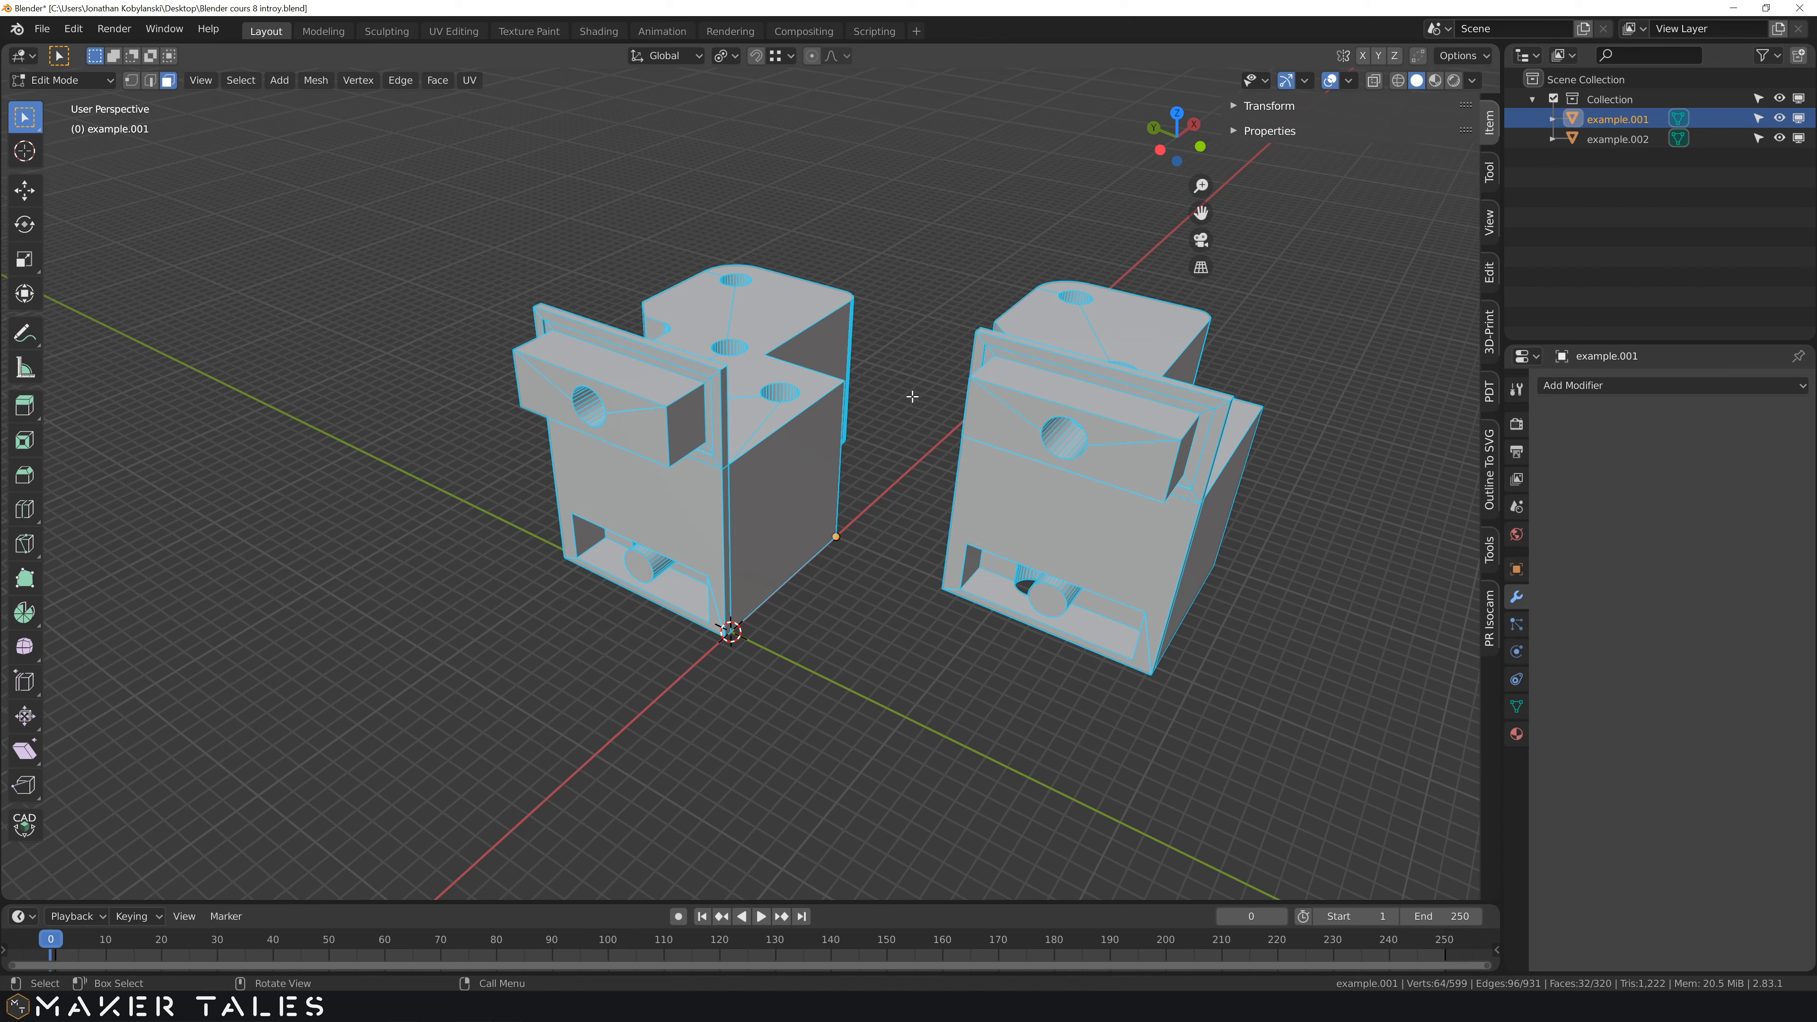
left_click(776, 321)
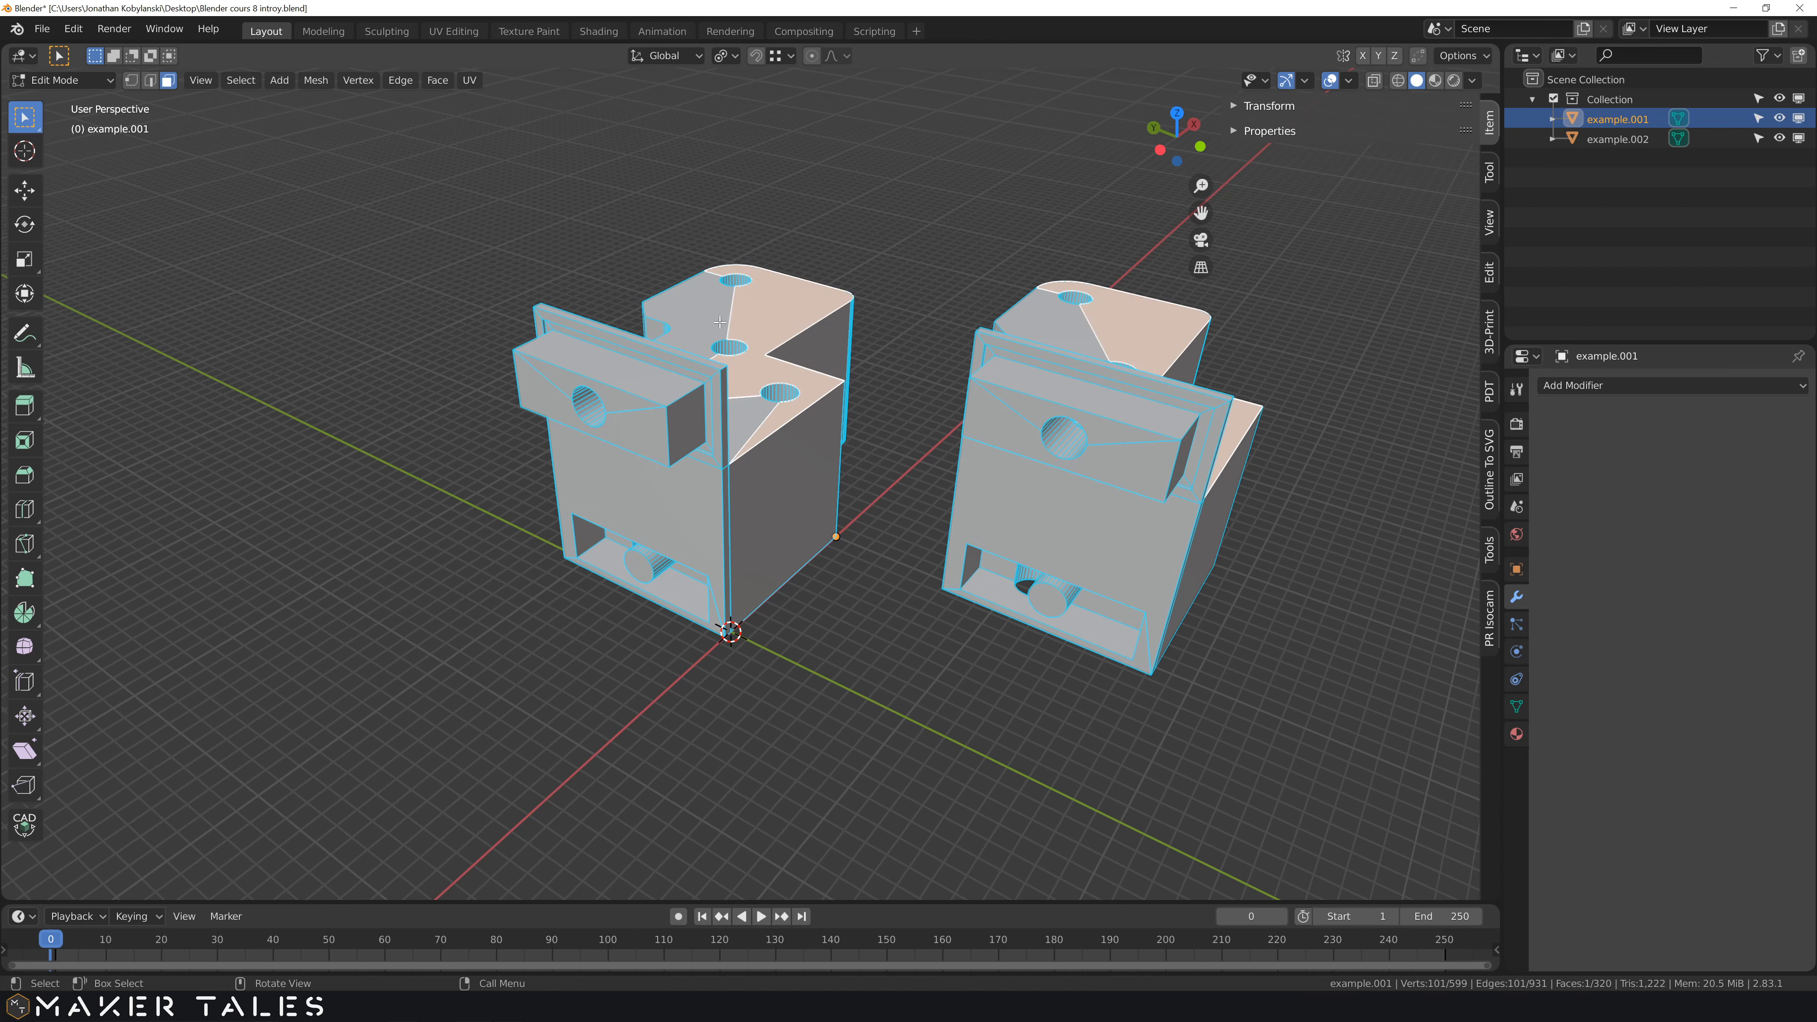
left_click(796, 515)
key("e")
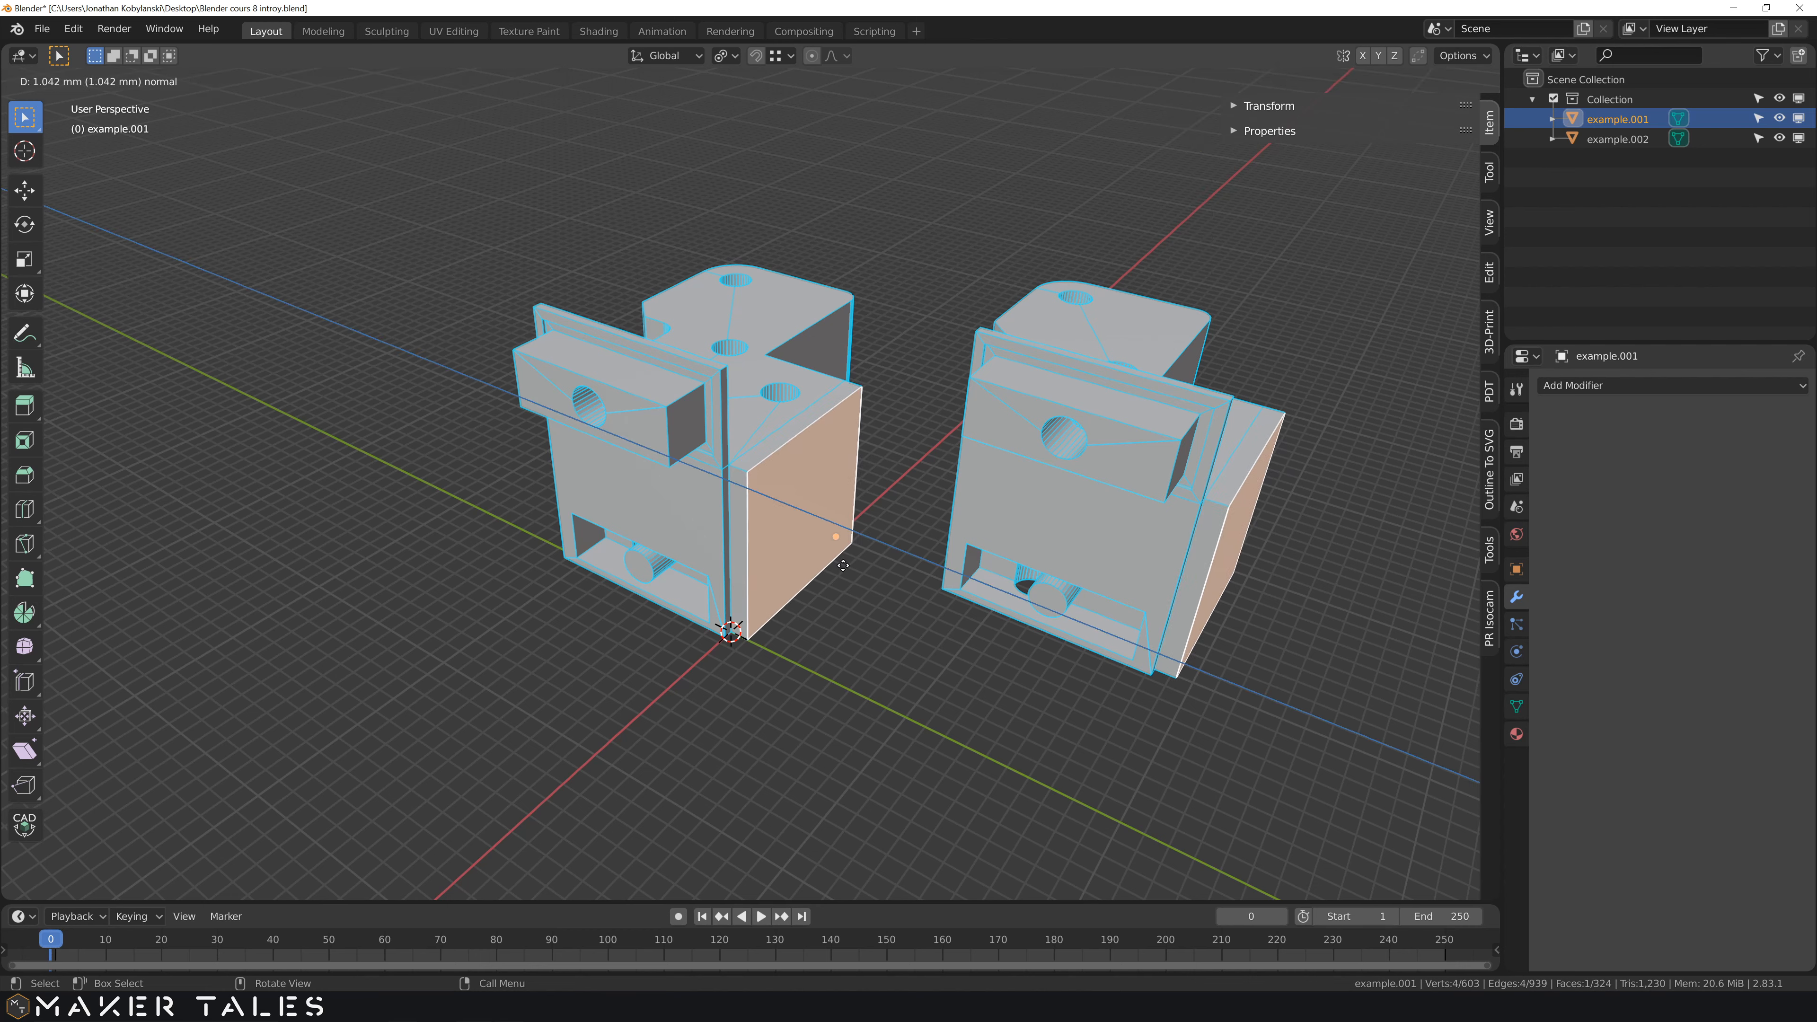
left_click(922, 535)
left_click(1046, 317)
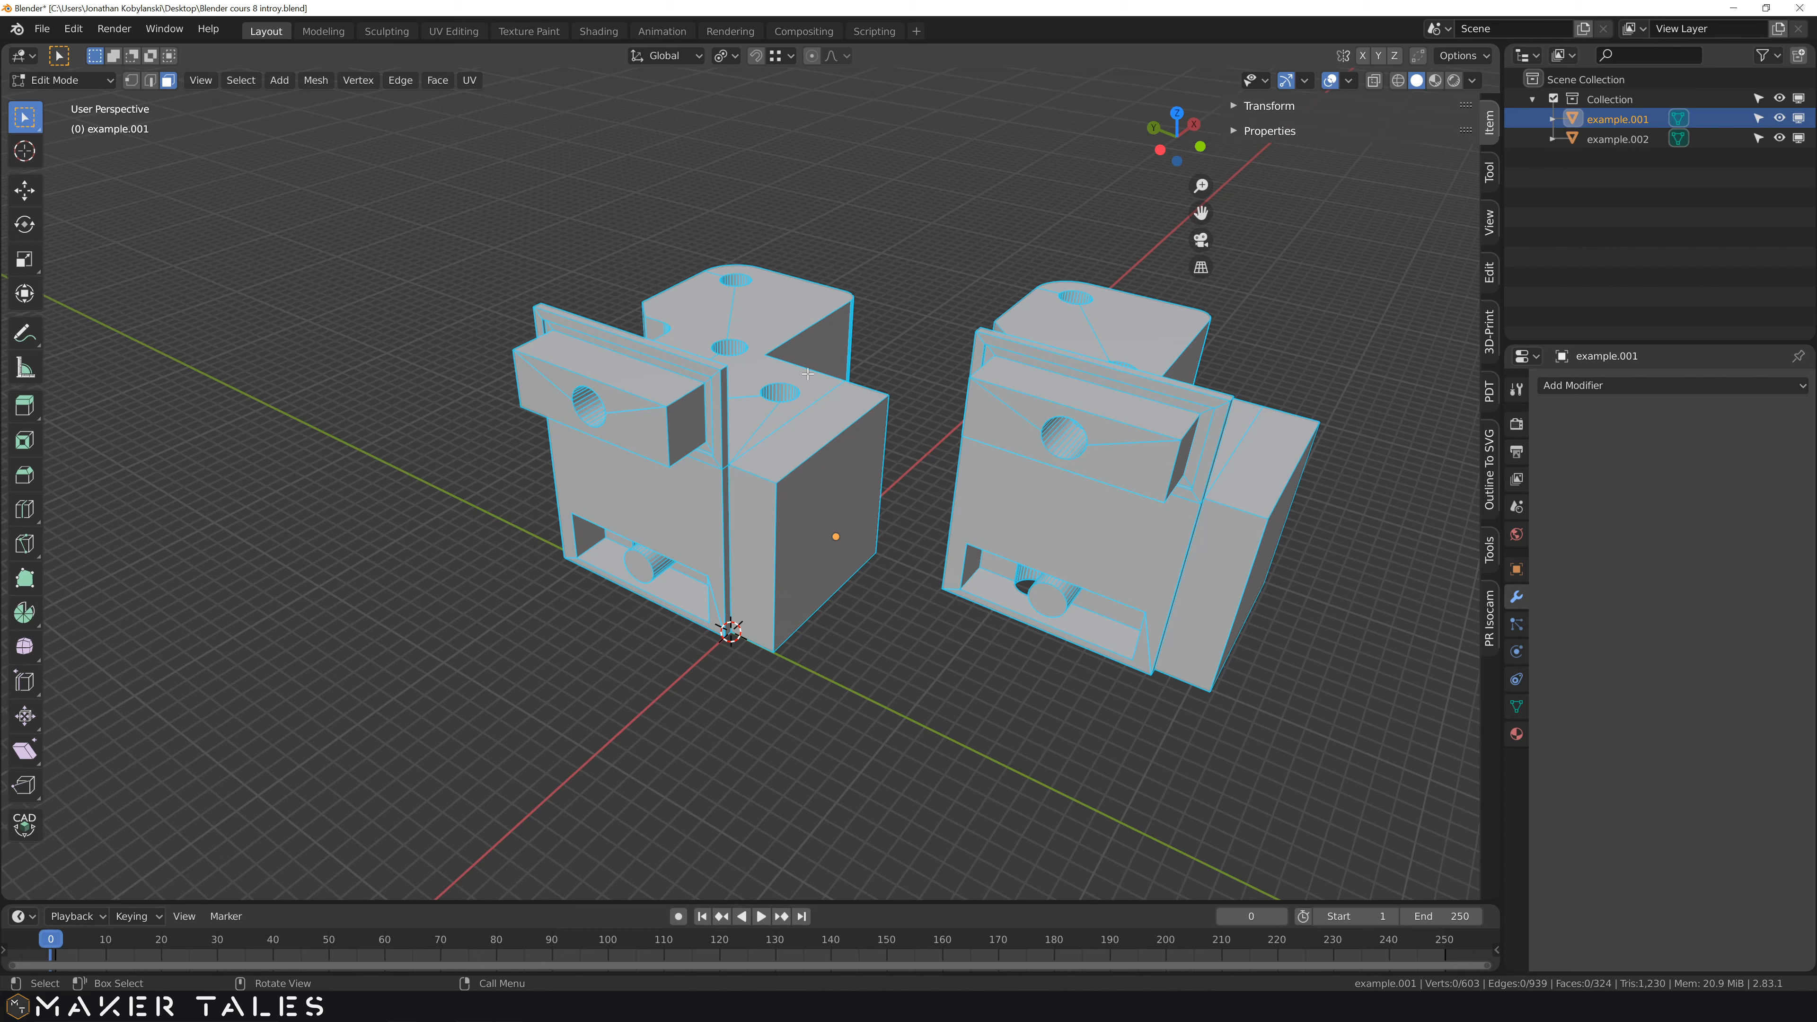
left_click(697, 381)
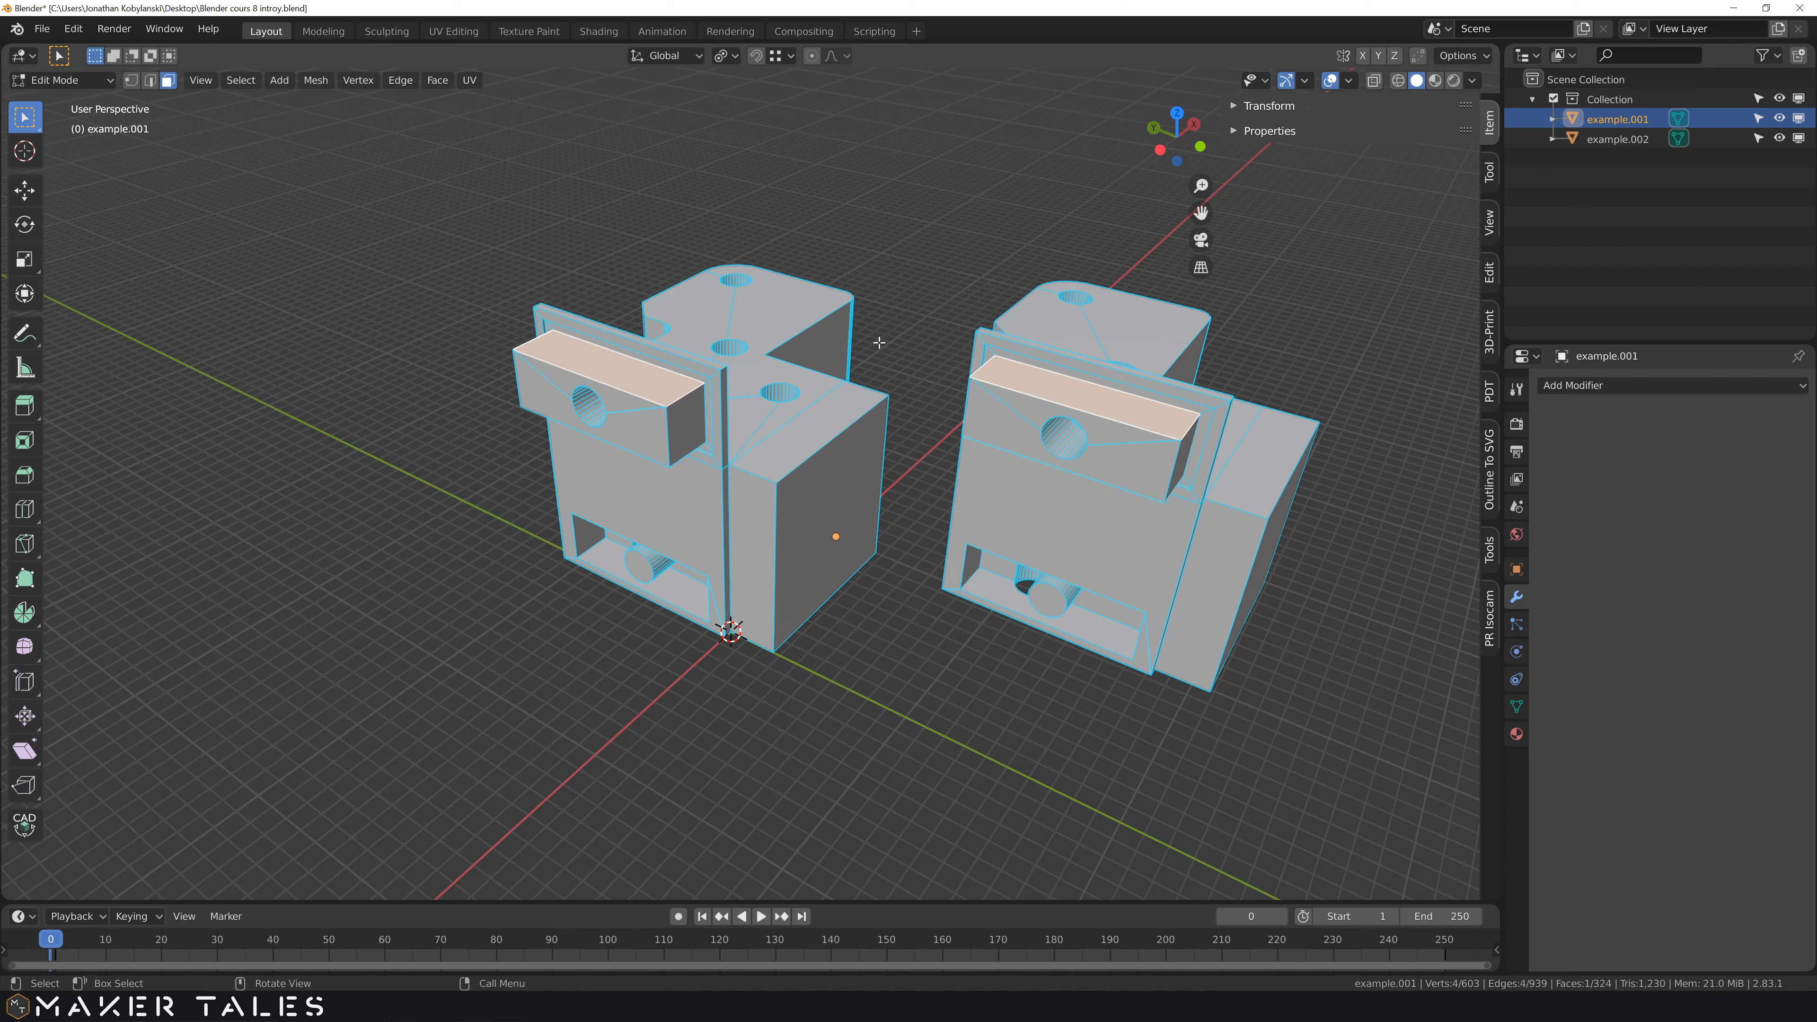
left_click(944, 333)
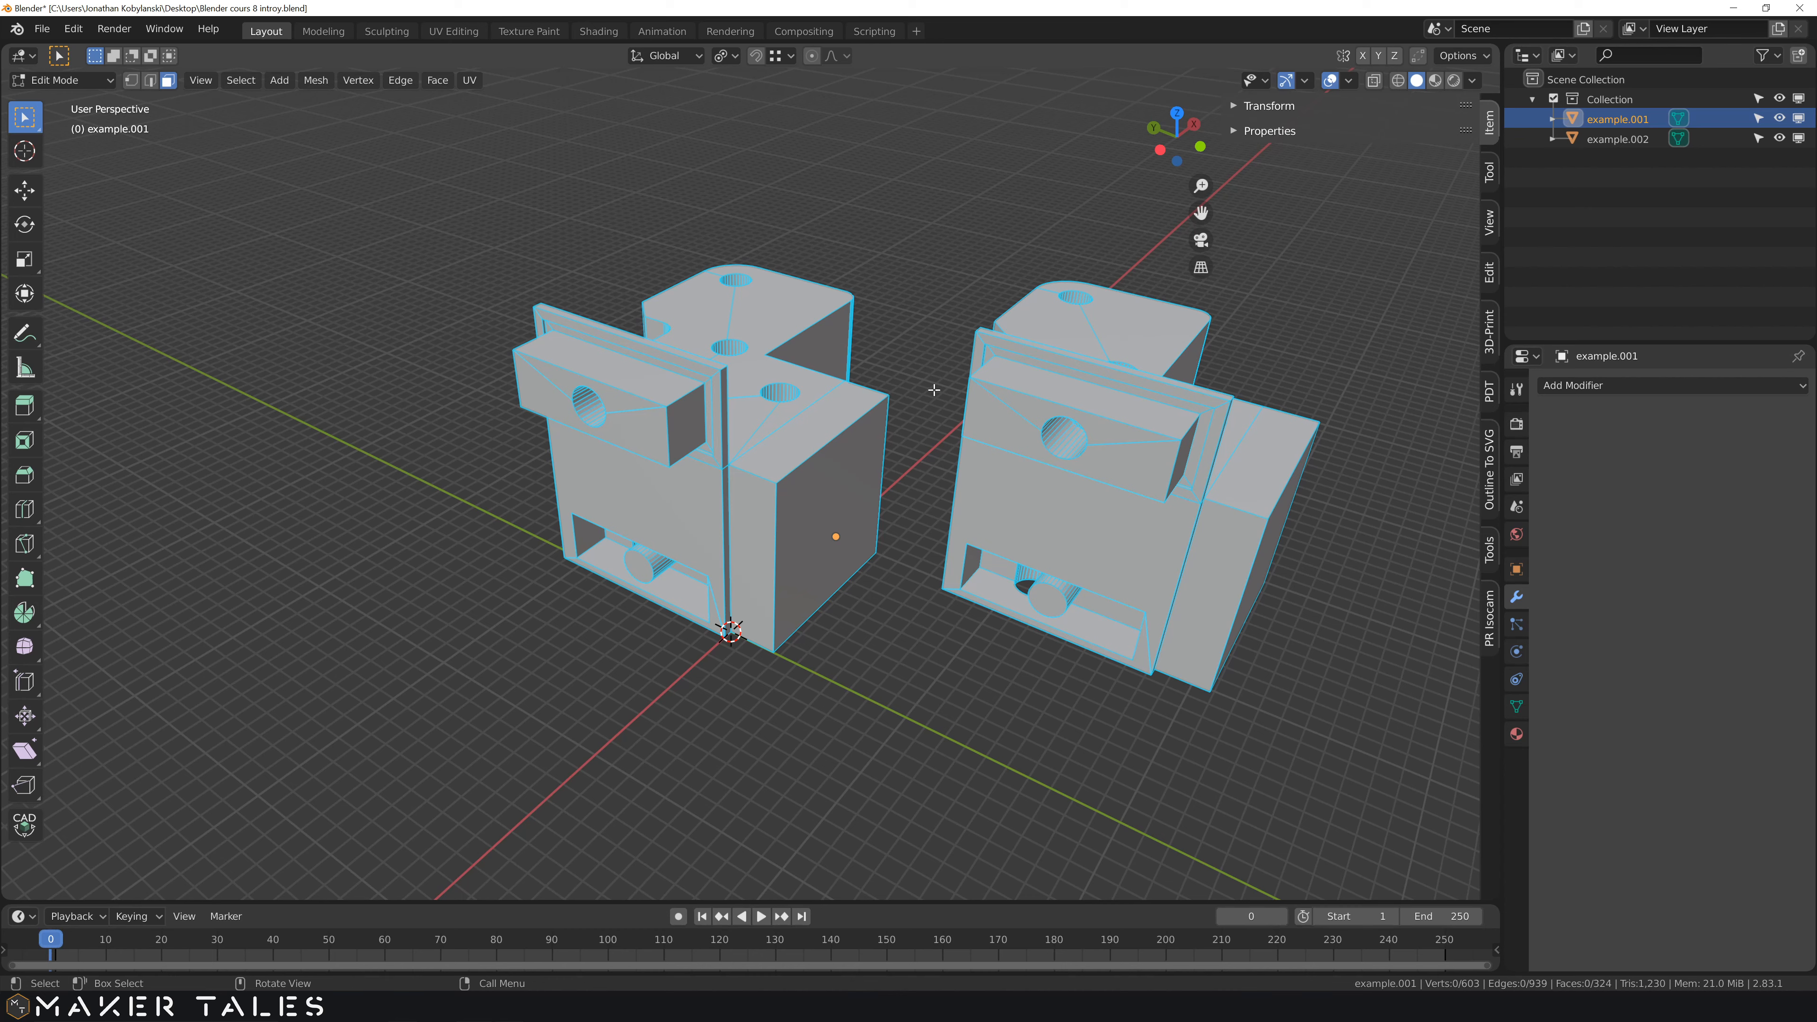
- Undo the side face extrusion and return to Object Mode
key("ctrl+z")
key("ctrl+z")
key("ctrl+z")
key("ctrl+z")
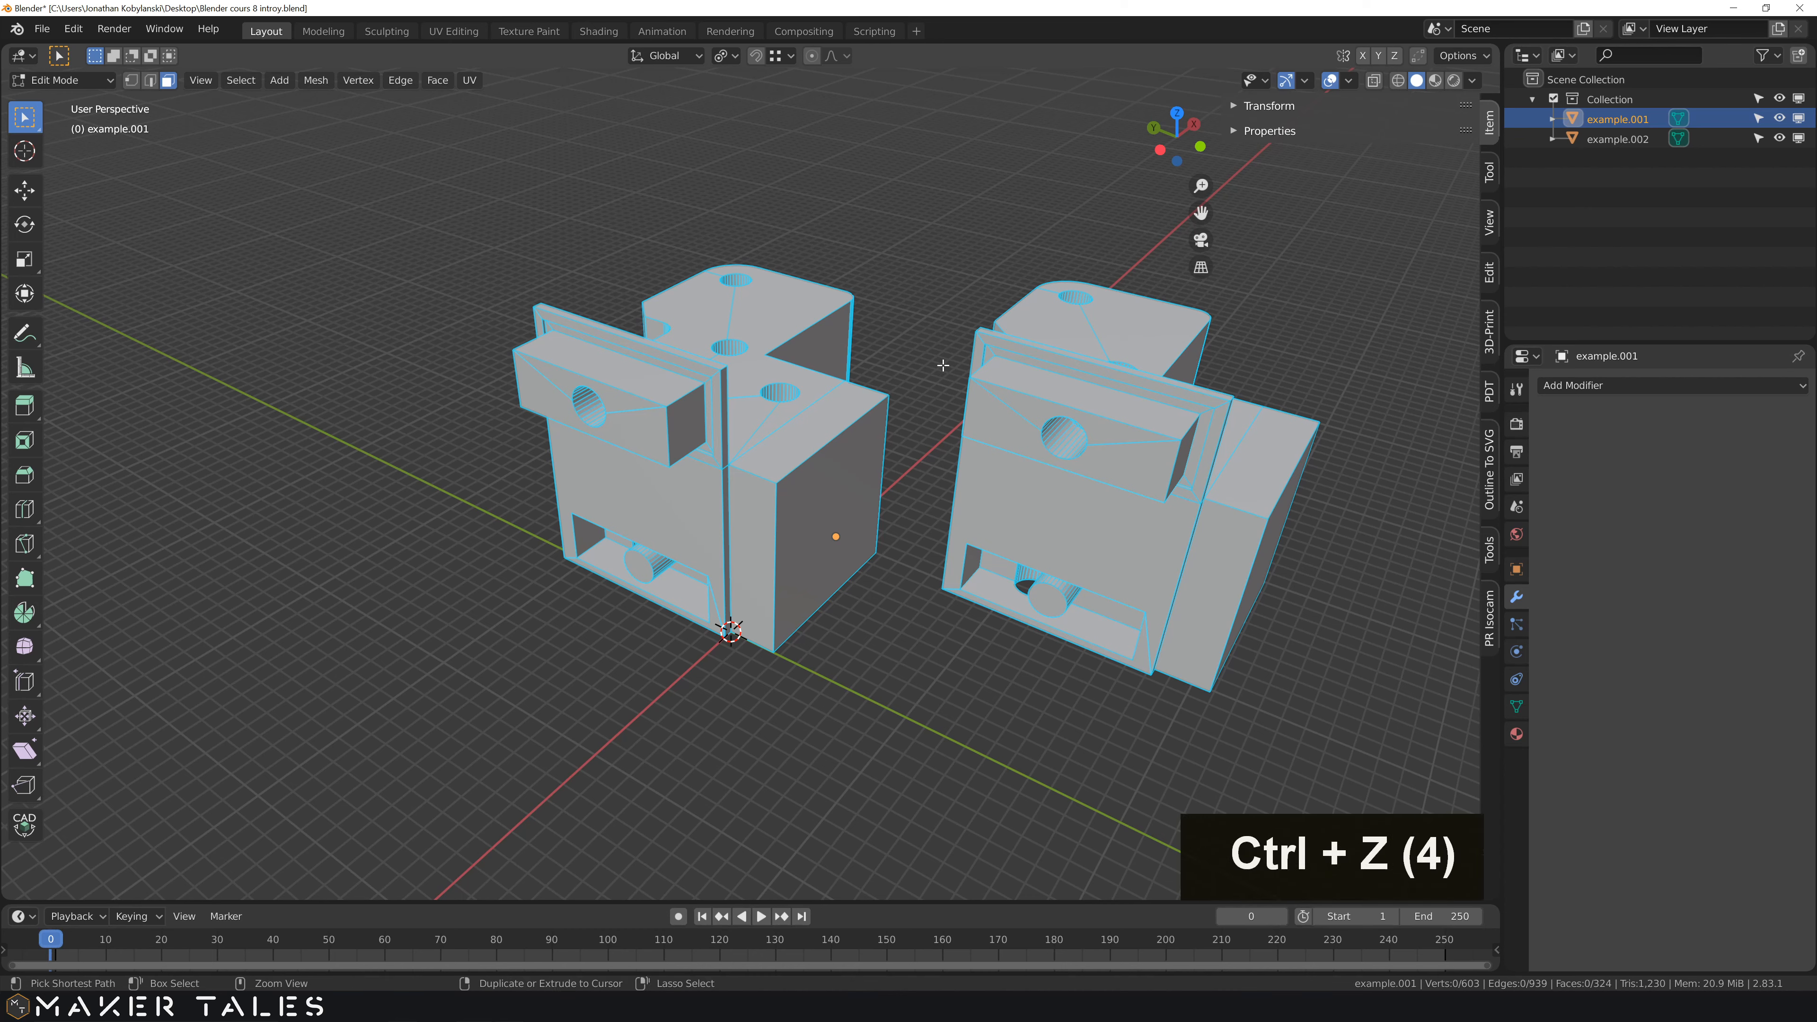
key("ctrl+z")
key("ctrl+z")
key("ctrl+z")
key("Tab")
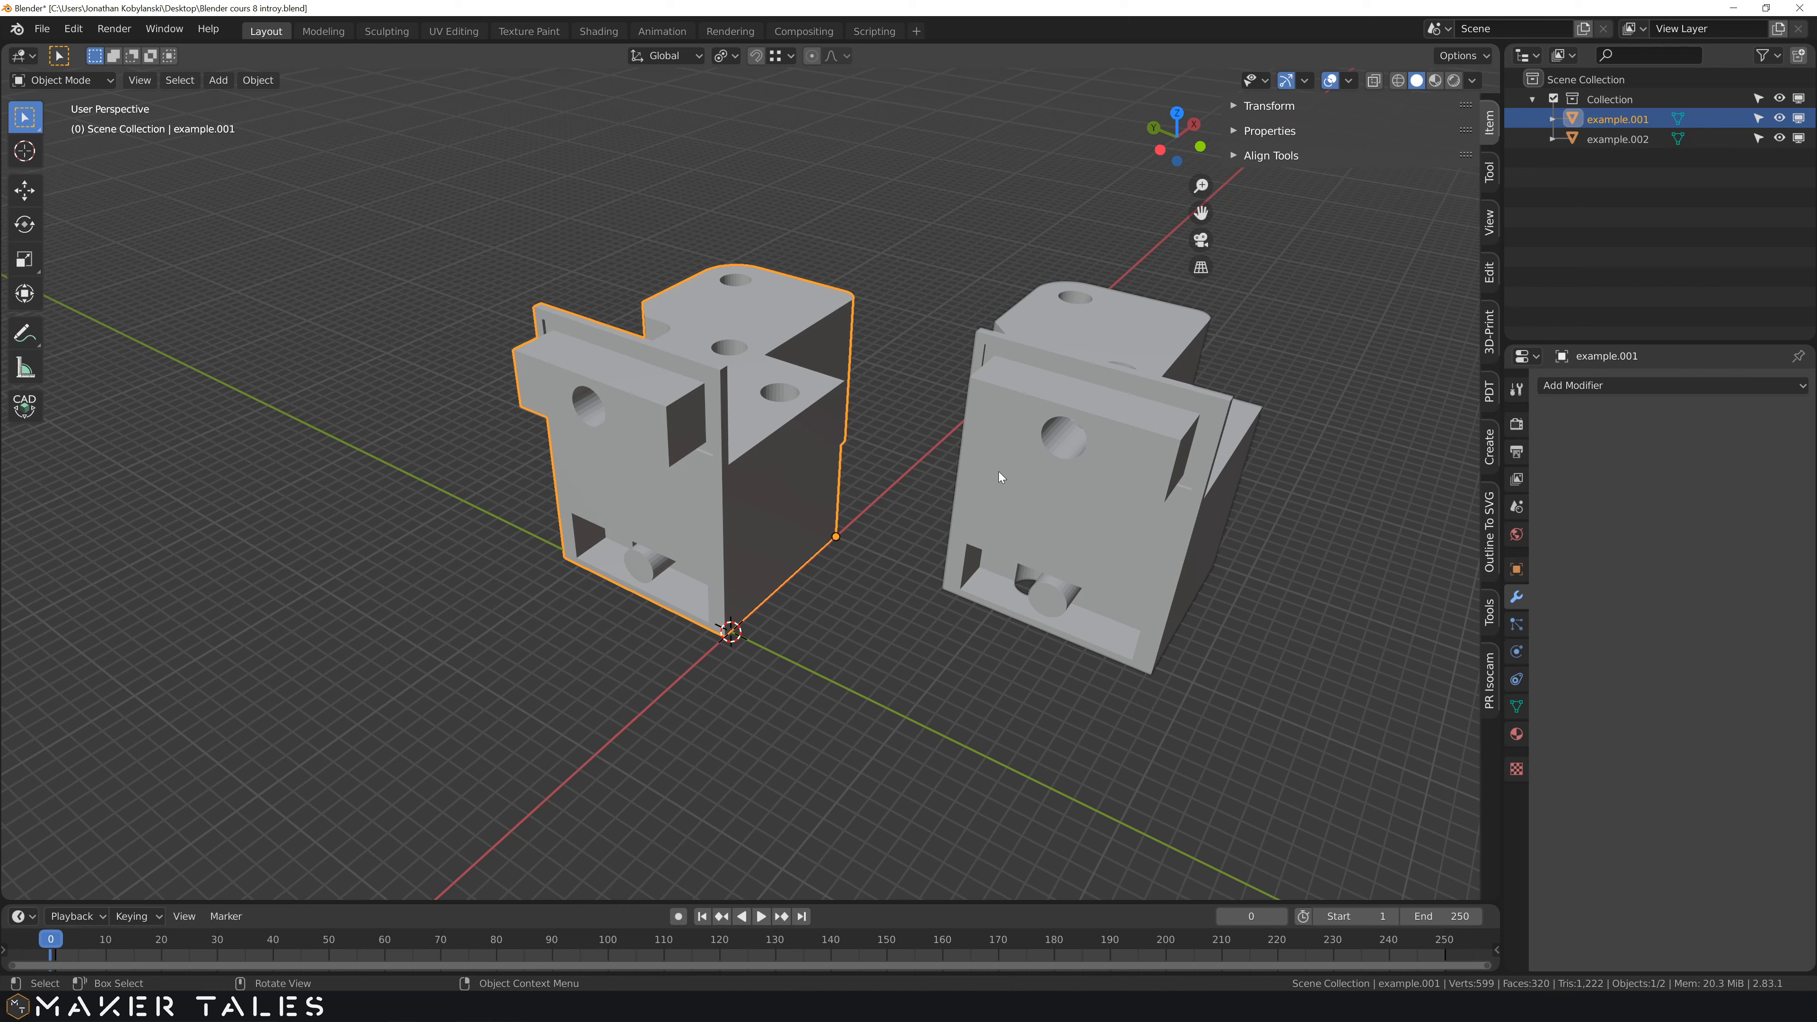
- Try unlinking the duplicate bracket example.002 from its collection, undo the unlinking, and clear the selection
left_click(1030, 389)
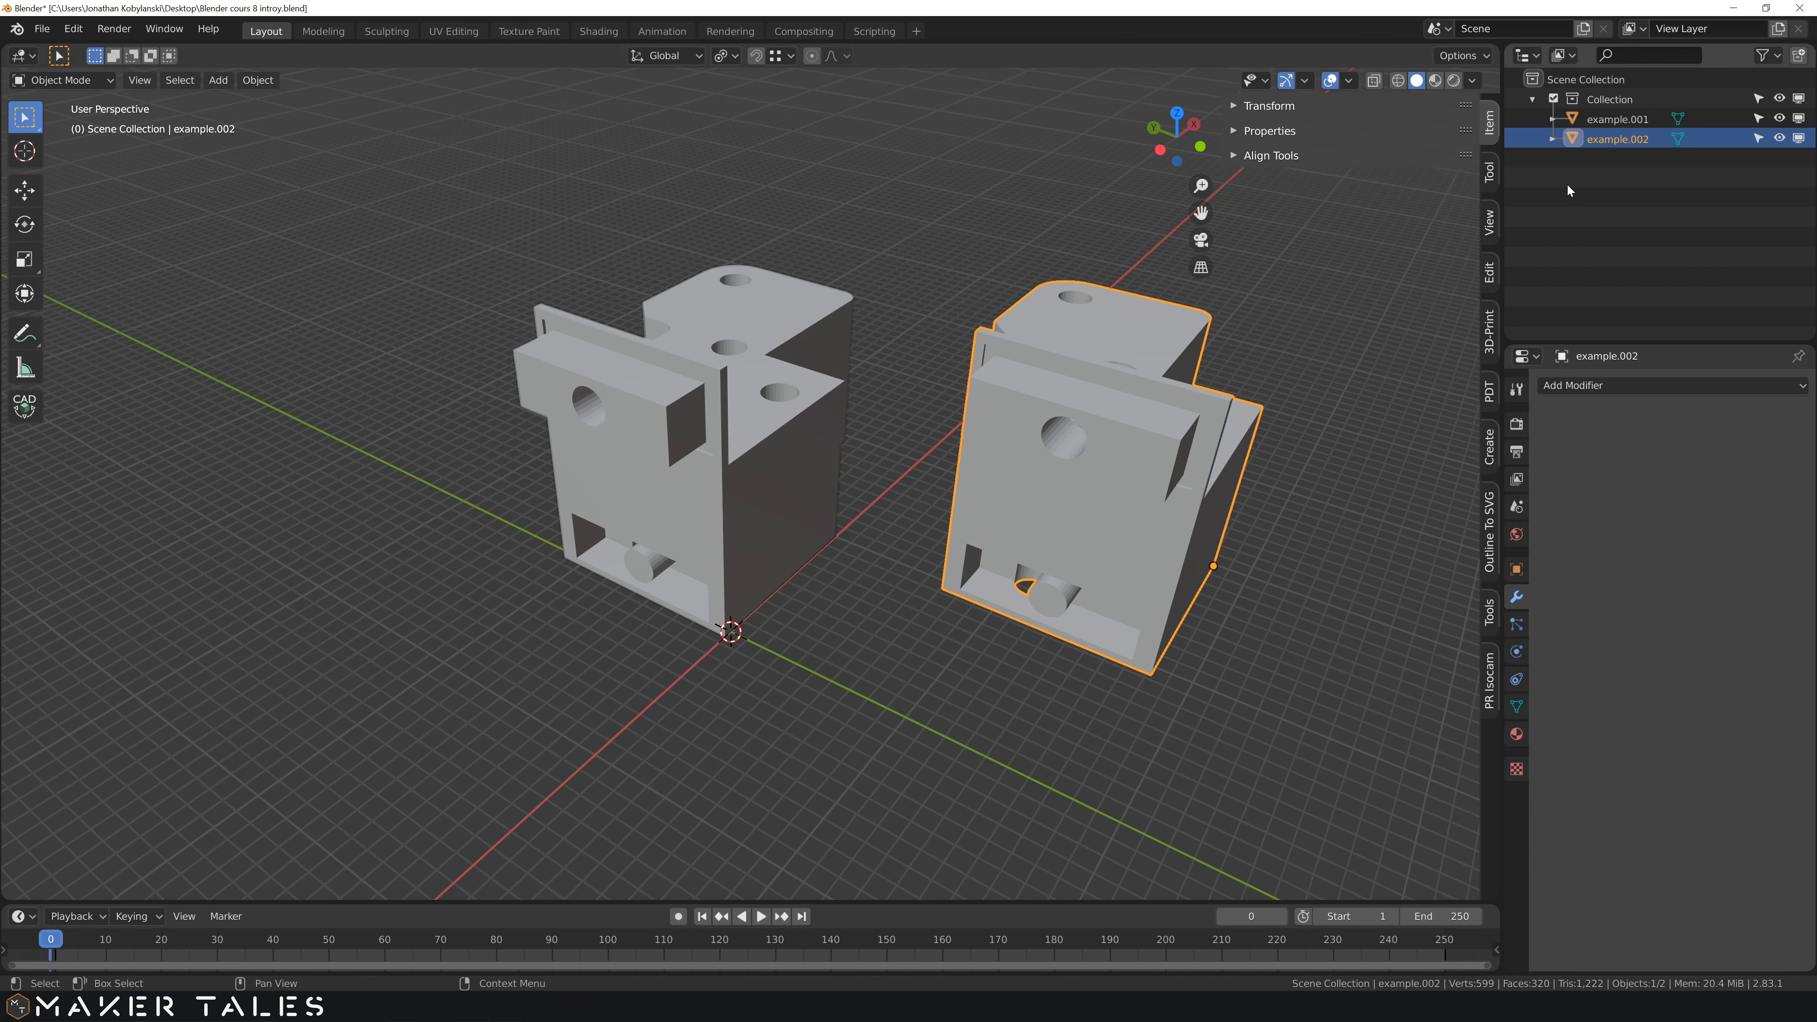
right_click(1618, 139)
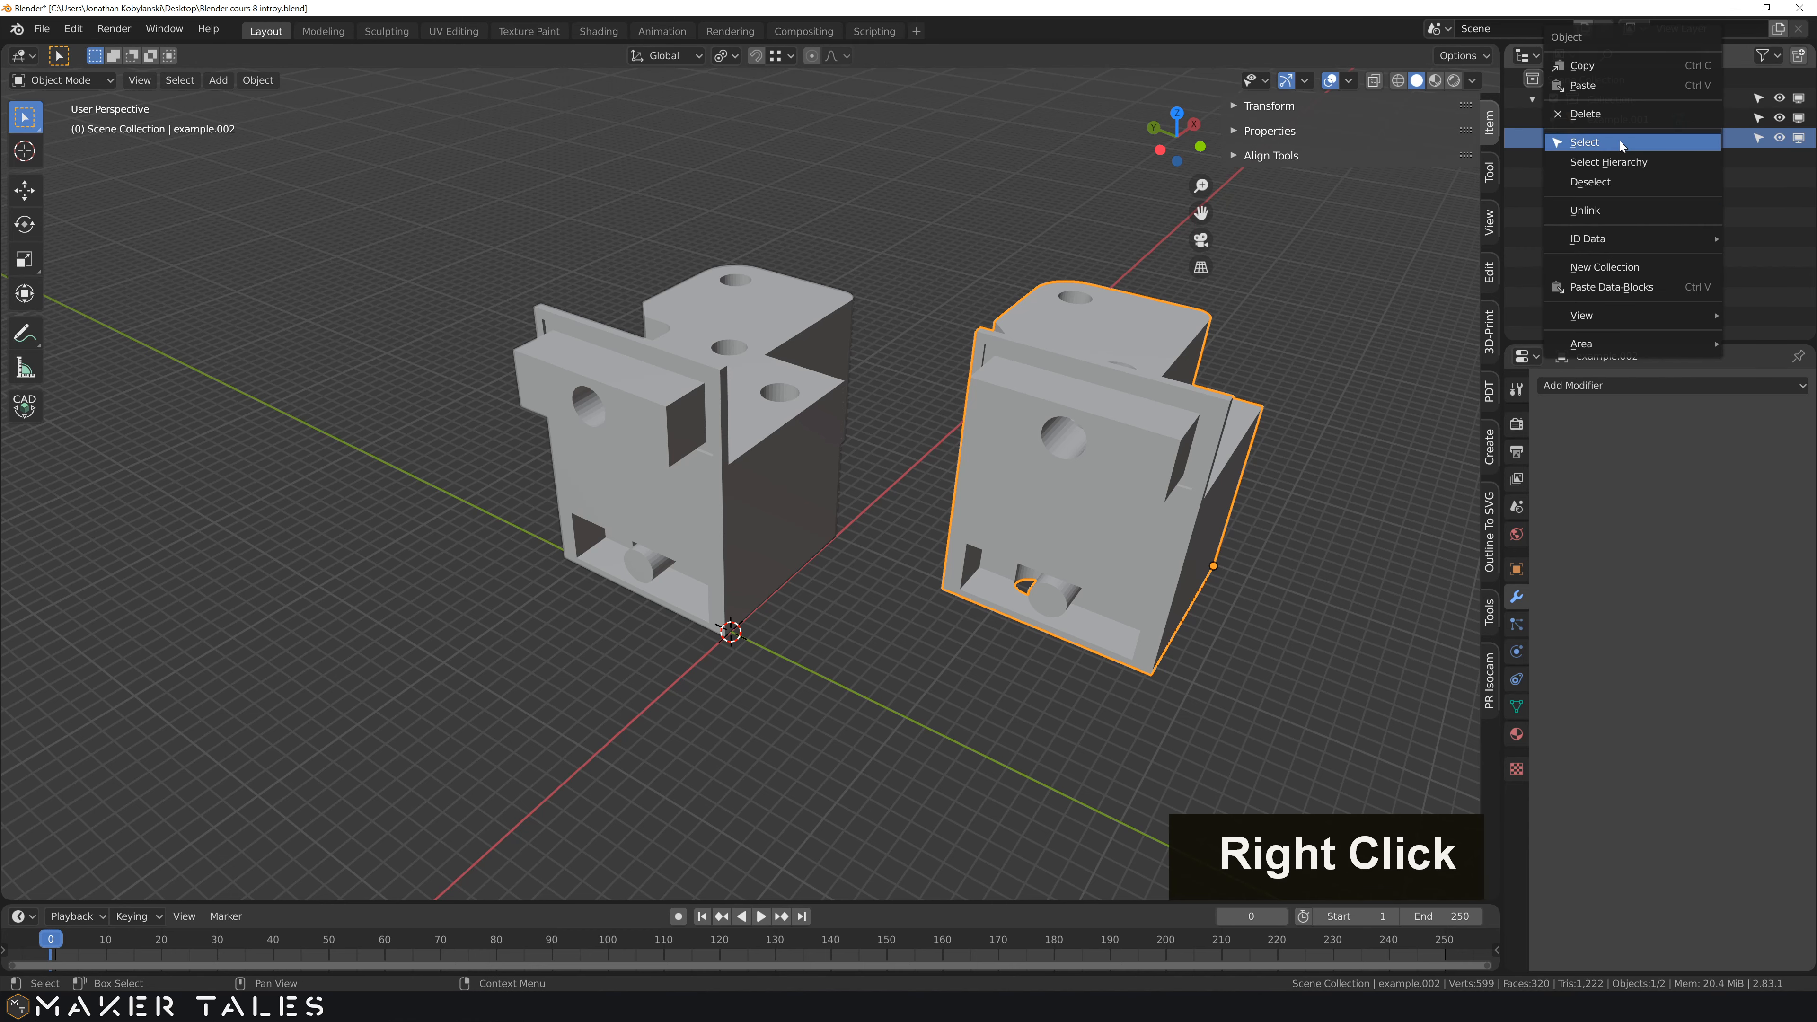
left_click(1587, 210)
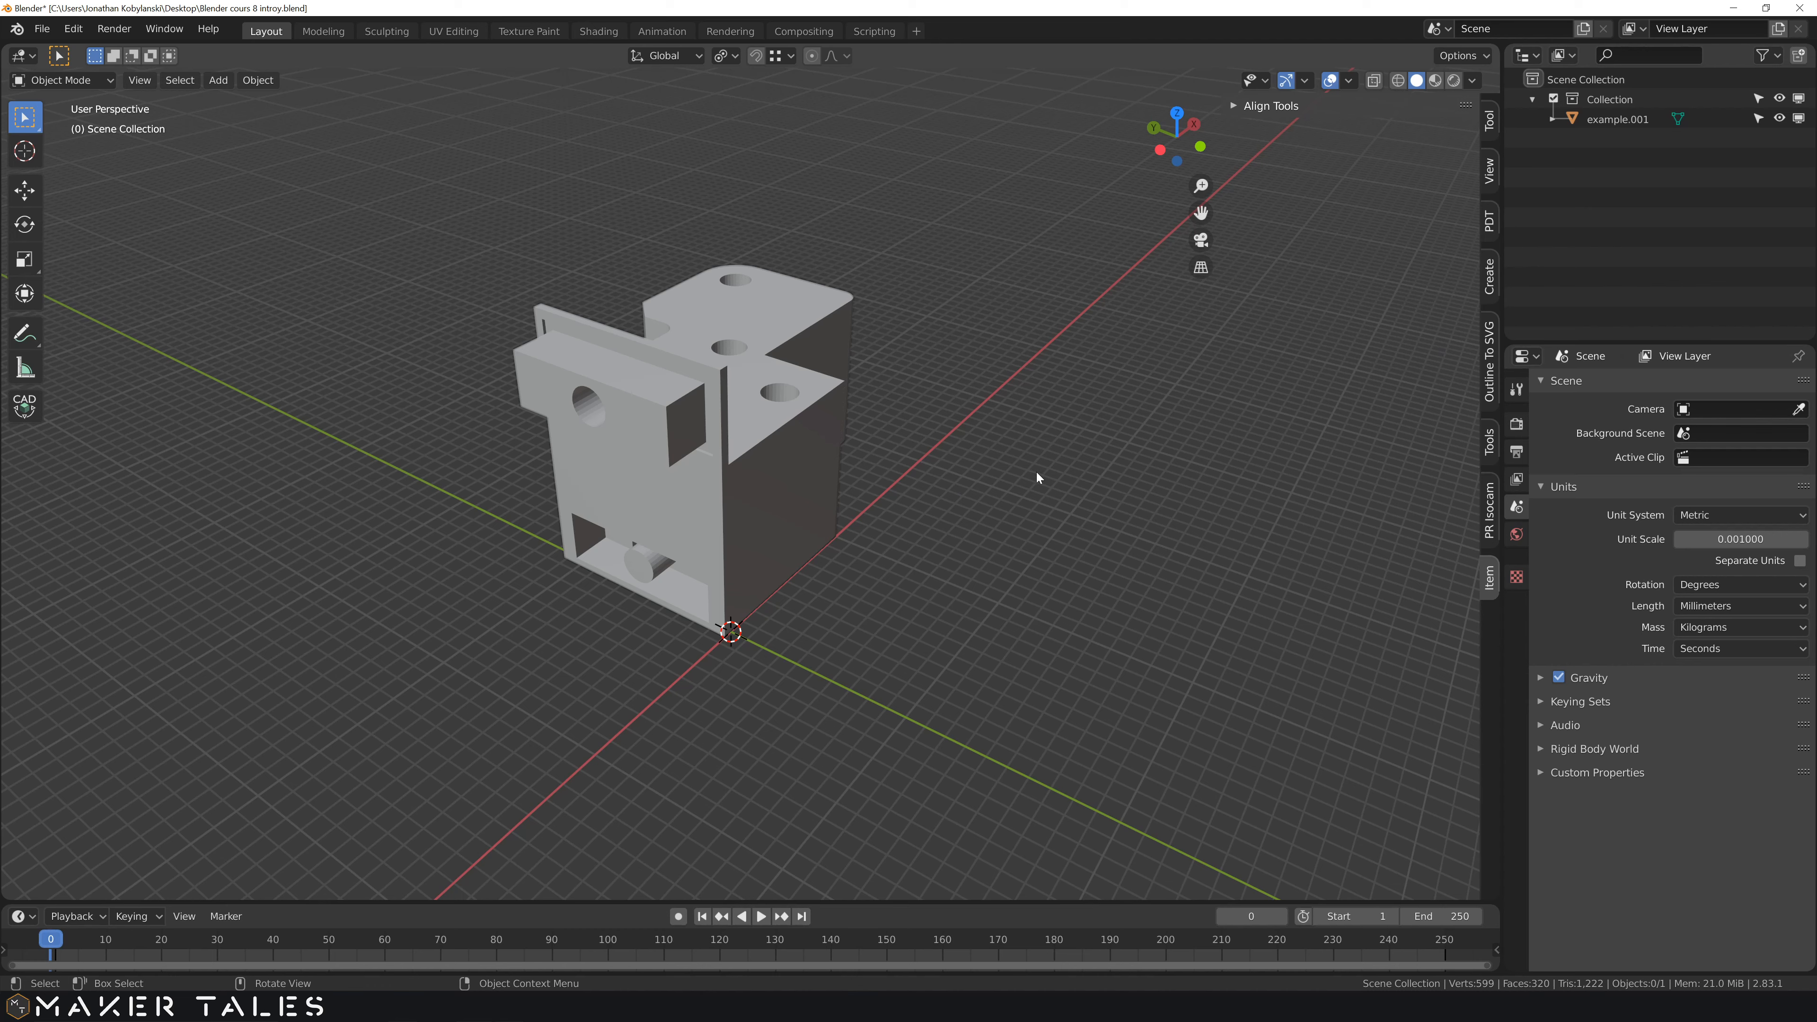
key("ctrl+z")
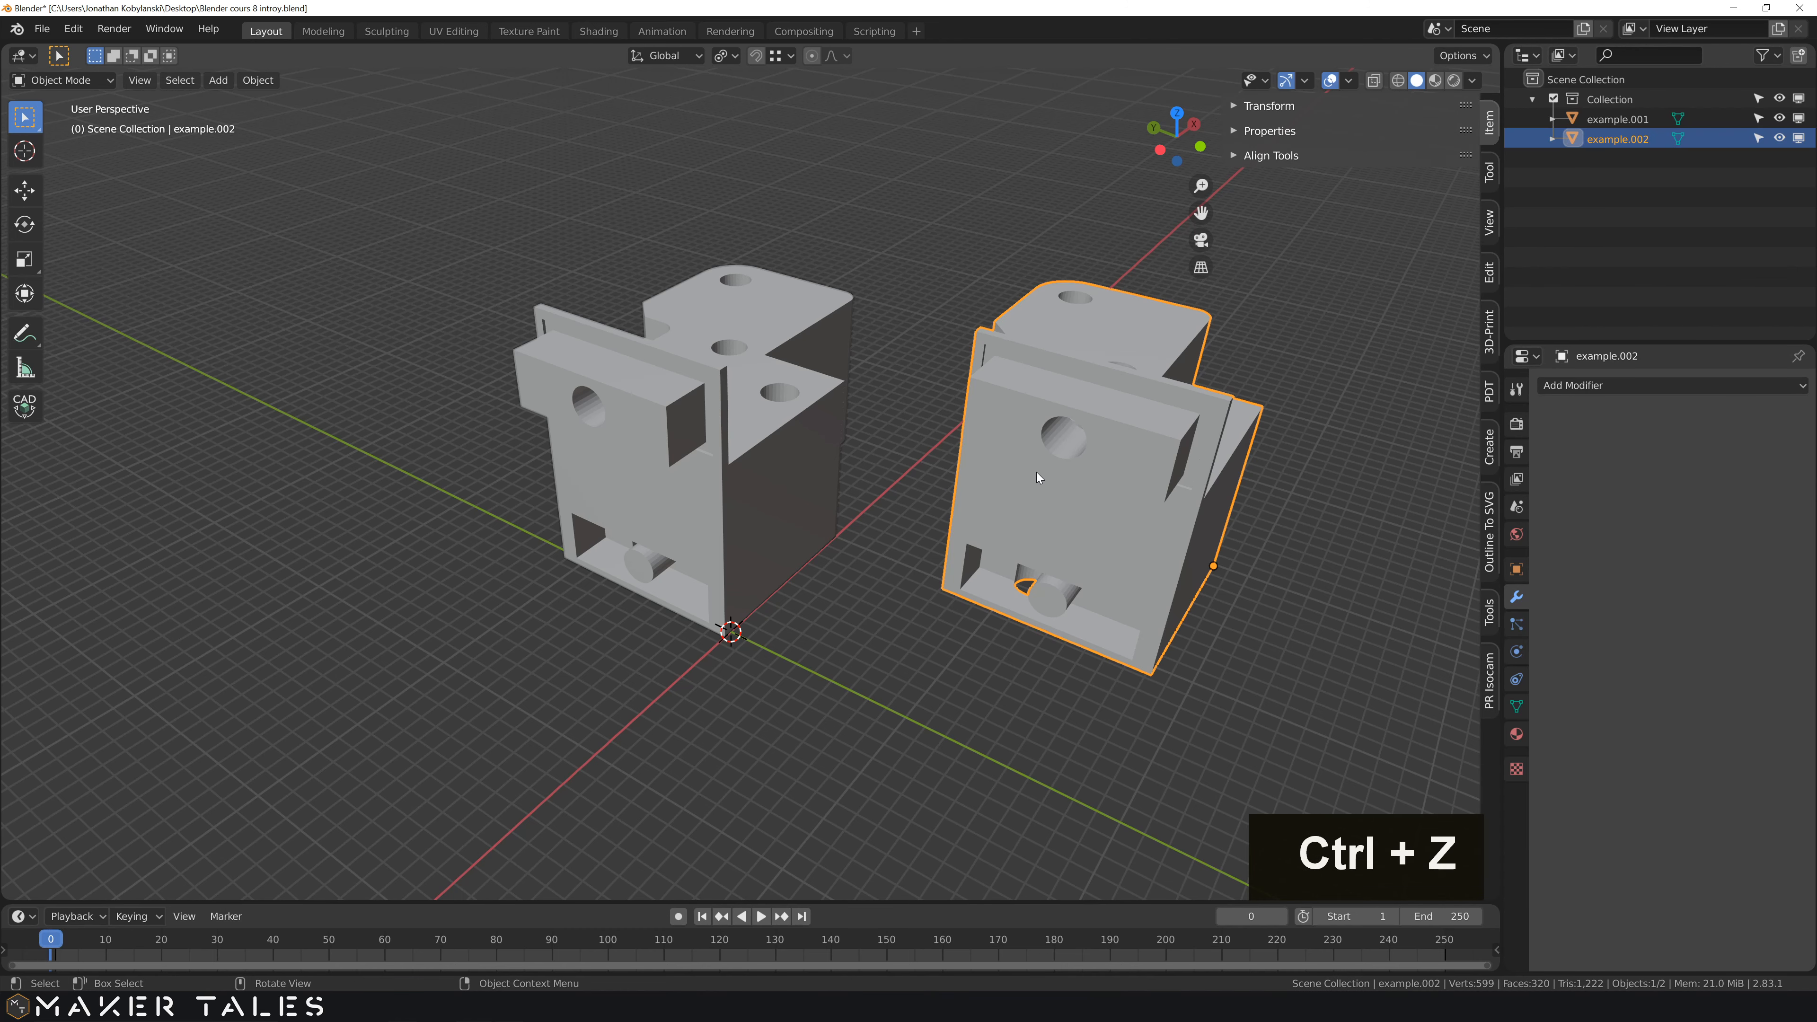
left_click(884, 465)
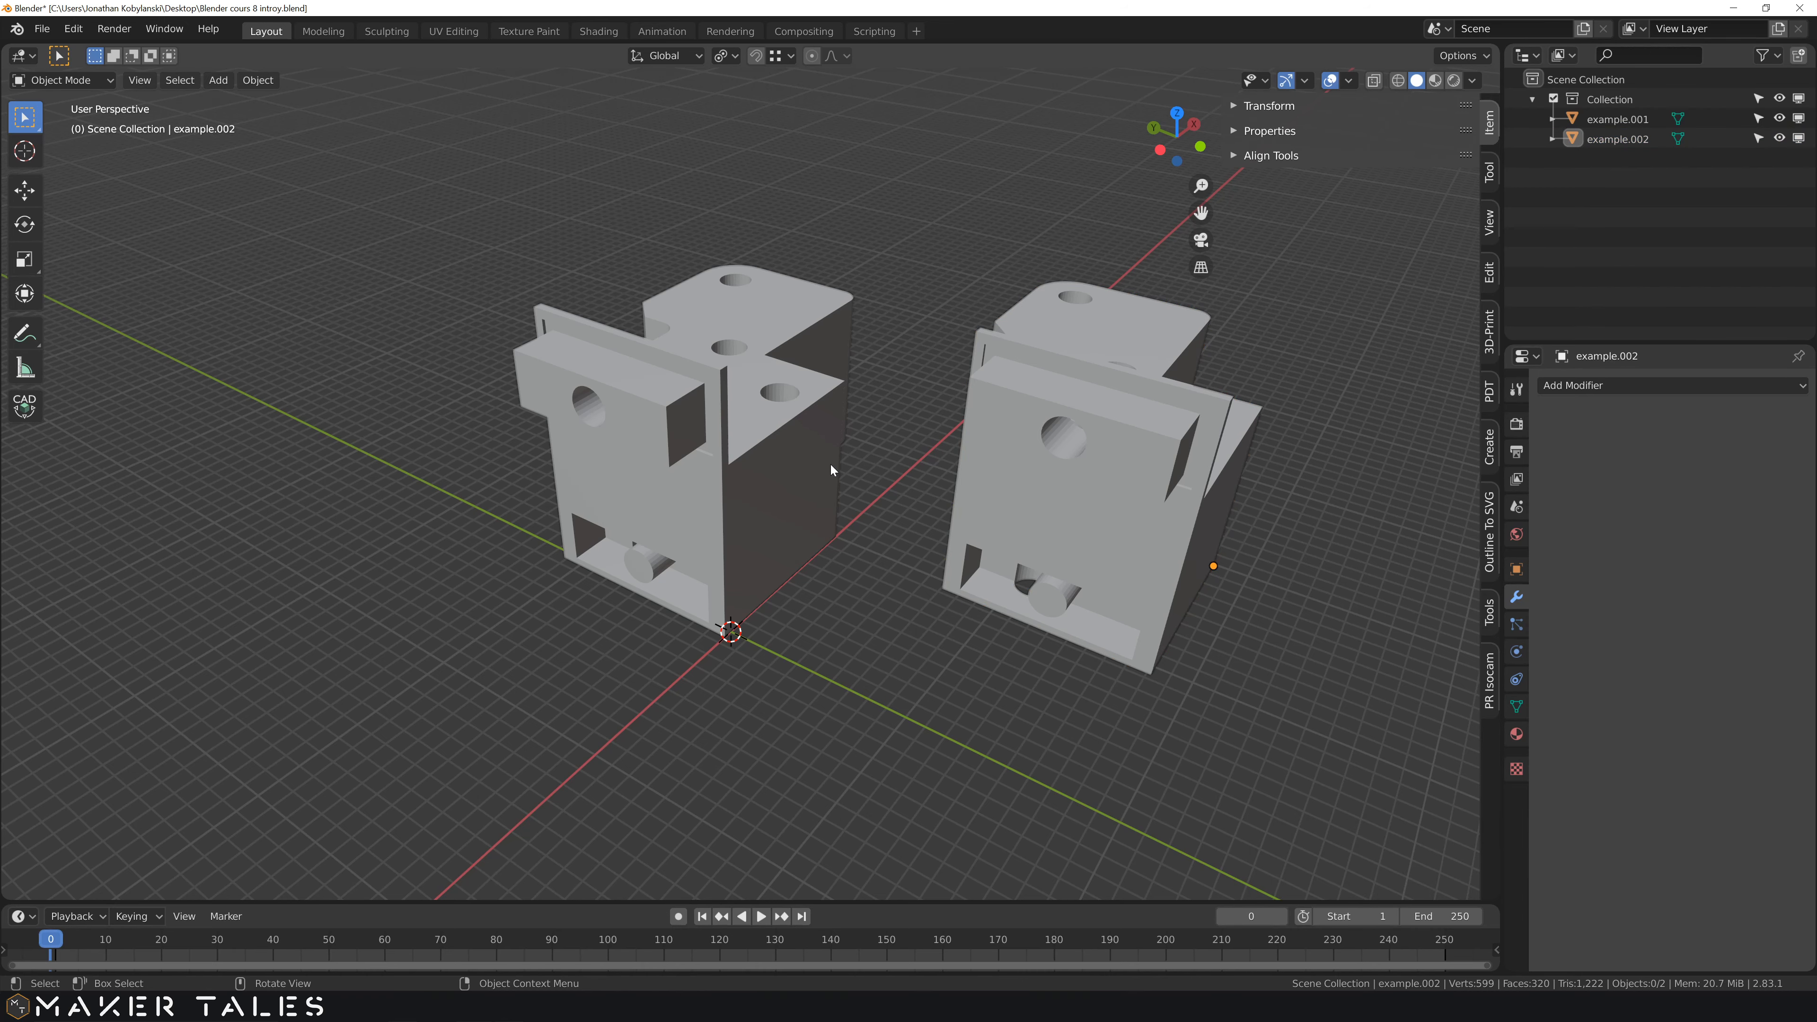
- Assign the shortcut Alt+U to the Make Single User command for Object & Data
middle_click_drag(921, 447, 823, 497, "shift")
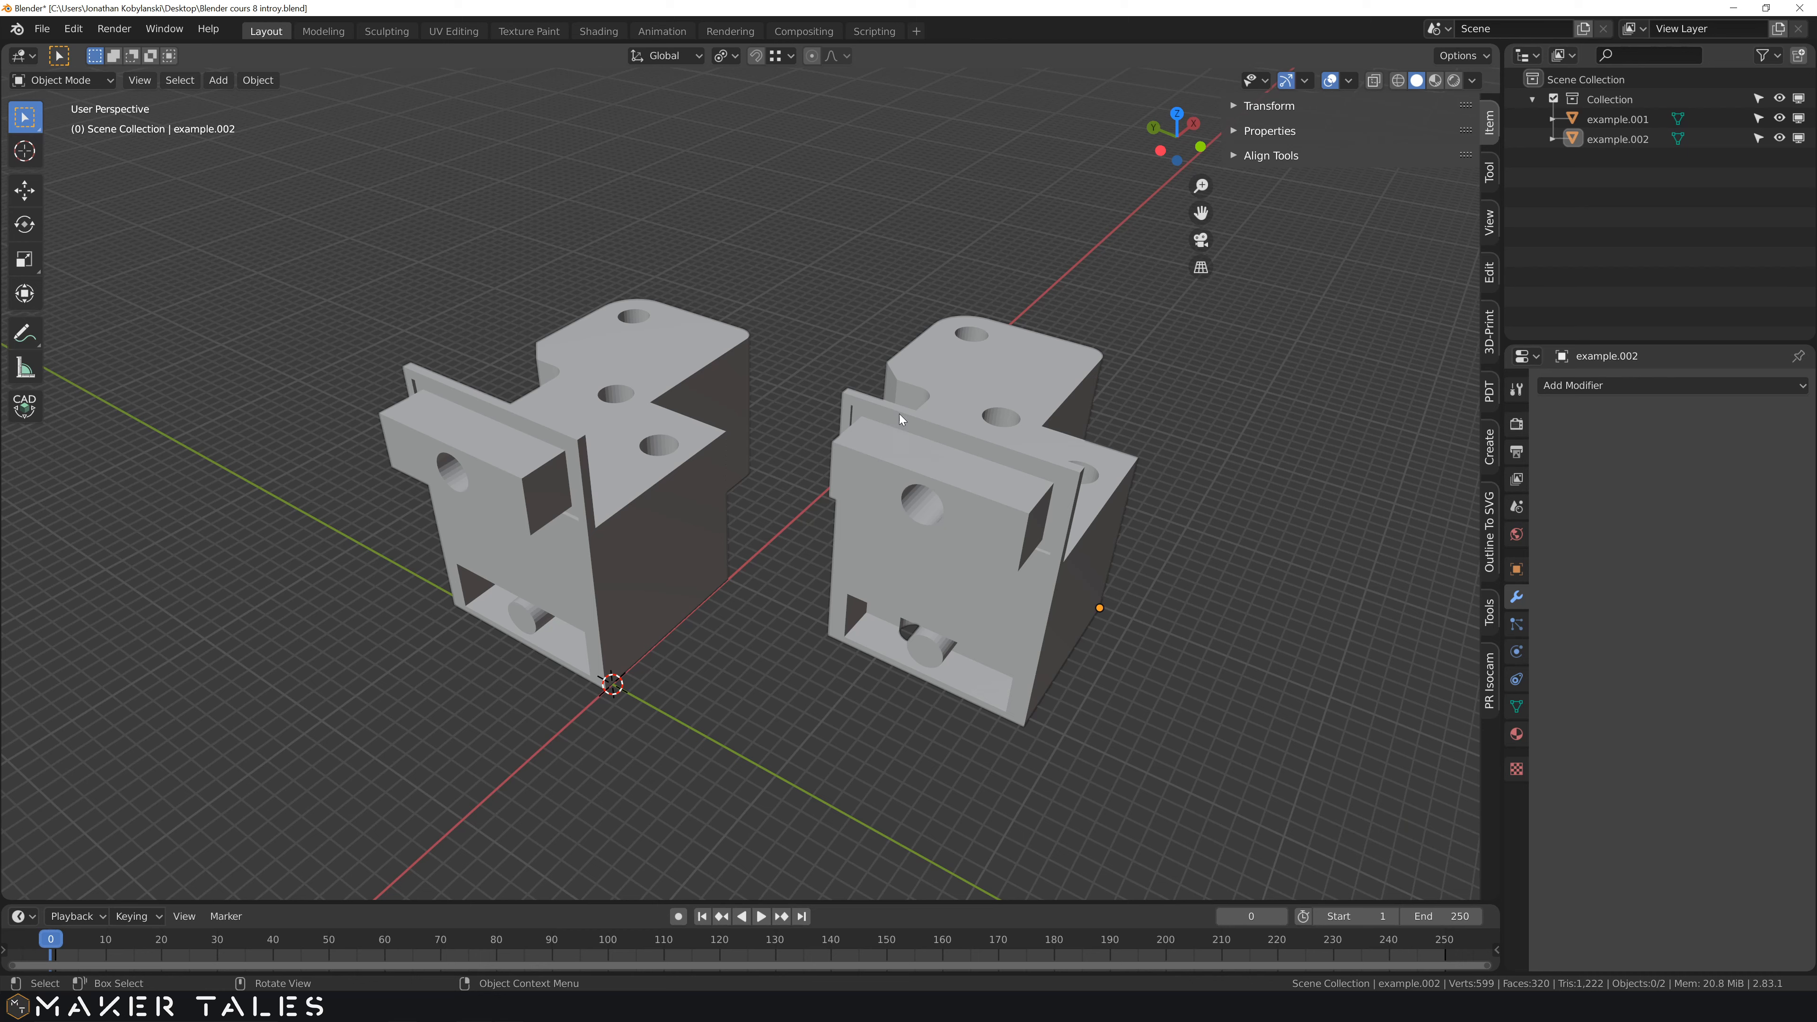
left_click(915, 439)
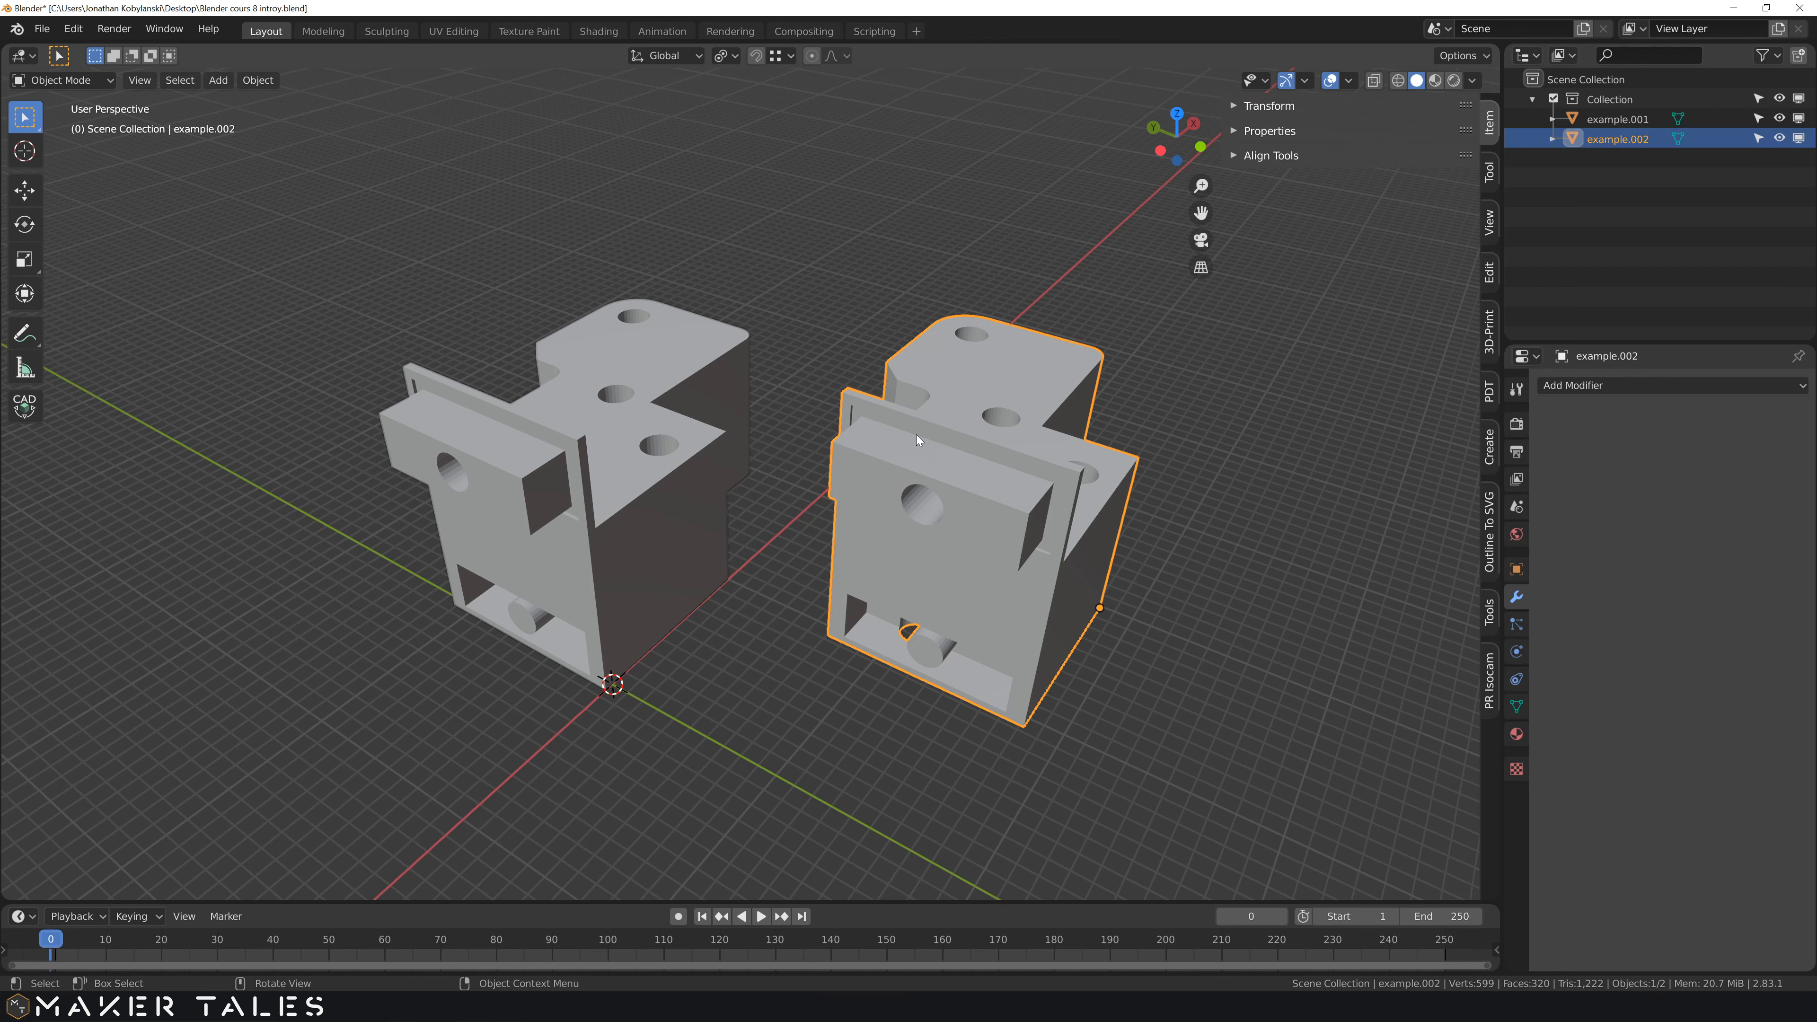
left_click(258, 79)
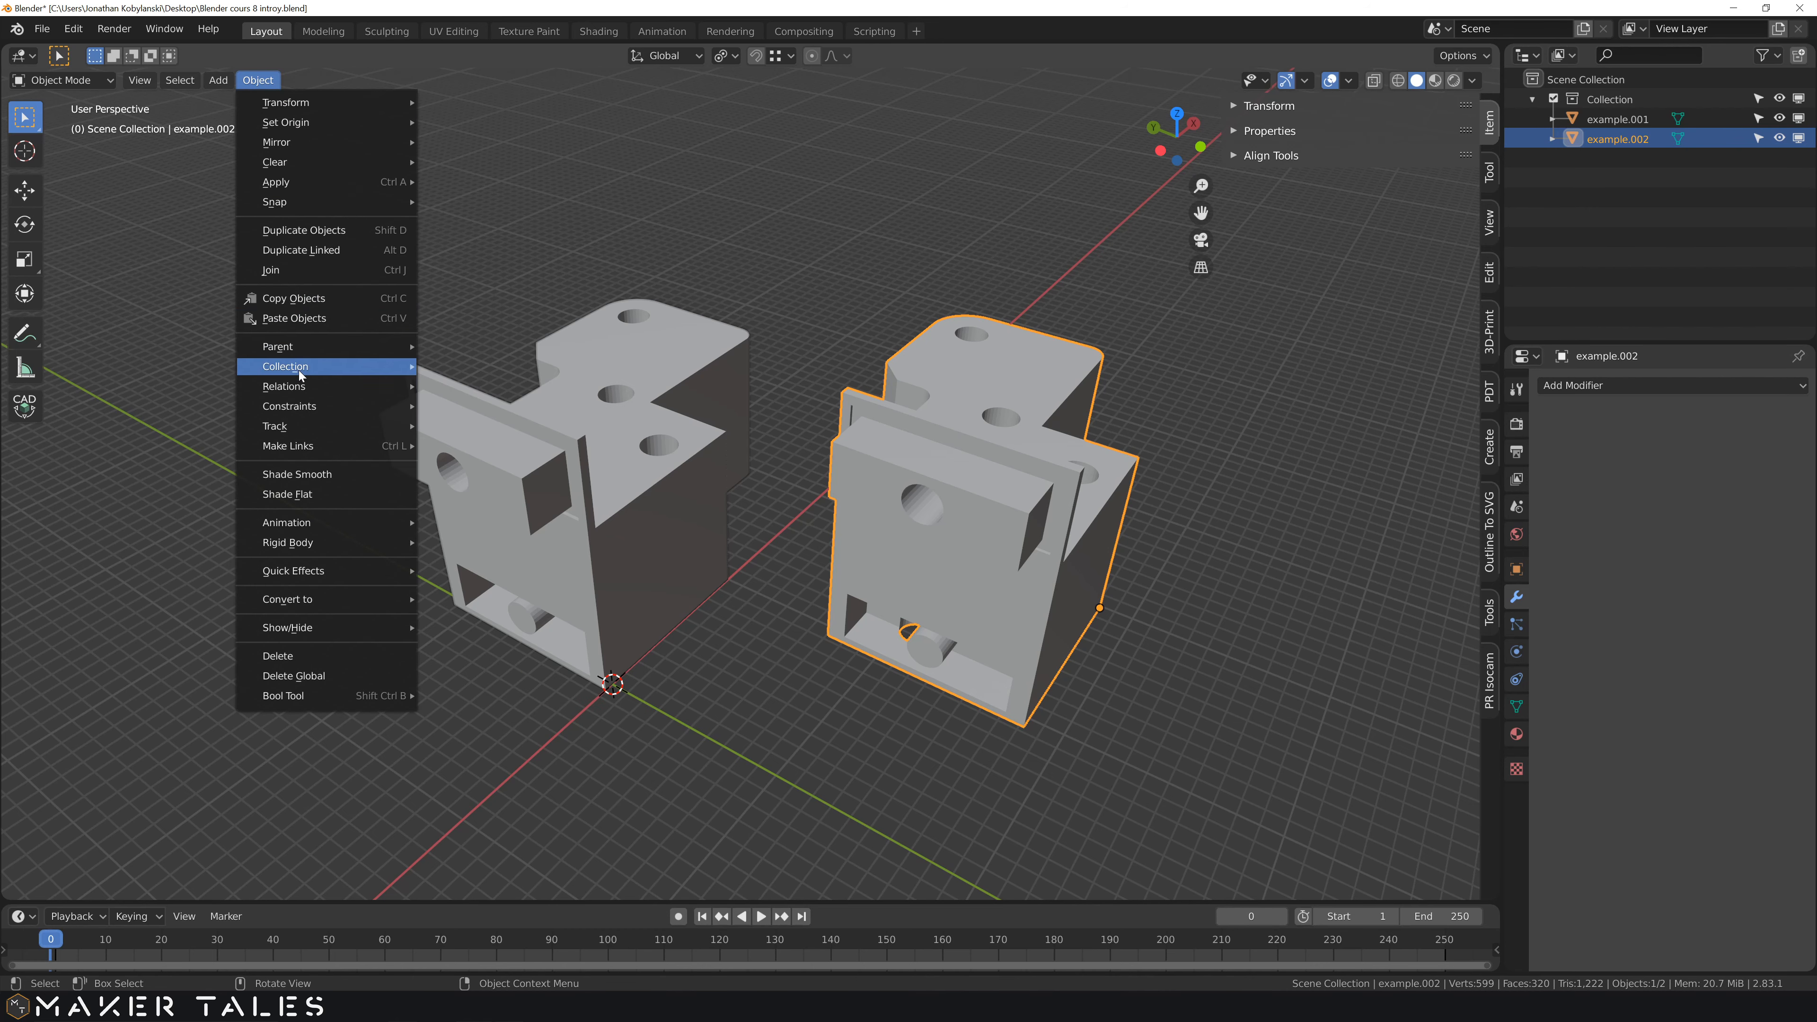
mouse_move(298, 389)
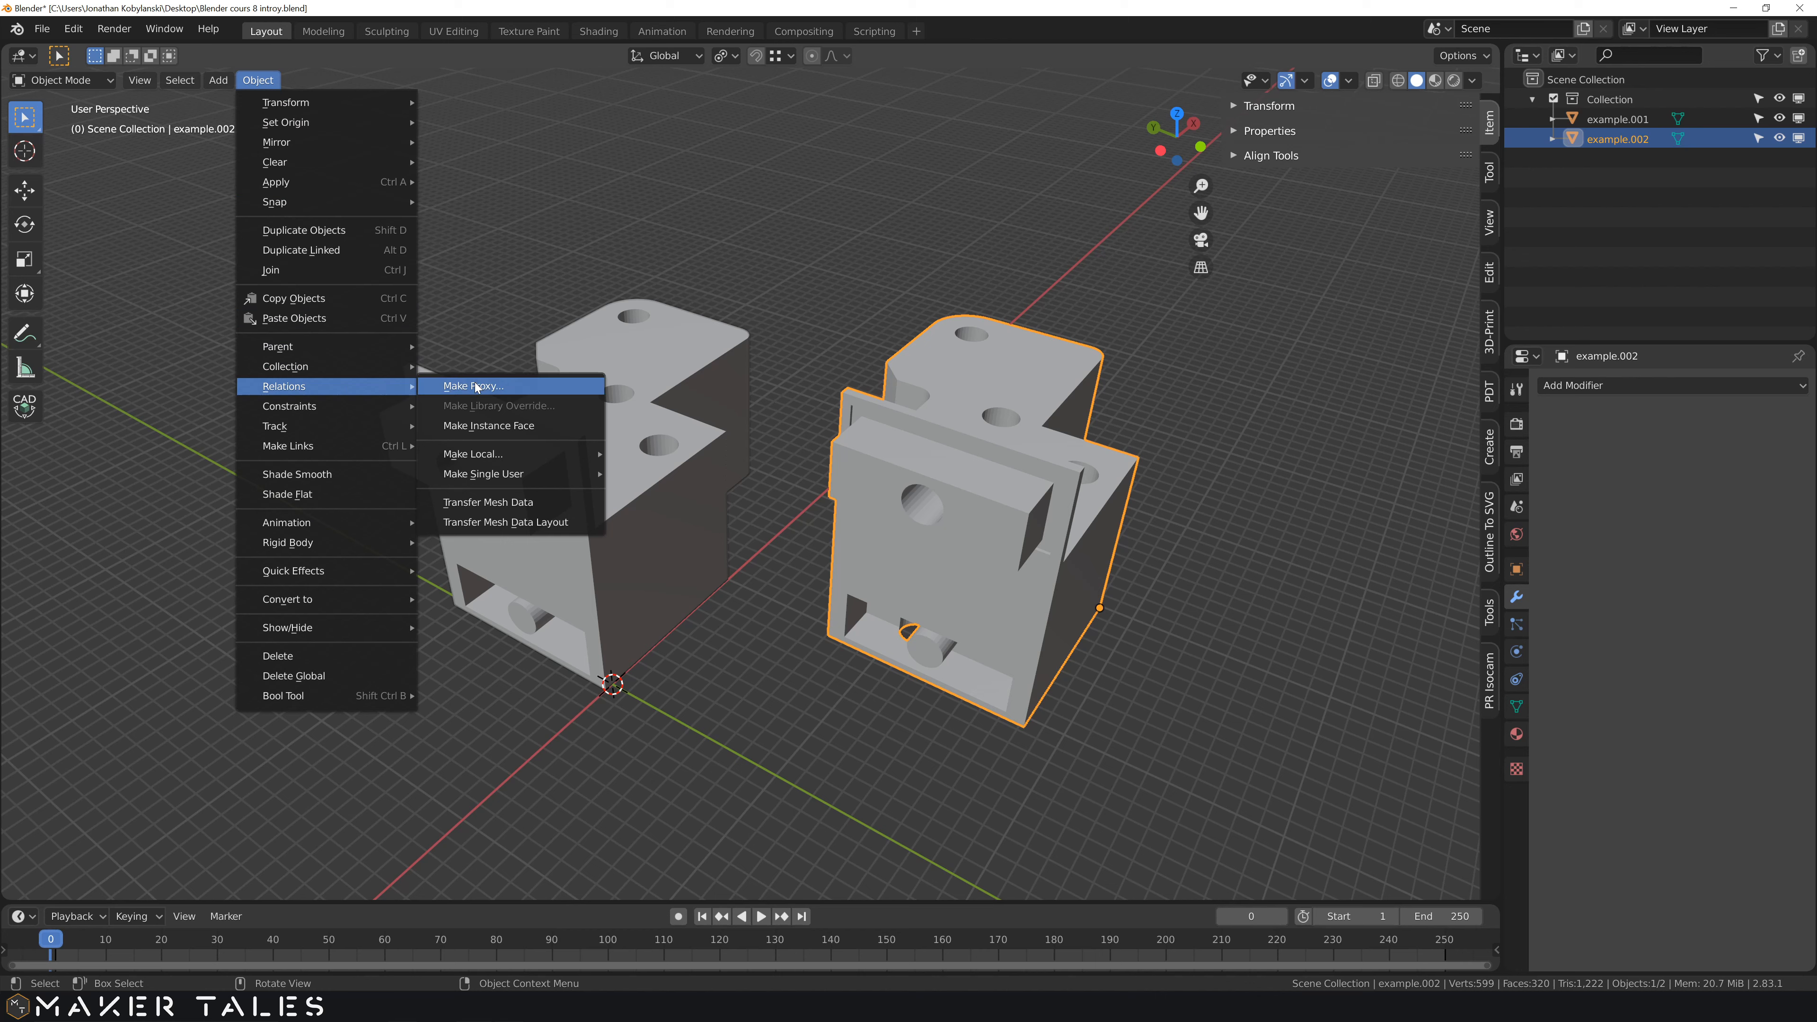
mouse_move(452, 478)
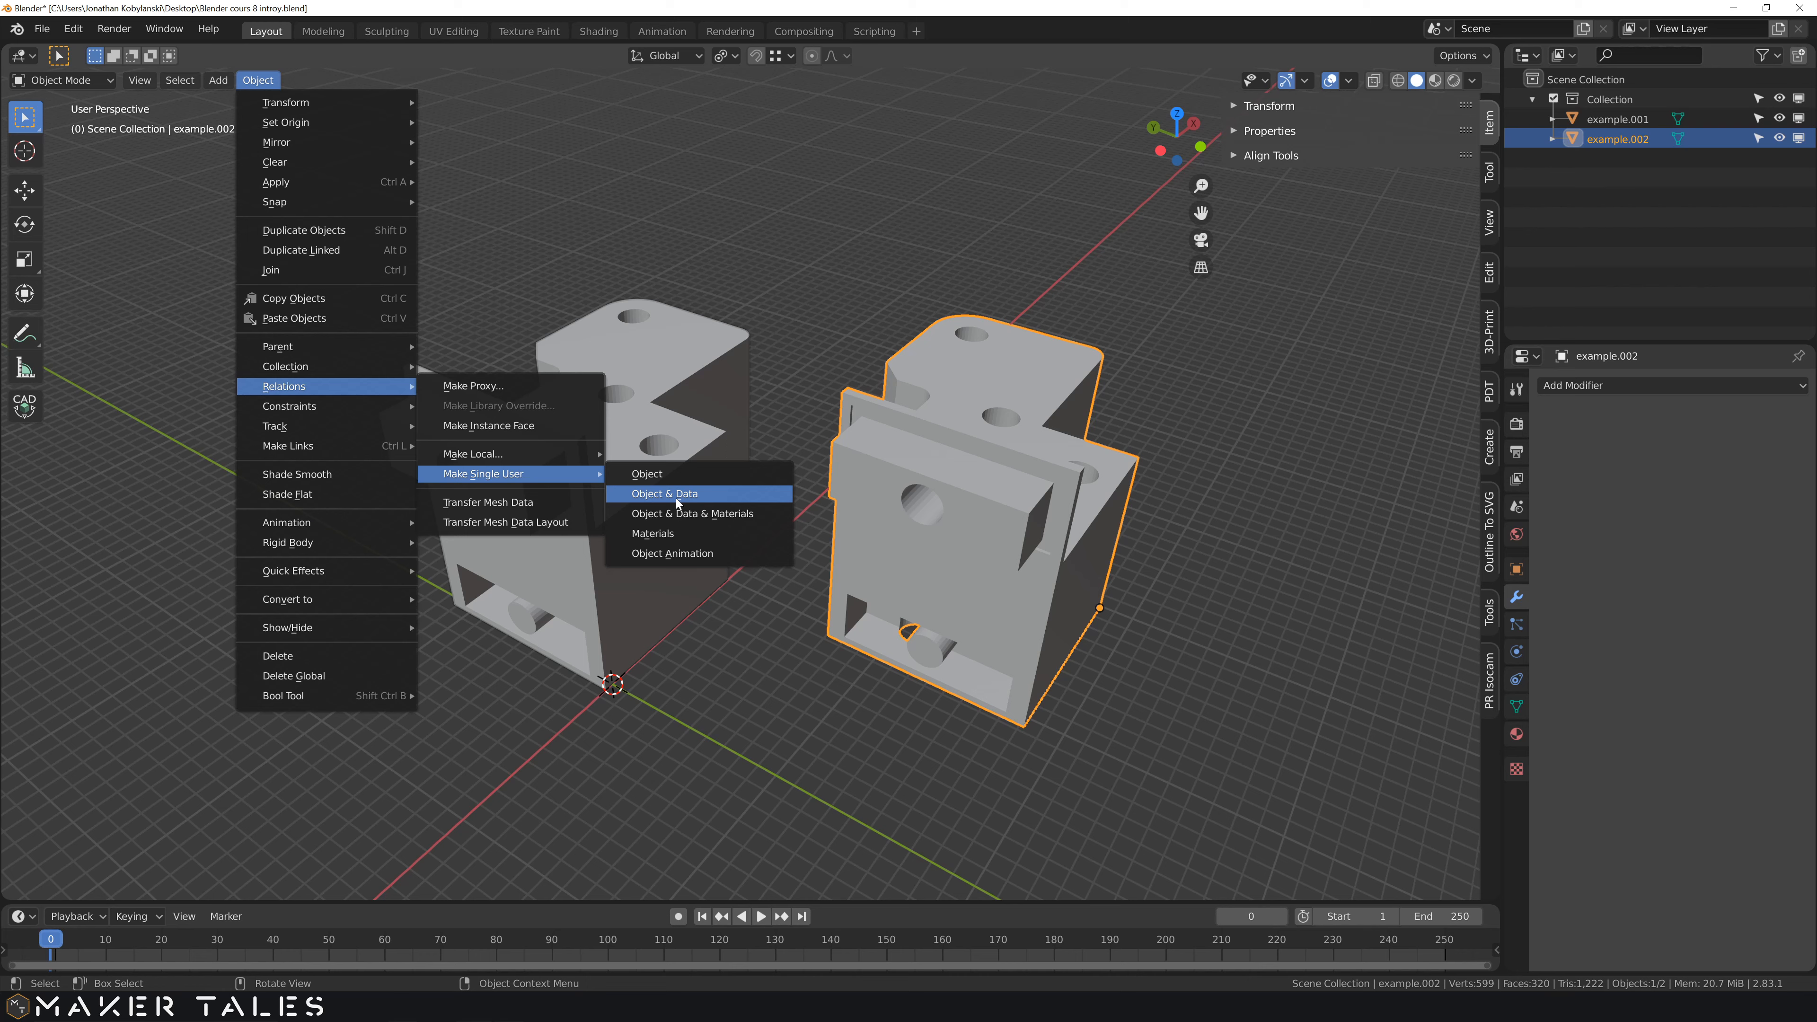
right_click(727, 496)
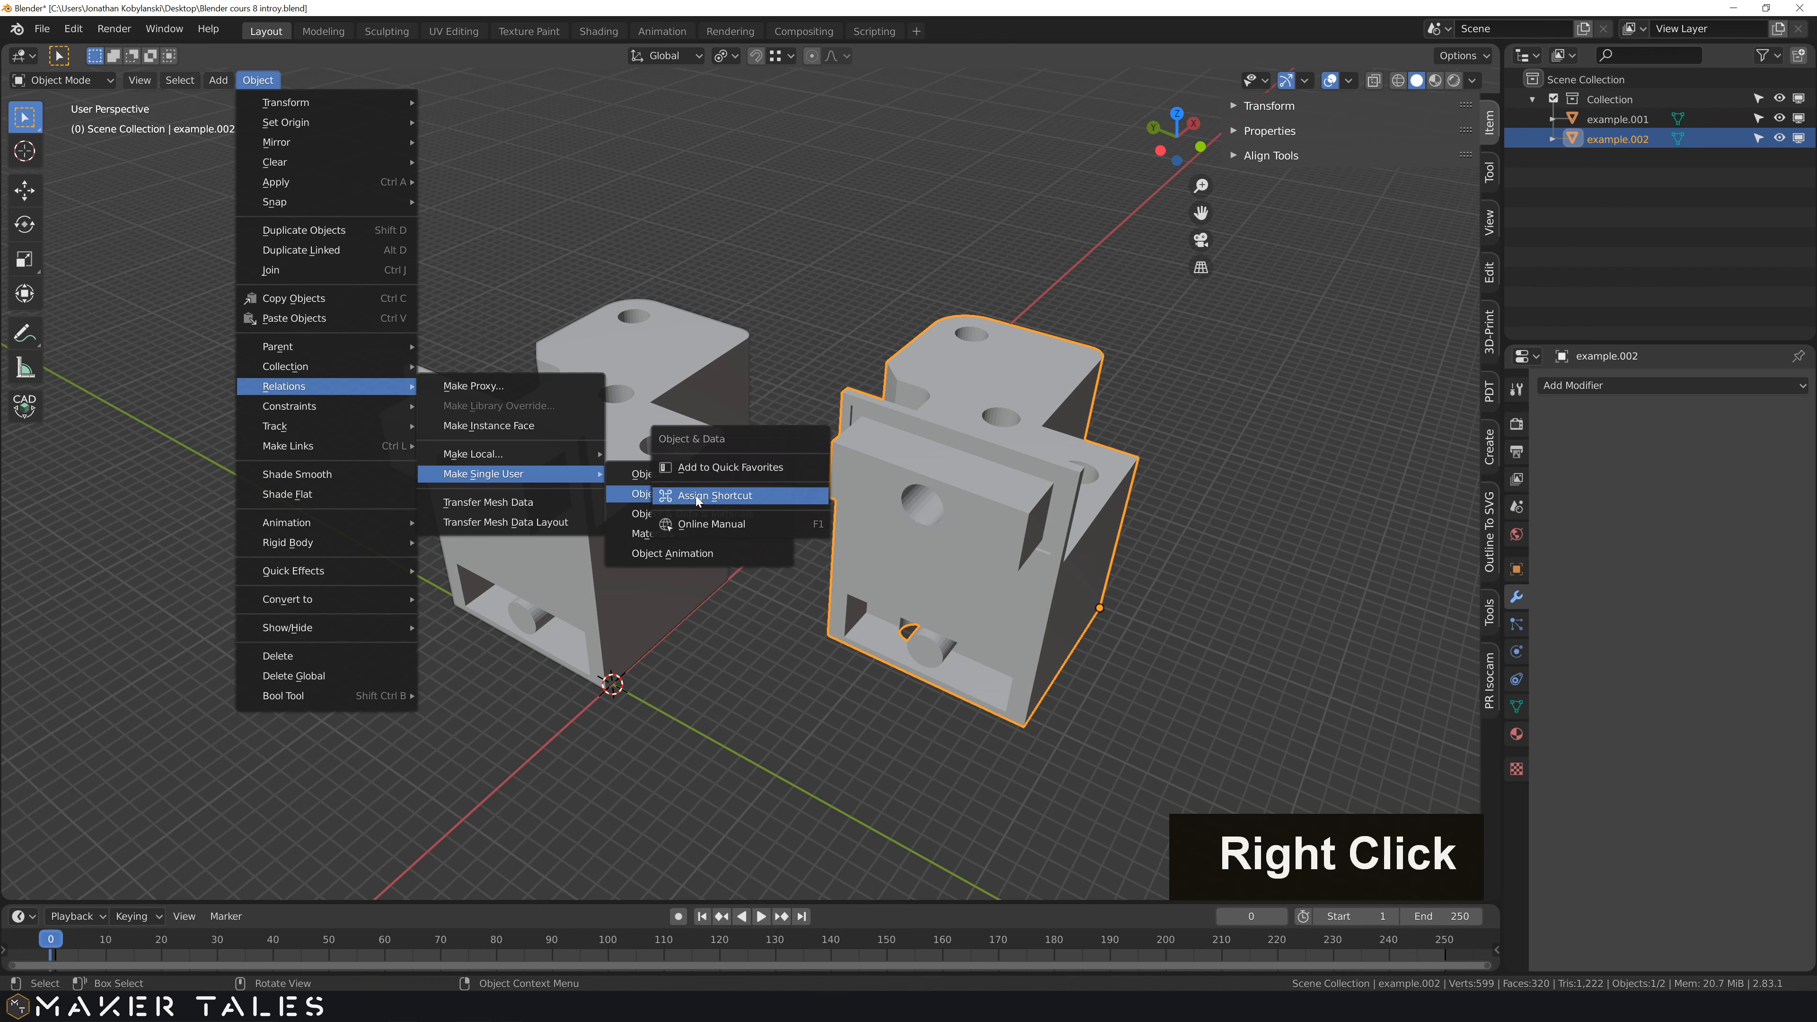
left_click(746, 496)
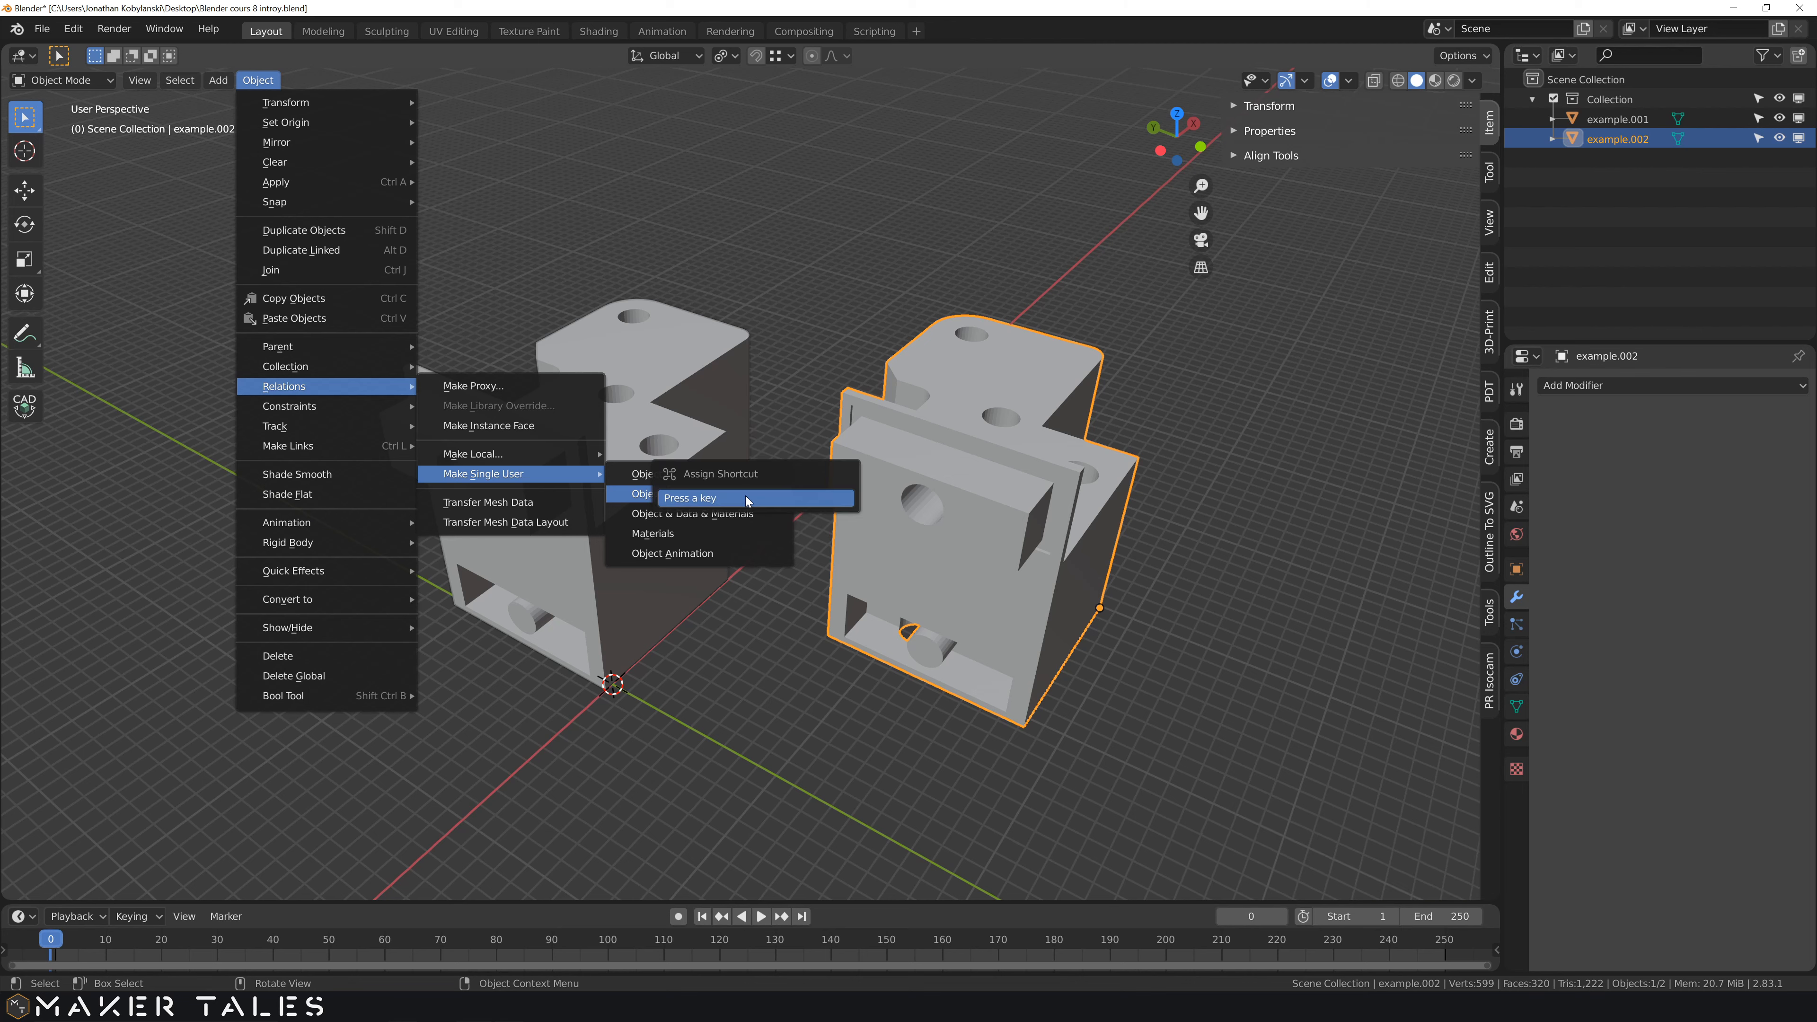
key("alt+u")
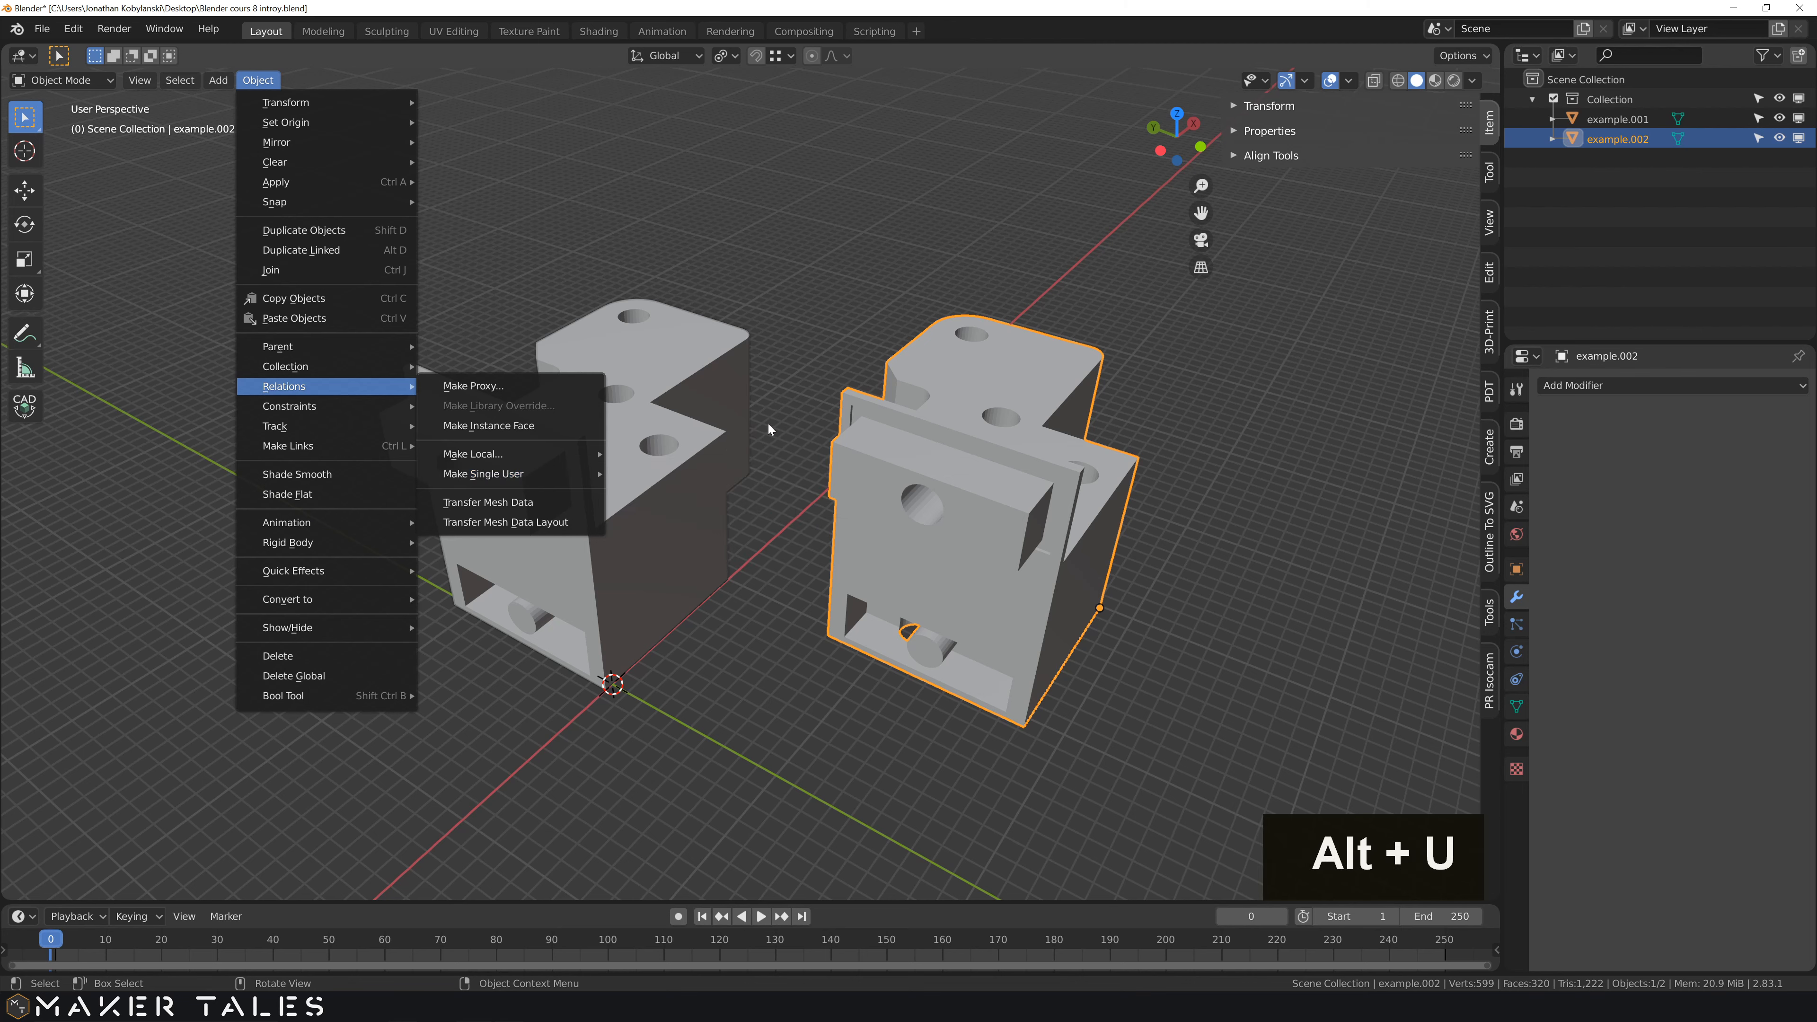
left_click(789, 540)
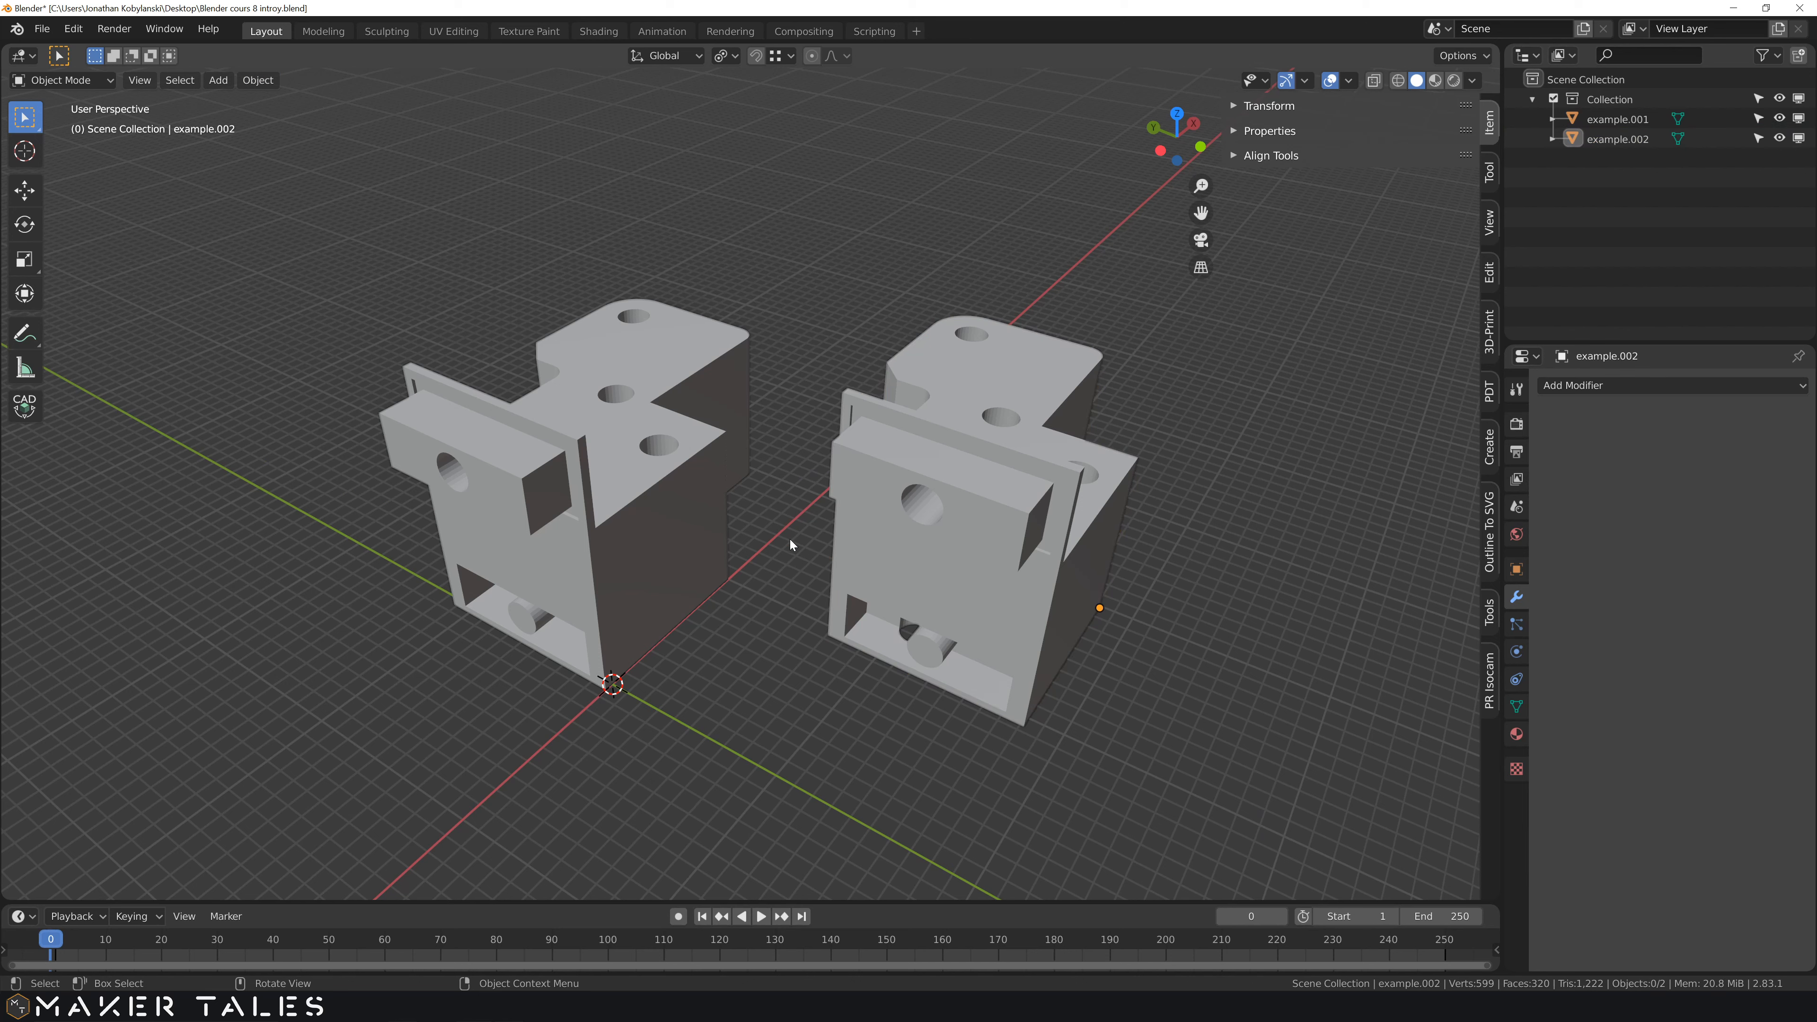
- Make the duplicate bracket example.002 single user for Object and Object Data, and clear the selection
left_click(923, 472)
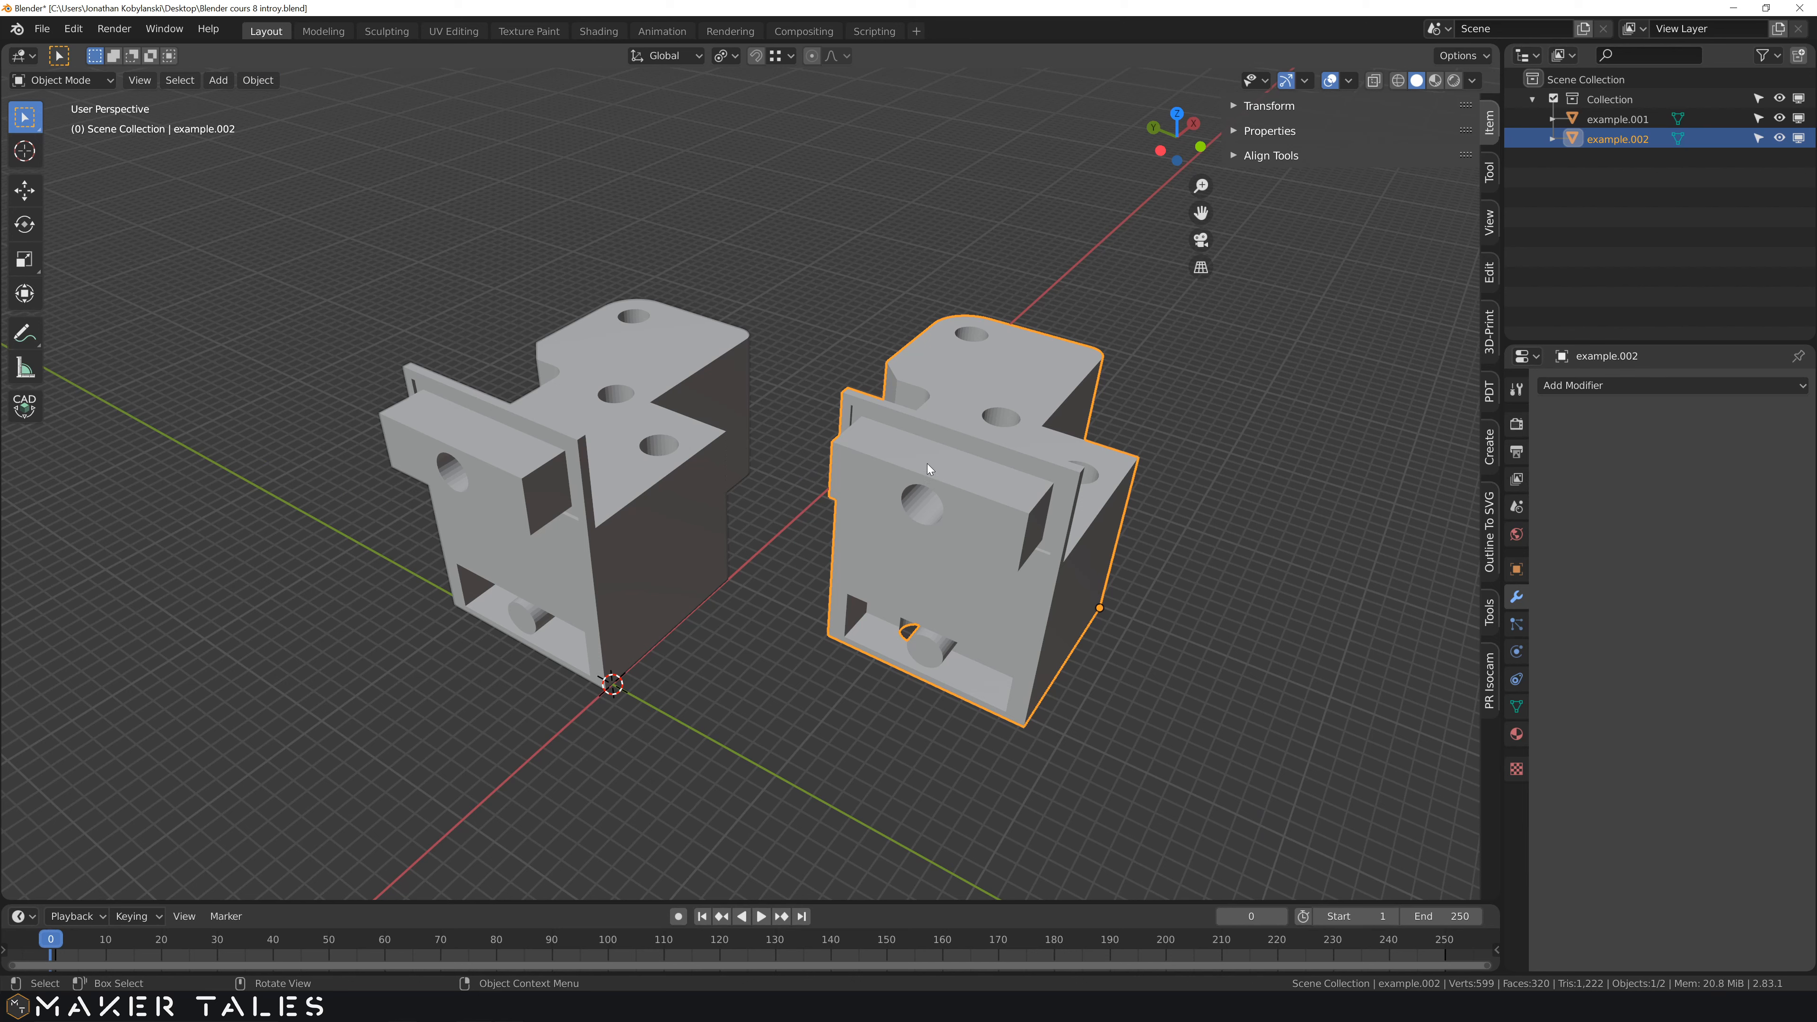
key("alt+u")
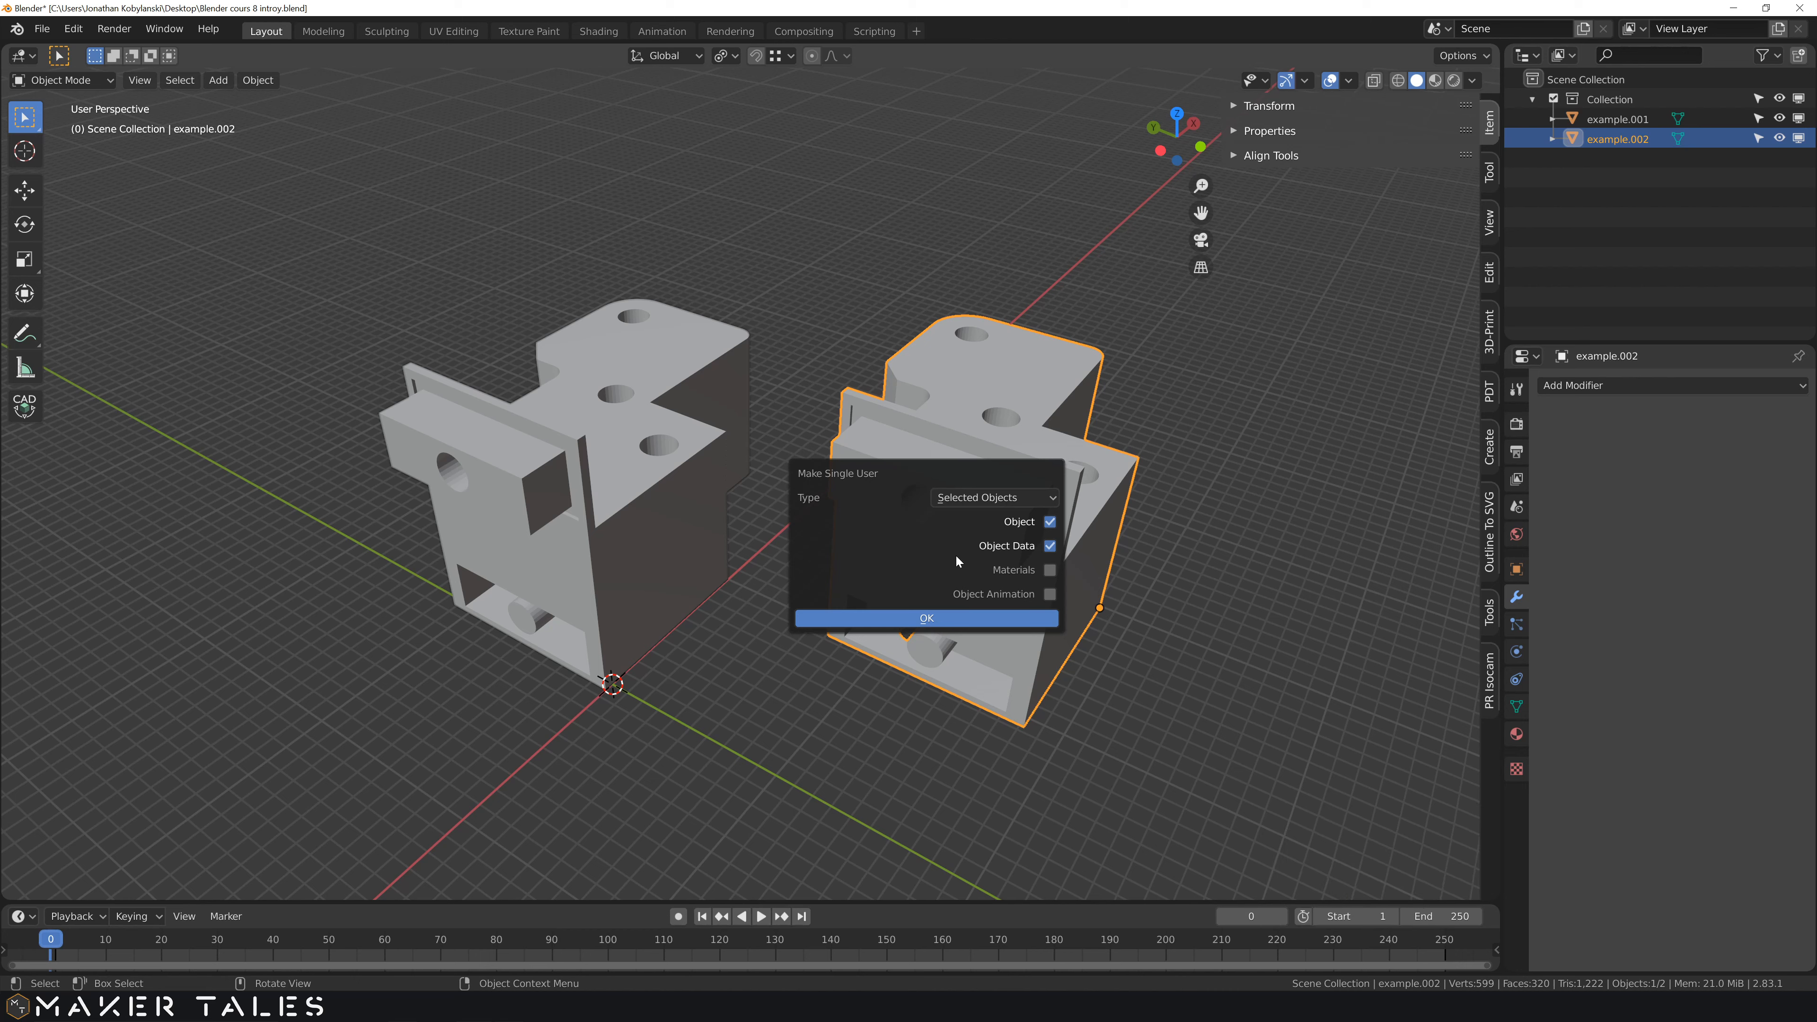
left_click(928, 620)
left_click(820, 577)
- Check in Edit Mode whether the original bracket and its duplicate still share mesh data
left_click(669, 480)
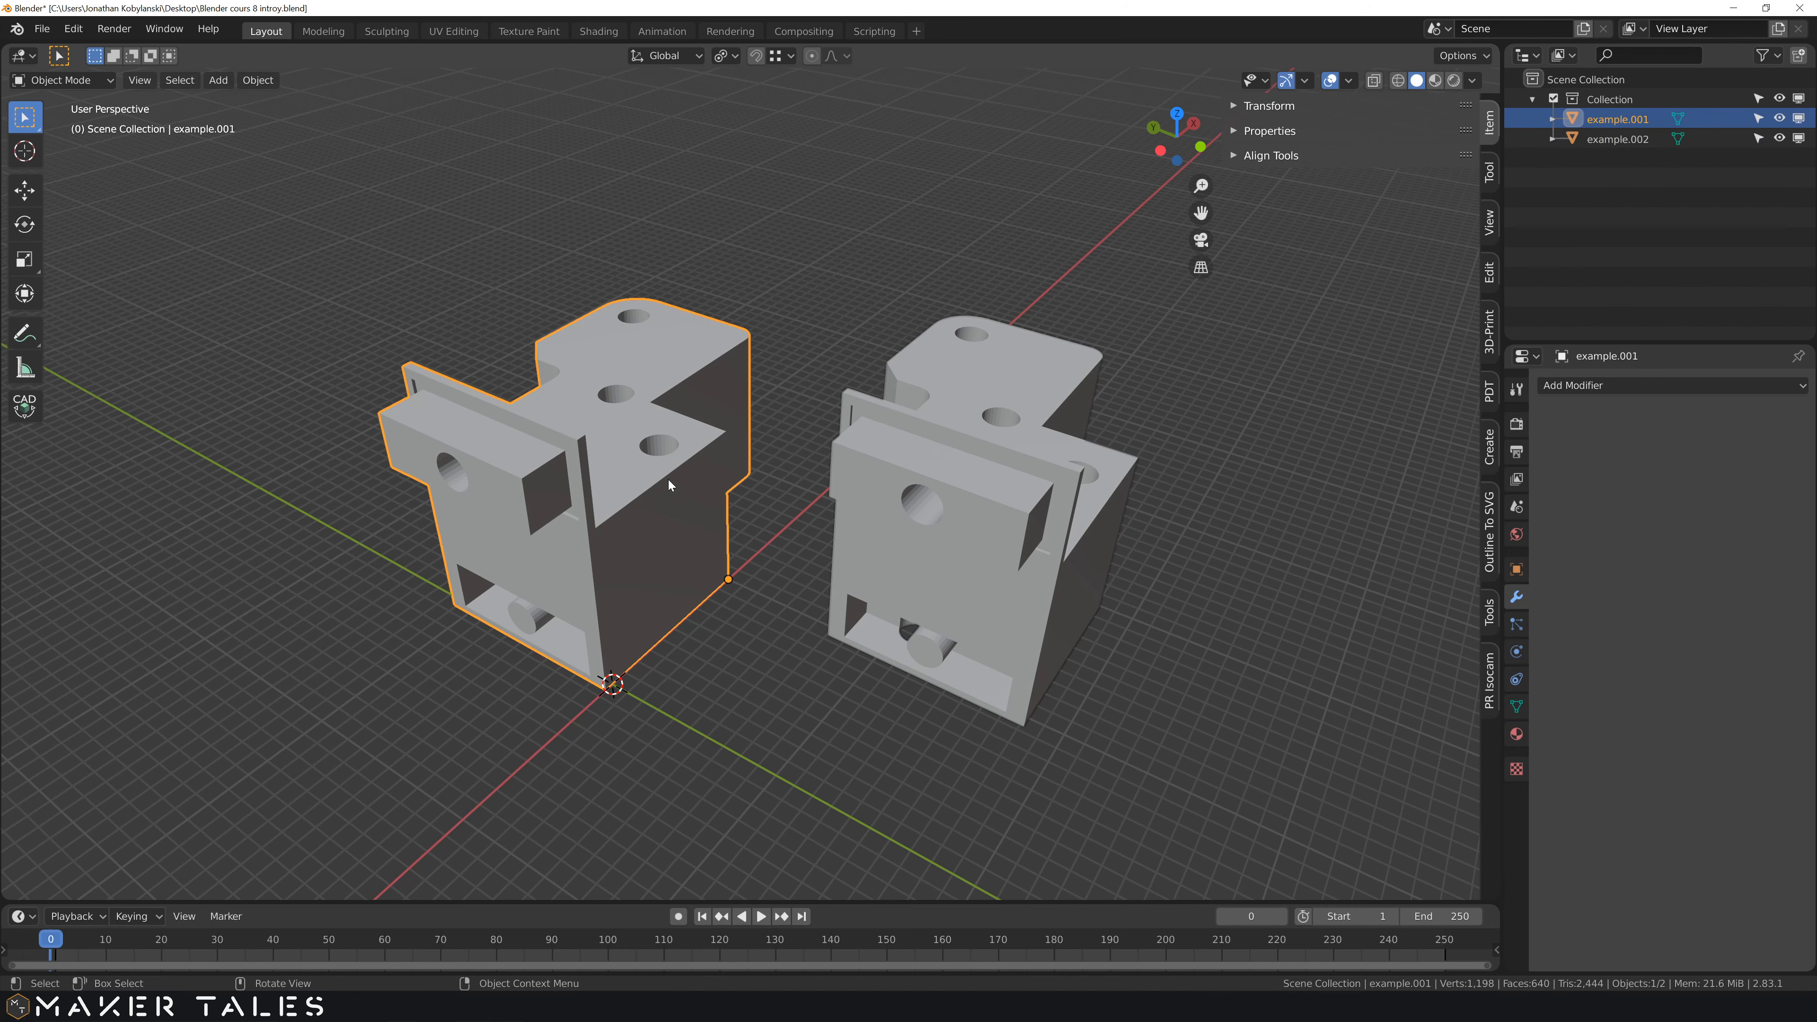
key("Tab")
key("Tab")
left_click(944, 440)
key("Tab")
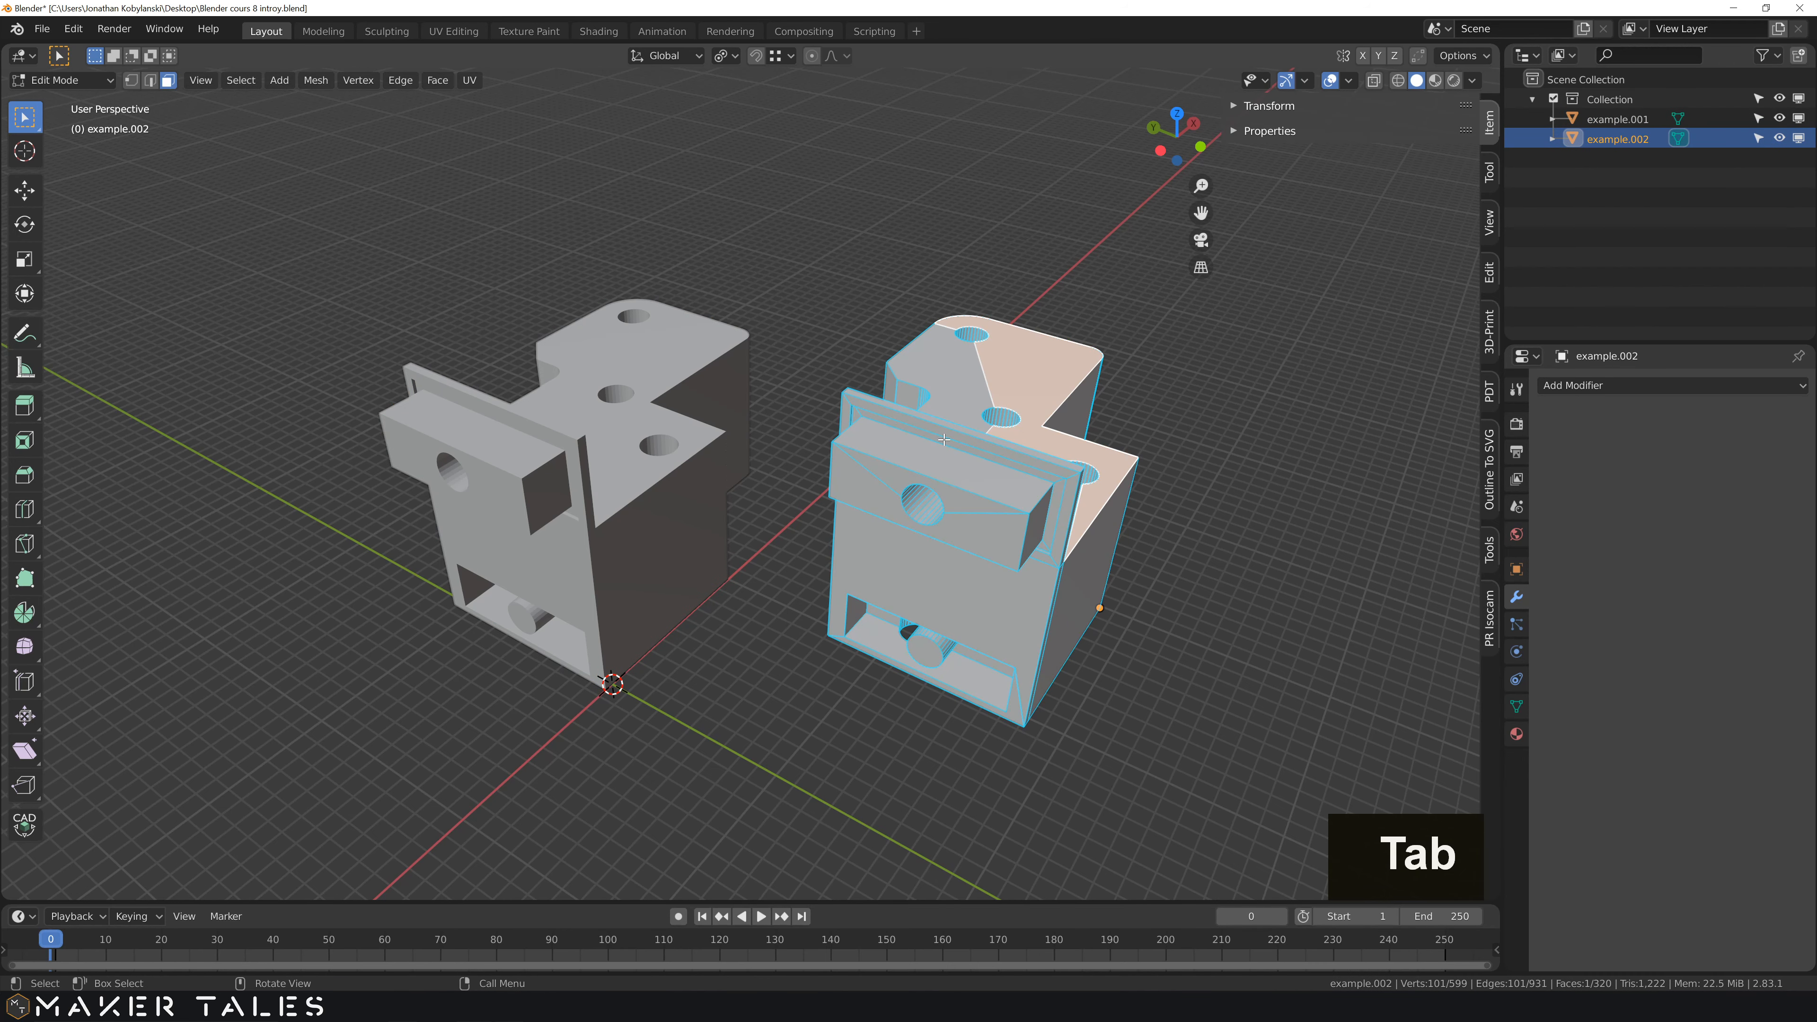
key("Tab")
- Create an independent duplicate of bracket example.002 and place it beyond the original, with movement locked to the XY plane
scroll(769, 453, "down", 2)
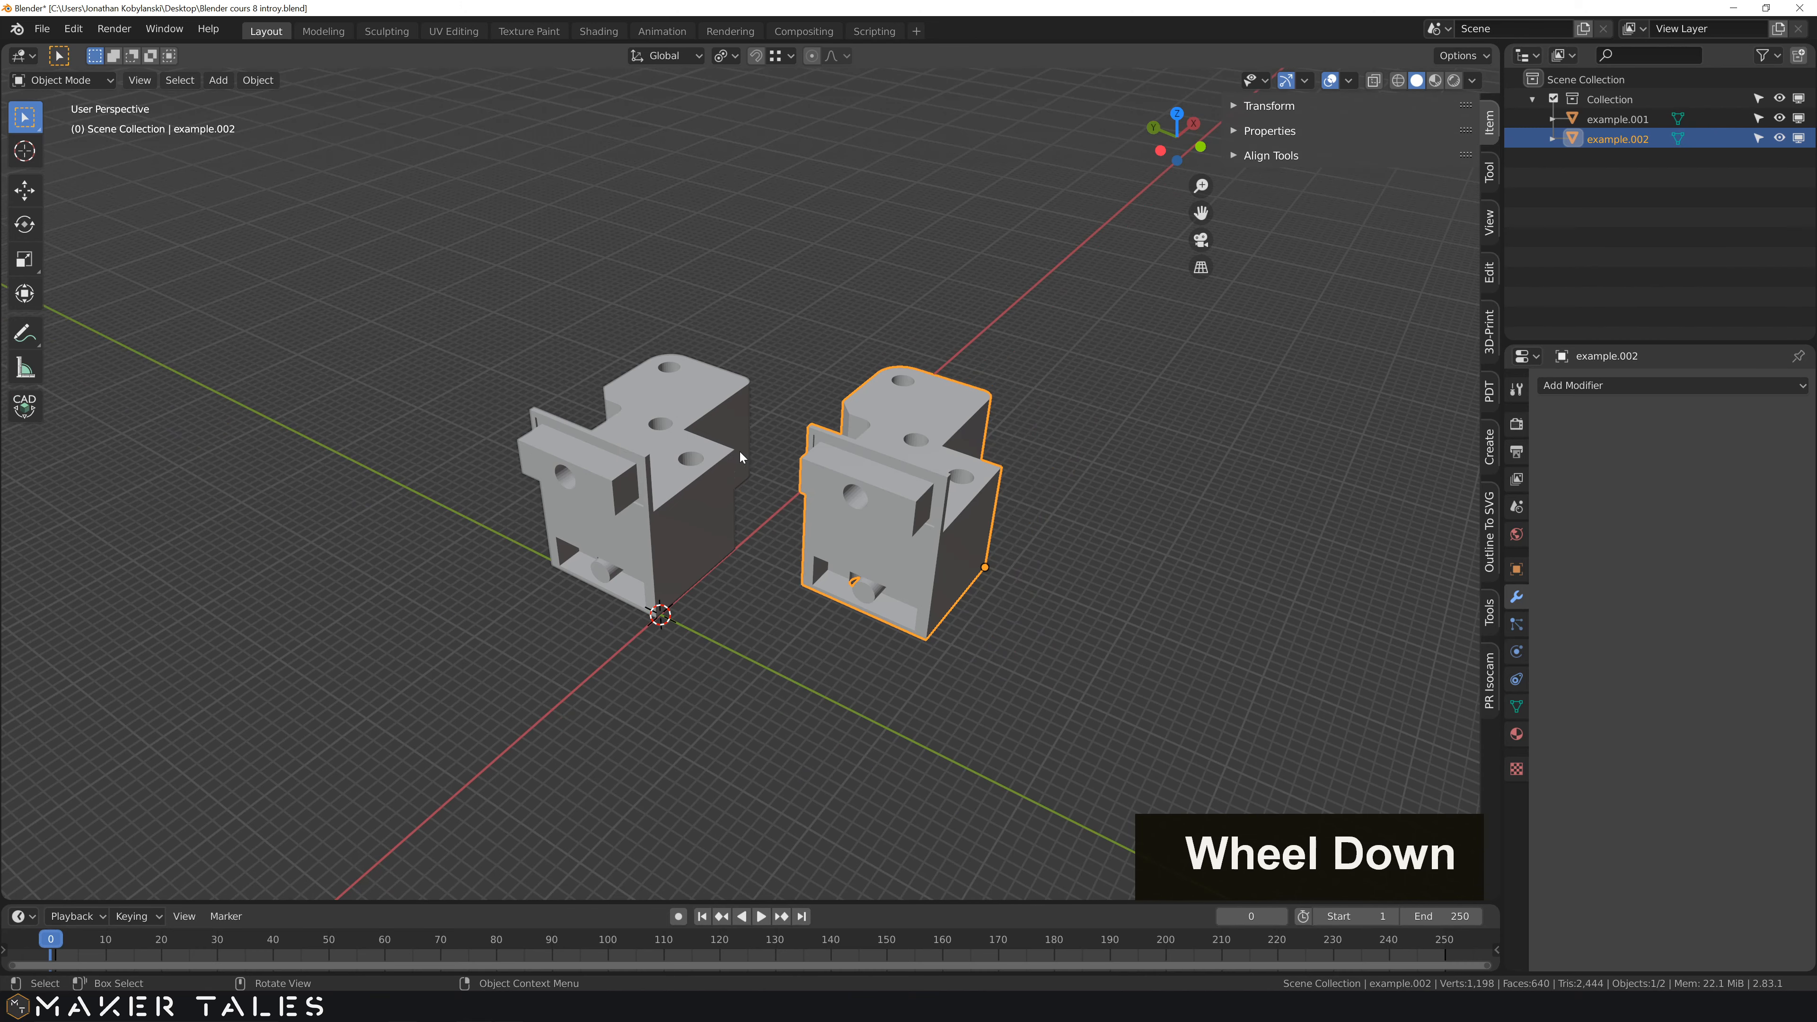
key("shift")
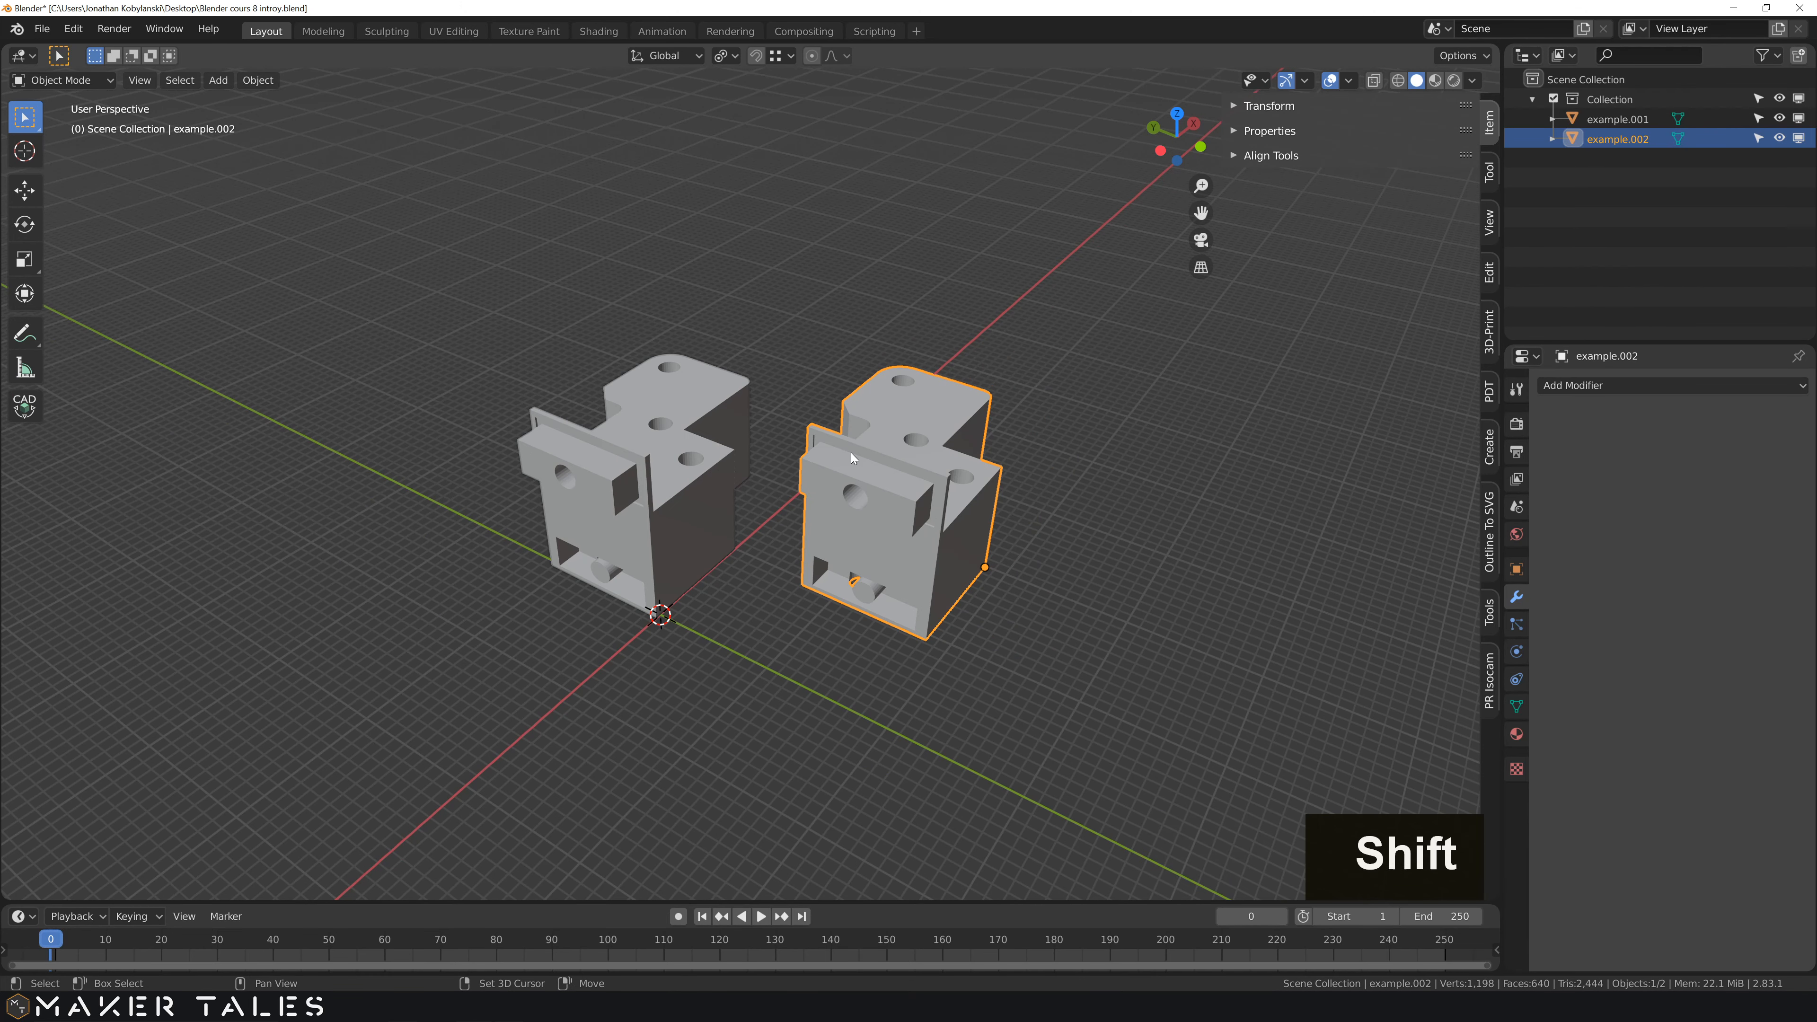
key("shift+d")
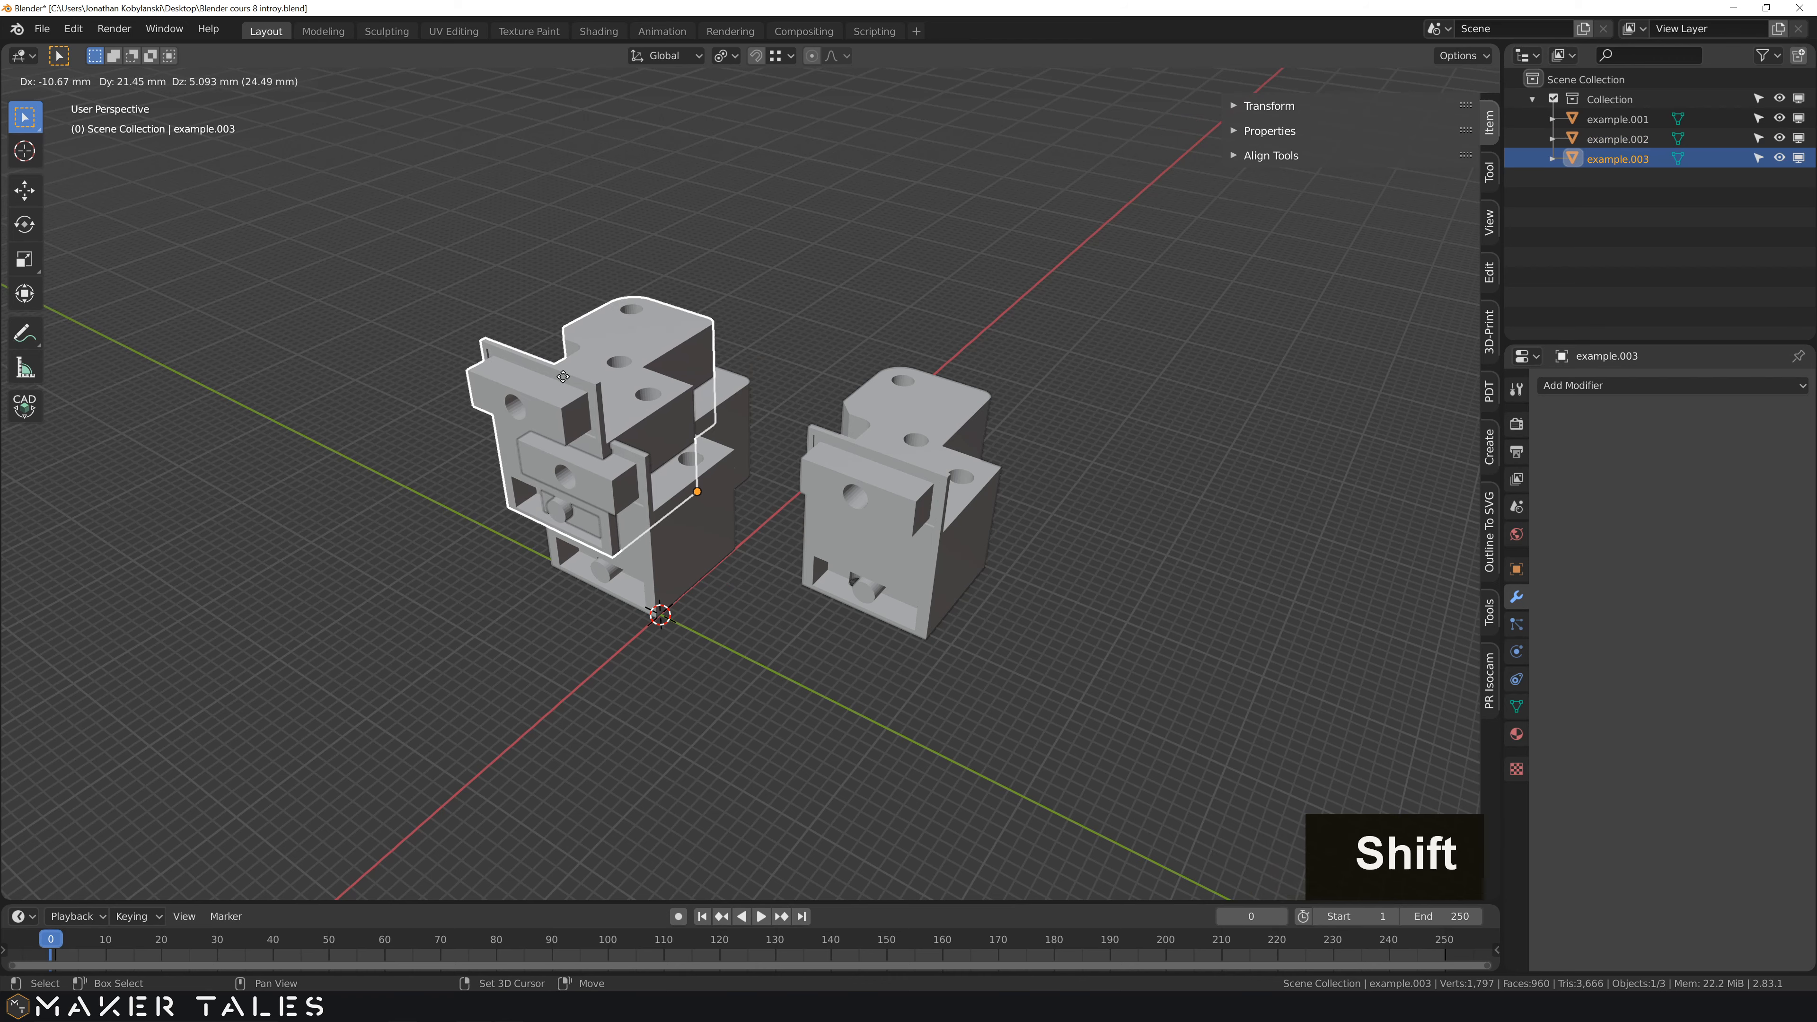
key("shift+z")
left_click(519, 286)
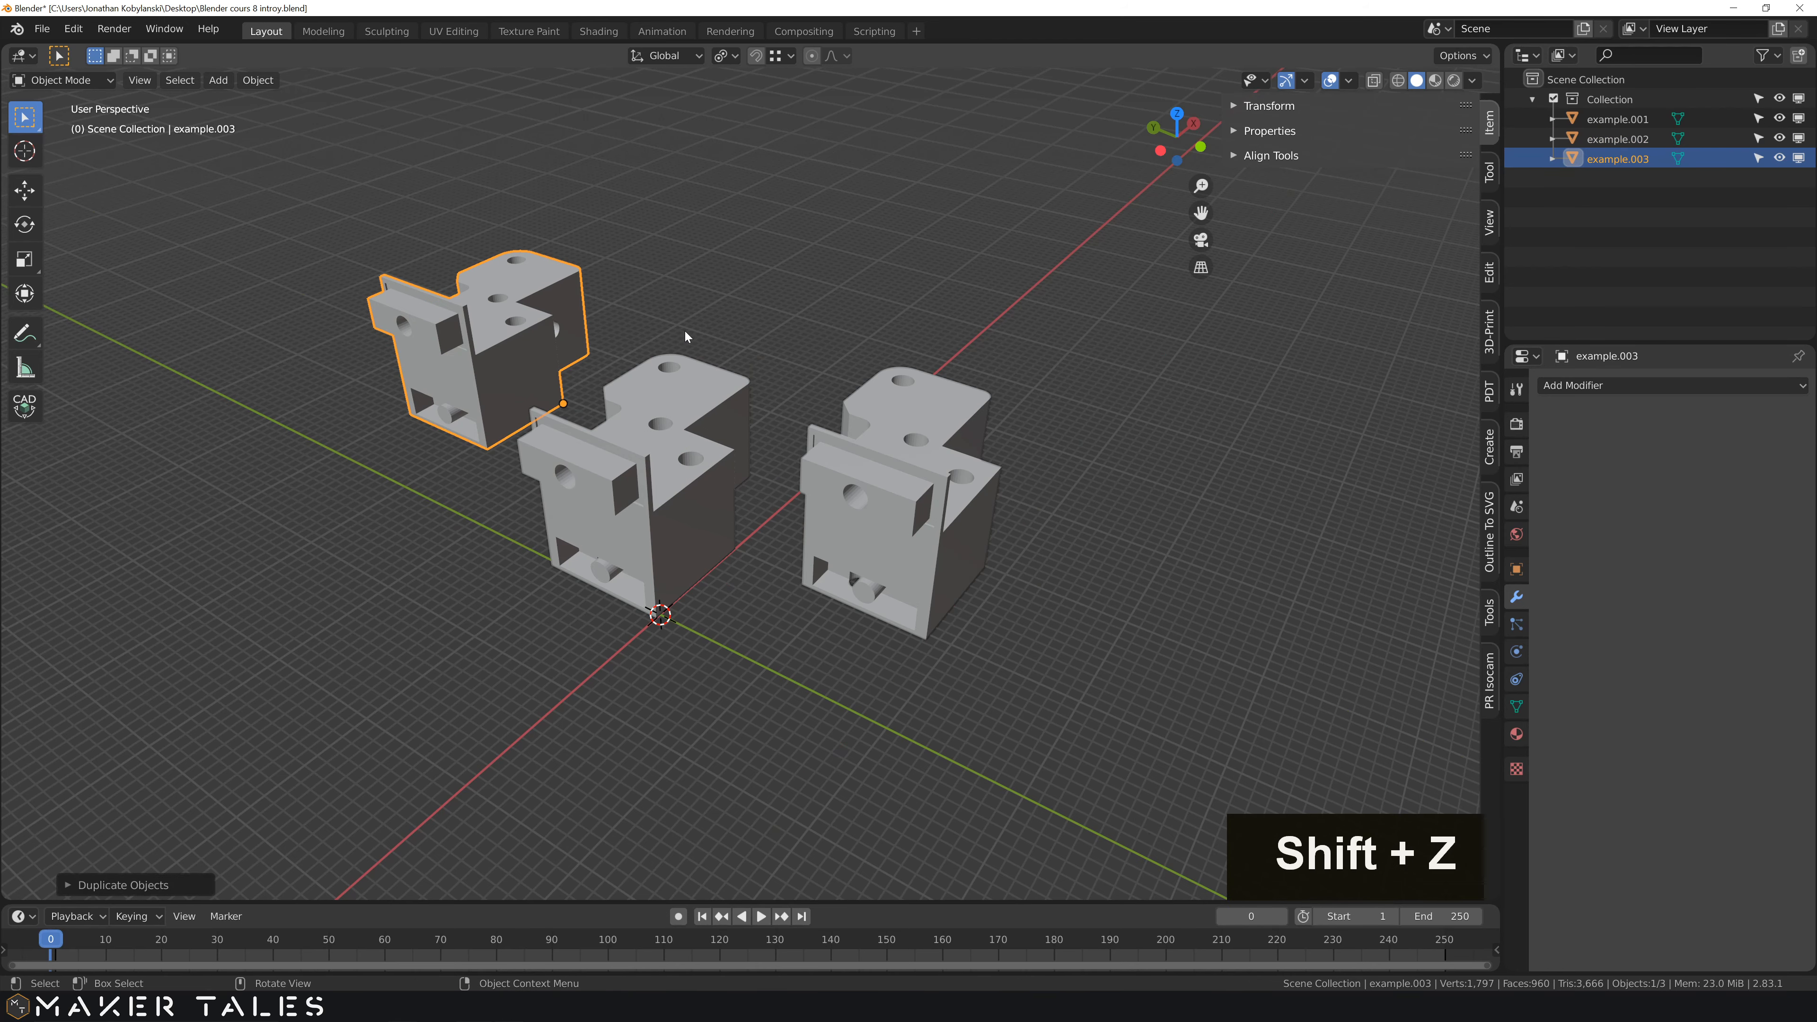
- Link the object data of all three brackets, with example.003 as the active object, and clear the selection
middle_click_drag(685, 336, 729, 357)
middle_click_drag(588, 340, 716, 348, "shift")
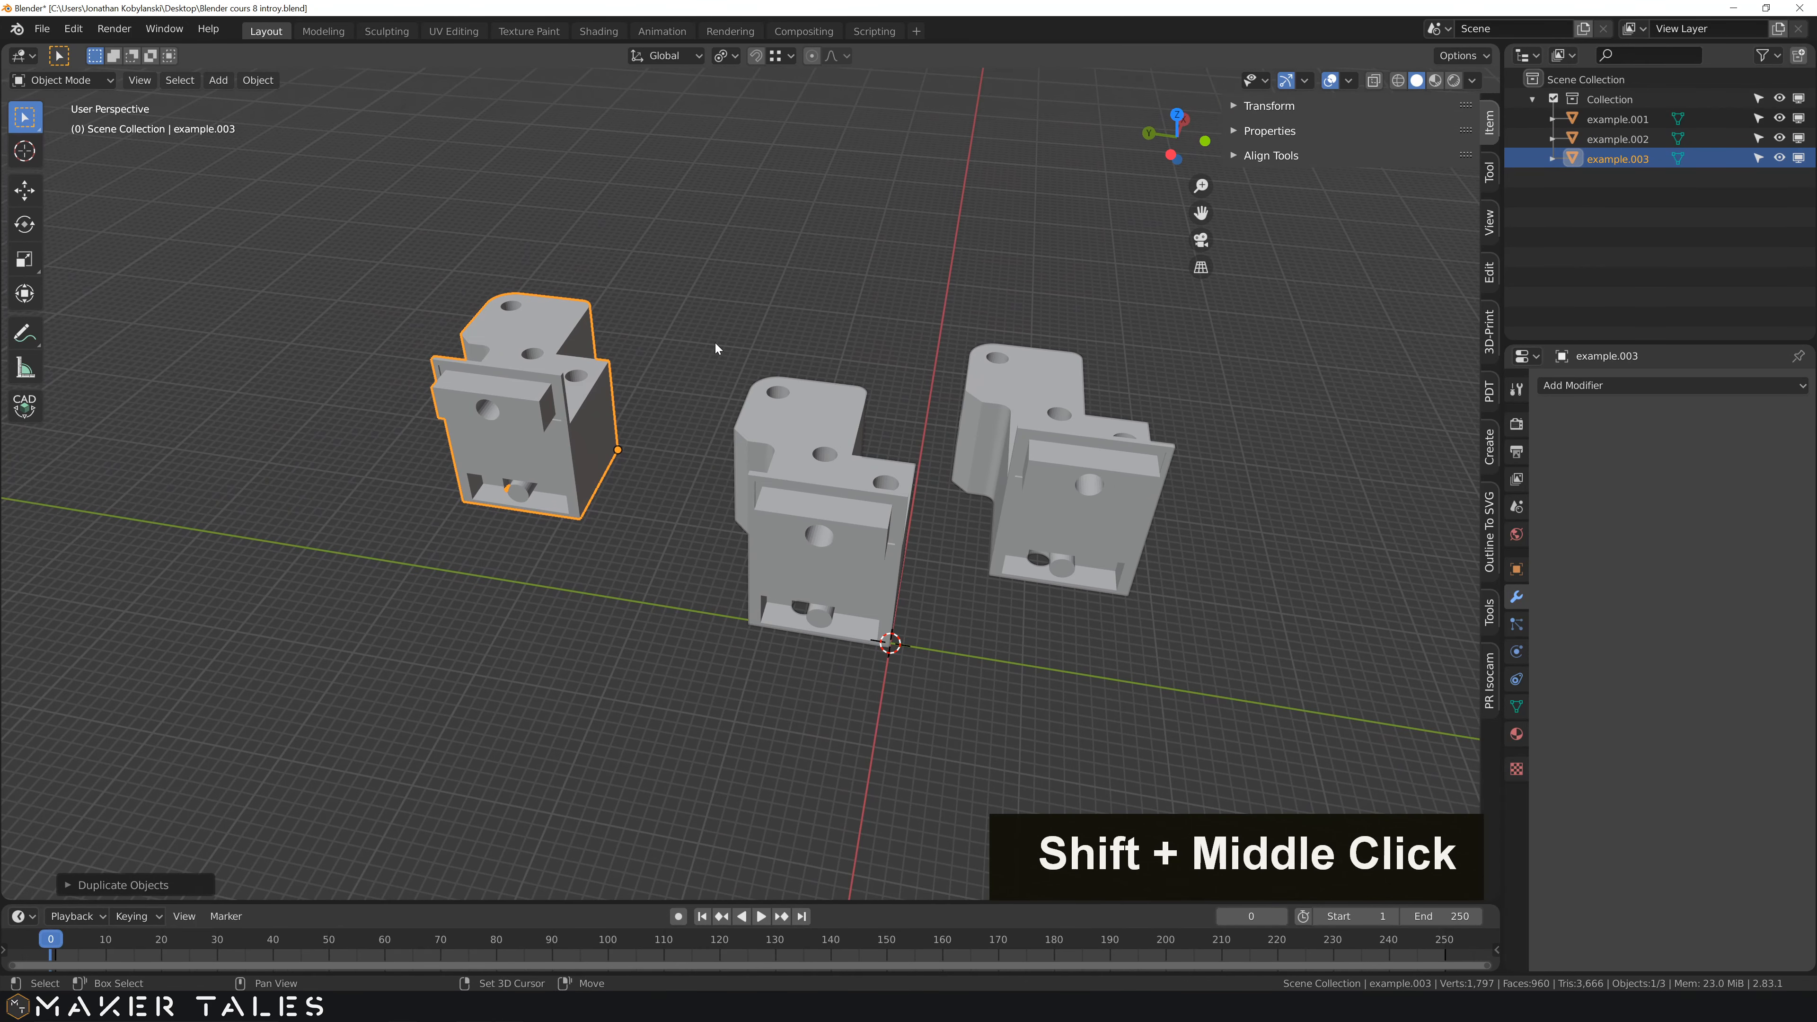
left_click(1054, 365)
left_click(819, 422, "shift")
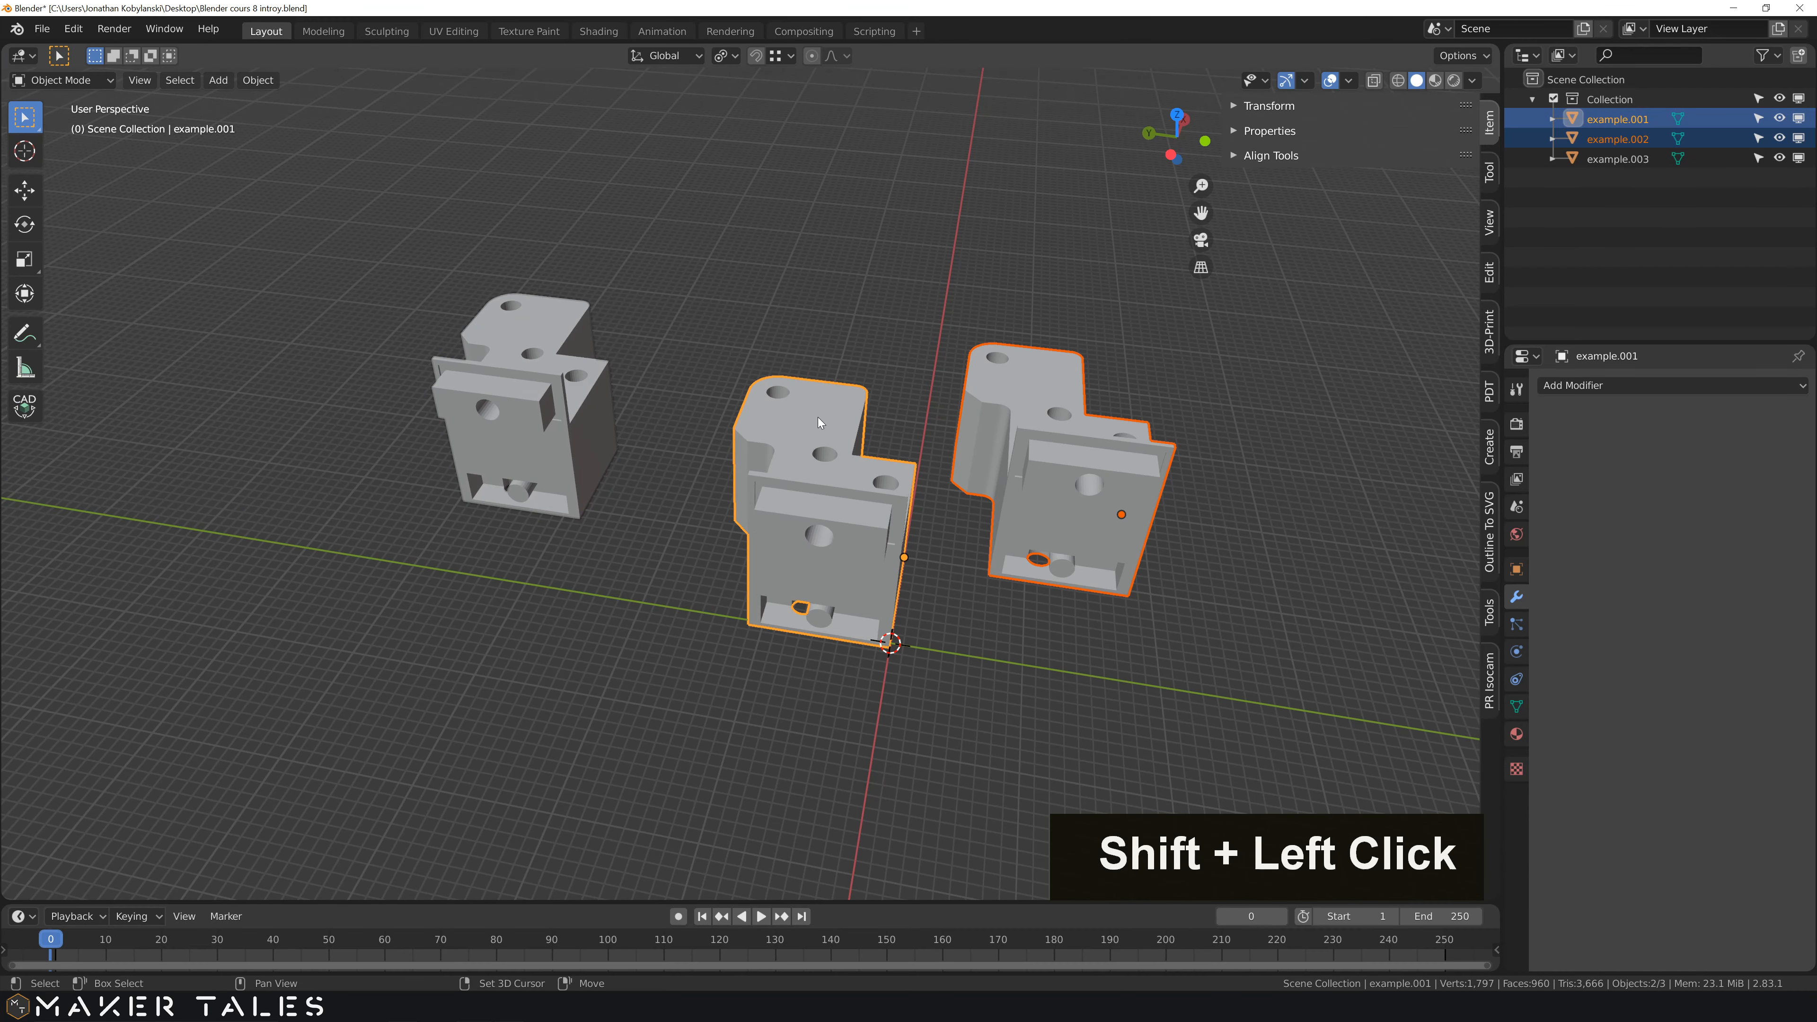
left_click(580, 387, "shift")
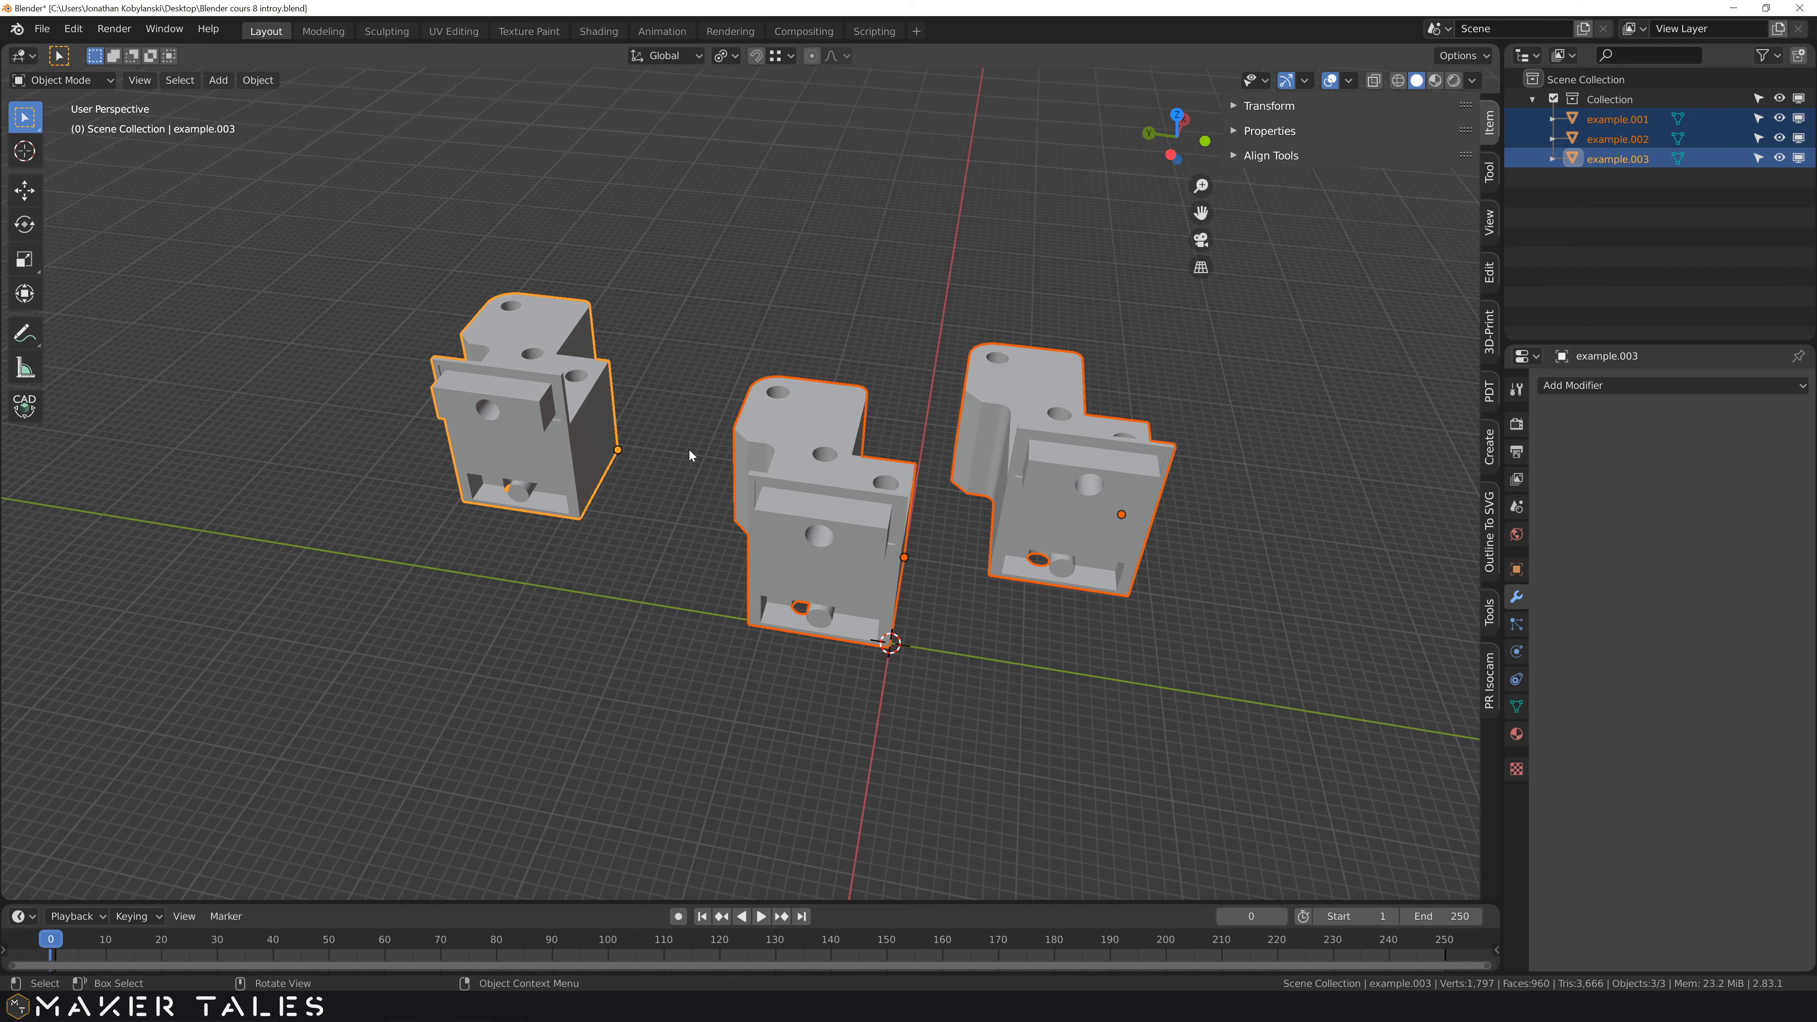
key("ctrl+l")
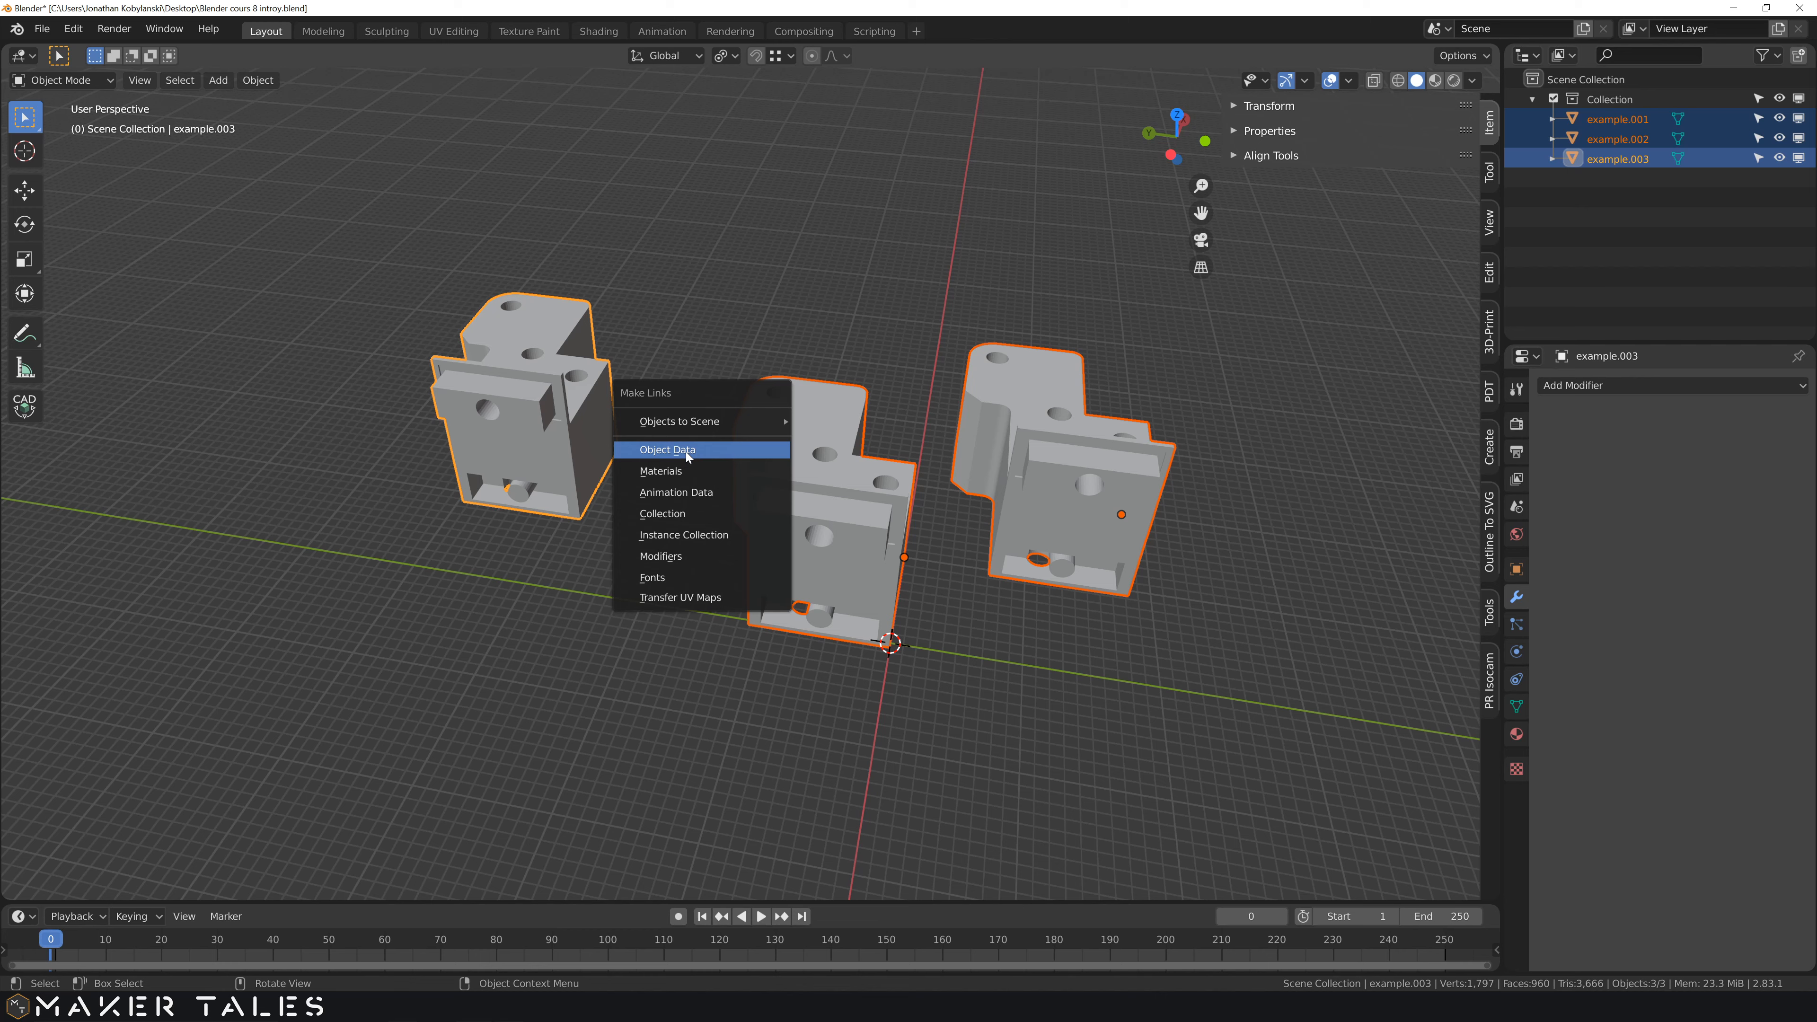
left_click(746, 451)
left_click(650, 470)
- Check the mesh link by entering and leaving Edit Mode on each of the three brackets in turn
left_click(786, 443)
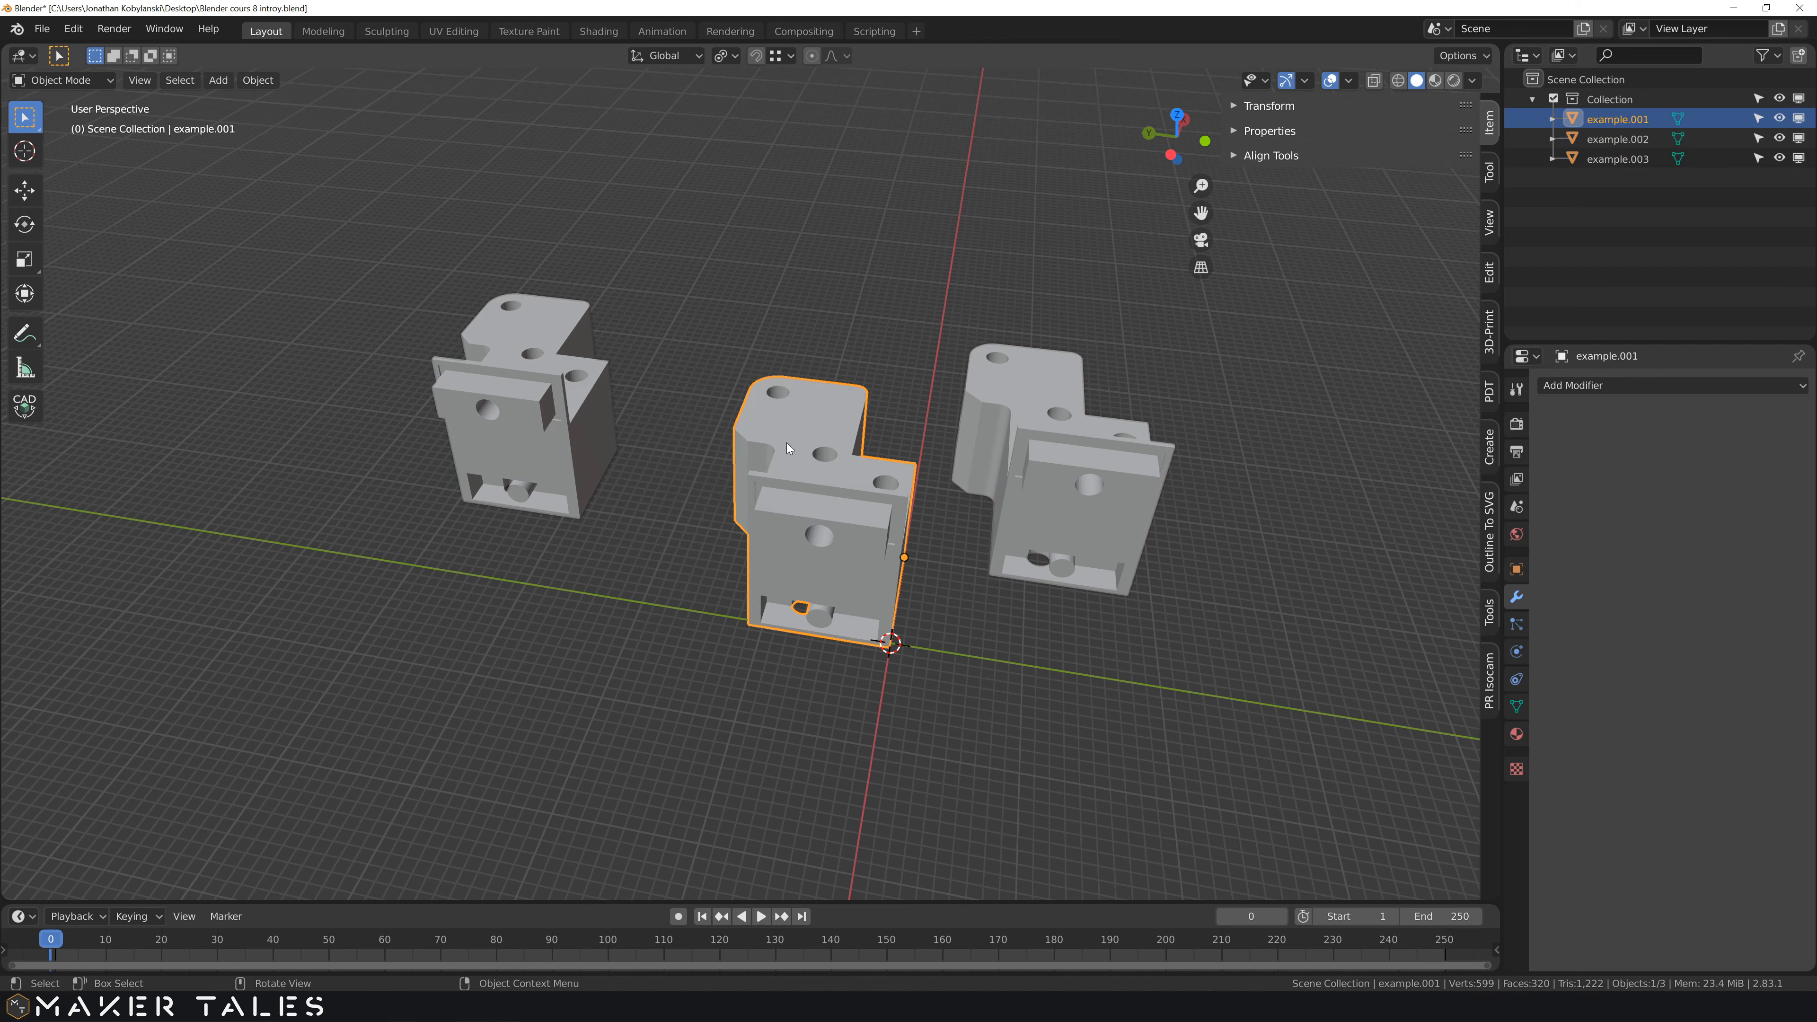
key("Tab")
key("Tab")
left_click(1066, 473)
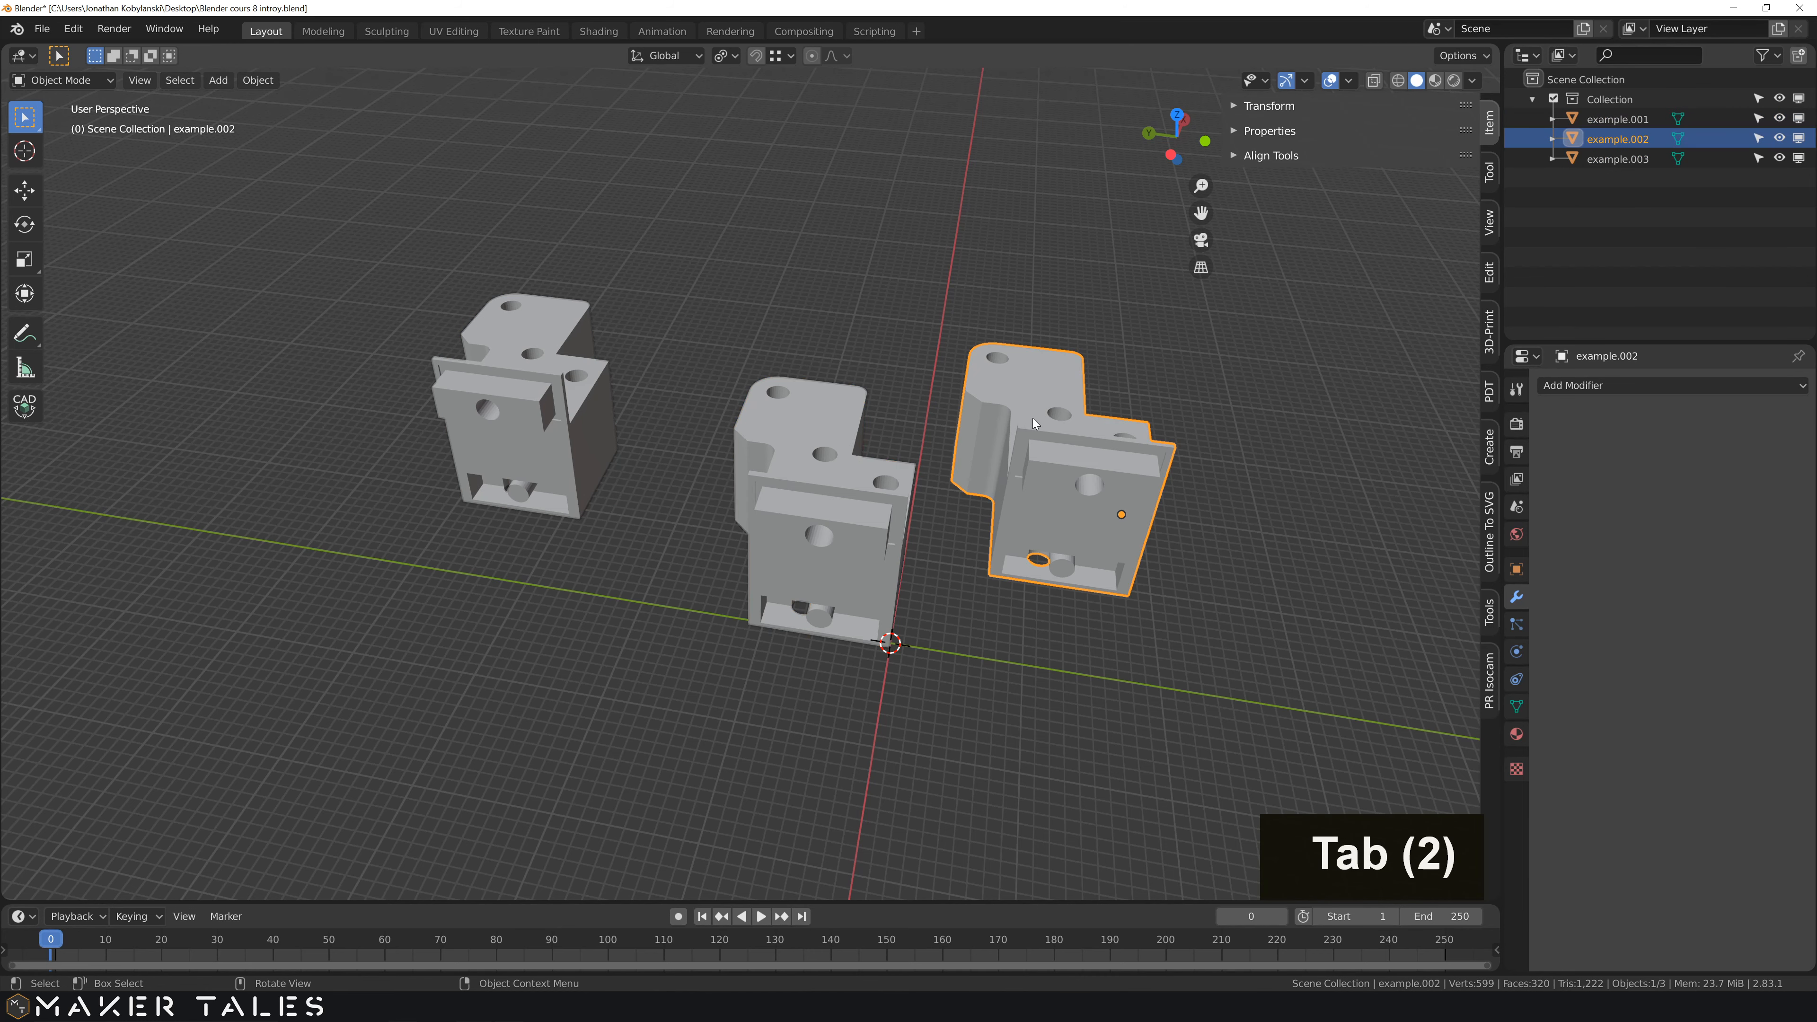
key("Tab")
key("Tab")
left_click(532, 375)
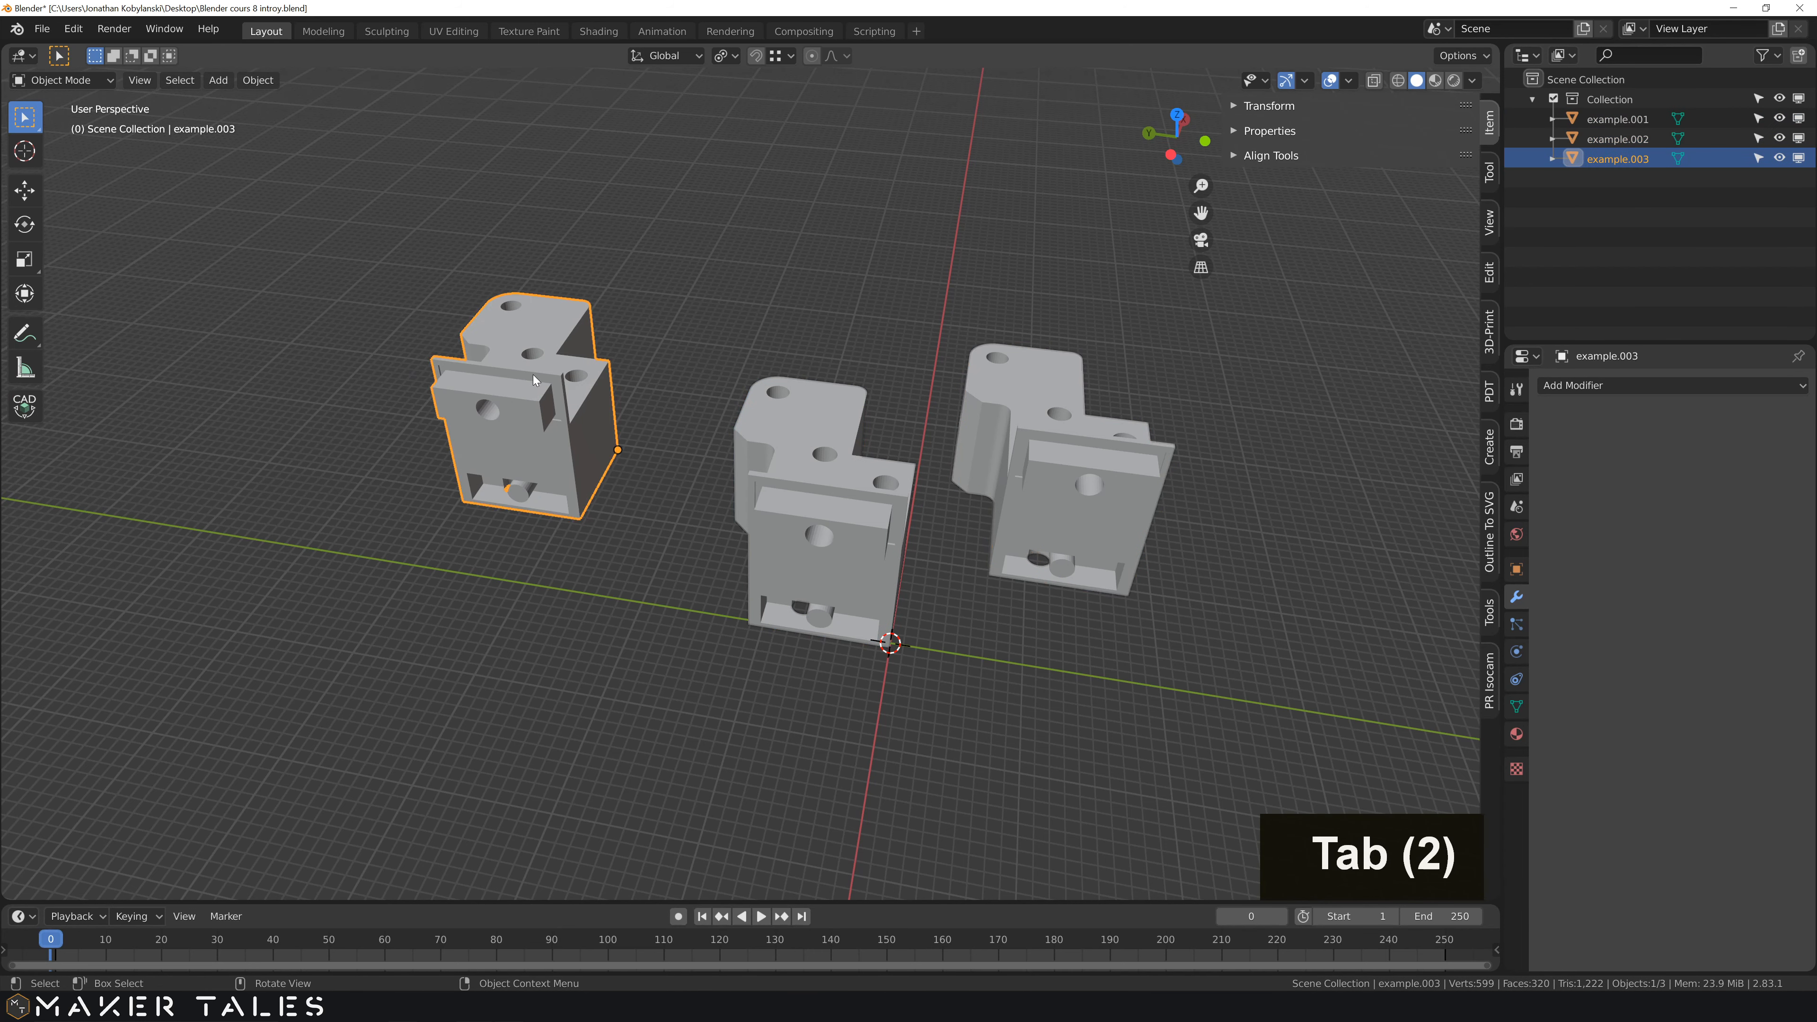
key("Tab")
key("Tab")
- Make the middle bracket example.001 single user to separate its mesh from the two others
left_click(768, 435)
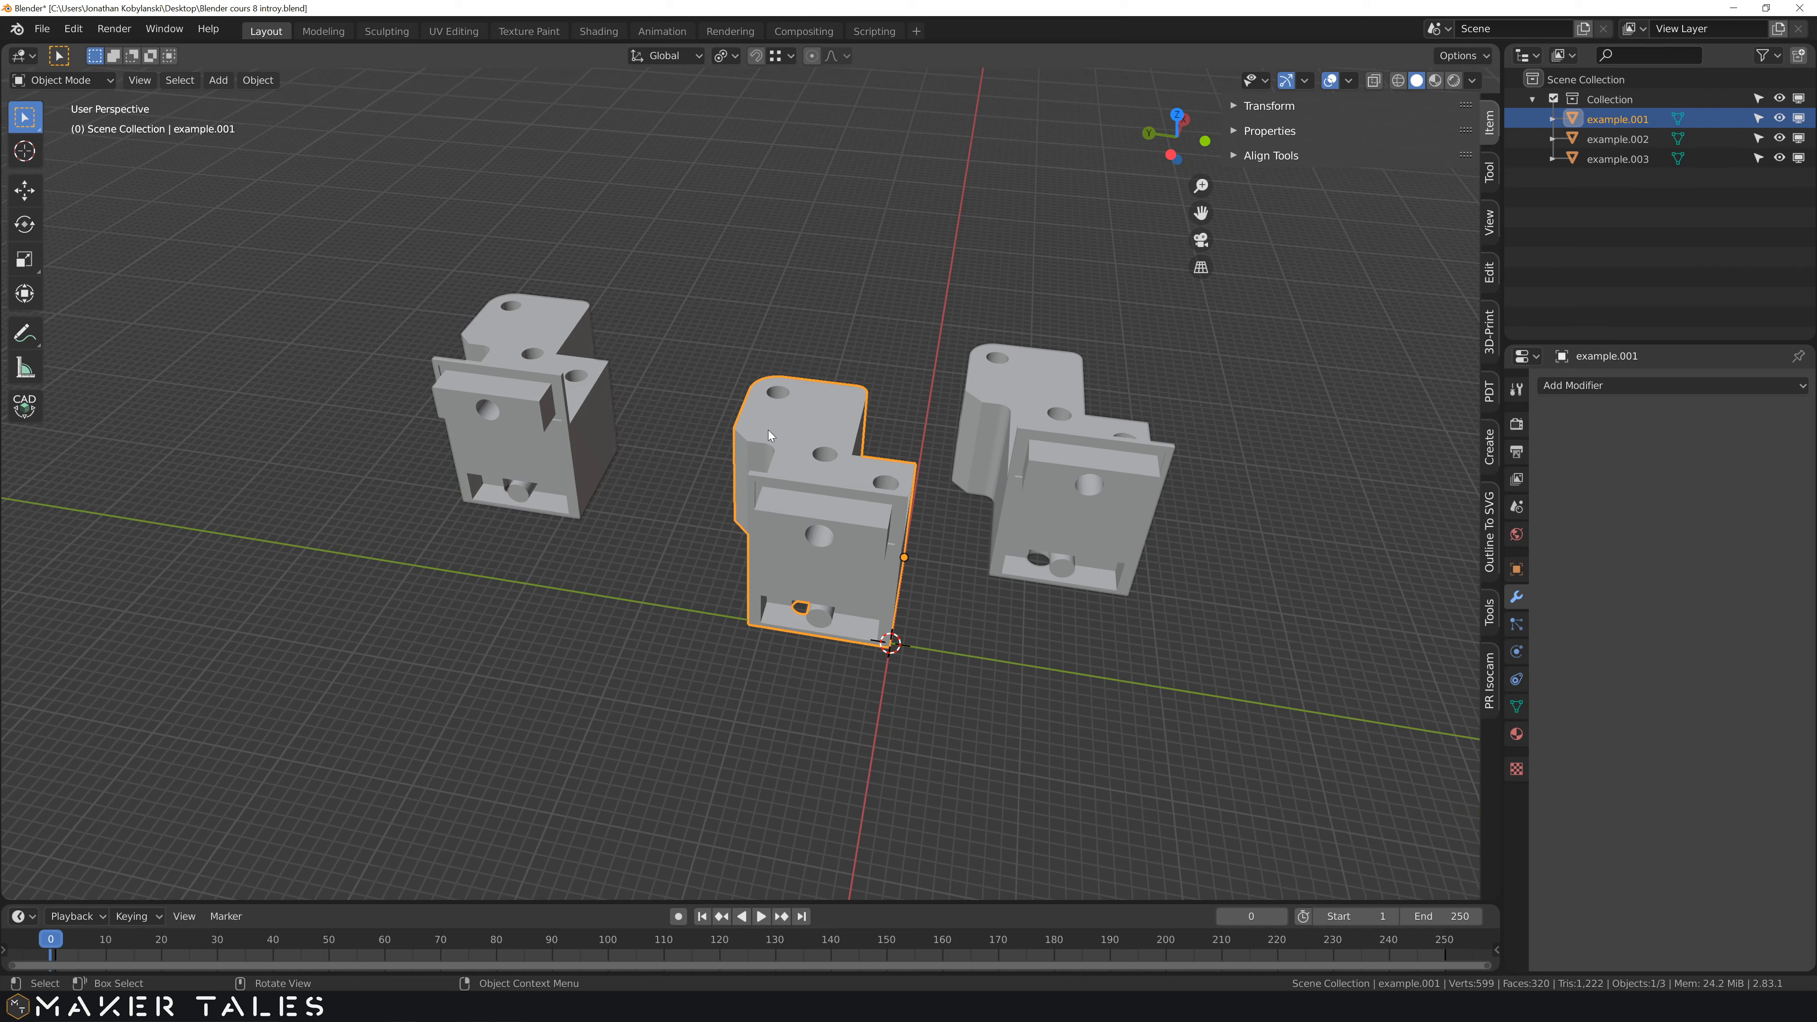
key("alt+u")
left_click(786, 588)
- Check in Edit Mode which mesh links remain, first on example.001 and then on example.002
key("Tab")
key("Tab")
left_click(1049, 411)
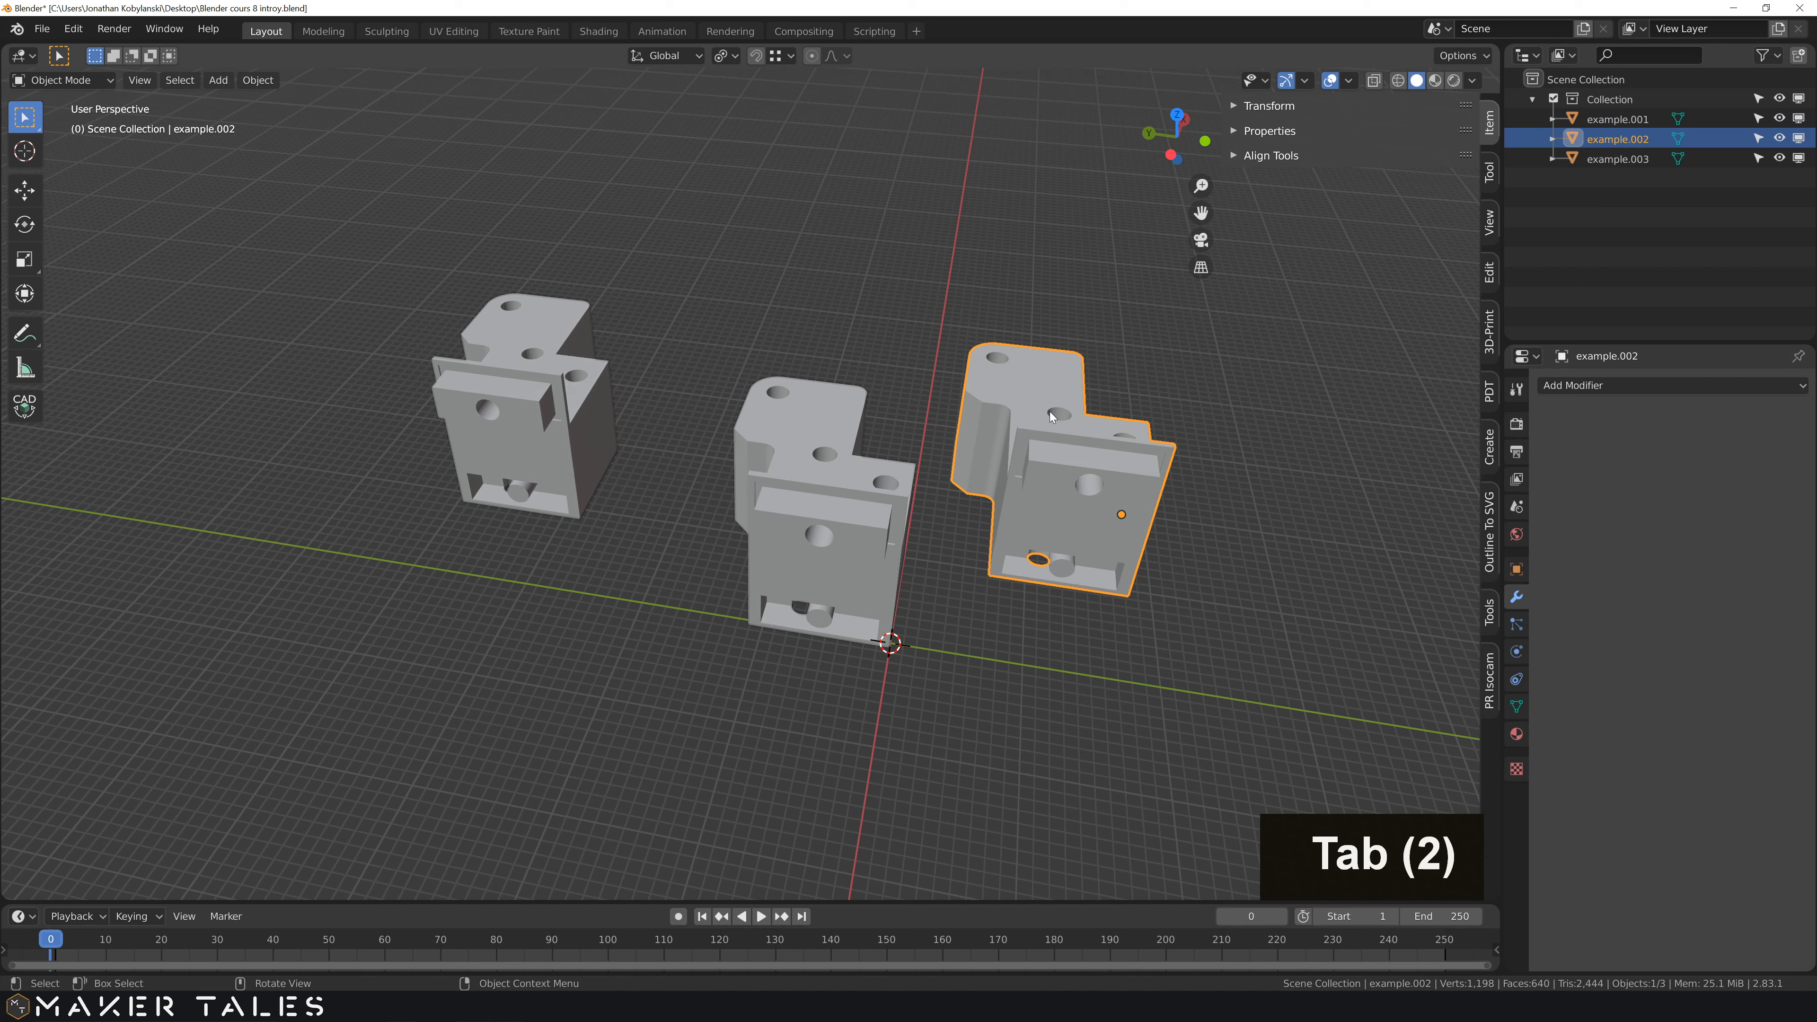
key("Tab")
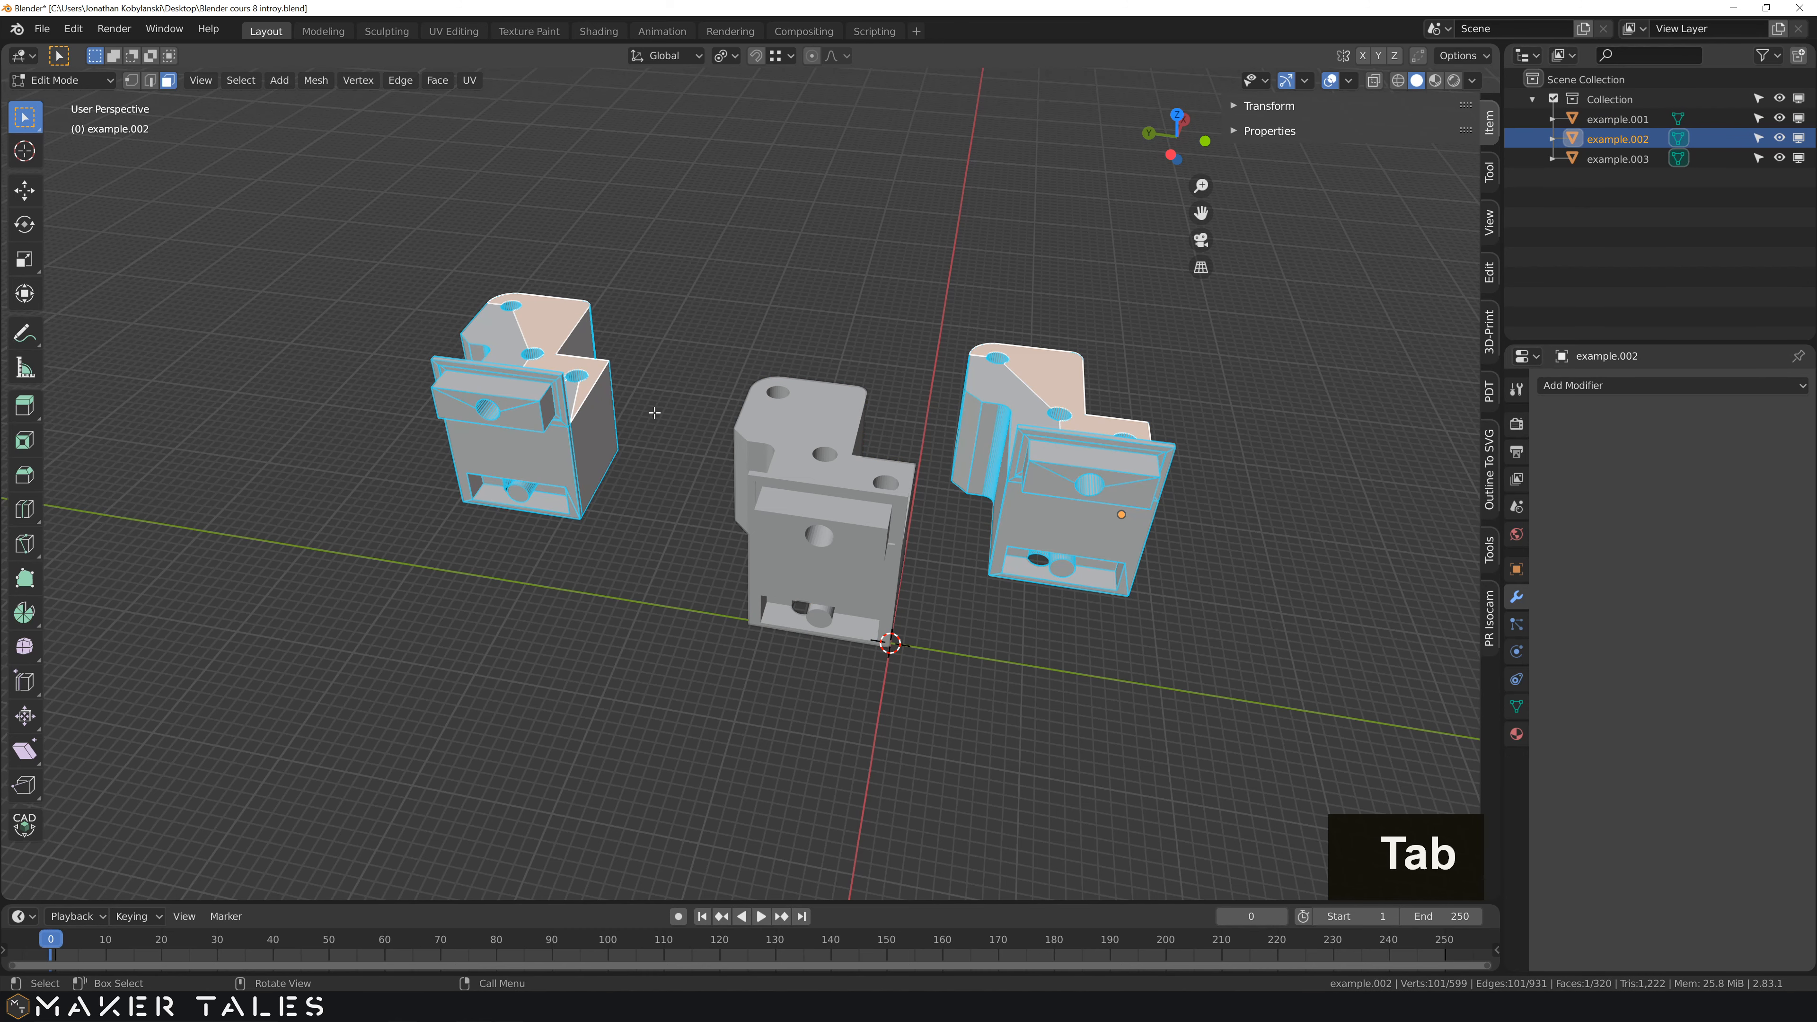
key("Tab")
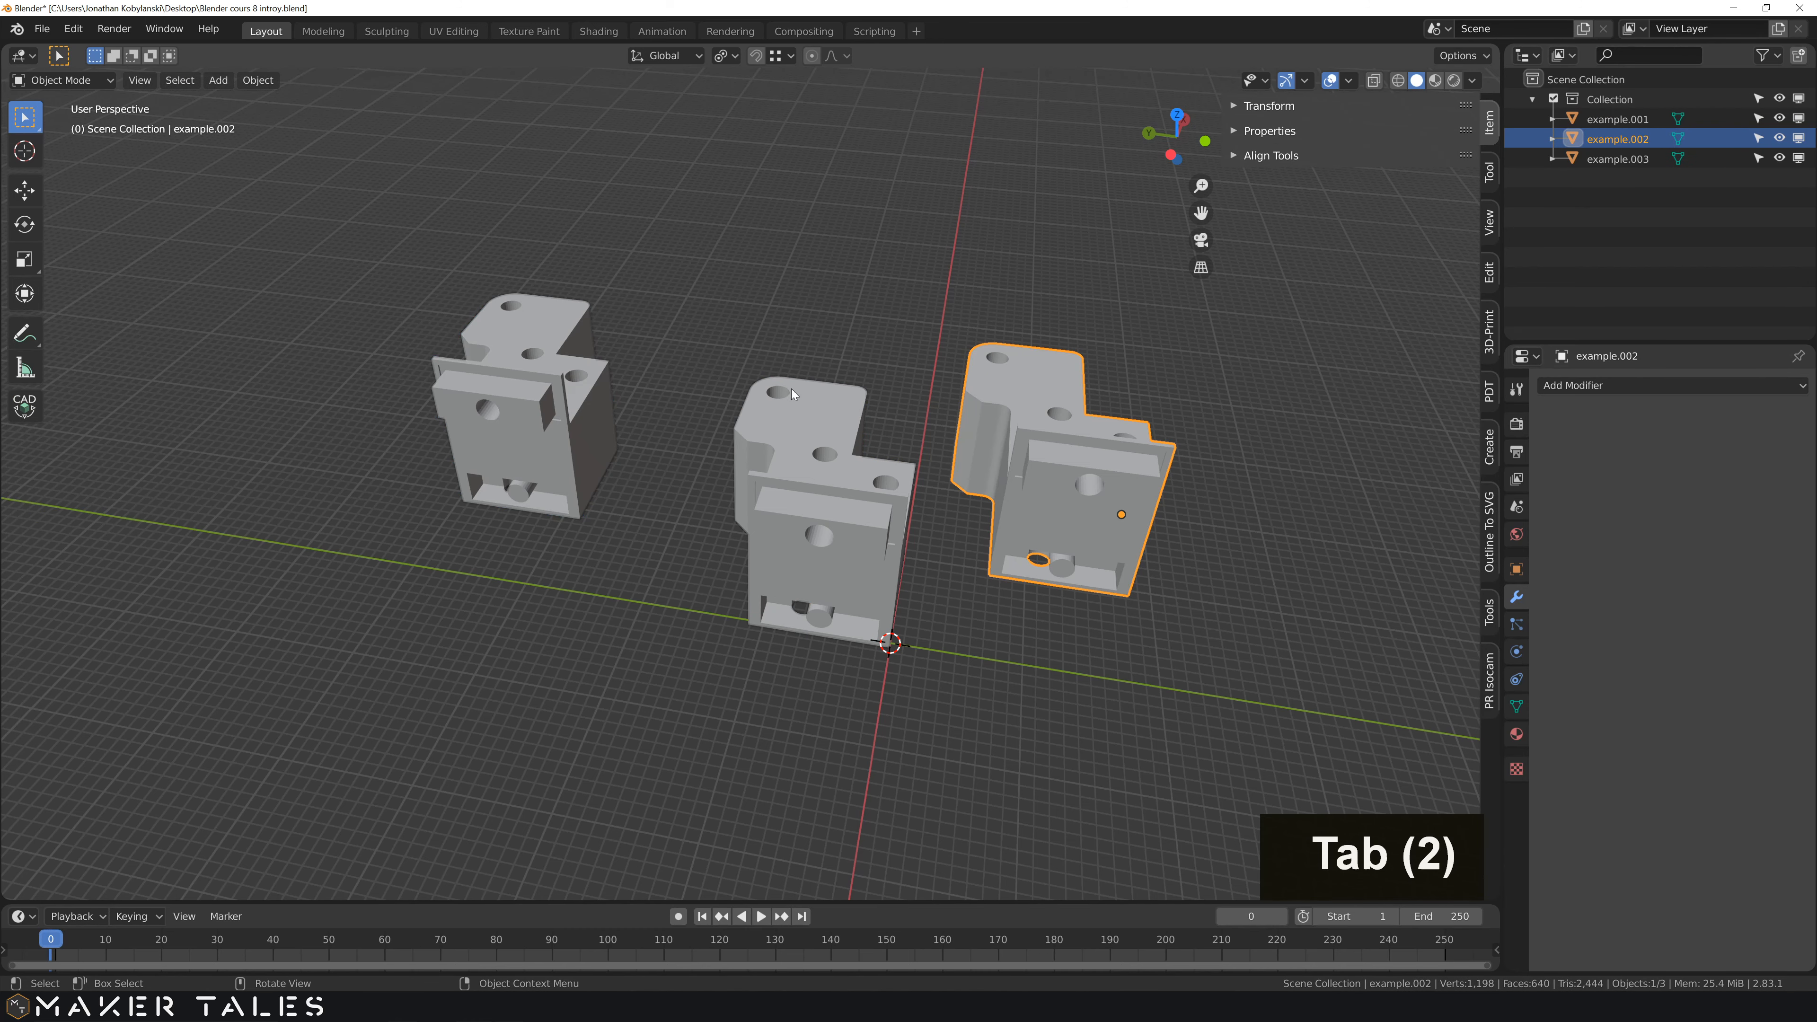
- Delete the two duplicate brackets, example.002 and example.003
key("x")
left_click(1029, 385)
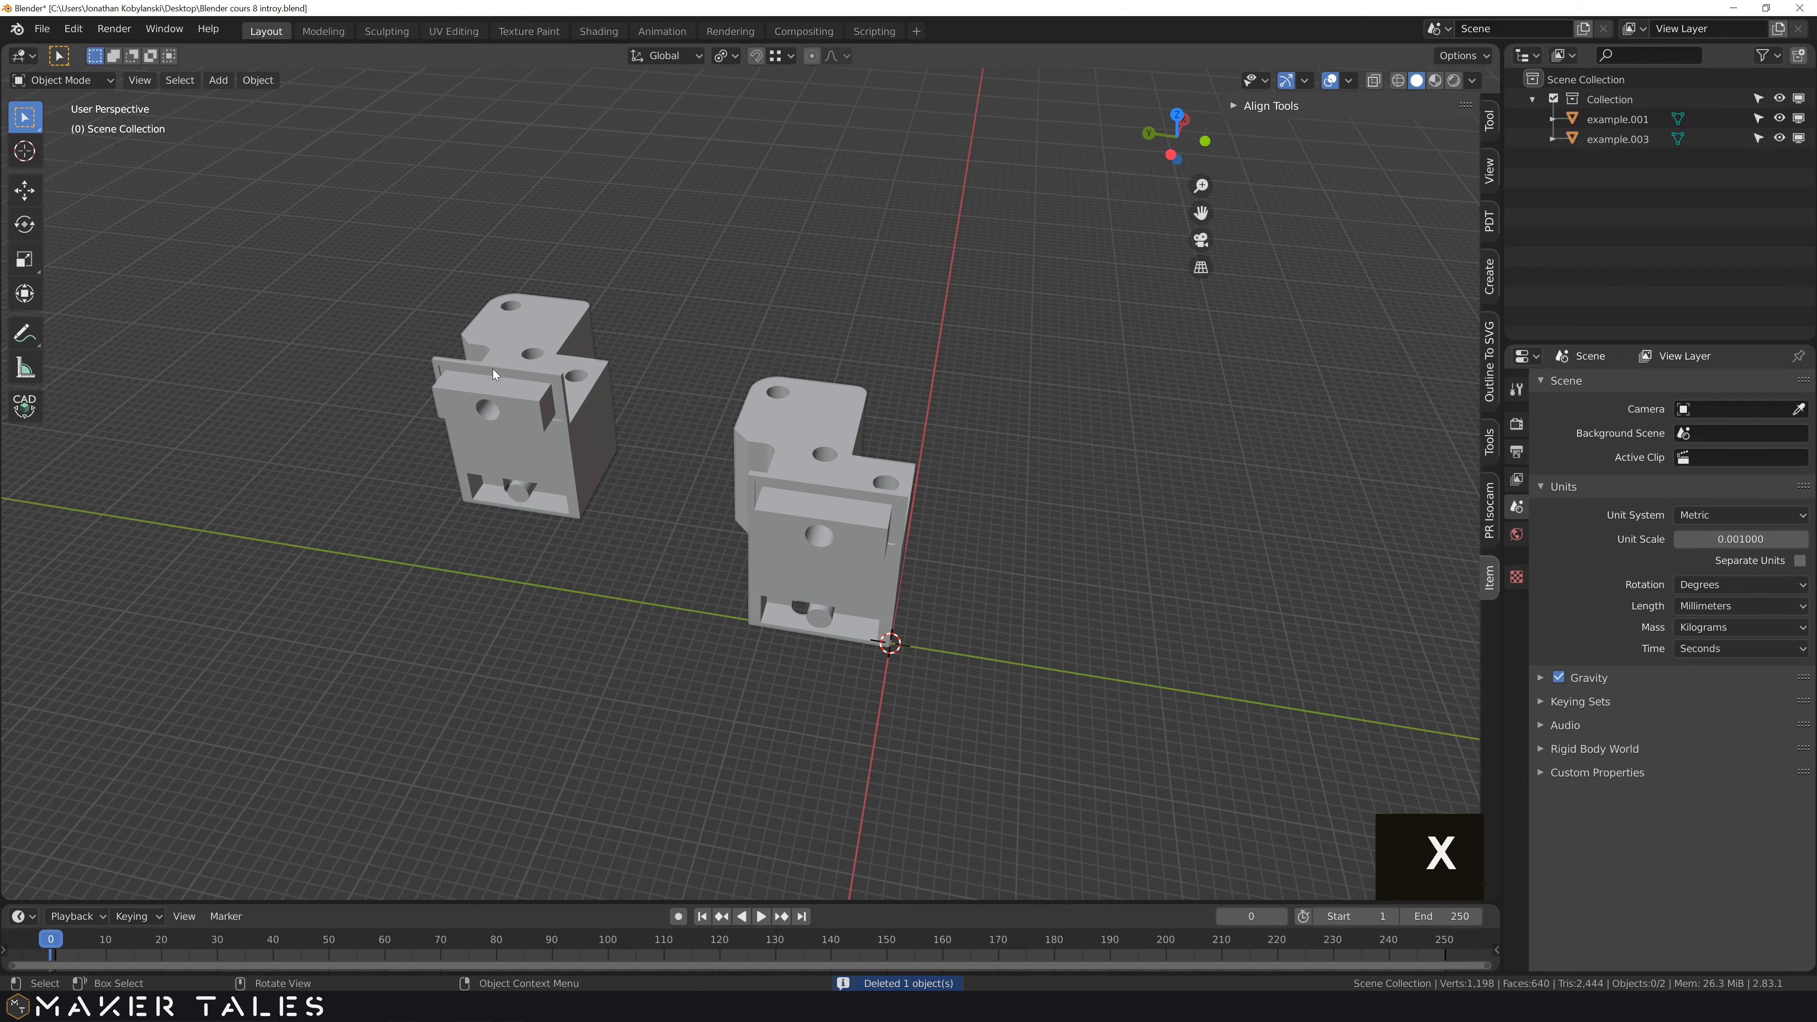
left_click(528, 380)
key("x")
left_click(541, 387)
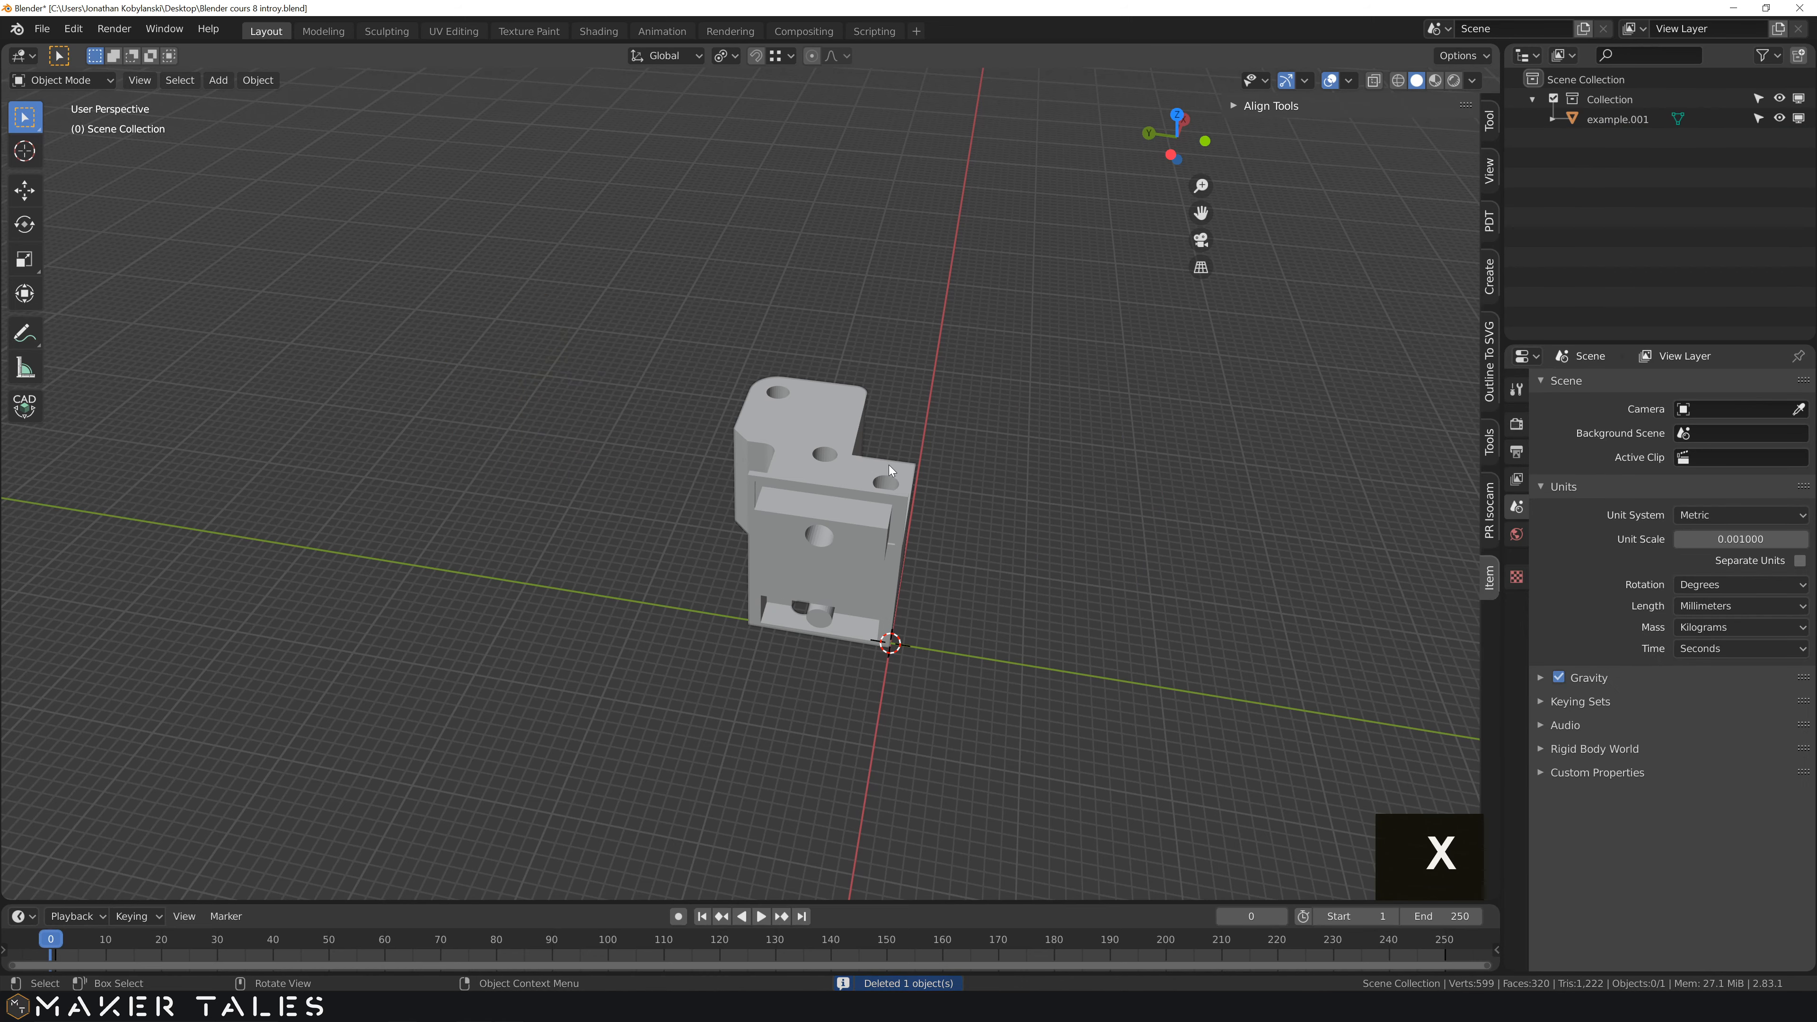
- Duplicate the bracket example.001 as an independent copy and move the copy about 34 mm in negative Y
scroll(888, 465, "down", 2)
middle_click_drag(925, 532, 805, 524)
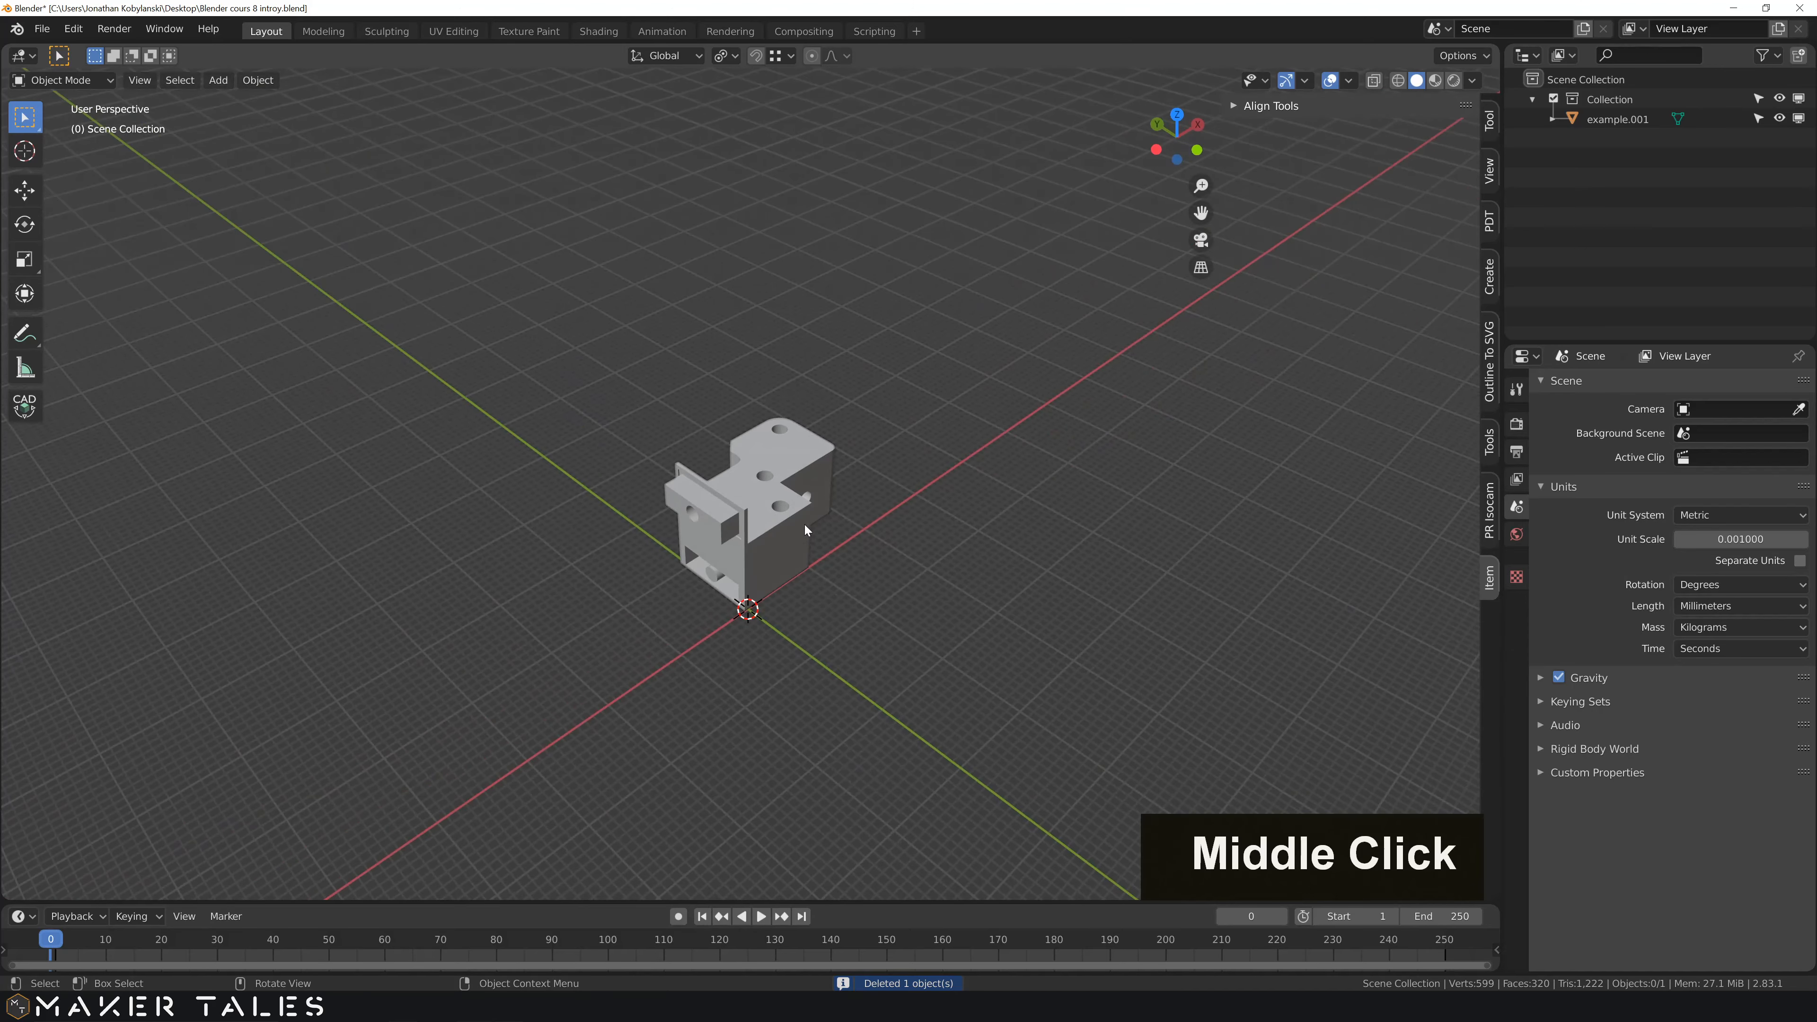
left_click(721, 485)
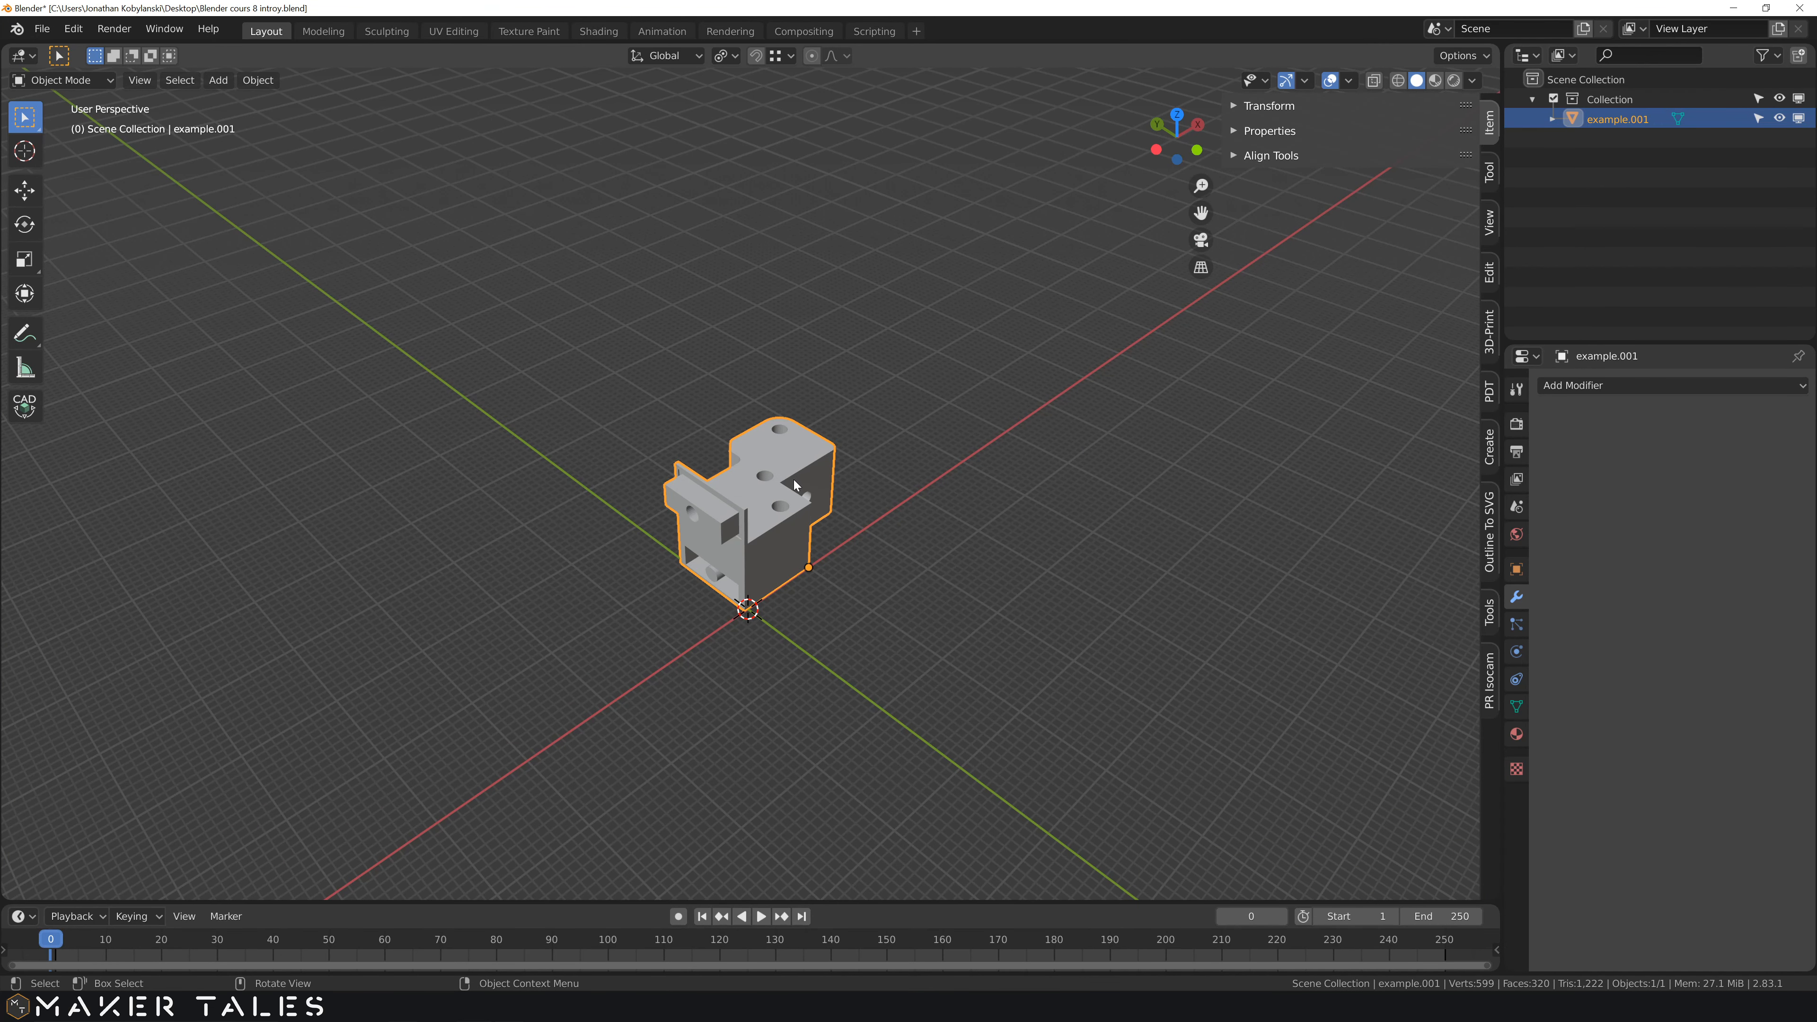
key("shift")
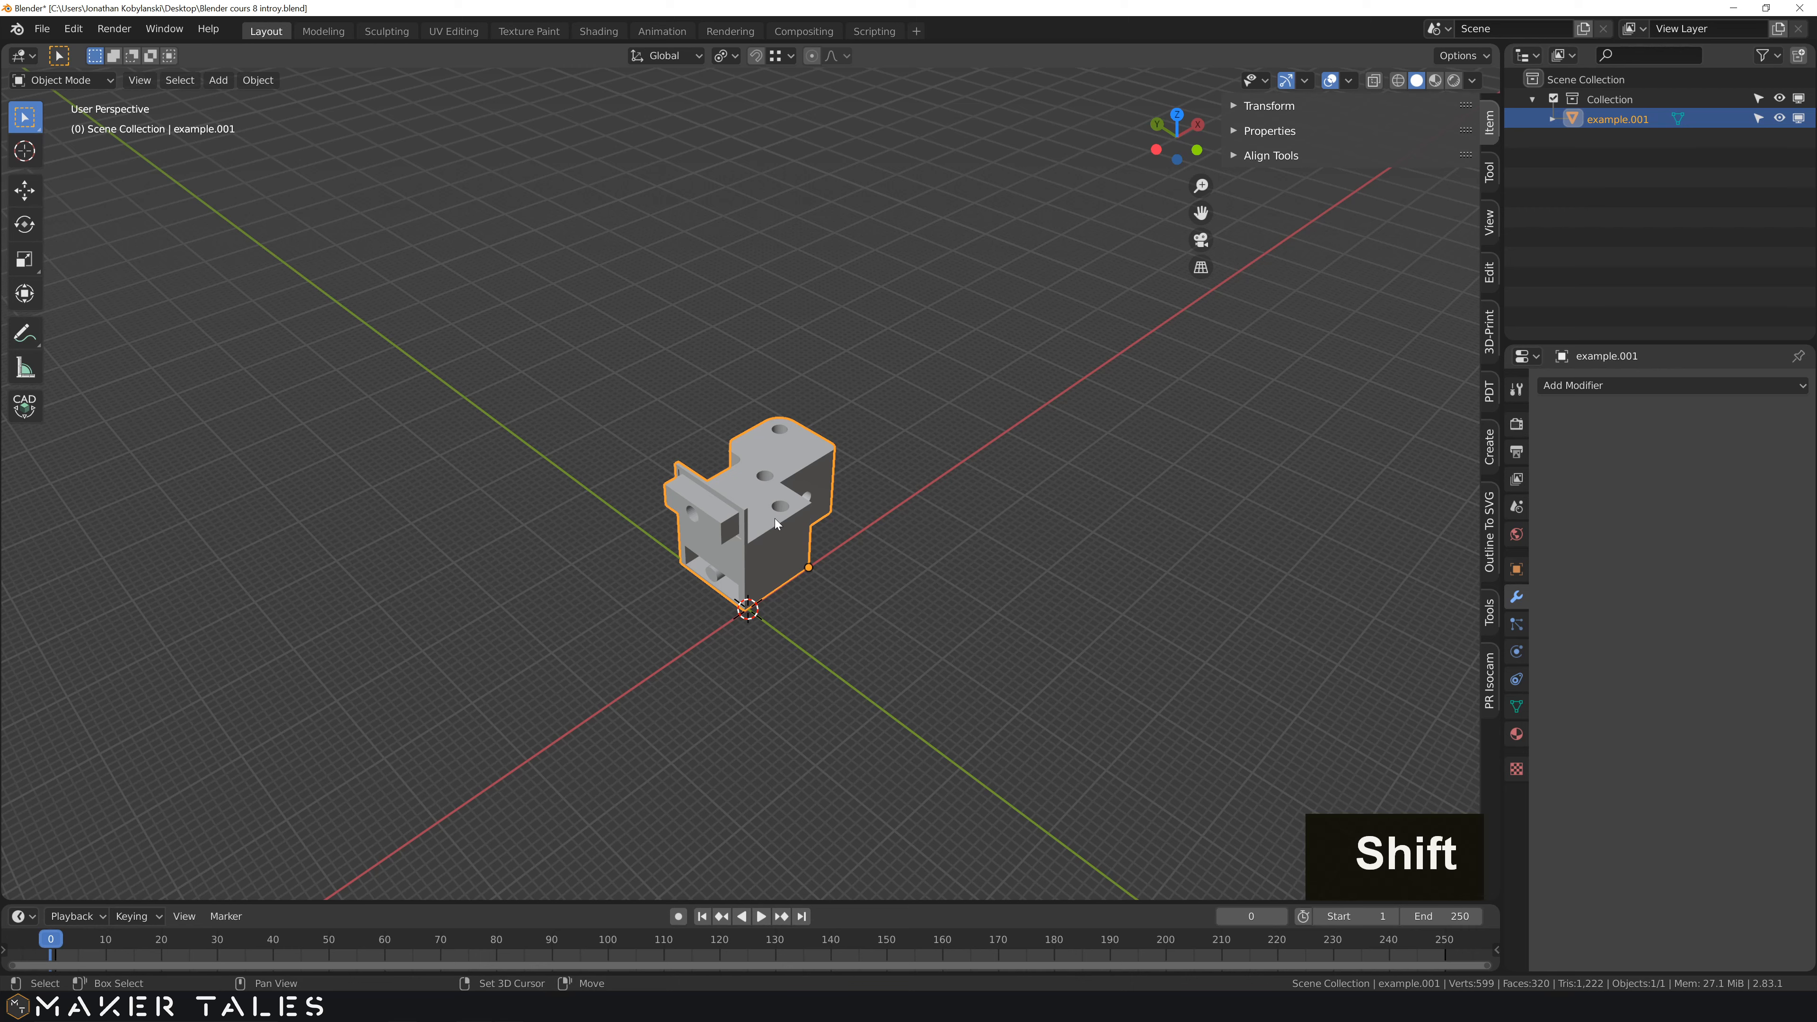
key("shift+d")
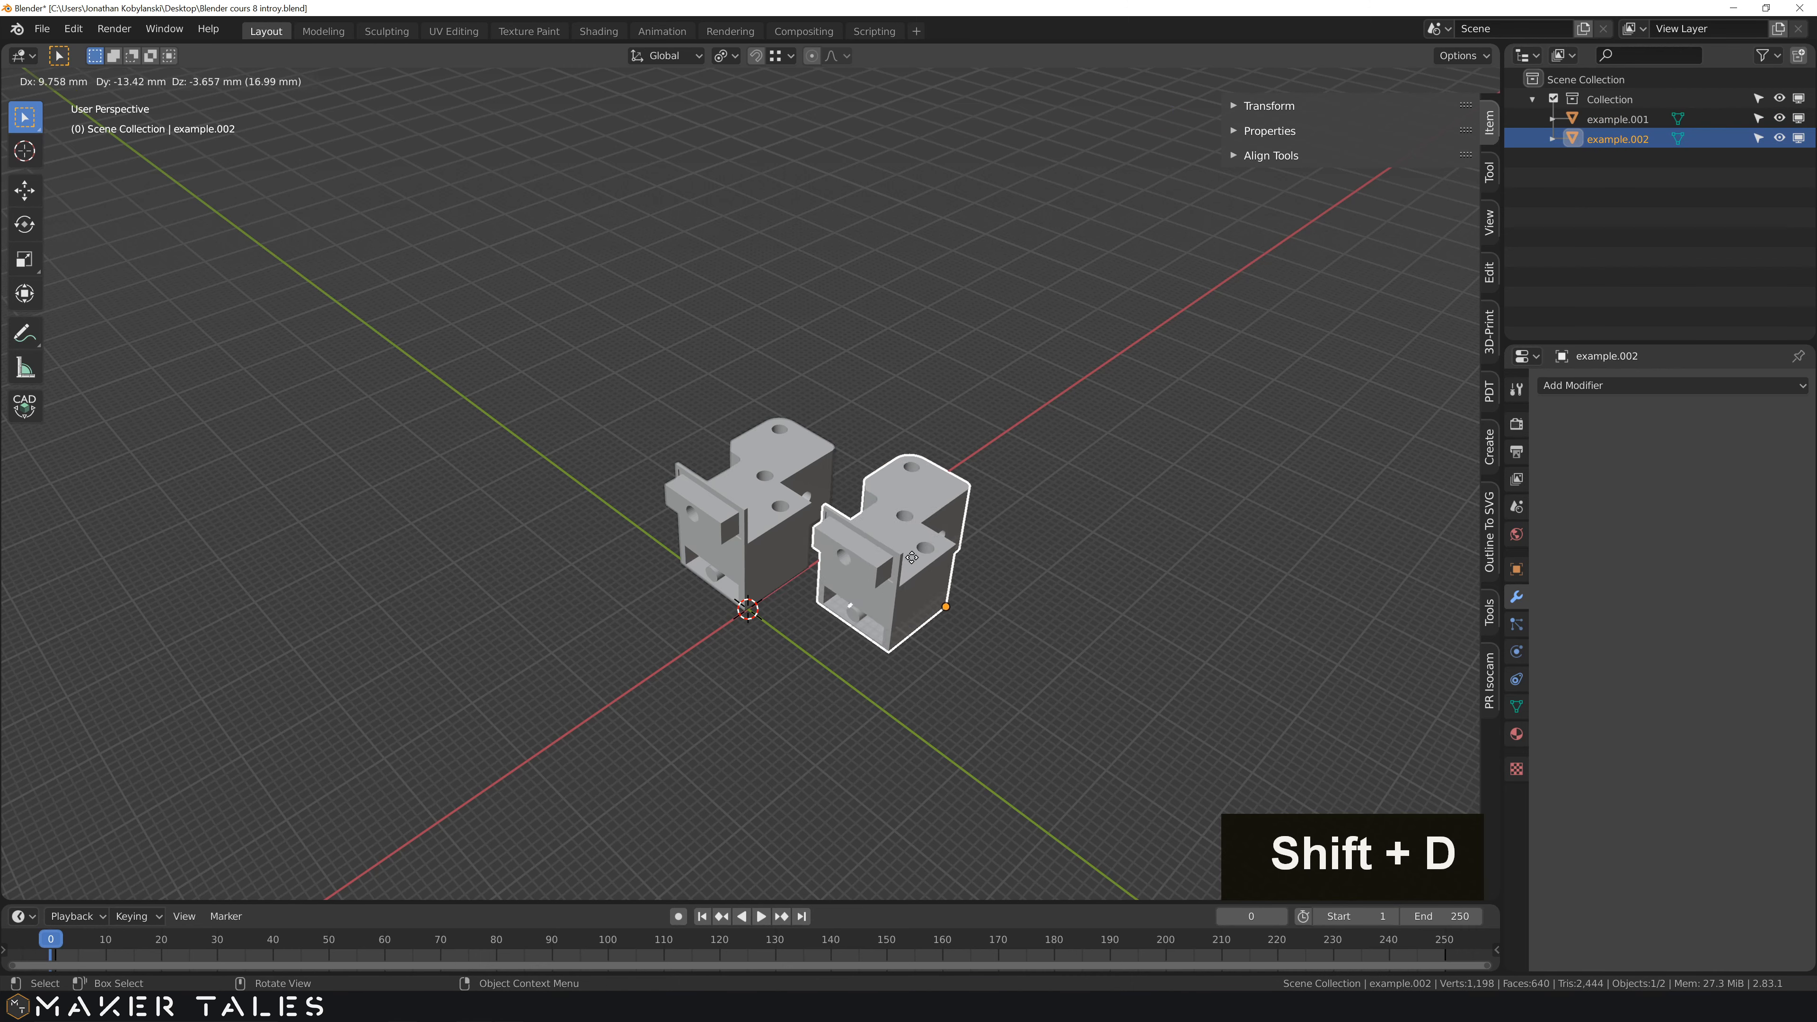
key("y")
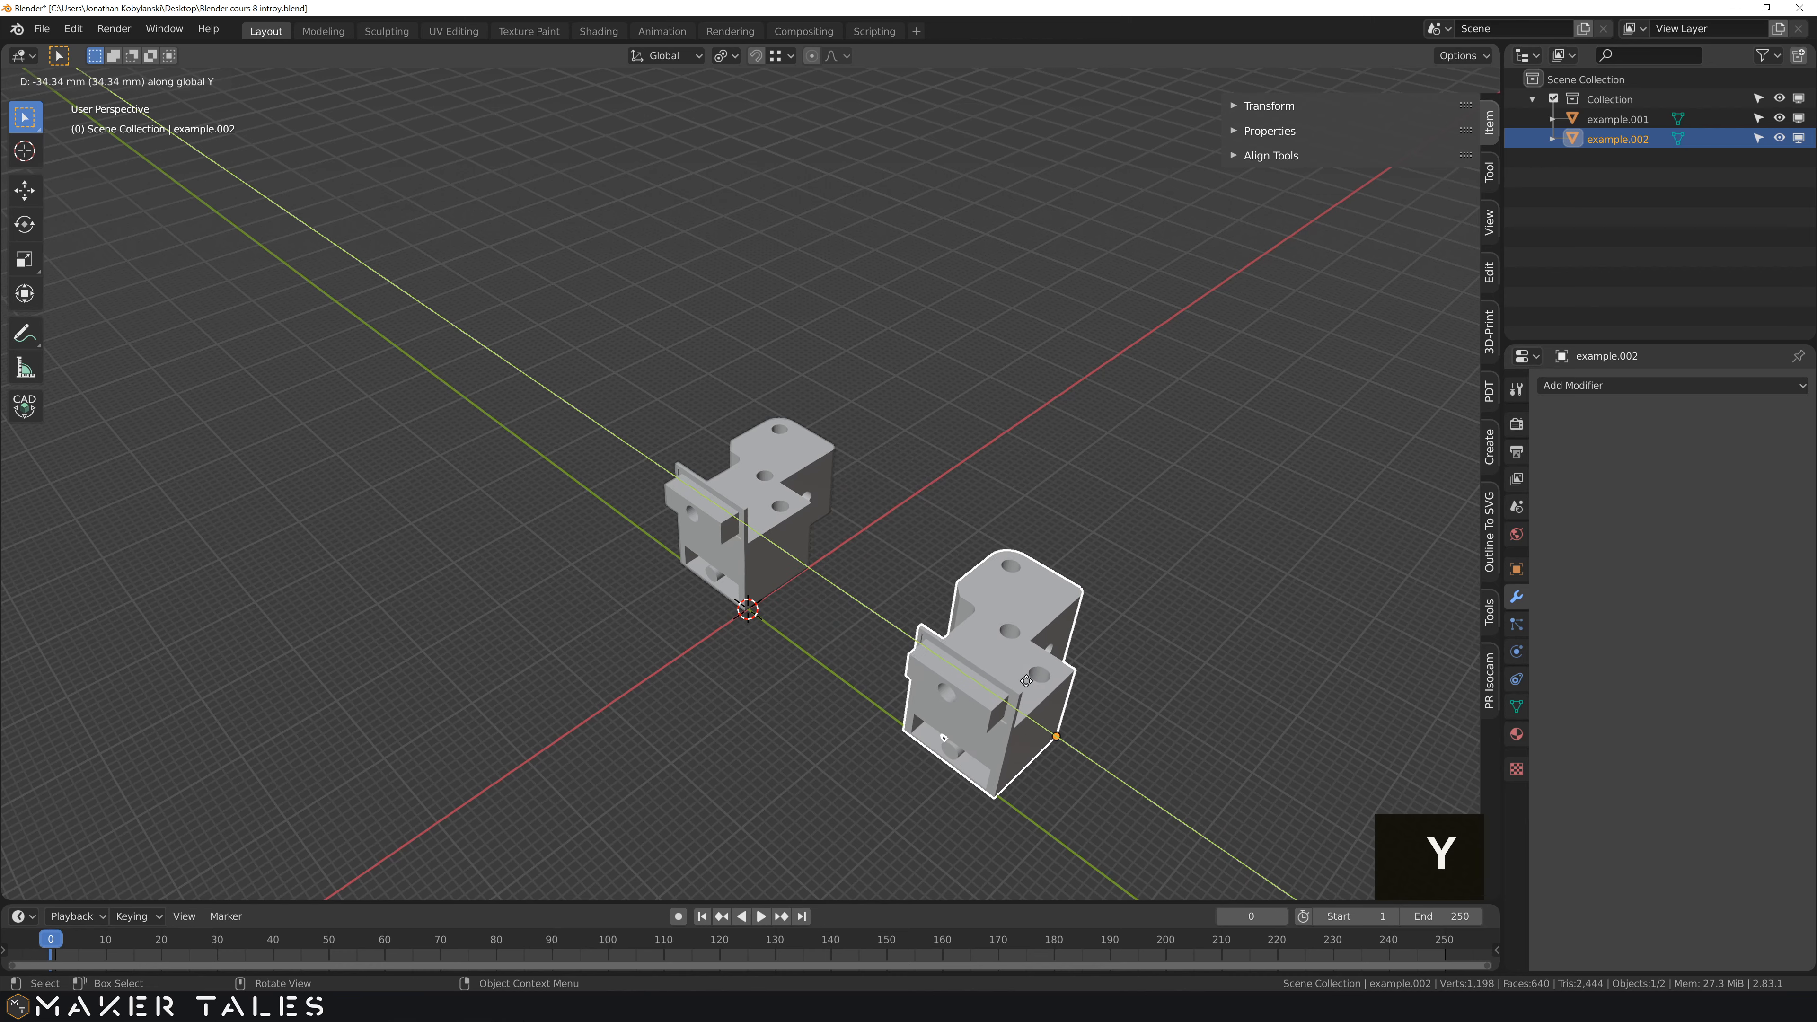
left_click(1025, 706)
- Place the 3D cursor on the rounded front face of the duplicated bracket example.002 and add a cube there
middle_click_drag(1025, 705, 654, 633)
scroll(615, 610, "up", 3)
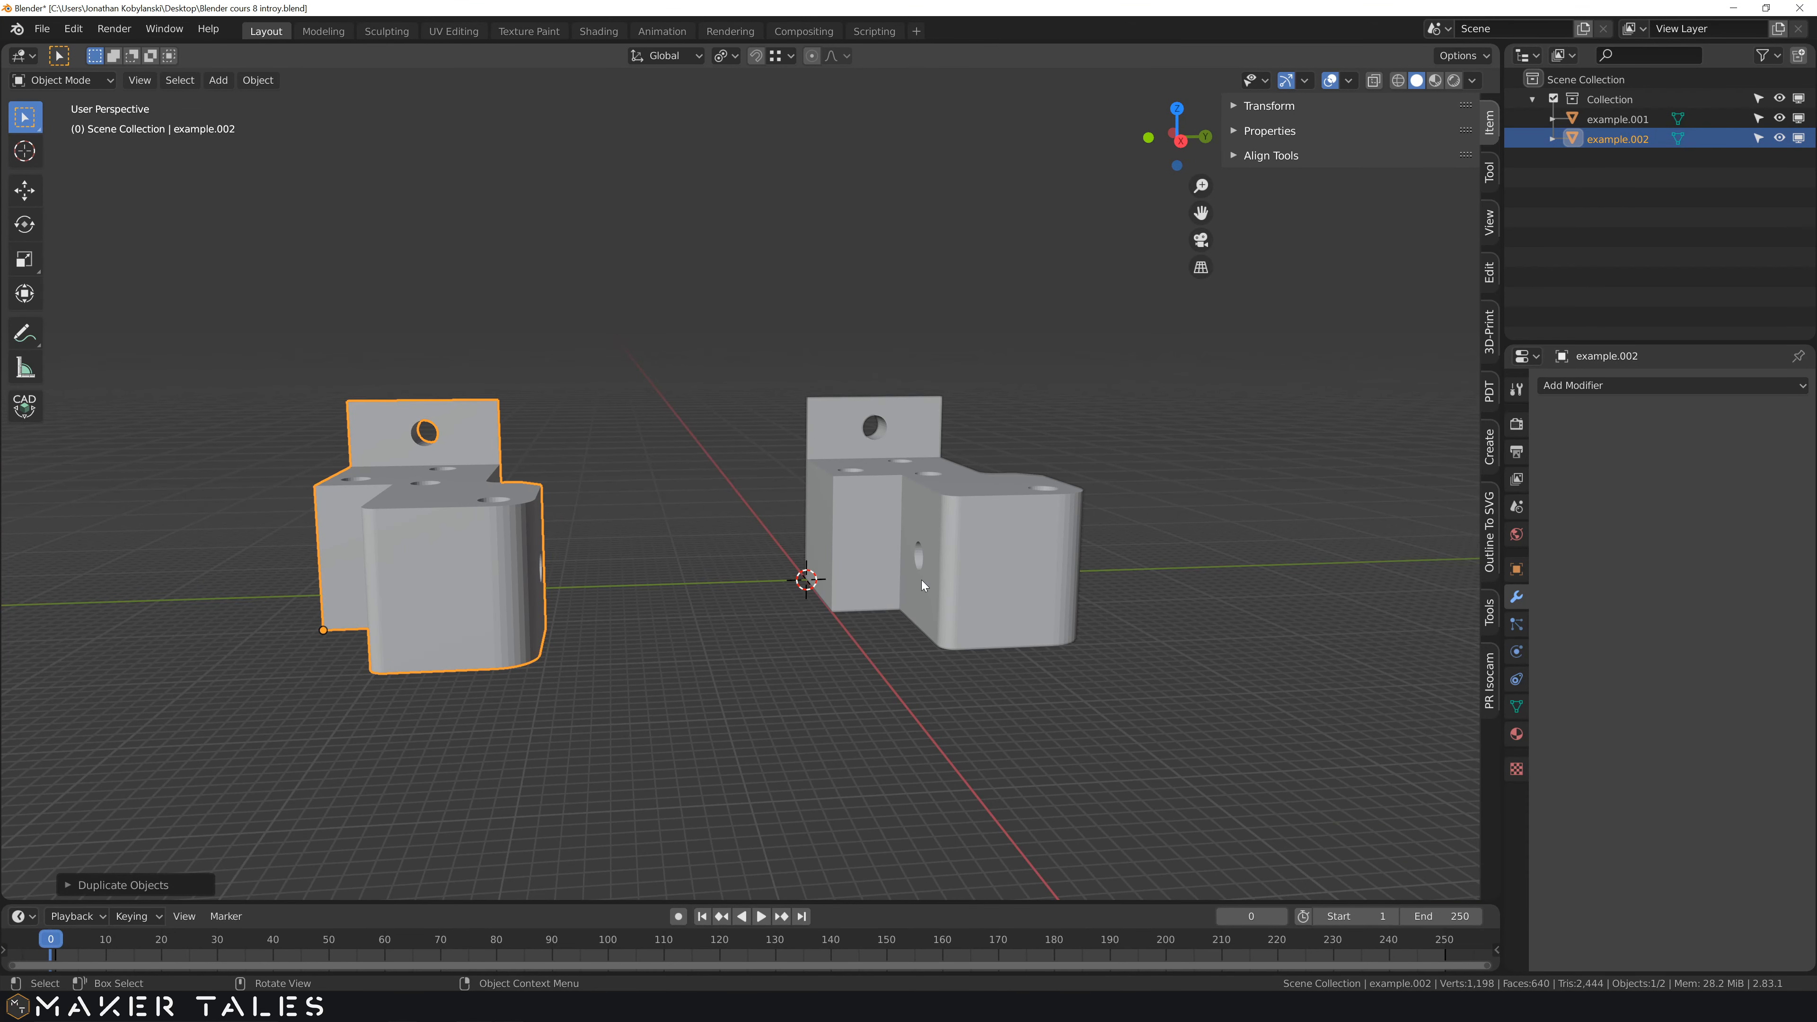
middle_click_drag(921, 585, 882, 620)
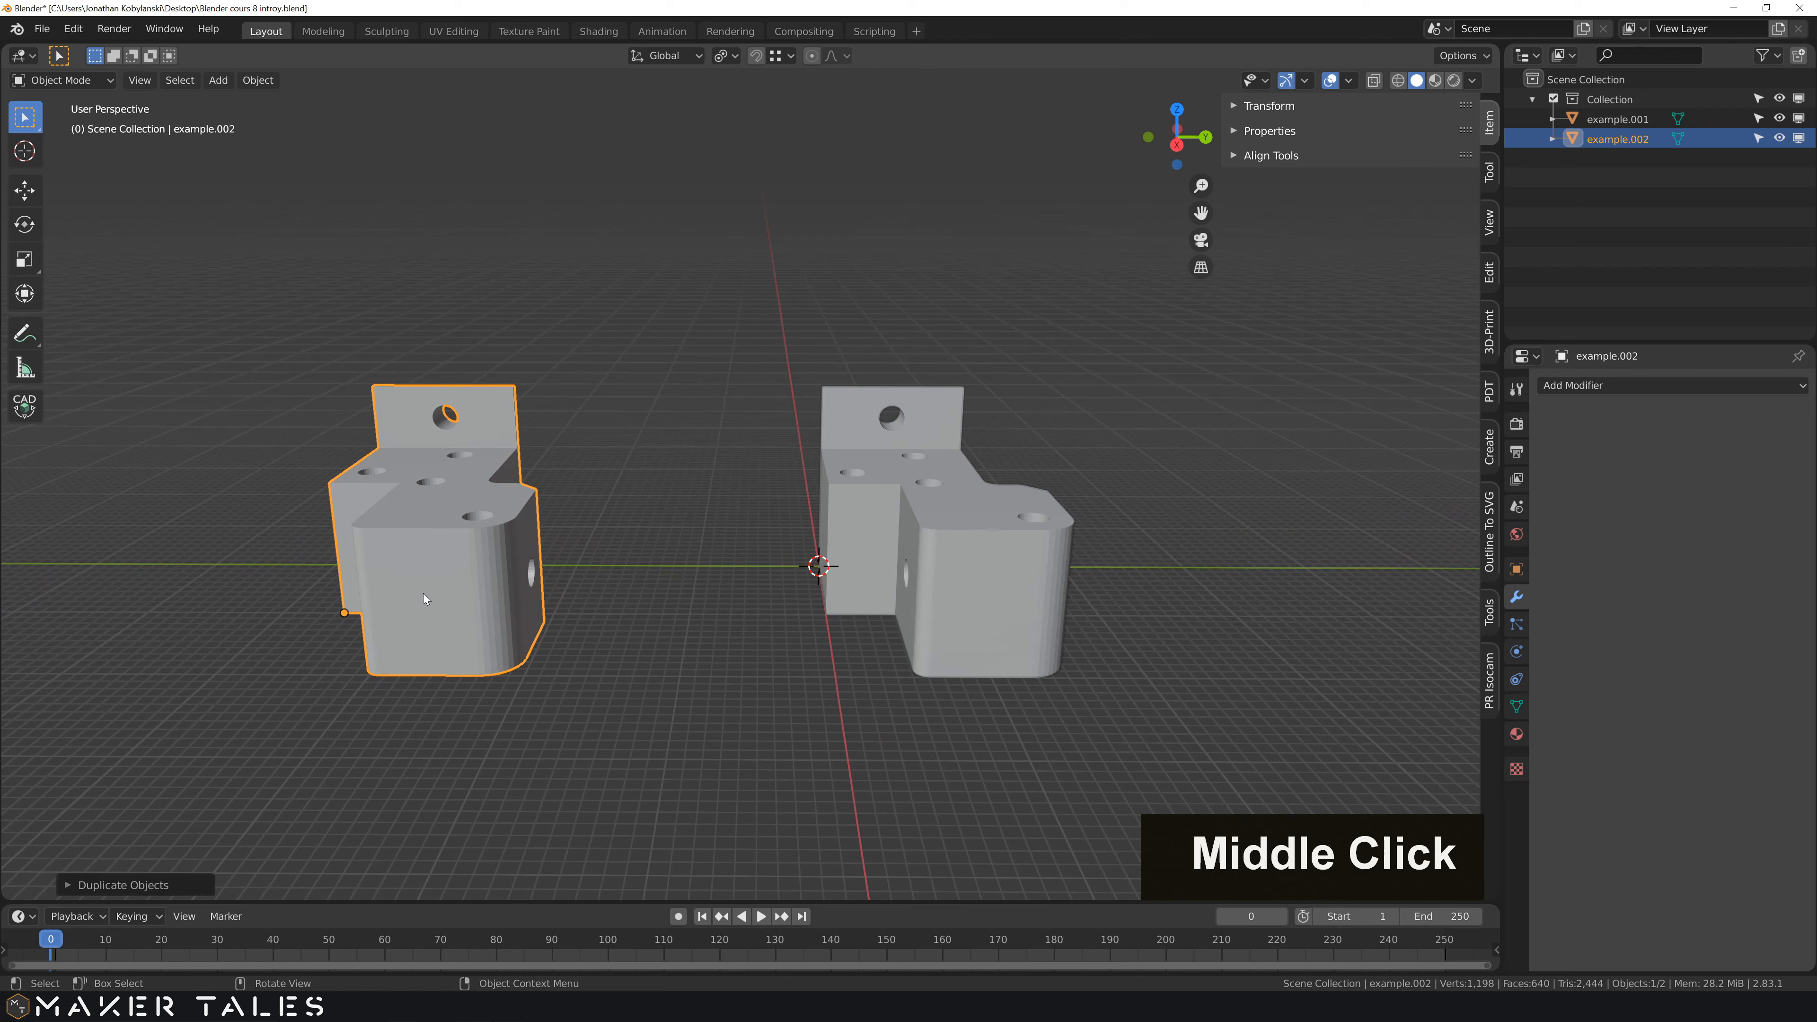
key("shift")
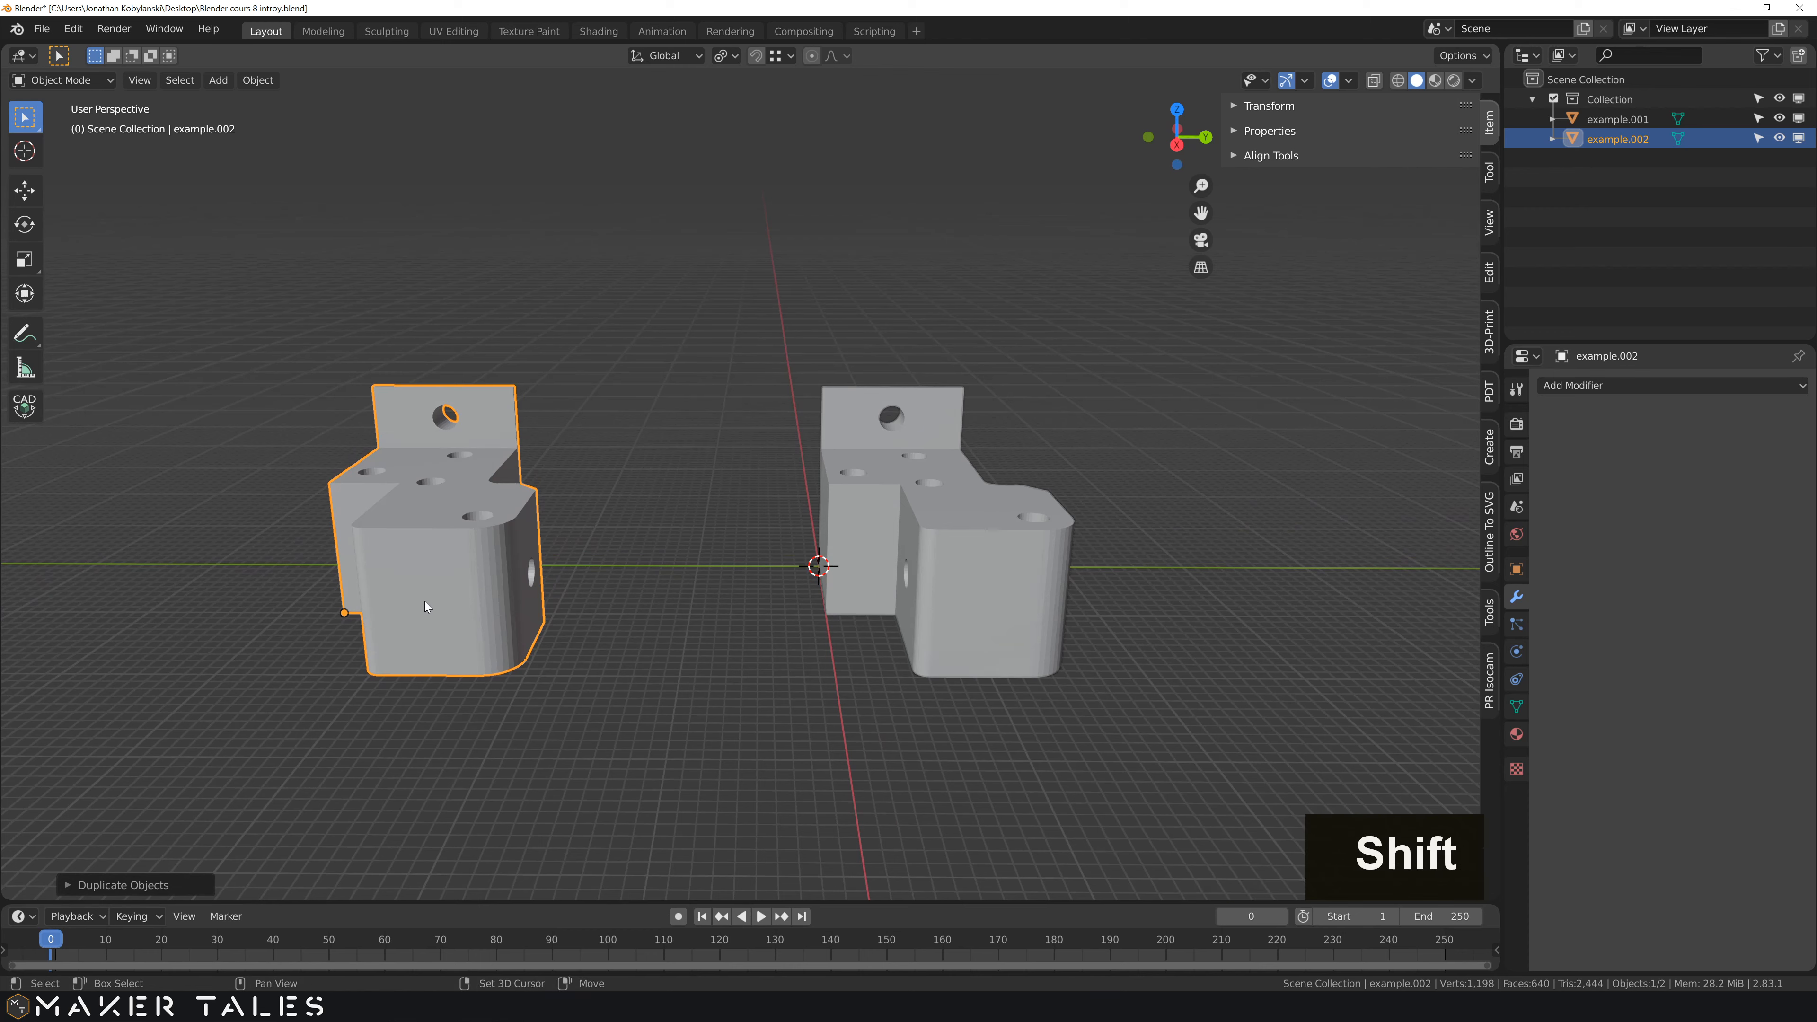
right_click(424, 602, "shift")
key("shift+a")
mouse_move(424, 599)
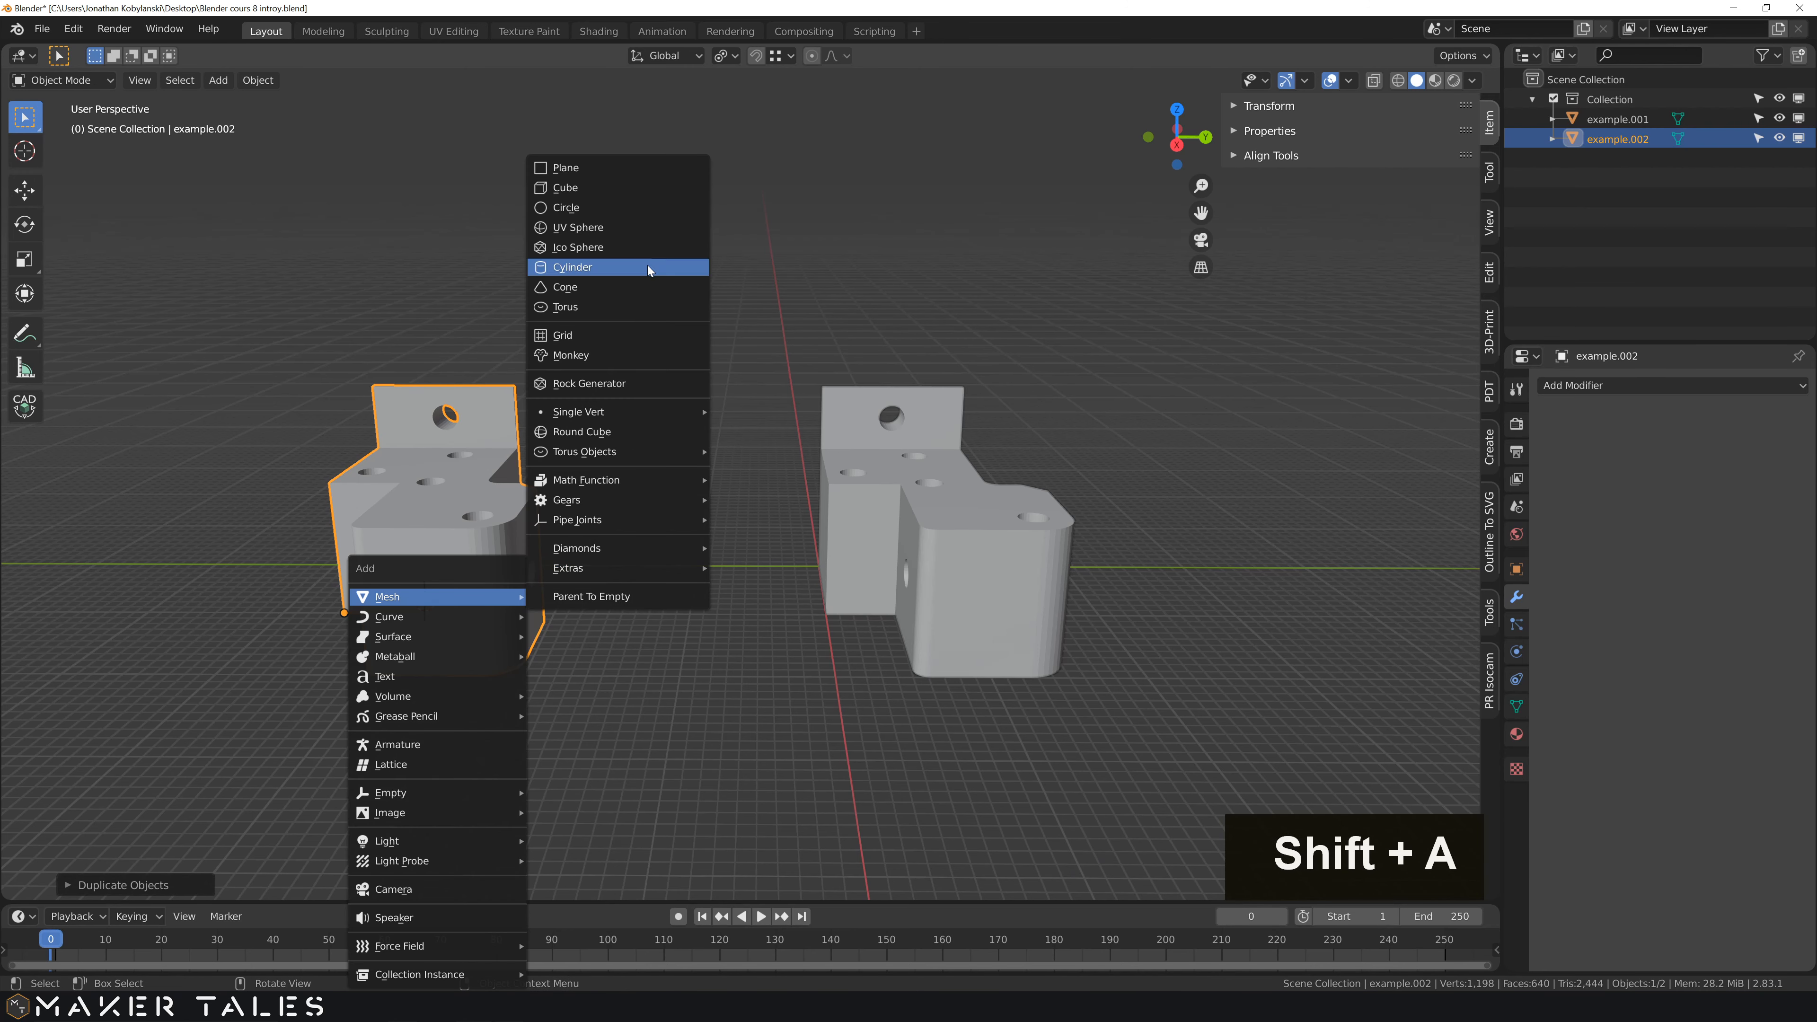
left_click(613, 189)
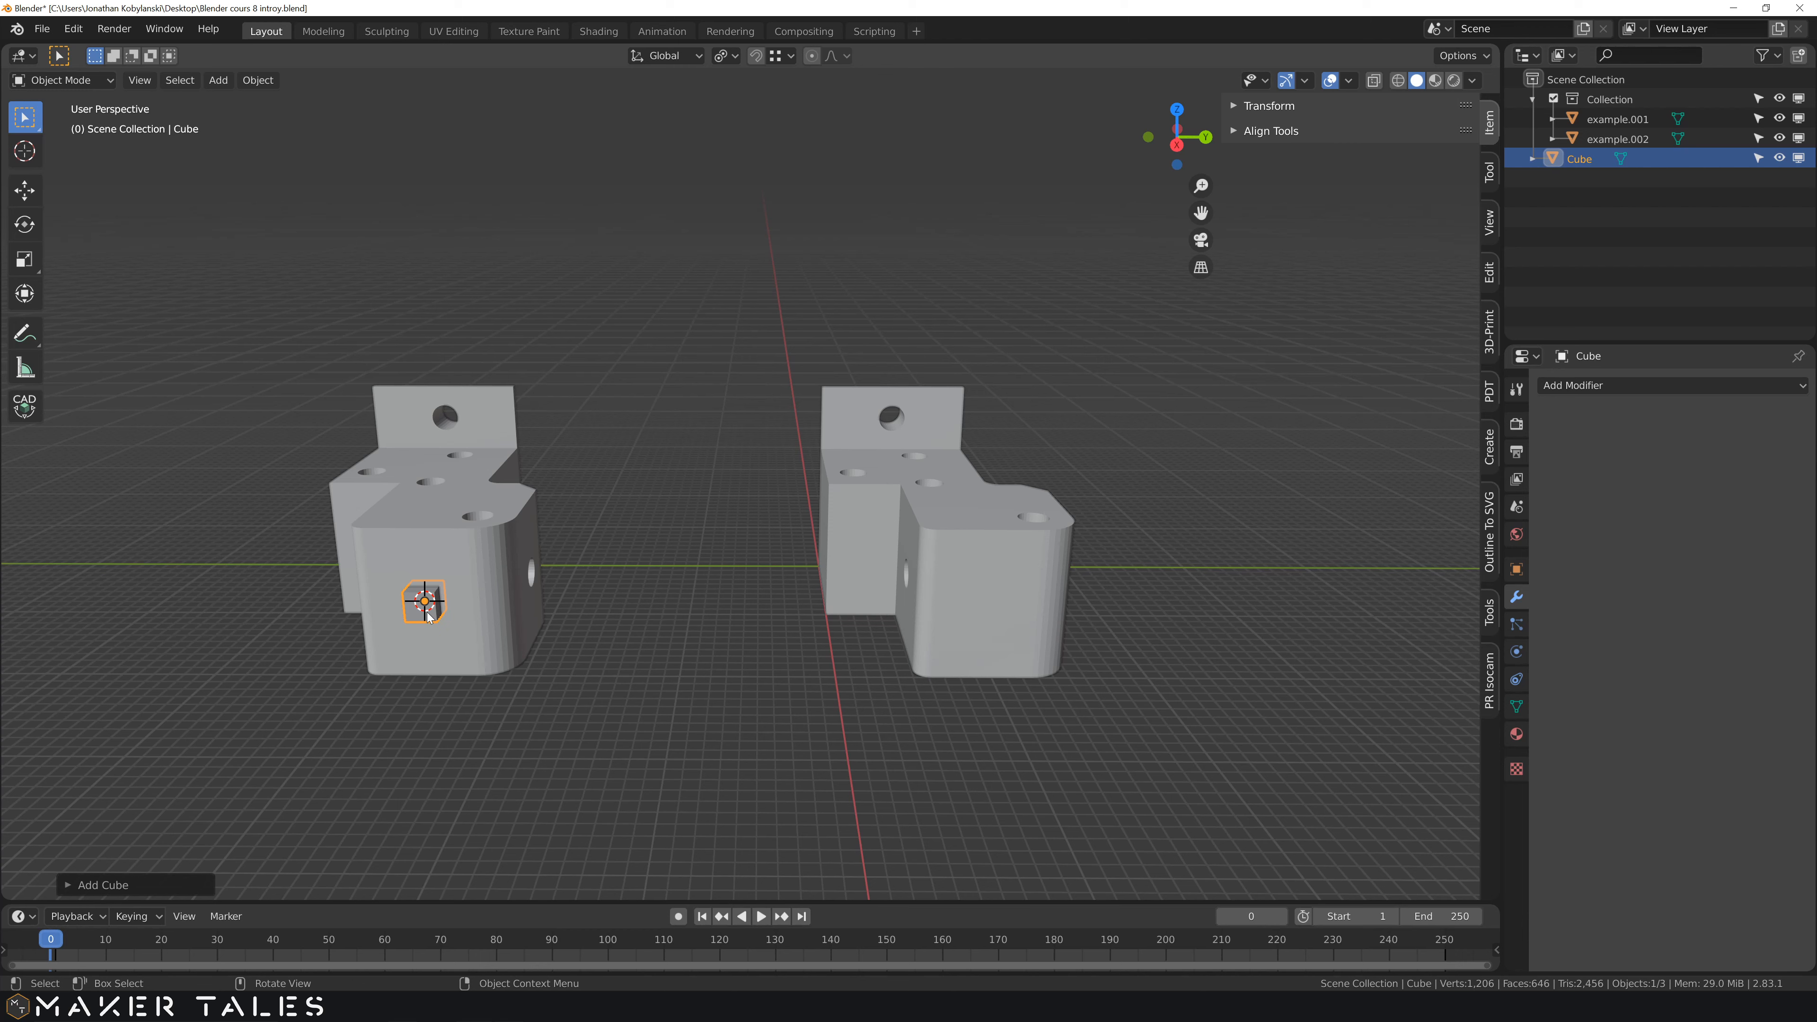
- Make a linked duplicate of the cube and move it along Y onto the front face of example.001
key("alt+d")
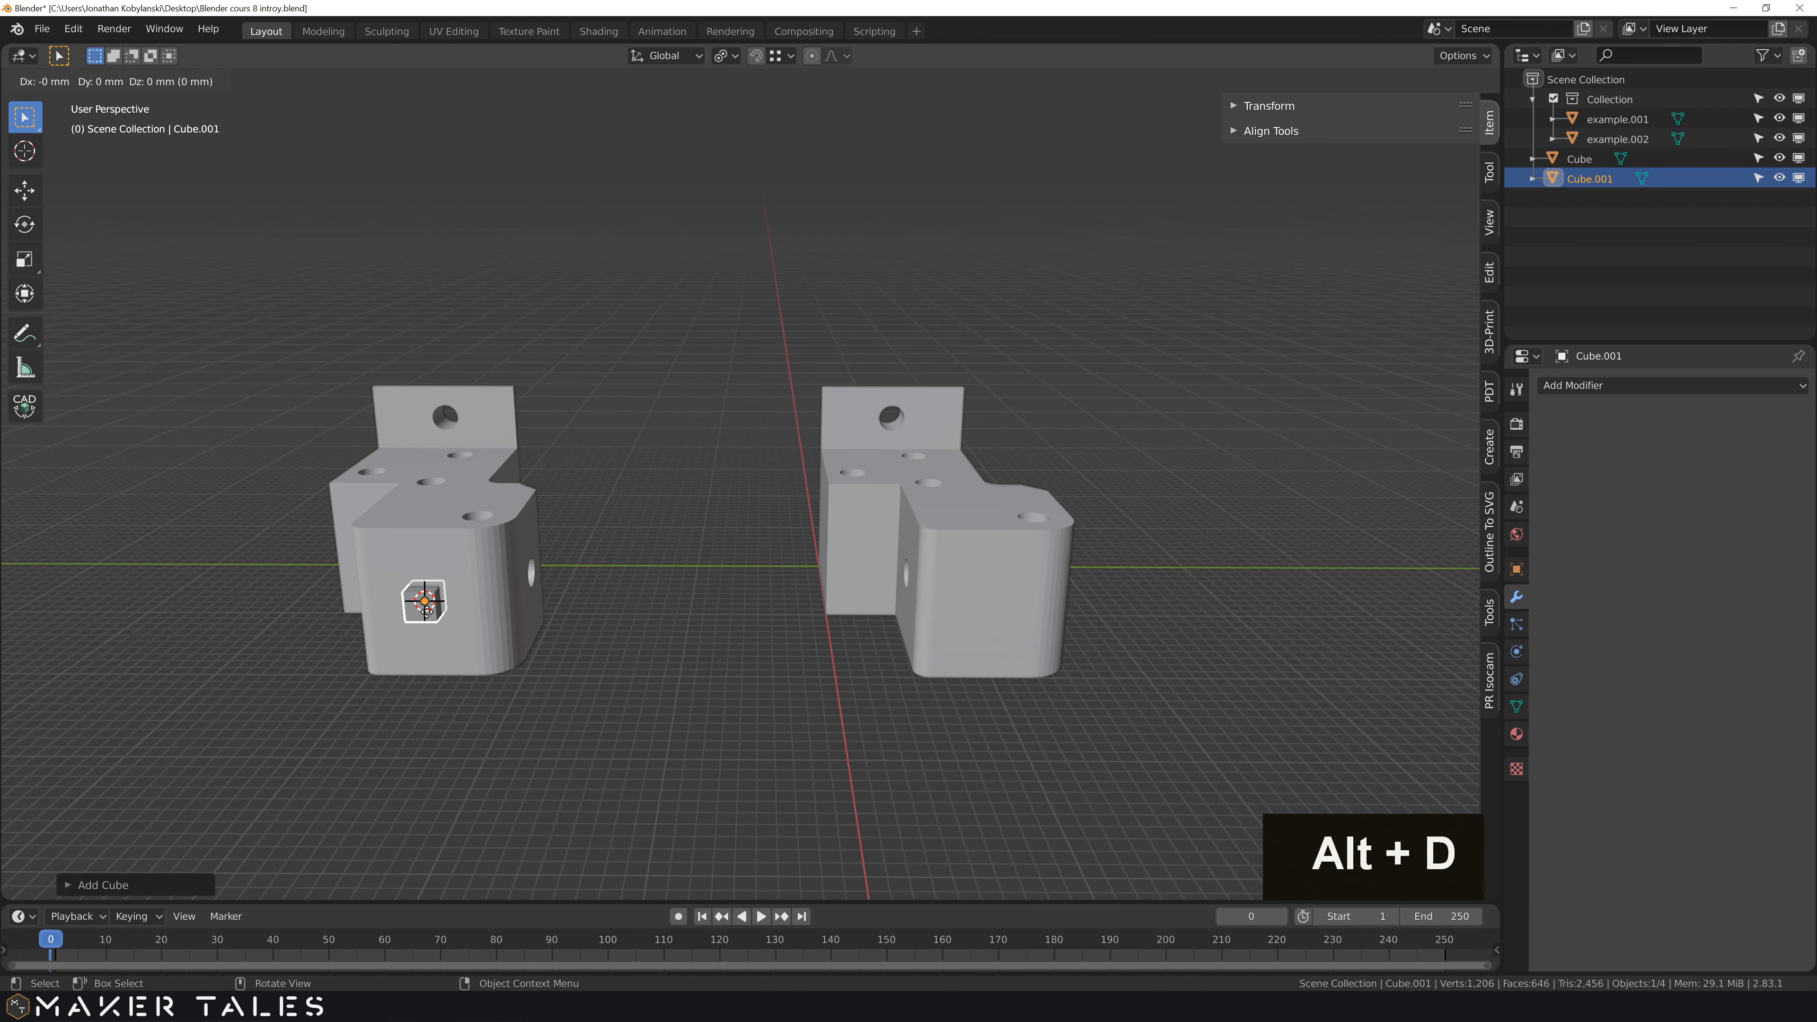
key("y")
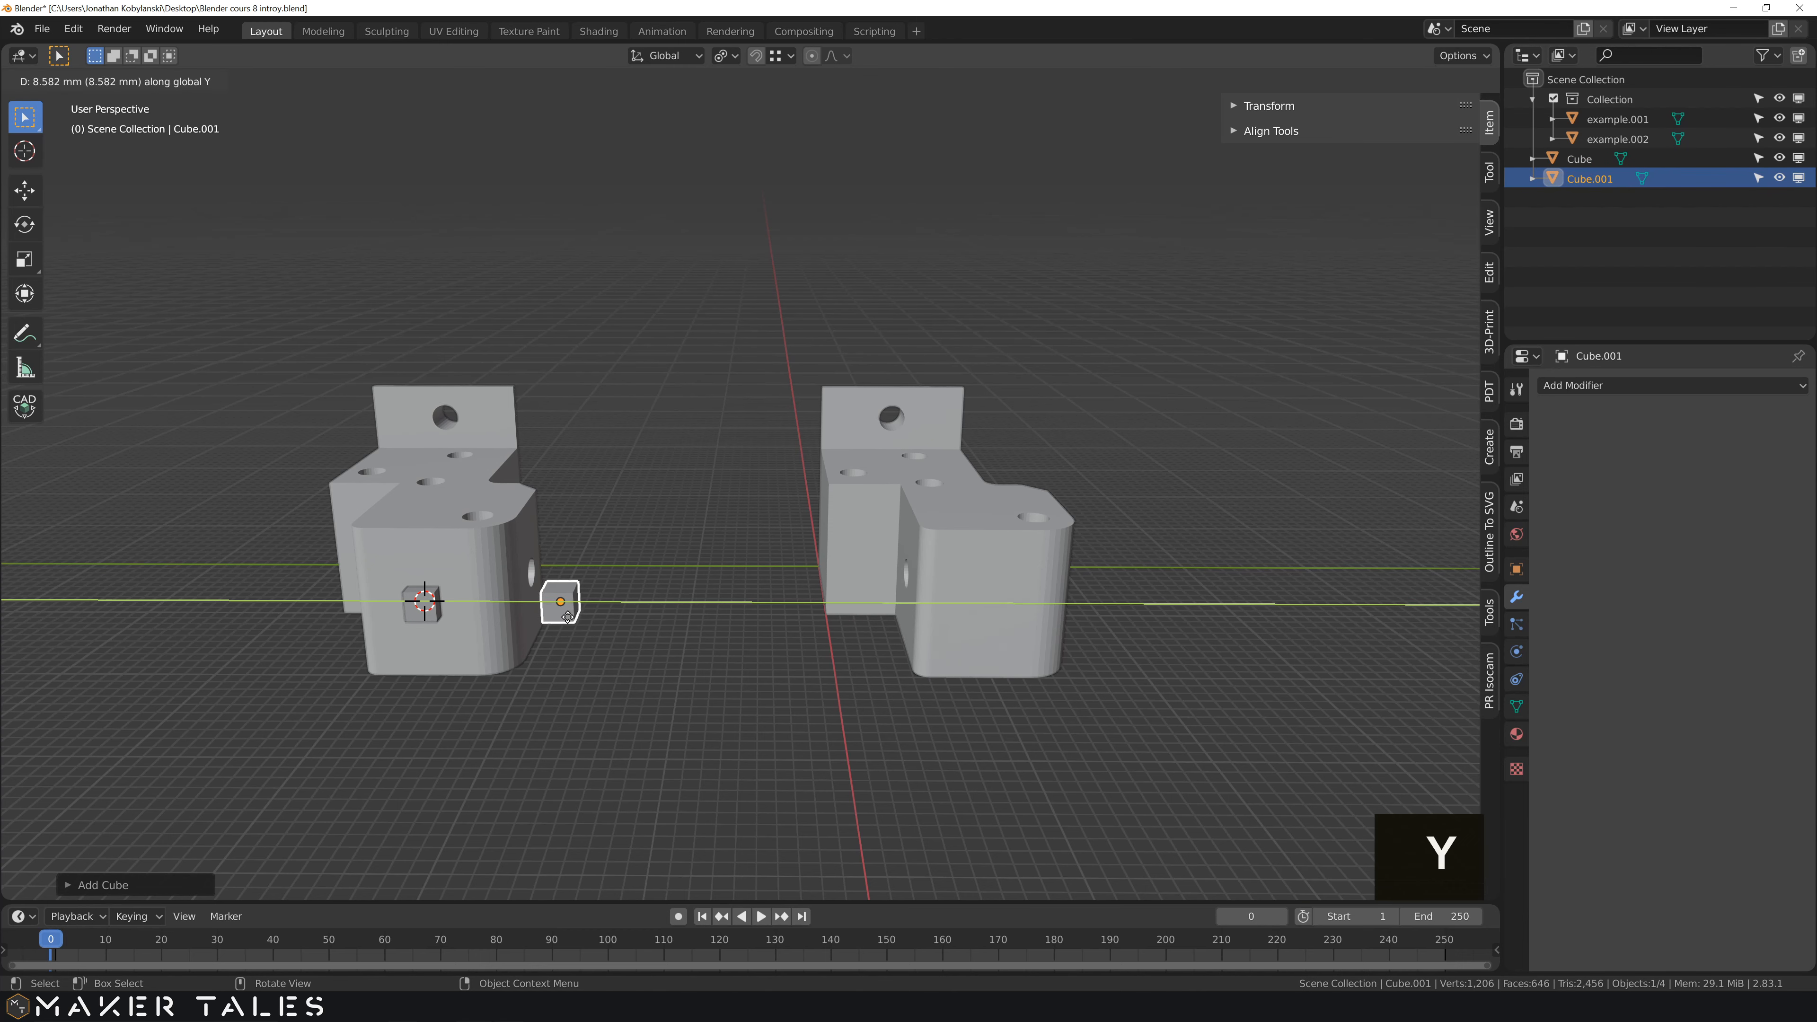
left_click(993, 641)
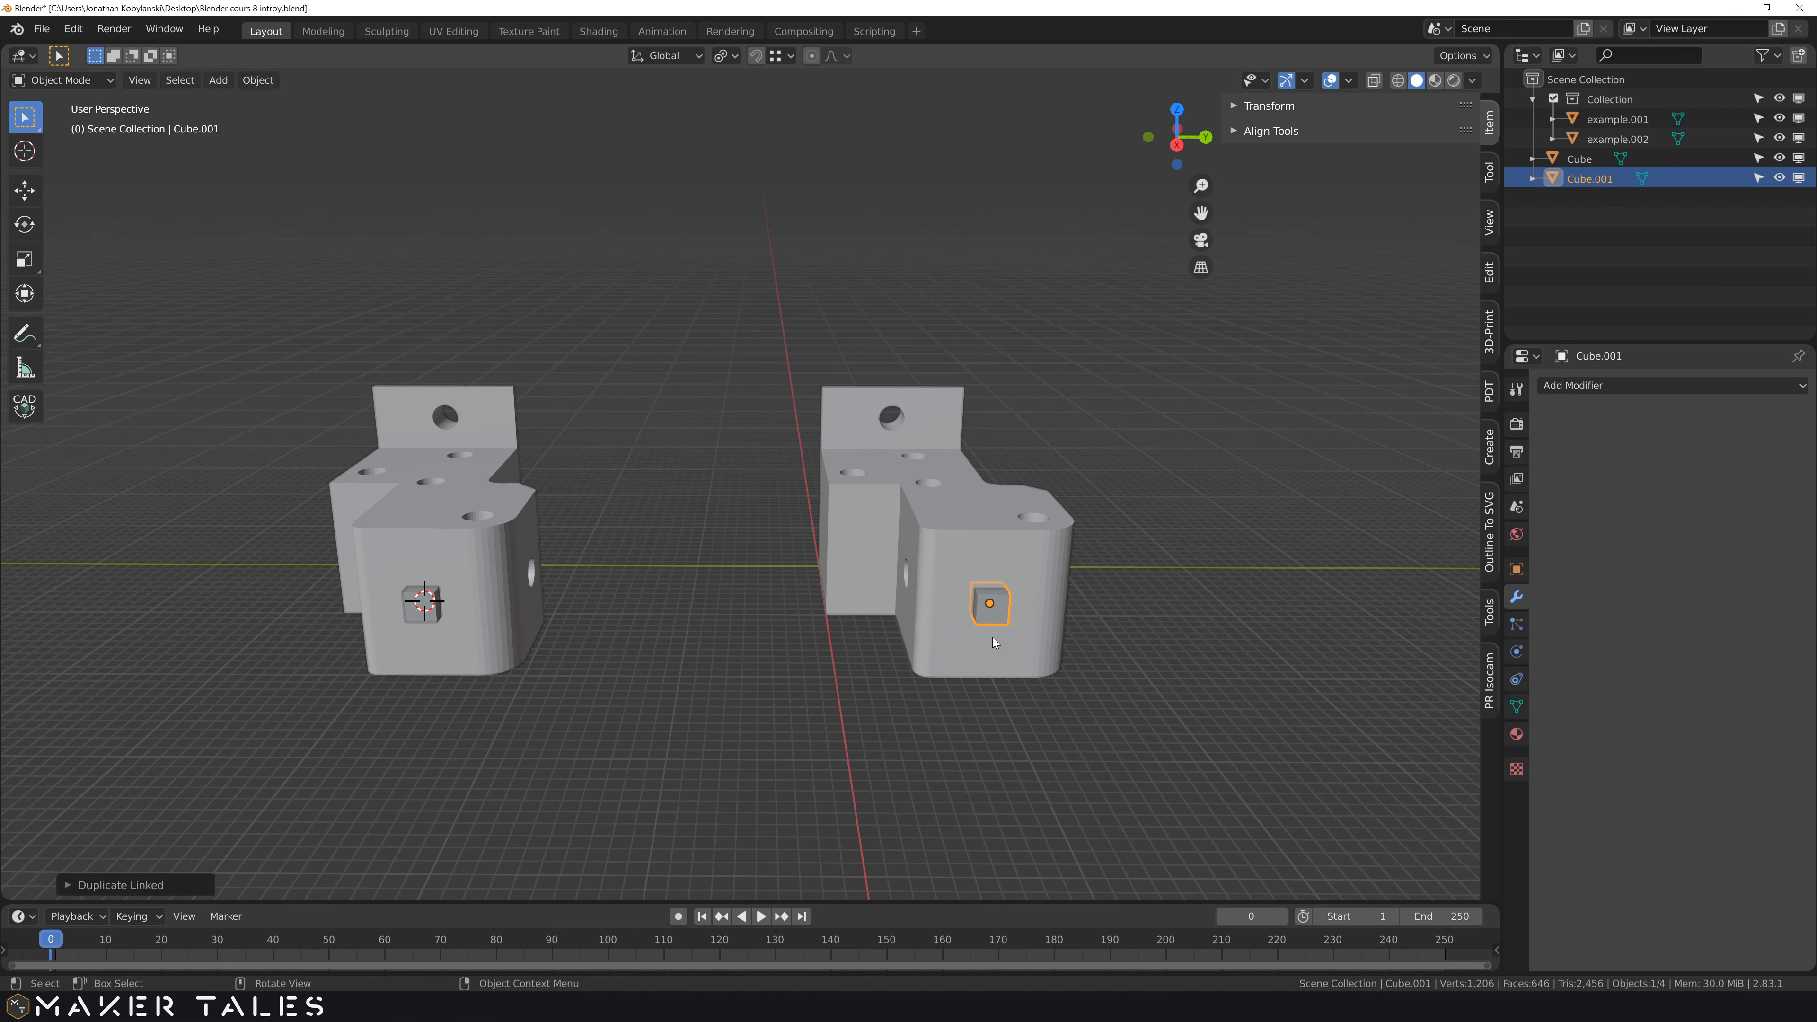
- Deselect everything and reset the 3D cursor to the world origin
left_click(629, 680)
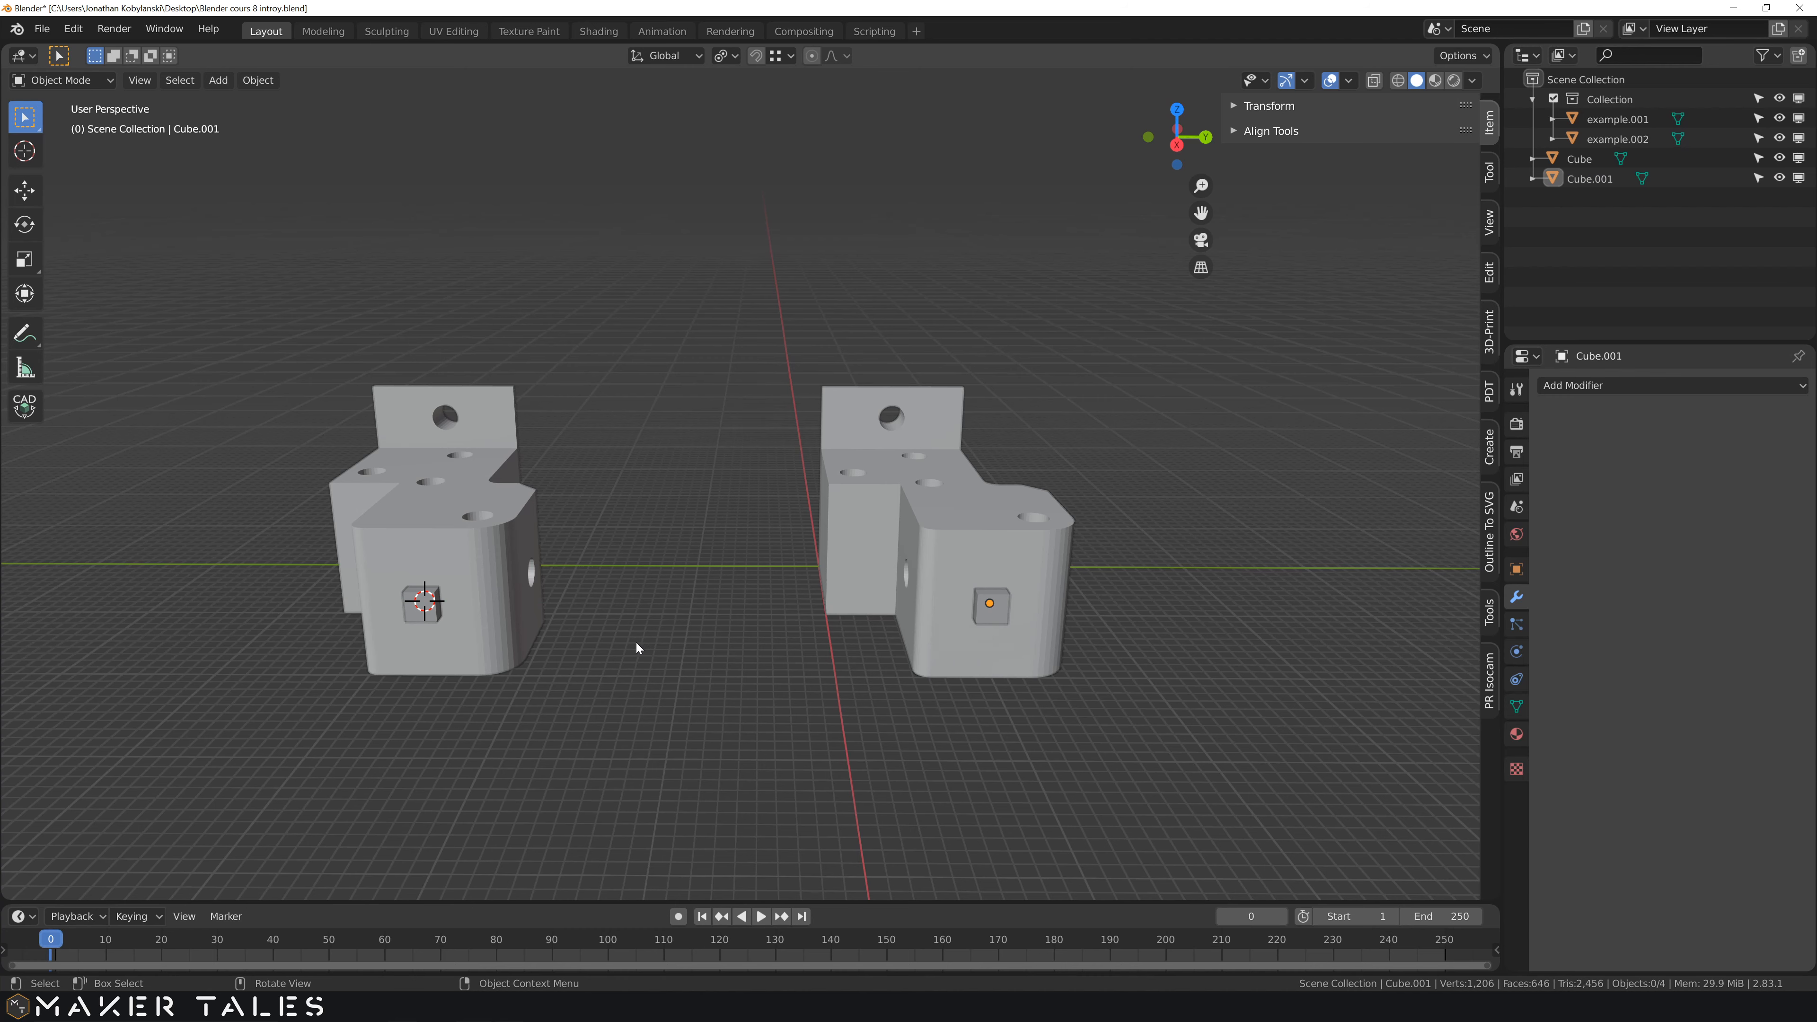
key("shift+s")
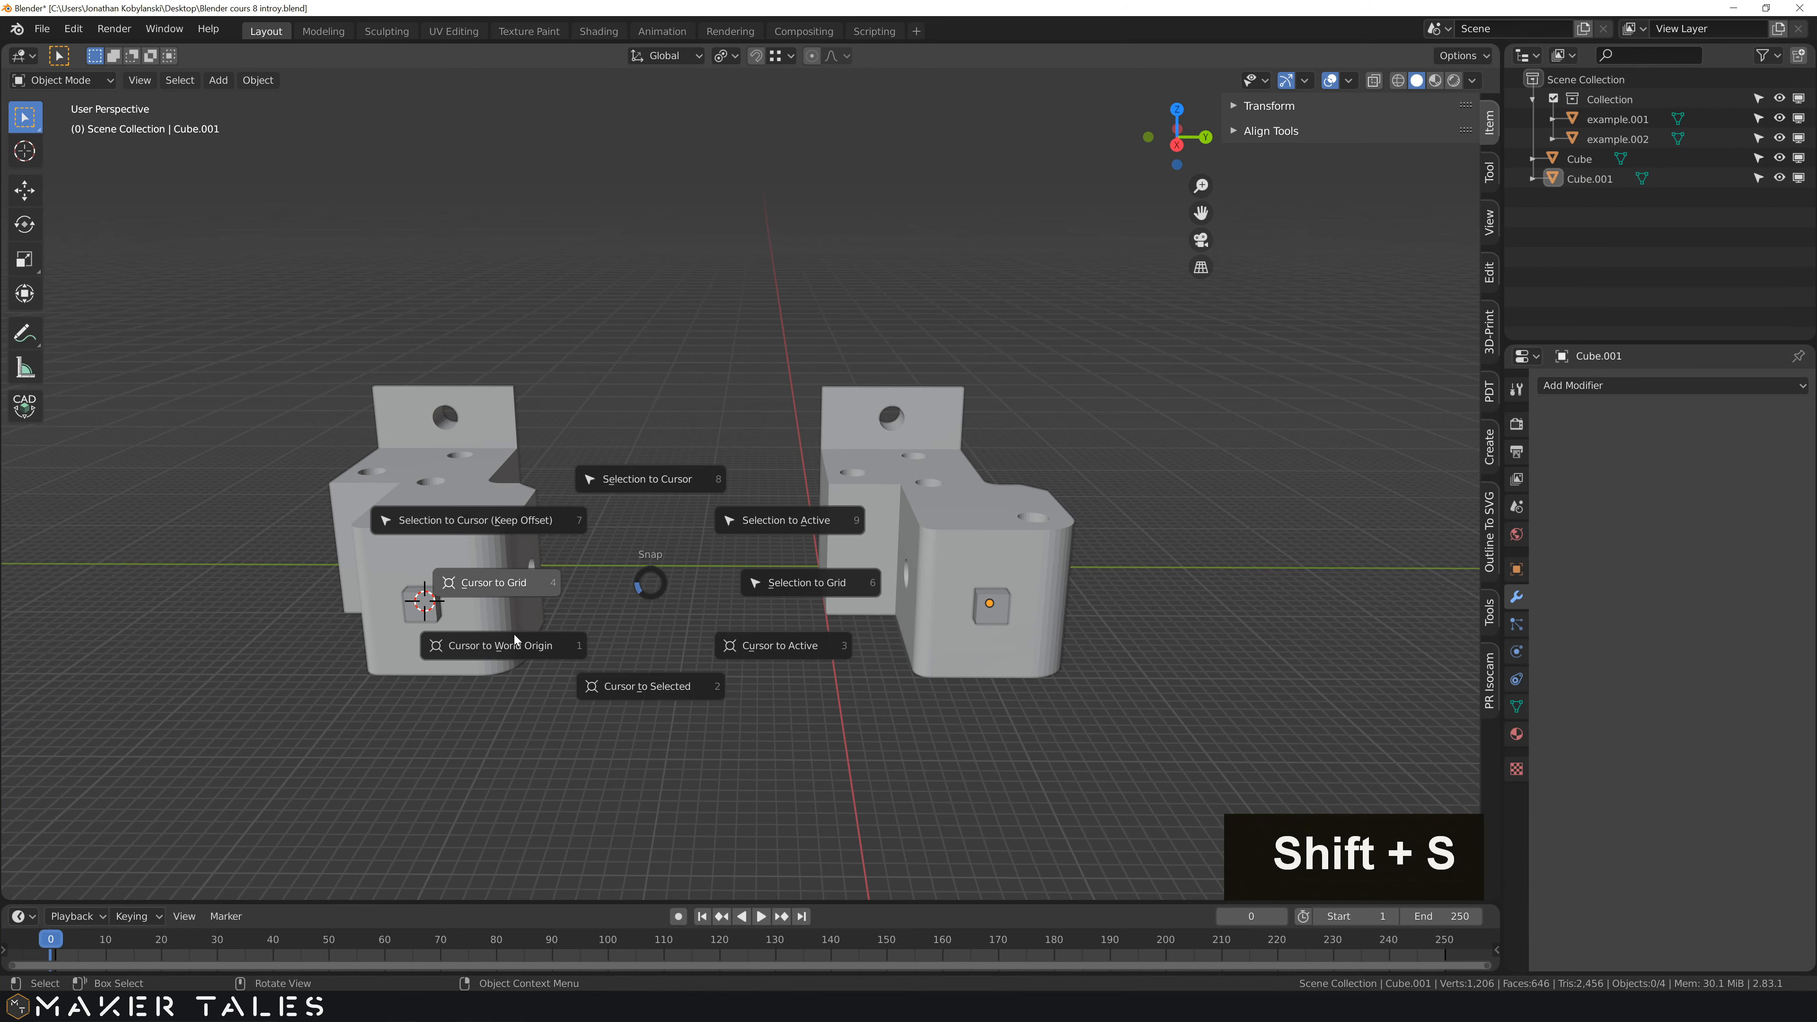
left_click(519, 650)
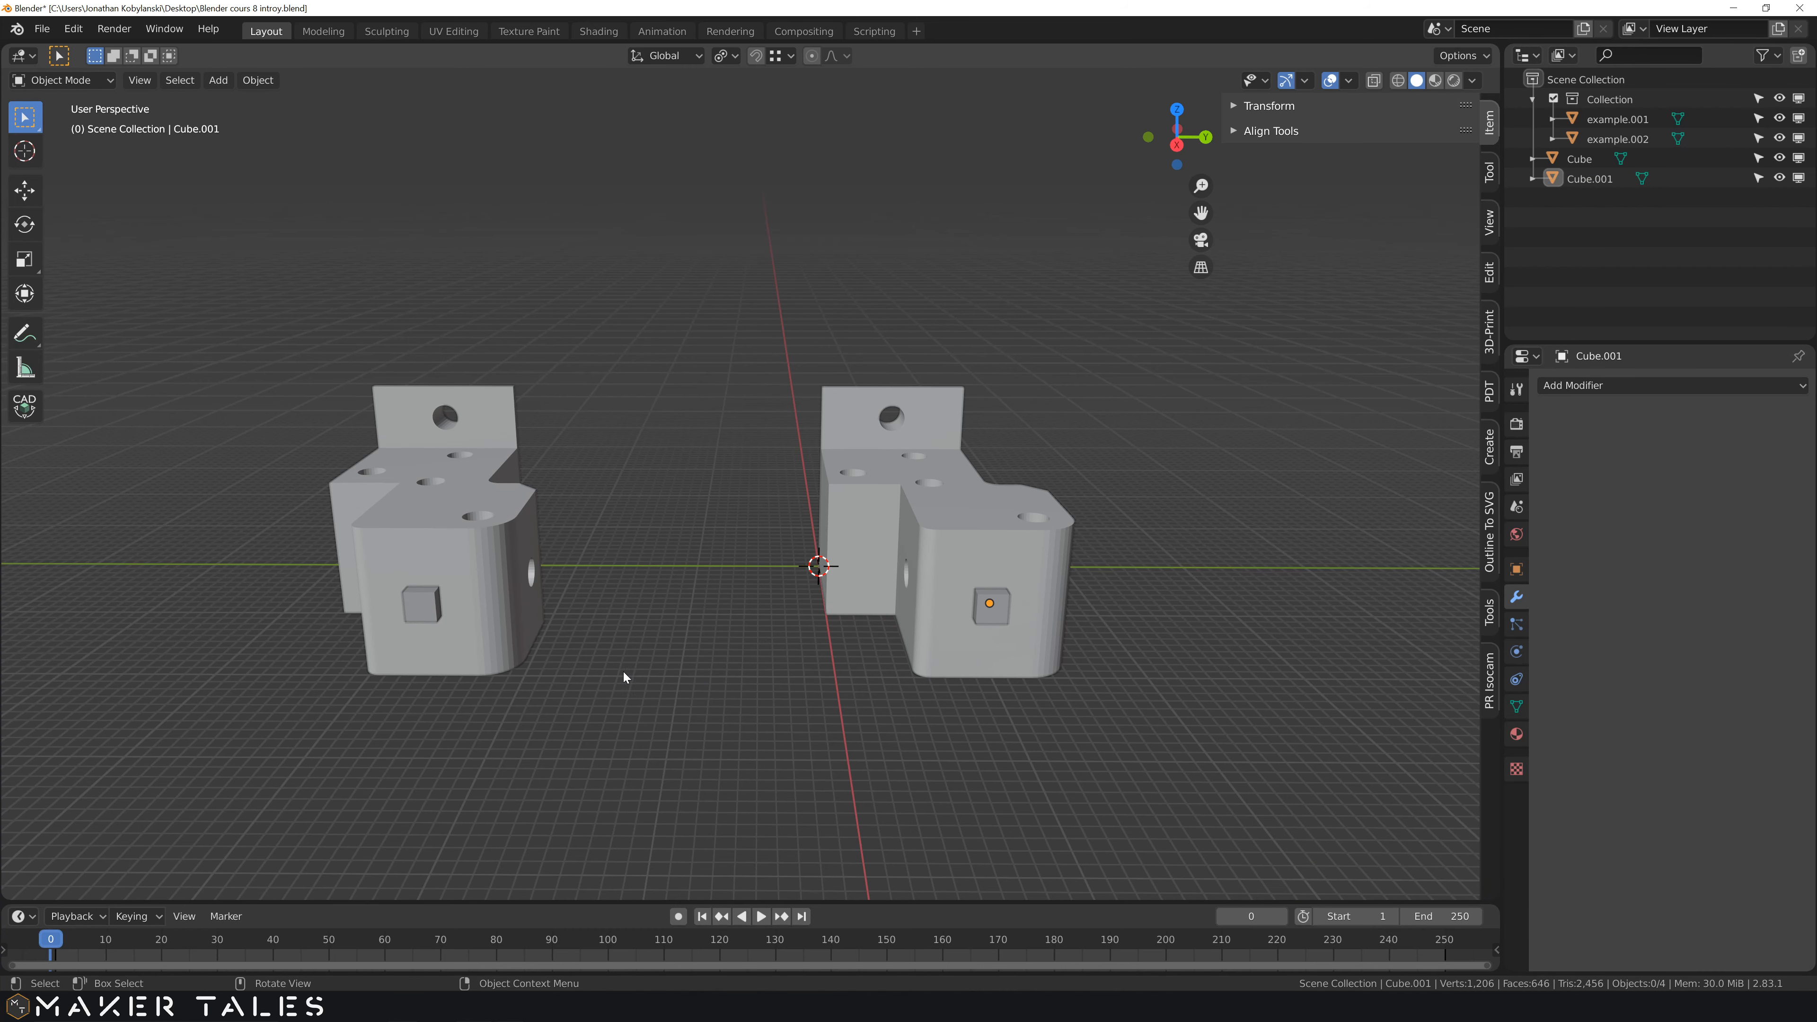
- Join the original cube to bracket example.002 with a non-destructive Boolean Union
scroll(628, 673, "up", 1)
middle_click_drag(633, 671, 550, 541, "shift")
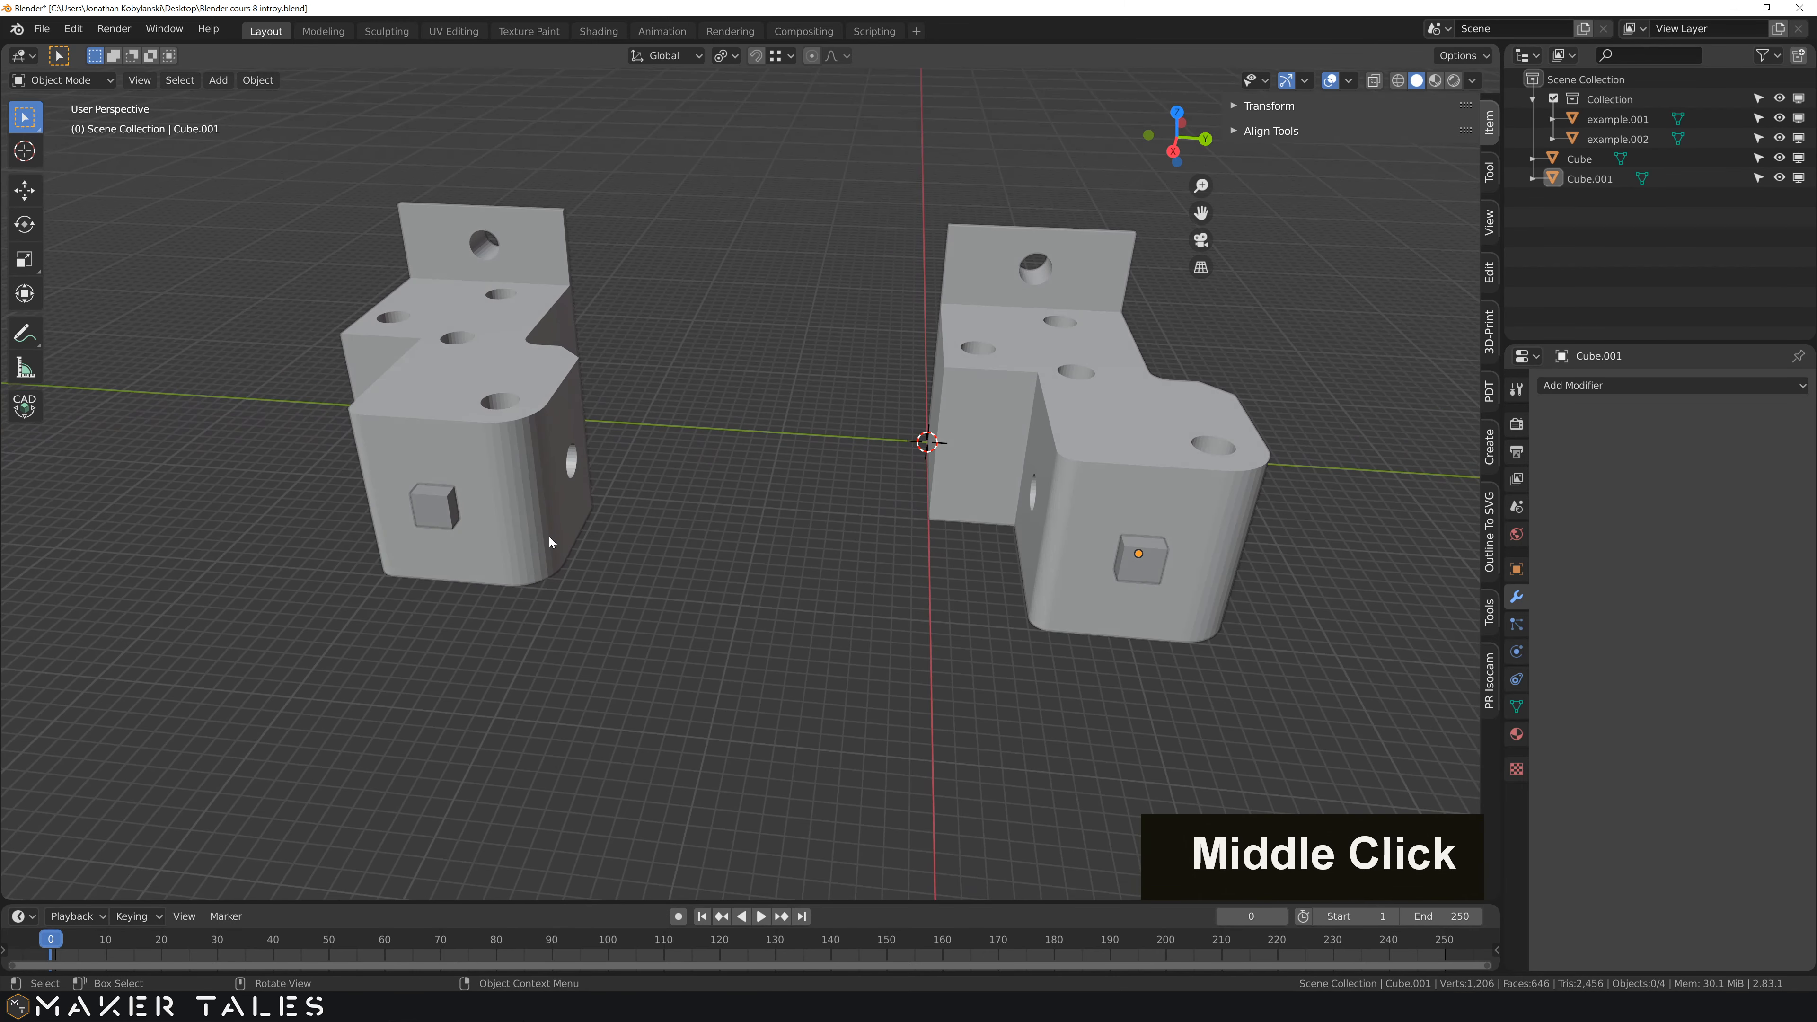
left_click(441, 515)
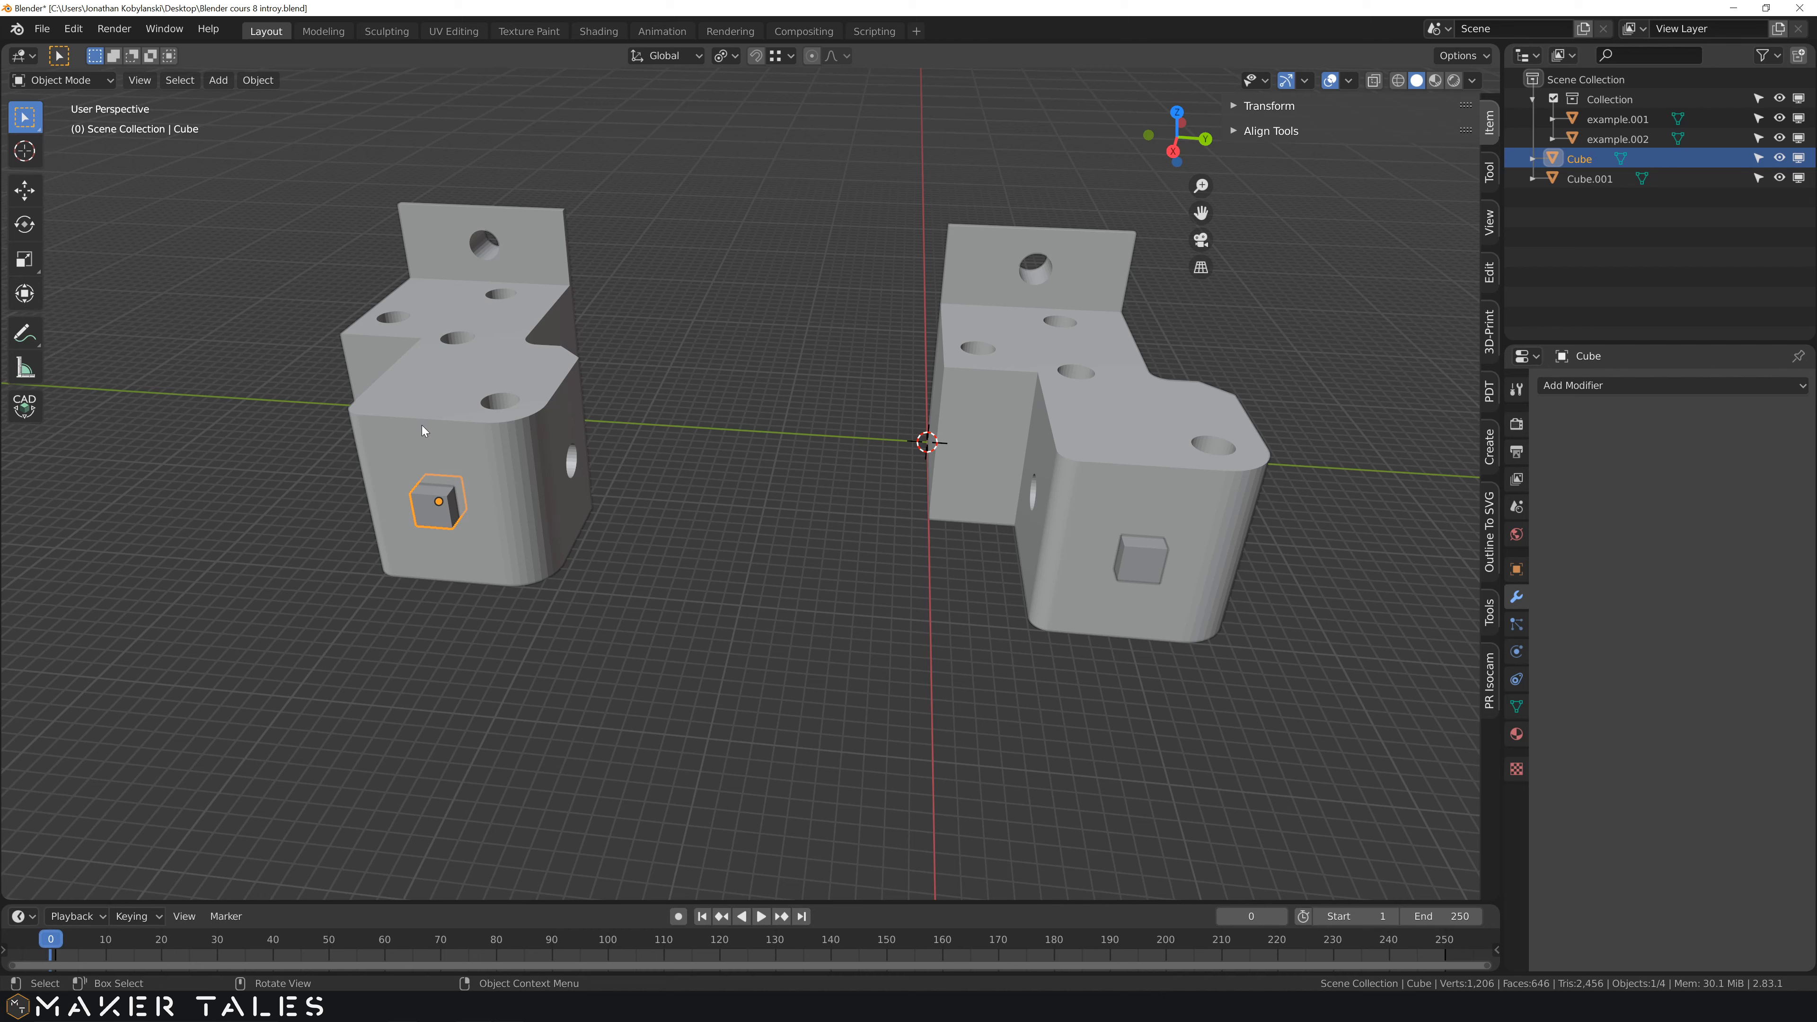
left_click(447, 412, "shift")
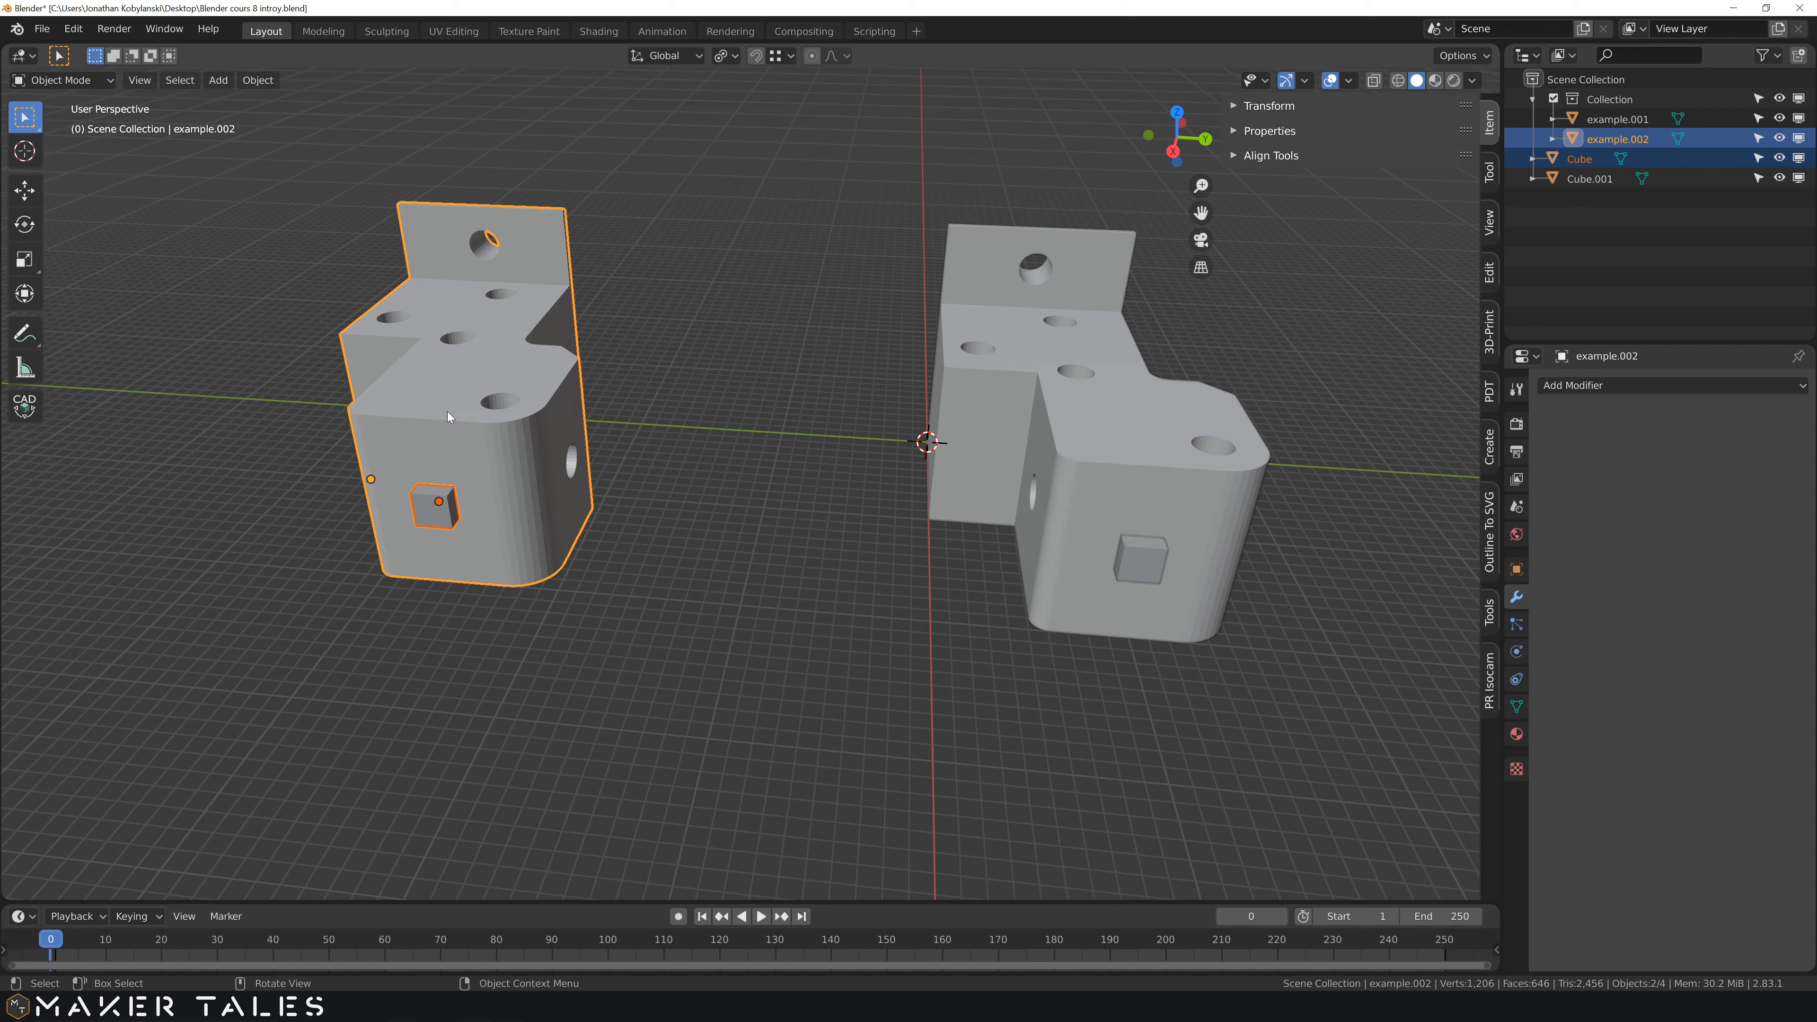
key("ctrl+plus")
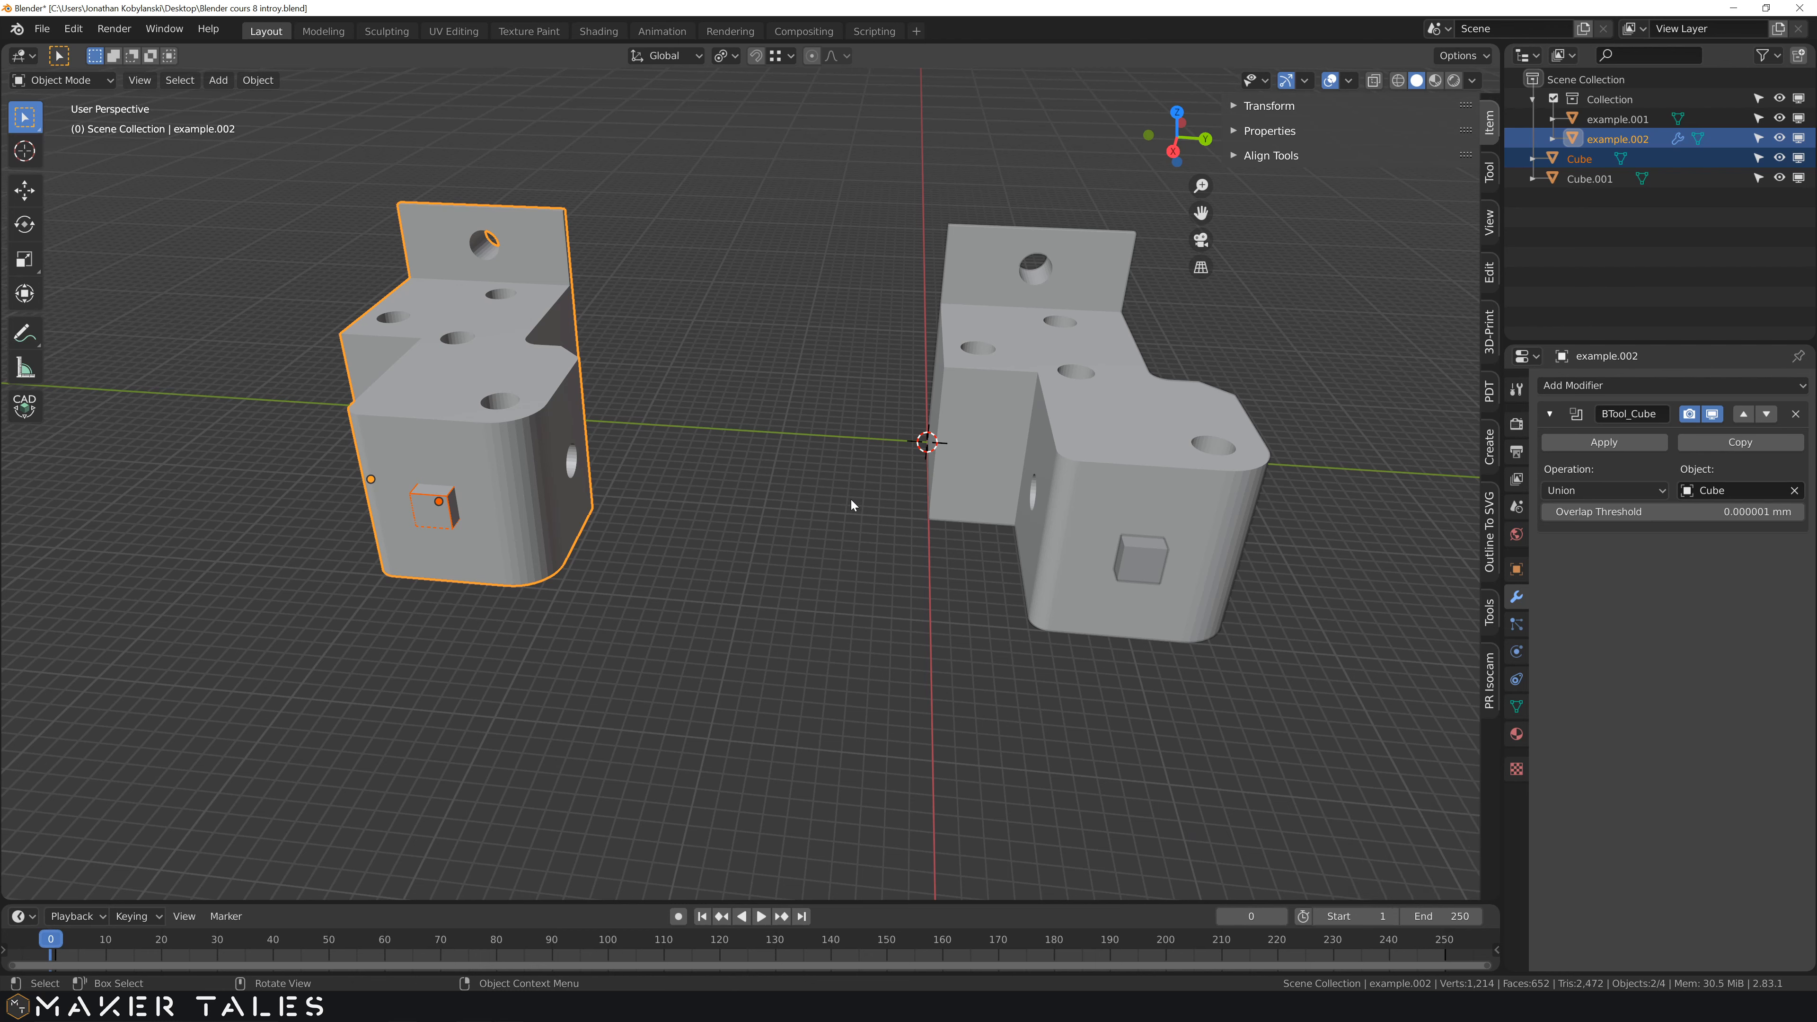
- Subtract the linked cube Cube.001 from bracket example.001 with a non-destructive Boolean Difference, and clear the selection
left_click(1149, 559)
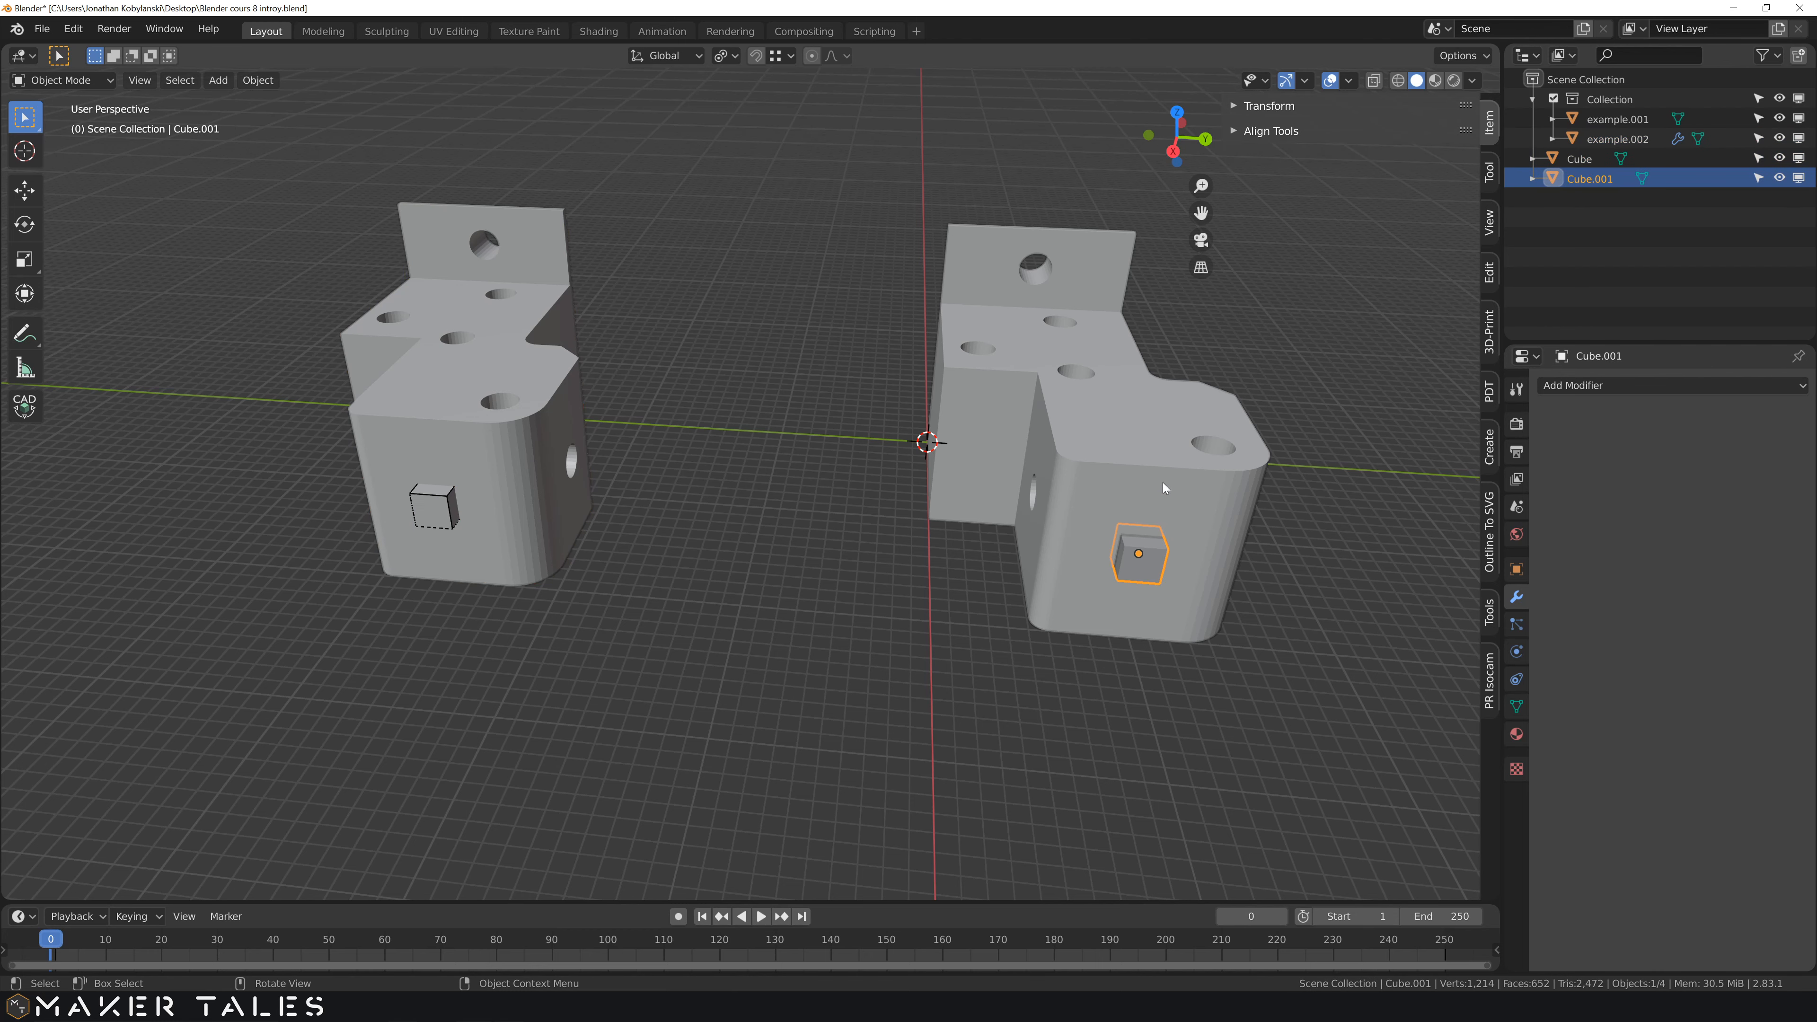
left_click(1157, 464, "shift")
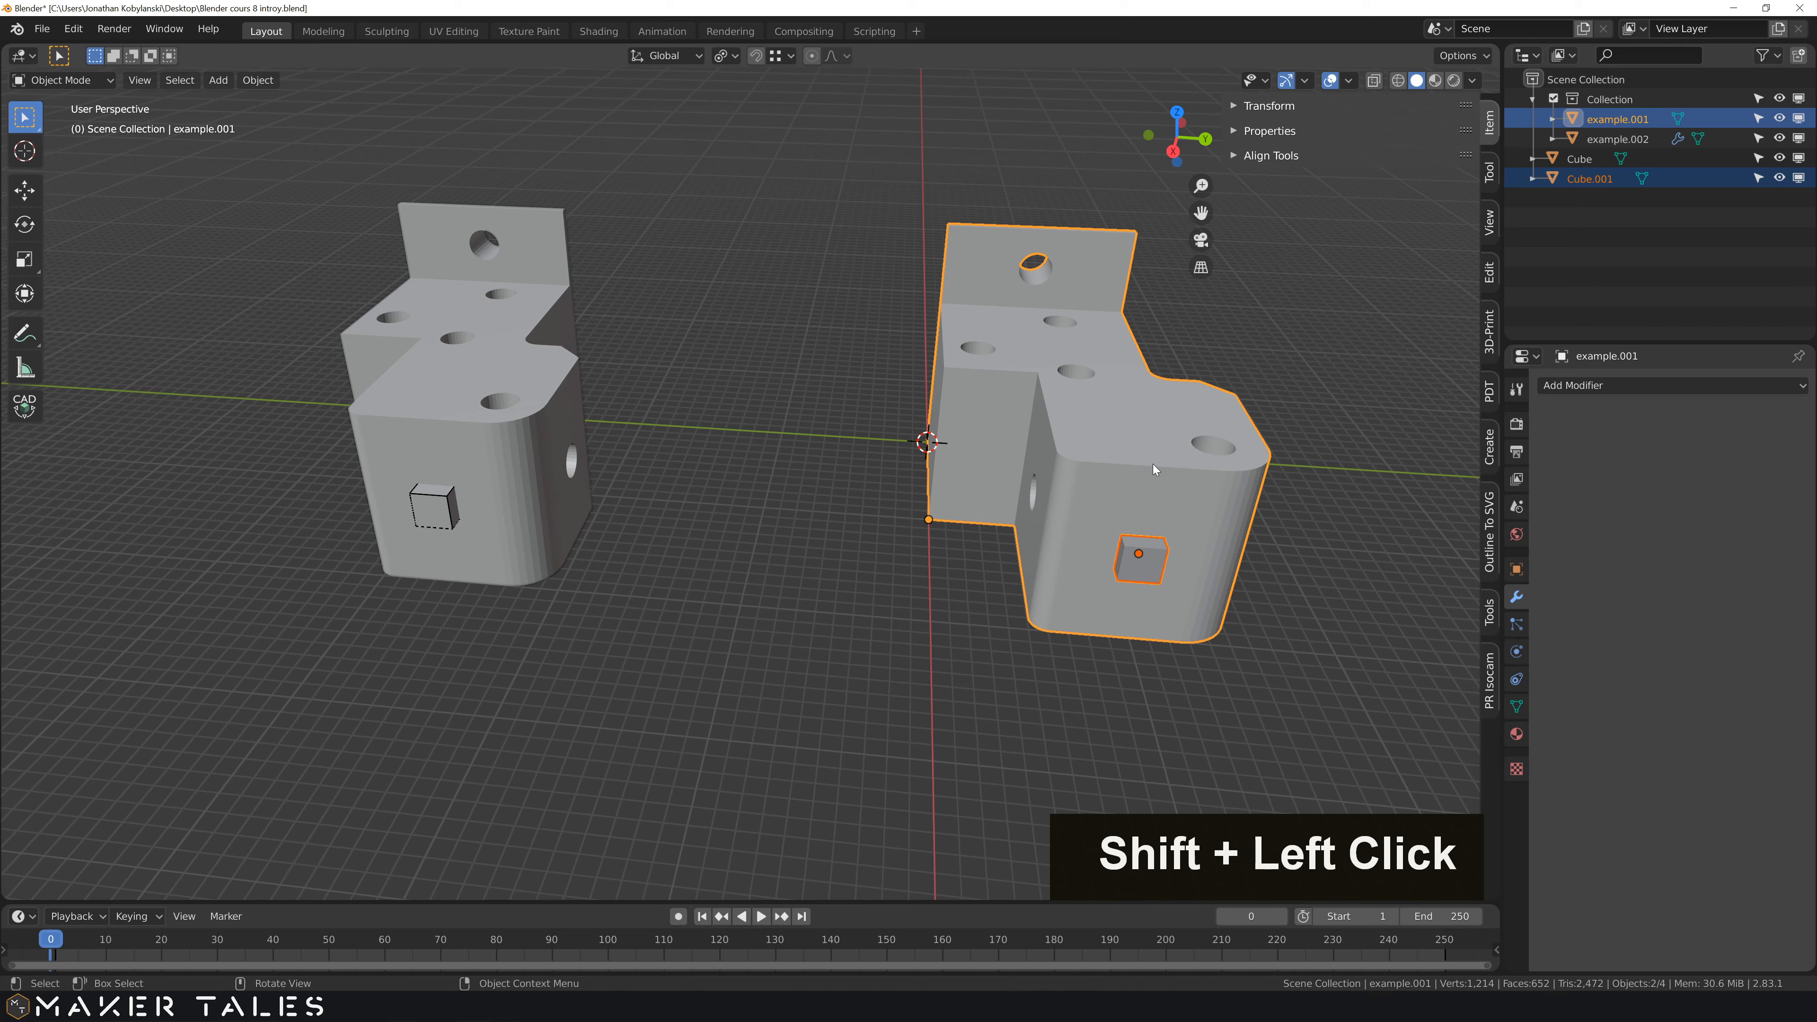
key("ctrl+minus")
left_click(669, 621)
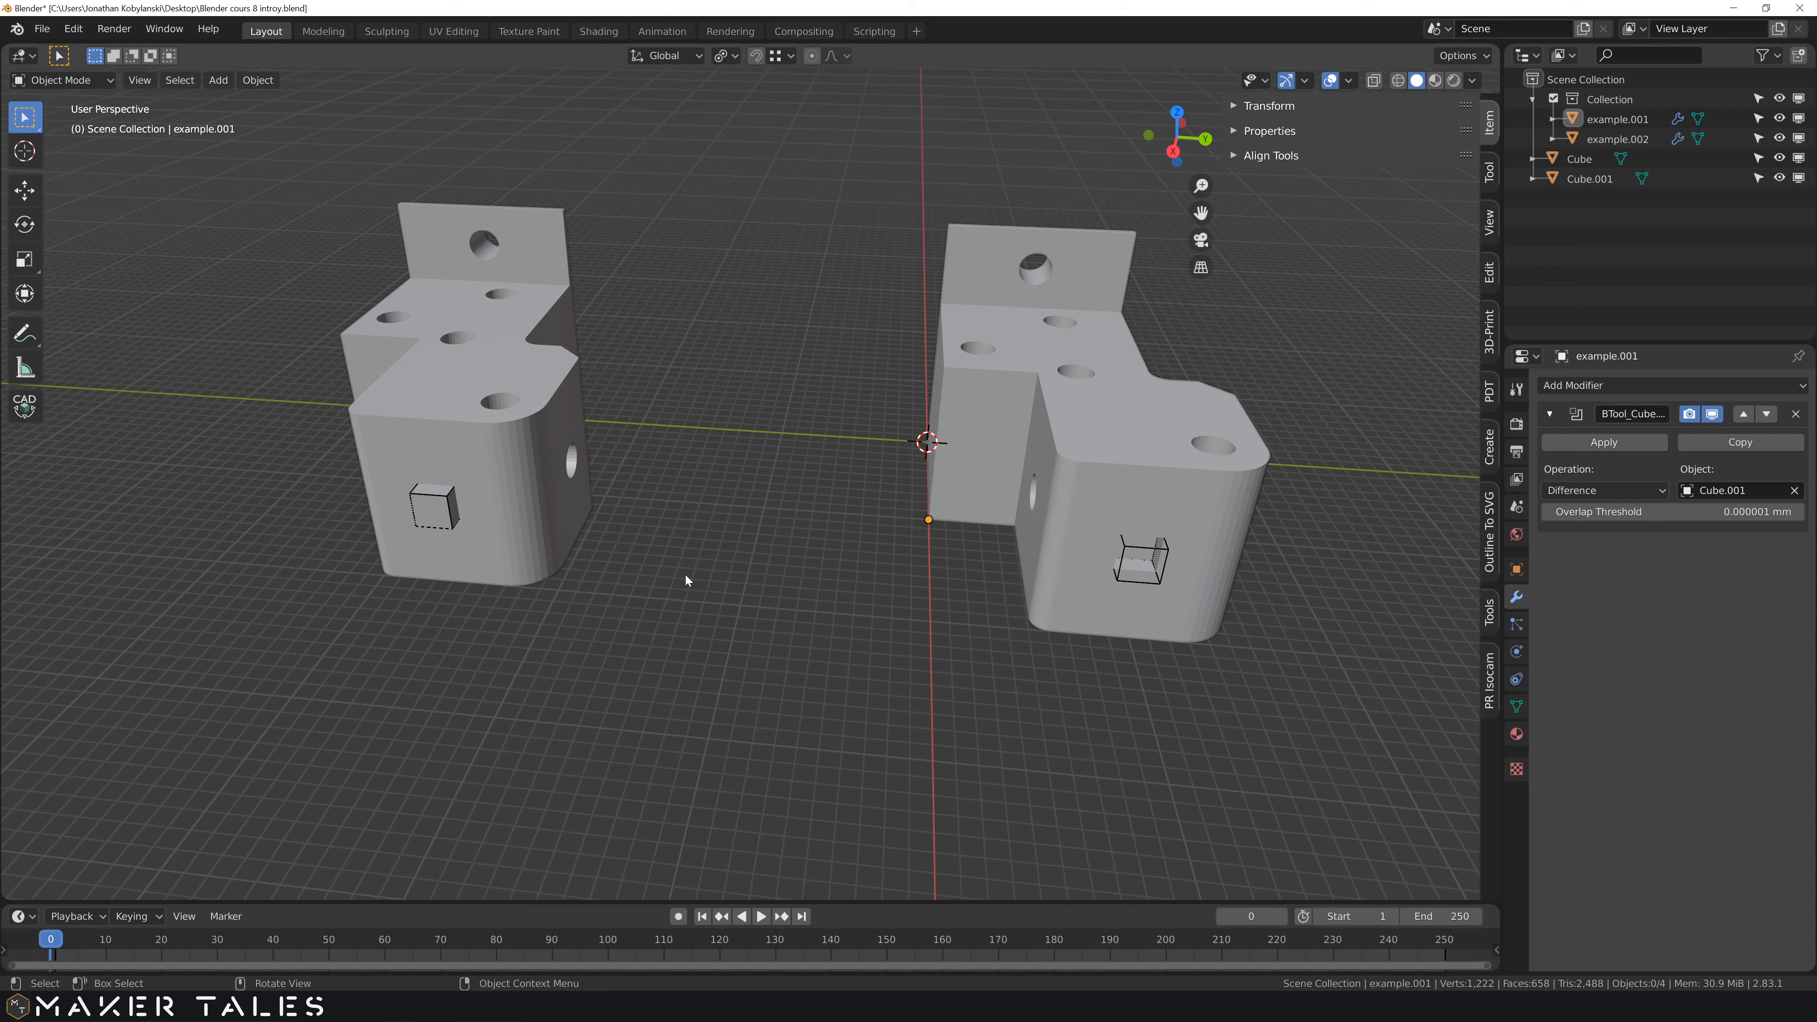
- In Edit Mode on the original cube, extrude its top face upward about 2 mm and scale the new face down
mouse_move(734, 607)
middle_mouse_down()
mouse_move(780, 557)
mouse_move(792, 575)
mouse_move(702, 606)
middle_mouse_up()
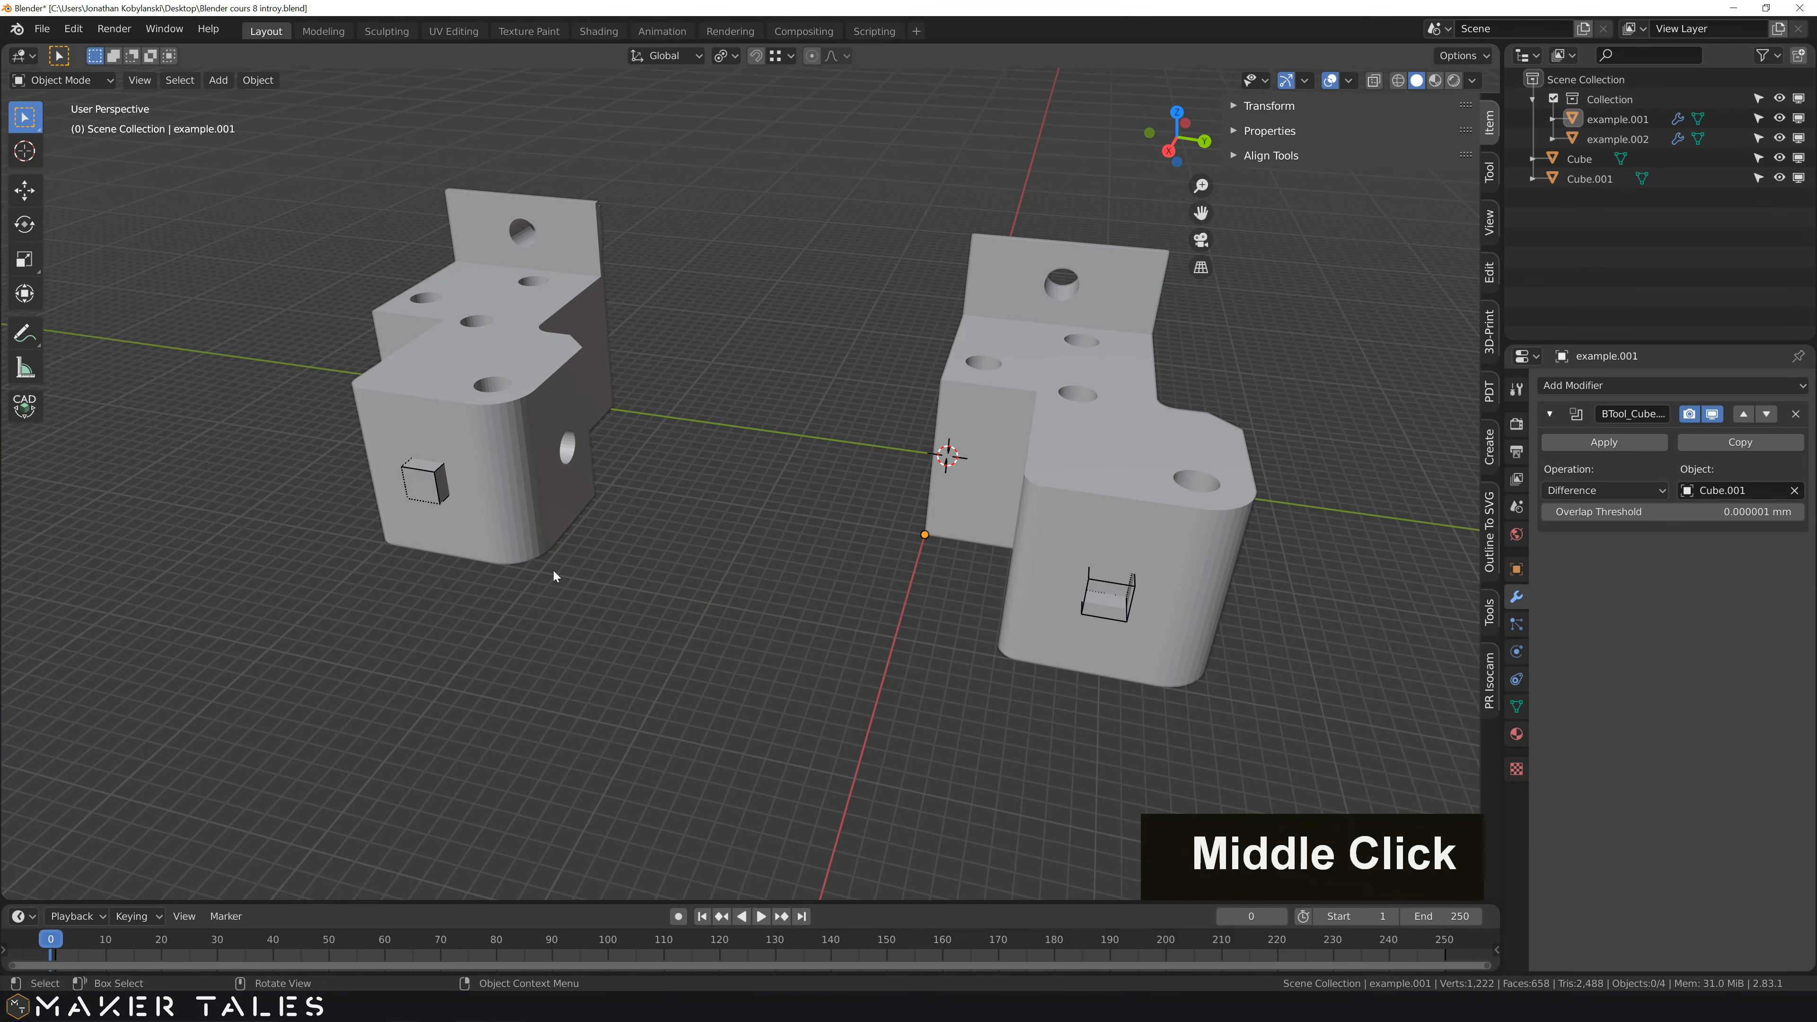
left_click(422, 490)
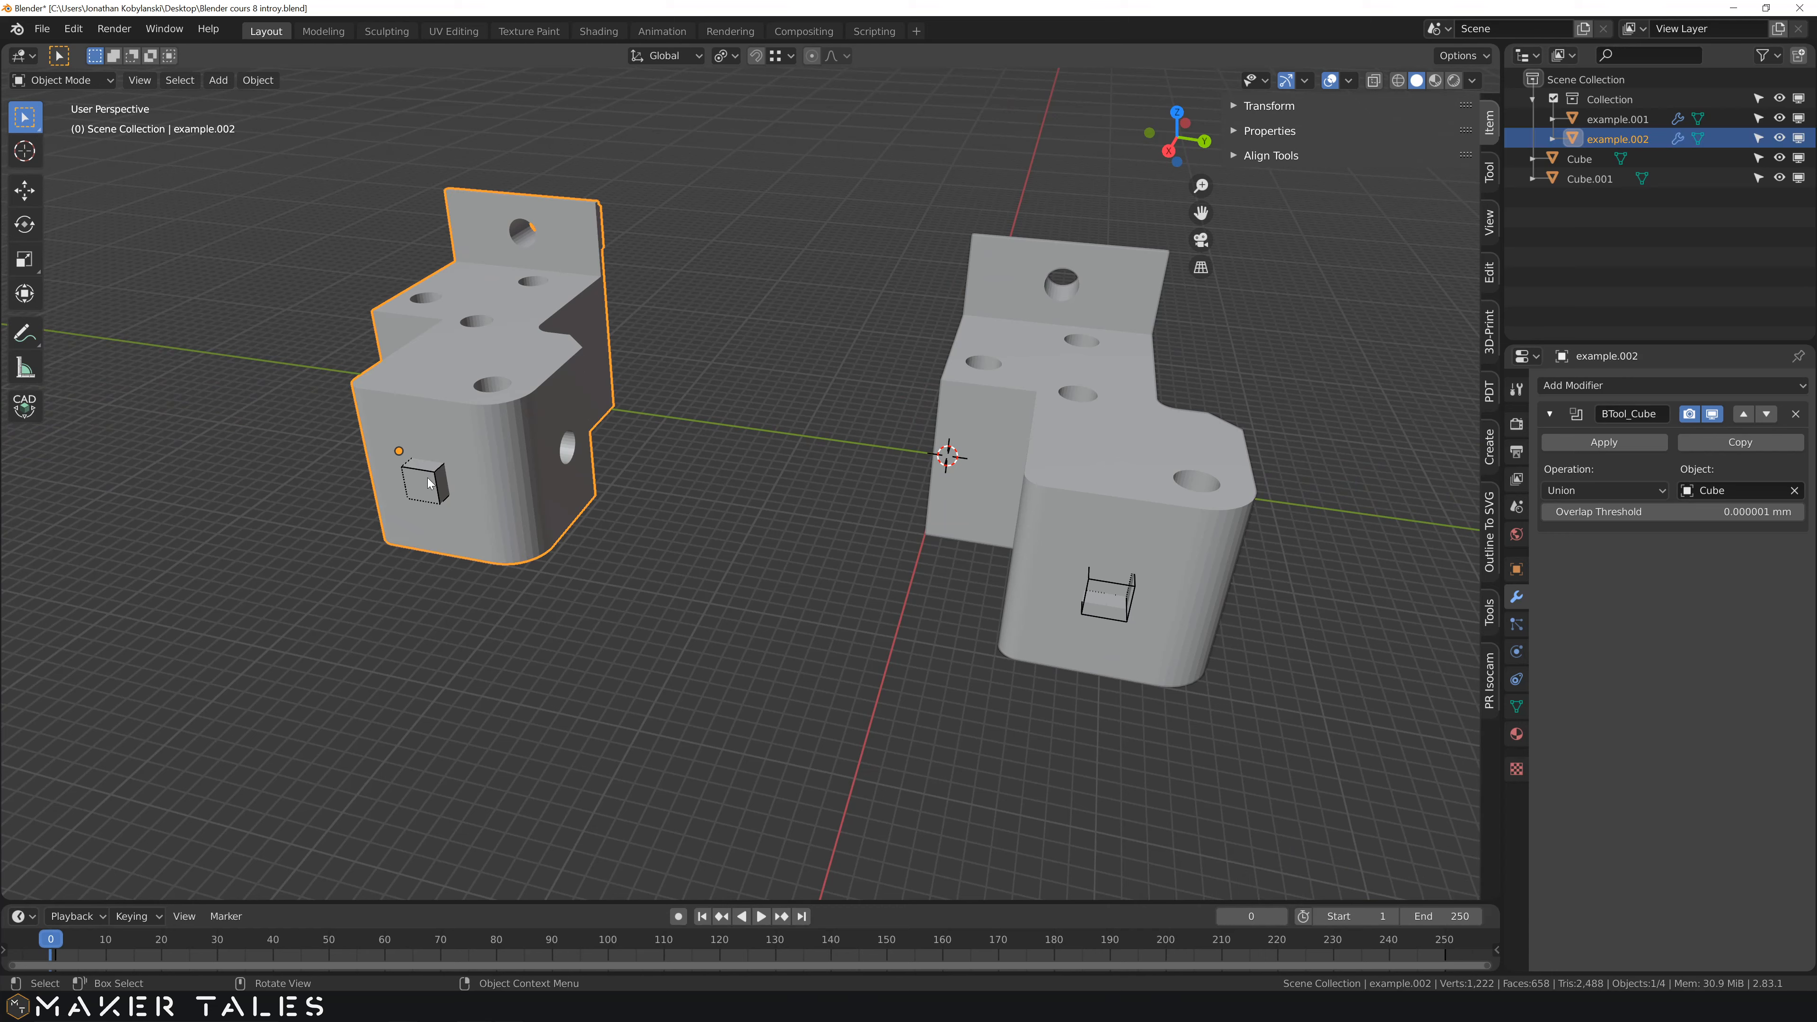
left_click(427, 476)
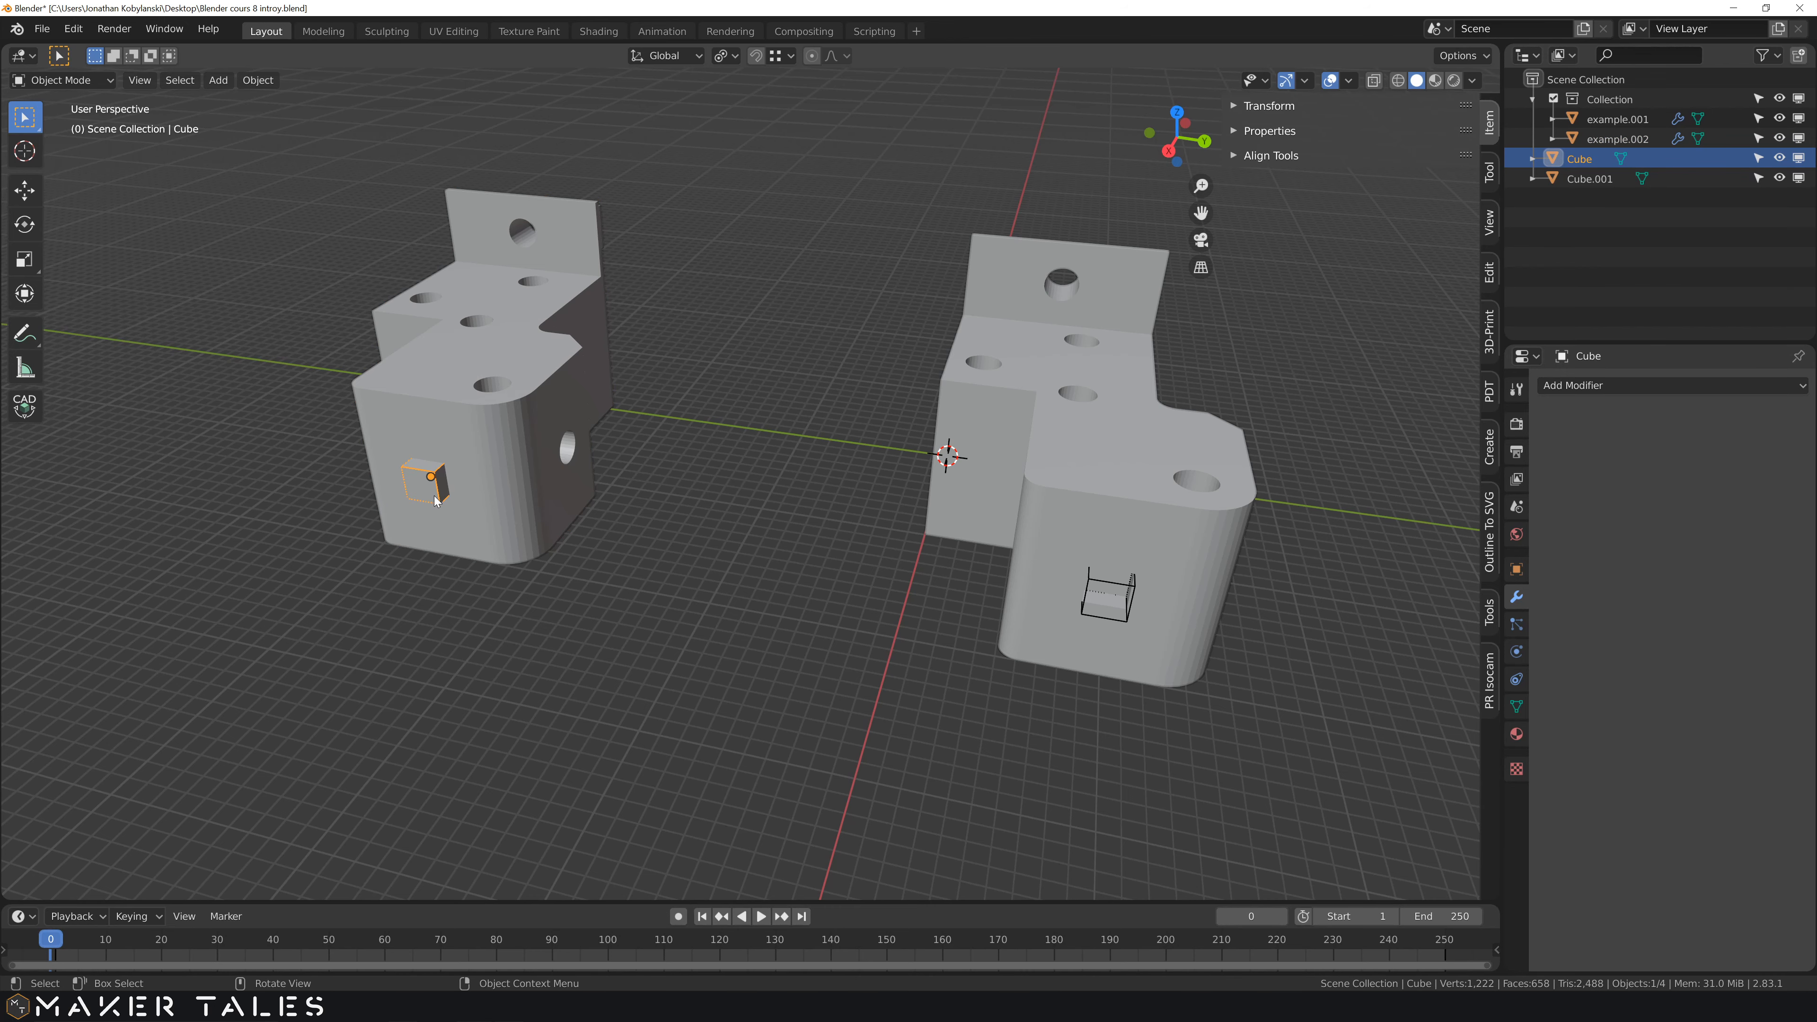
middle_click_drag(439, 494, 432, 491)
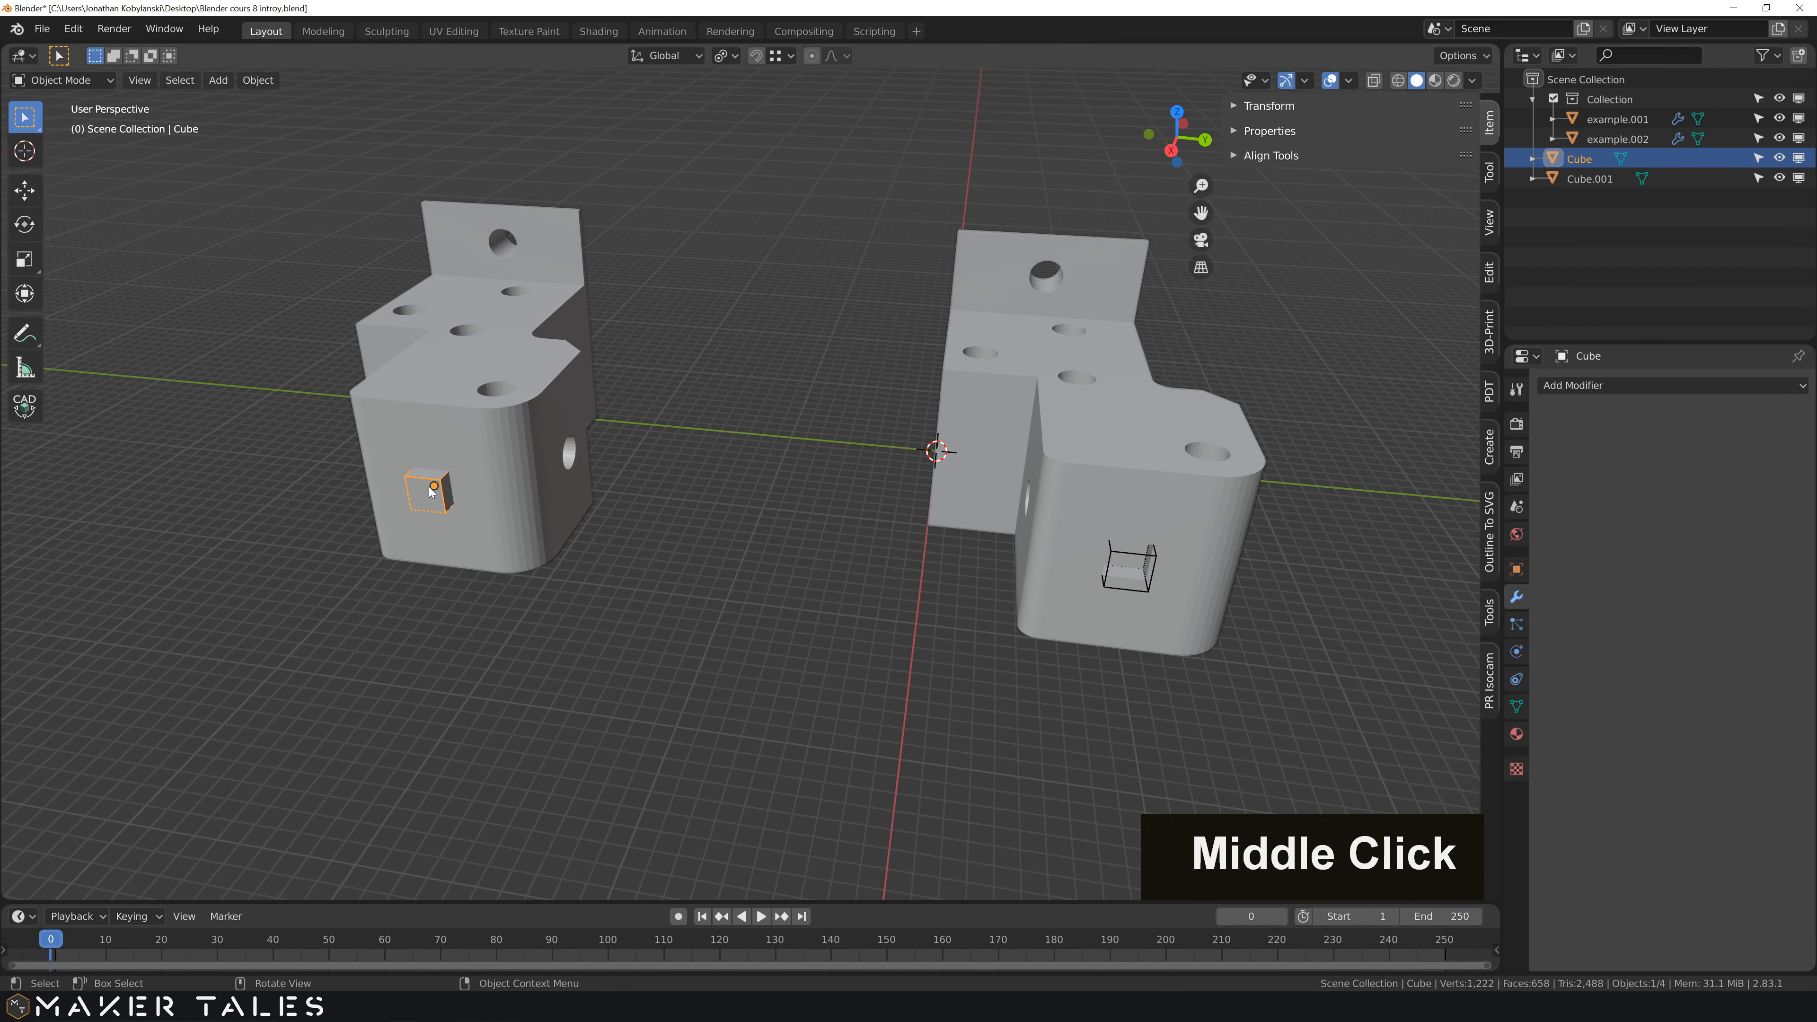
key("Tab")
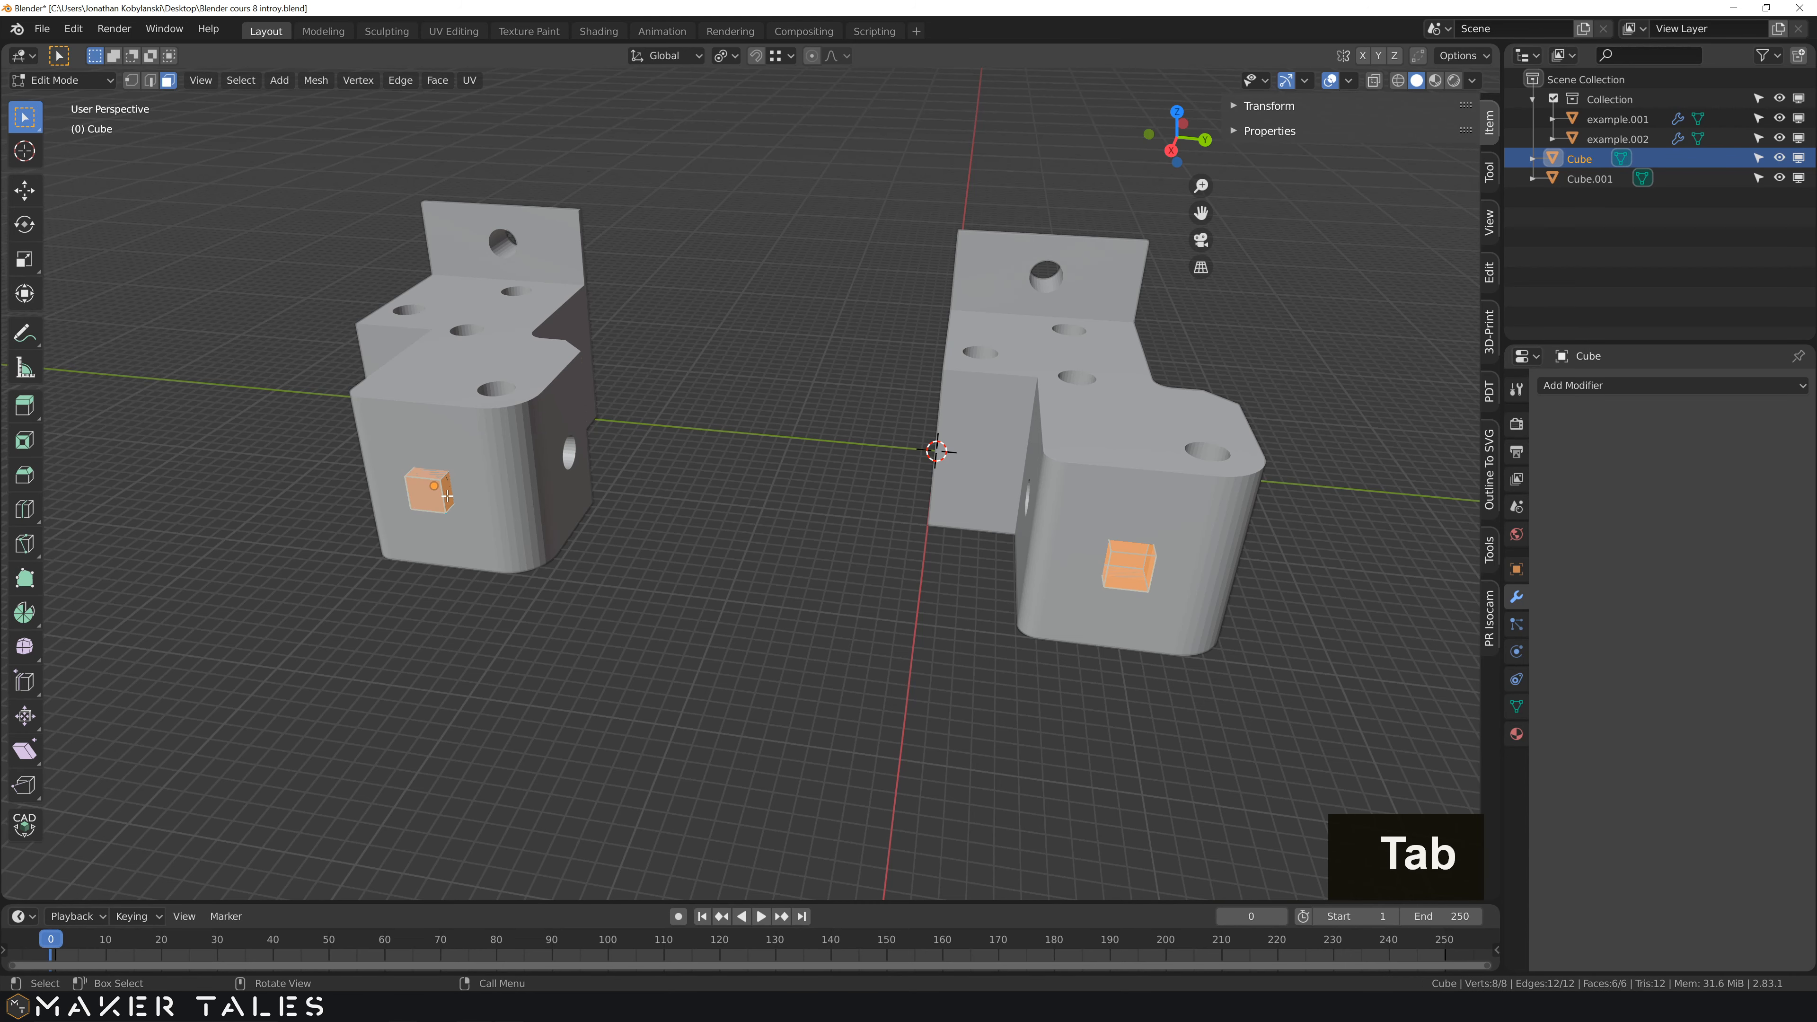
left_click(432, 473)
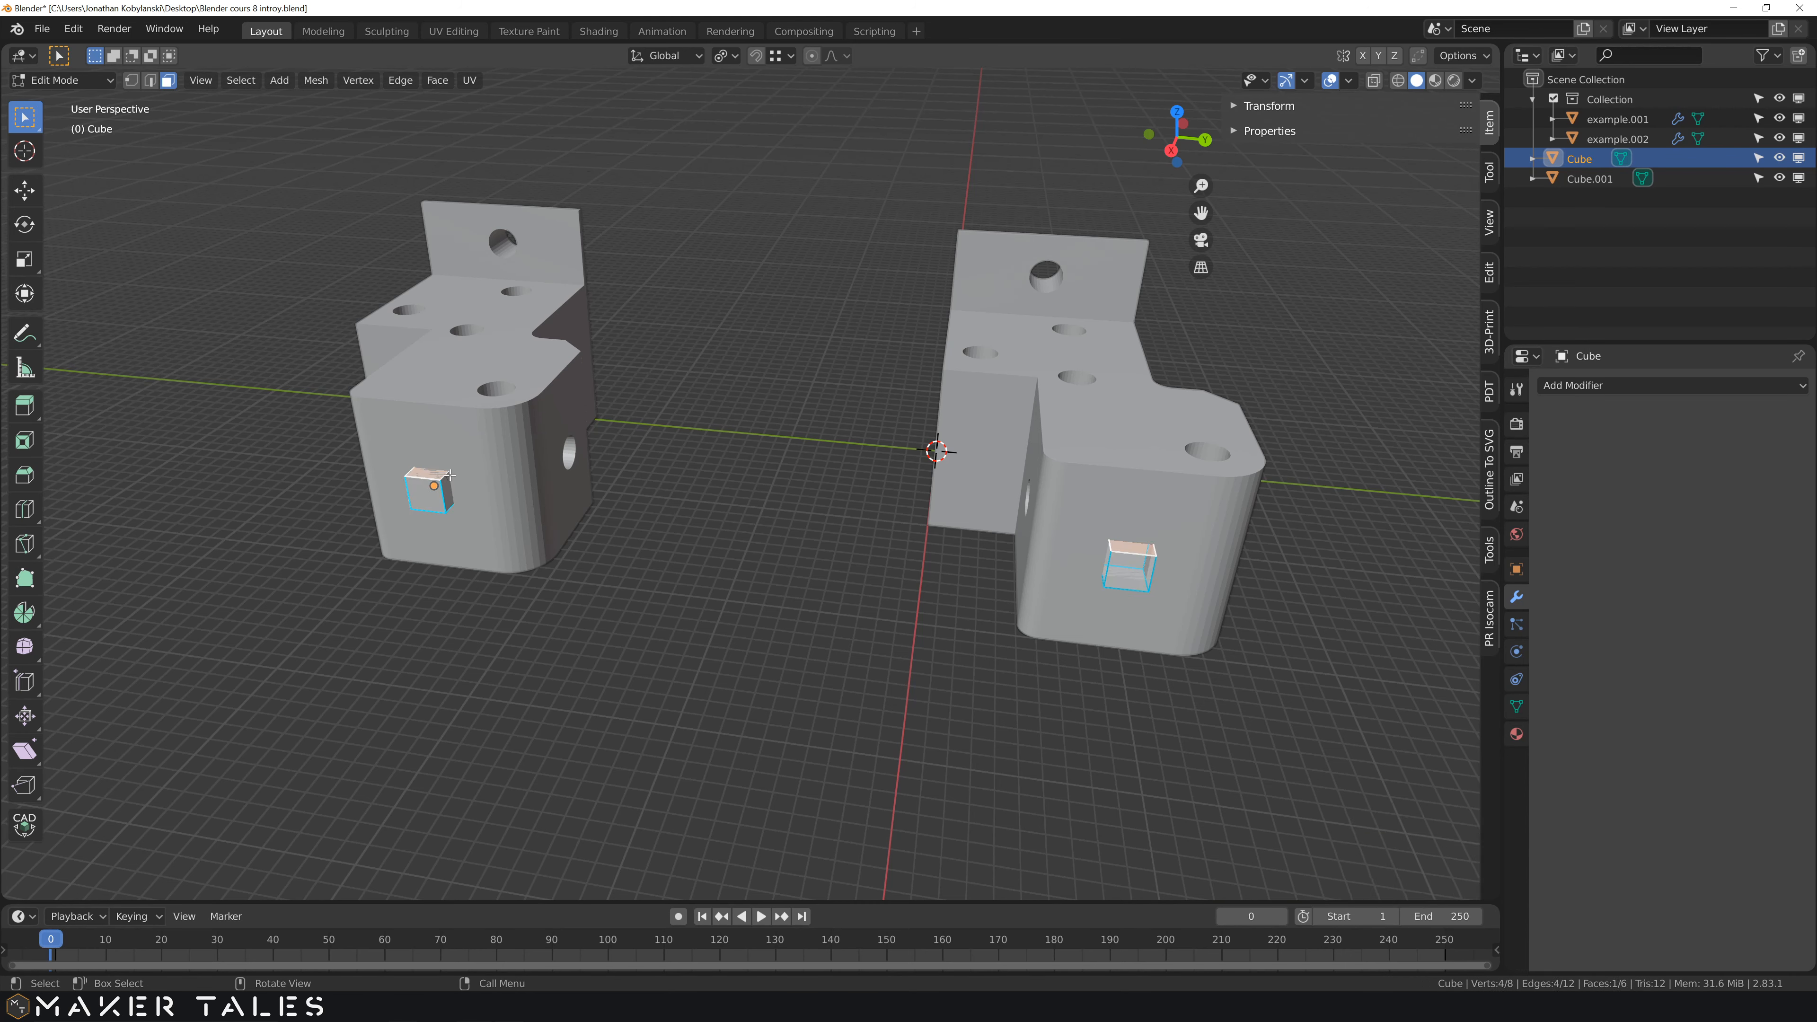
key("e")
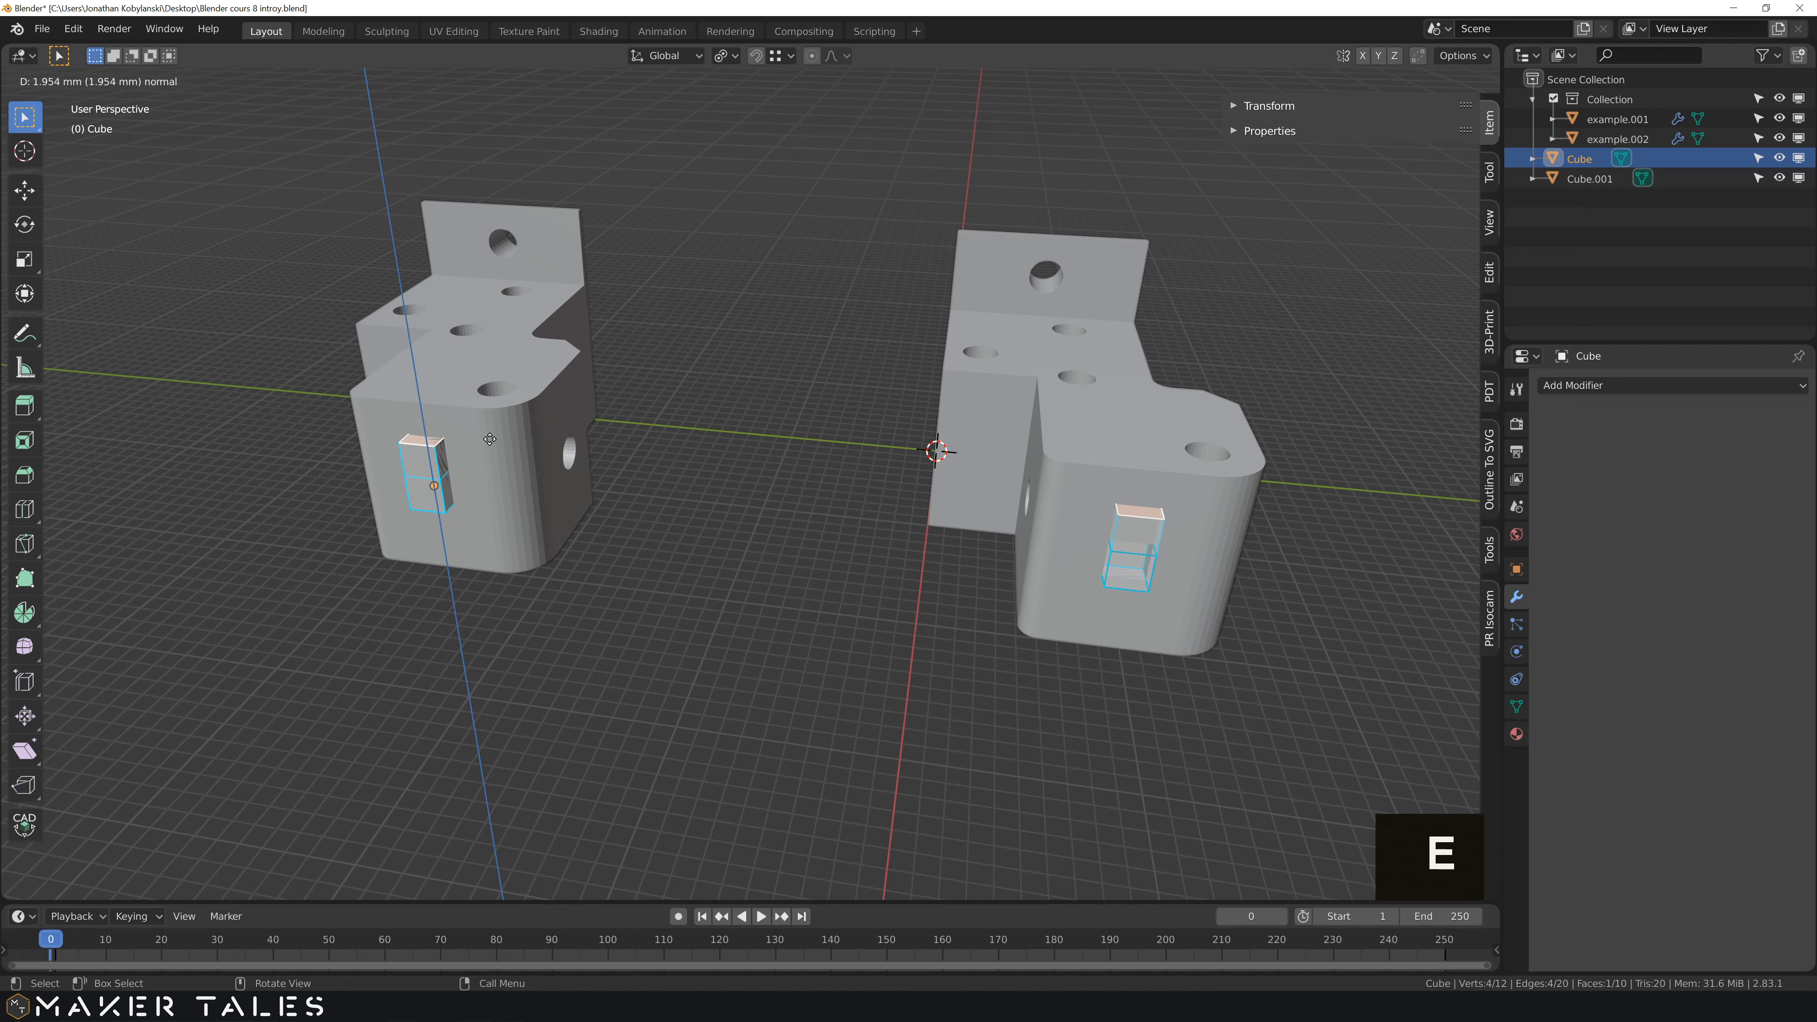
left_click(489, 437)
key("s")
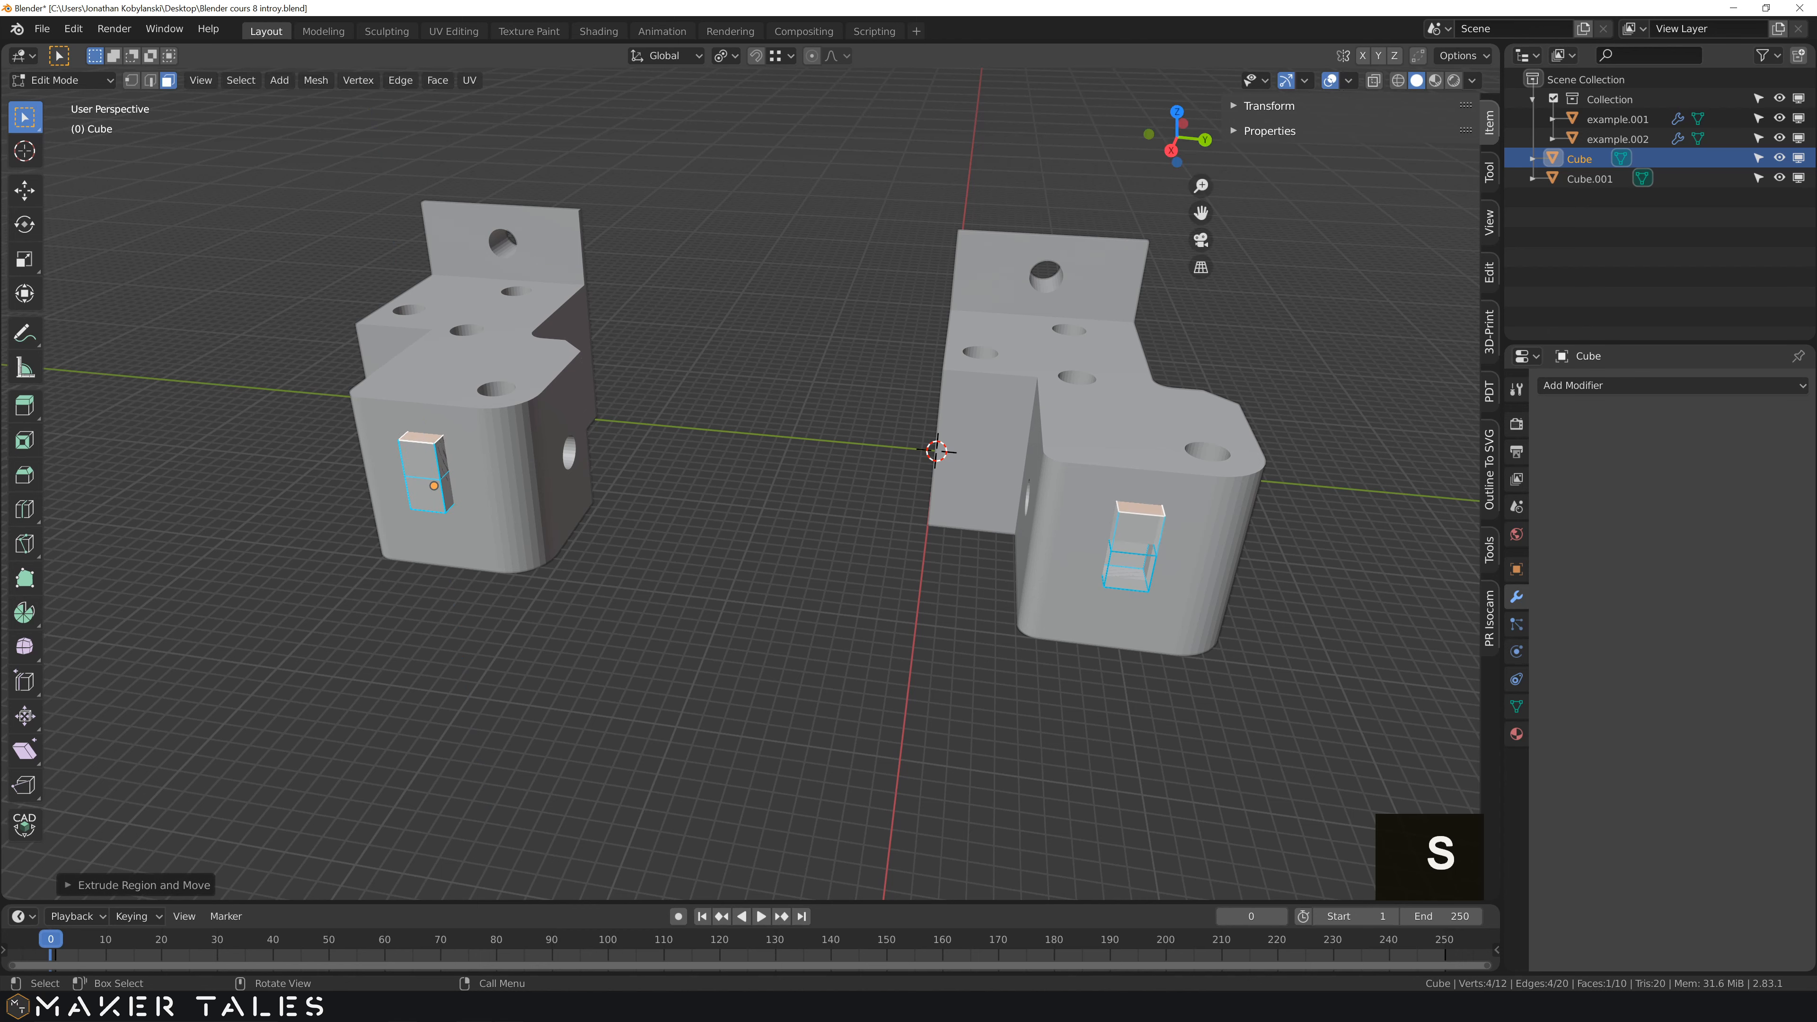
left_click(489, 437)
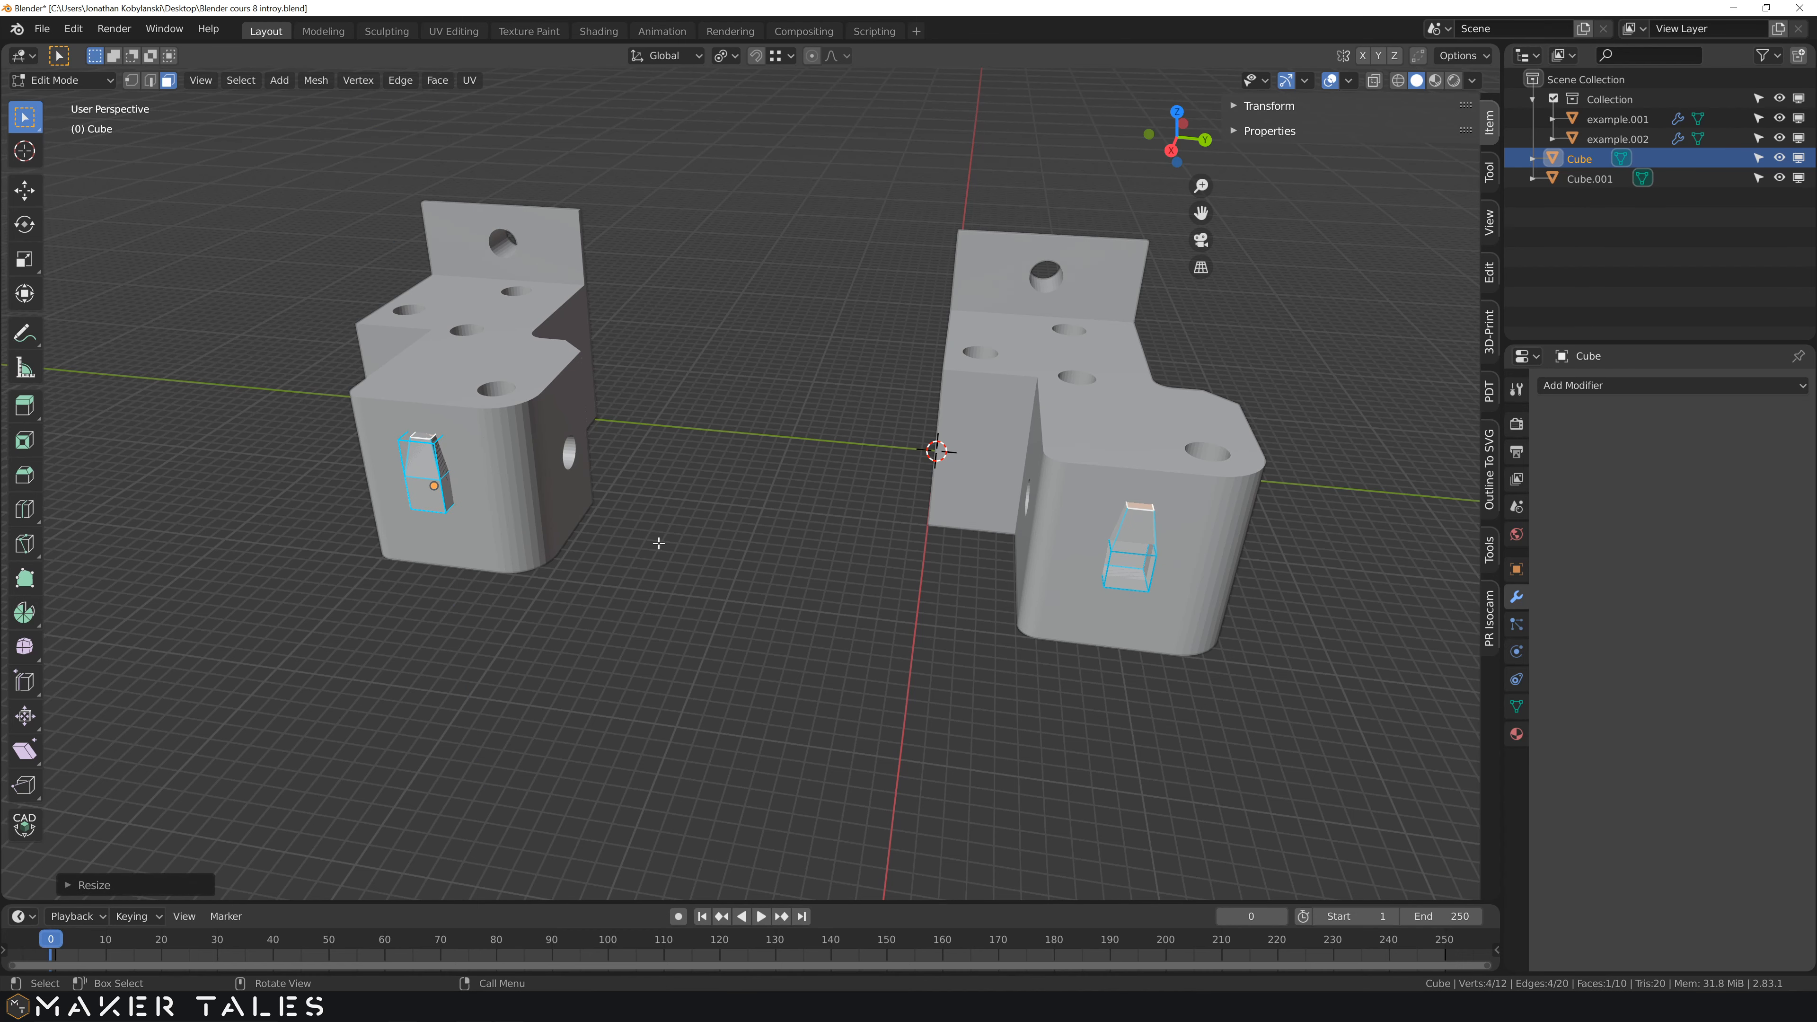
left_click(756, 600)
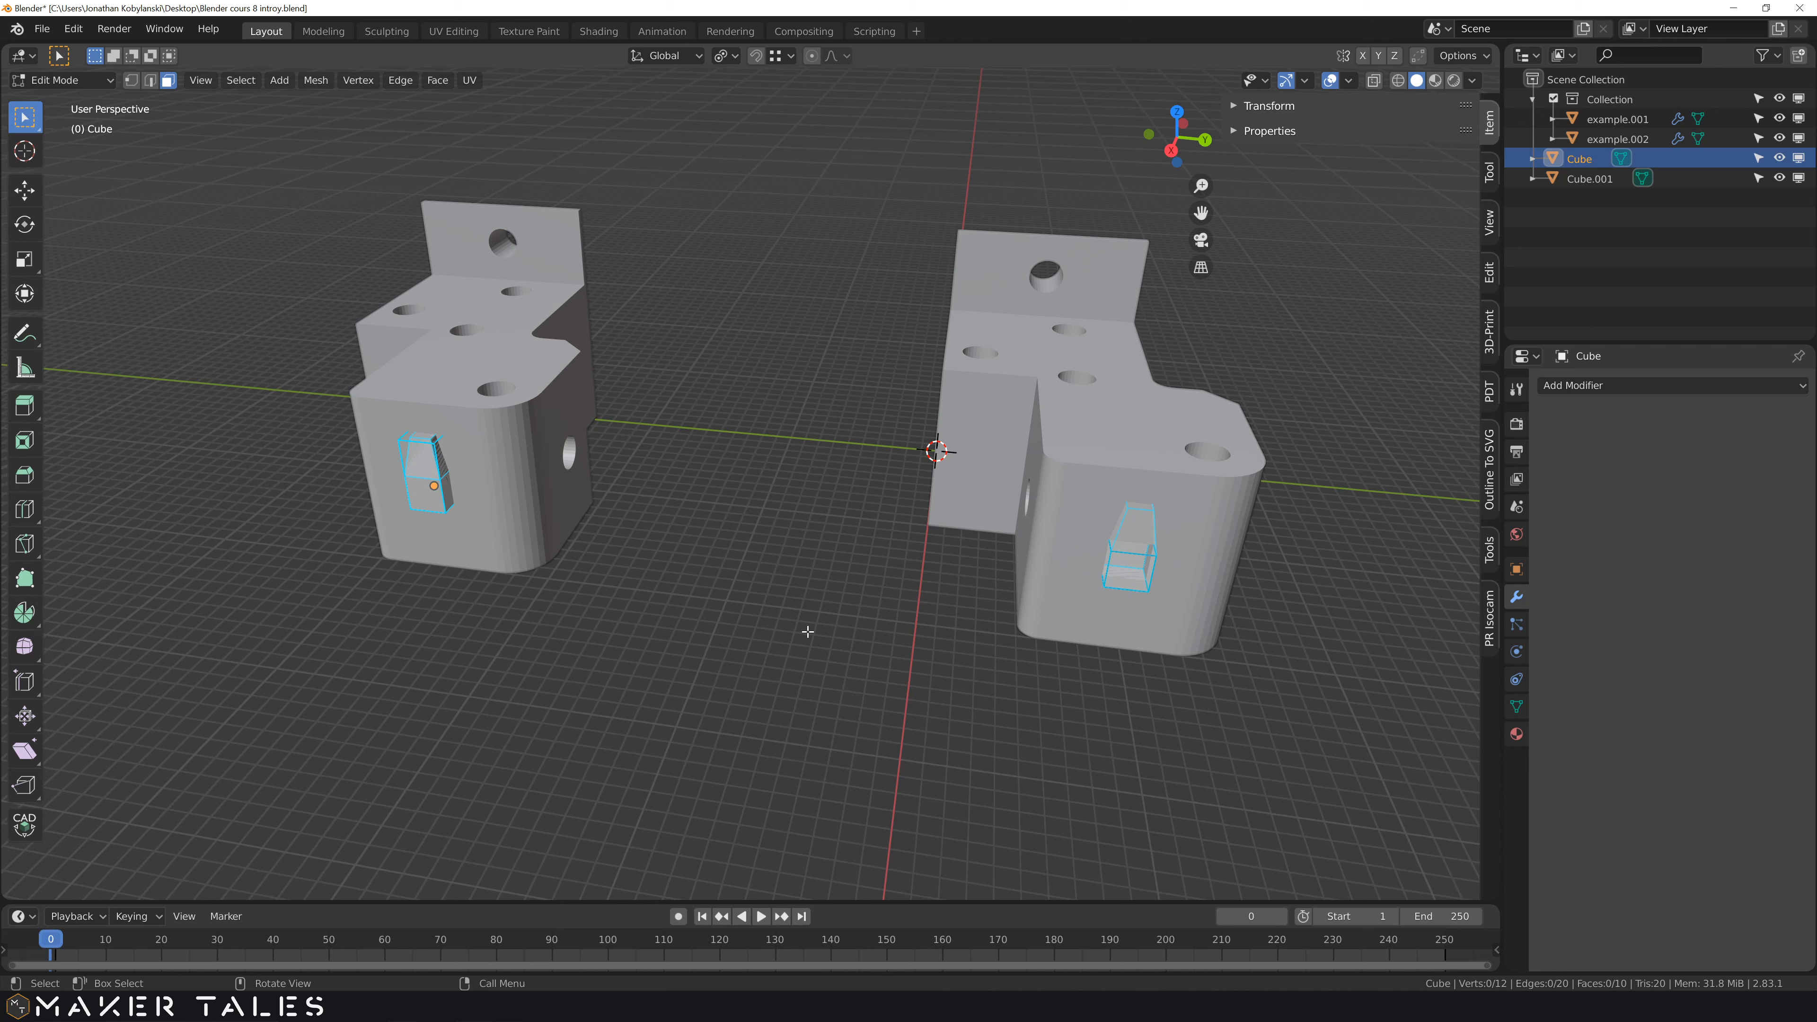
- Extrude the side face of the original cube outward, scale the new end face down slightly, and clear the face selection
left_click(451, 498)
key("e")
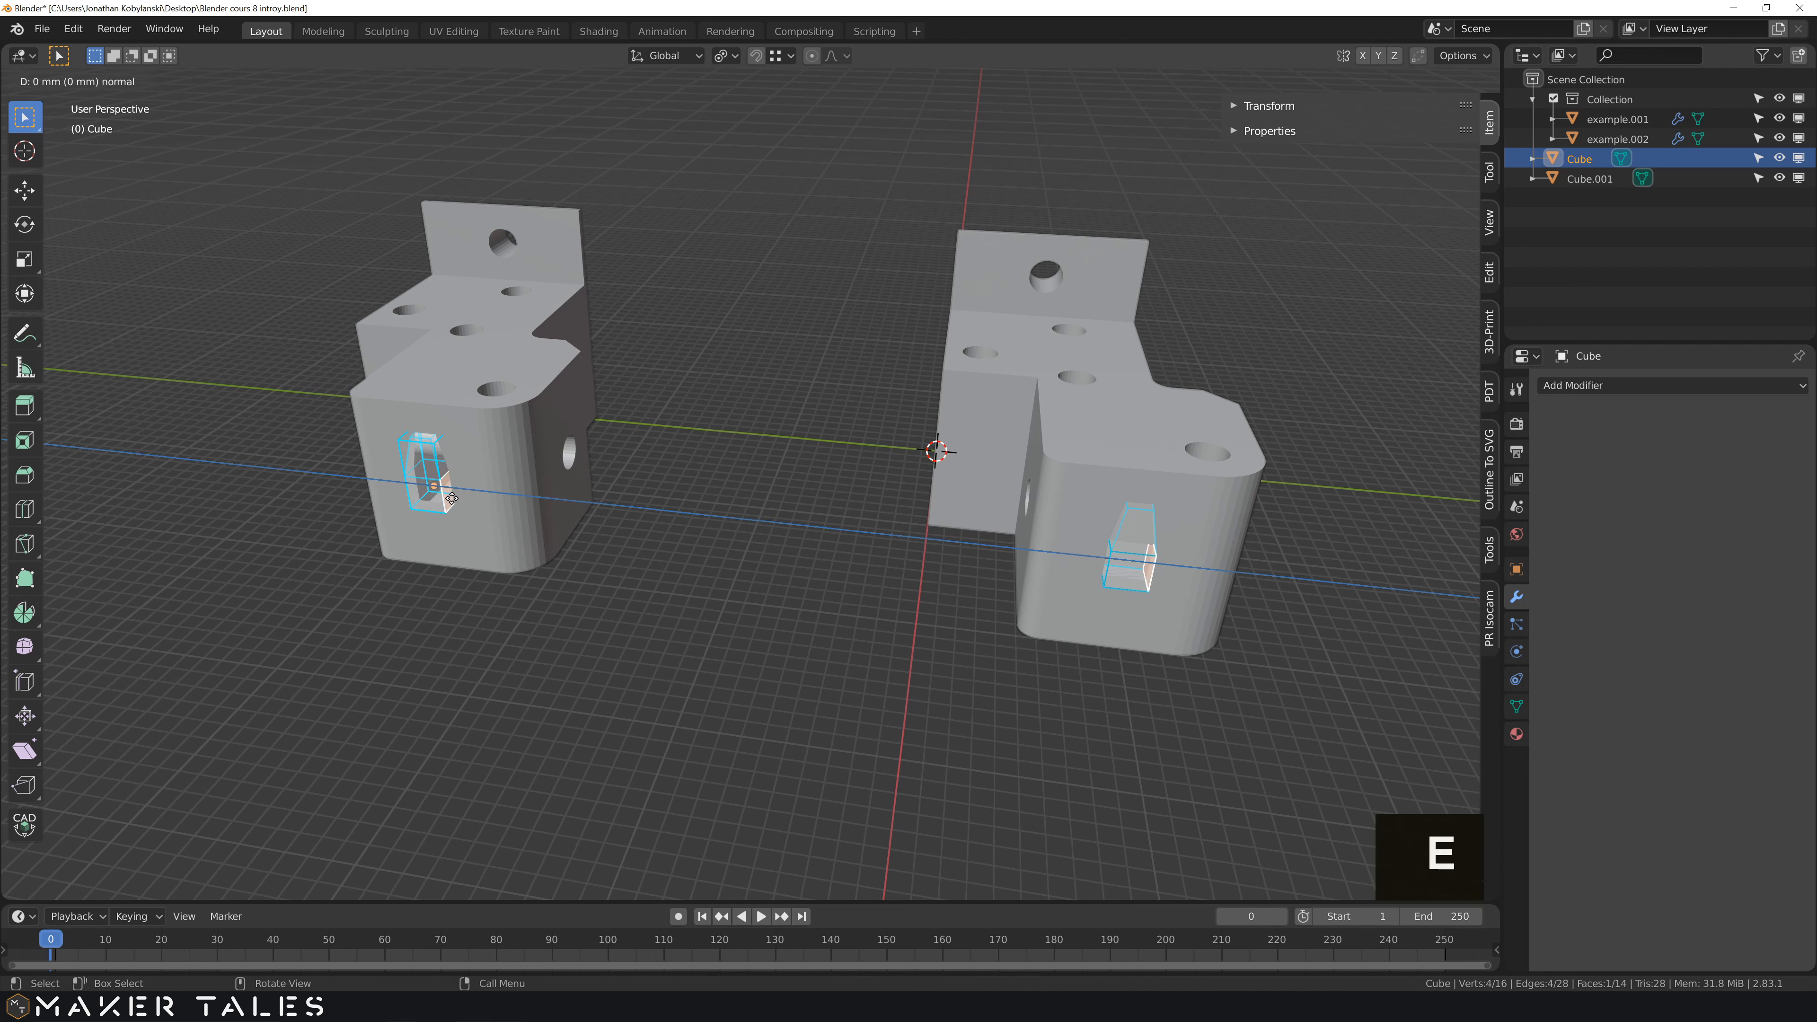
left_click(480, 501)
key("s")
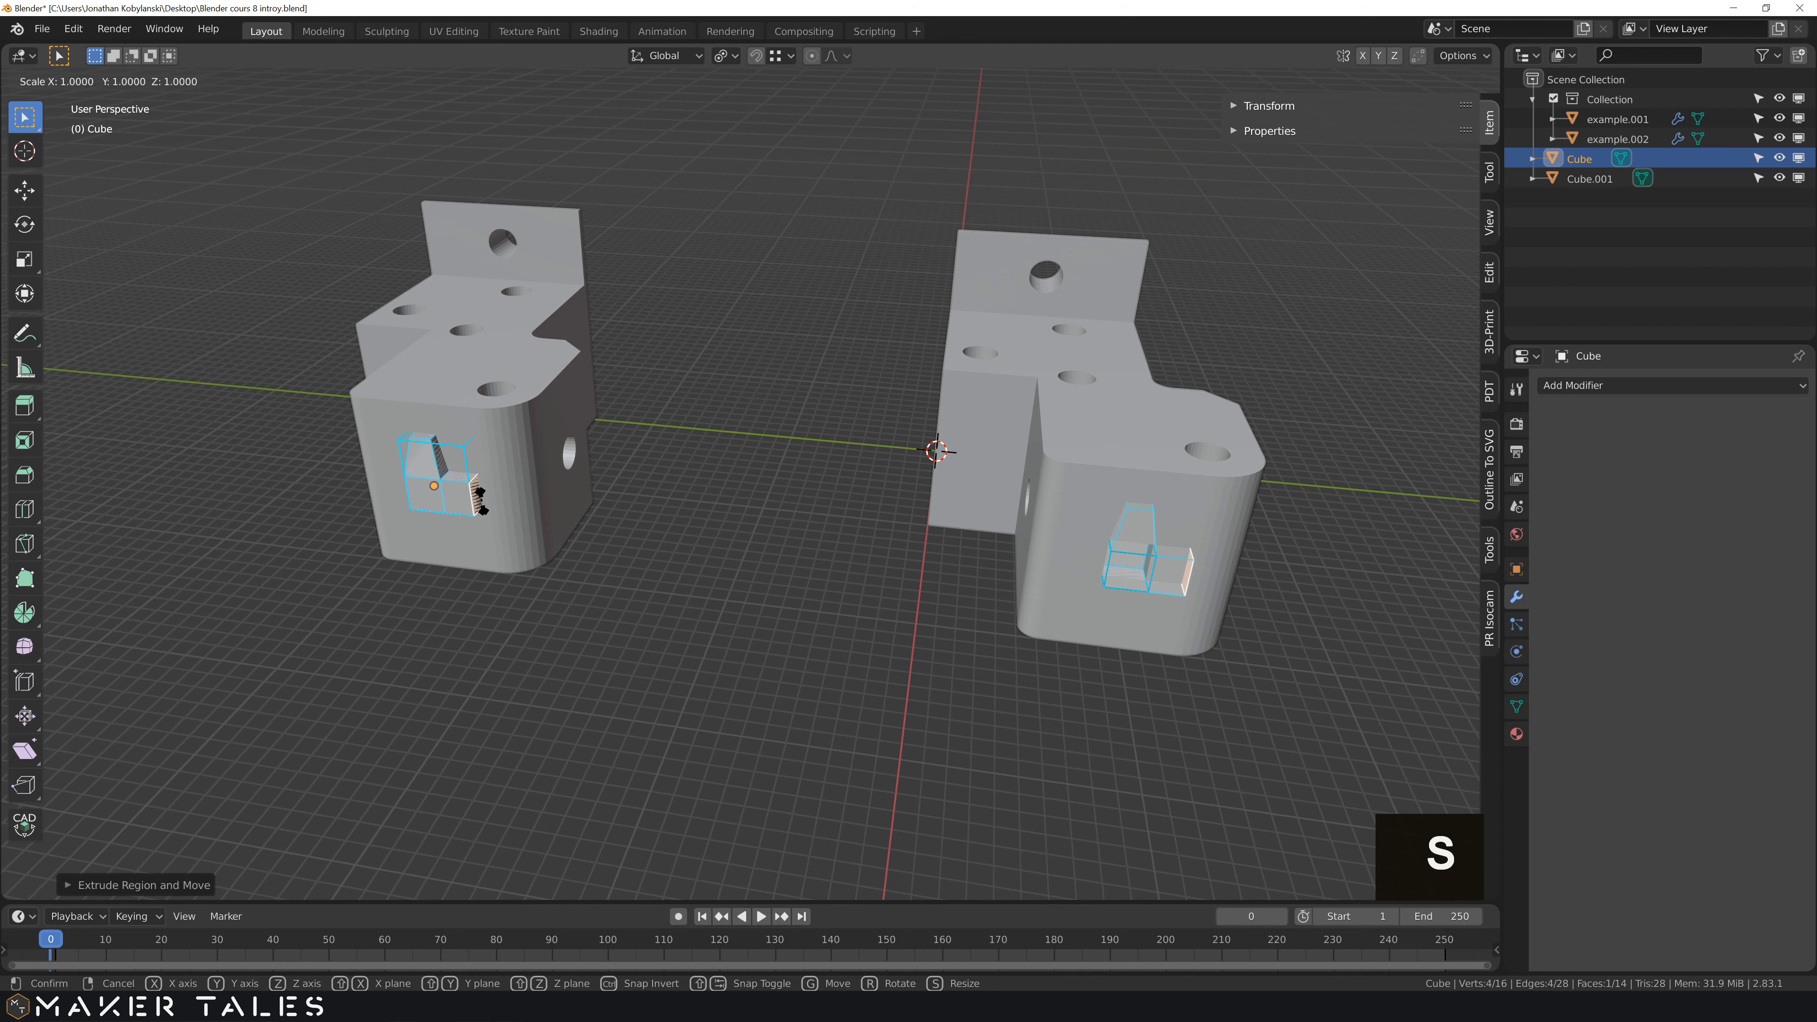
left_click(482, 500)
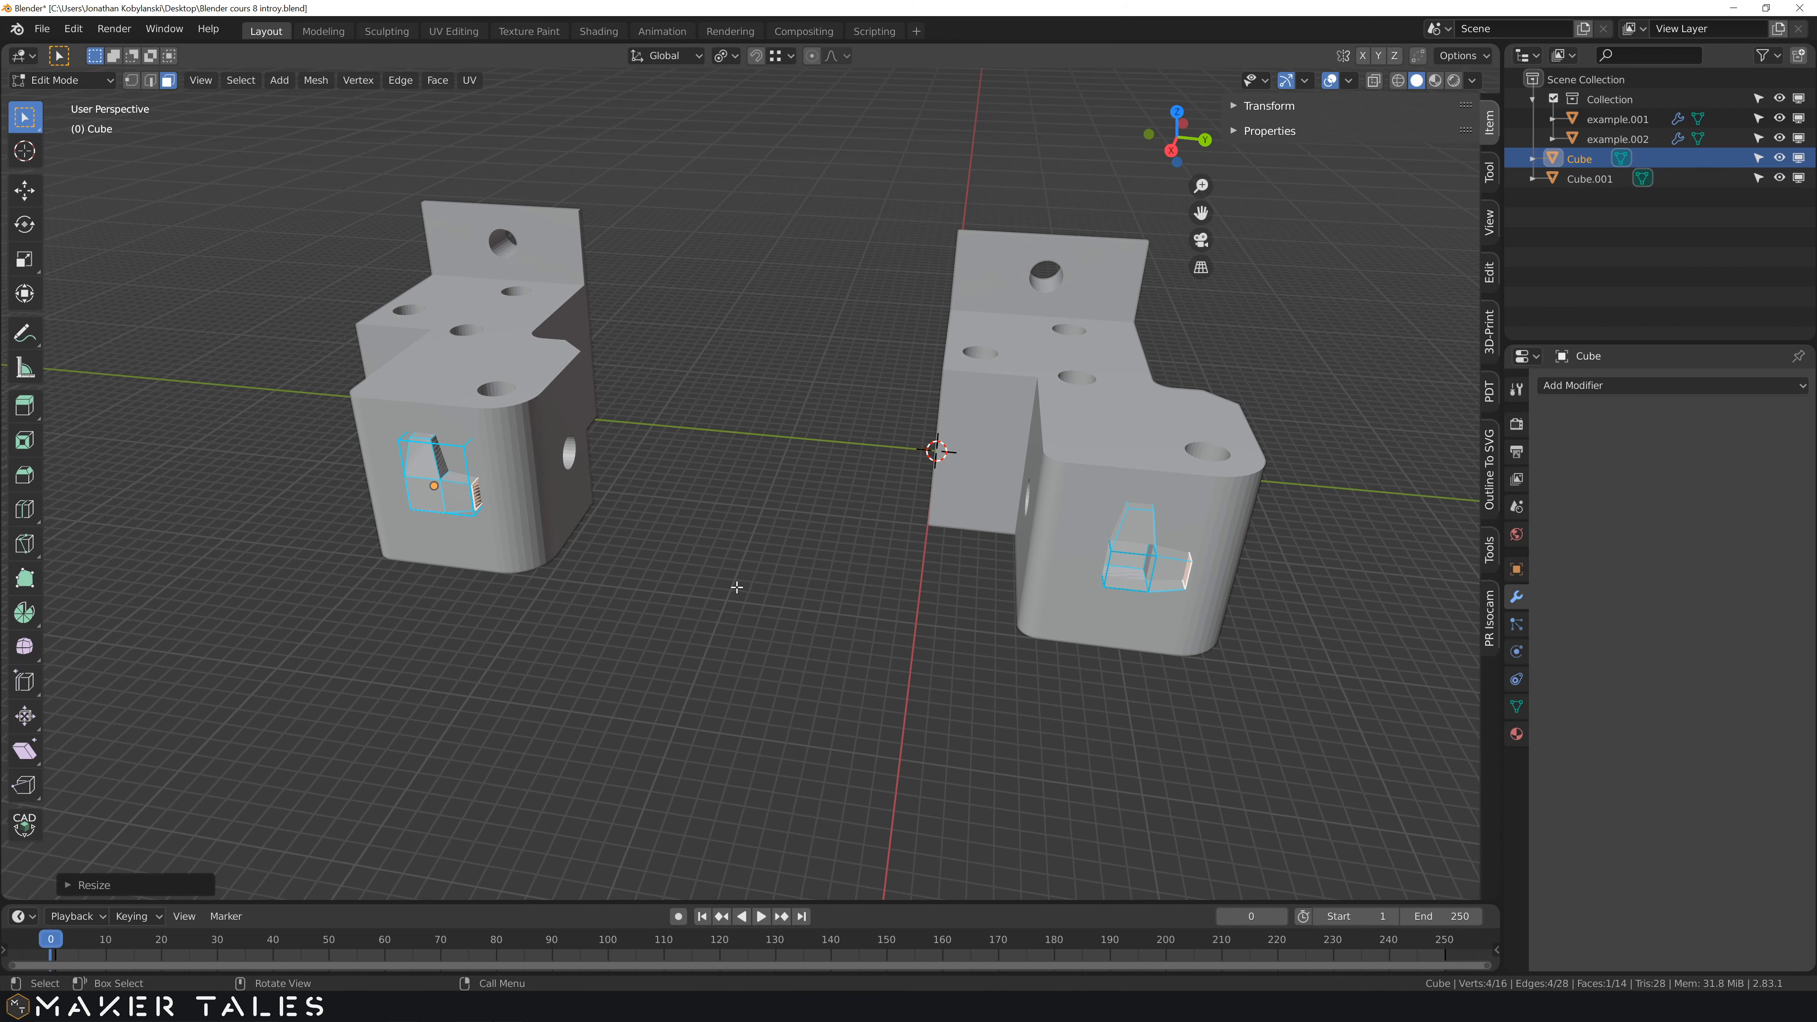
left_click(738, 588)
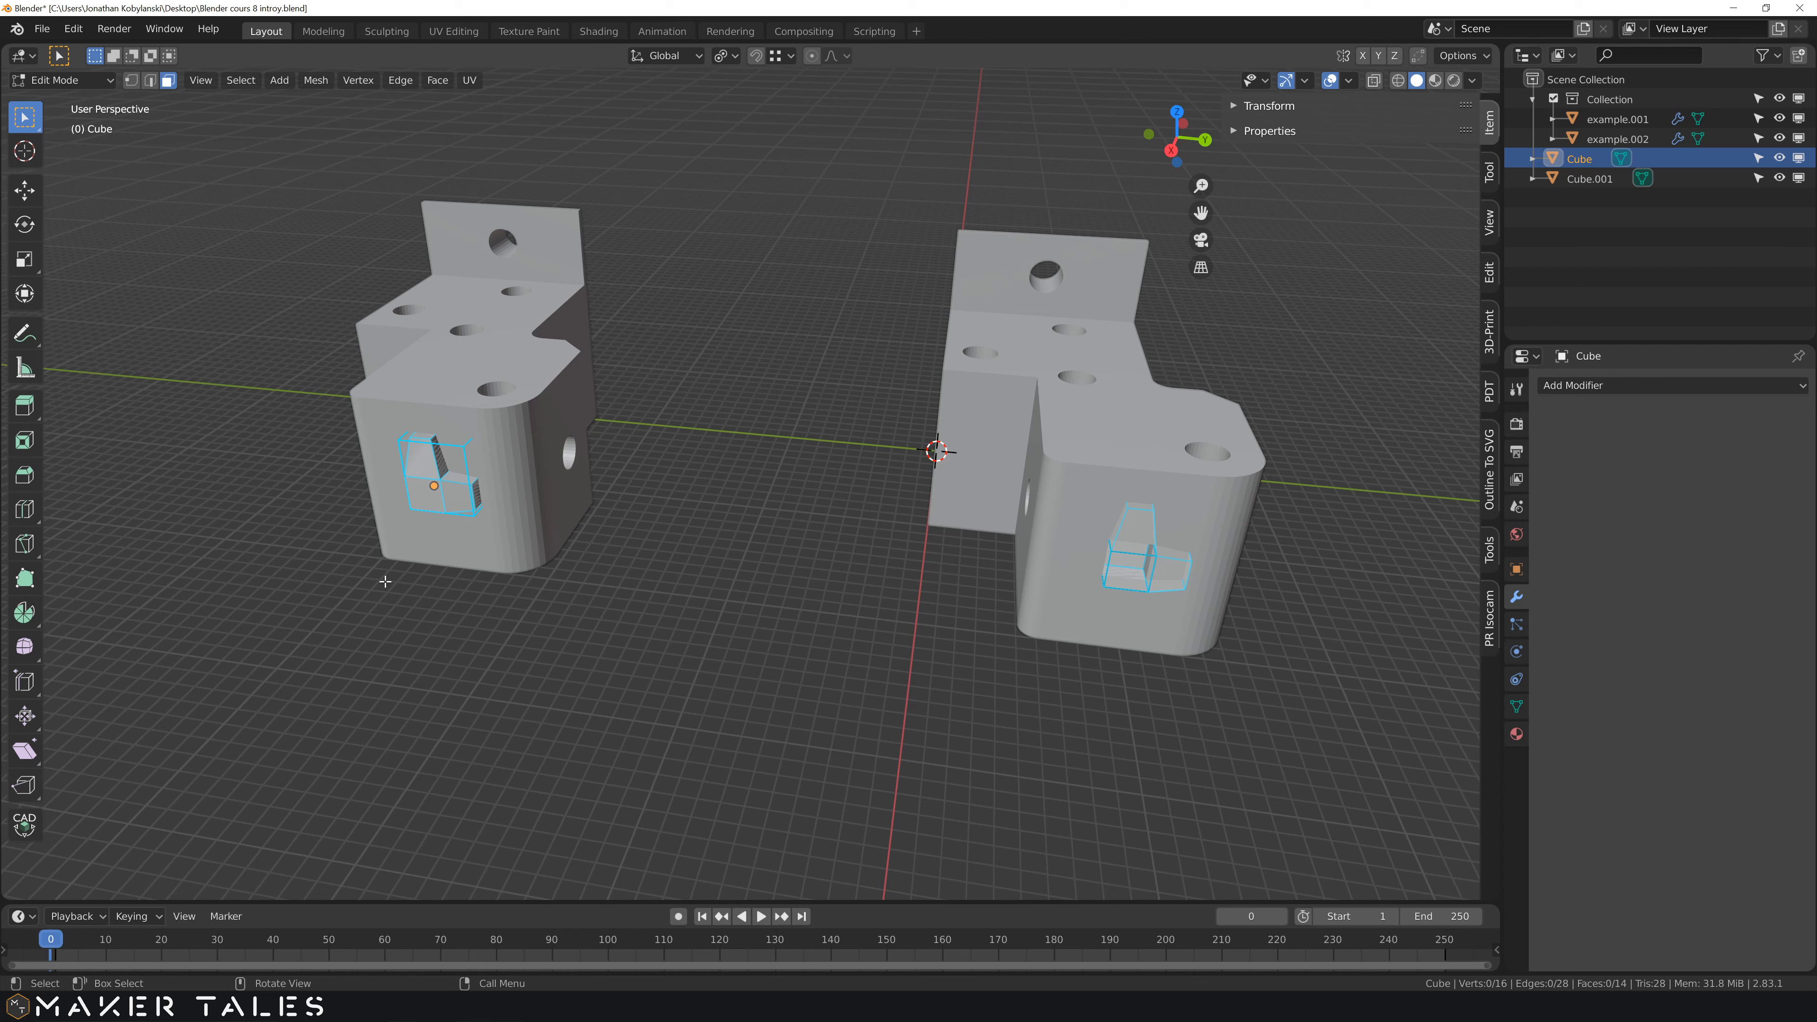
- Return to Object Mode, rotate the original cube 180 degrees about the global Z axis, and deselect it
key("Tab")
left_click(442, 484)
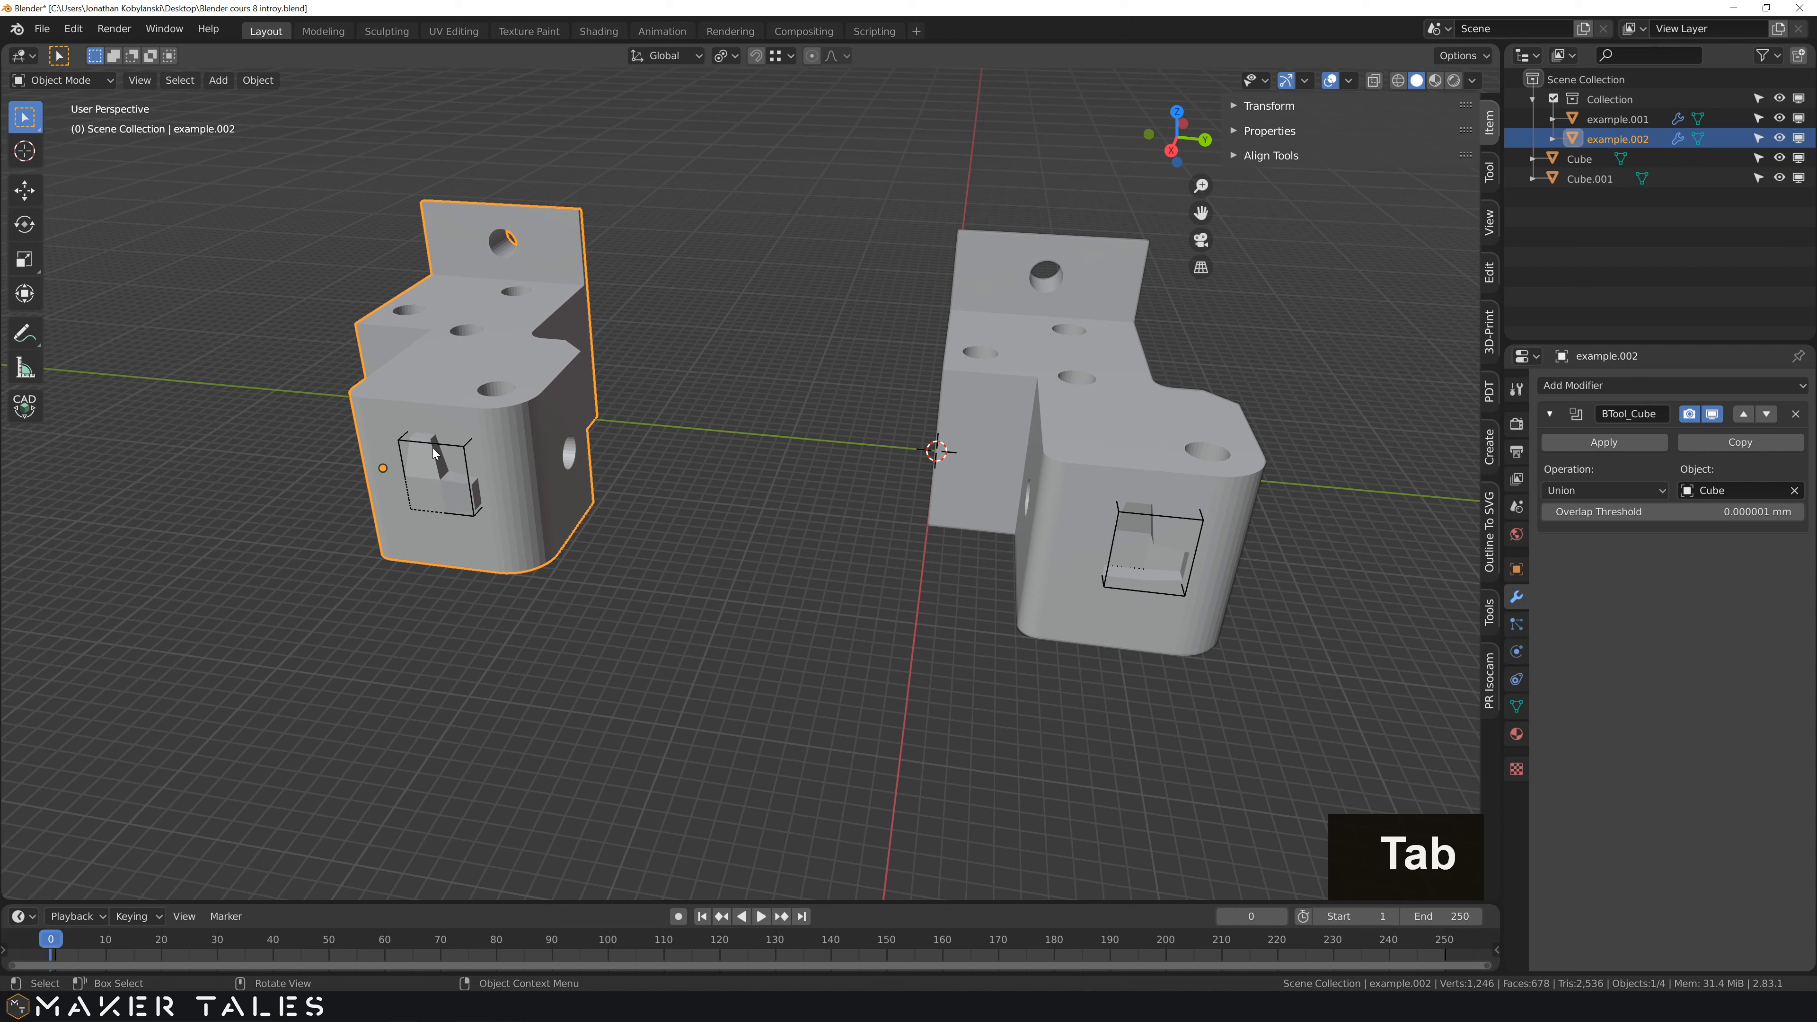
left_click(424, 471)
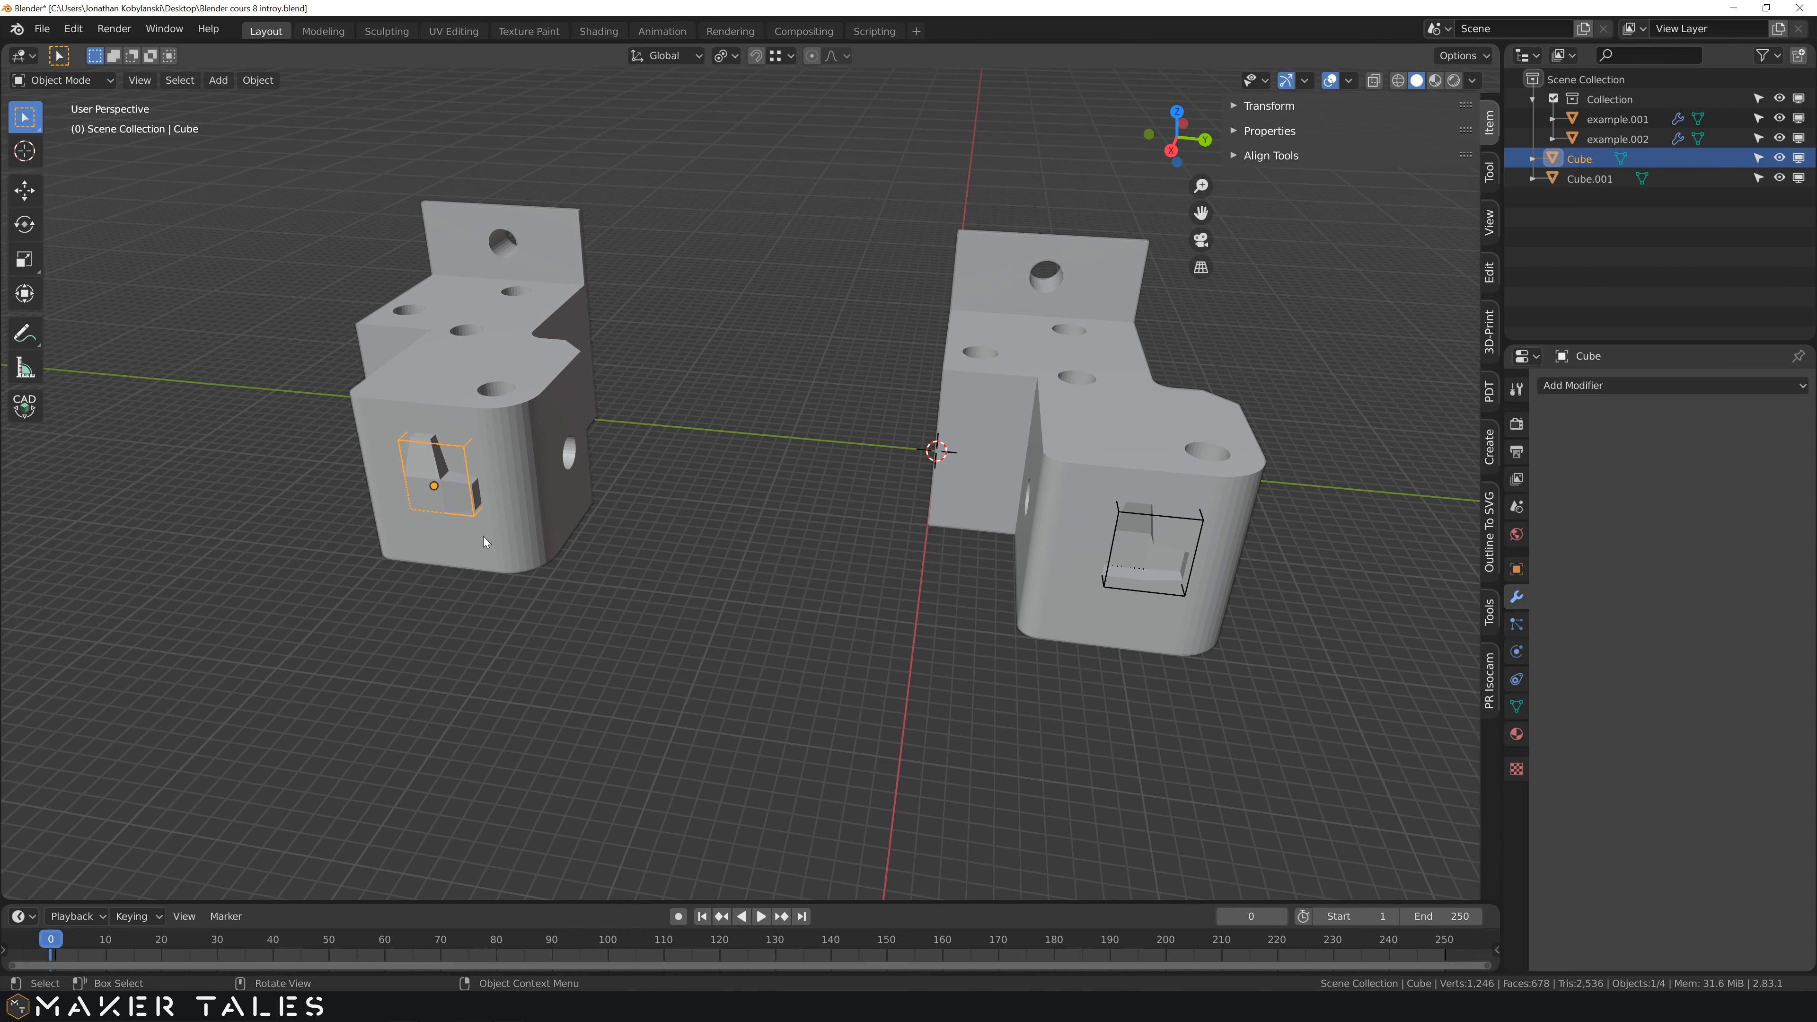
key("r")
key("z")
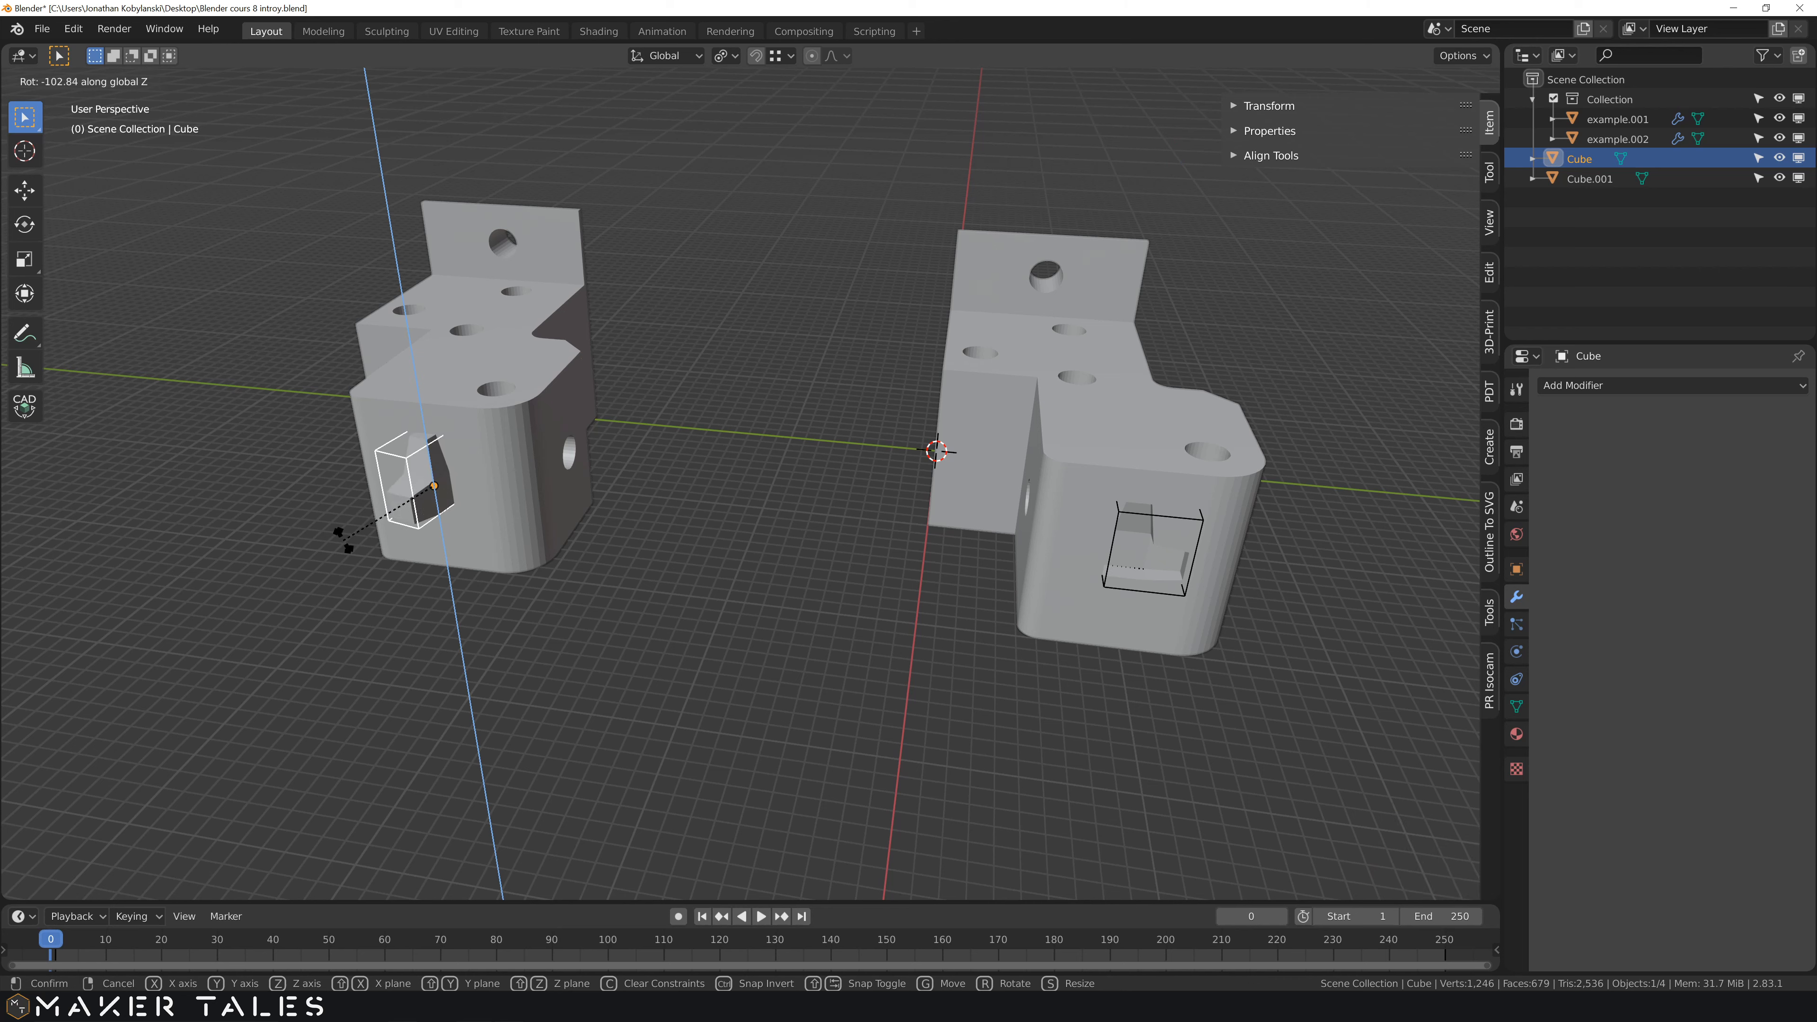
type("180")
key("Return")
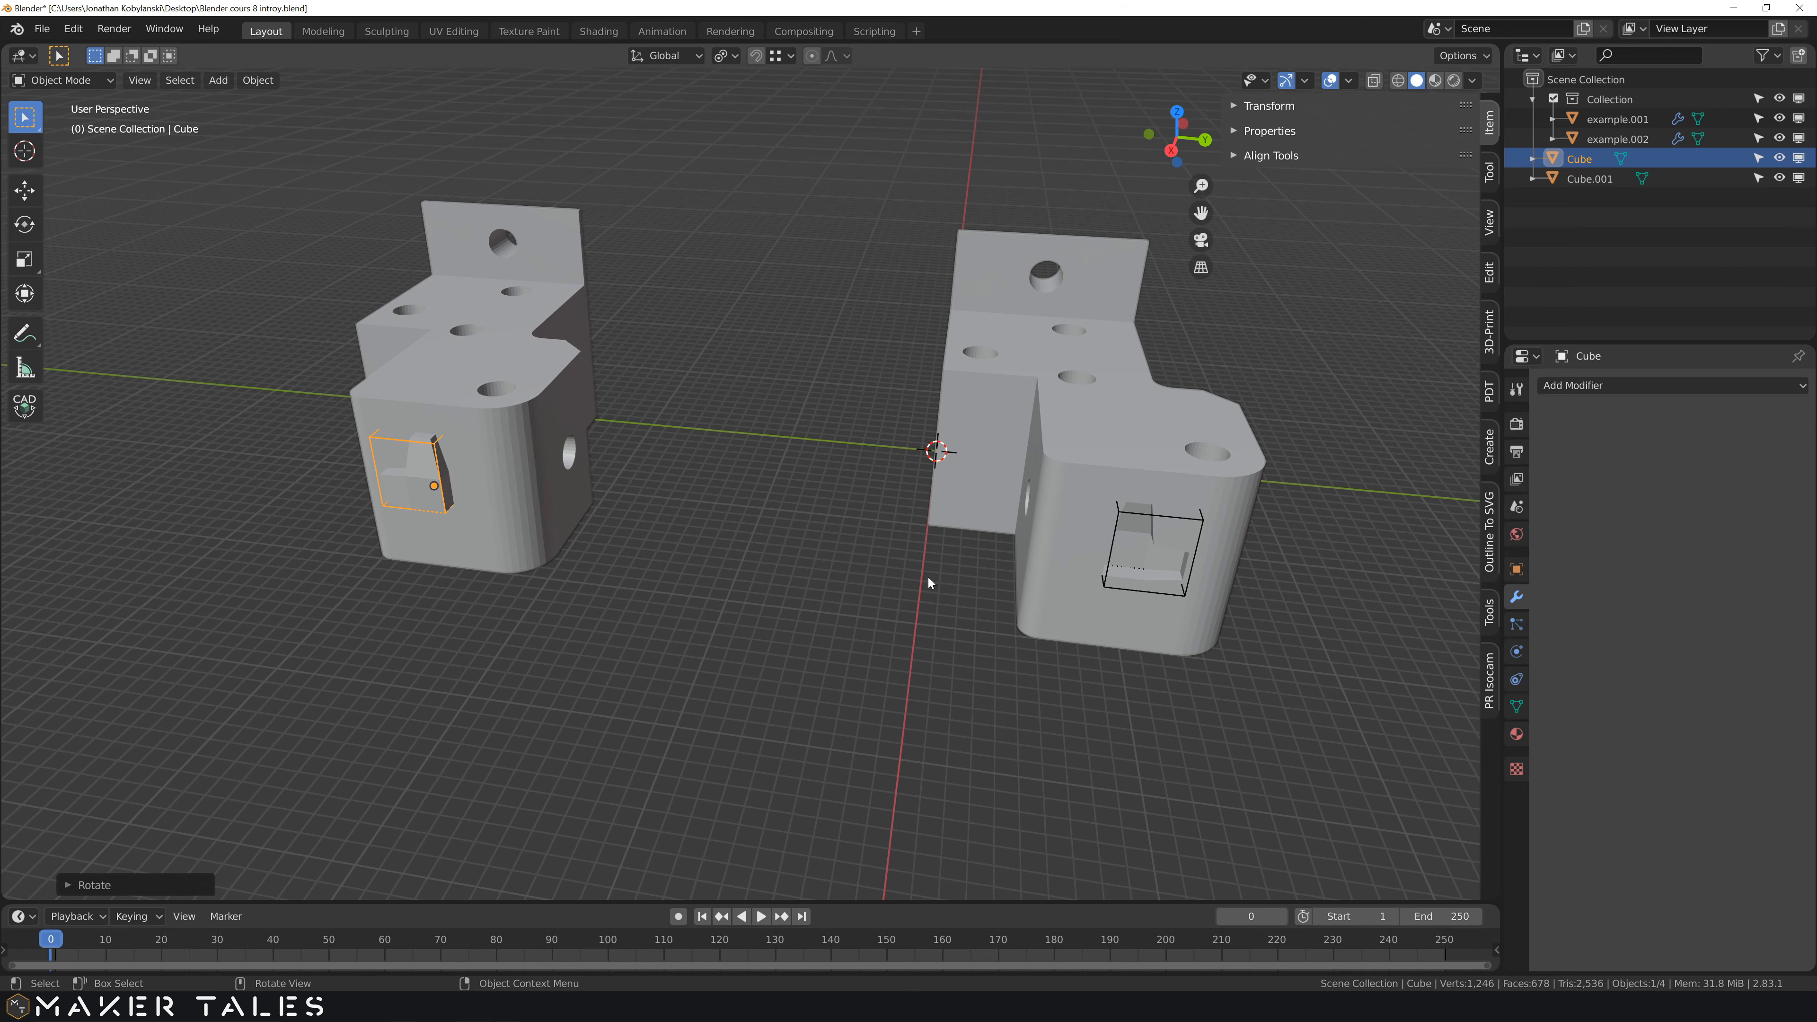
left_click(849, 573)
- Try to rotate bracket example.002 and its cube together about the global Z axis, and undo the rotation
middle_click_drag(849, 572, 941, 546)
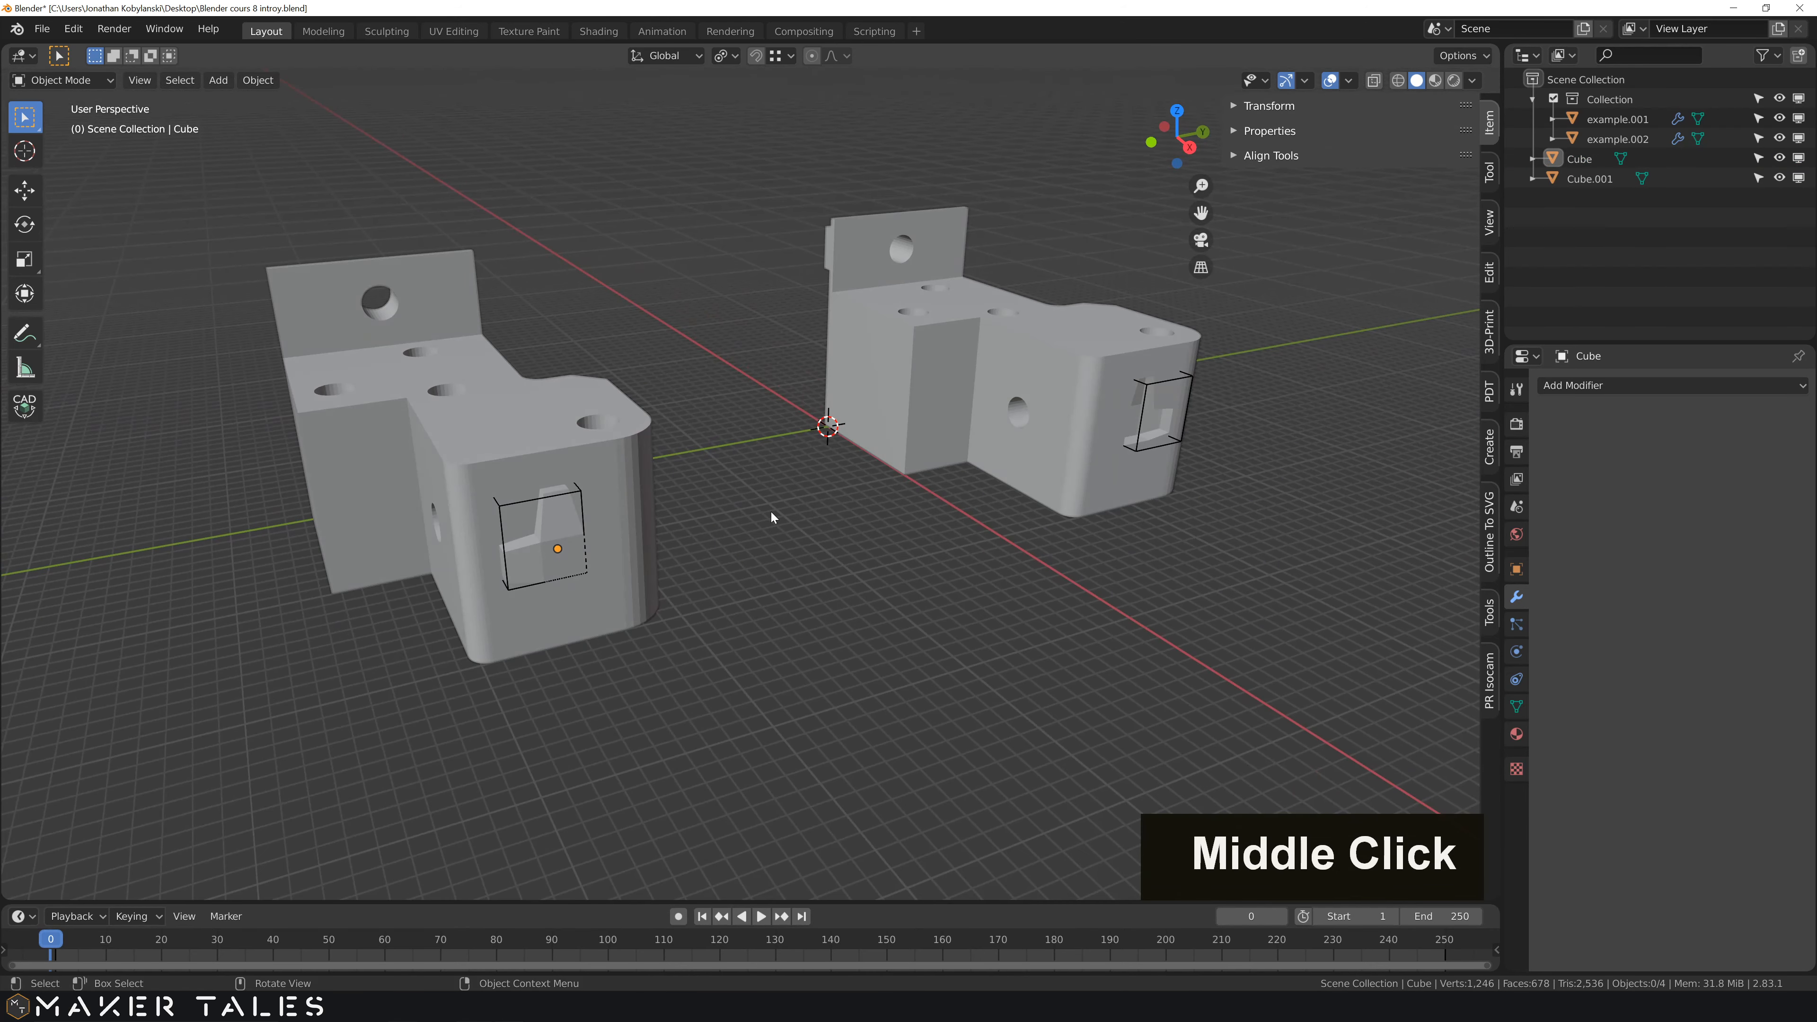
left_click_drag(710, 349, 532, 636)
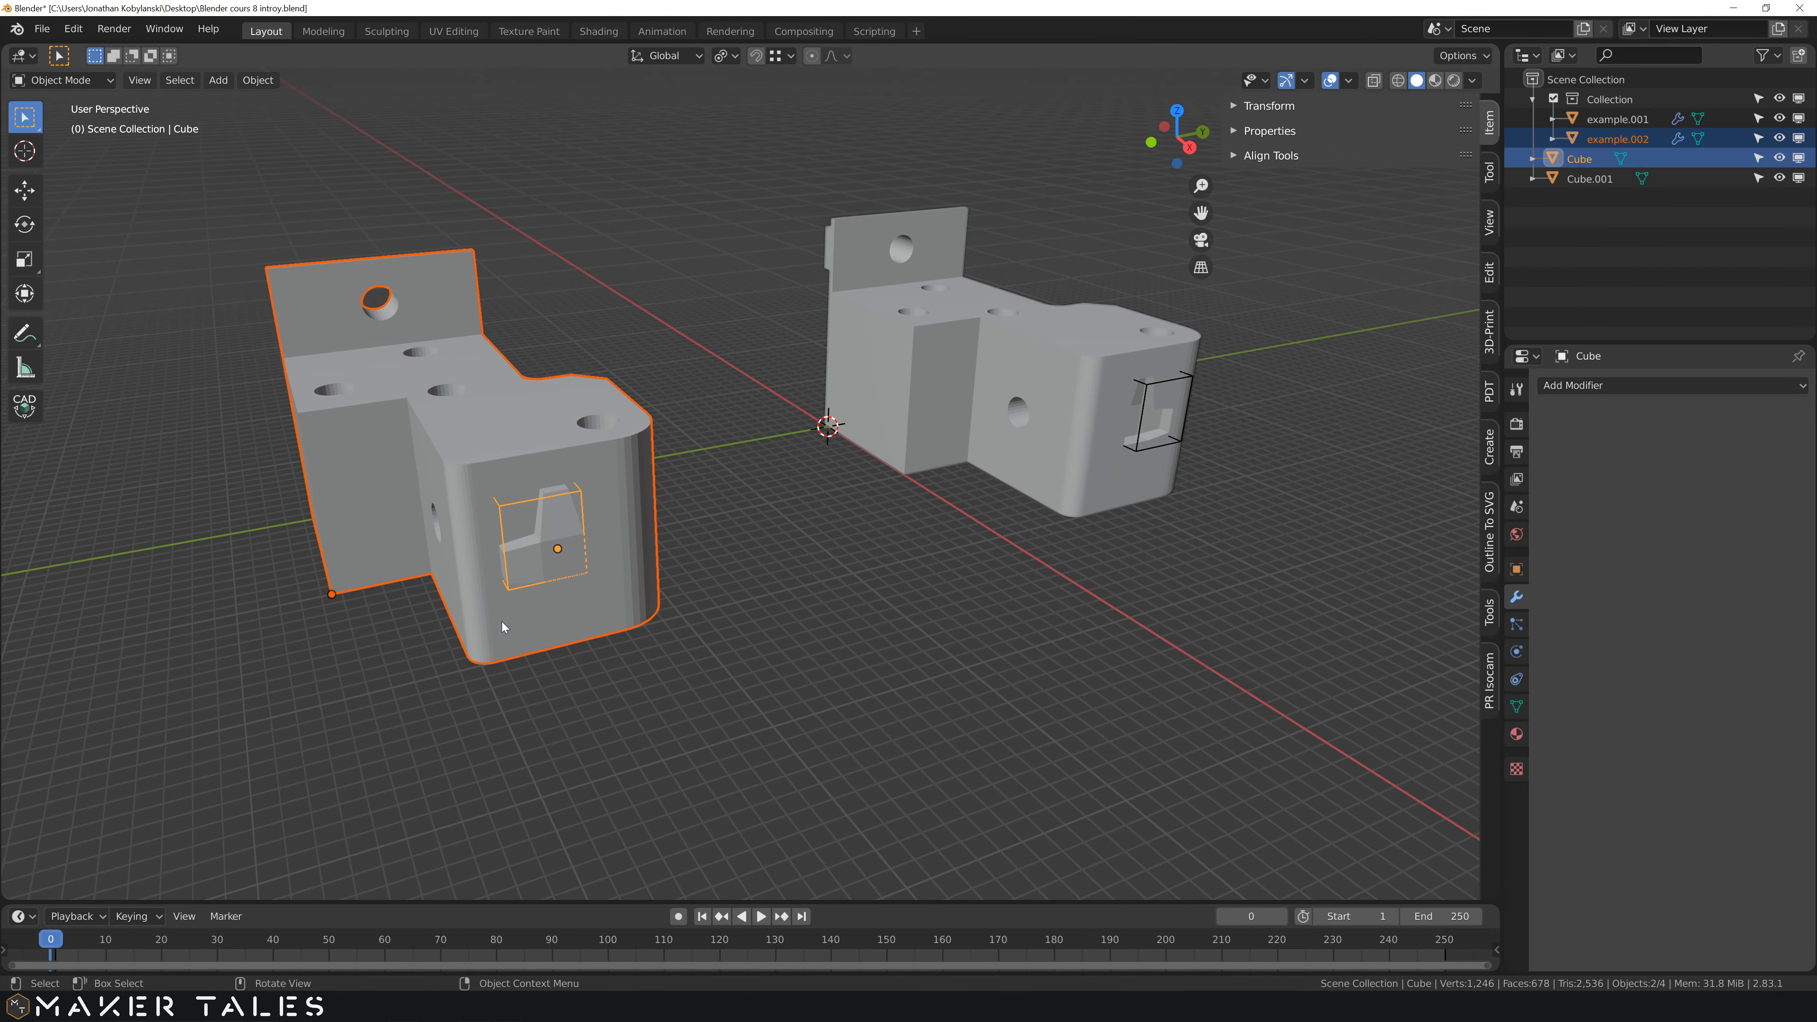
scroll(591, 629, "down", 3)
key("r")
key("z")
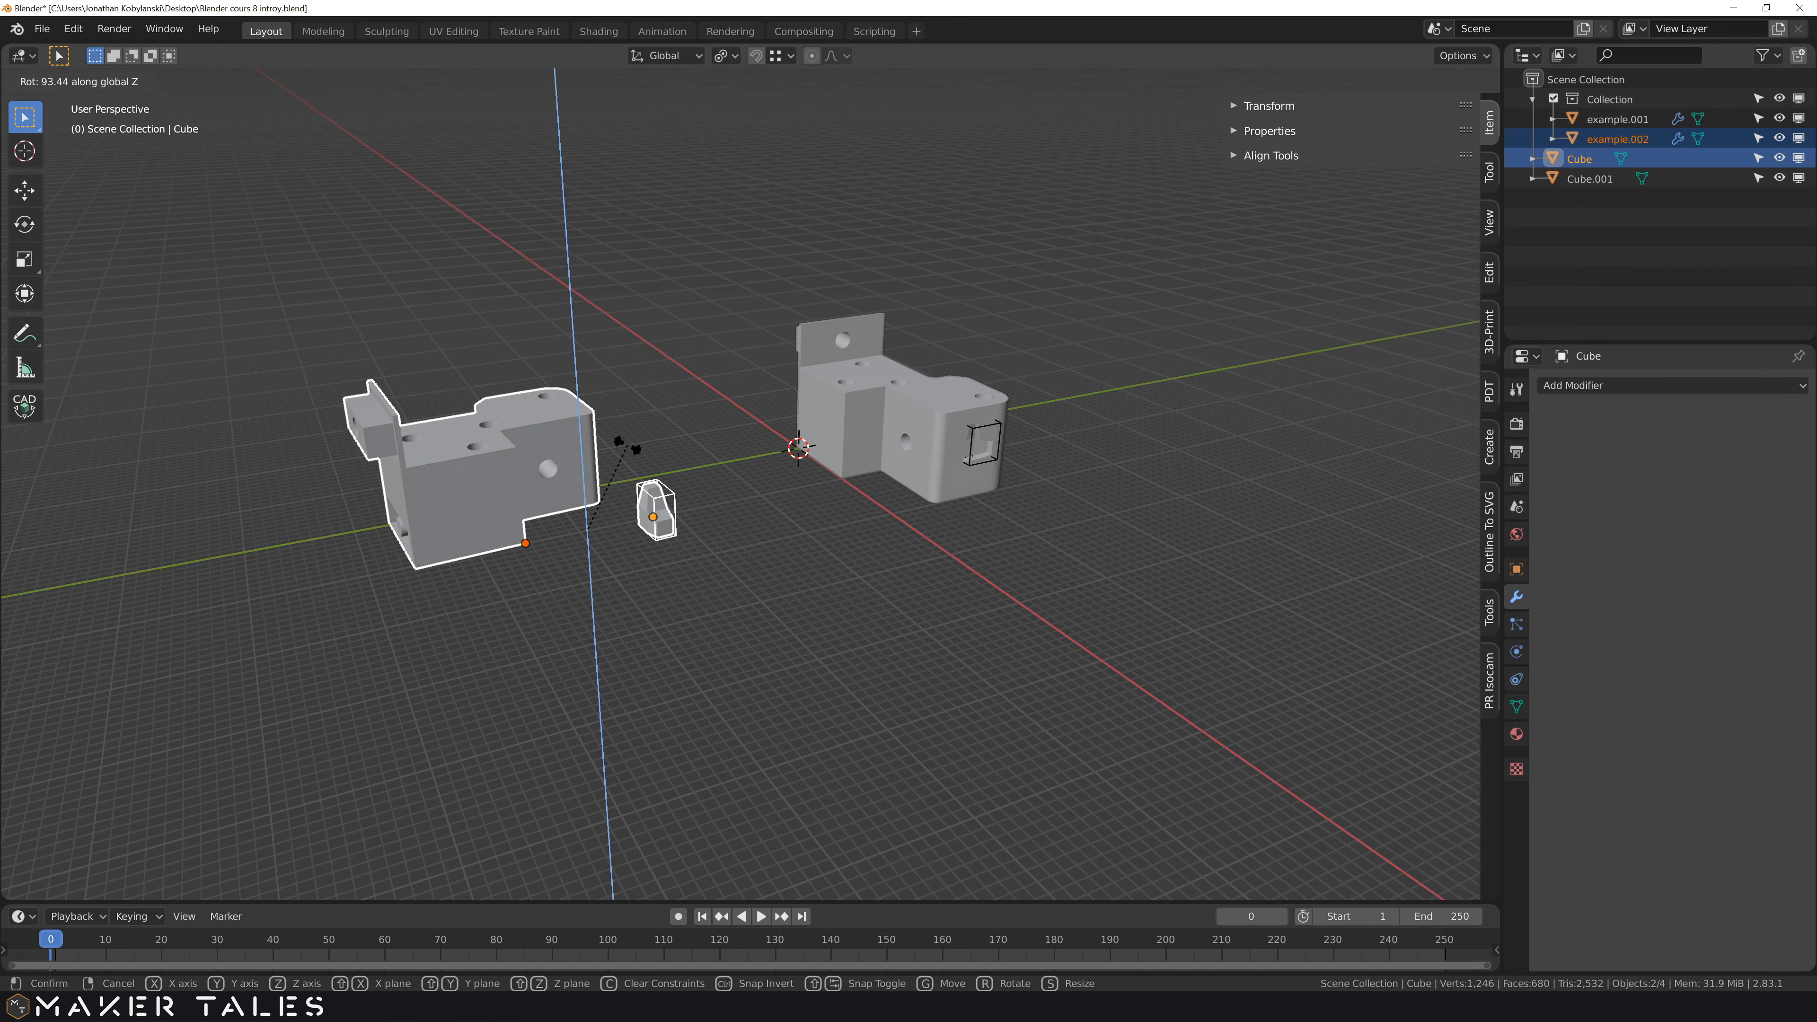
key("ctrl+z")
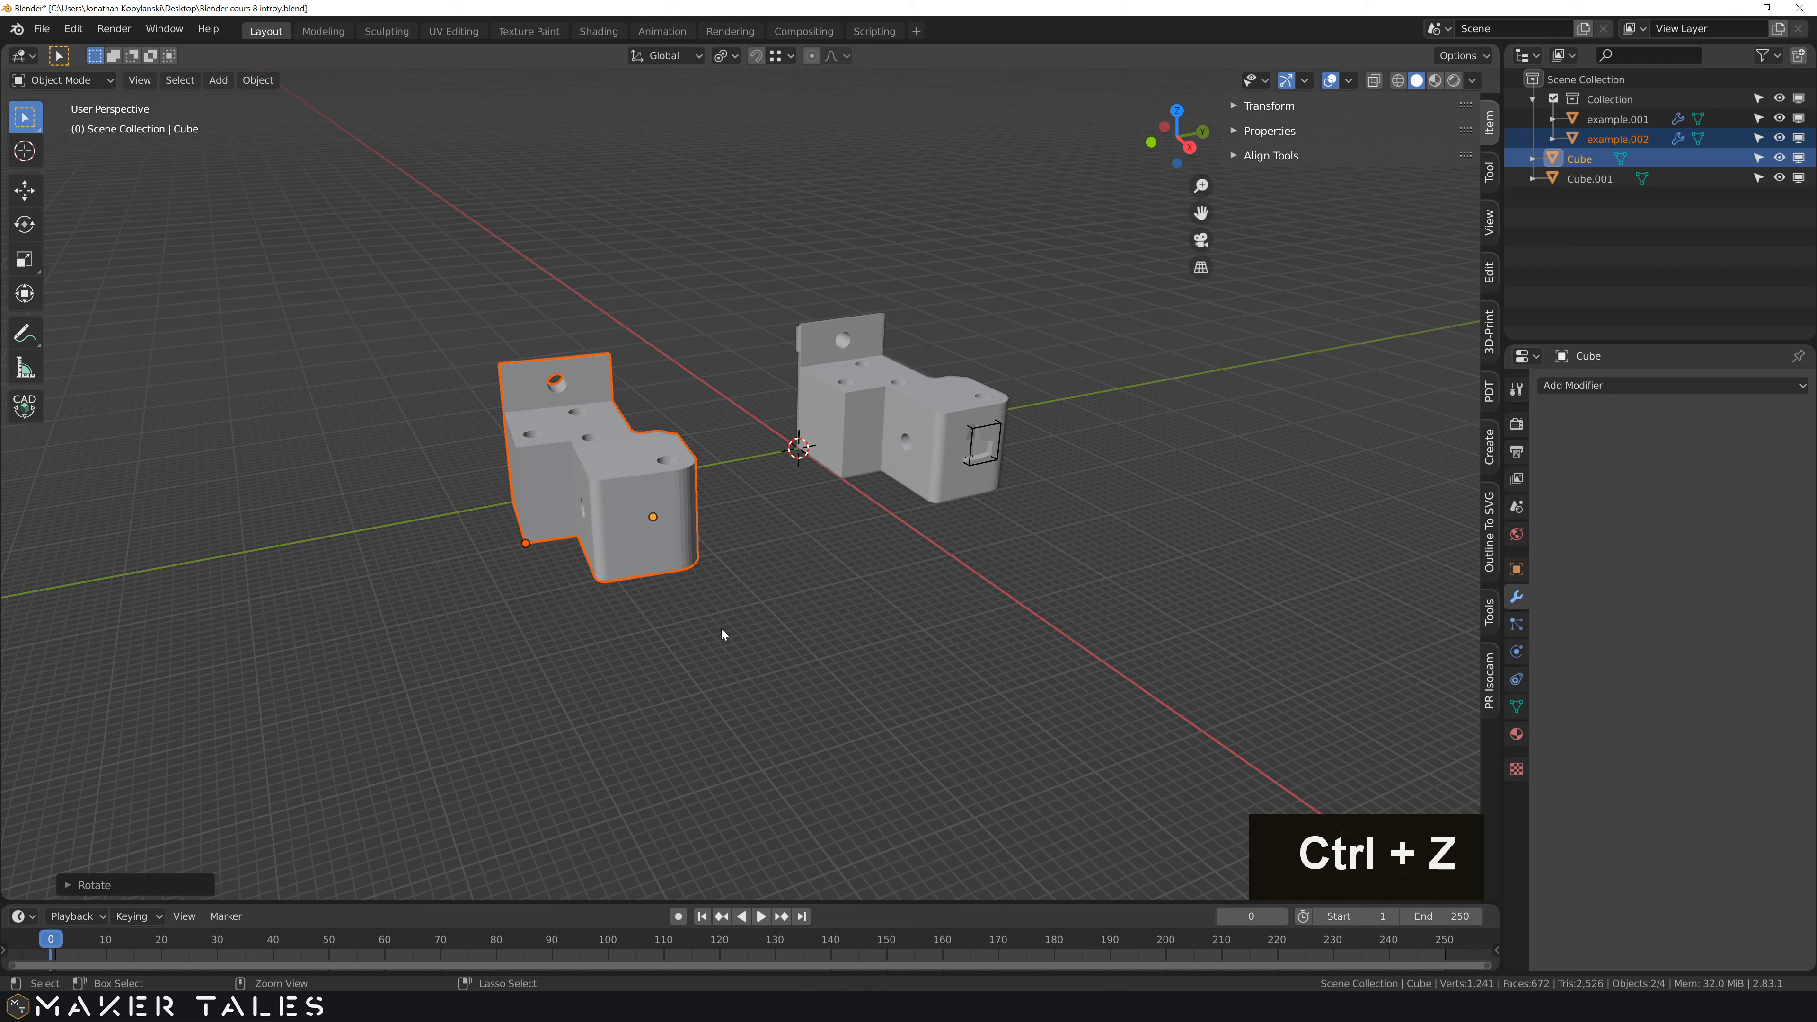
key("ctrl+z")
- Set the transform pivot to Median Point and rotate bracket example.002 with its cube 180 degrees about the global Z axis
left_click(728, 60)
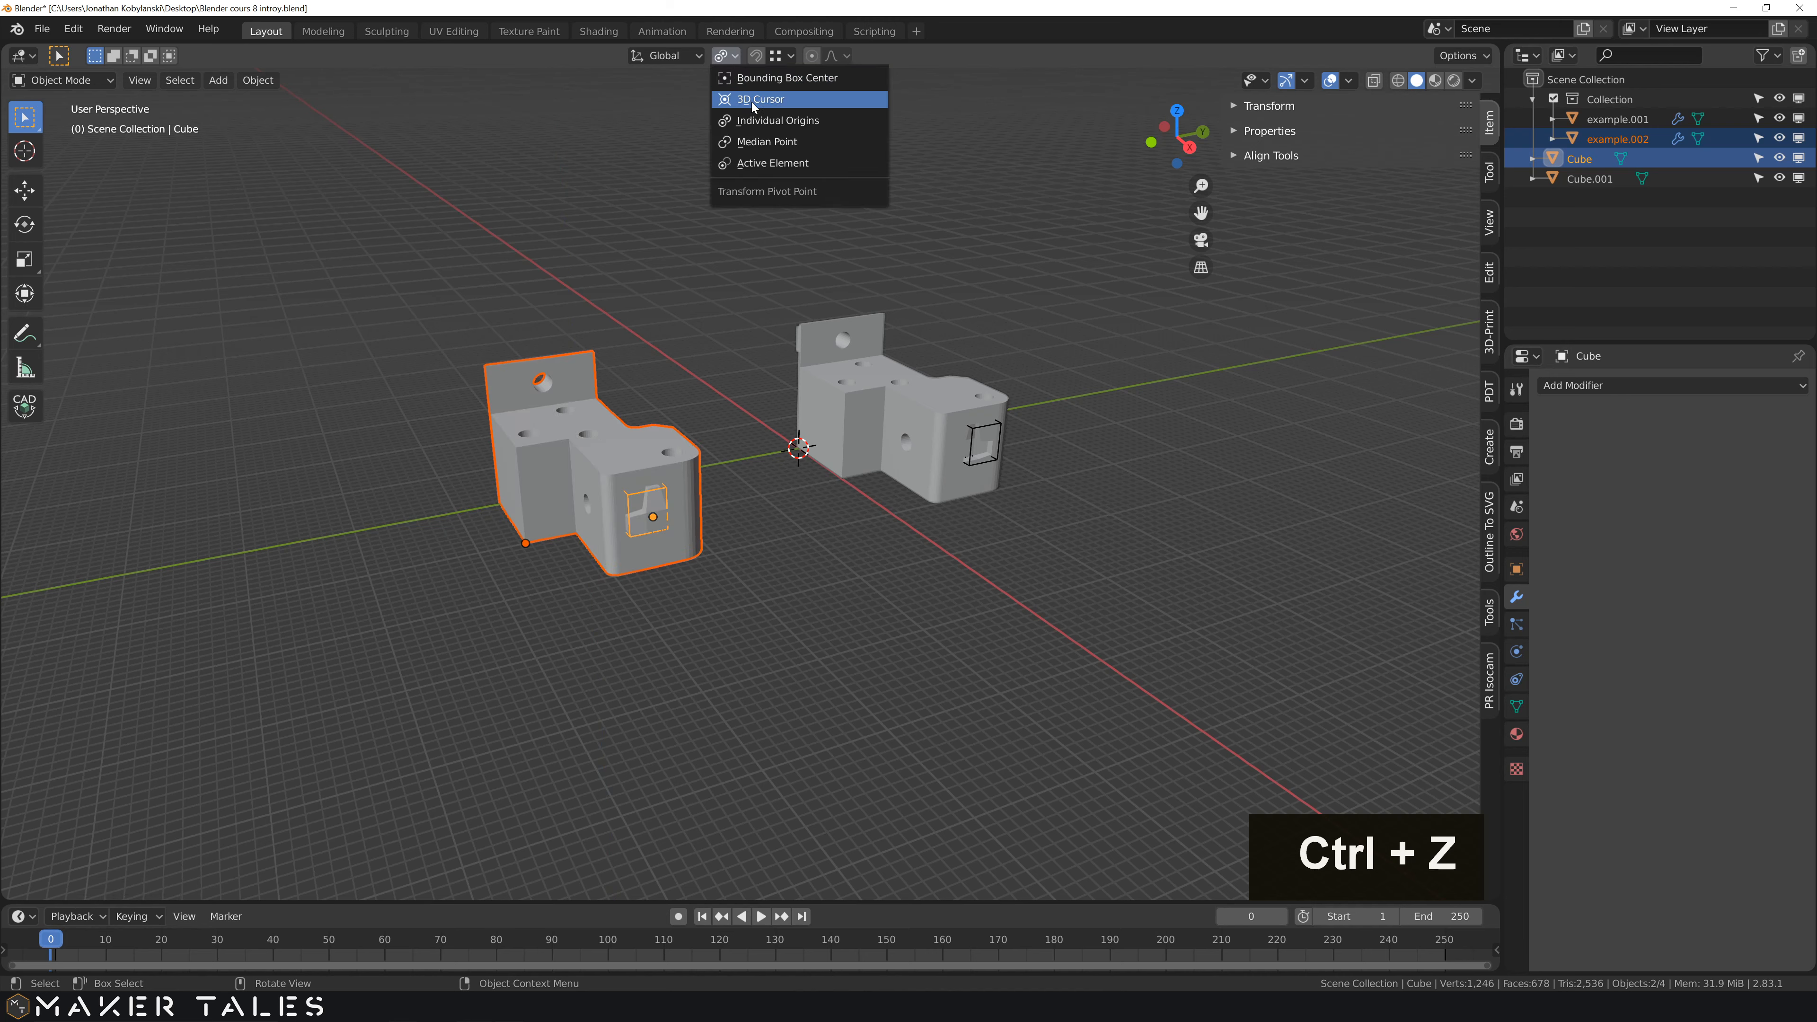
left_click(768, 142)
left_click(701, 466)
left_click_drag(711, 391, 559, 660)
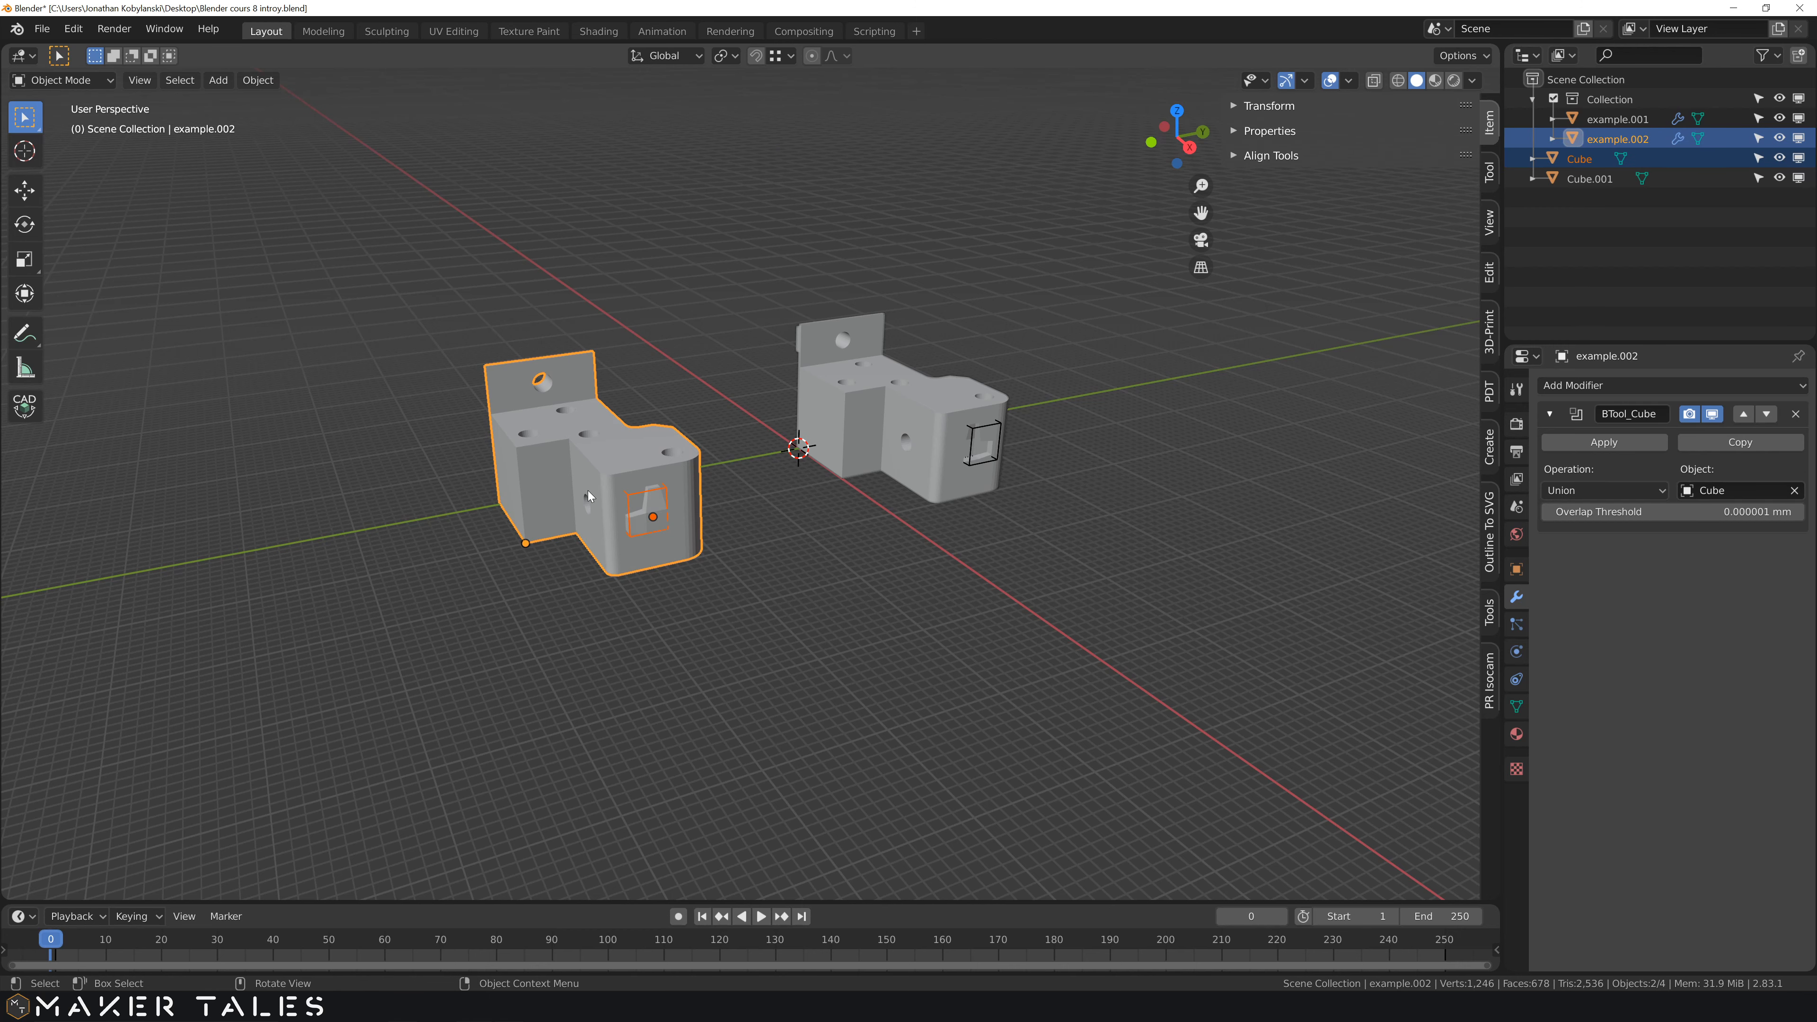
key("r")
type("z")
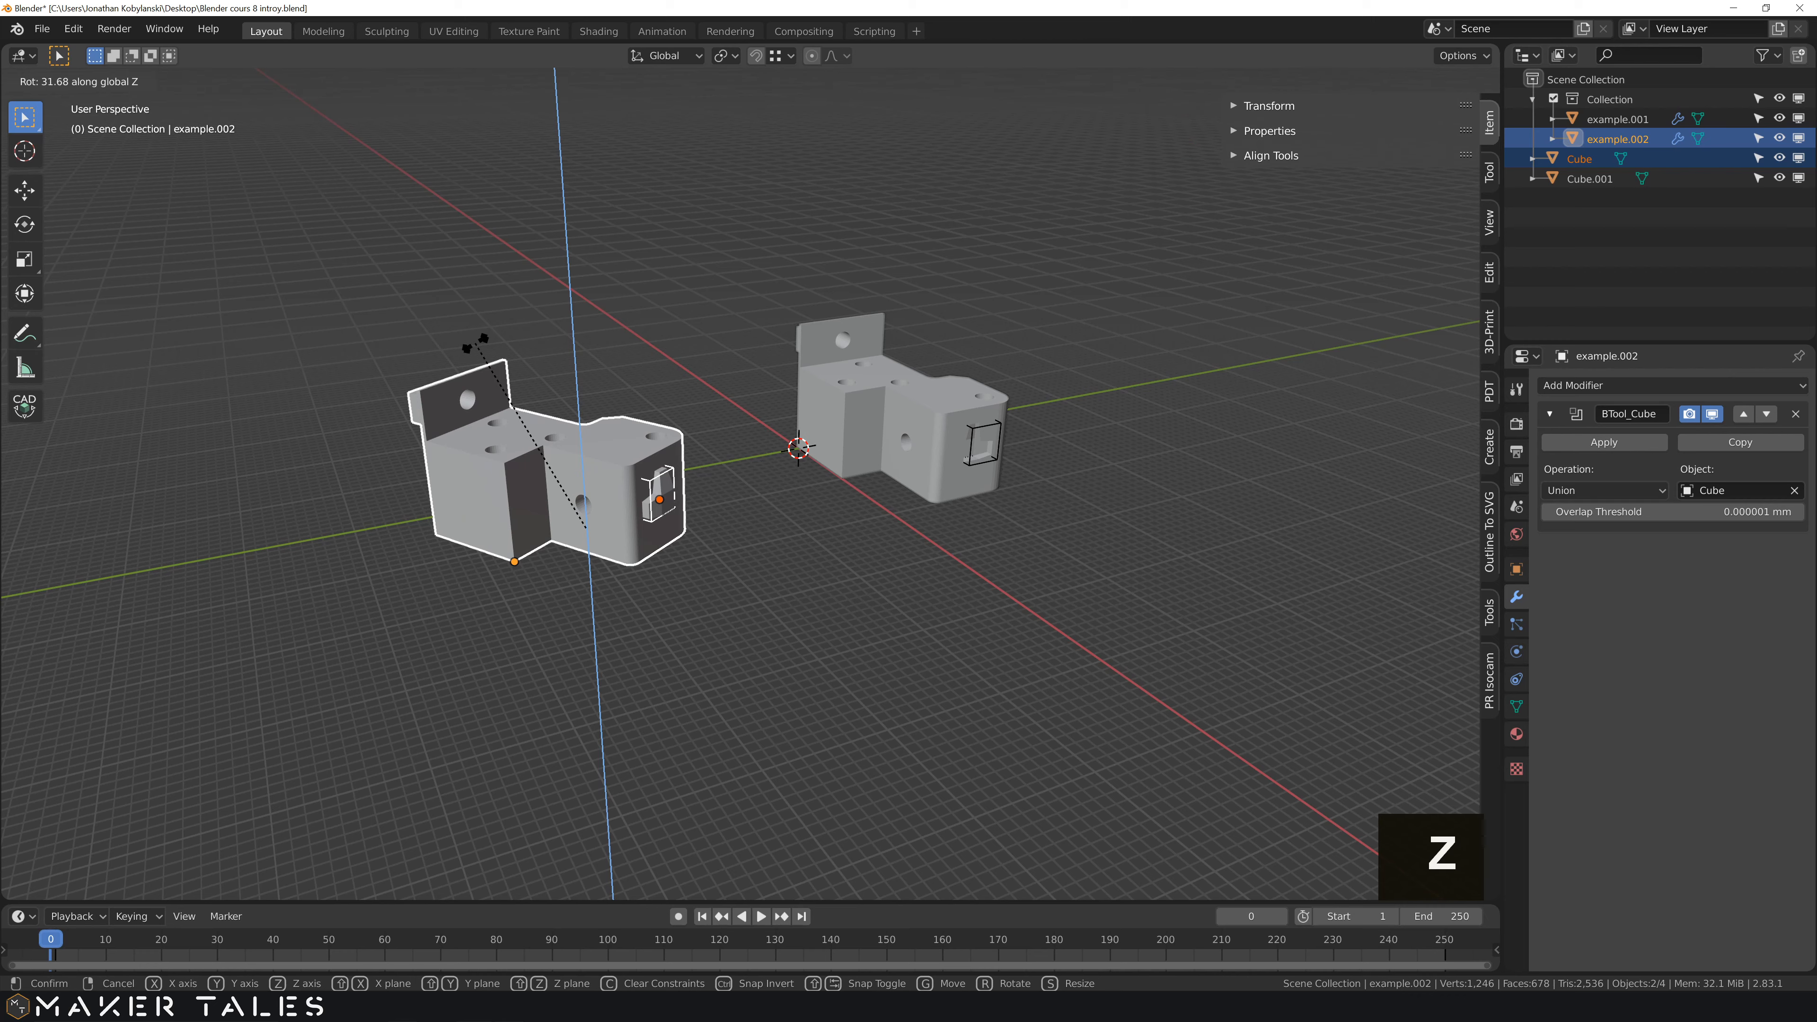
type("180")
key("Return")
- Move bracket example.002 and its cube horizontally with Z locked so the bracket stands facing bracket example.001
middle_click_drag(506, 368, 894, 429)
scroll(977, 463, "up", 5)
middle_click_drag(1005, 491, 843, 503, "shift")
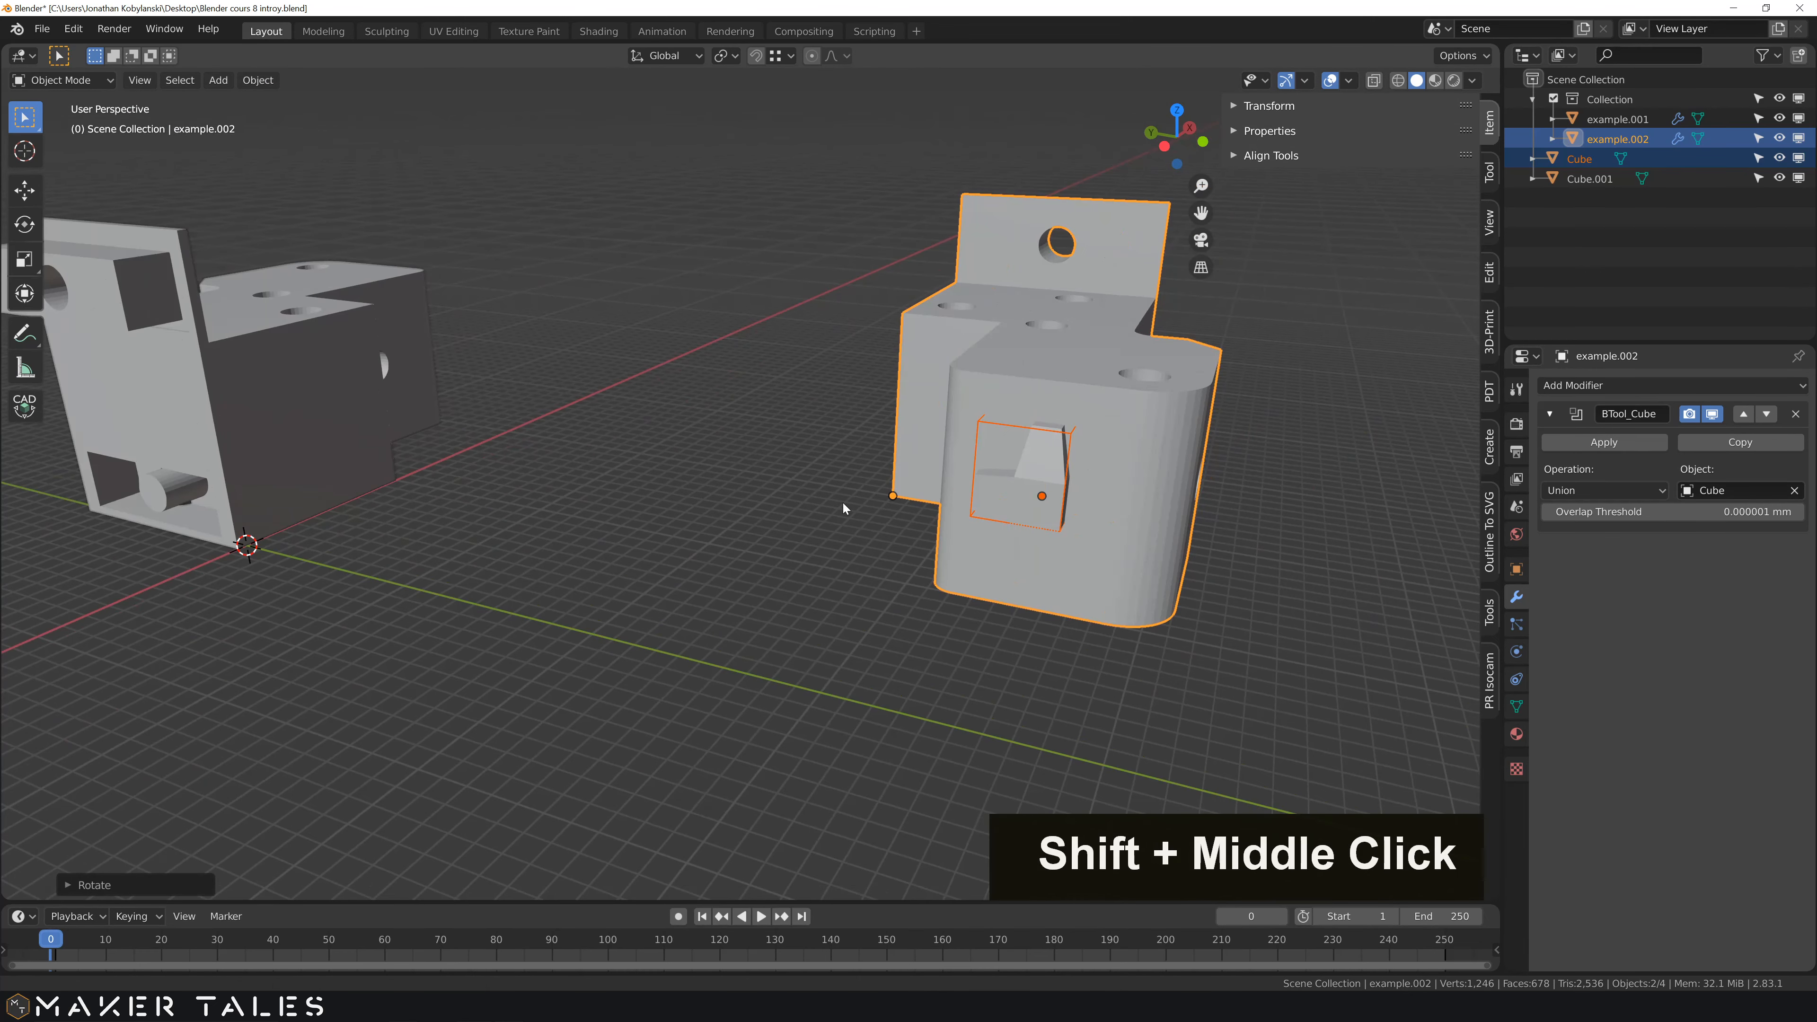
scroll(970, 571, "down", 4)
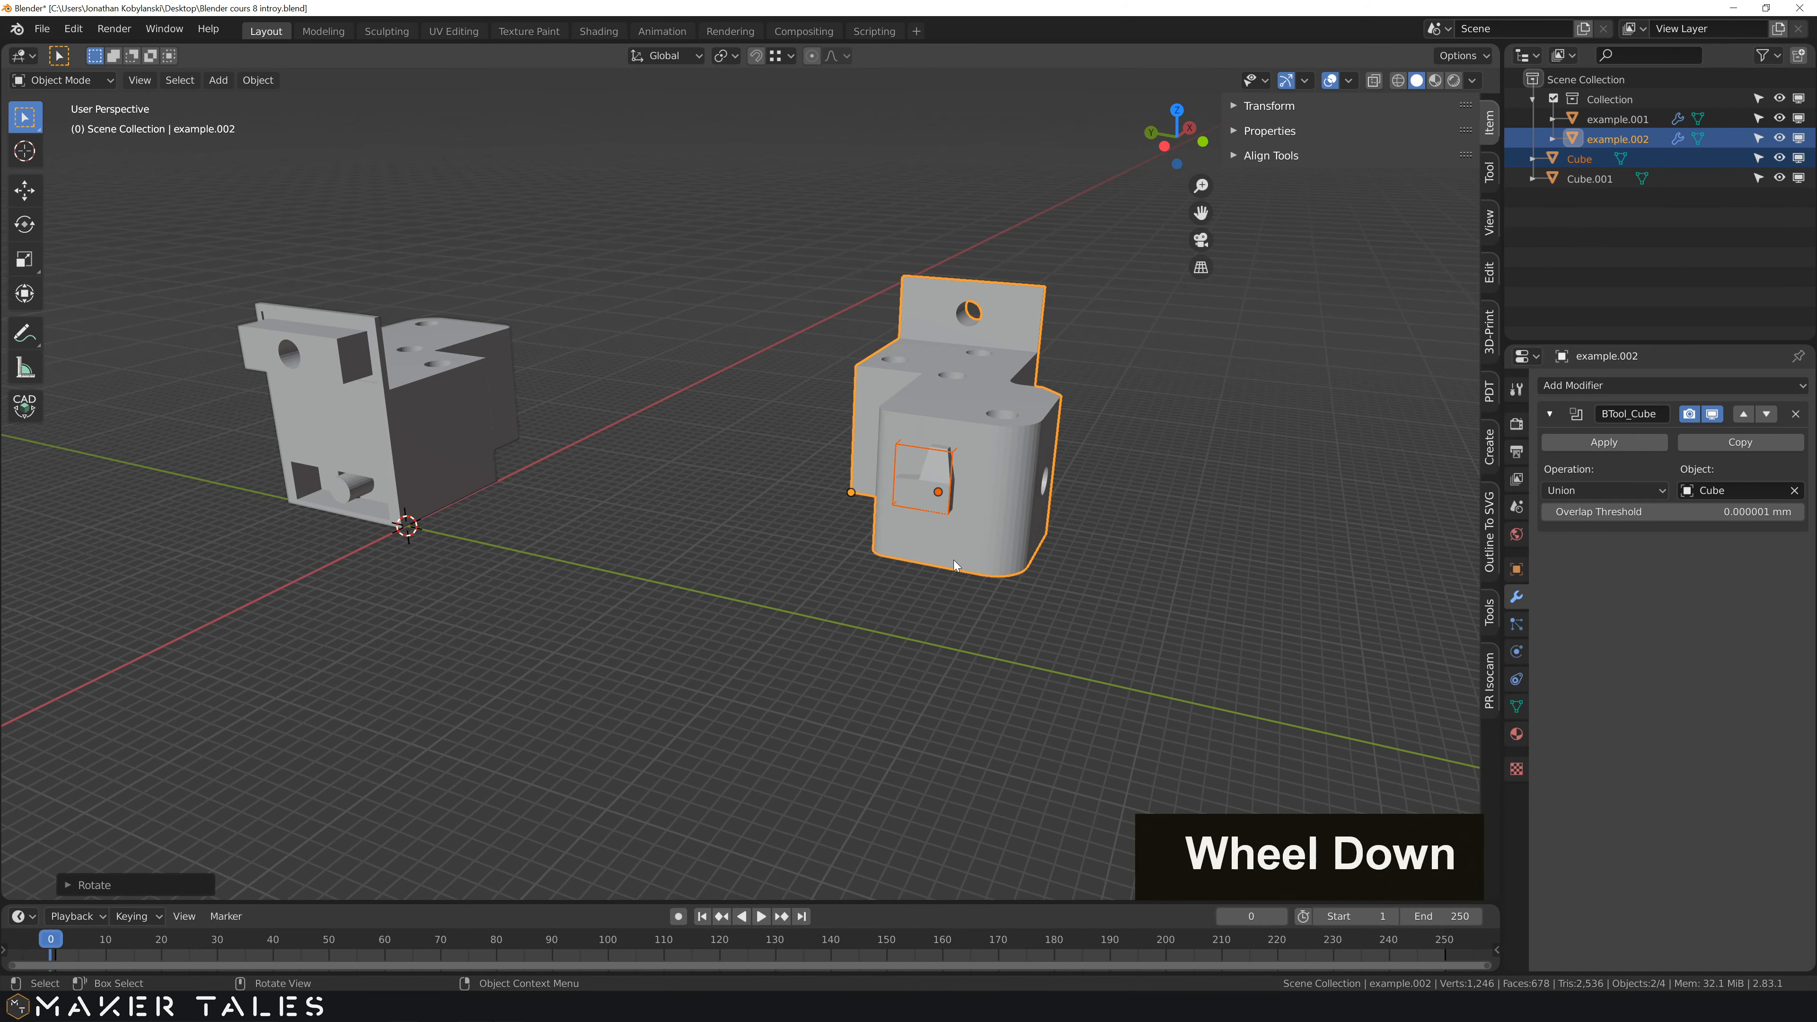
middle_click_drag(966, 561, 964, 638, "shift")
key("g")
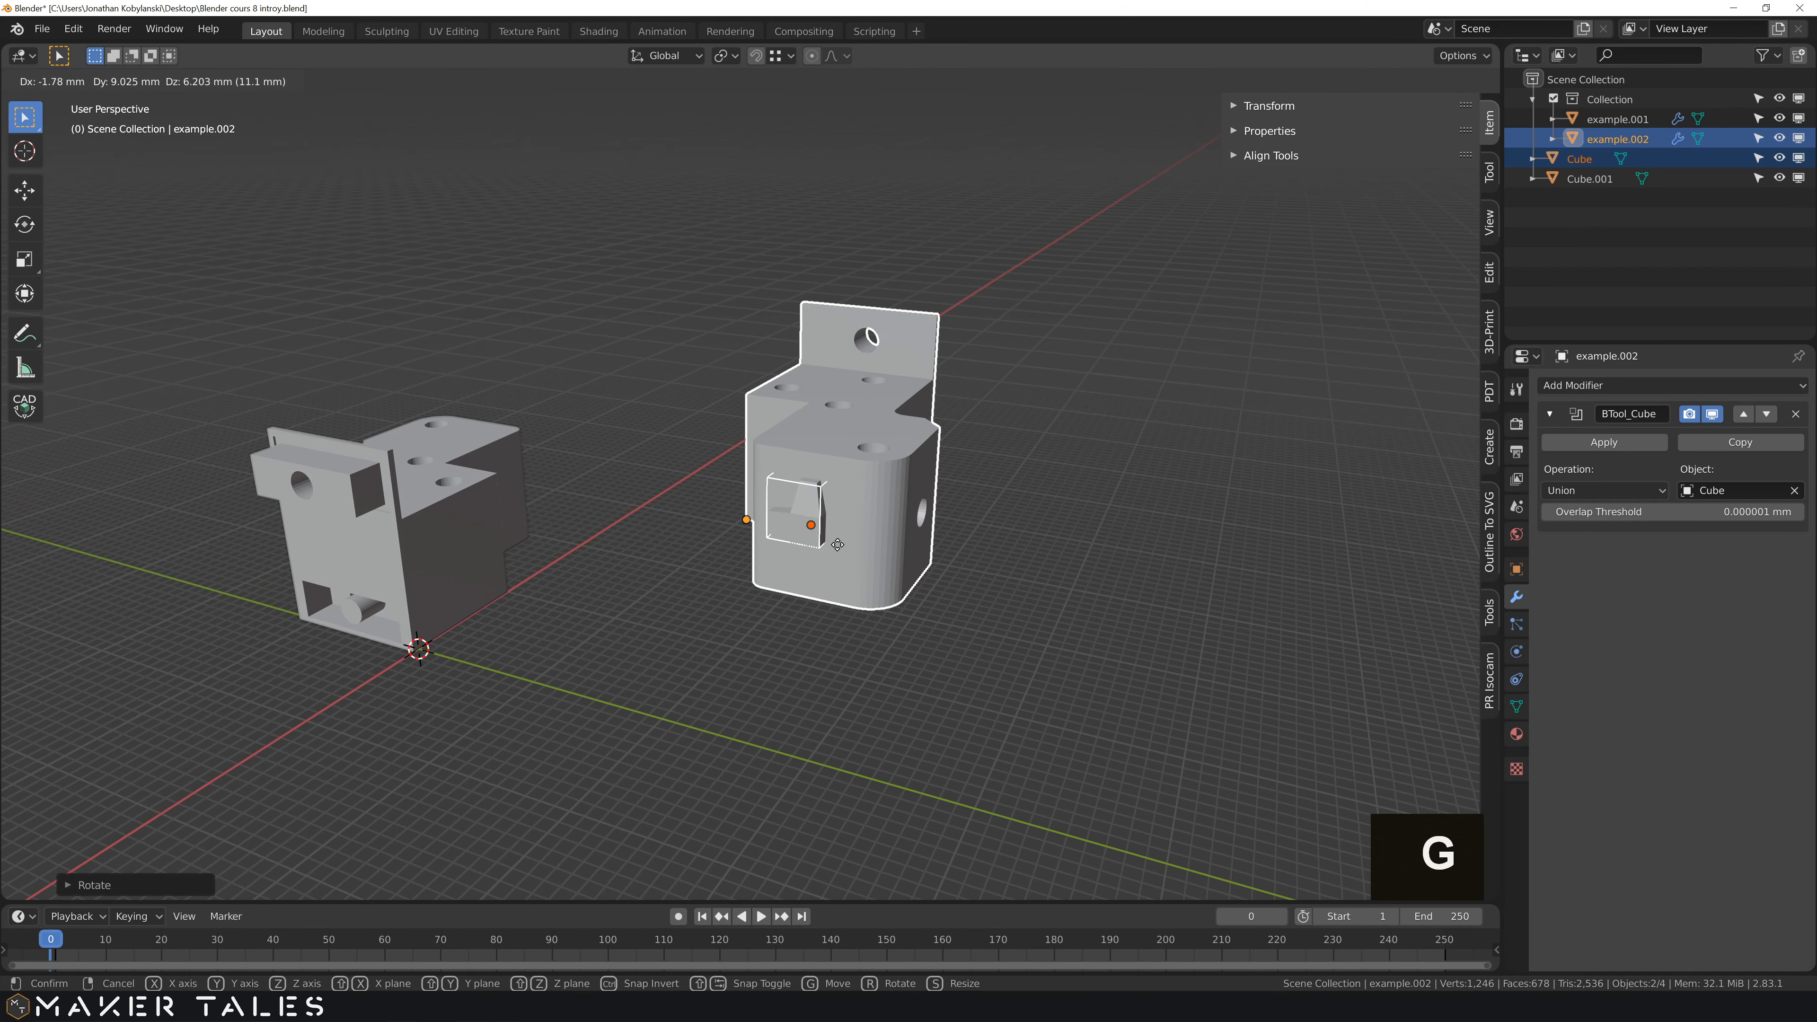
key("shift+z")
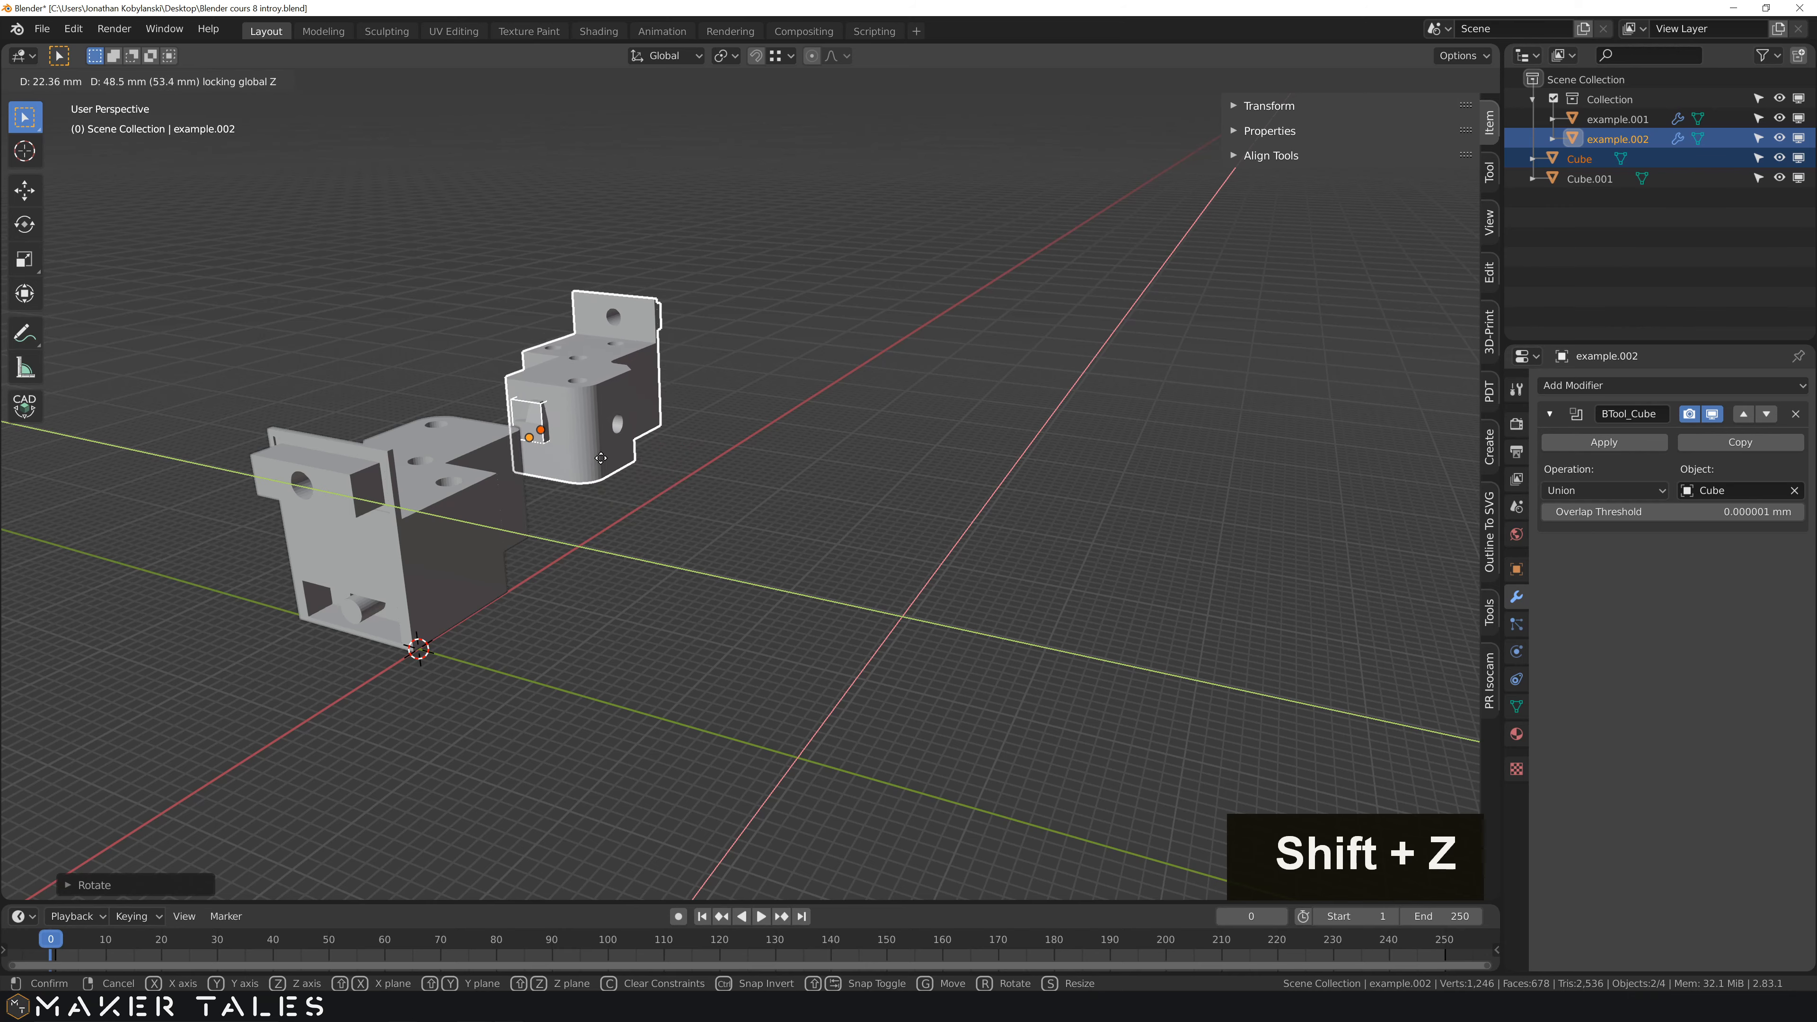
left_click(572, 461)
- Examine the cube joined to bracket example.002 and the matching recess in bracket example.001 from several angles
middle_click_drag(572, 462, 899, 480)
scroll(644, 384, "up", 3)
scroll(798, 487, "down", 2, "shift")
left_click(798, 487)
left_click(716, 299)
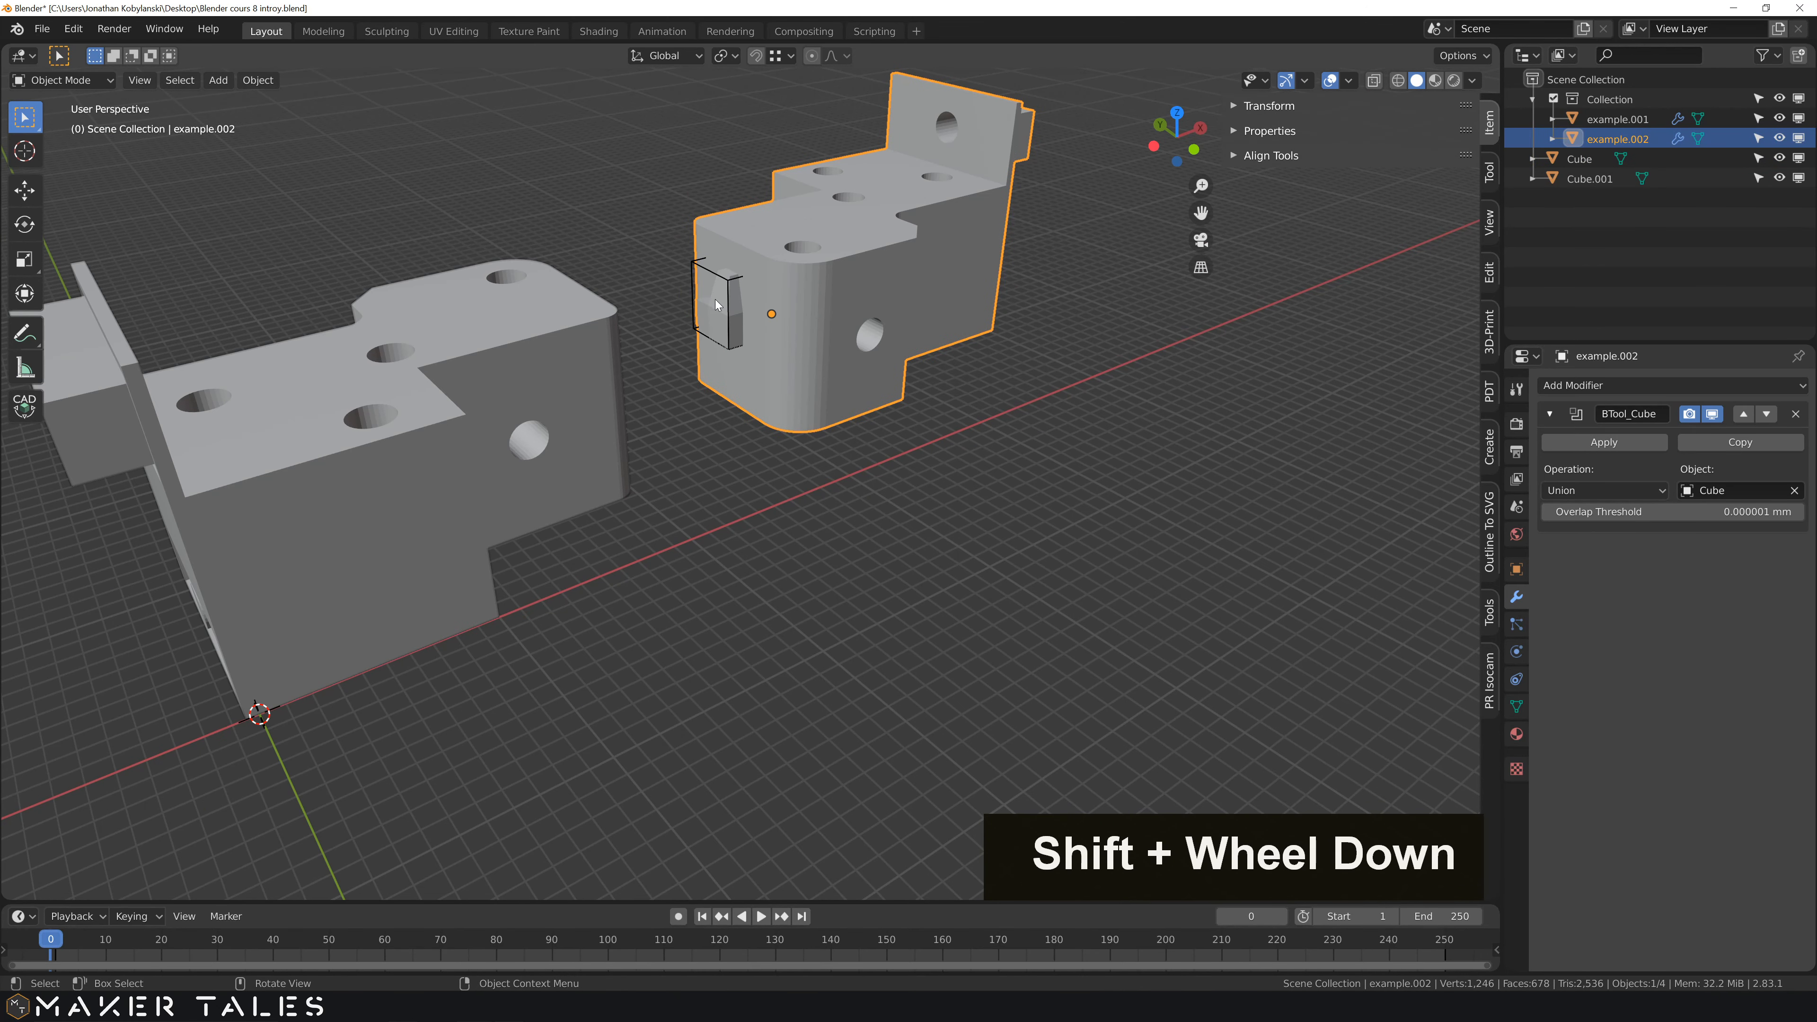
left_click(738, 331)
key("KP_Decimal")
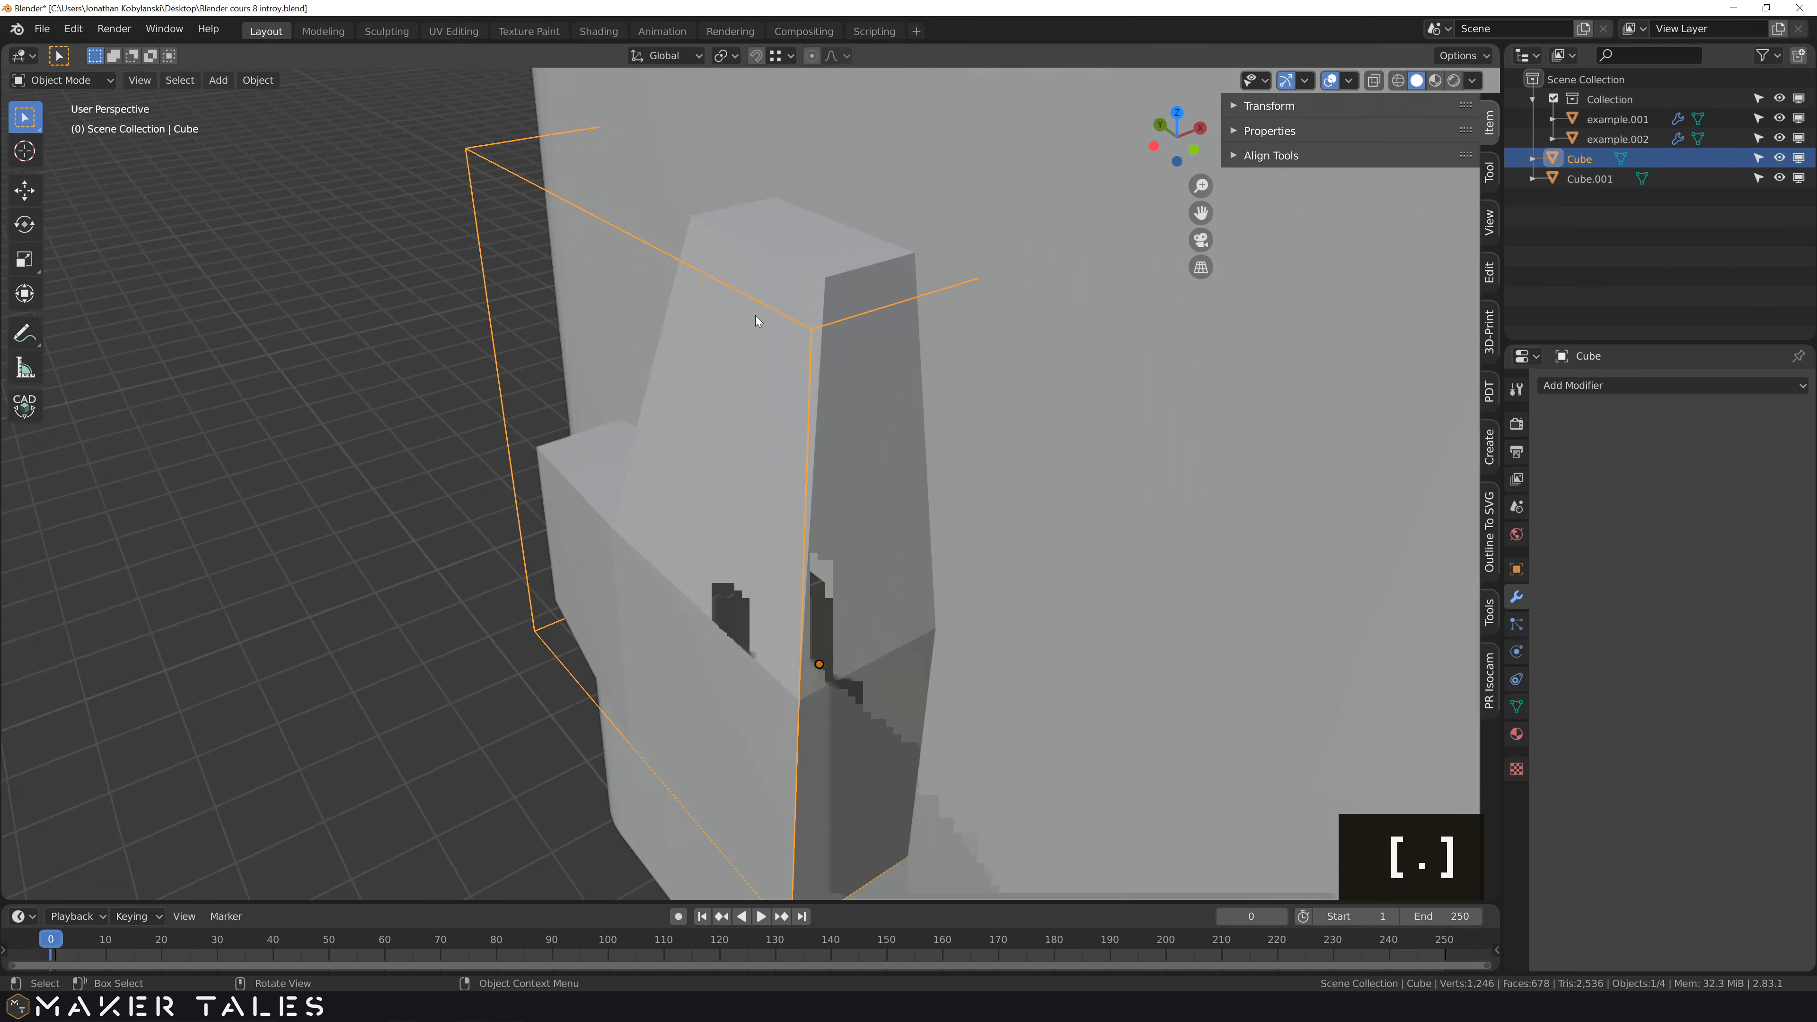
scroll(757, 435, "down", 2)
scroll(756, 435, "down", 2)
middle_click_drag(756, 435, 622, 425)
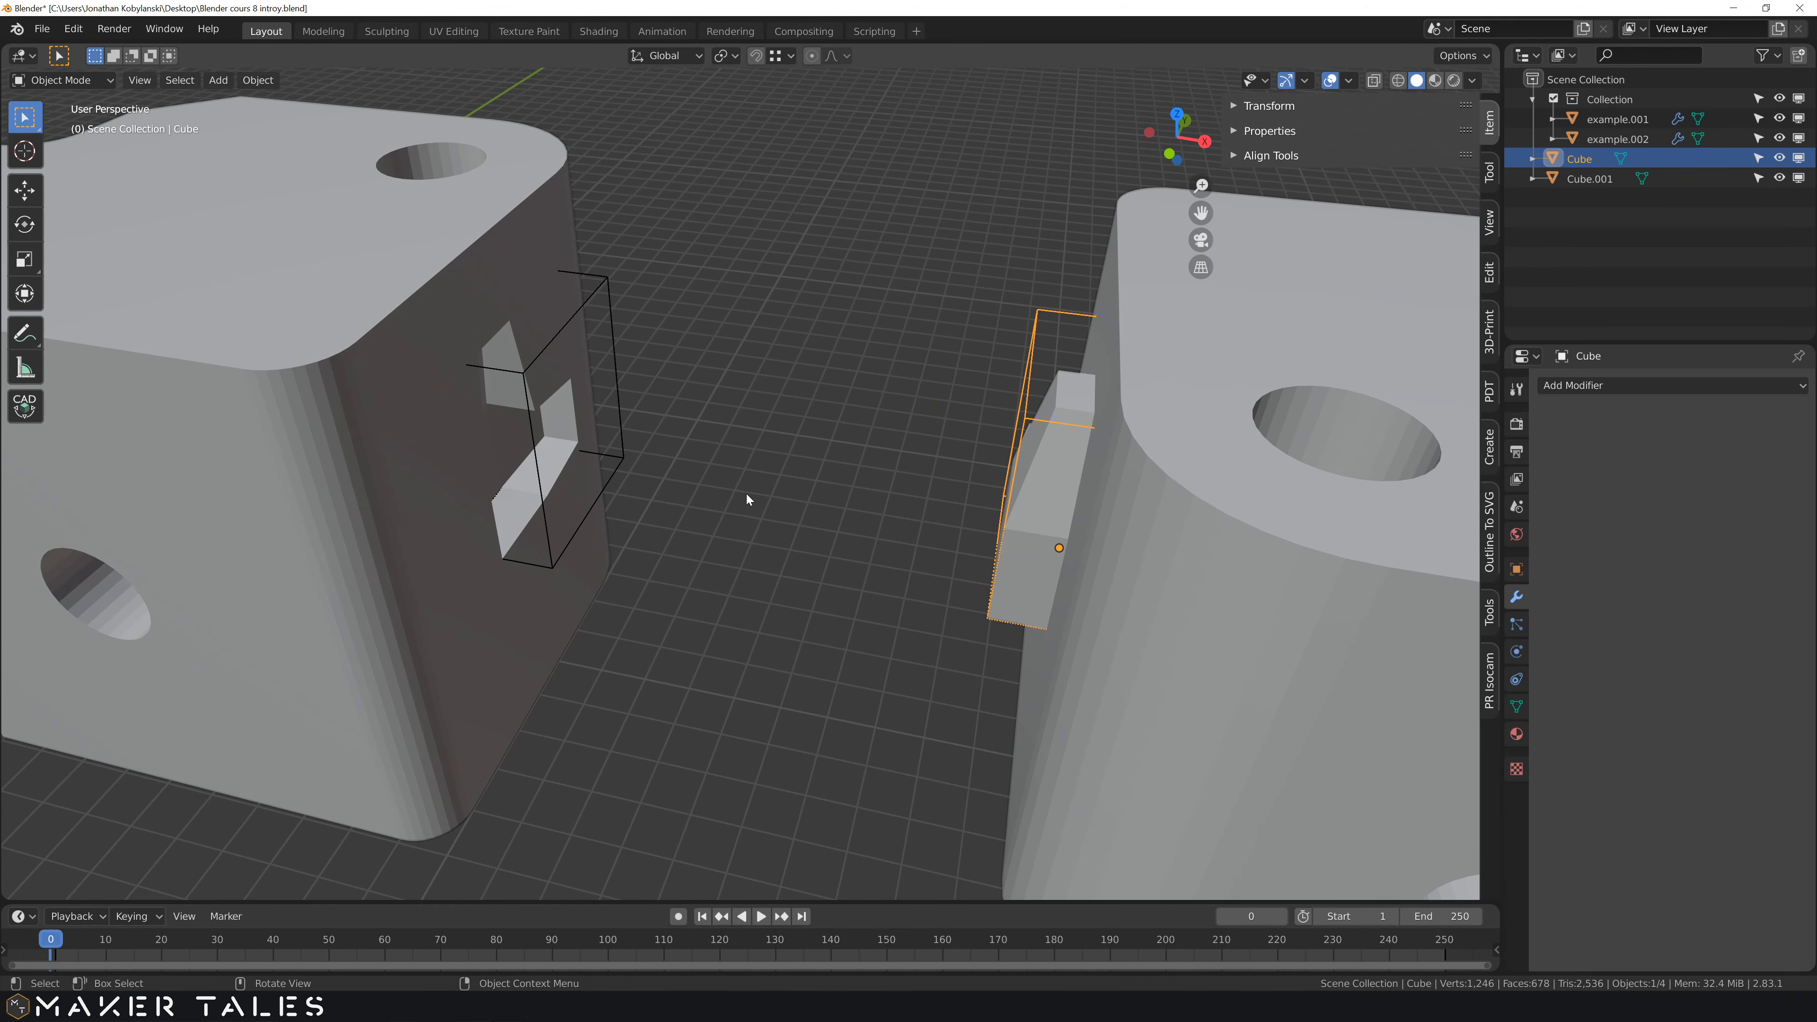
scroll(673, 490, "down", 6)
middle_click_drag(666, 518, 829, 481)
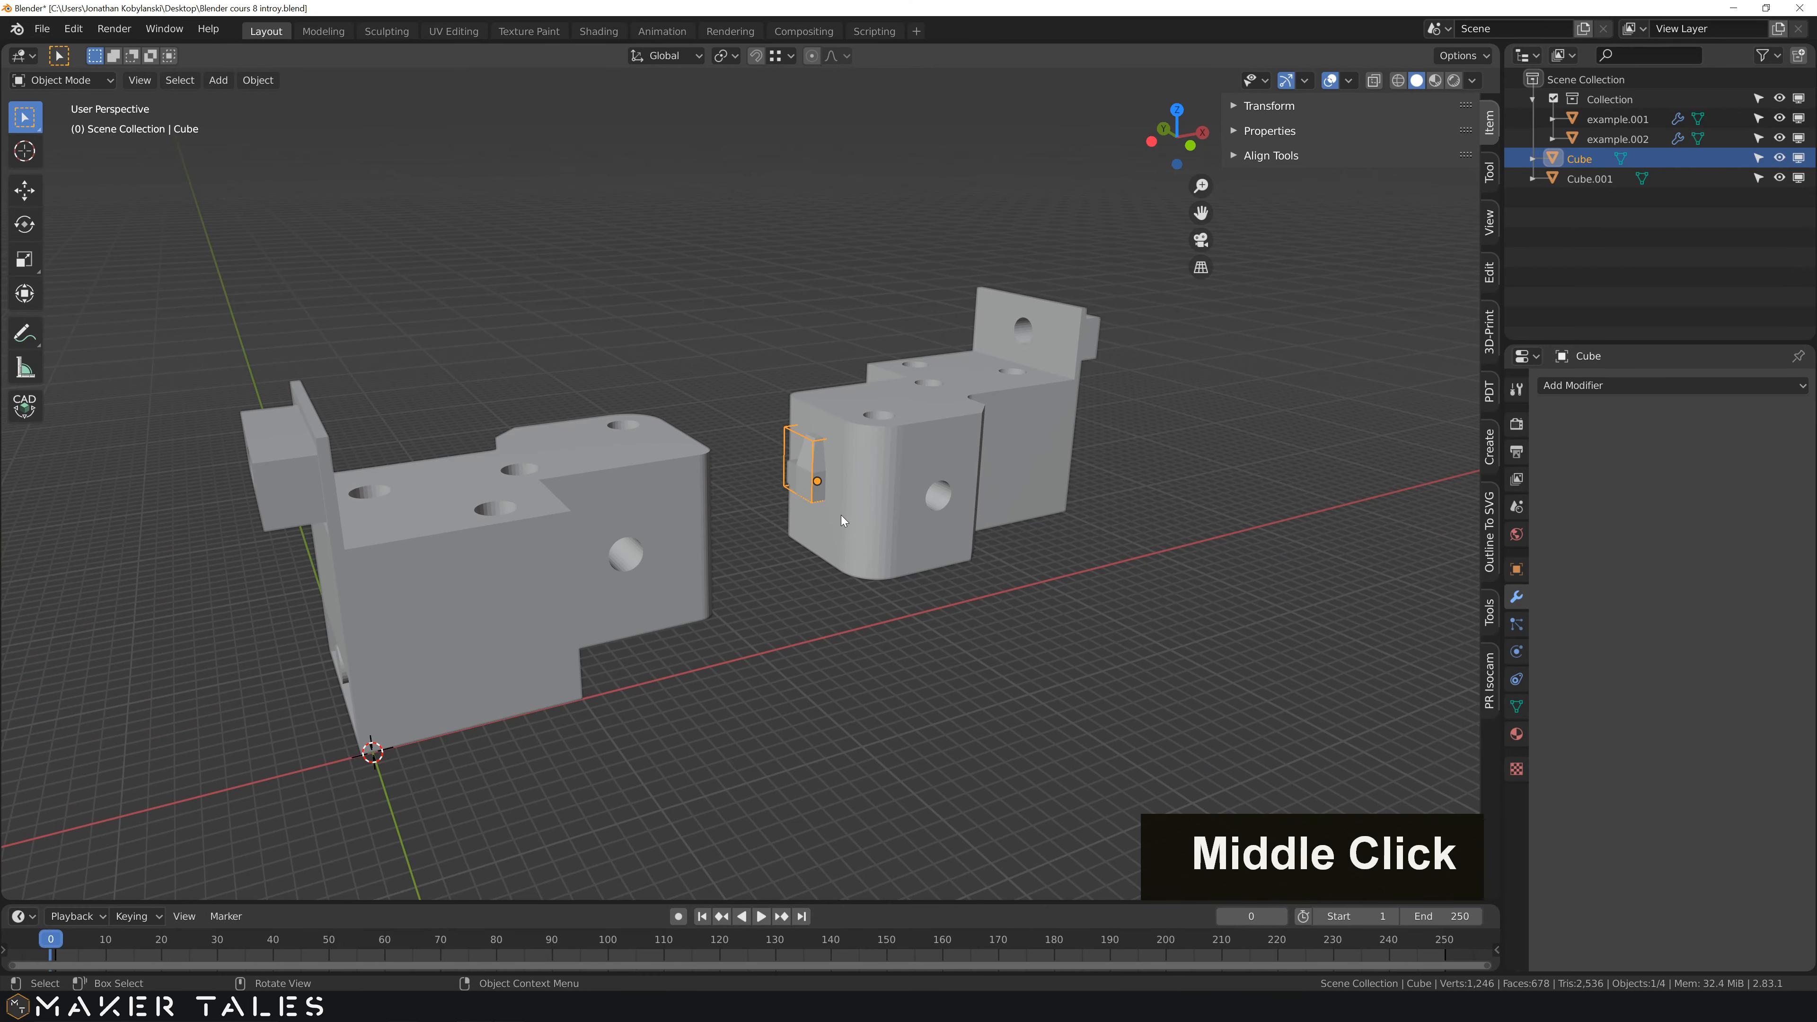
scroll(840, 520, "down", 2)
middle_click_drag(770, 528, 724, 567)
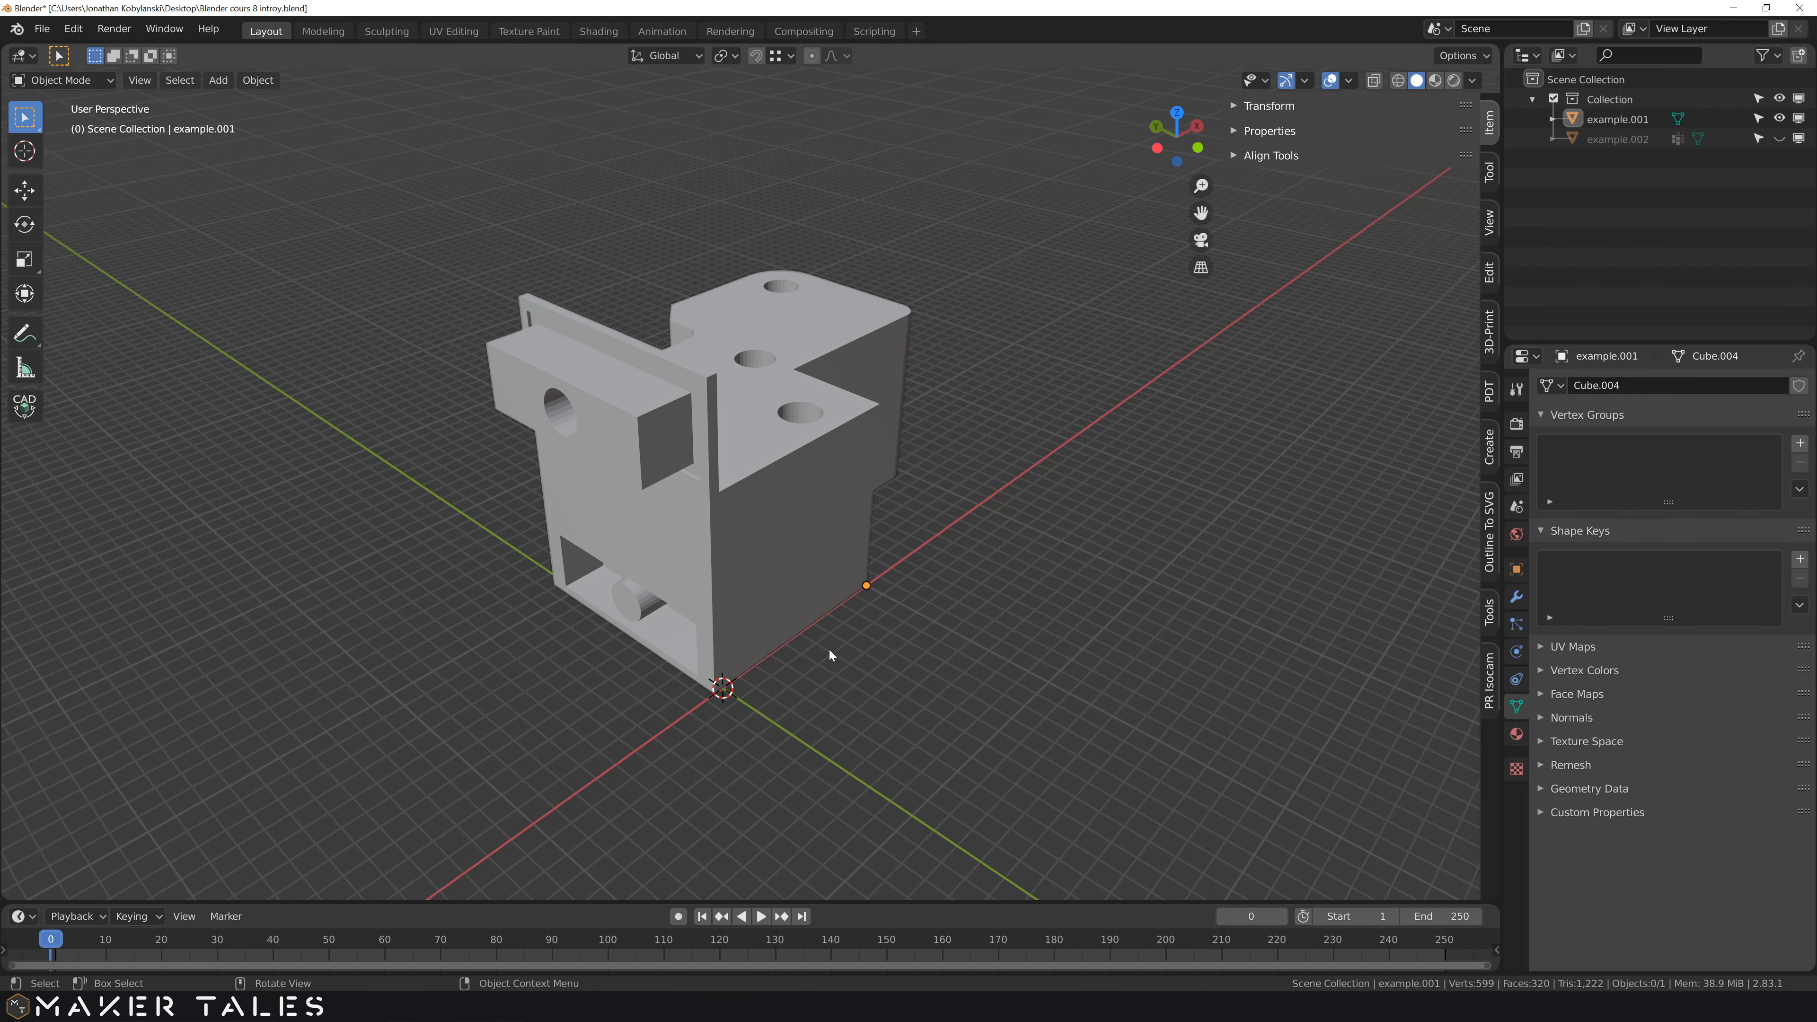
mouse_move(829, 649)
middle_mouse_down()
mouse_move(877, 627)
mouse_move(818, 646)
middle_mouse_up()
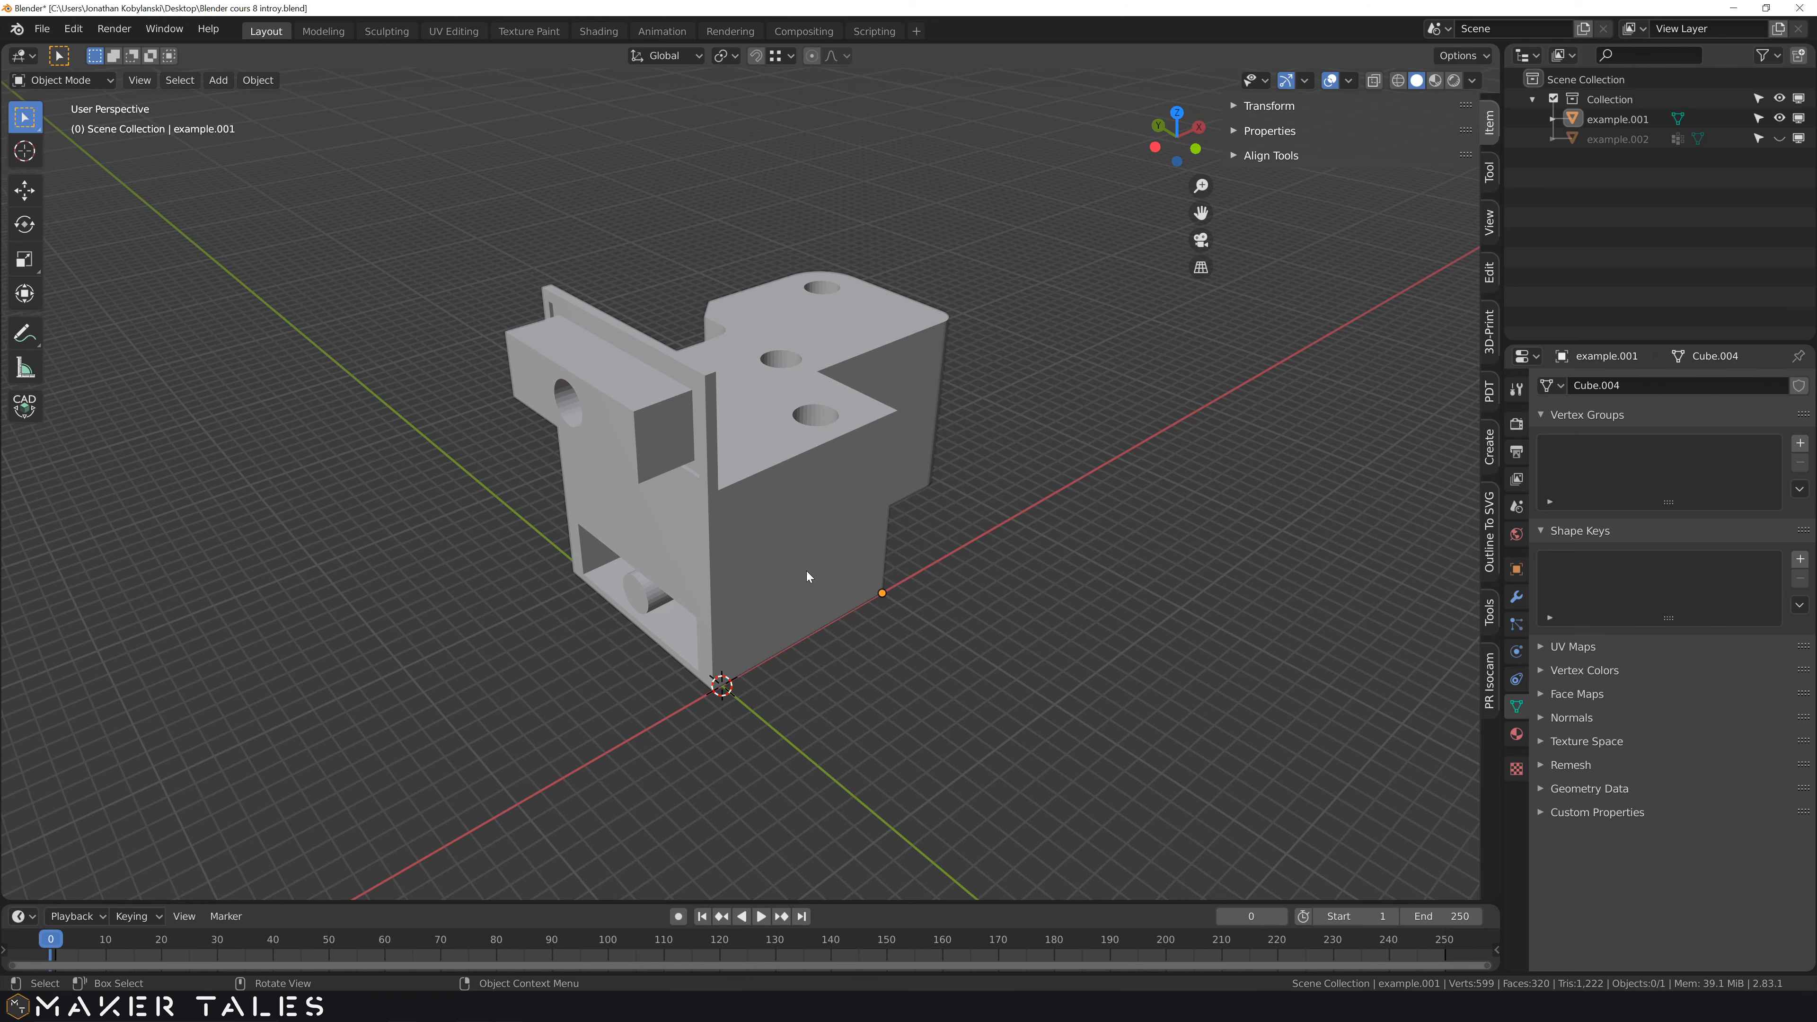
mouse_move(804, 584)
middle_mouse_down()
mouse_move(821, 528)
mouse_move(789, 567)
mouse_move(806, 582)
middle_mouse_up()
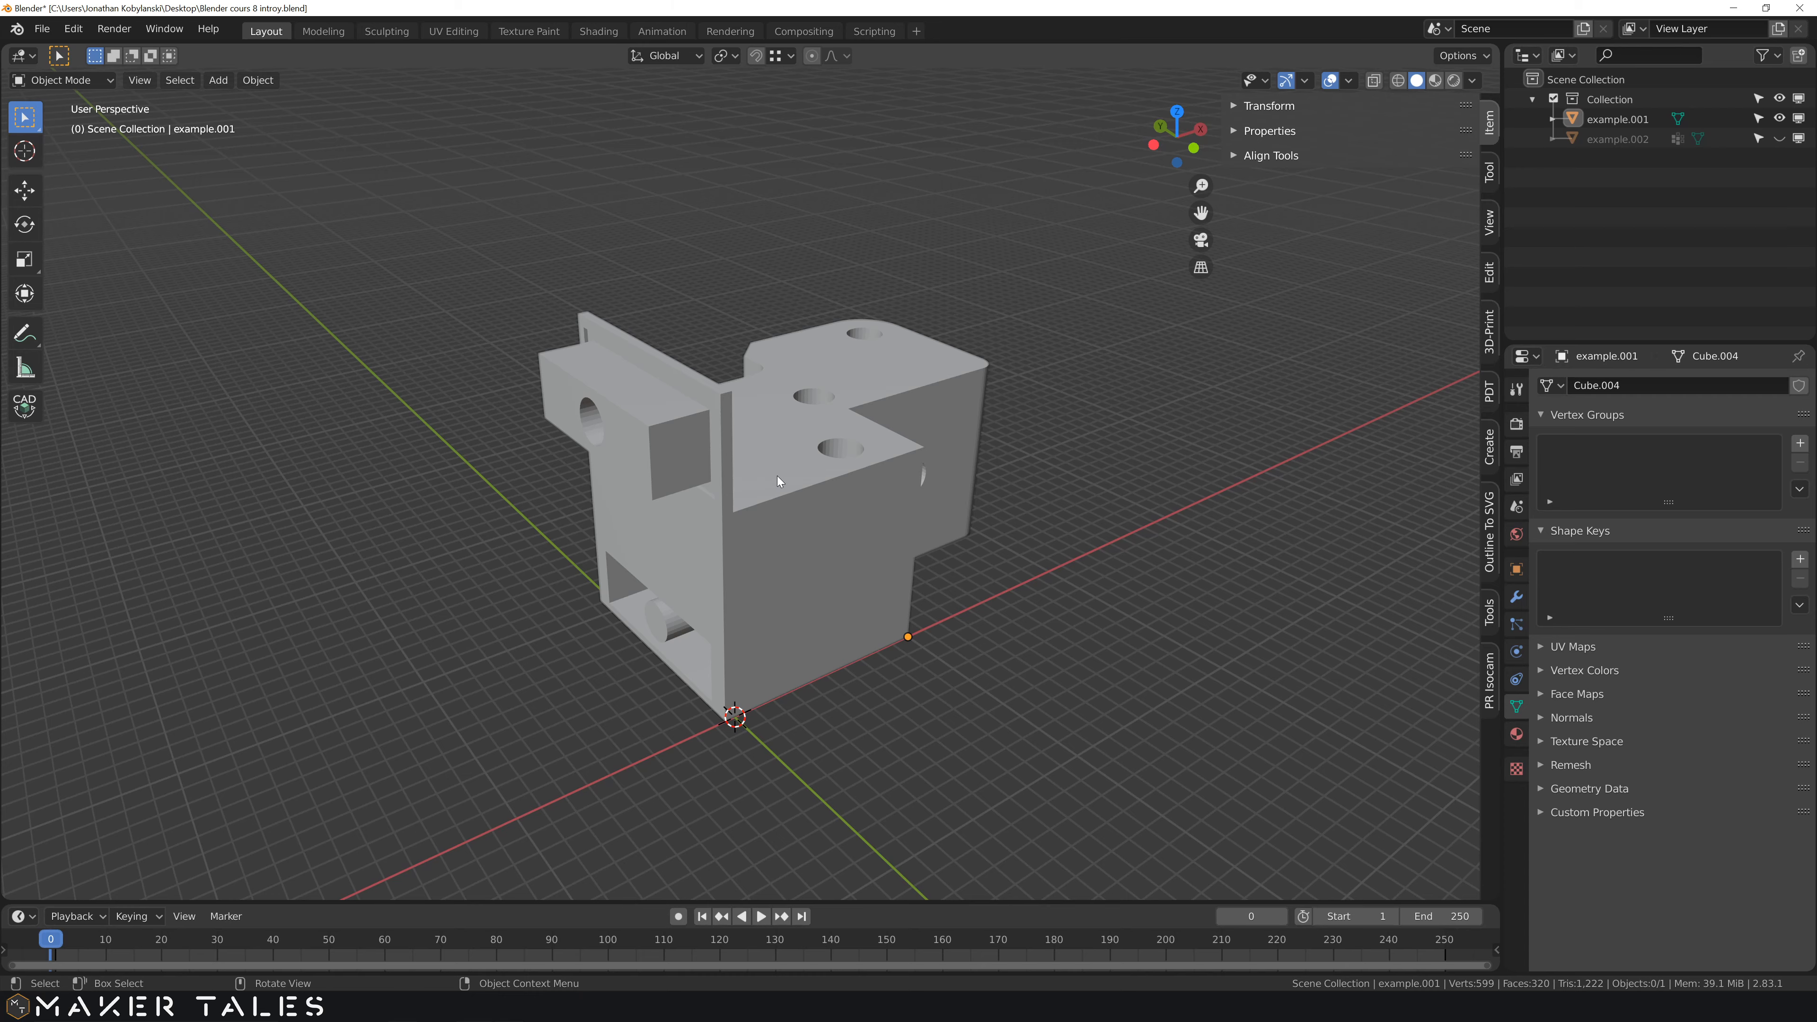
scroll(776, 476, "up", 4)
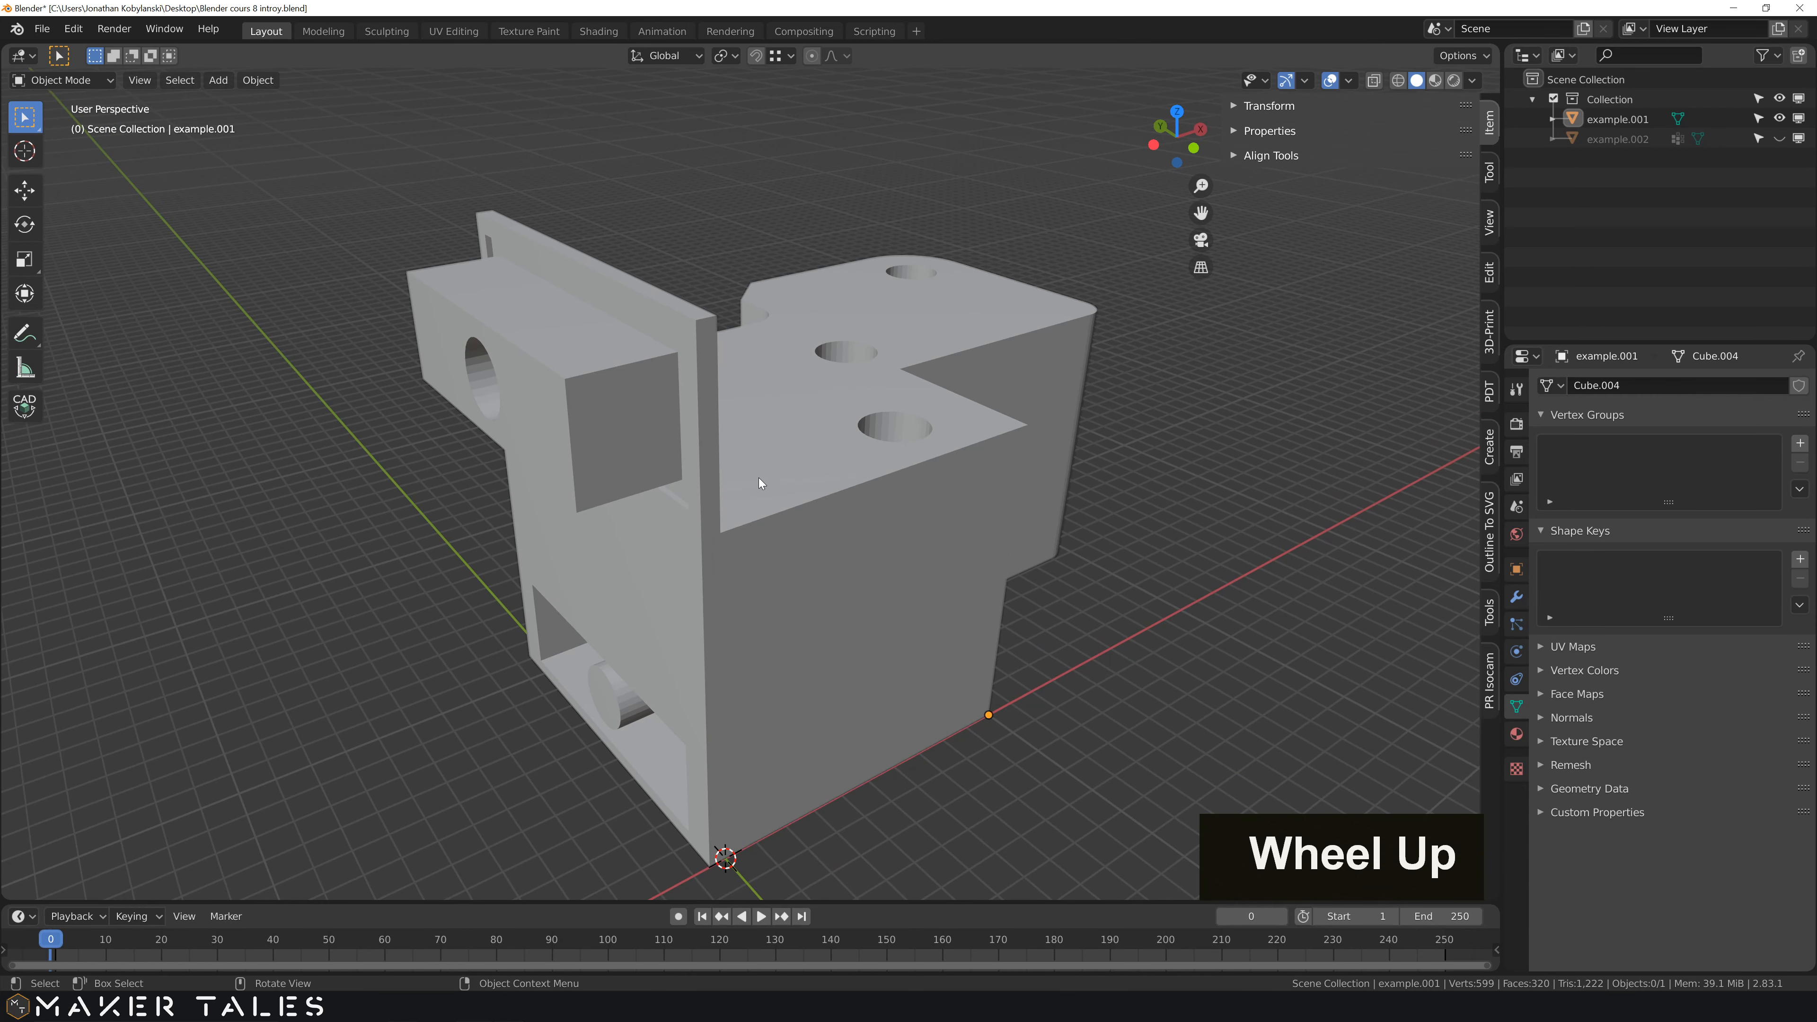
middle_click_drag(758, 477, 772, 419)
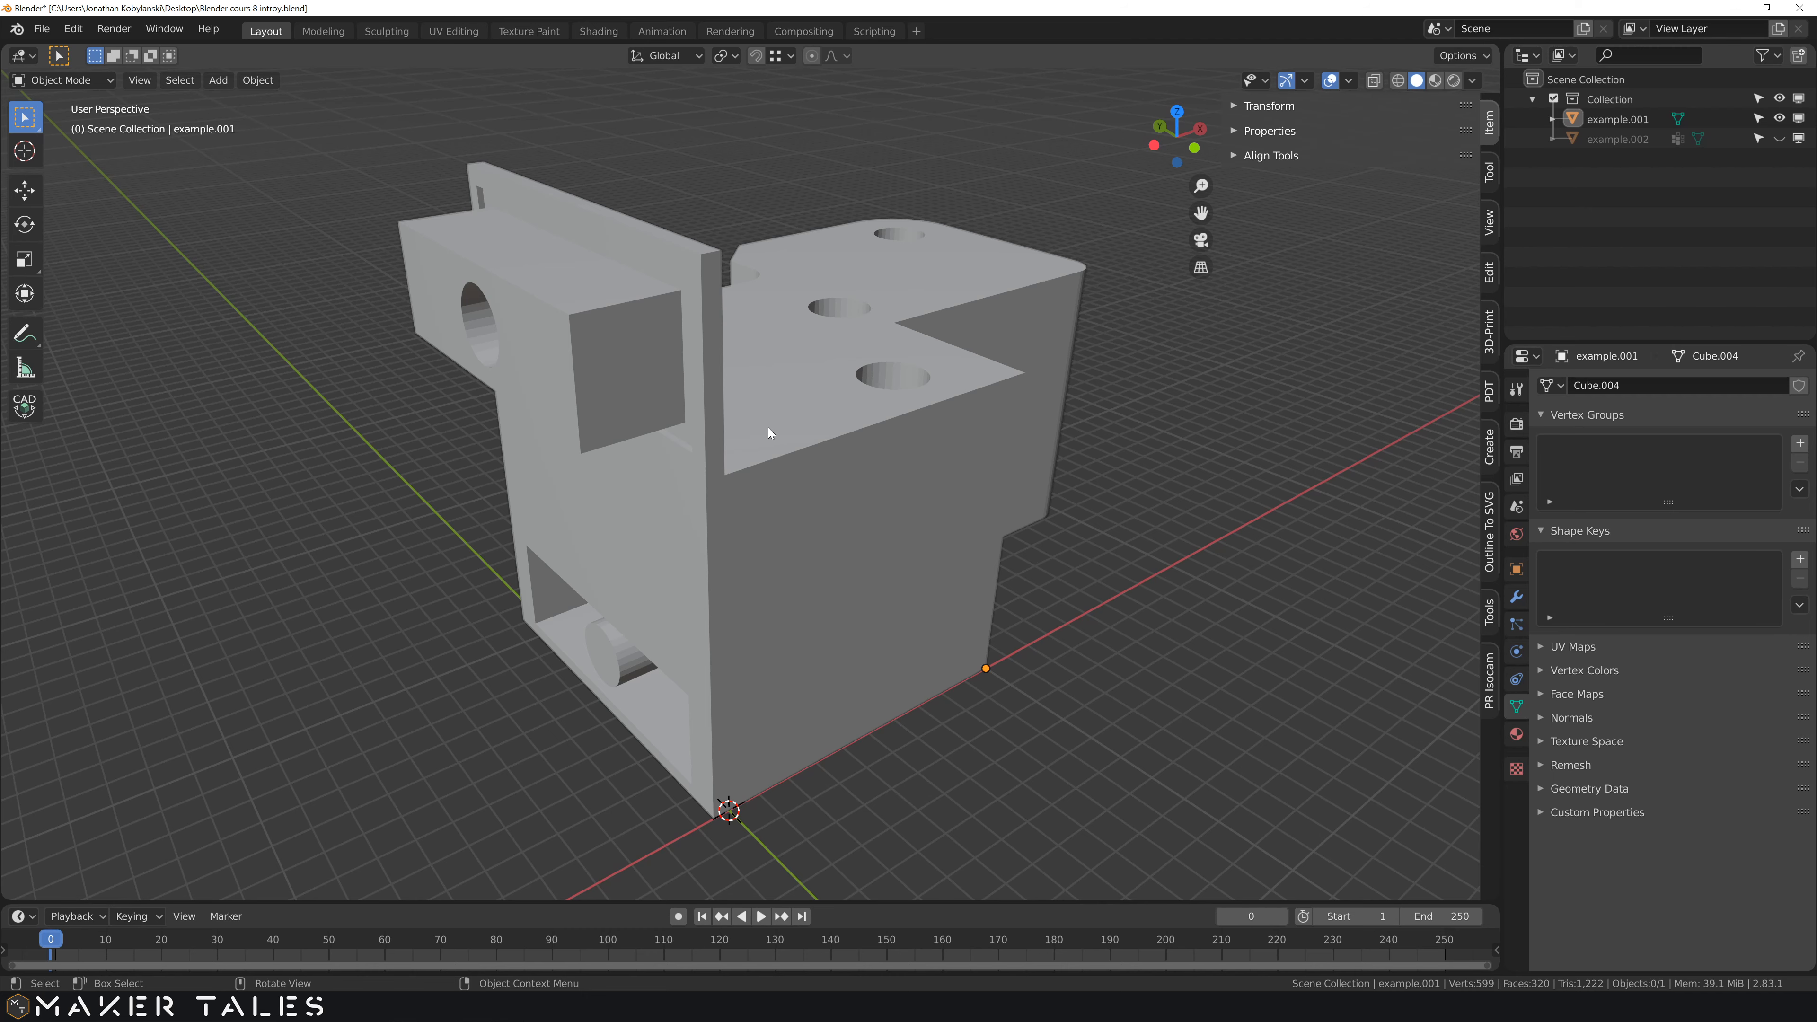
- Add a Bevel modifier to bracket example.001 with an offset of 0.236 mm and inspect the bevelled edges
left_click(768, 427)
key("Tab")
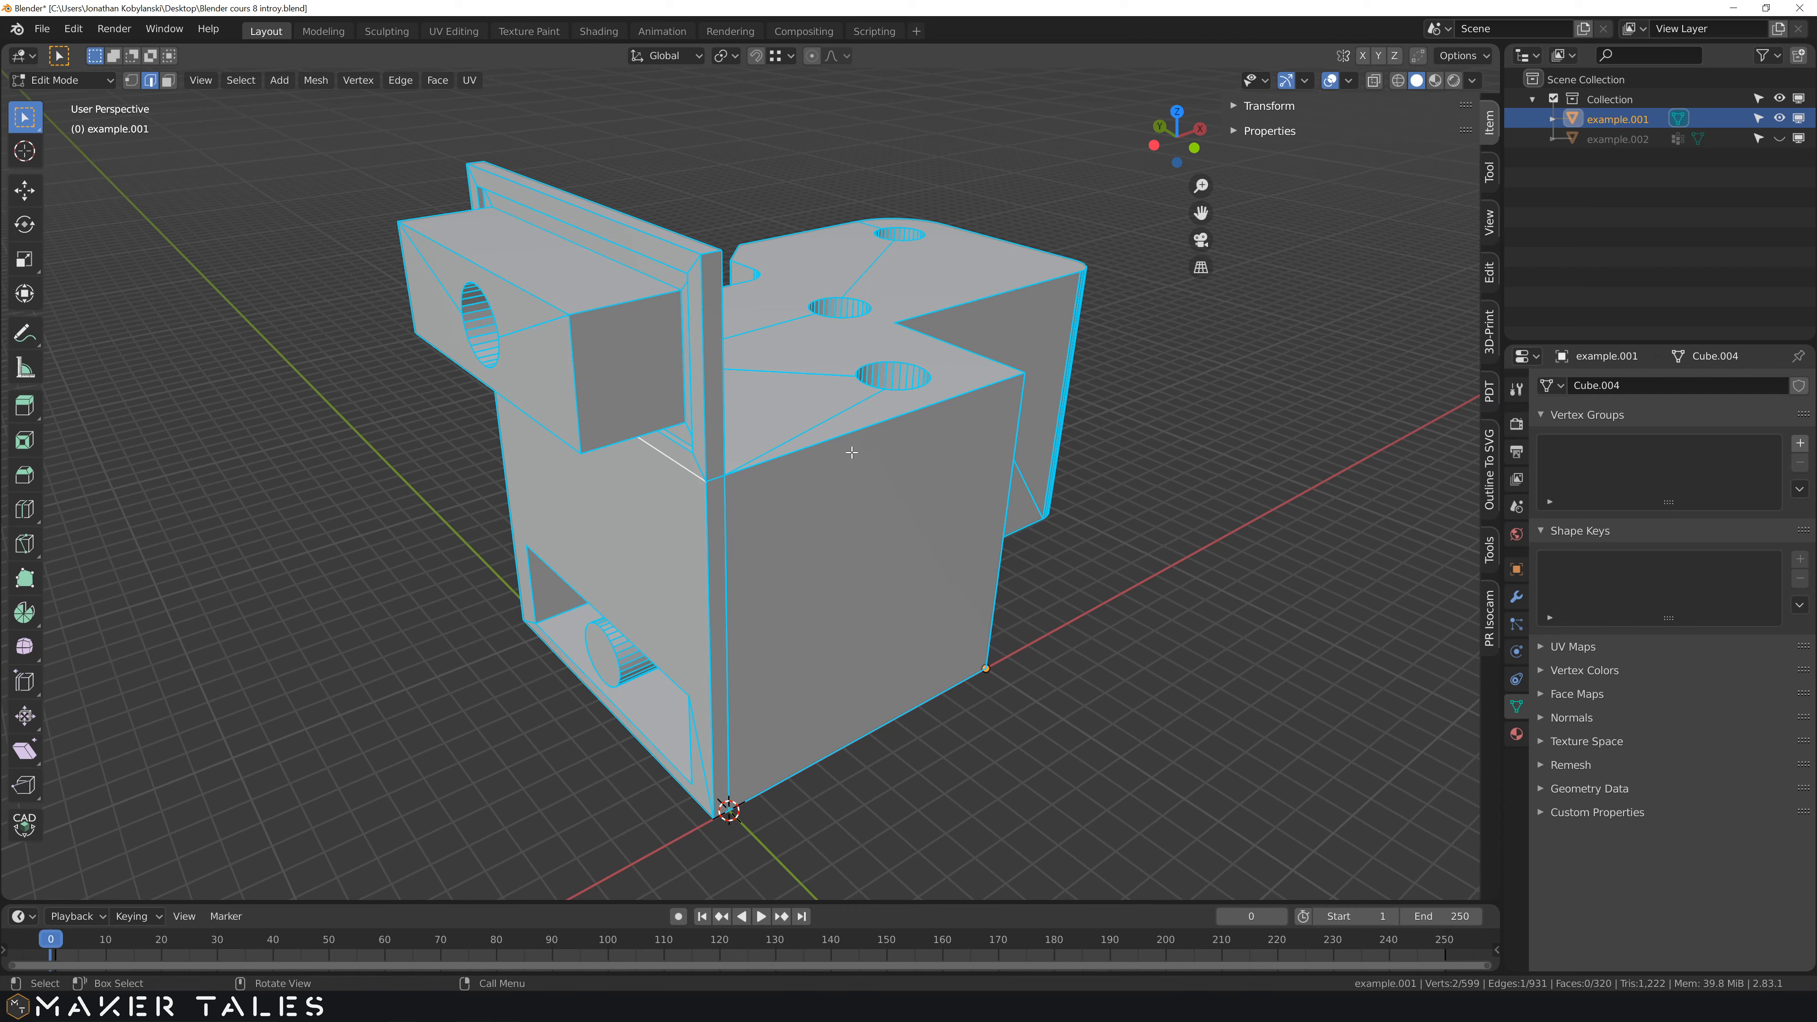
key("Tab")
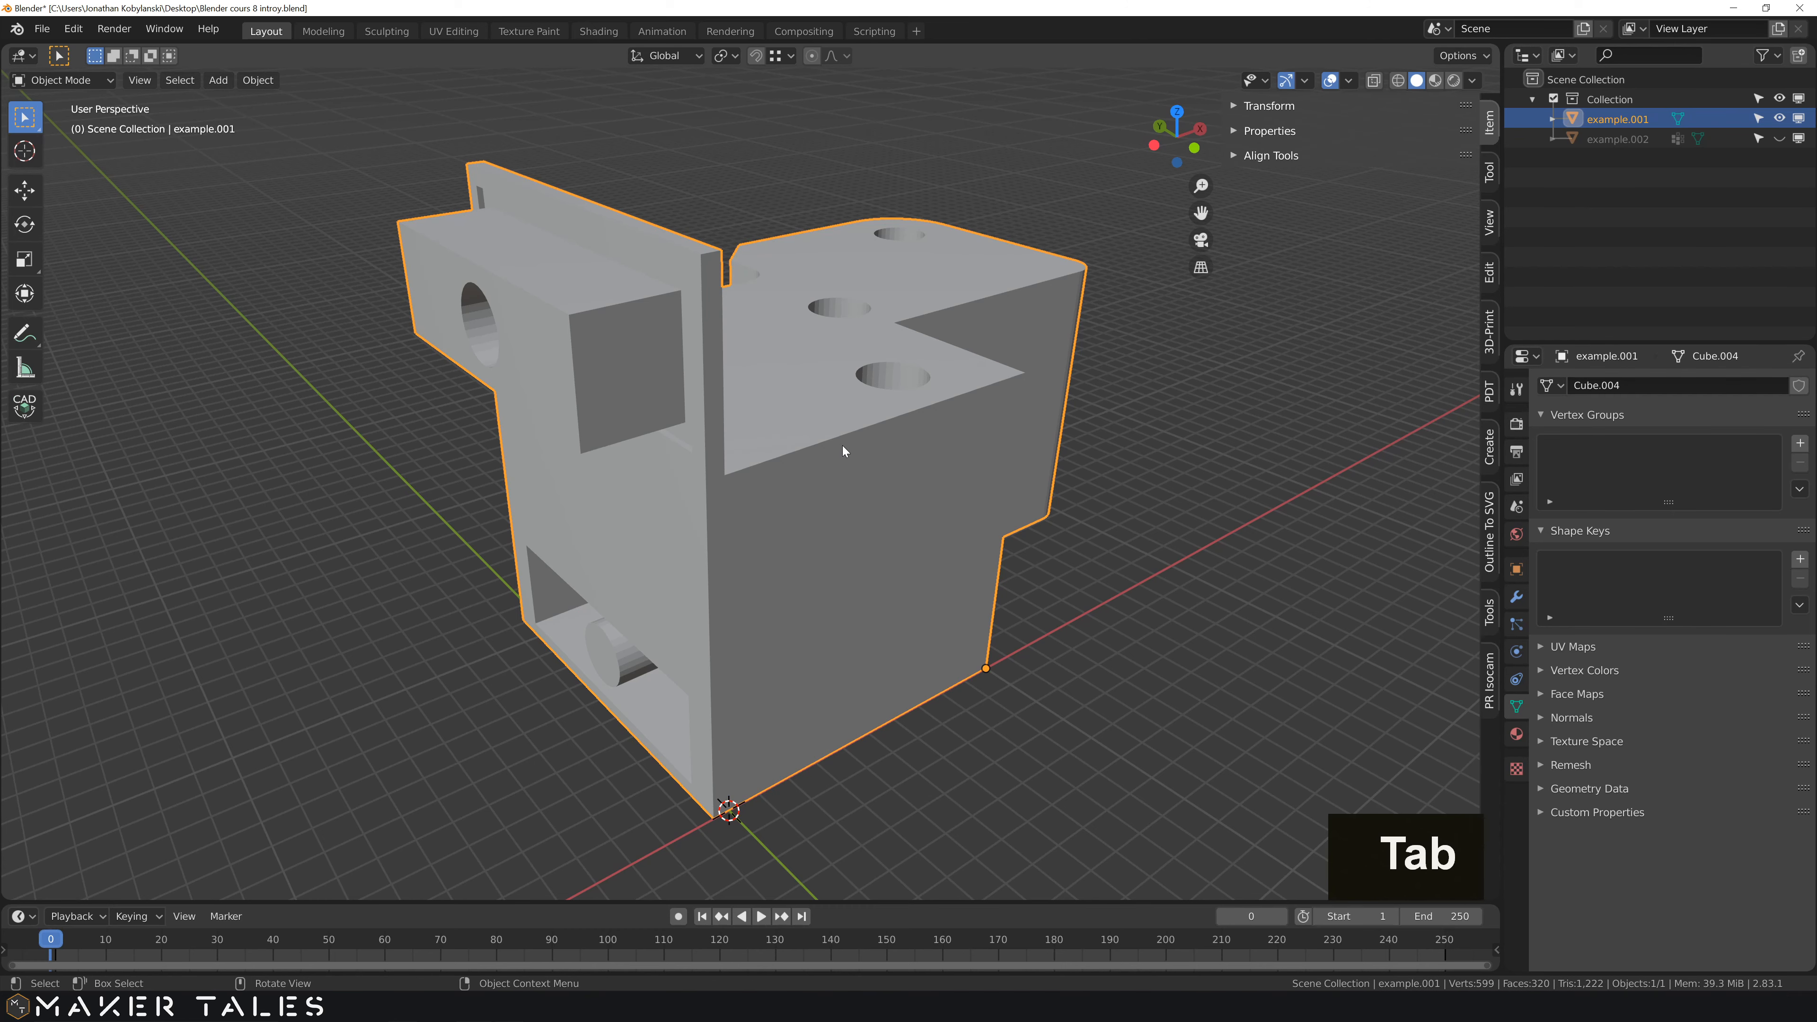
left_click(1517, 597)
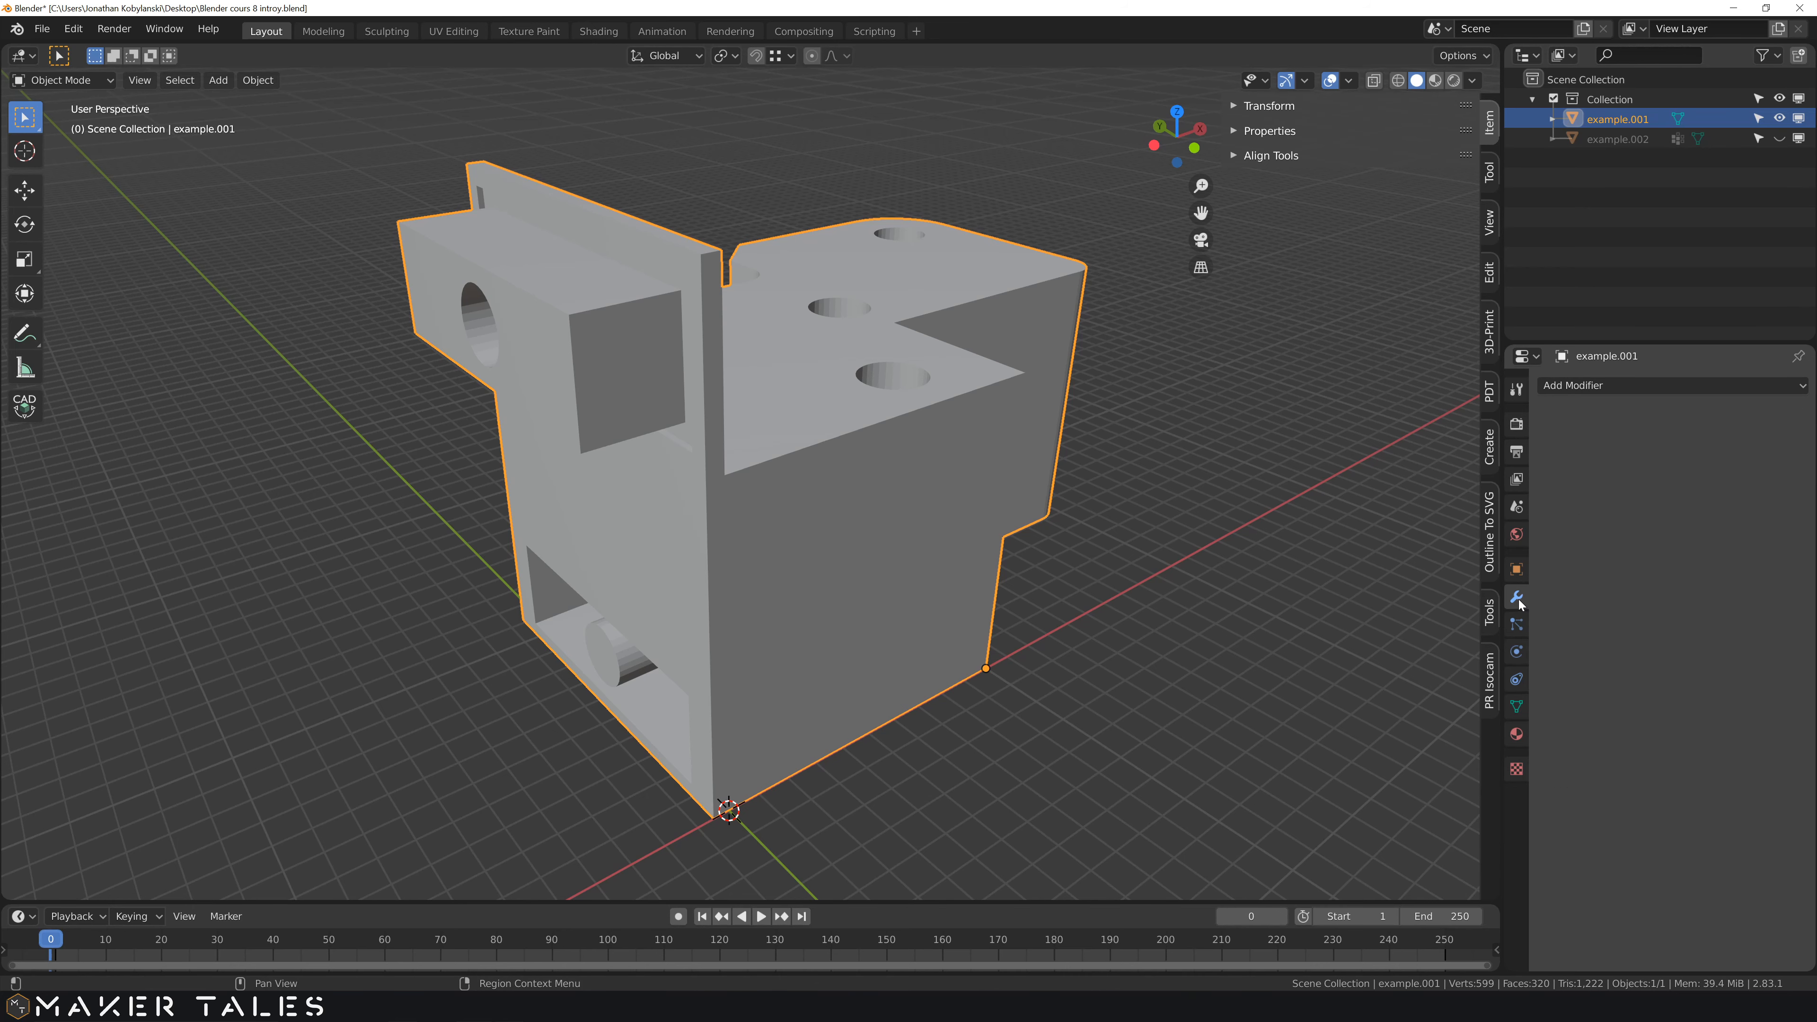
left_click(1574, 392)
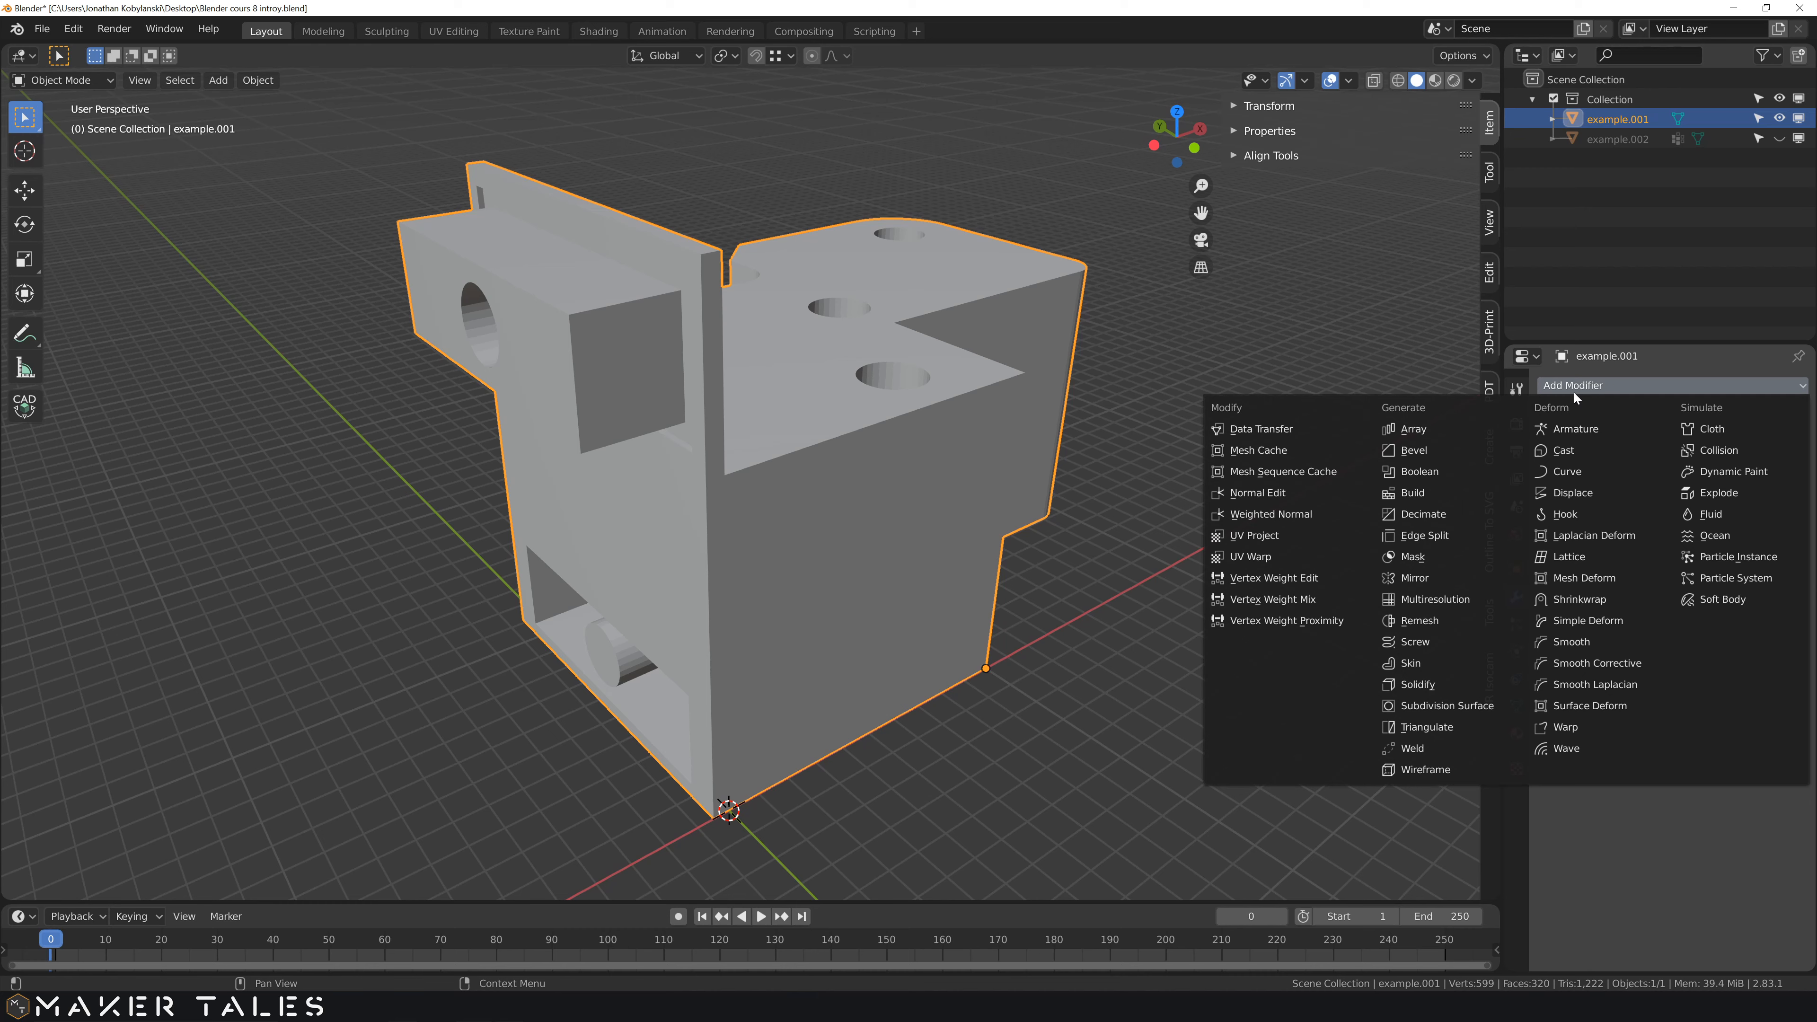
left_click(1434, 451)
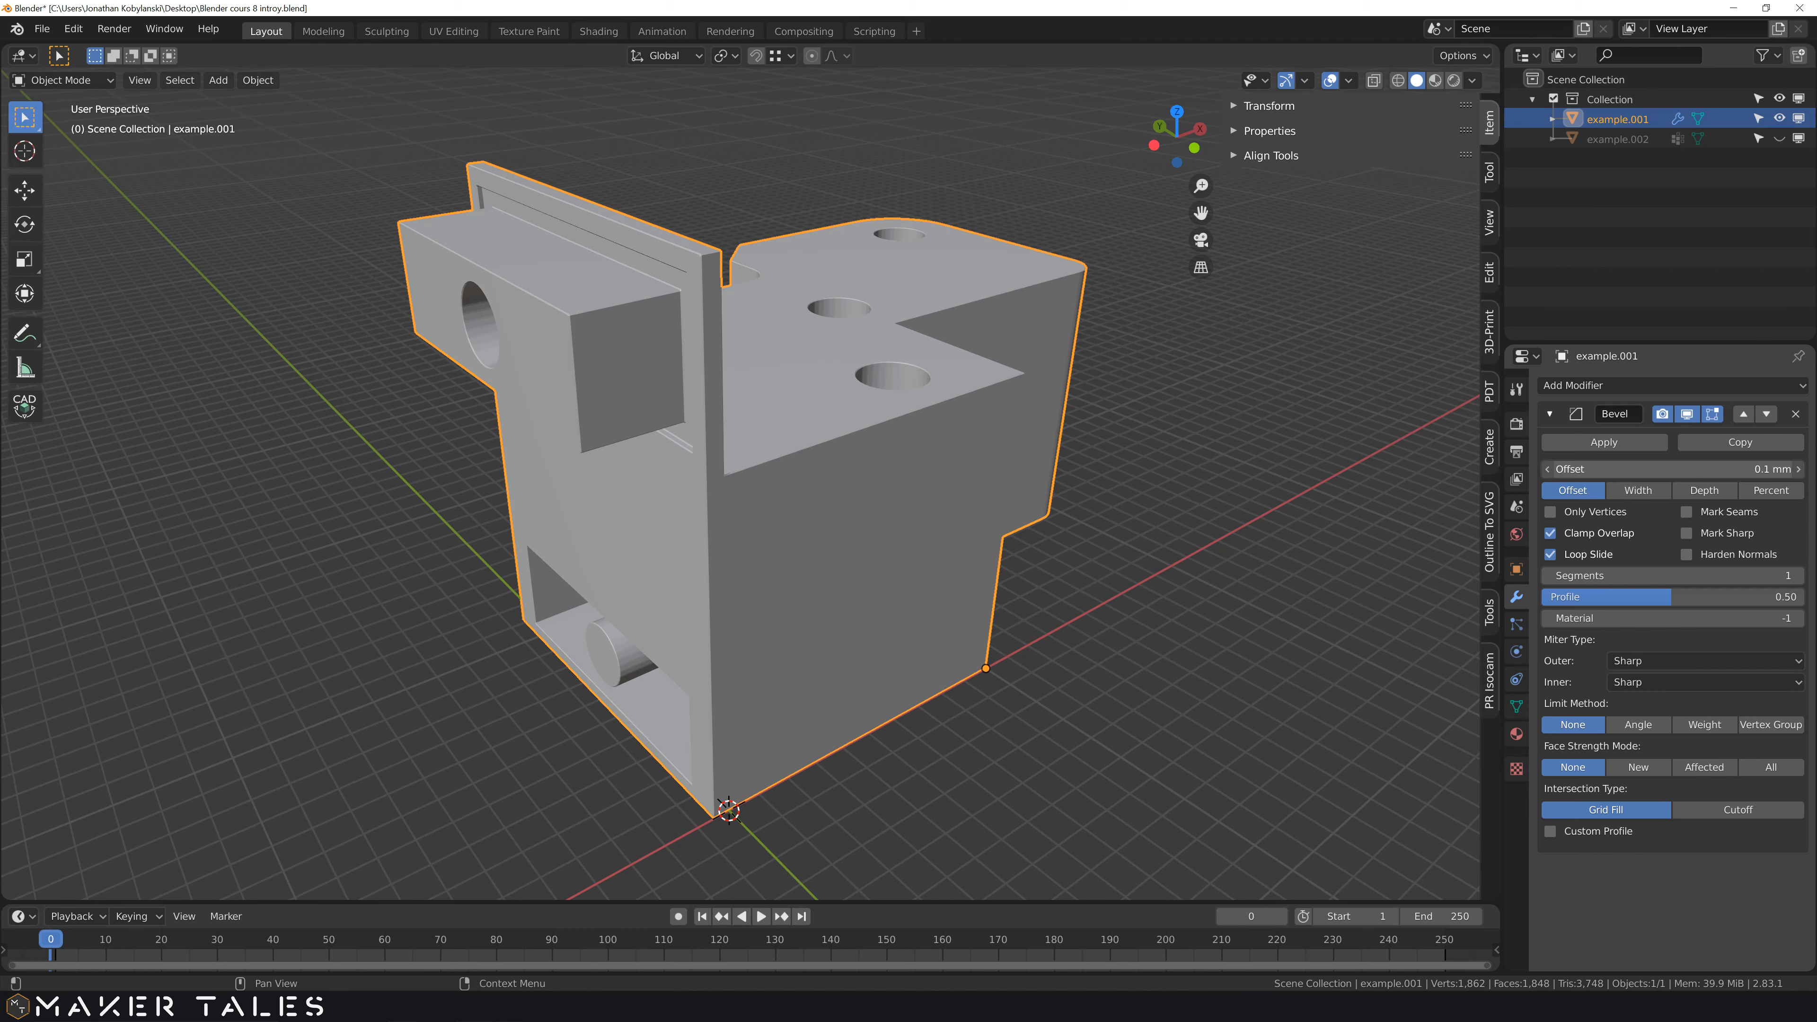
left_click_drag(1659, 469, 1687, 469)
mouse_move(1654, 575)
left_mouse_down()
mouse_move(1695, 575)
mouse_move(1653, 575)
left_mouse_up()
scroll(832, 408, "up", 8)
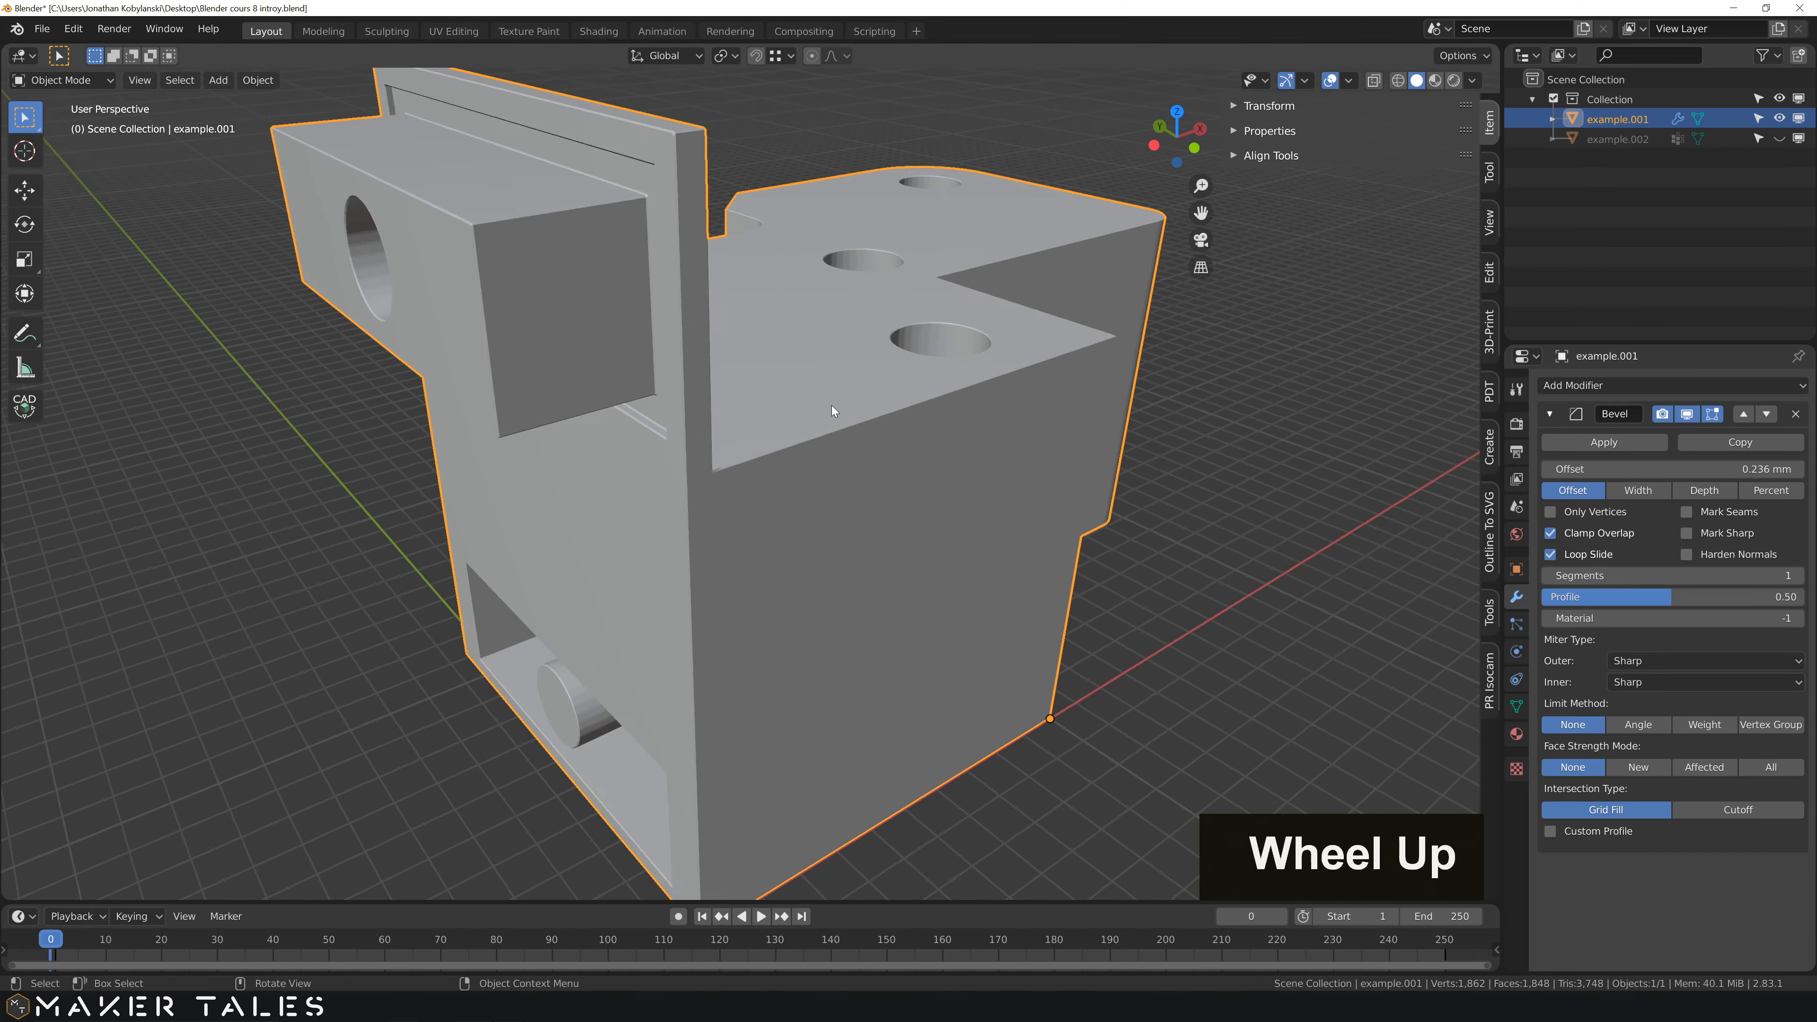
middle_click_drag(831, 418, 978, 369)
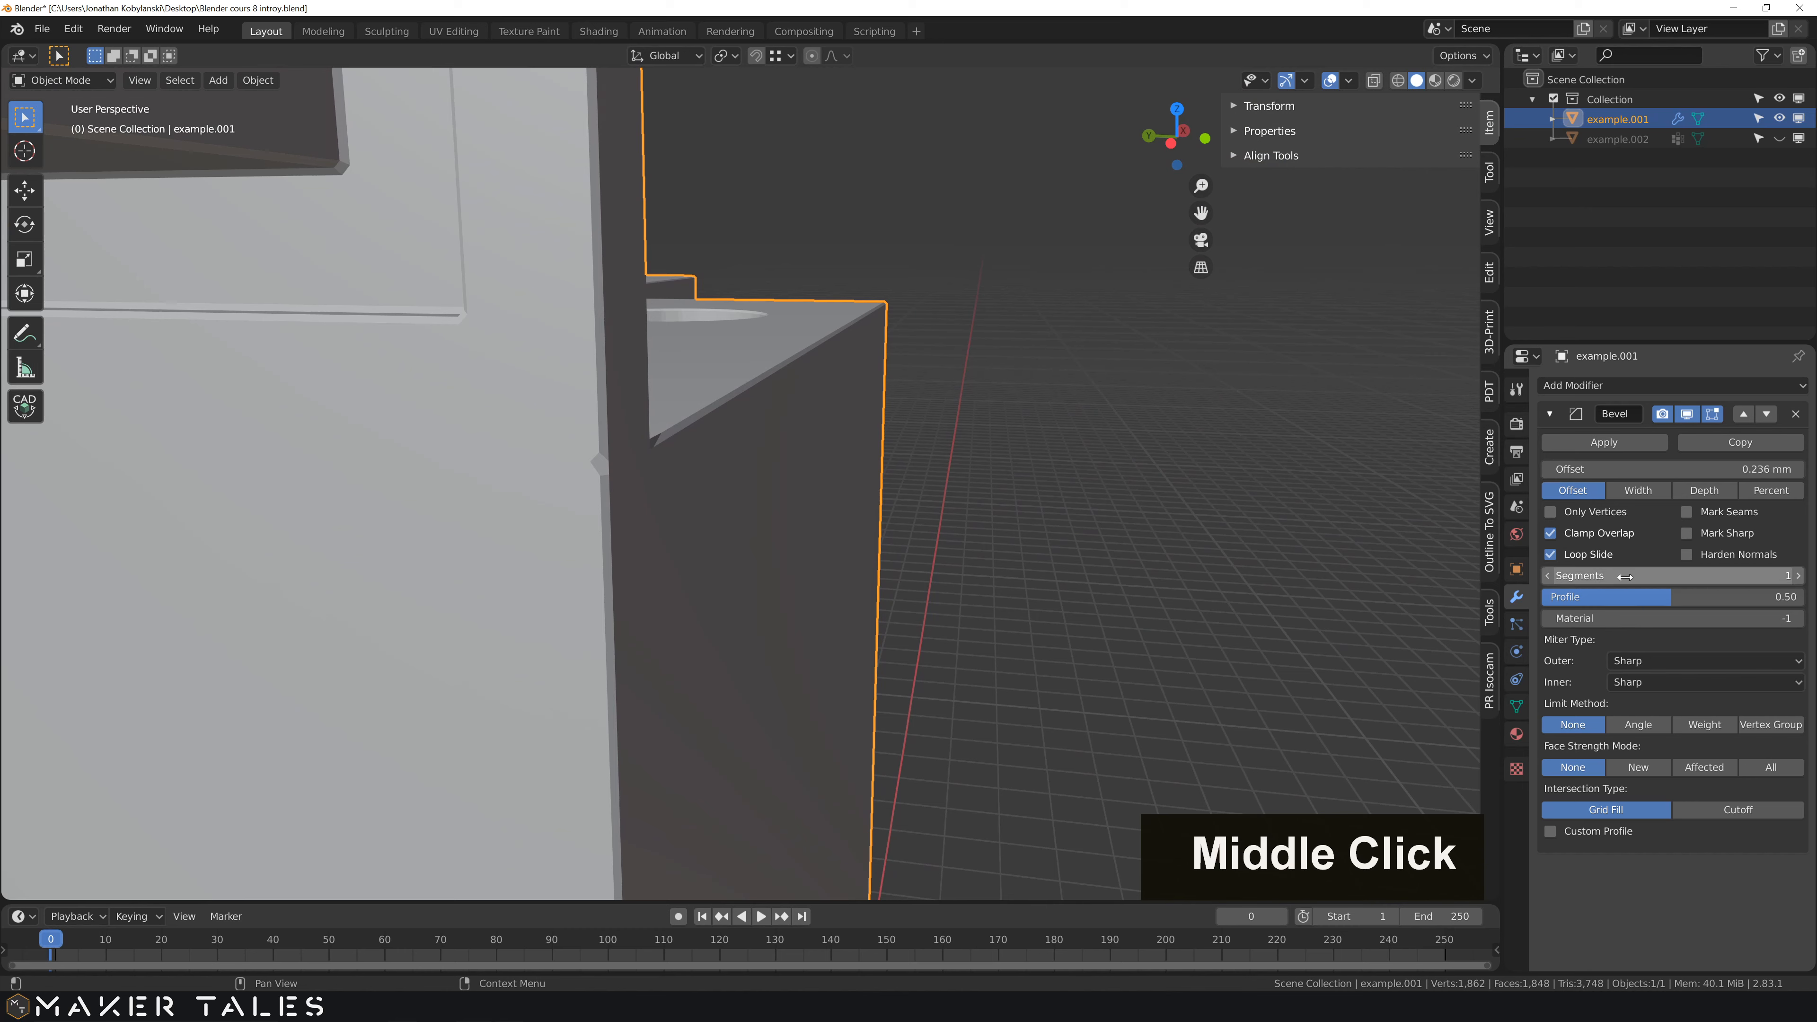
- Raise the bevel's segment count to 32 and inspect the smoothed edges of bracket example.001
left_click_drag(1629, 575, 1667, 577)
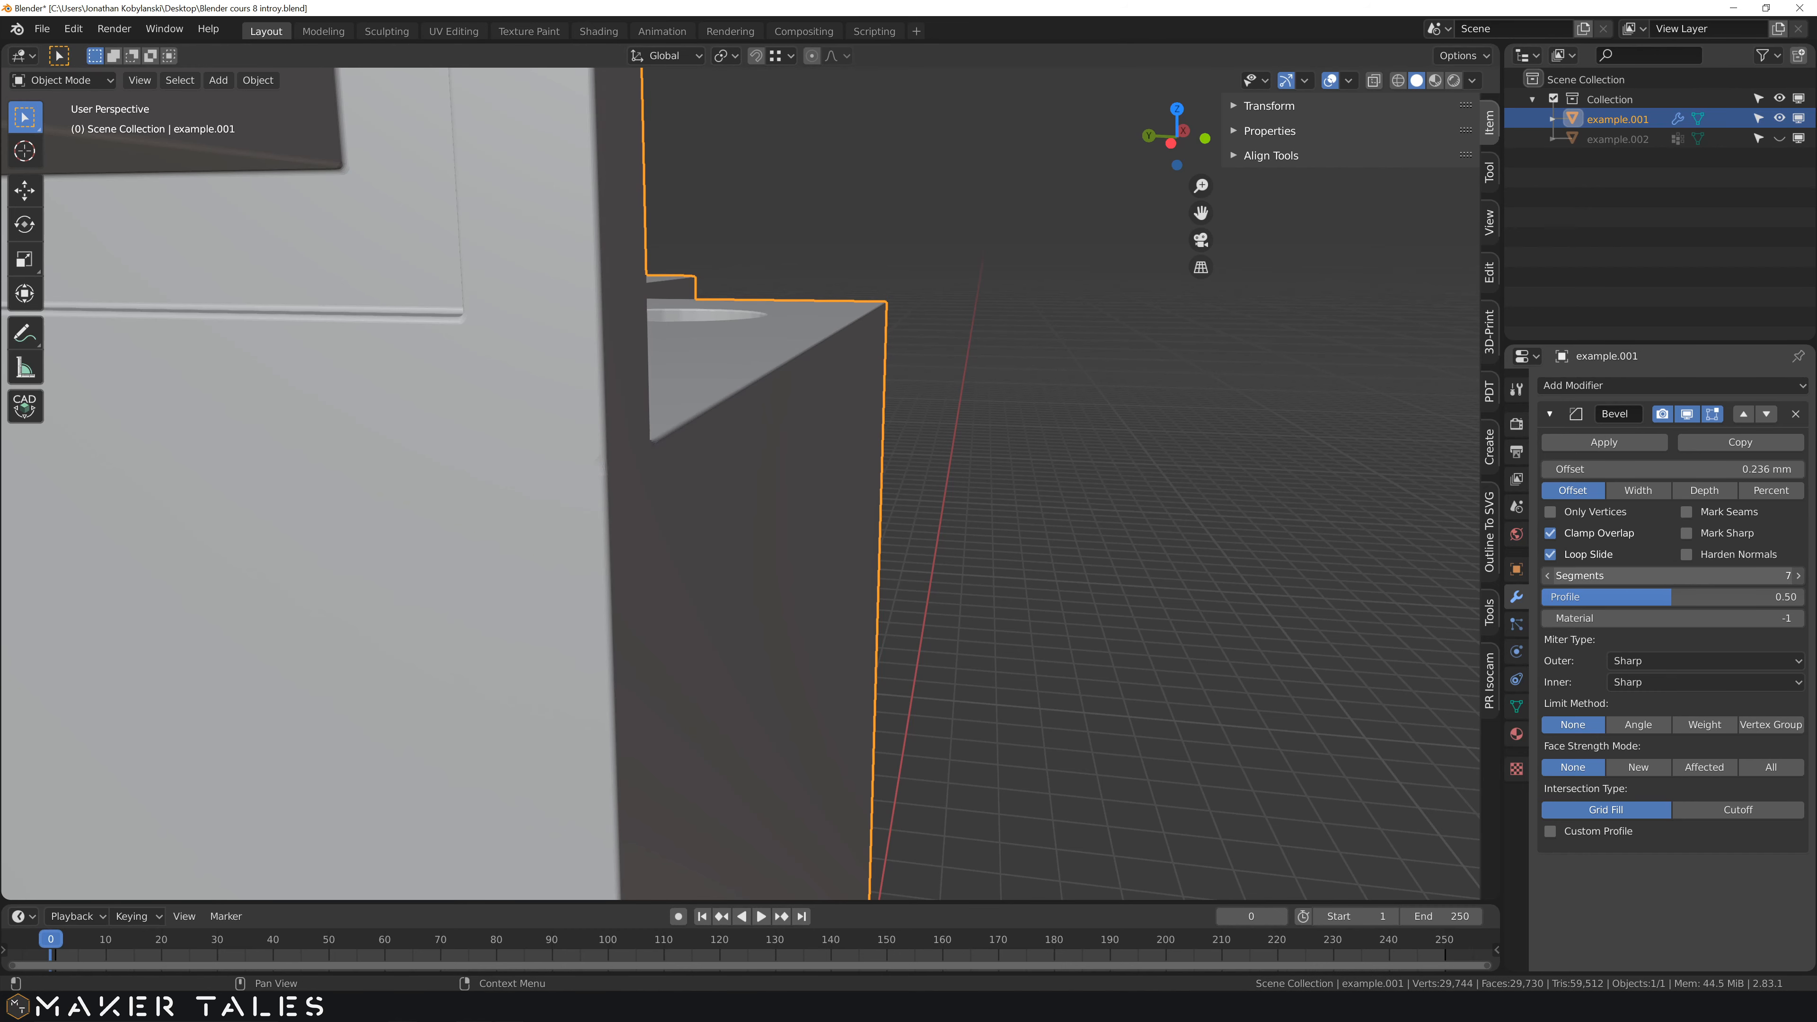
left_click(1159, 554)
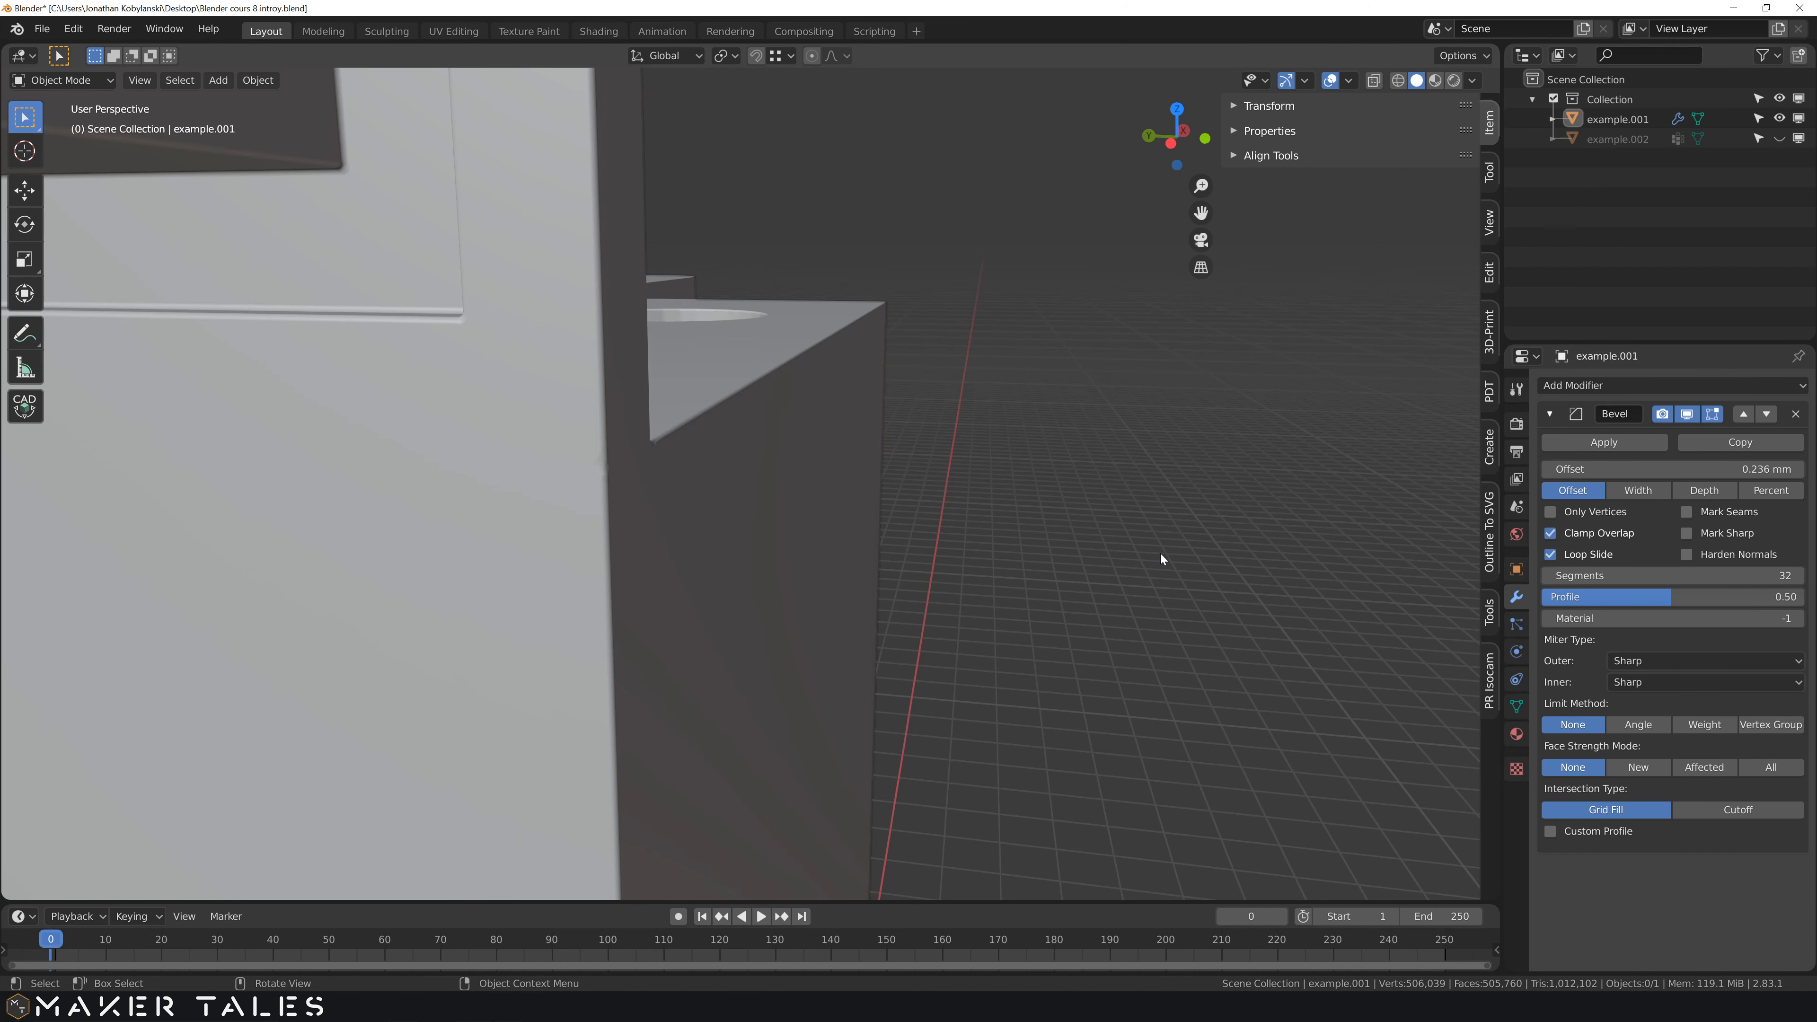
middle_click_drag(1135, 530, 1019, 596)
scroll(1125, 560, "down", 5)
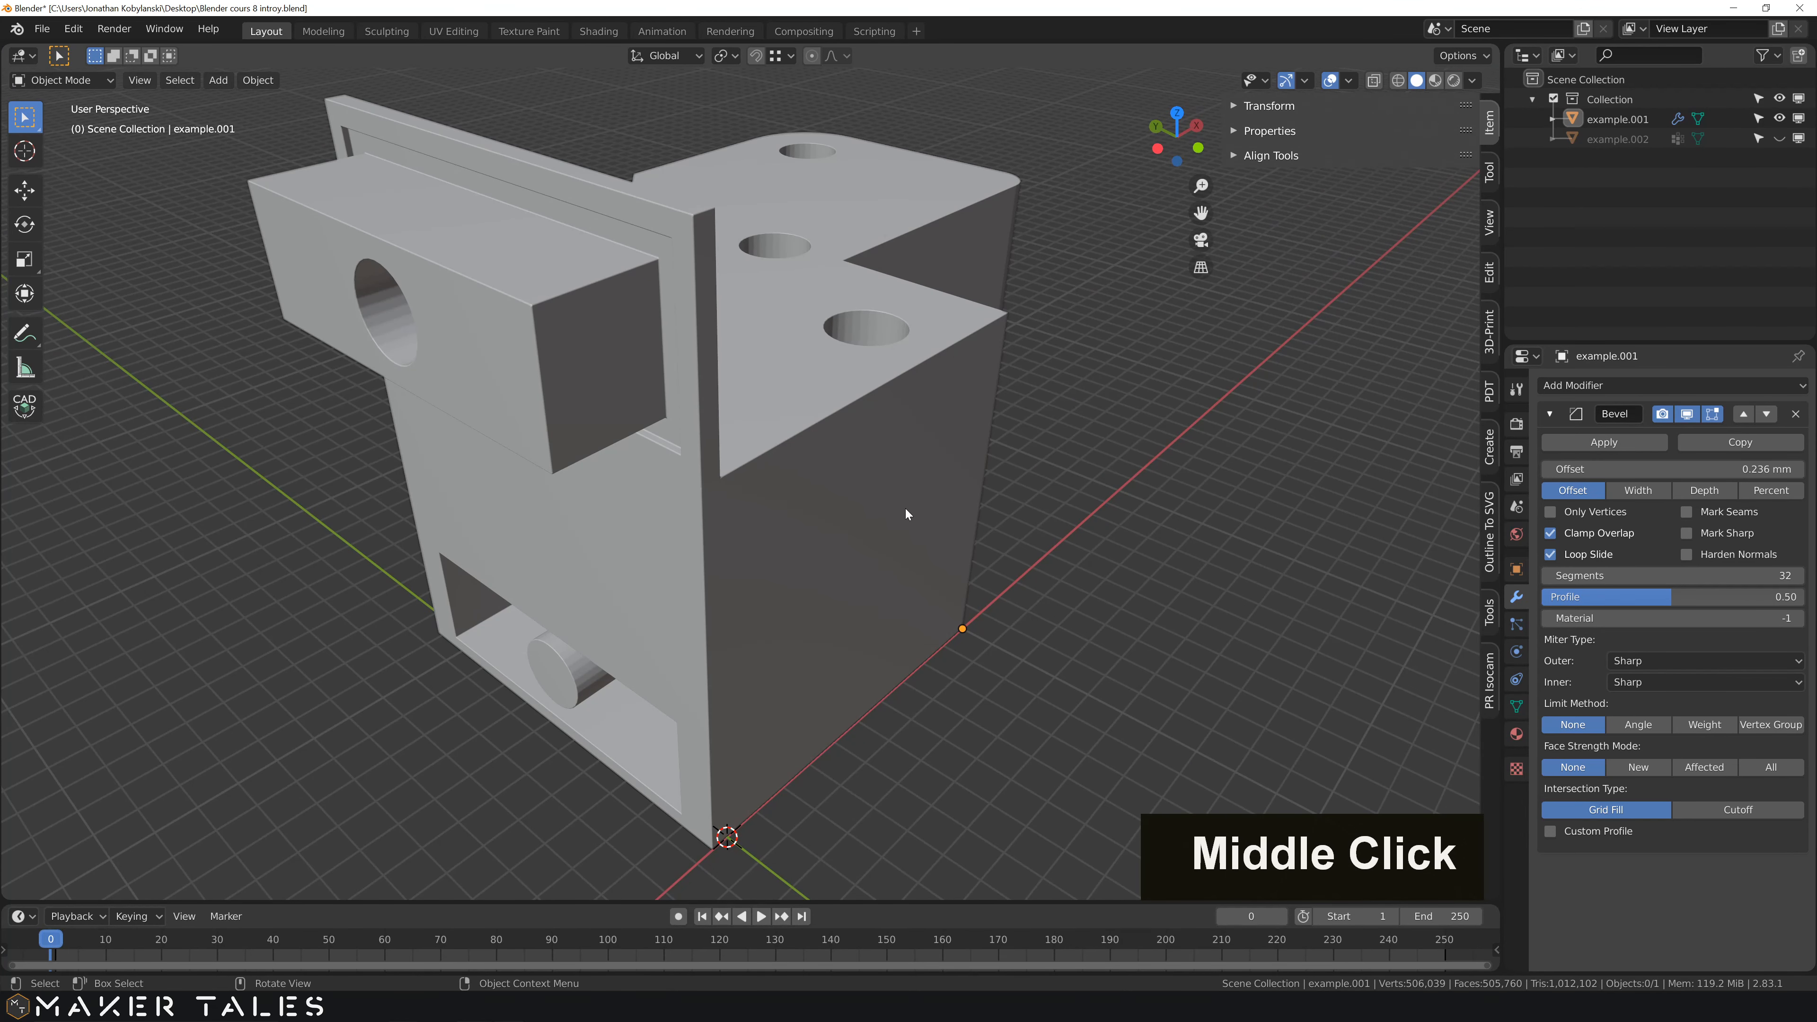
middle_click_drag(852, 470, 786, 482, "shift")
scroll(964, 496, "down", 2)
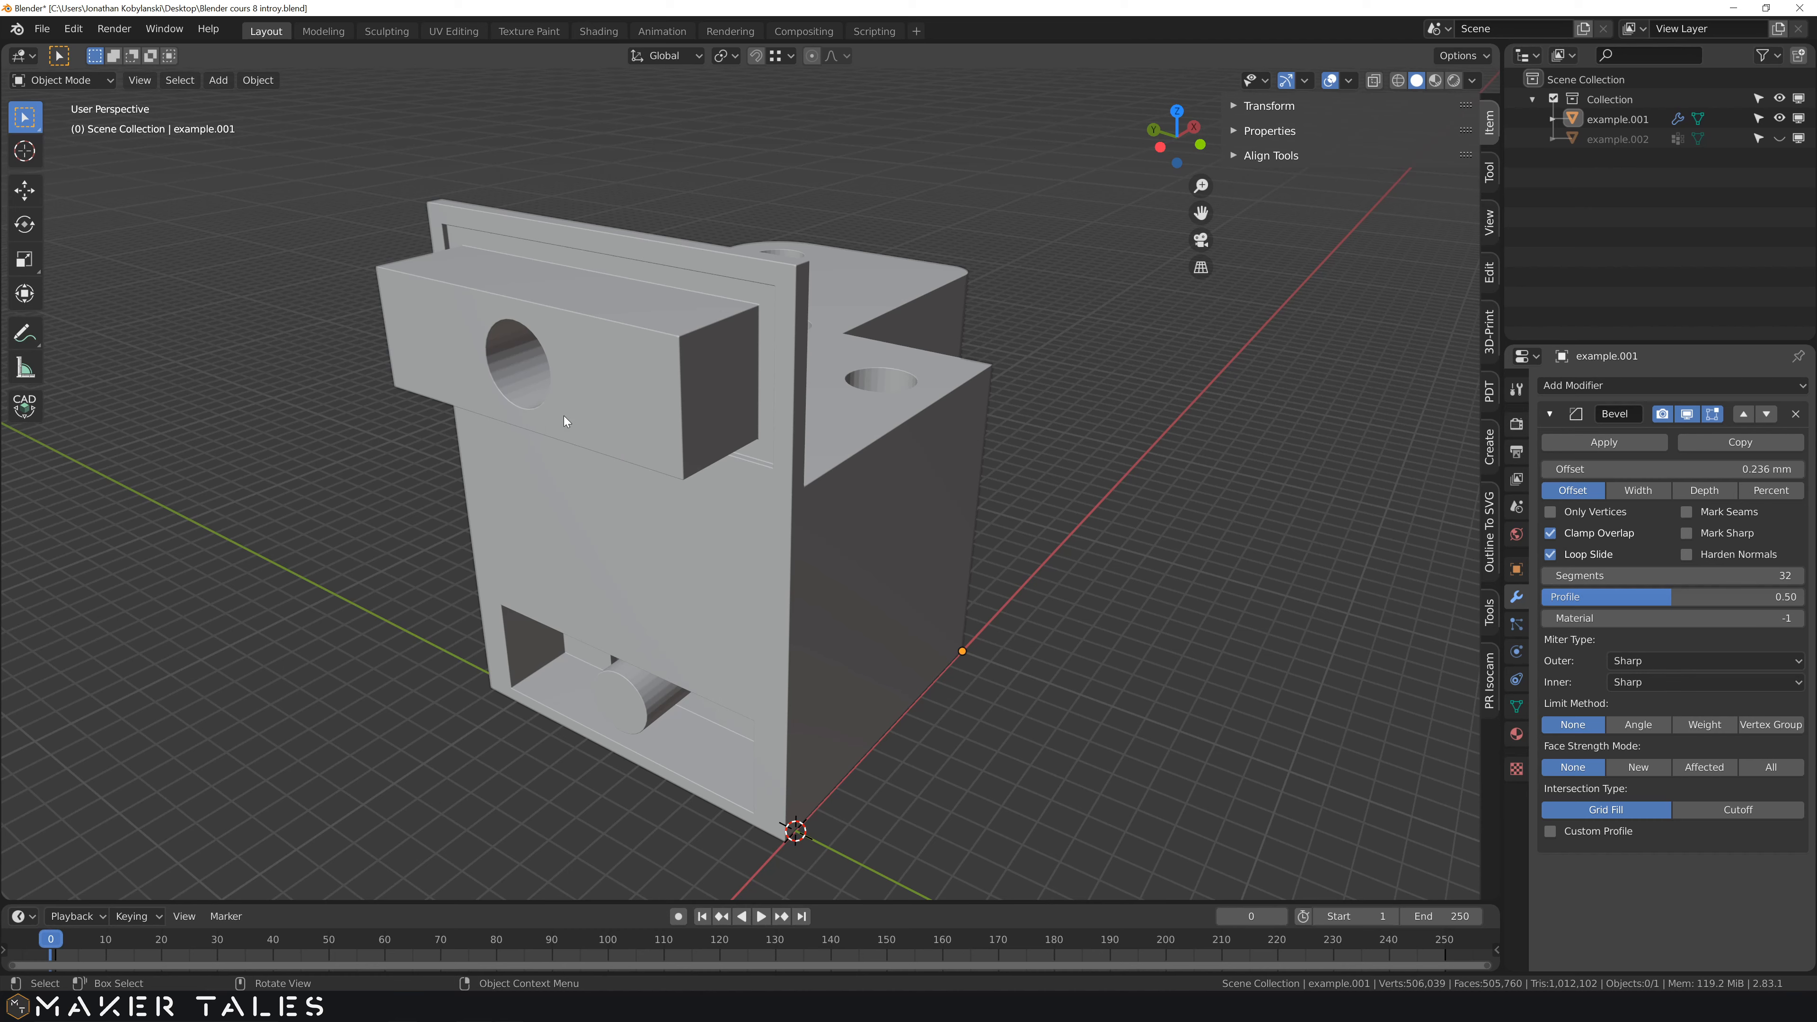
- Assign the four outer edges of the protruding block's front face to a new vertex group named "part a" and return to Object Mode
left_click(651, 405)
key("Tab")
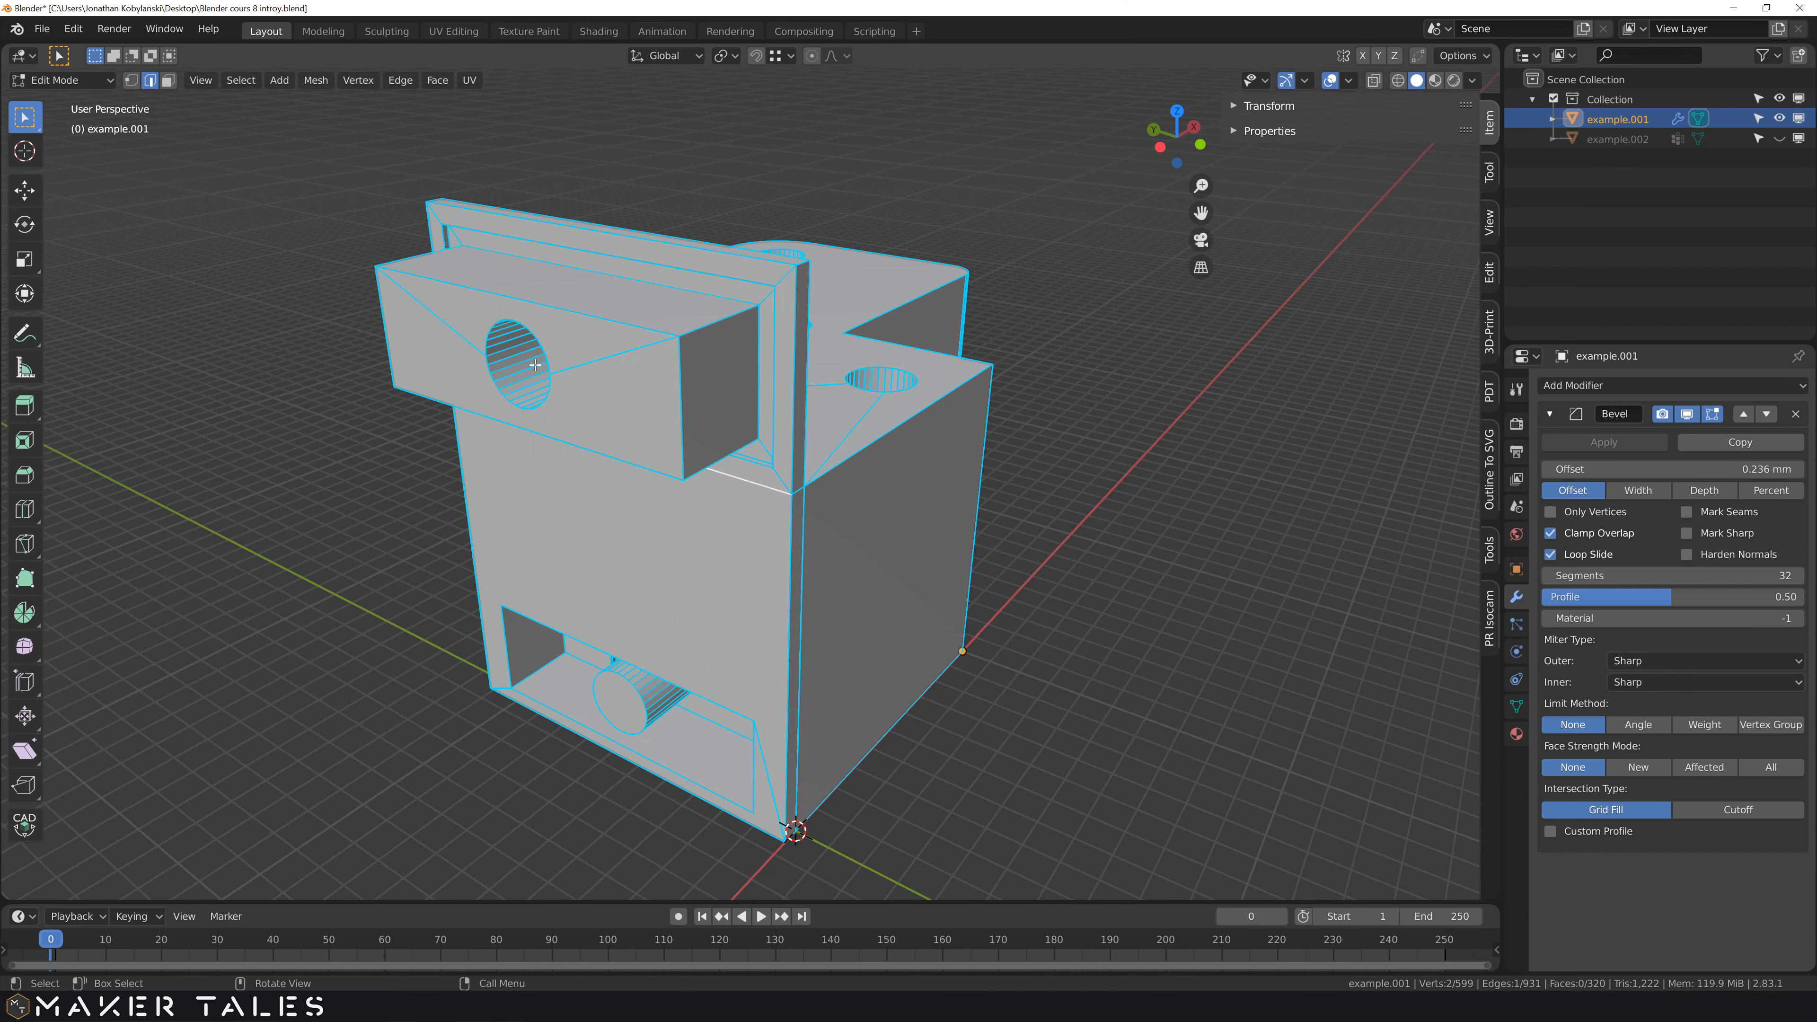
left_click(498, 293)
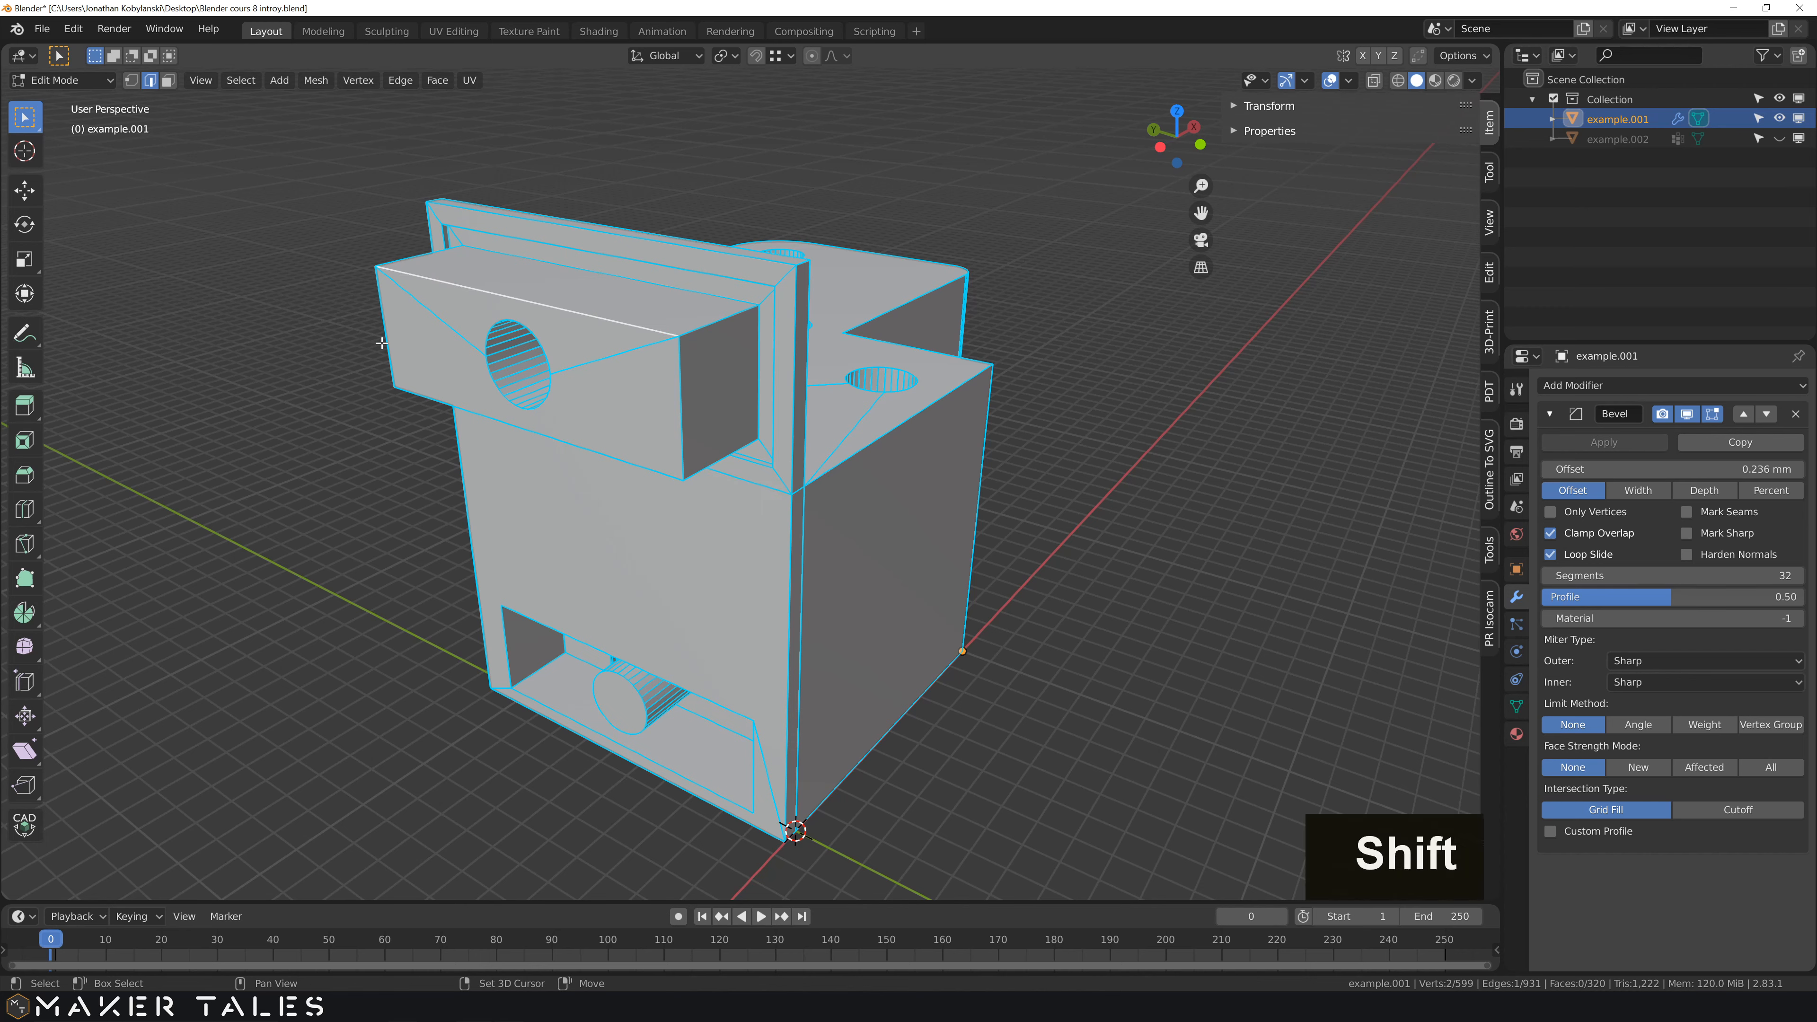
left_click(503, 424, "shift")
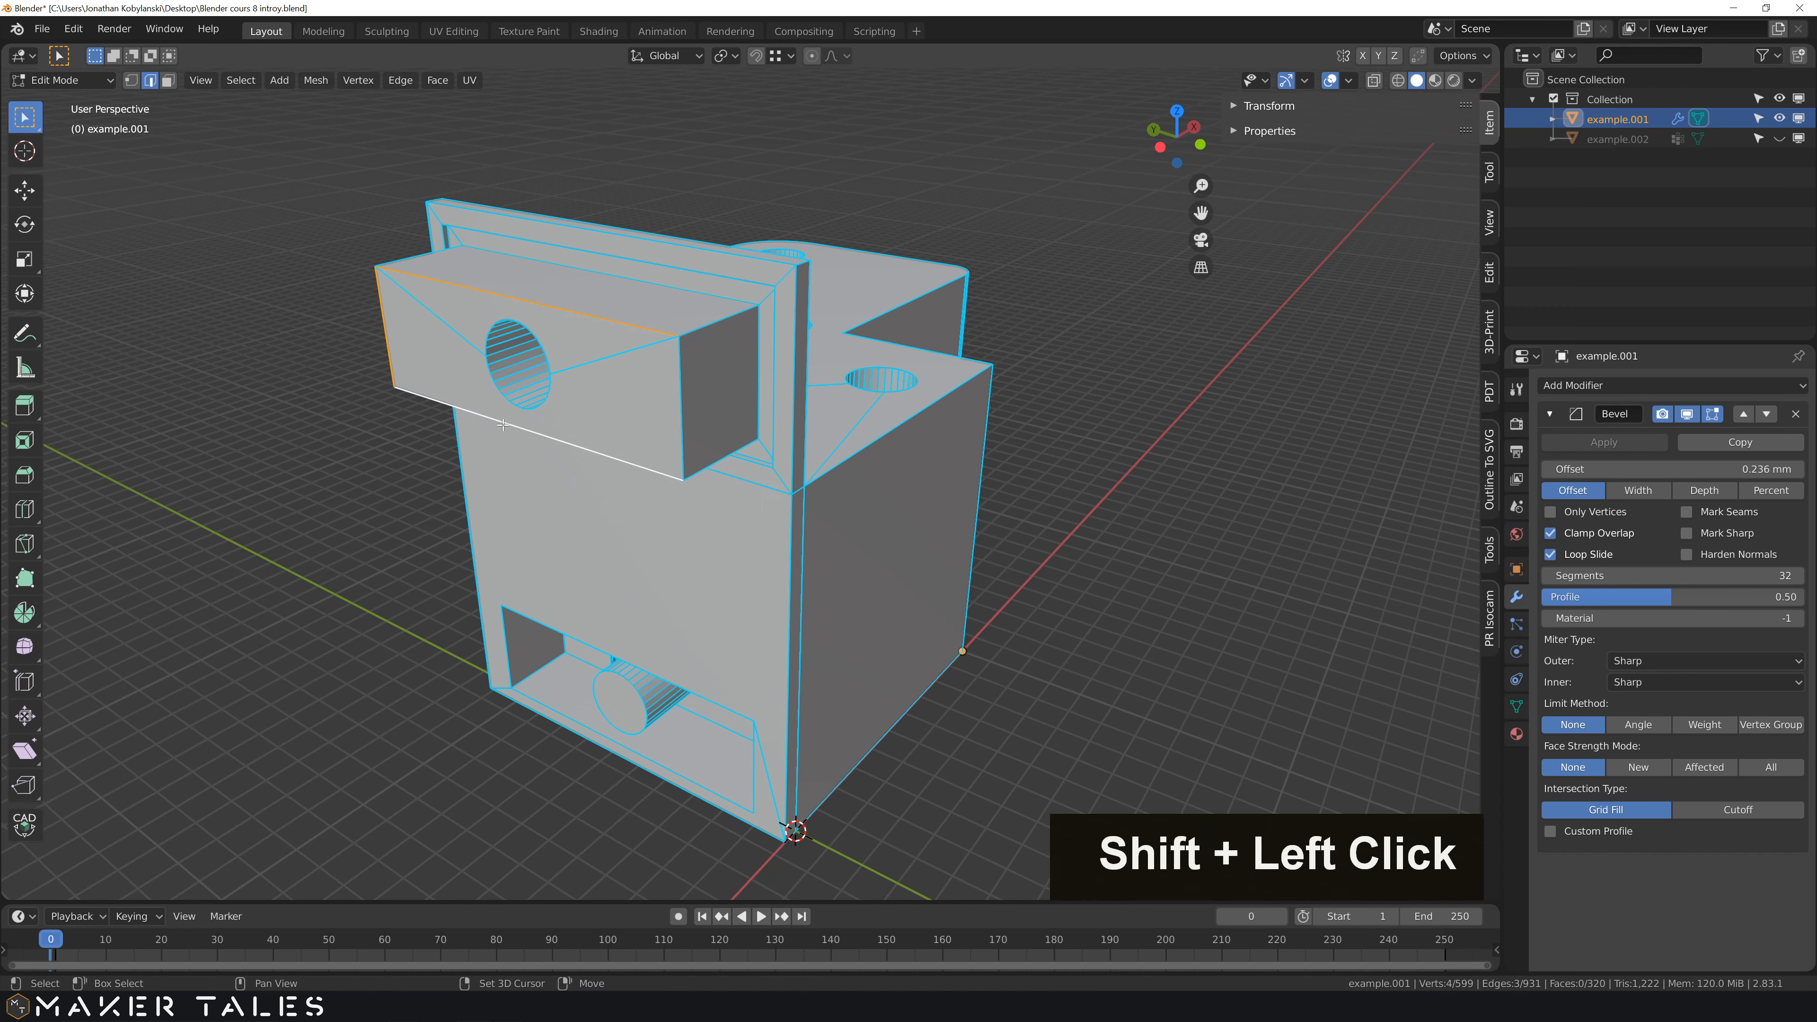
left_click(685, 406, "shift")
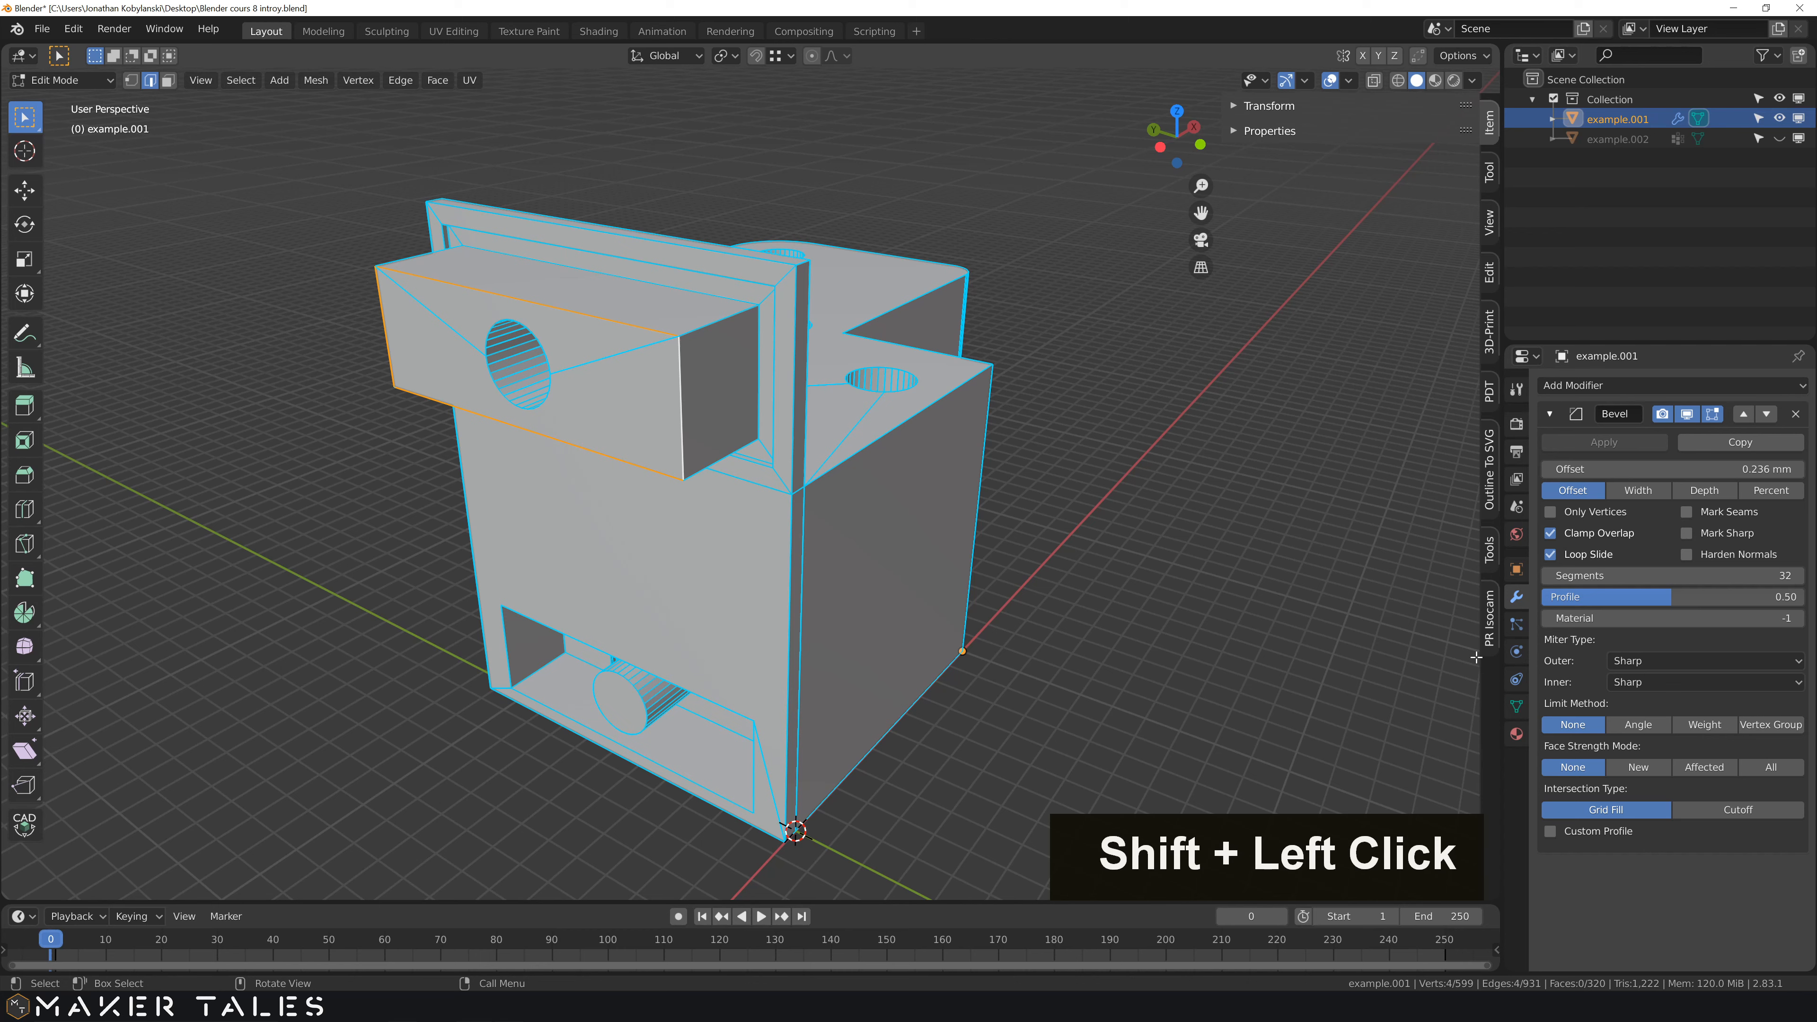
left_click(1516, 706)
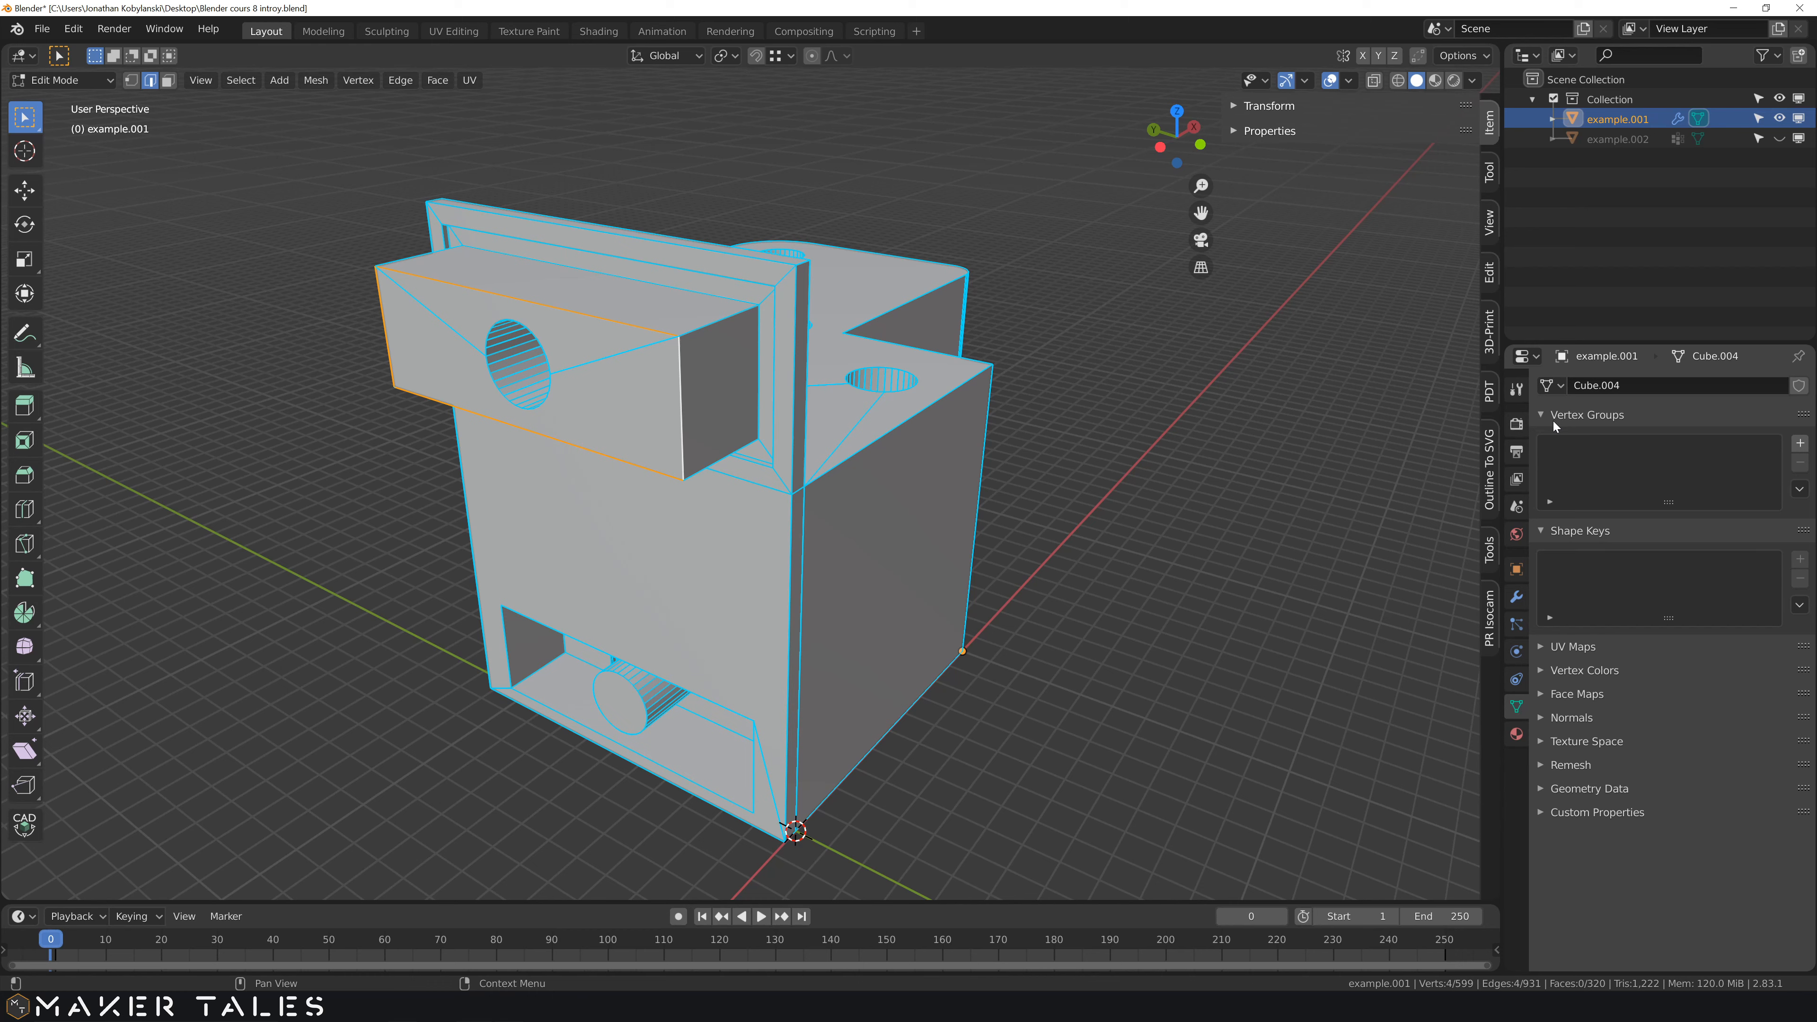
left_click(1797, 443)
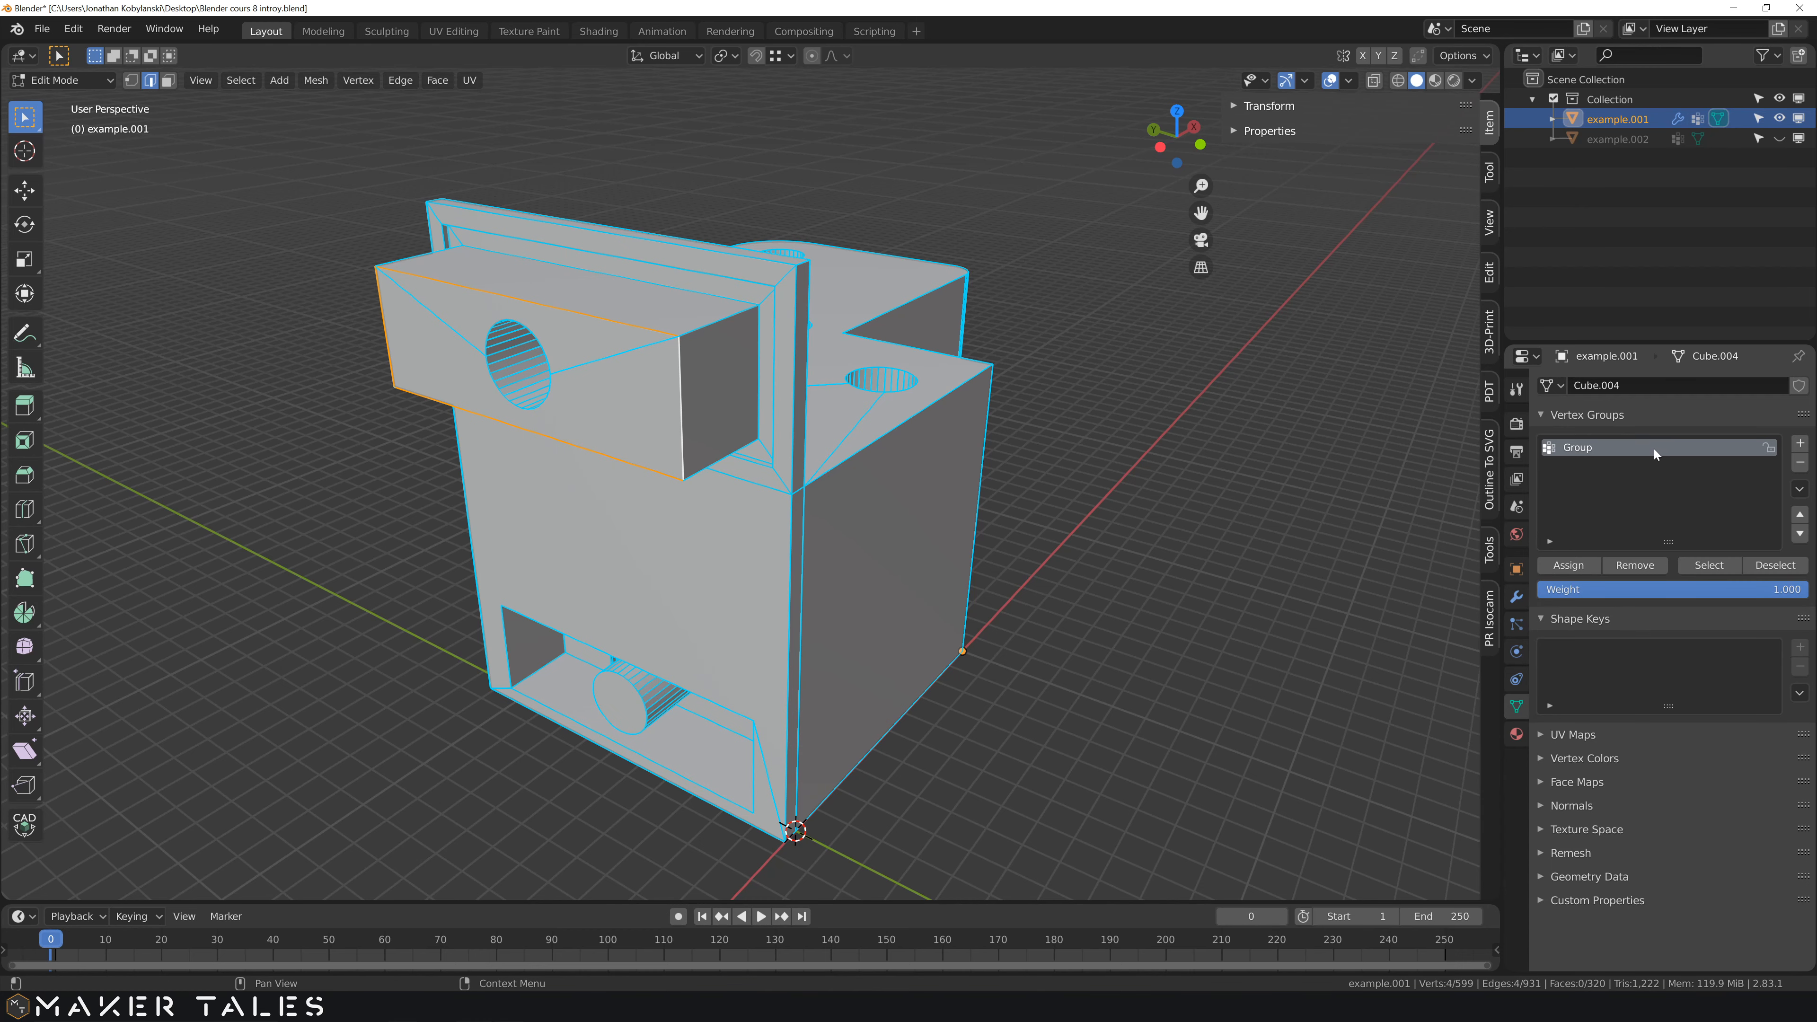
left_click(1560, 566)
left_click(1562, 568)
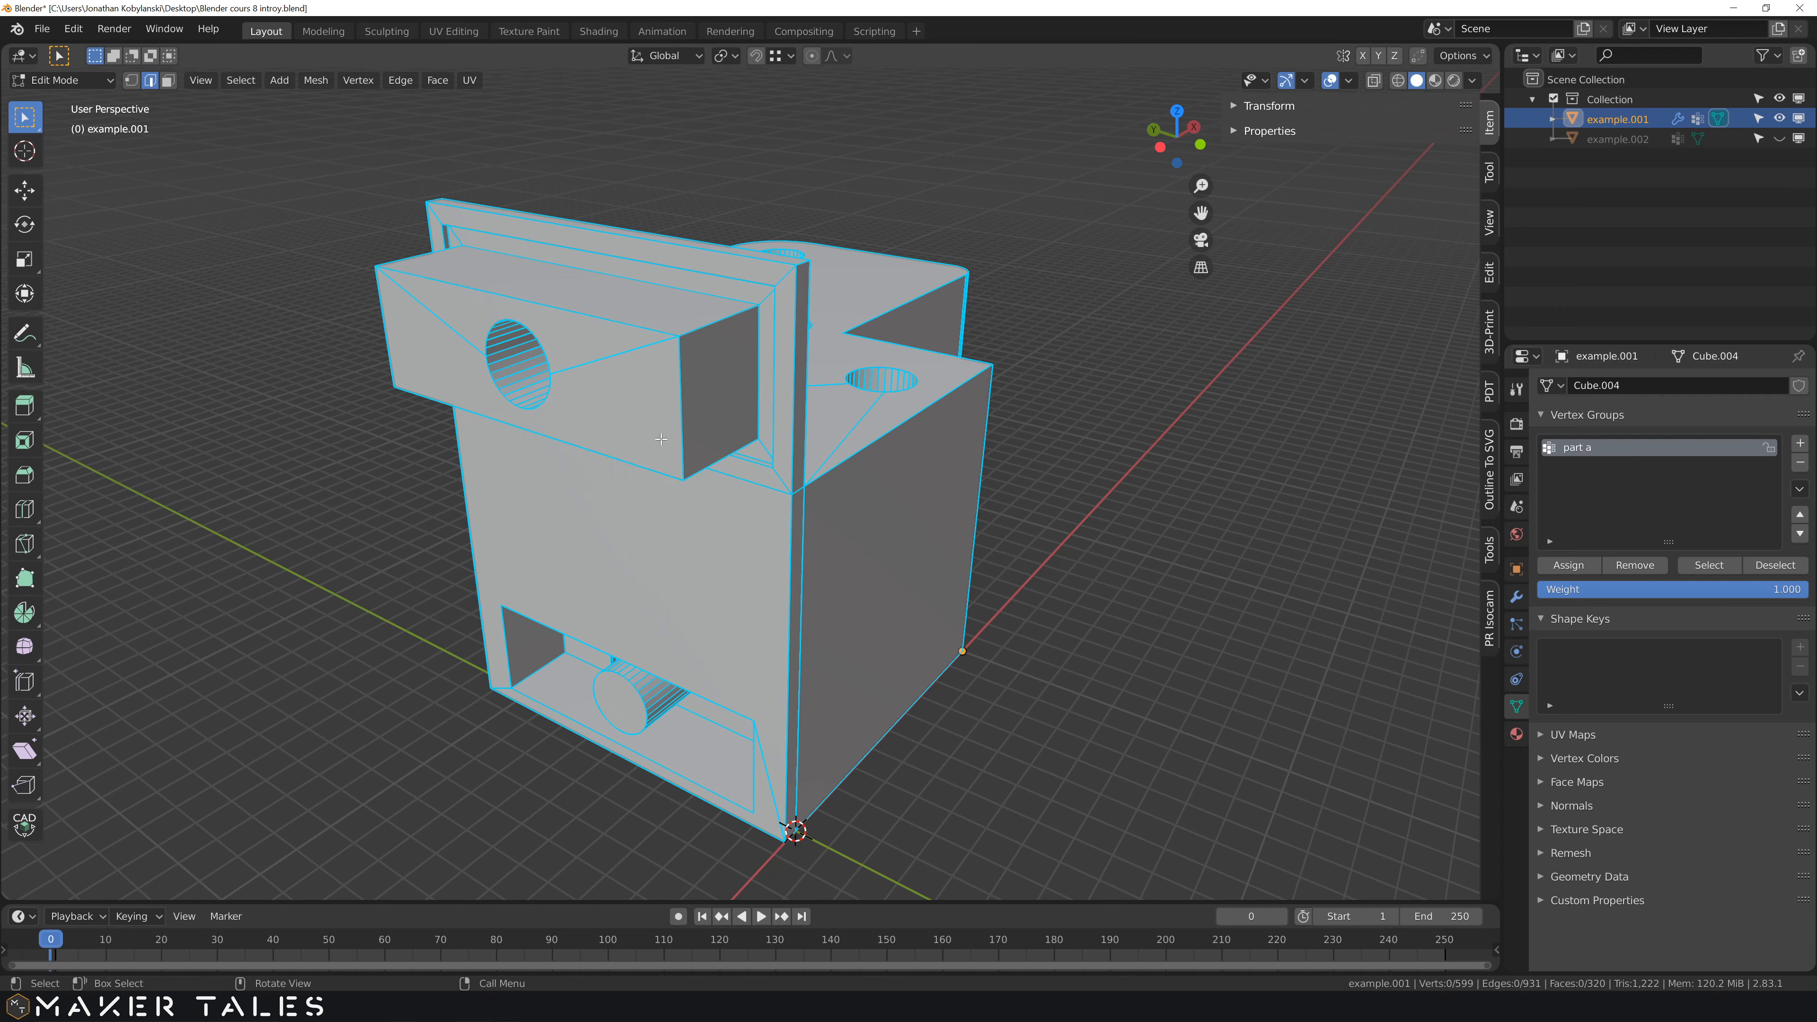
key("Tab")
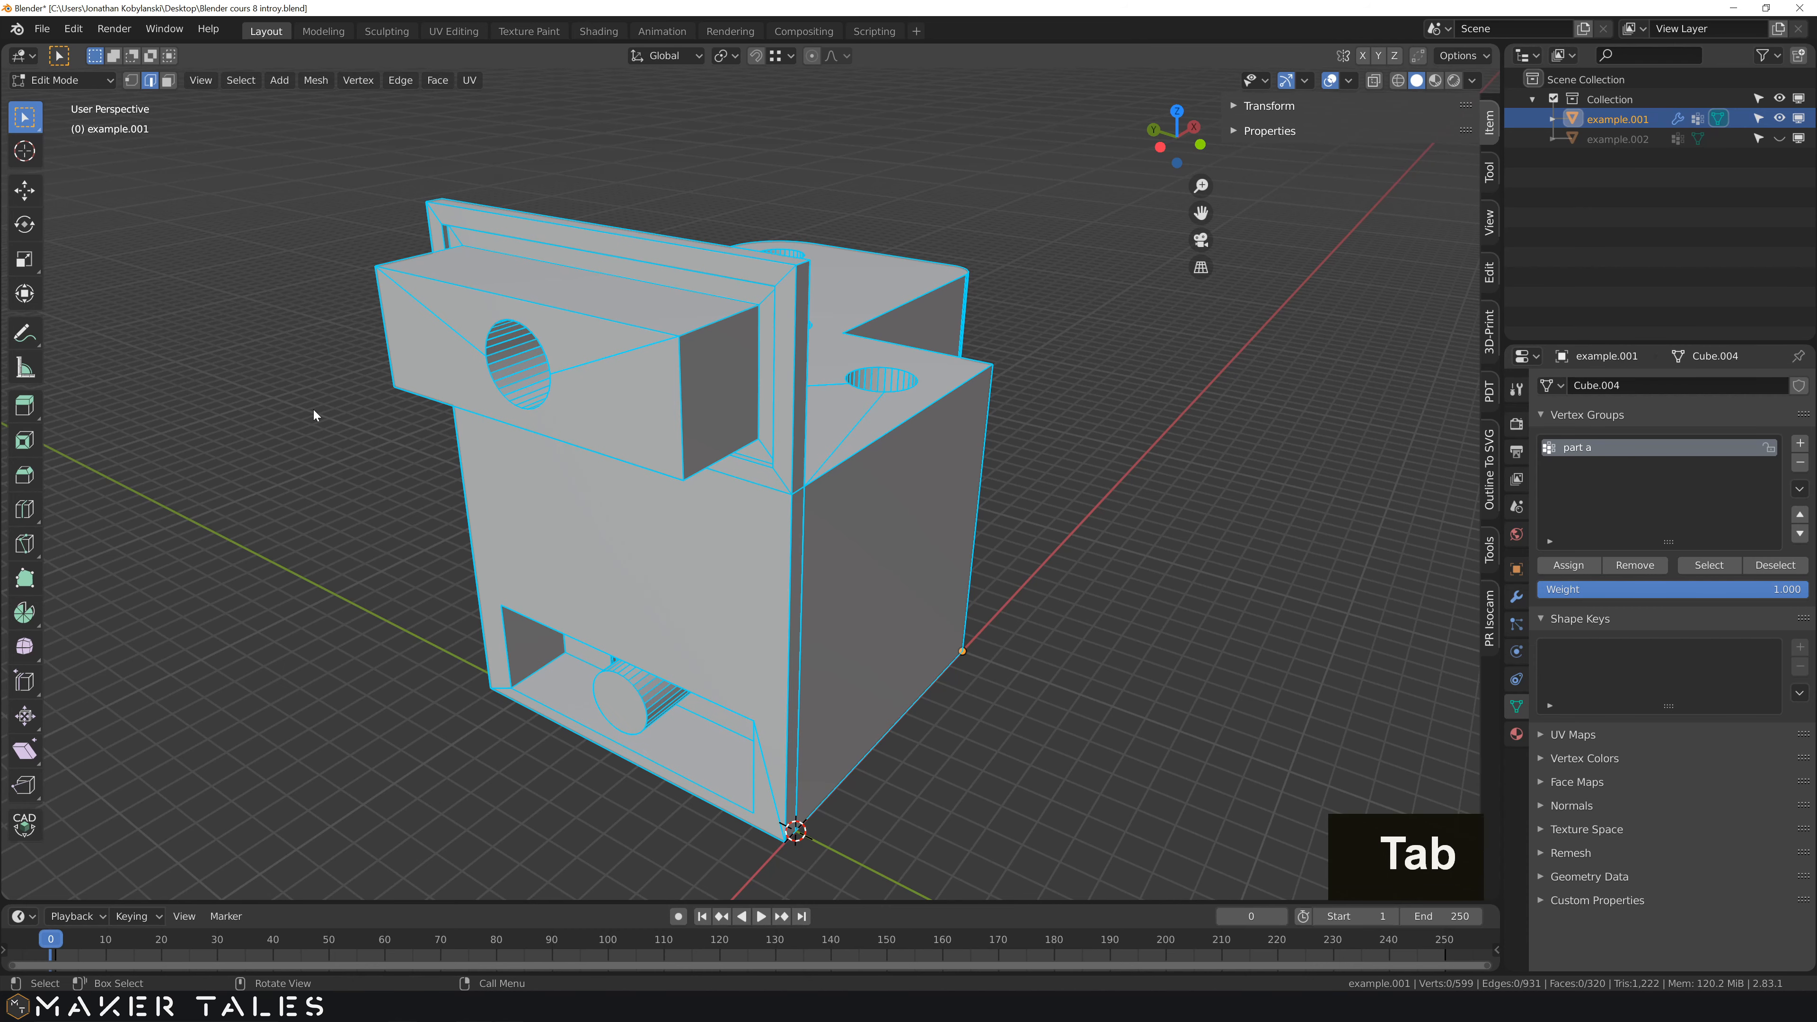
left_click(707, 528)
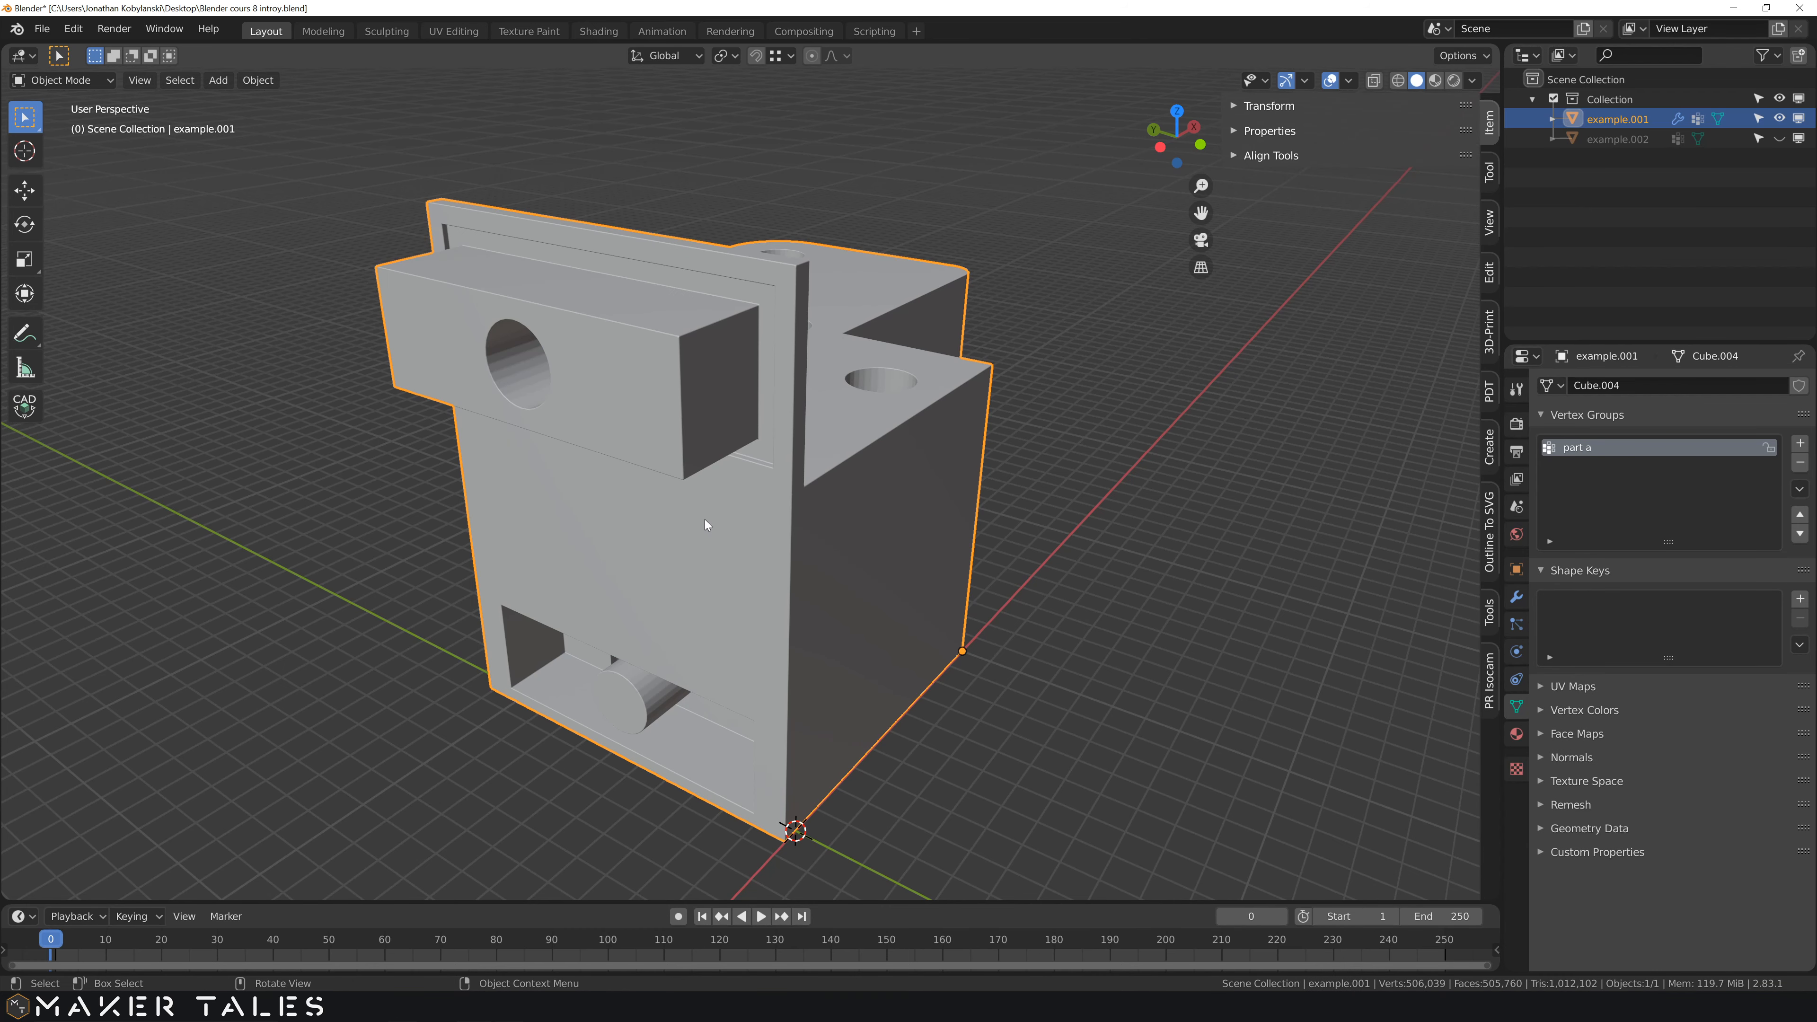
- Limit the Bevel modifier on bracket example.001 to the vertex group "part a"
left_click(1514, 599)
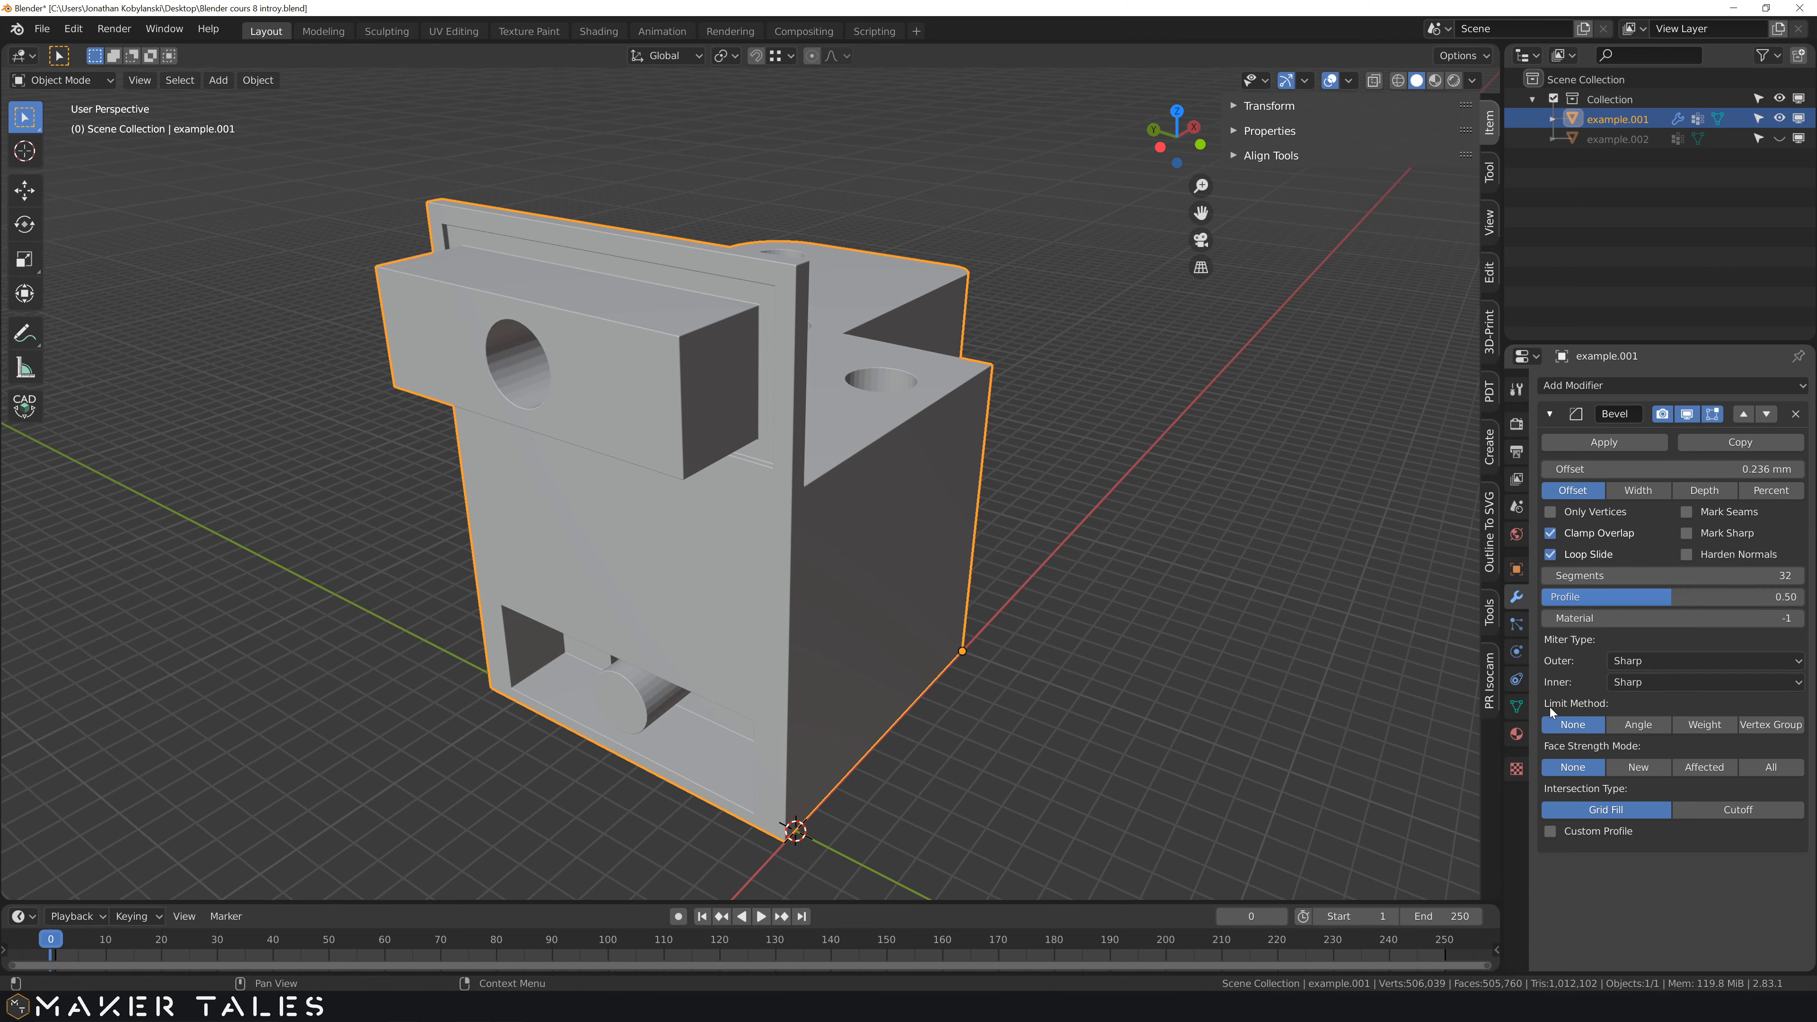
left_click(1769, 729)
left_click(1555, 746)
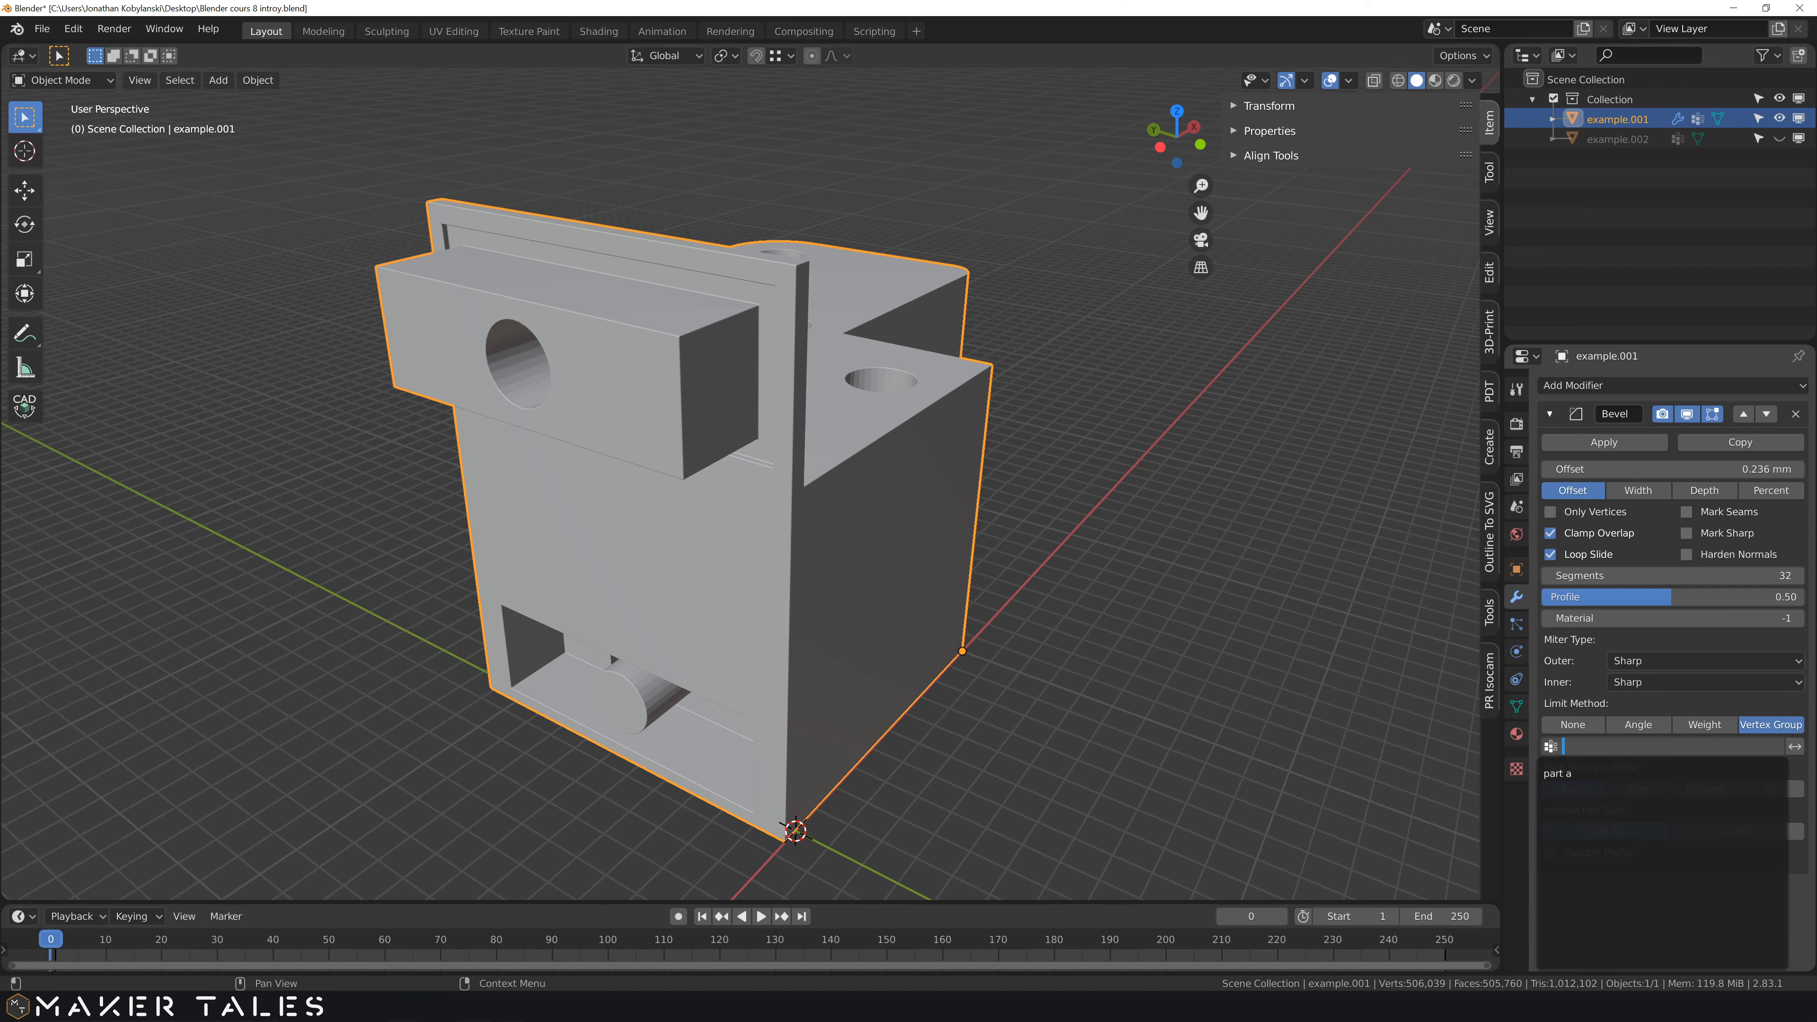
left_click(1634, 775)
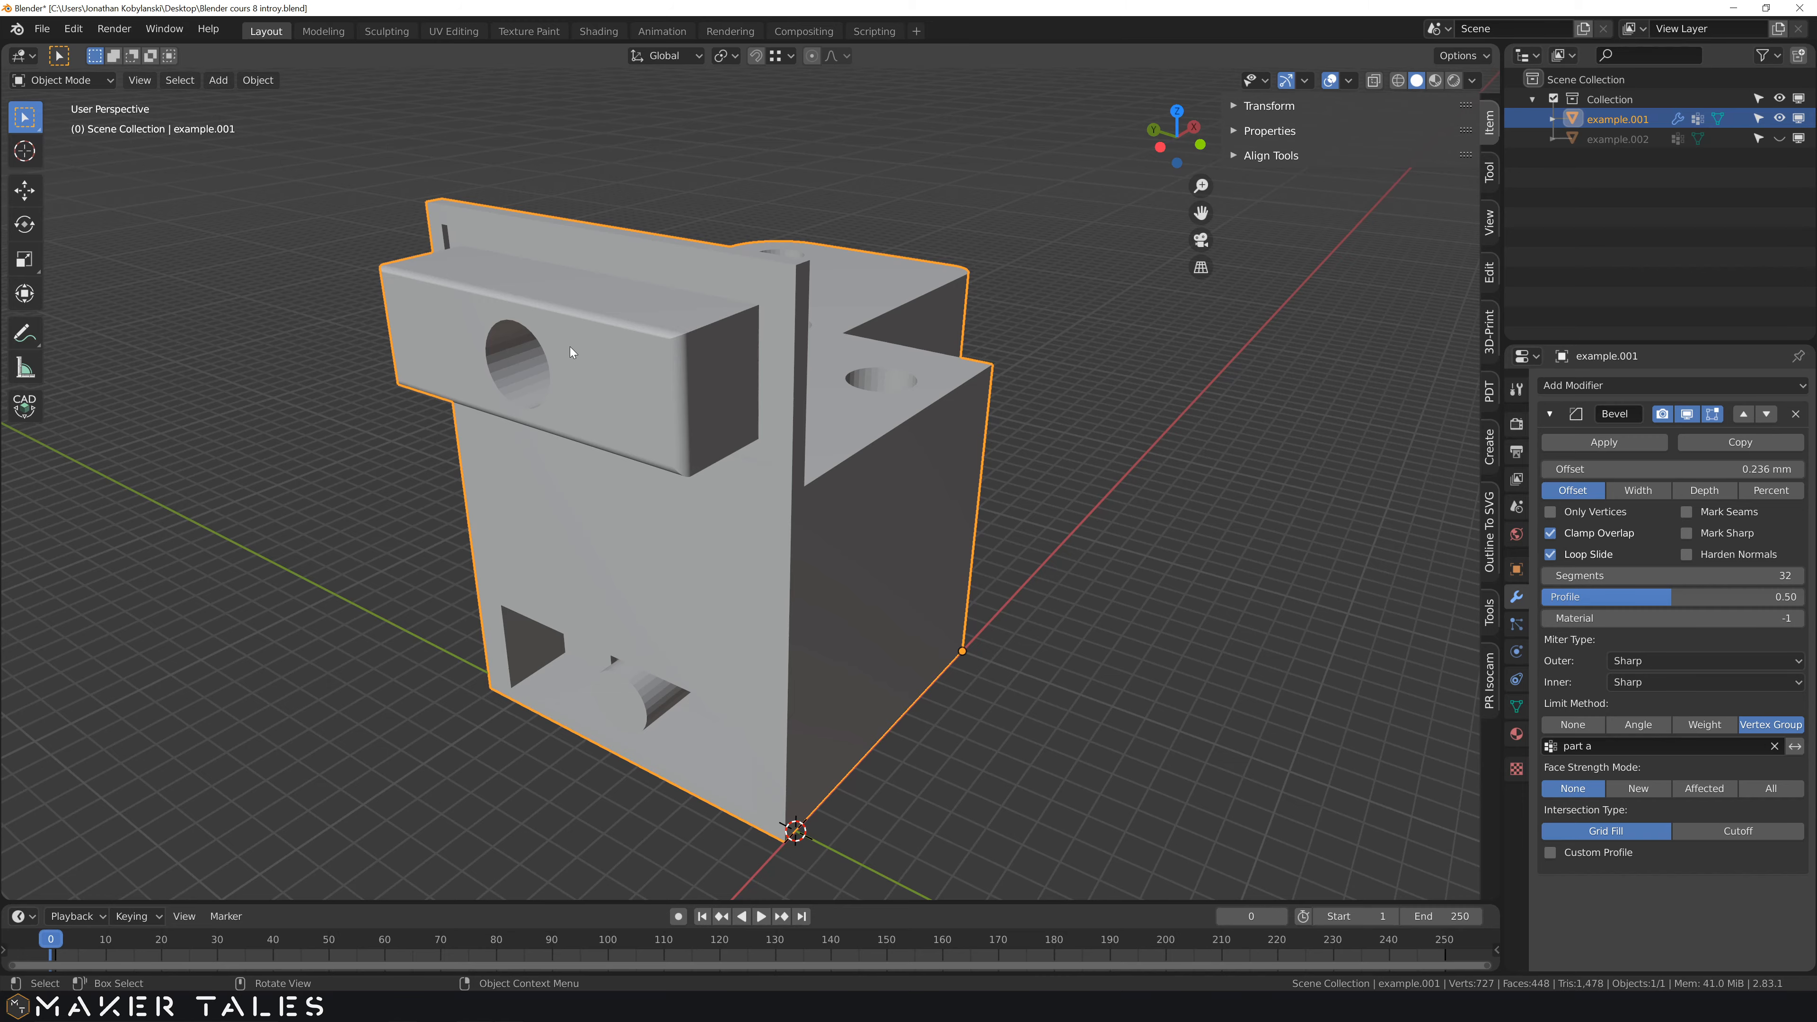
- Inspect the block's rounded front edges and disable Clamp Overlap and Loop Slide in the Bevel modifier
scroll(571, 347, "up", 2)
mouse_move(576, 386)
middle_mouse_down()
mouse_move(576, 332)
mouse_move(699, 398)
mouse_move(560, 423)
mouse_move(543, 352)
mouse_move(554, 403)
middle_mouse_up()
scroll(699, 397, "up", 4)
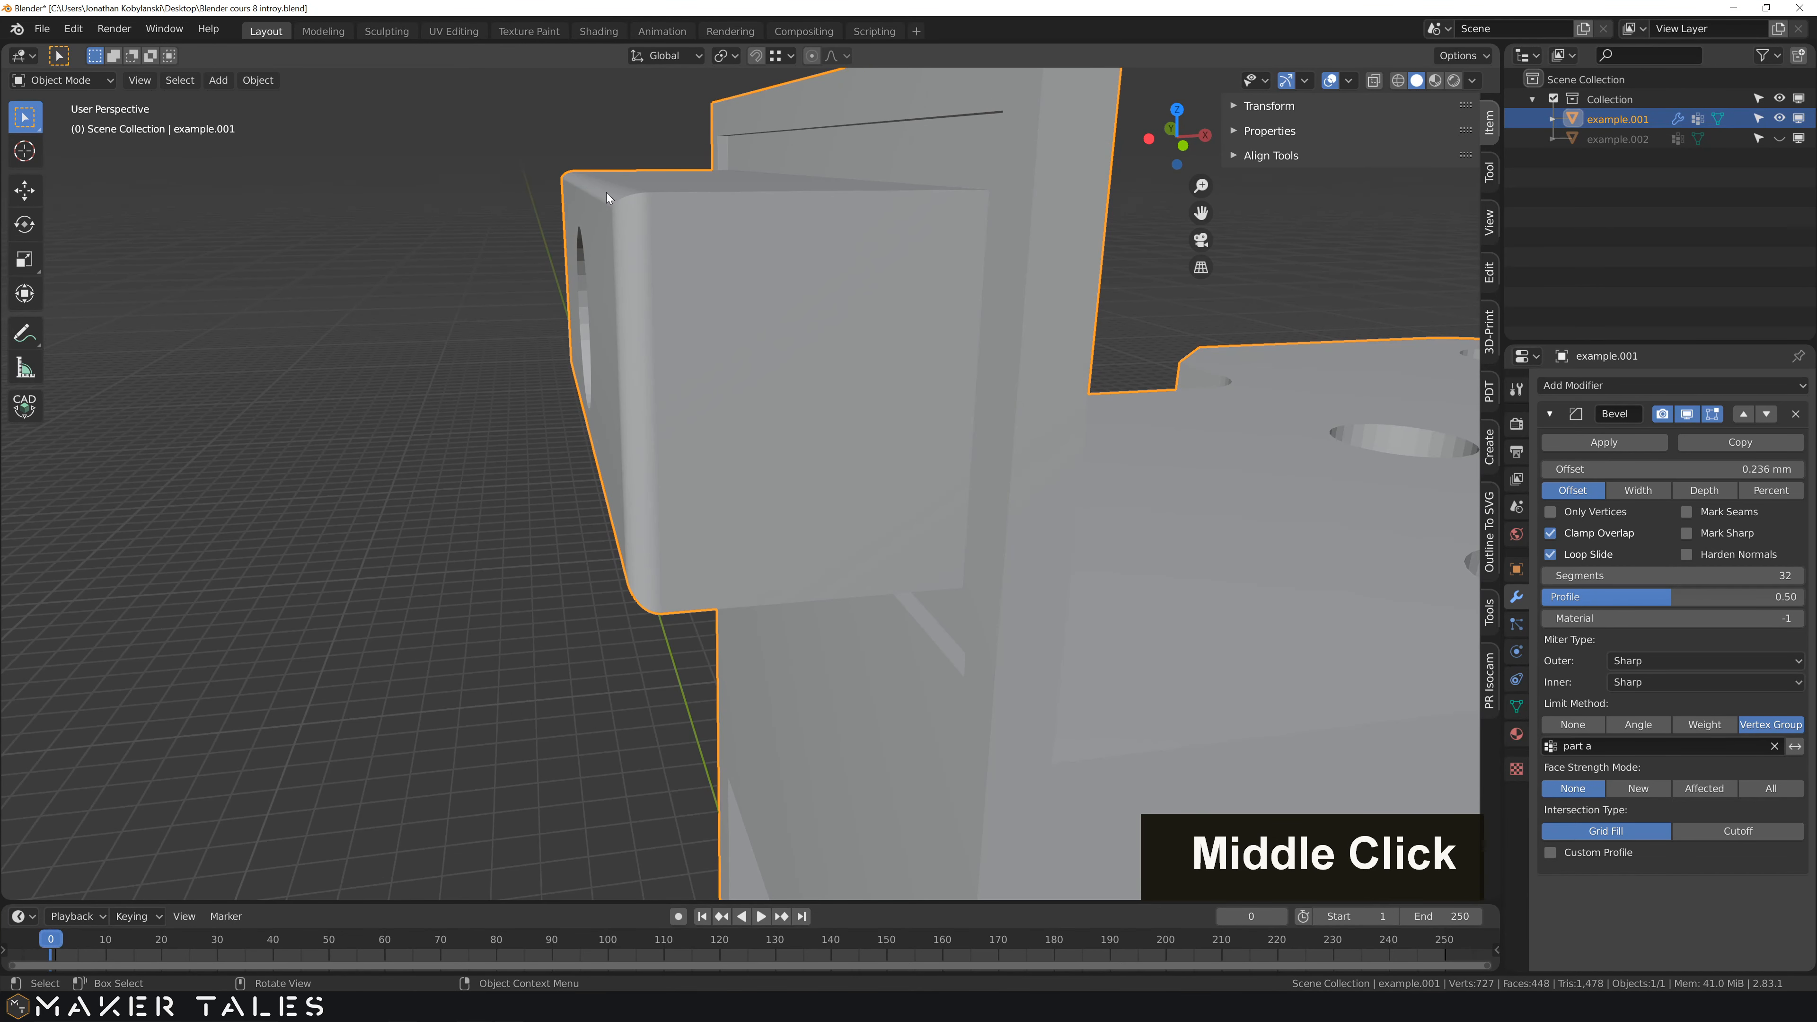
middle_click_drag(606, 192, 620, 473)
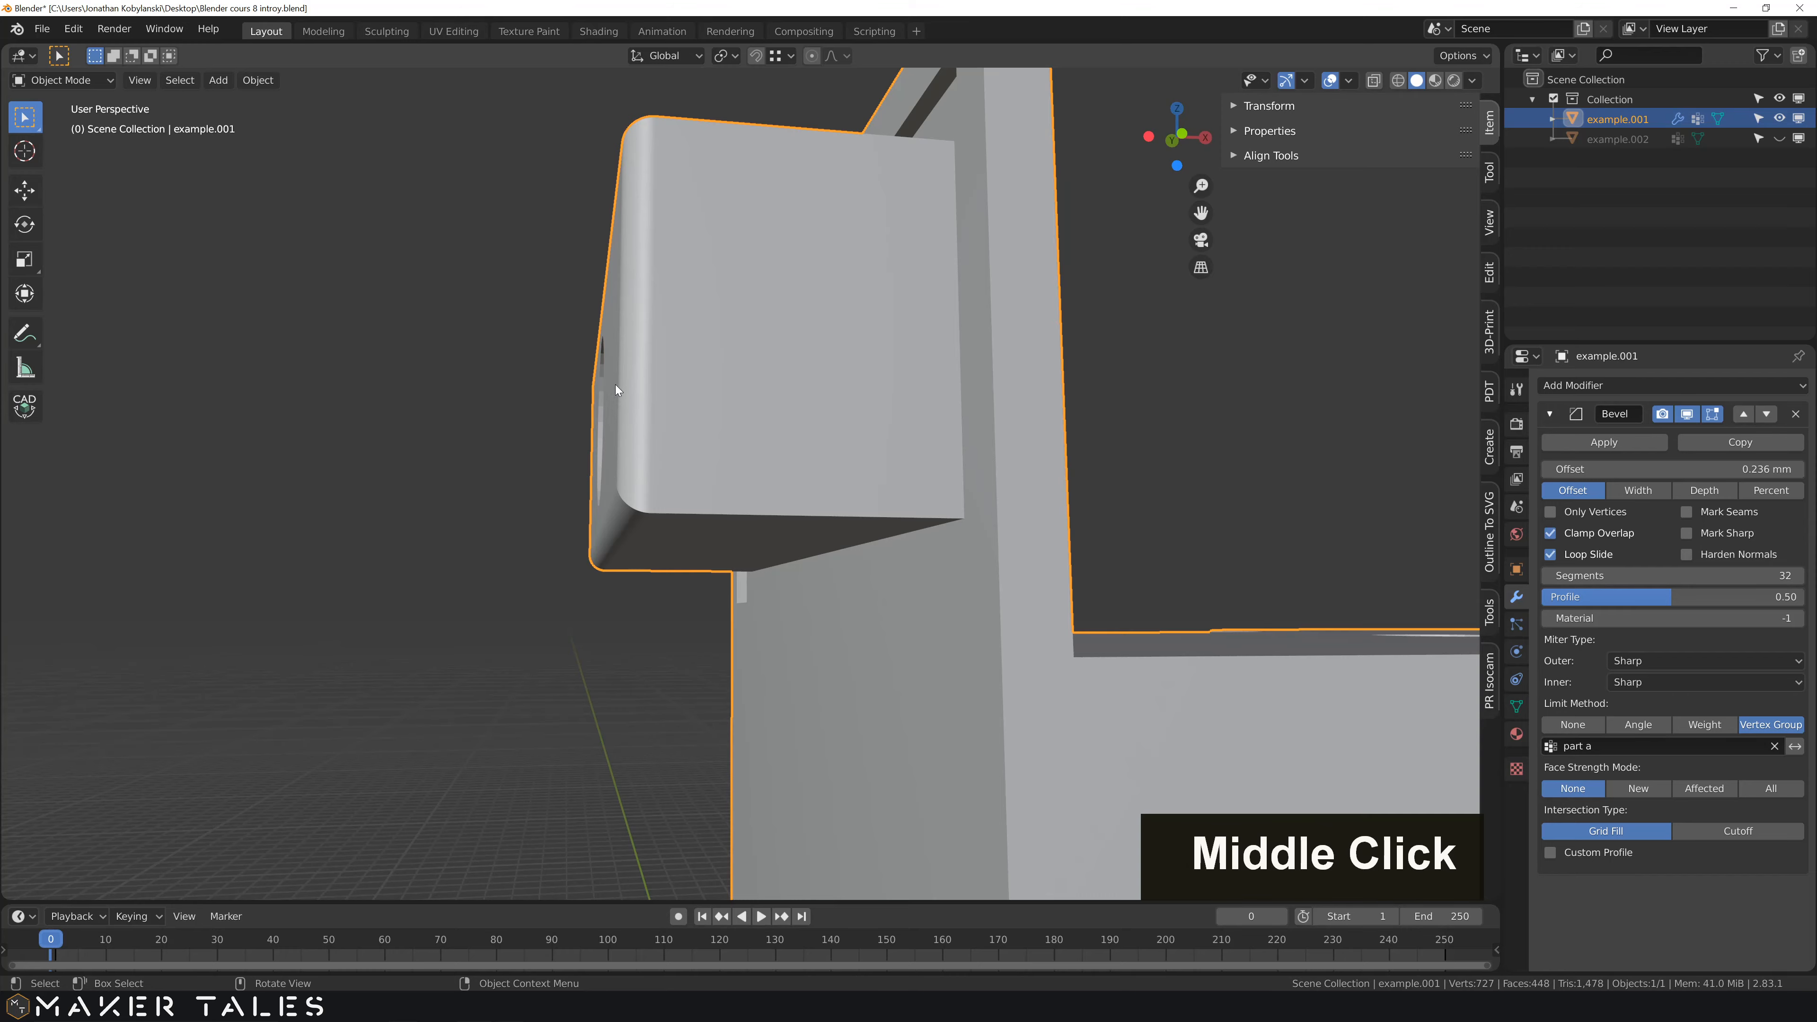
middle_click_drag(616, 390, 953, 490)
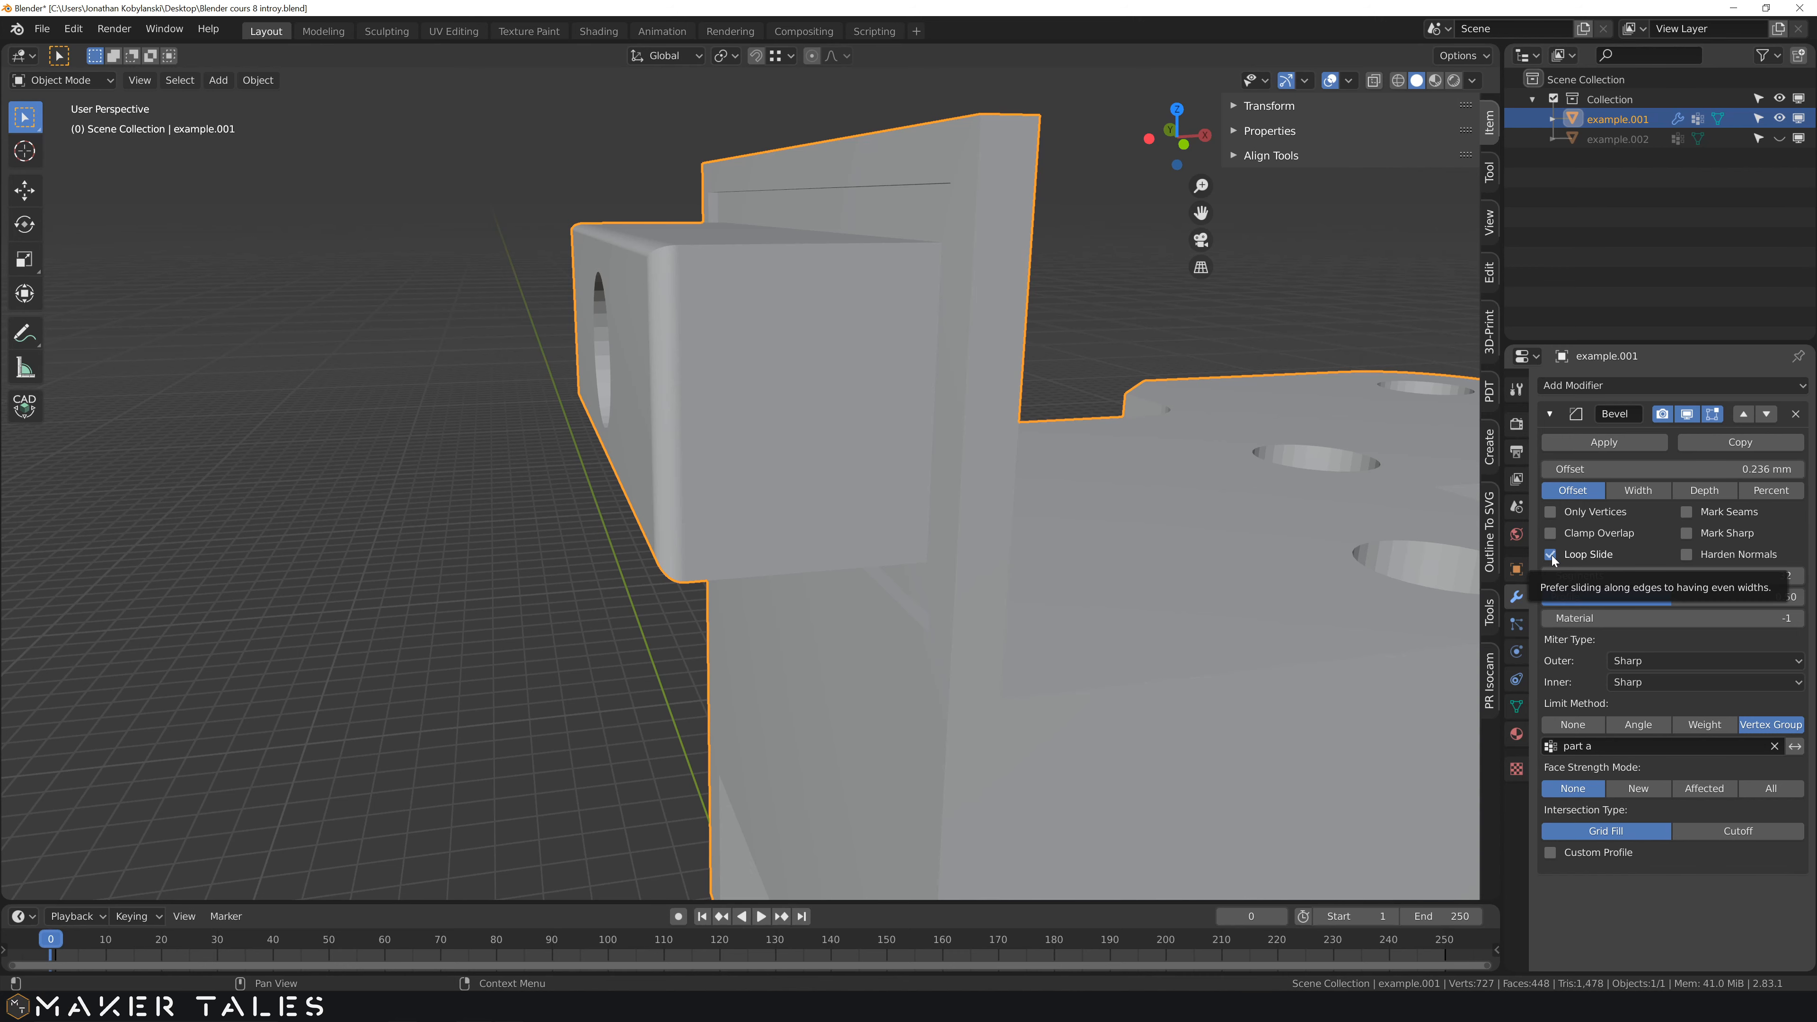
left_click(1549, 555)
middle_click_drag(1008, 530, 1051, 483)
scroll(864, 410, "down", 3)
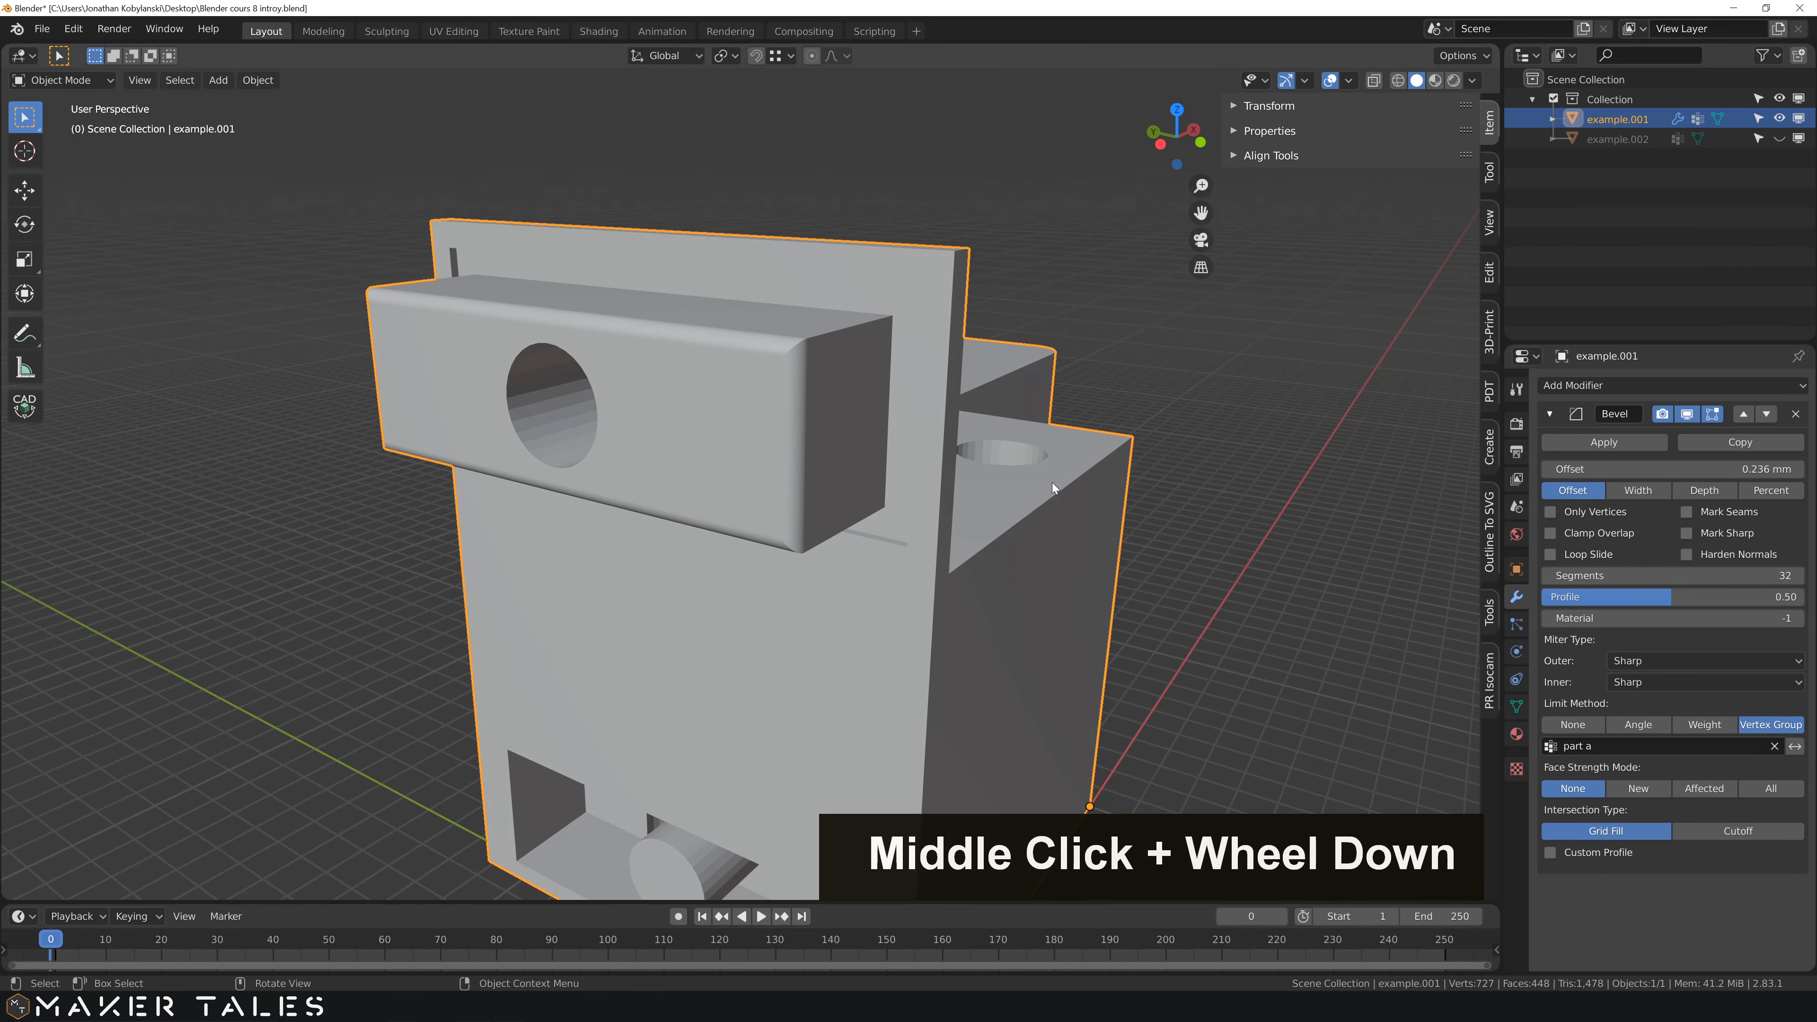
- Set the Bevel modifier's offset to 0.25 mm
left_click(1623, 469)
type("0.25")
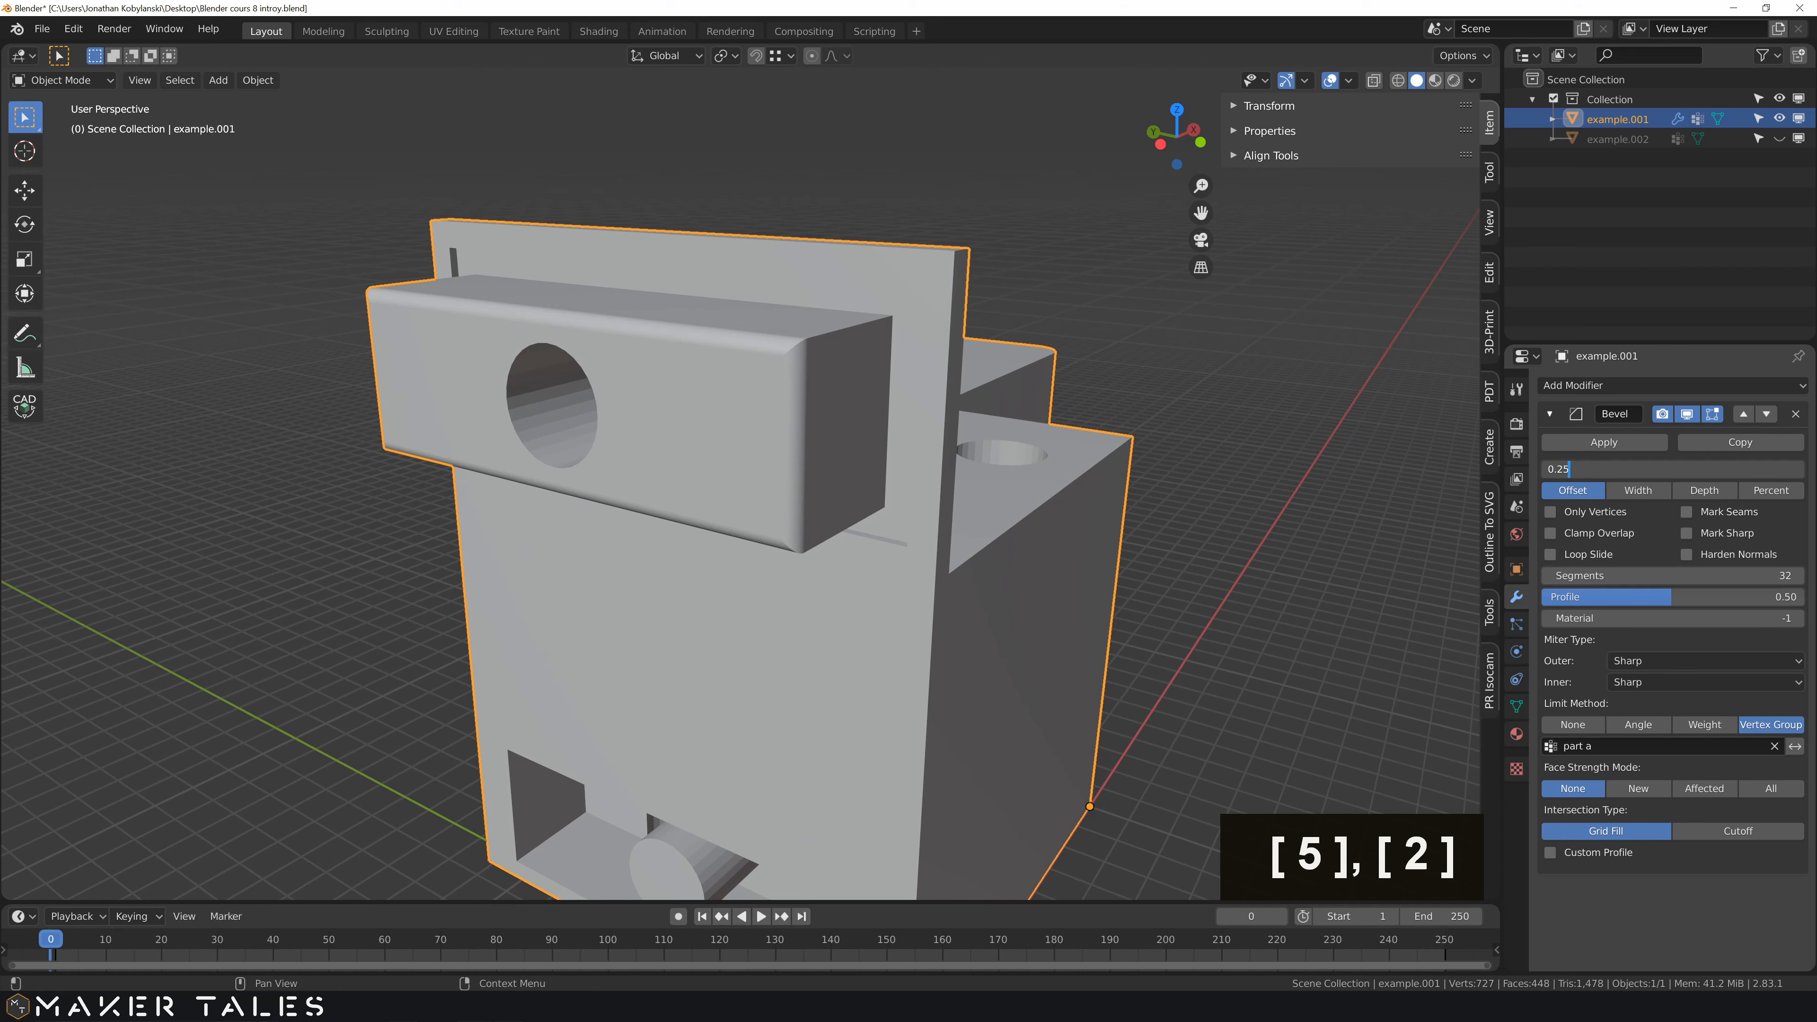
key("Return")
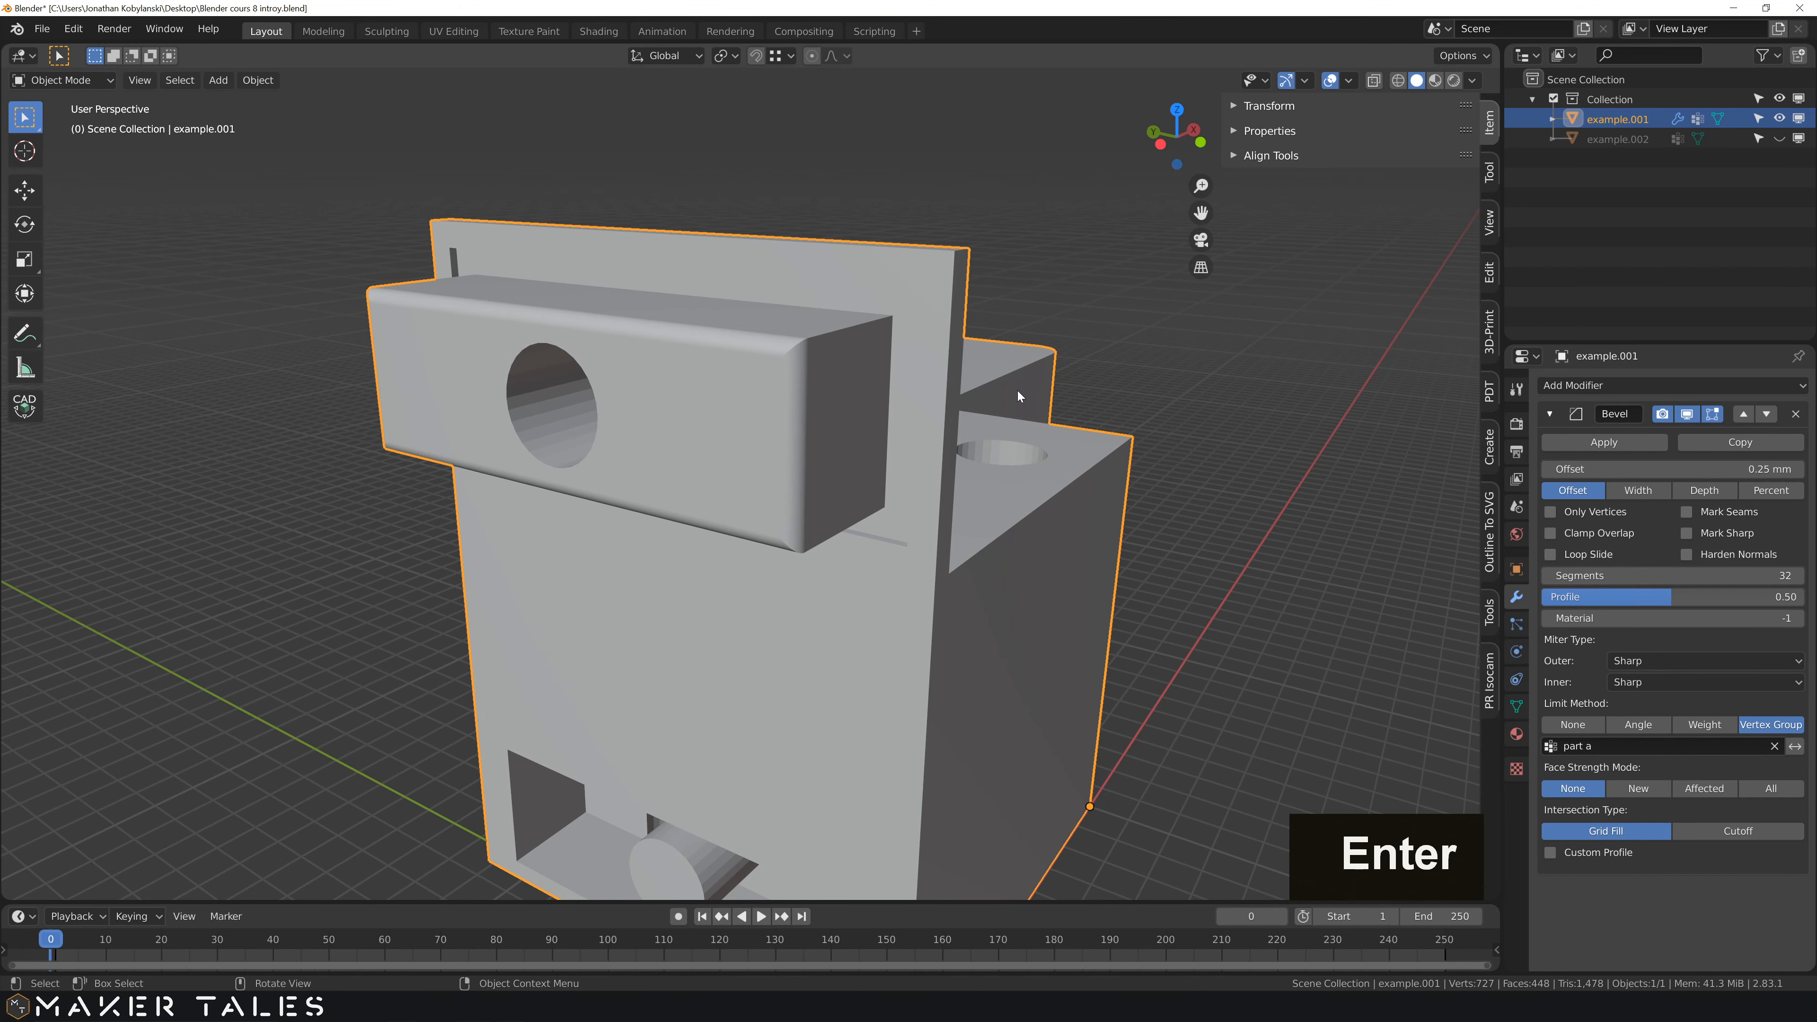
- Reduce the Bevel modifier's segments to 9 while checking the block's rounded corner up close
middle_click_drag(950, 488, 739, 549)
scroll(753, 353, "up", 5)
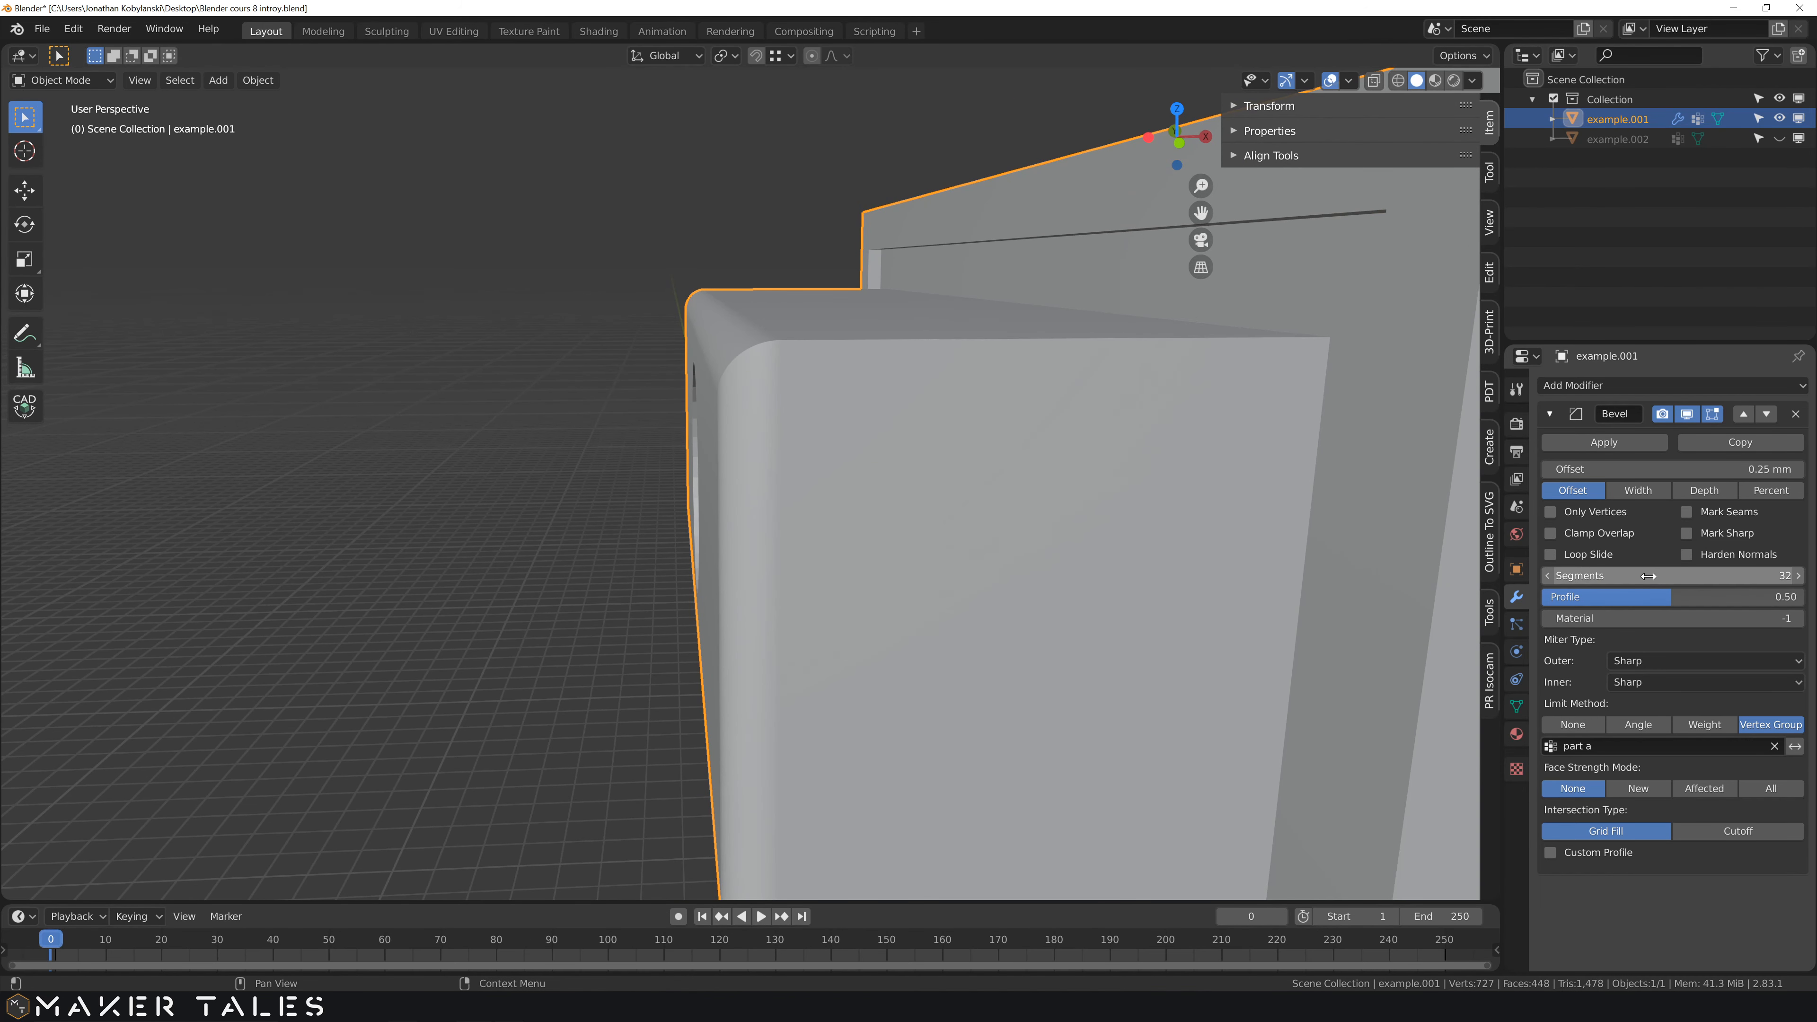
left_click_drag(1652, 578, 1609, 578)
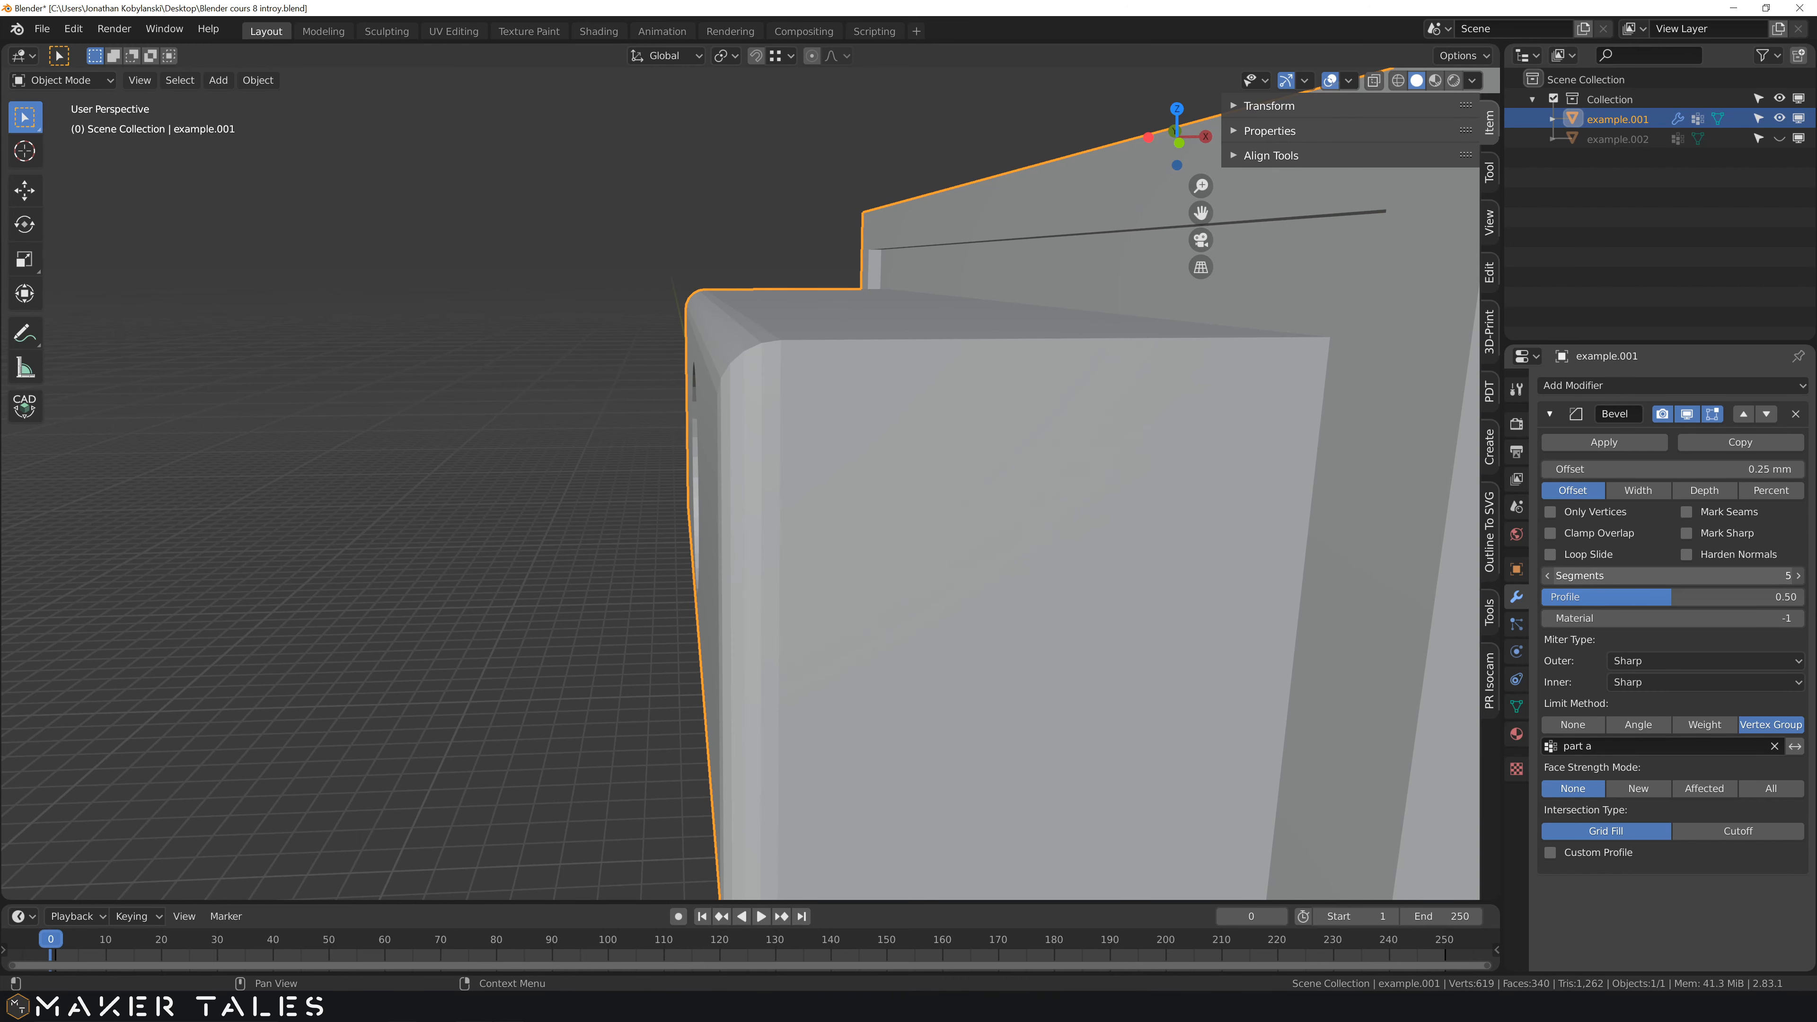
left_click_drag(1609, 578, 1642, 580)
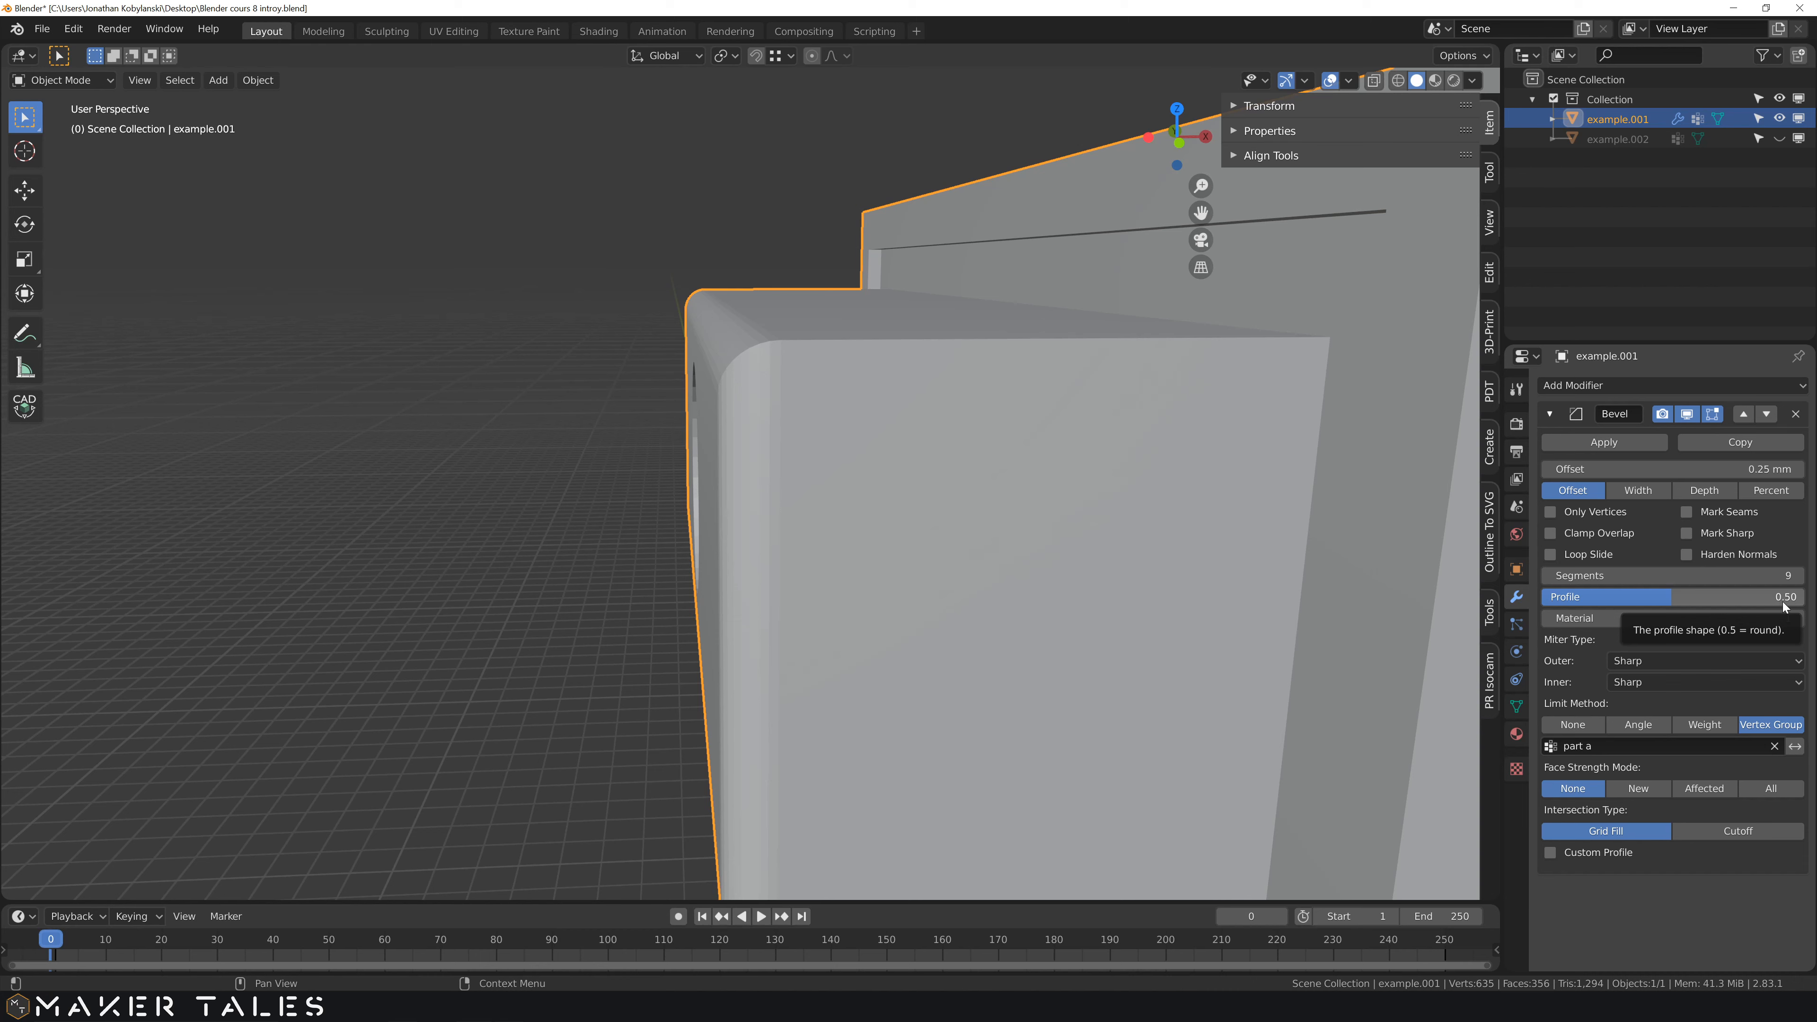
- Try different bevel profile shapes on the block's edges and reset the profile to 0.5
left_click_drag(1760, 600, 1691, 601)
left_click(1692, 602)
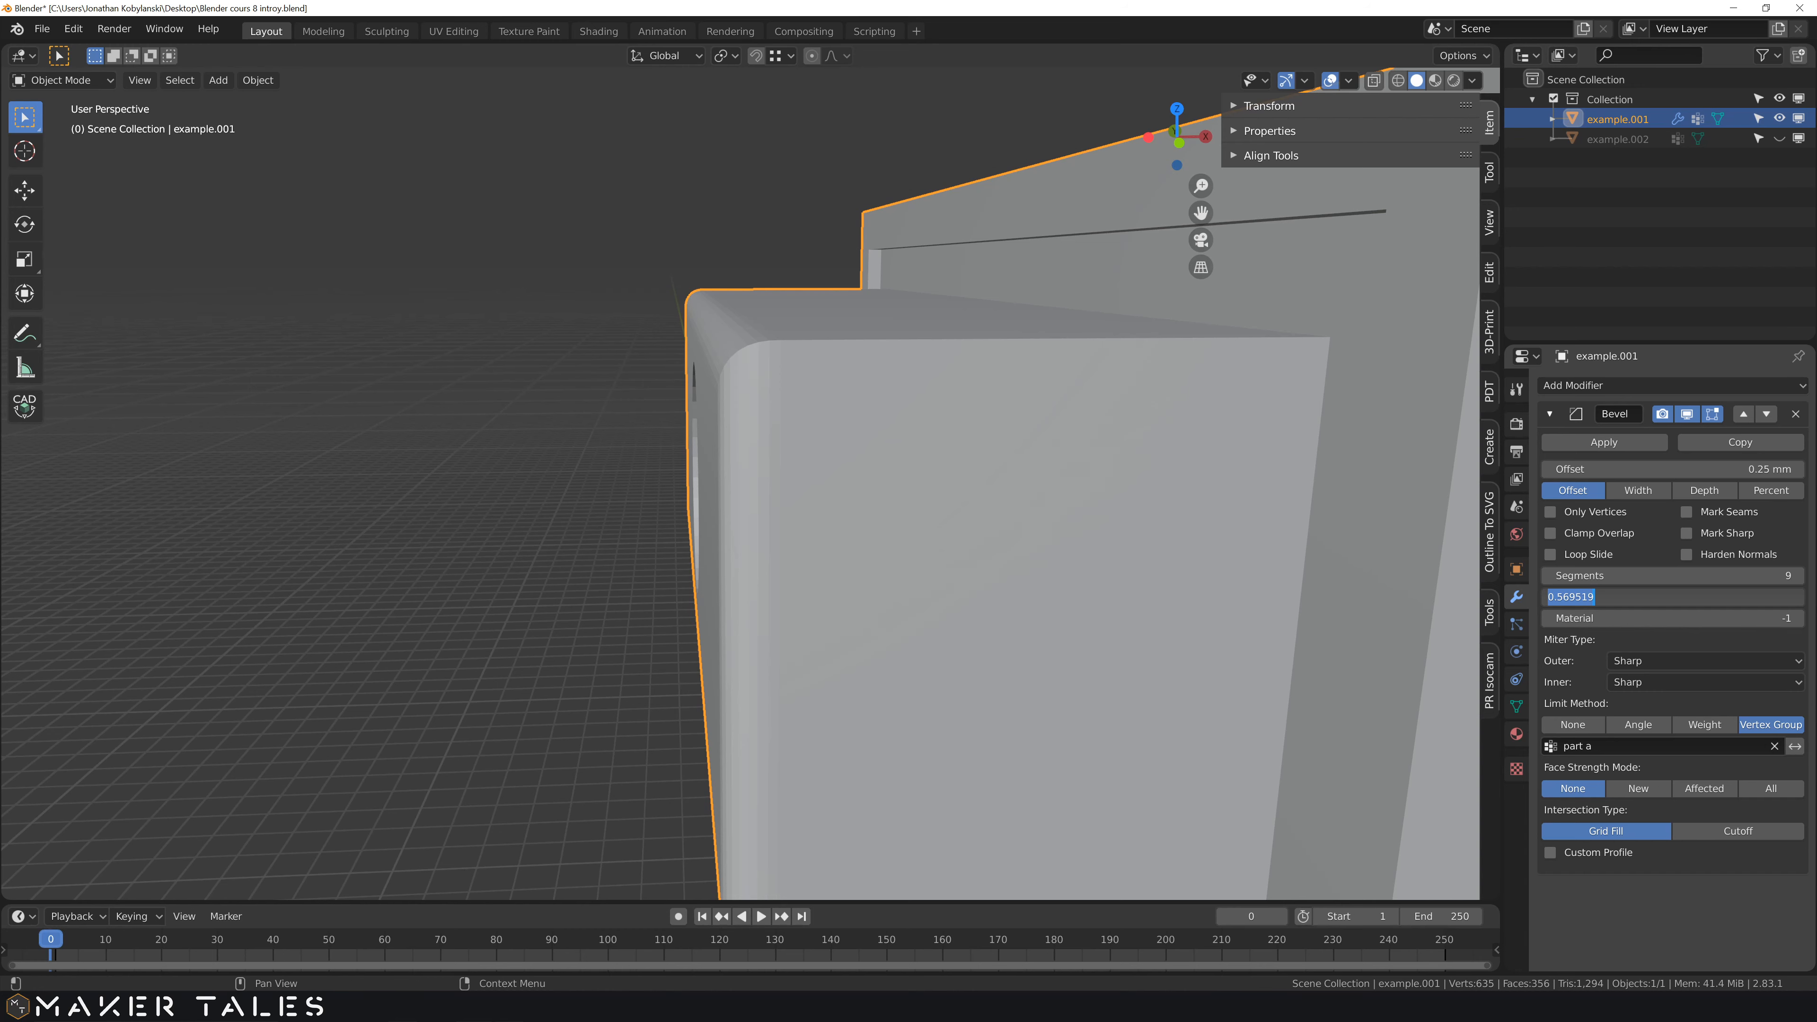
type("0.5")
key("Return")
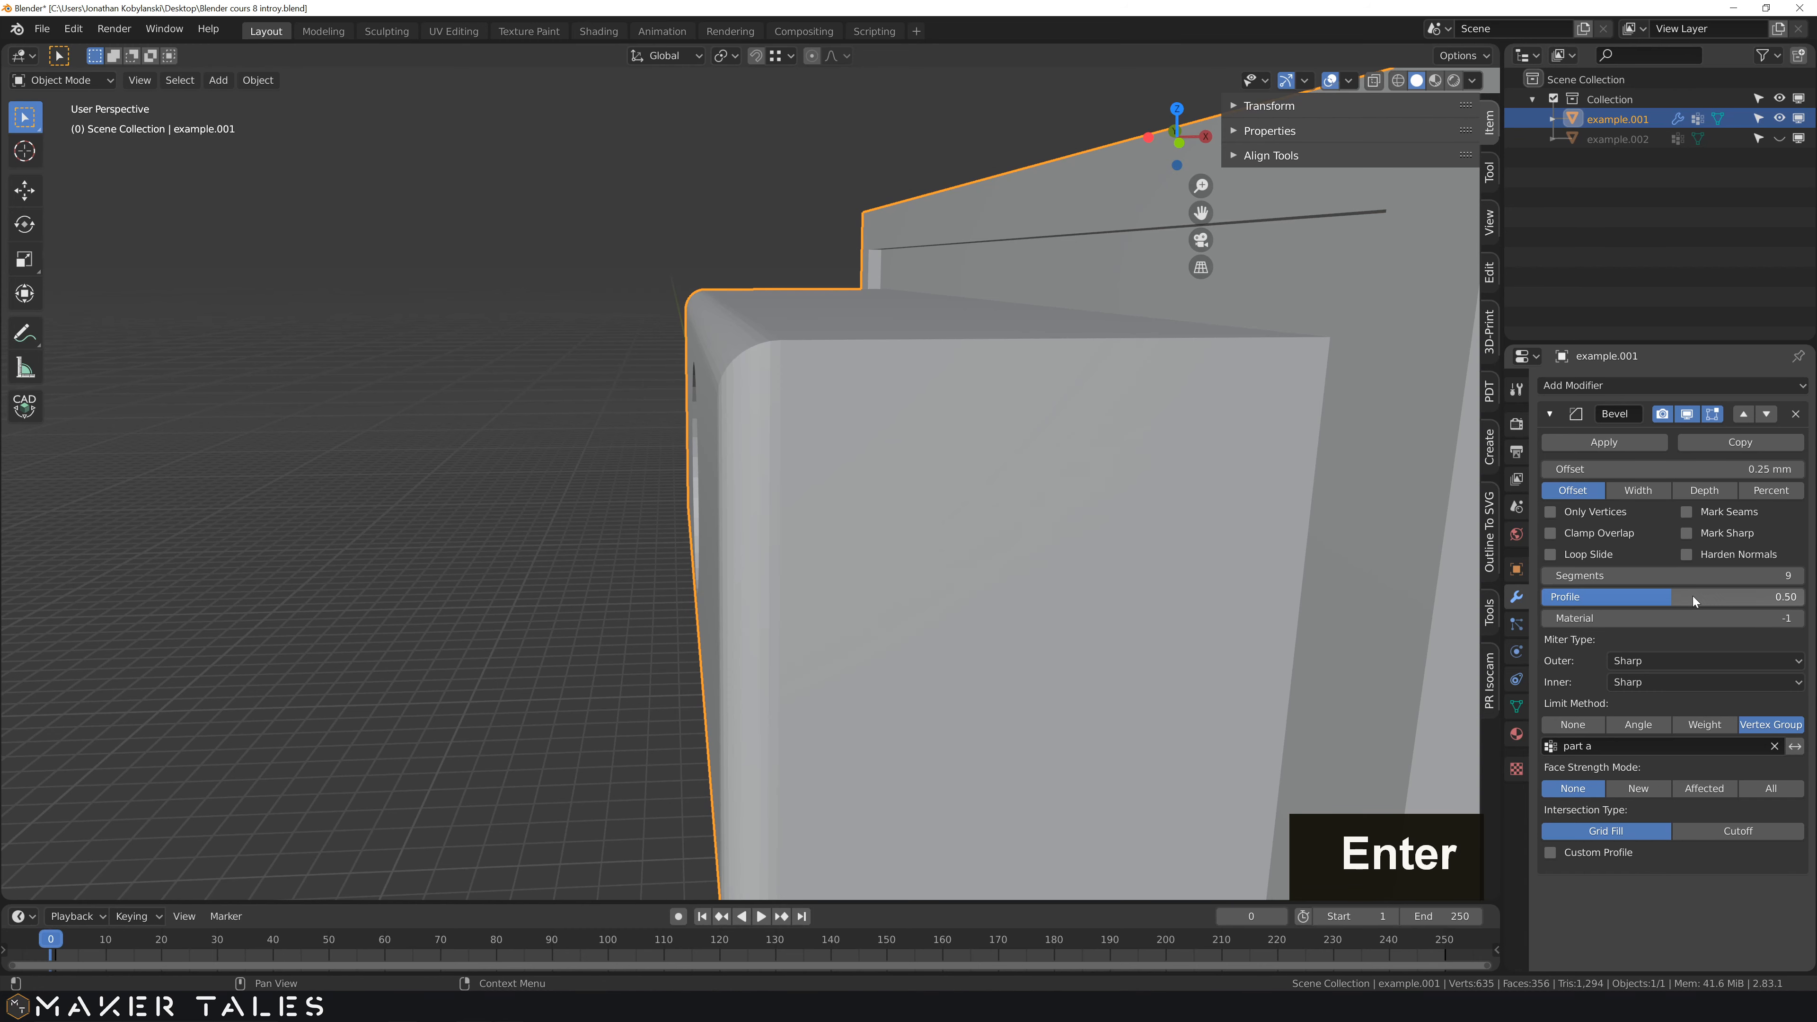
- In Edit Mode, assign the four block edges running from the front face's corners back to the plate to vertex group "part a"
scroll(629, 472, "down", 5)
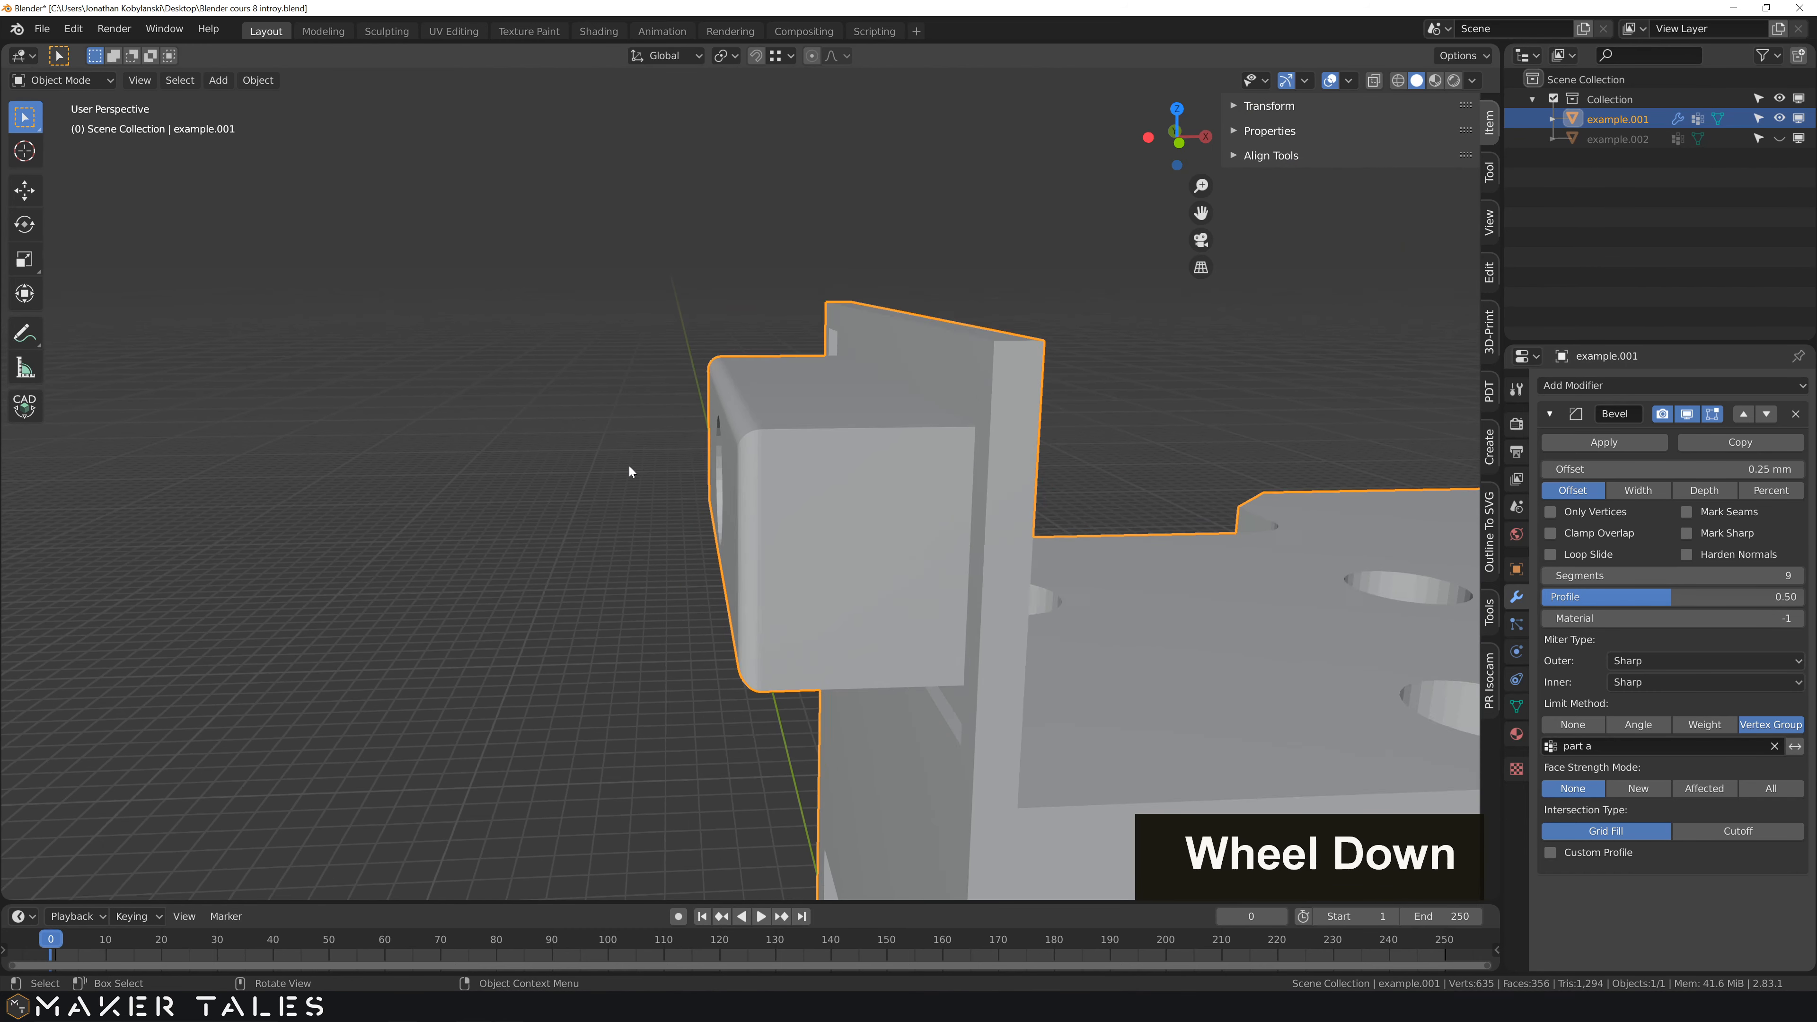
left_click(628, 501)
middle_click_drag(629, 501, 799, 547)
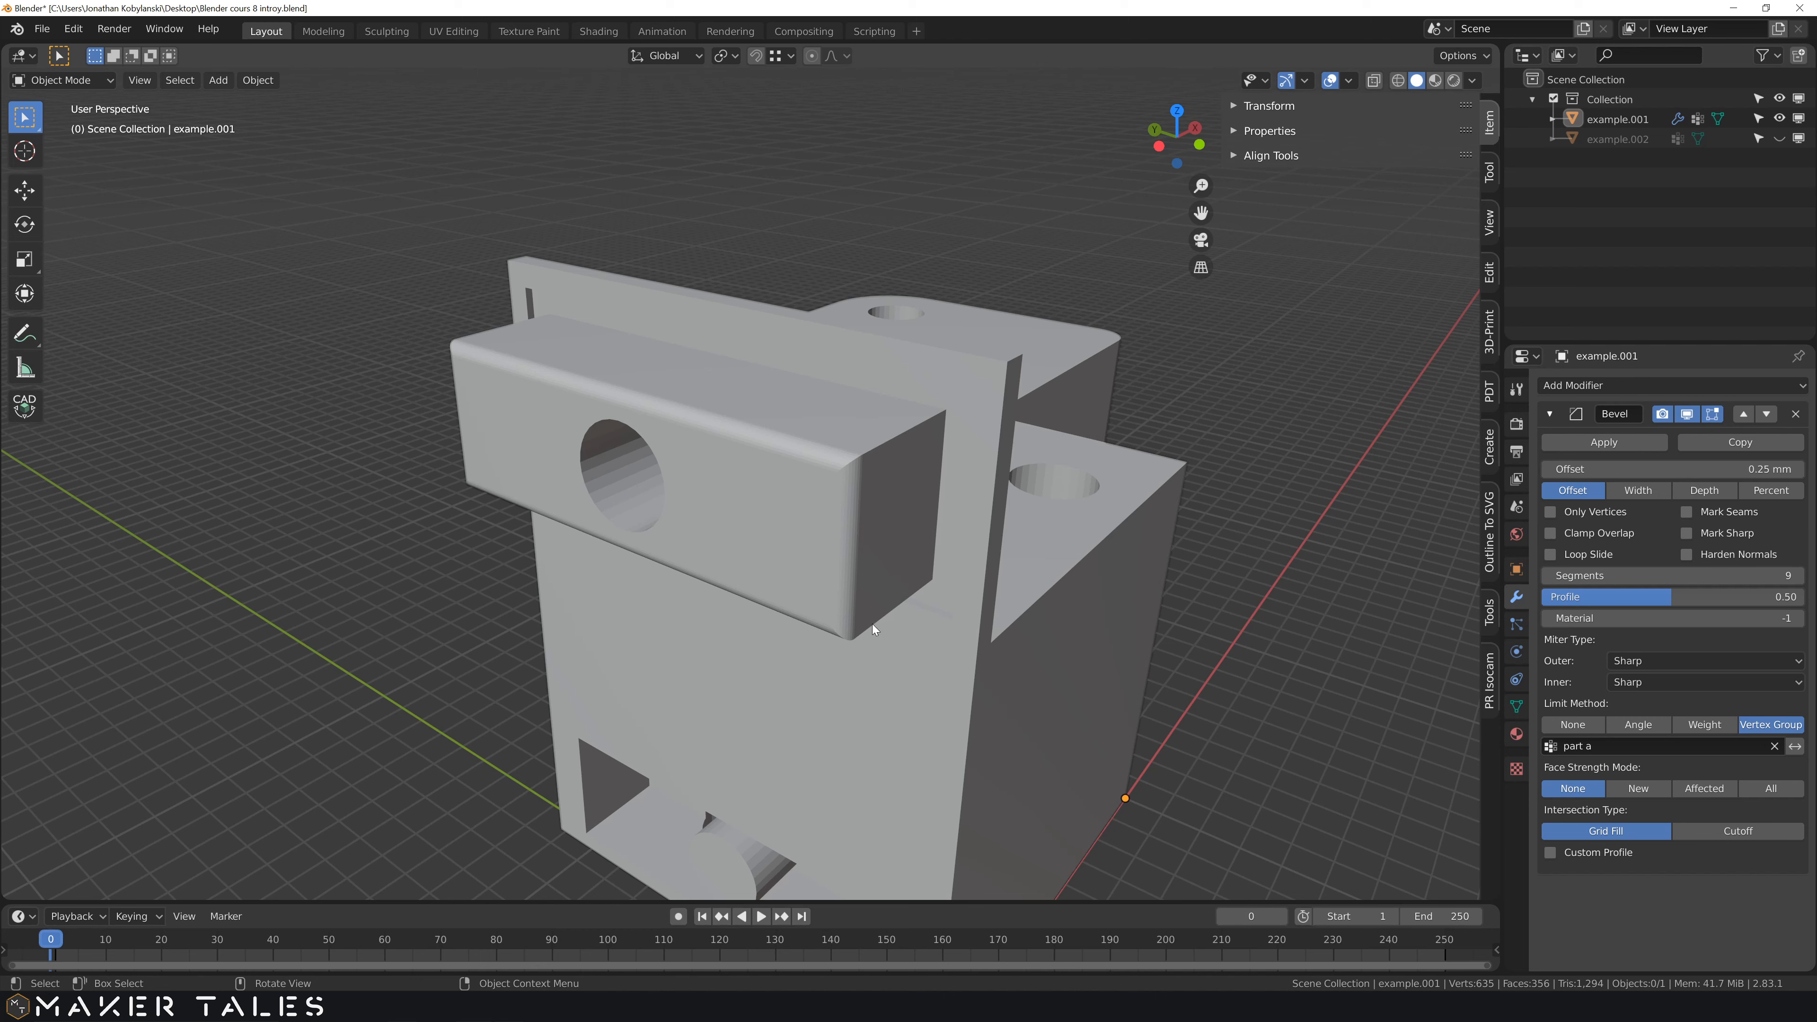
left_click(777, 499)
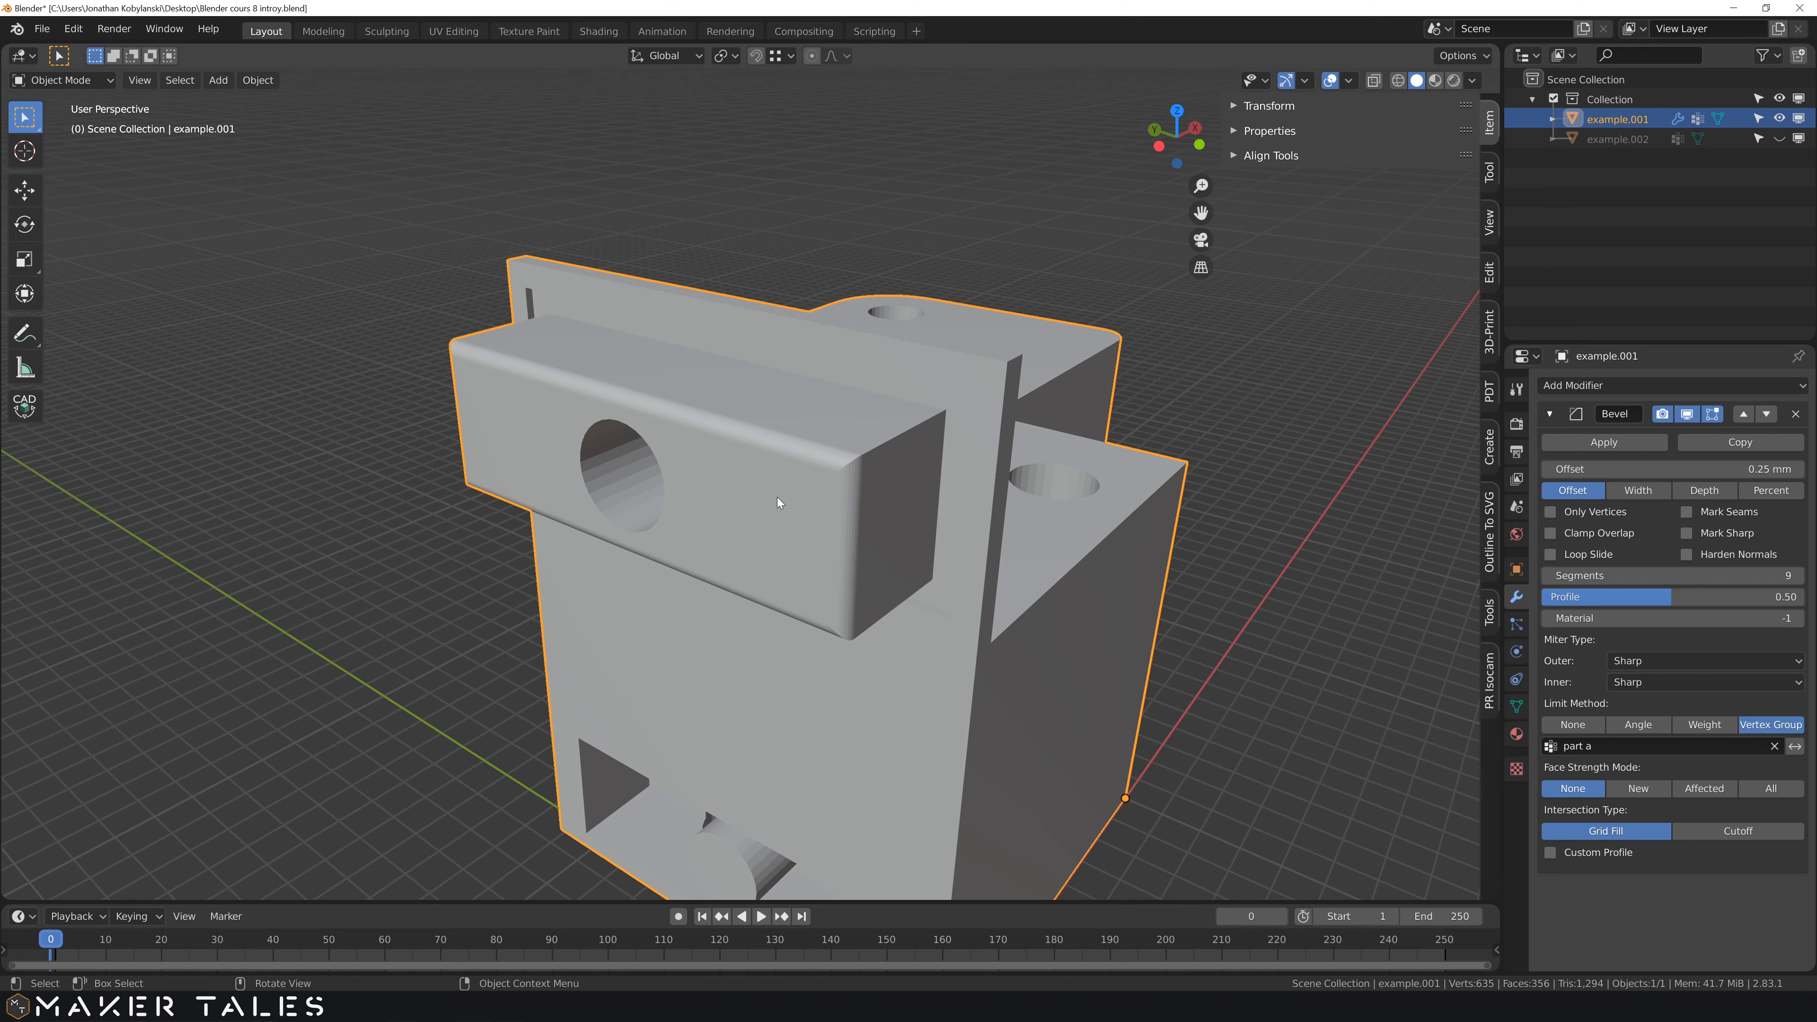
key("Tab")
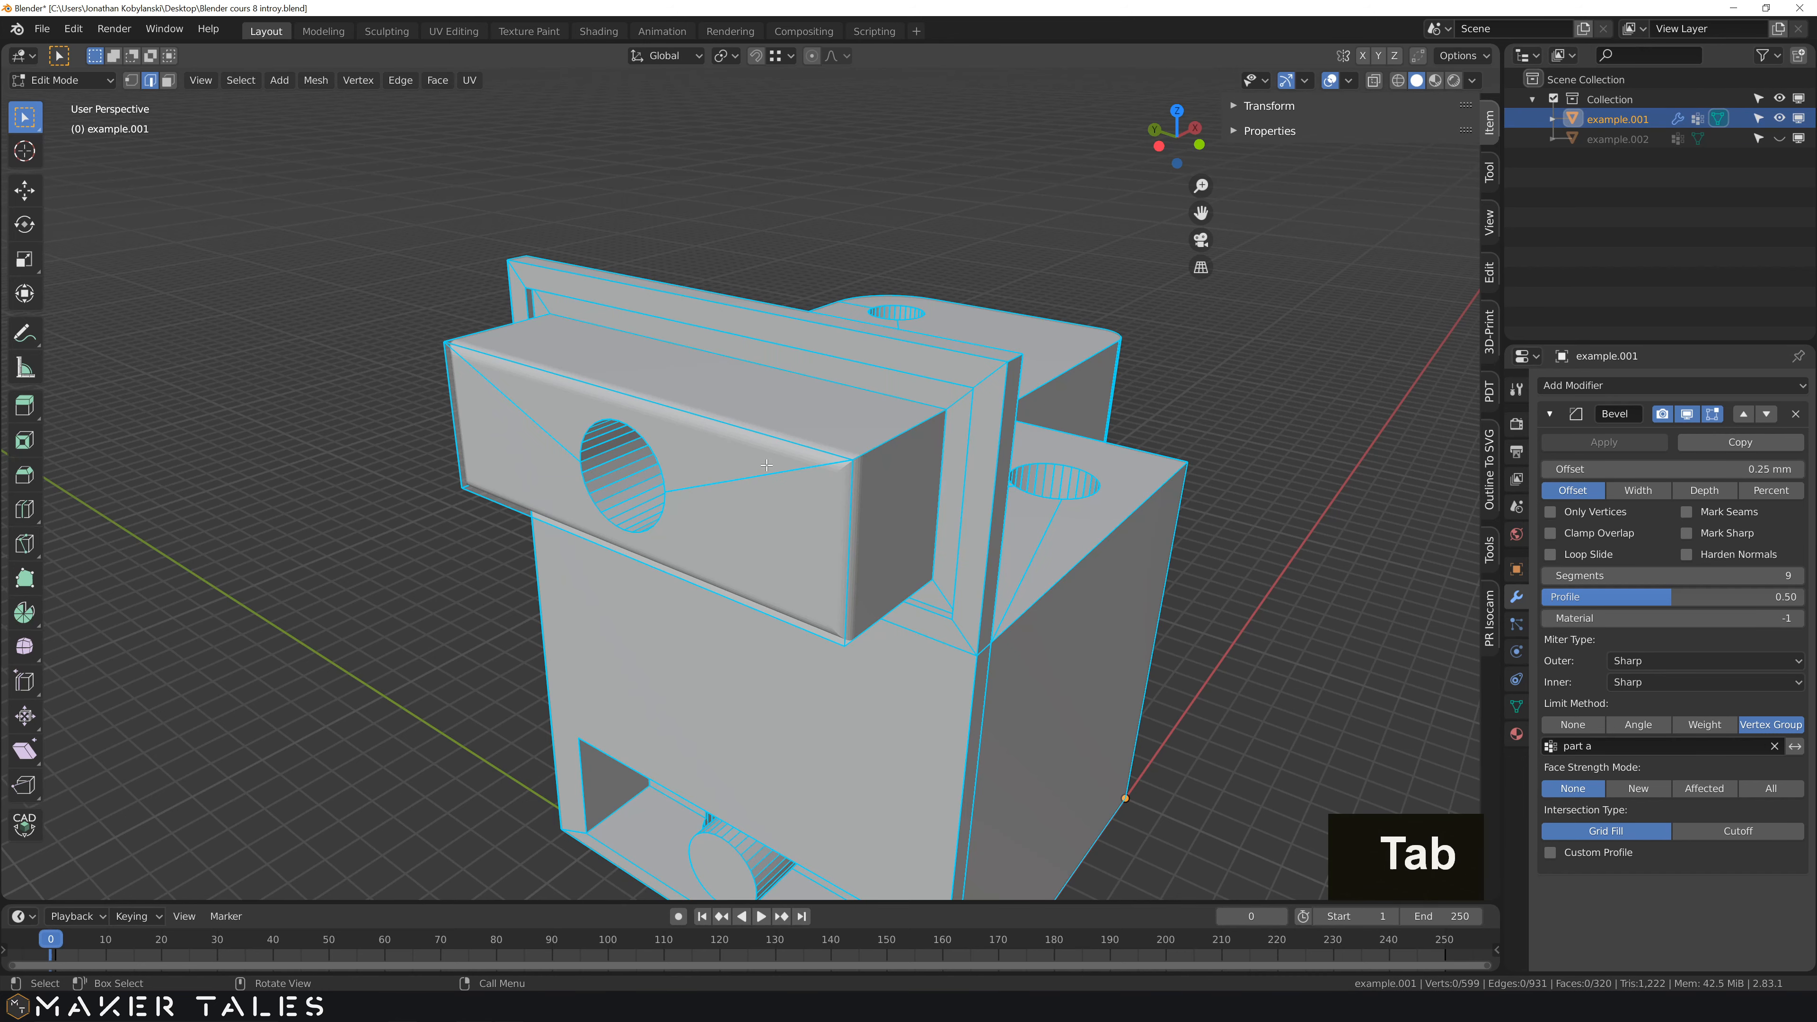
left_click(492, 334)
left_click(891, 462, "shift")
middle_click_drag(891, 479, 894, 544)
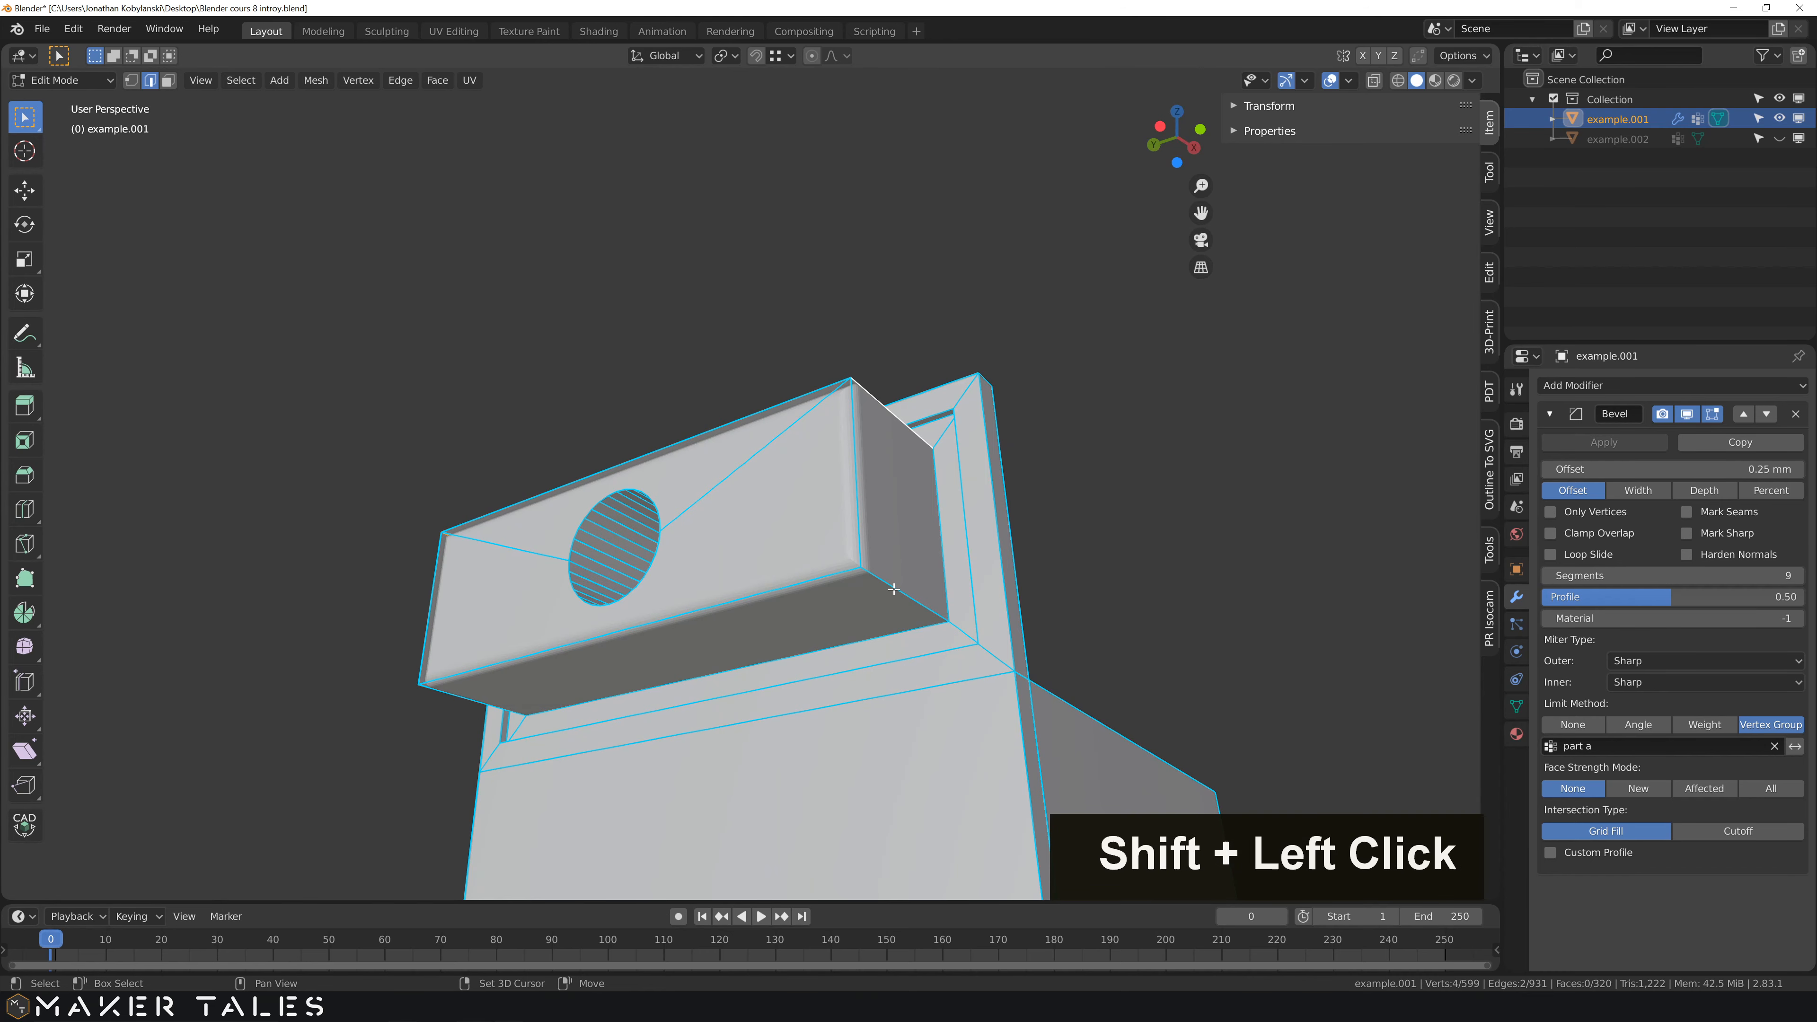
left_click(858, 600, "shift")
left_click(462, 697, "shift")
middle_click_drag(463, 698, 1116, 714)
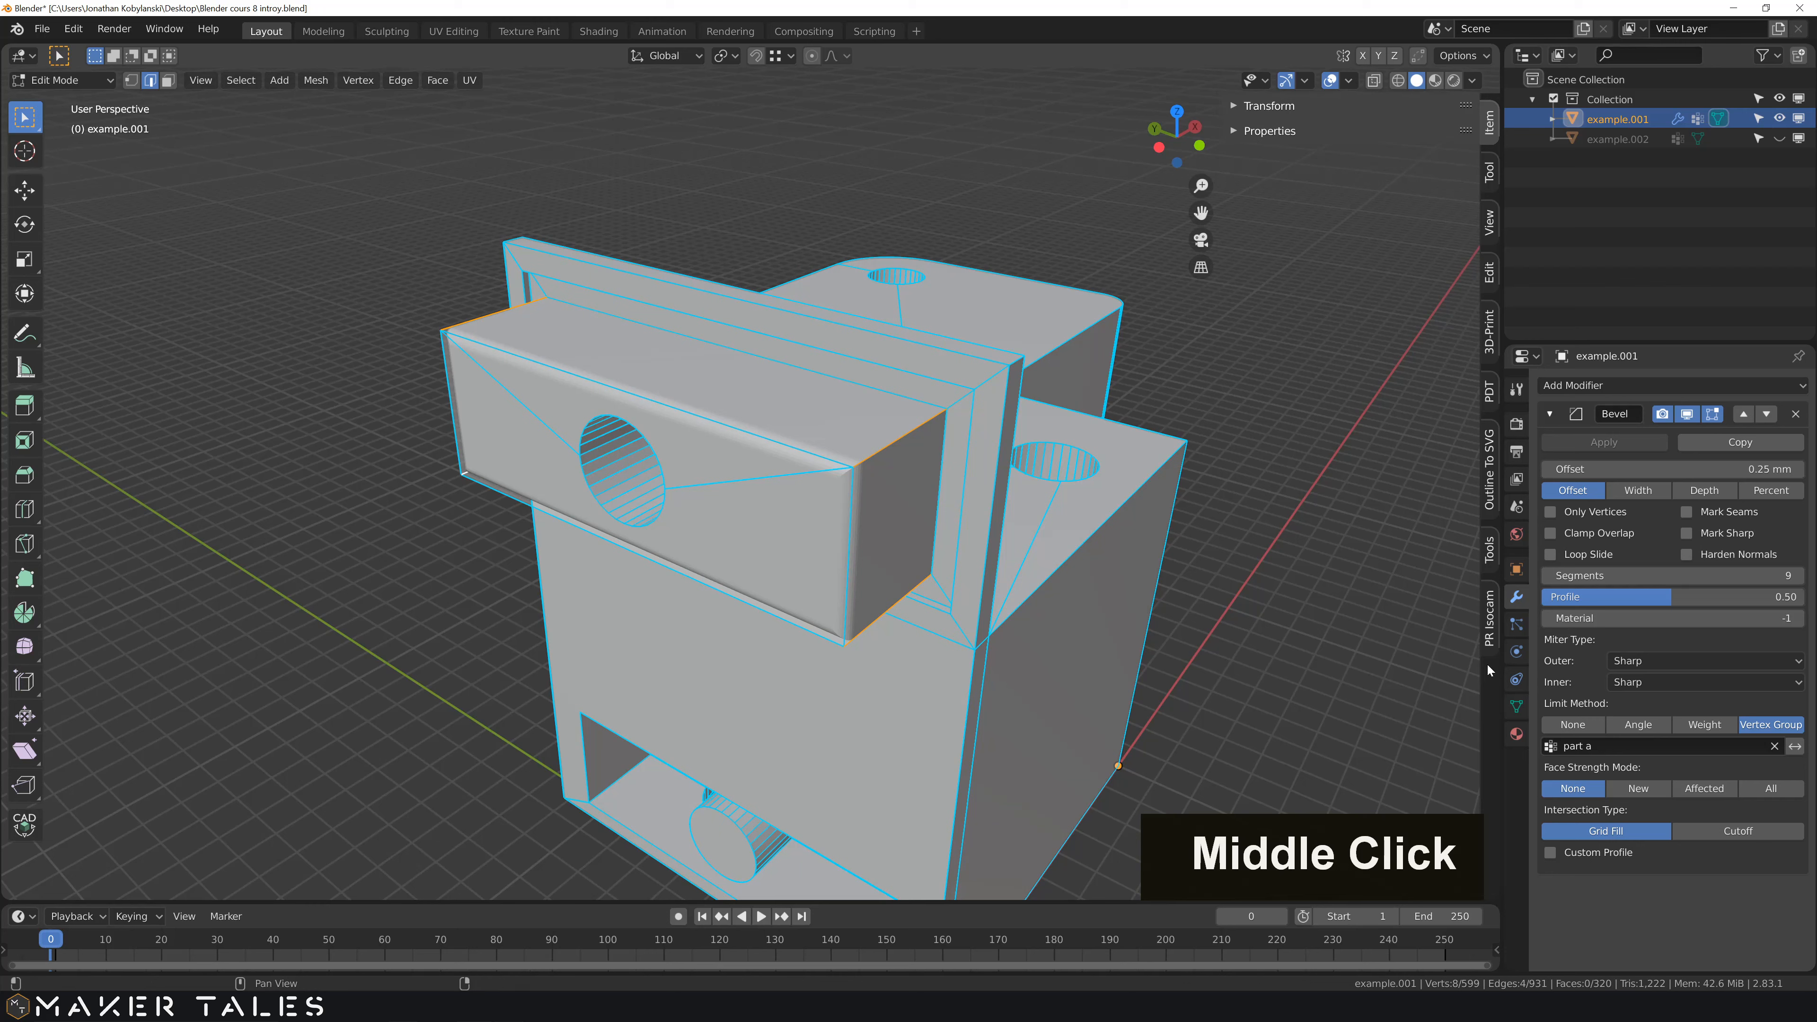
left_click(1516, 706)
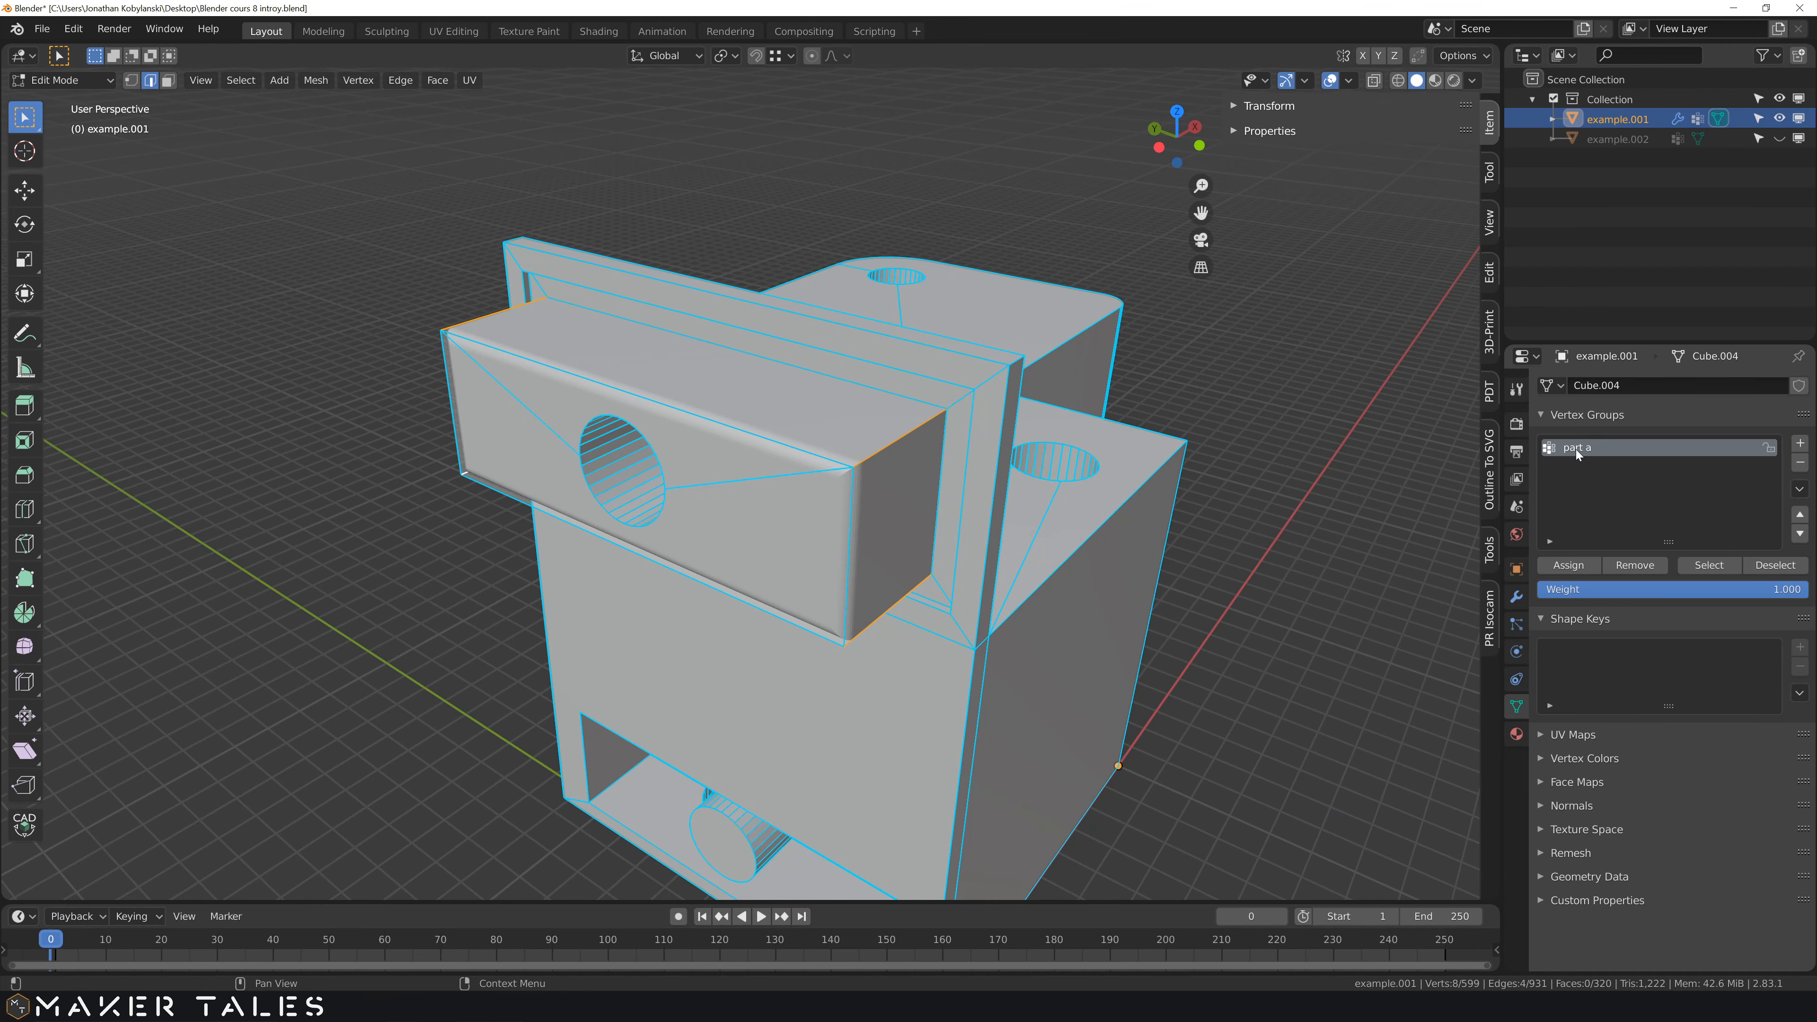
left_click(1571, 565)
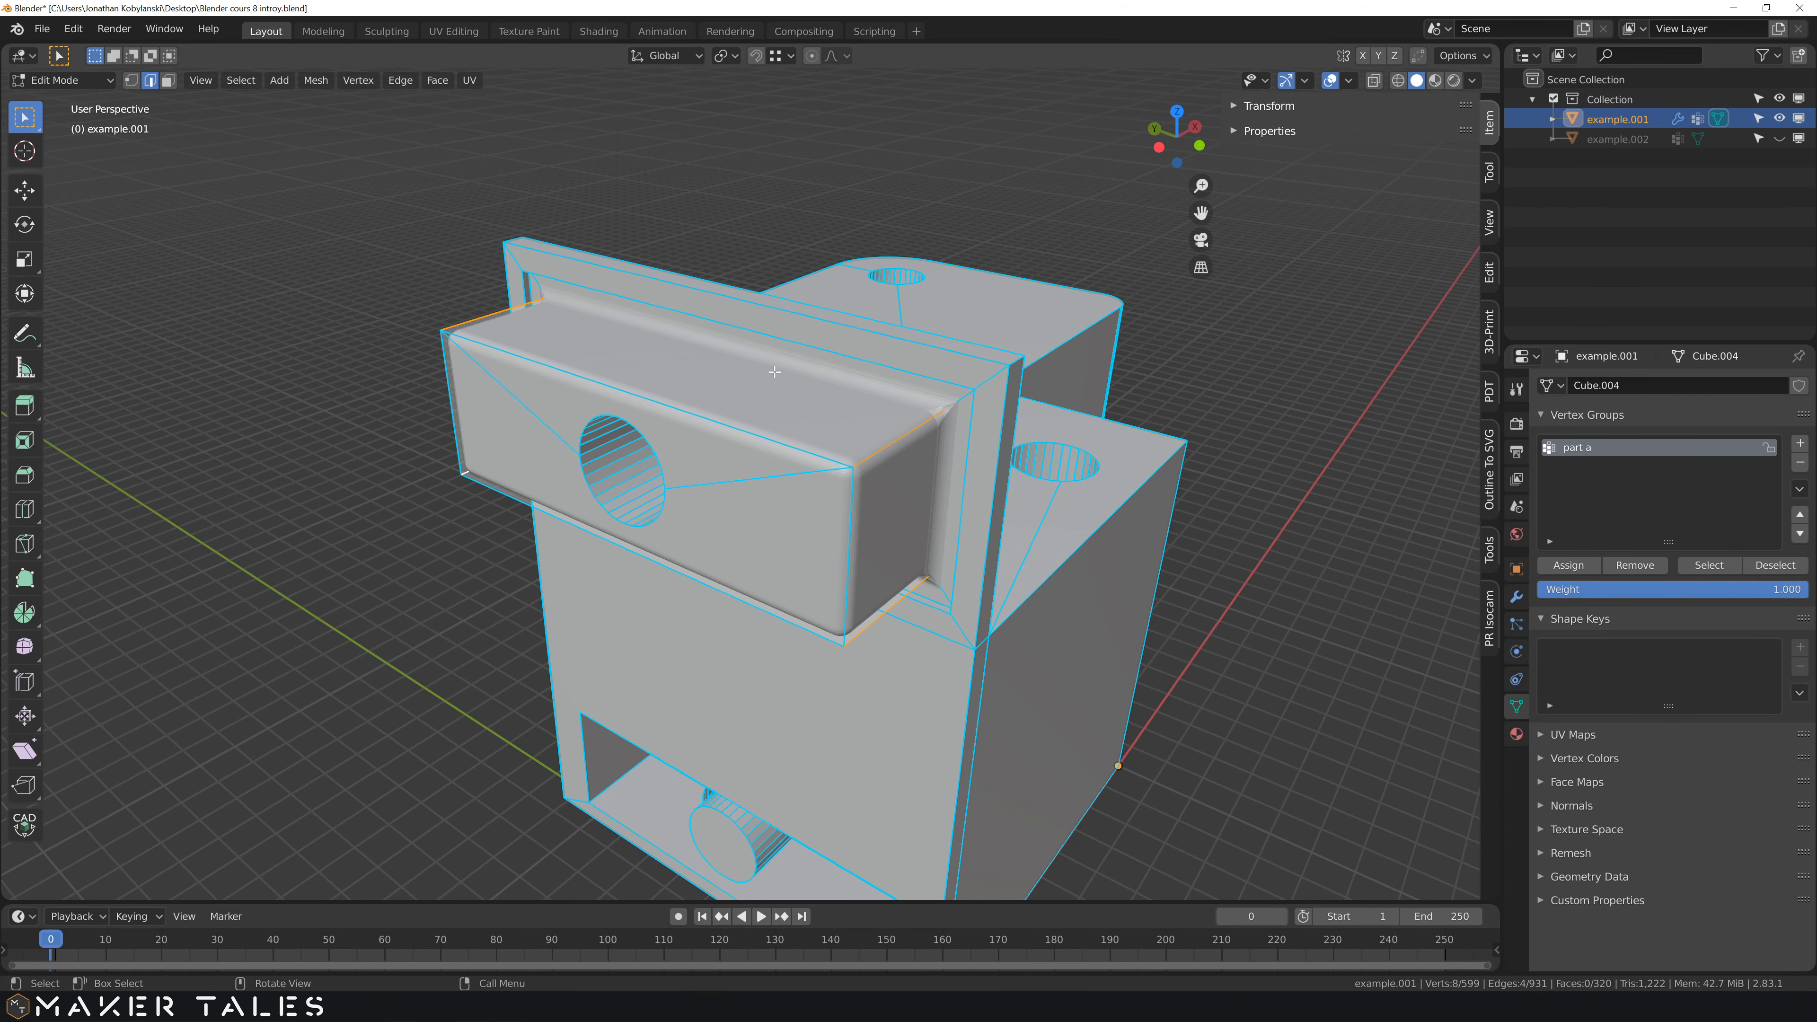
- Inspect the block's bevels up close in Object Mode, and examine the selected edges' vertices in vertex select mode
key("Tab")
middle_click_drag(790, 398, 812, 434)
scroll(798, 371, "up", 2)
scroll(798, 370, "up", 2)
scroll(815, 423, "down", 2, "shift")
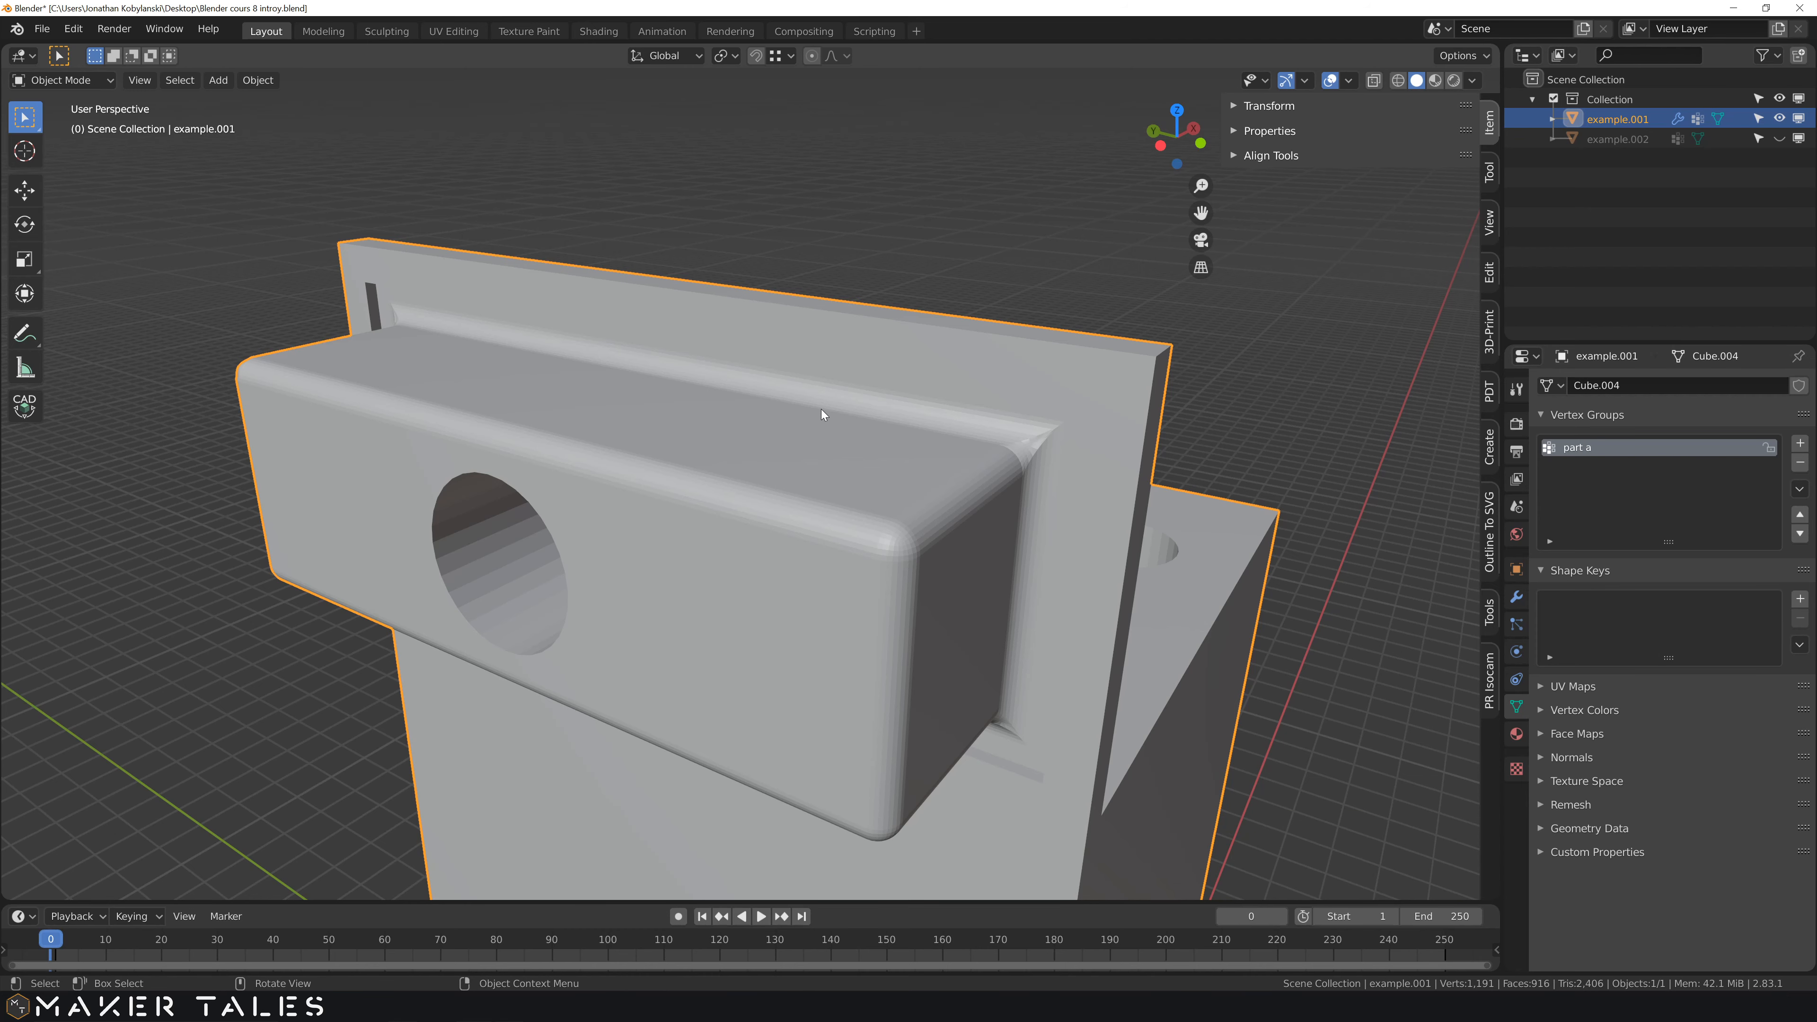
key("Tab")
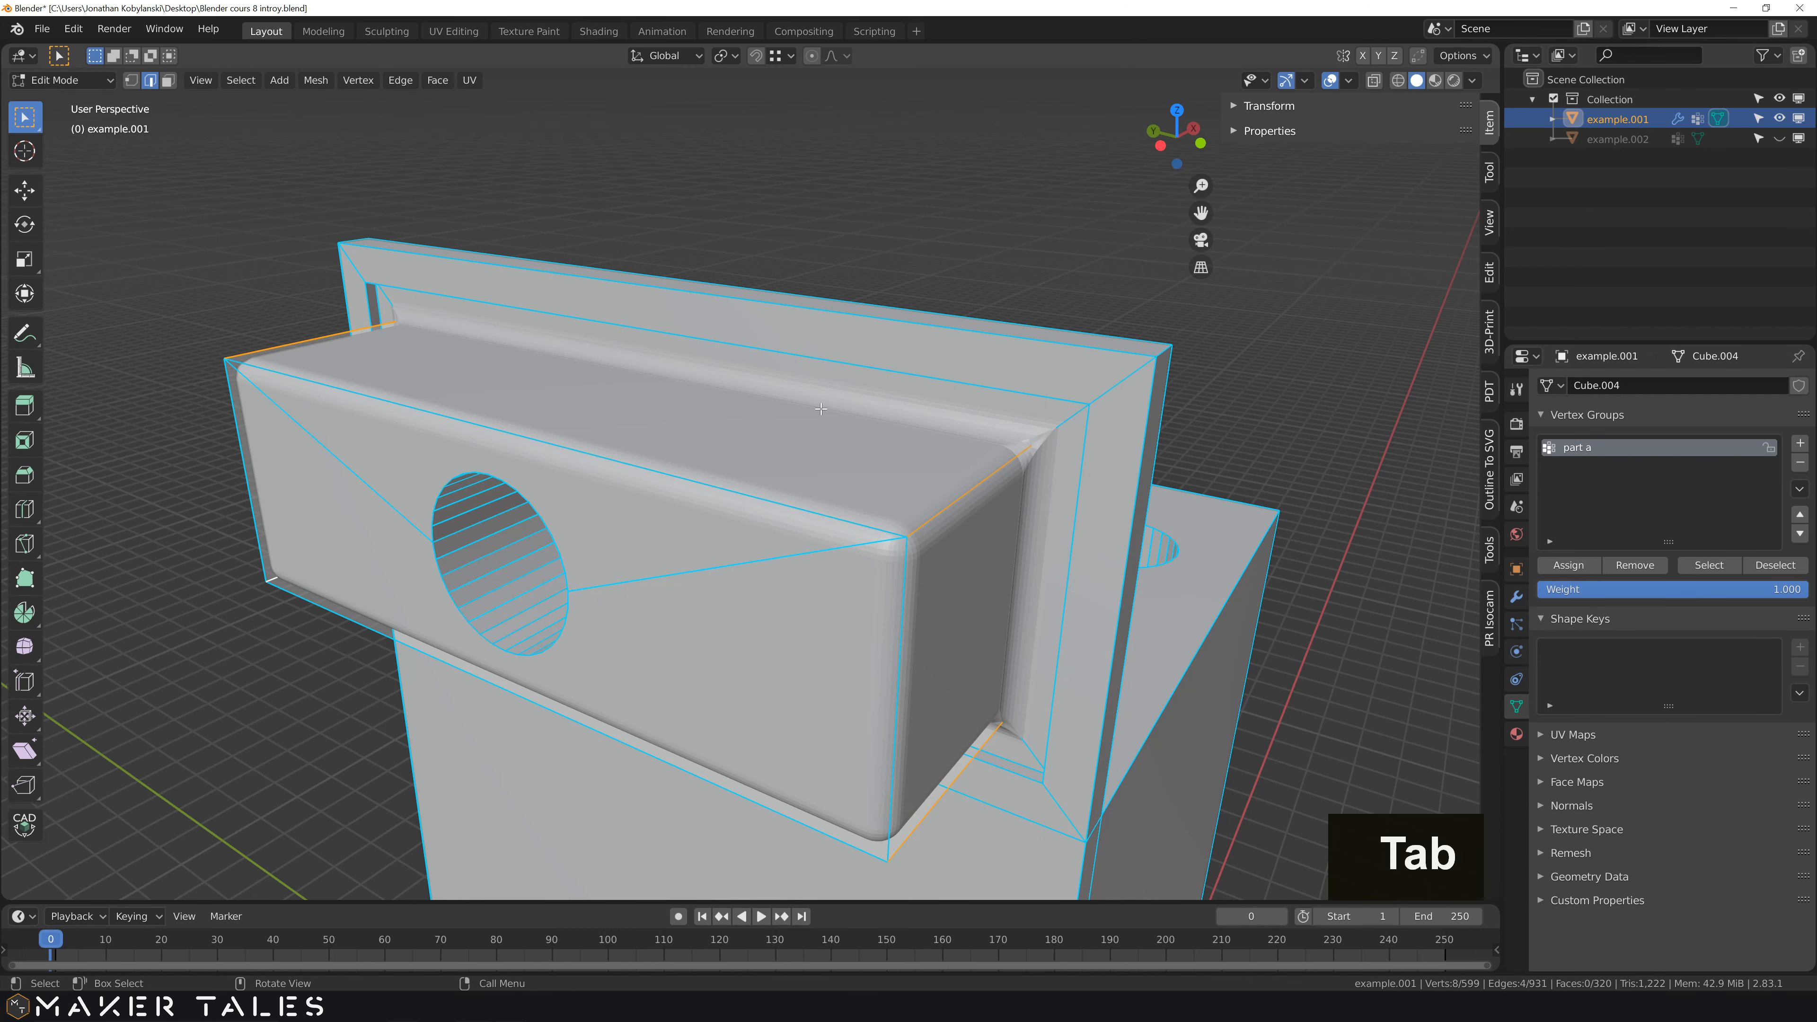
key("1")
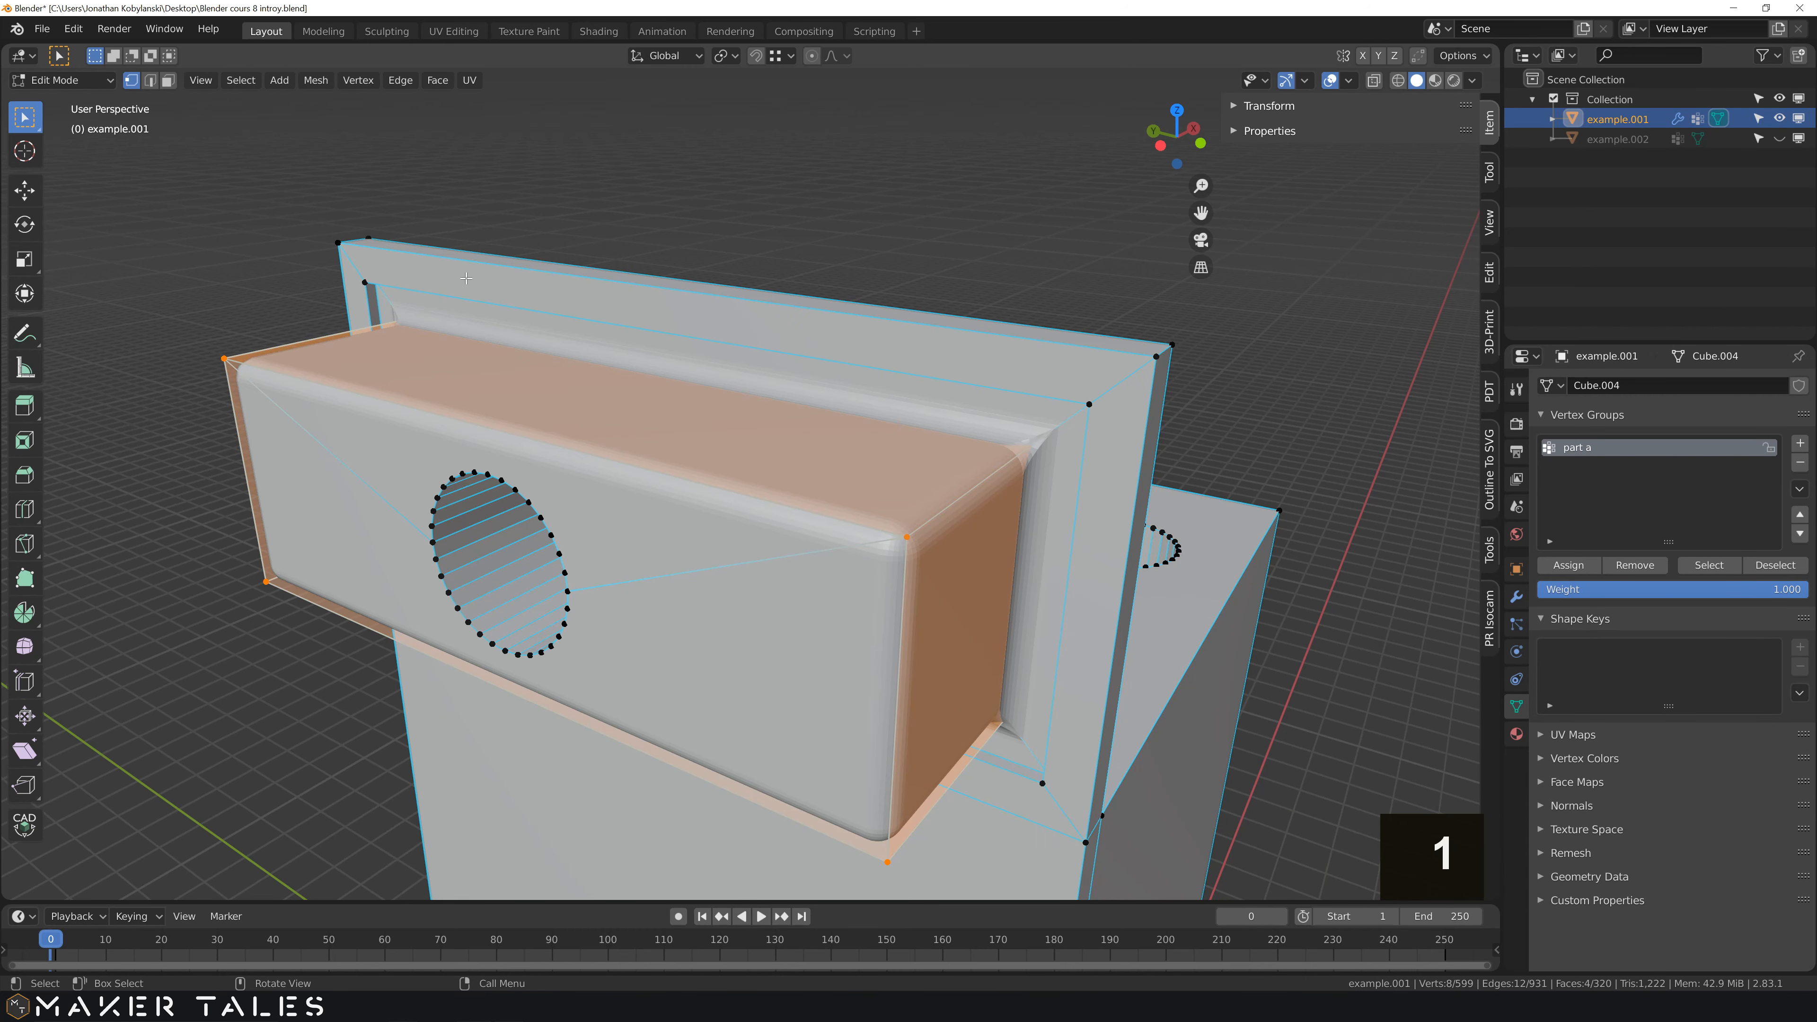
left_click(368, 237)
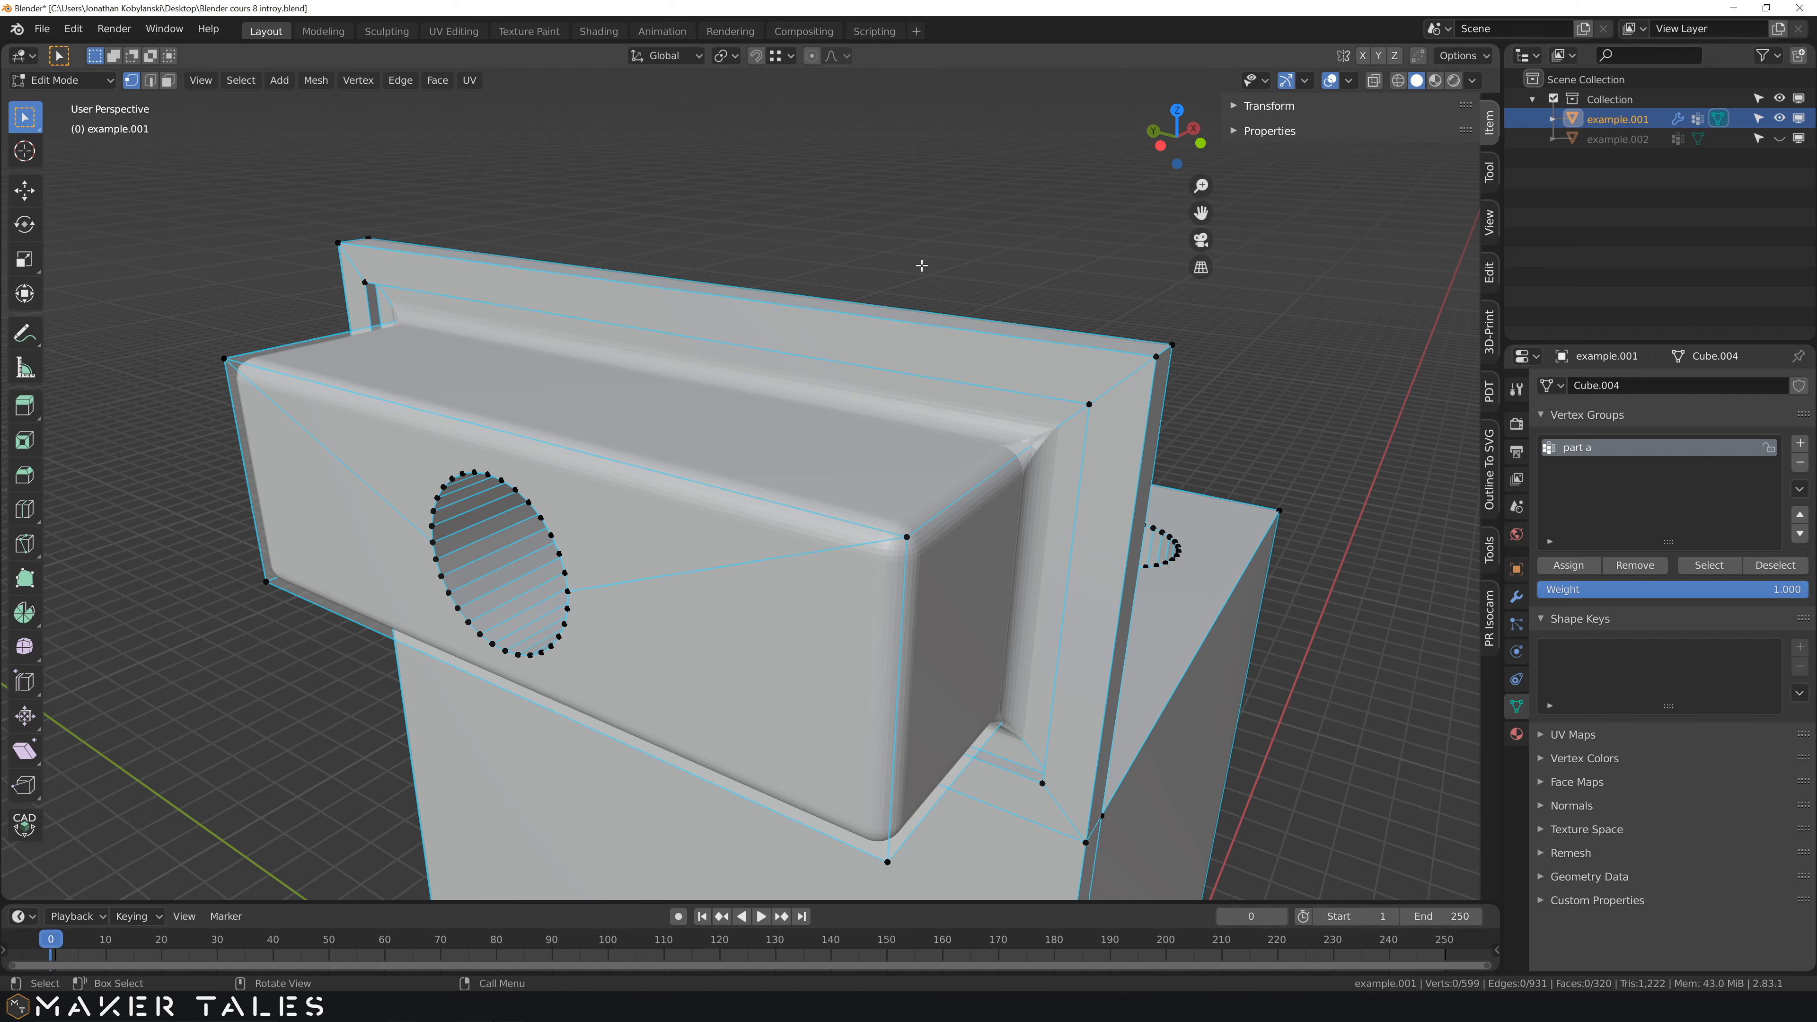
right_click(822, 267)
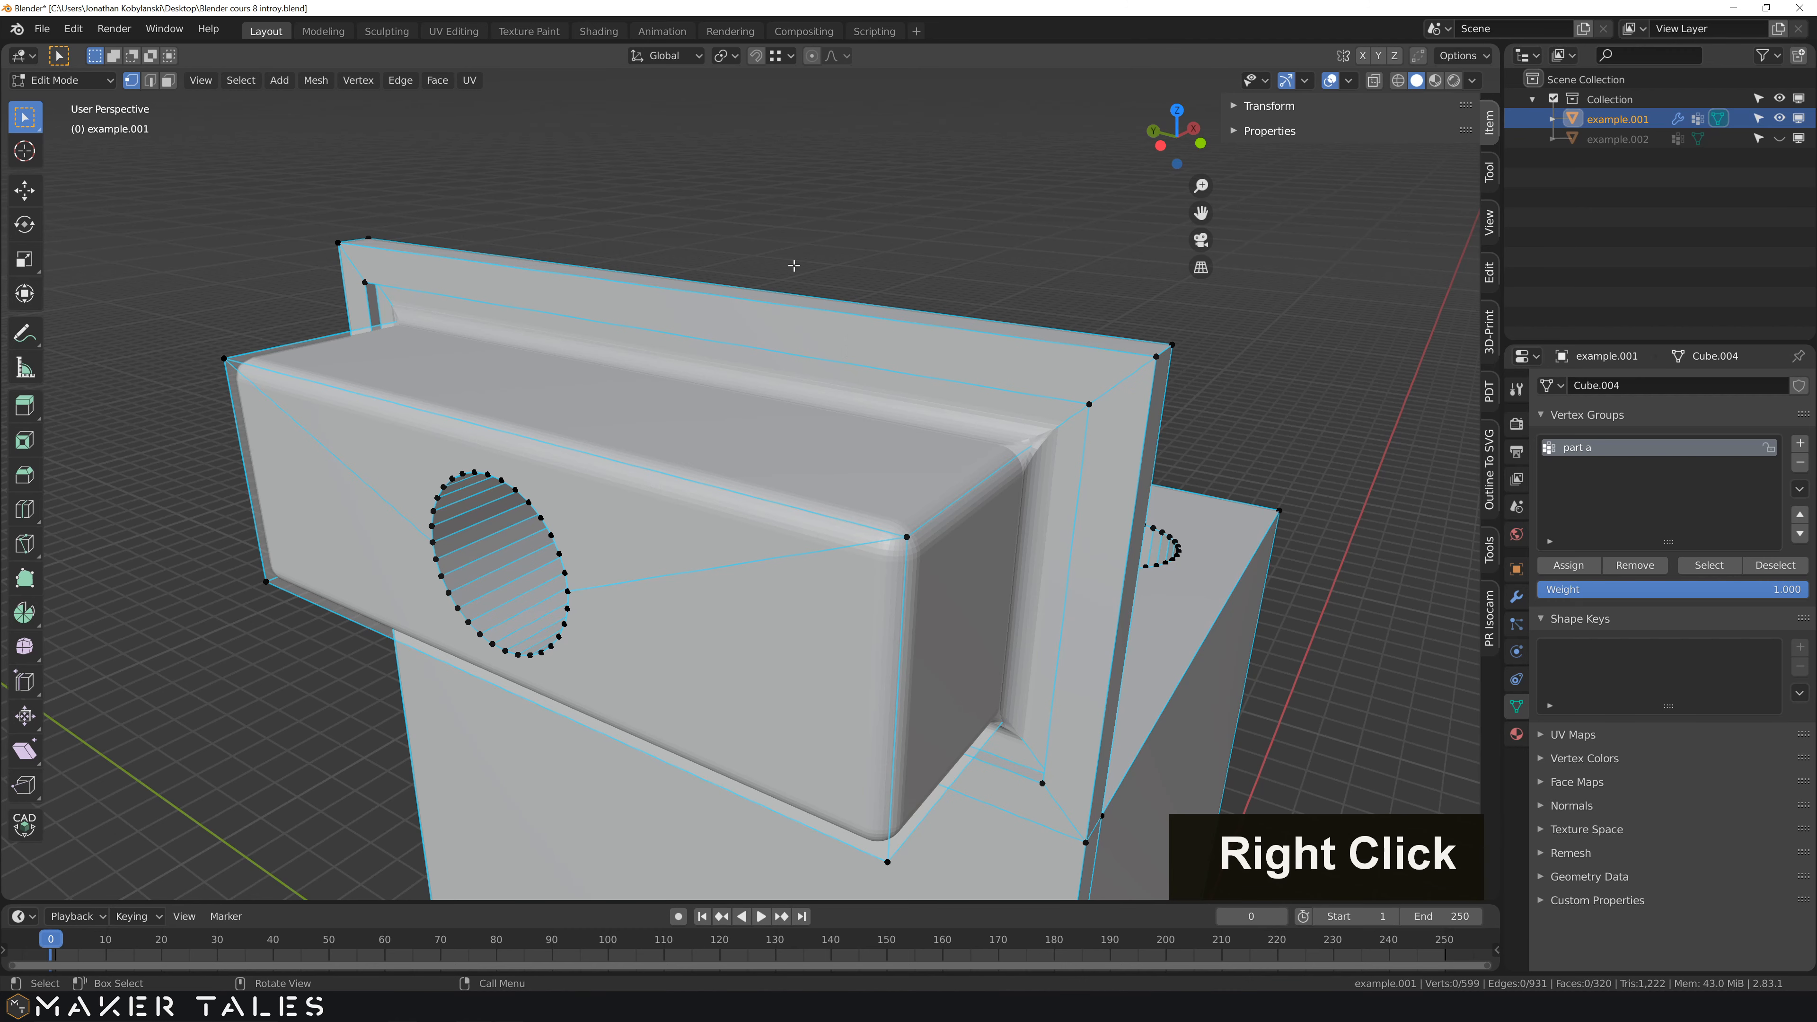
- Undo the selection changes and the assignment of the block's four front-to-back edges to vertex group "part a"
key("ctrl+z")
key("ctrl+z")
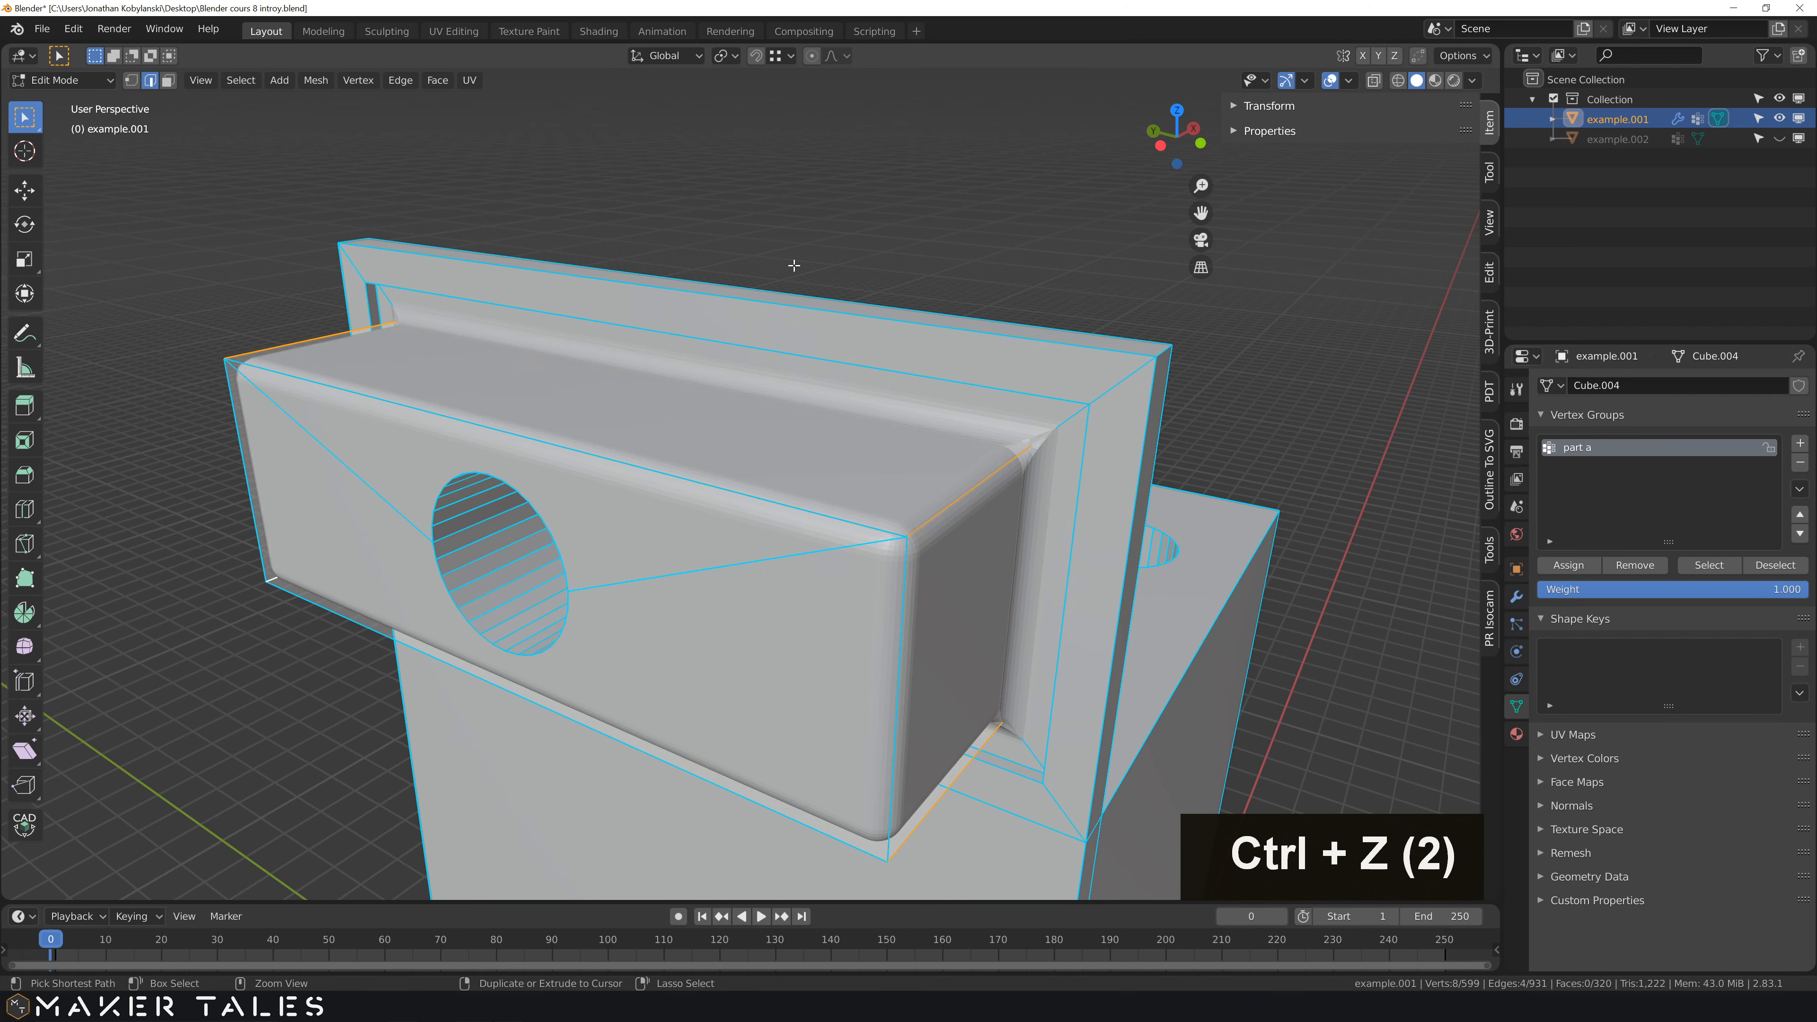
key("ctrl+z")
key("ctrl+z")
key("ctrl+z")
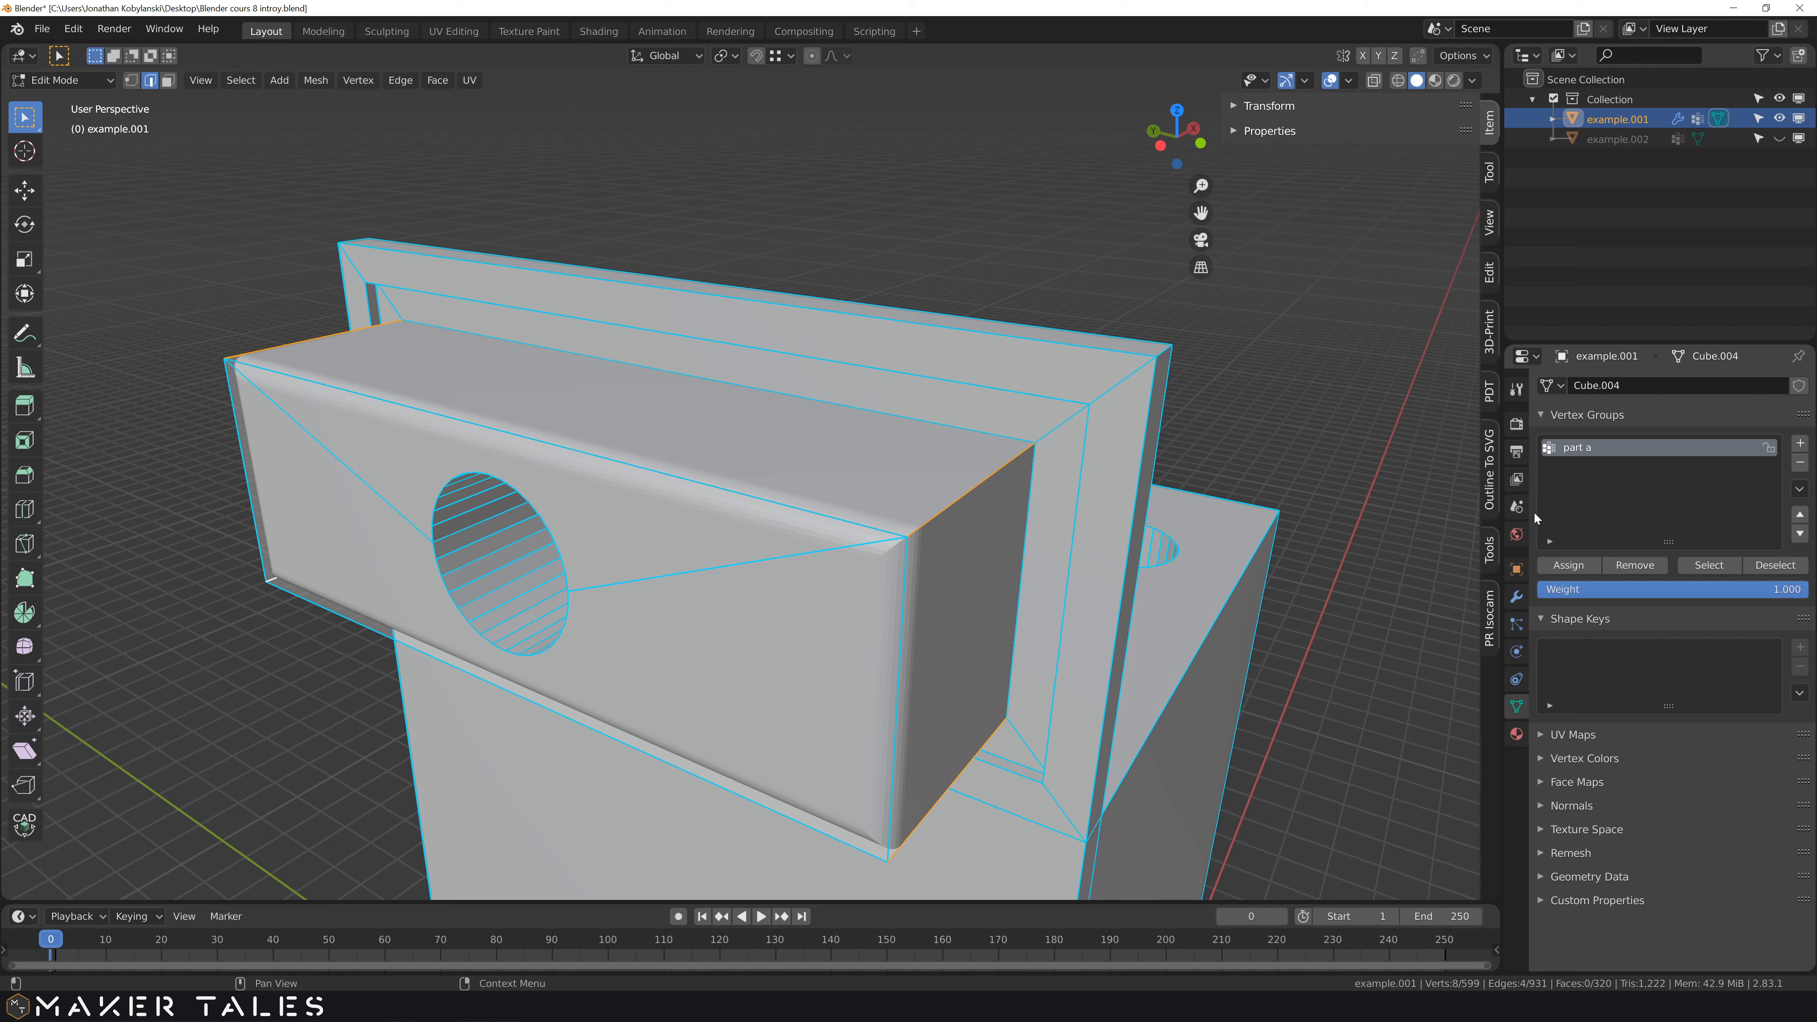
- Add a vertex group named "part 2" and assign the block's four selected front-to-back edges to it
left_click(1799, 443)
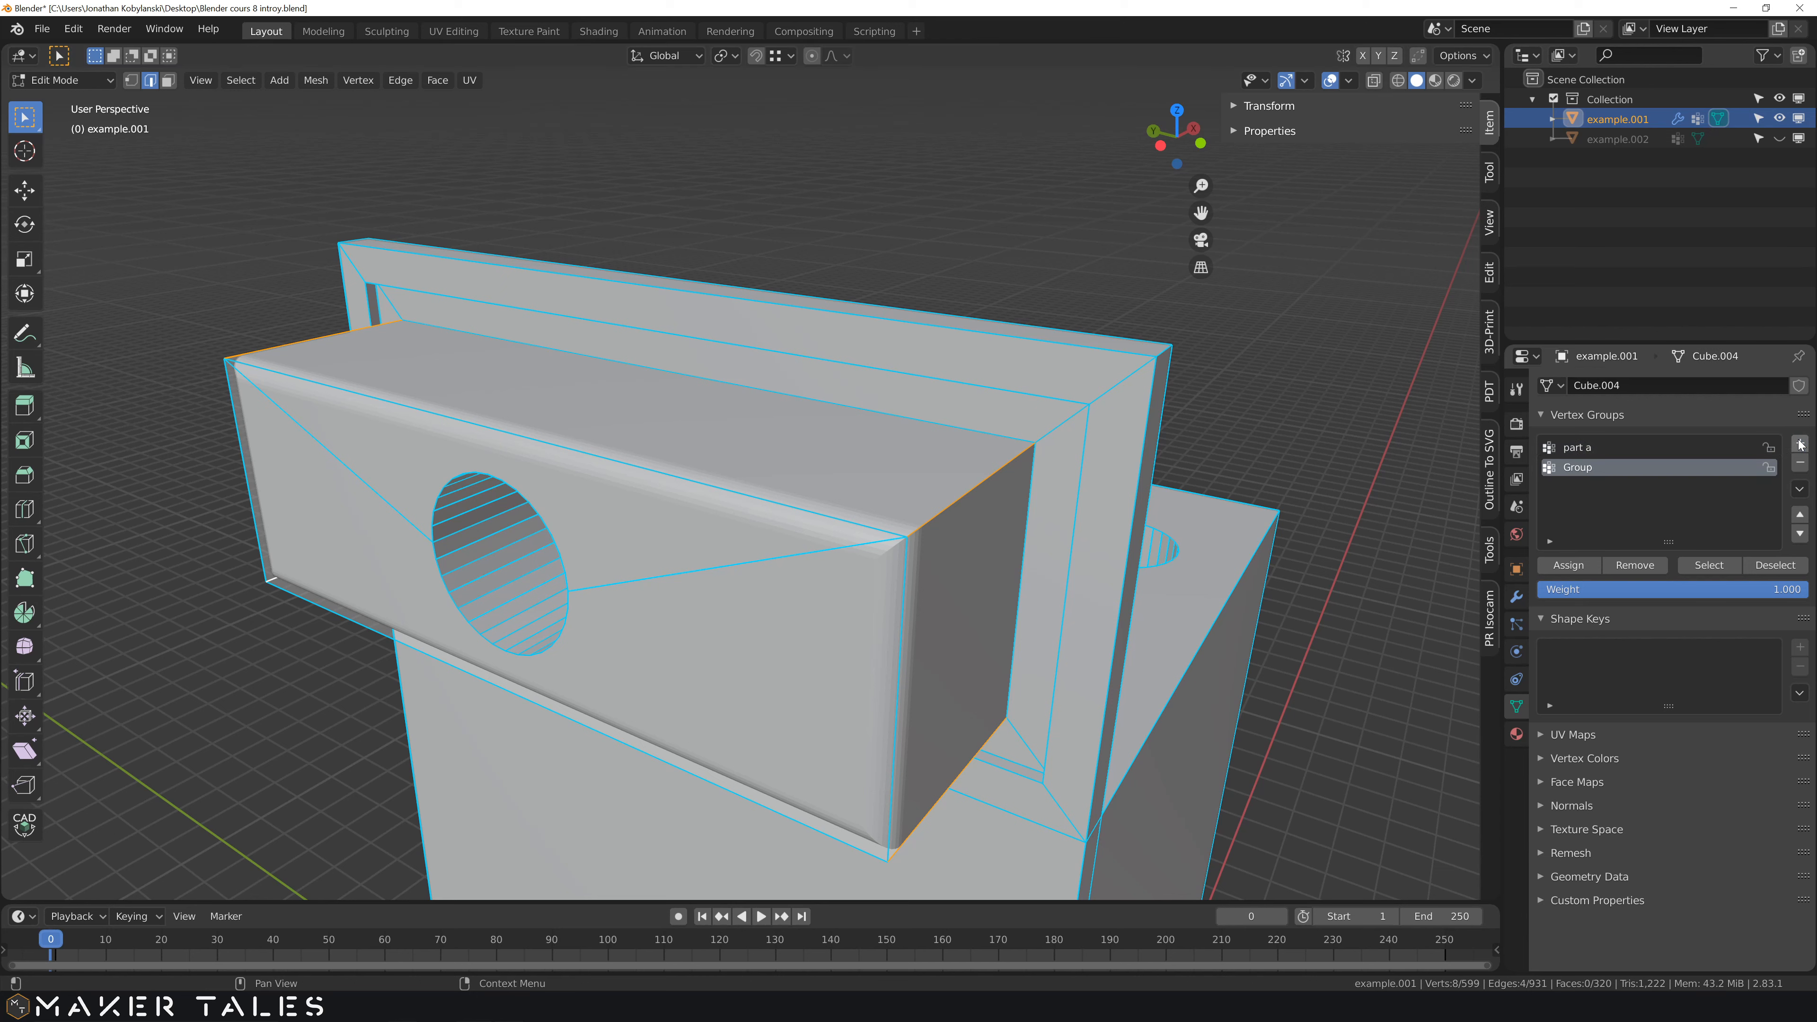
double_click(1581, 467)
type("part 2")
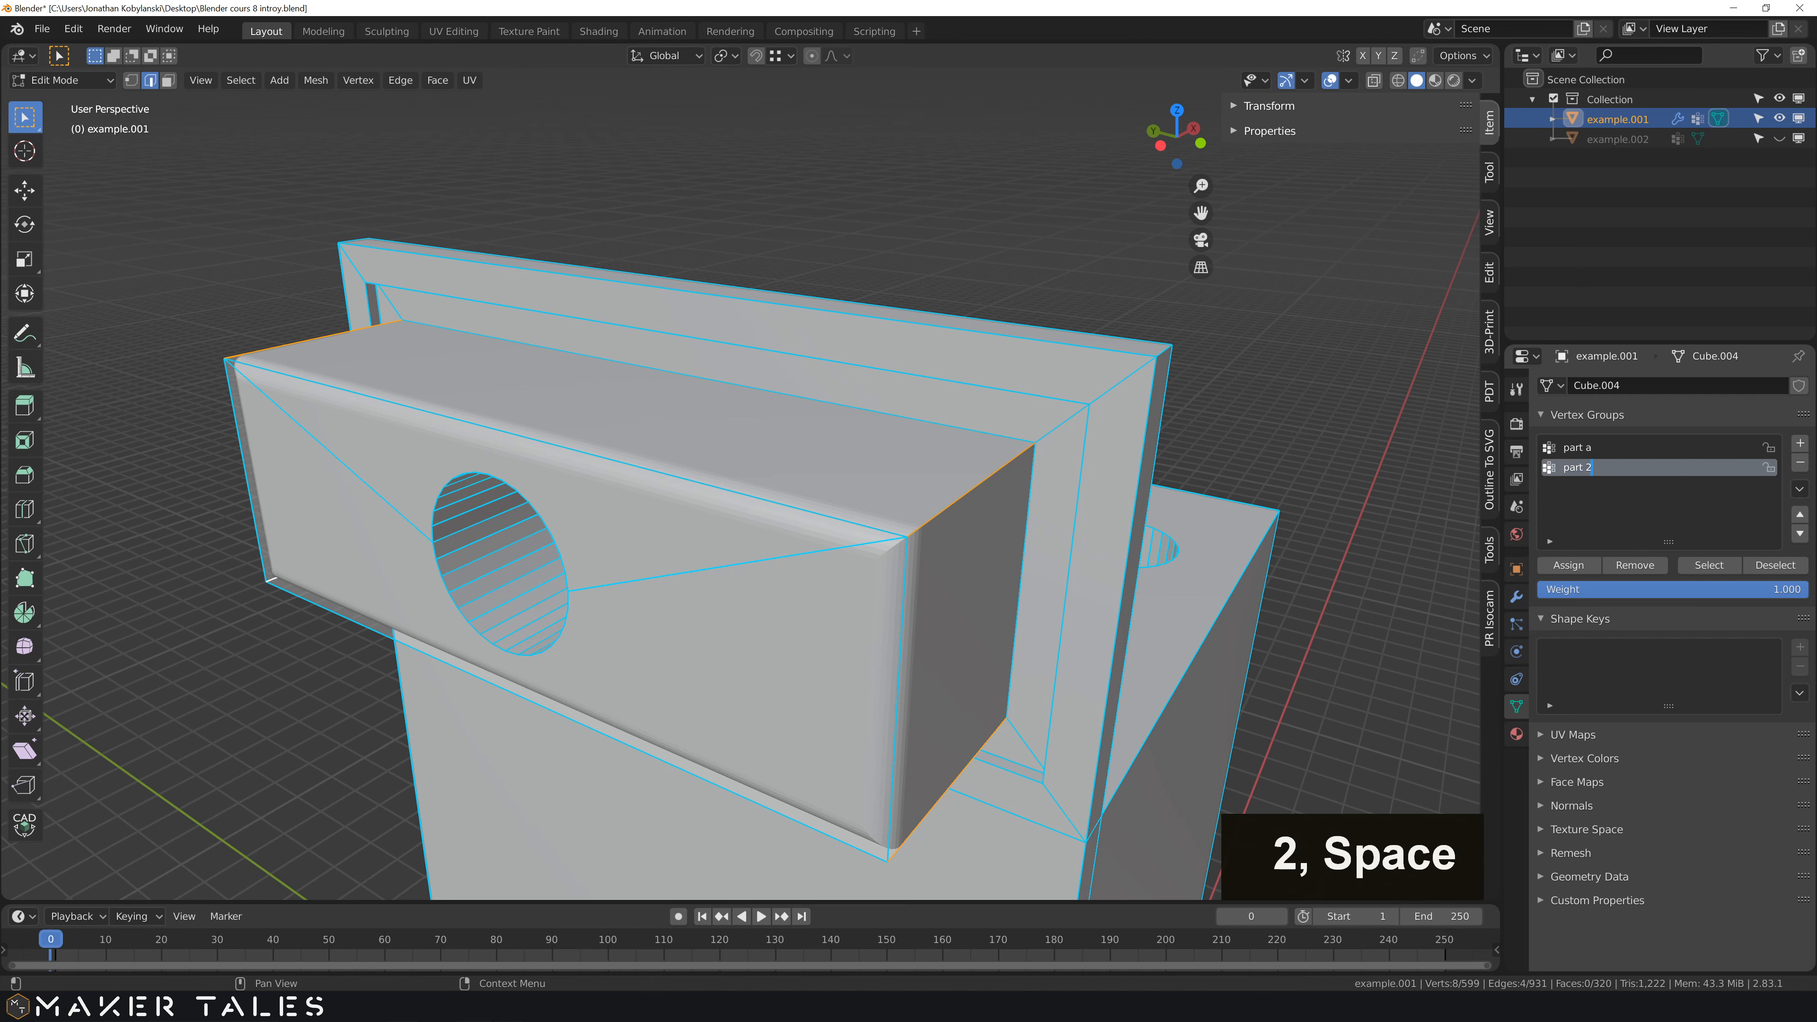
key("Return")
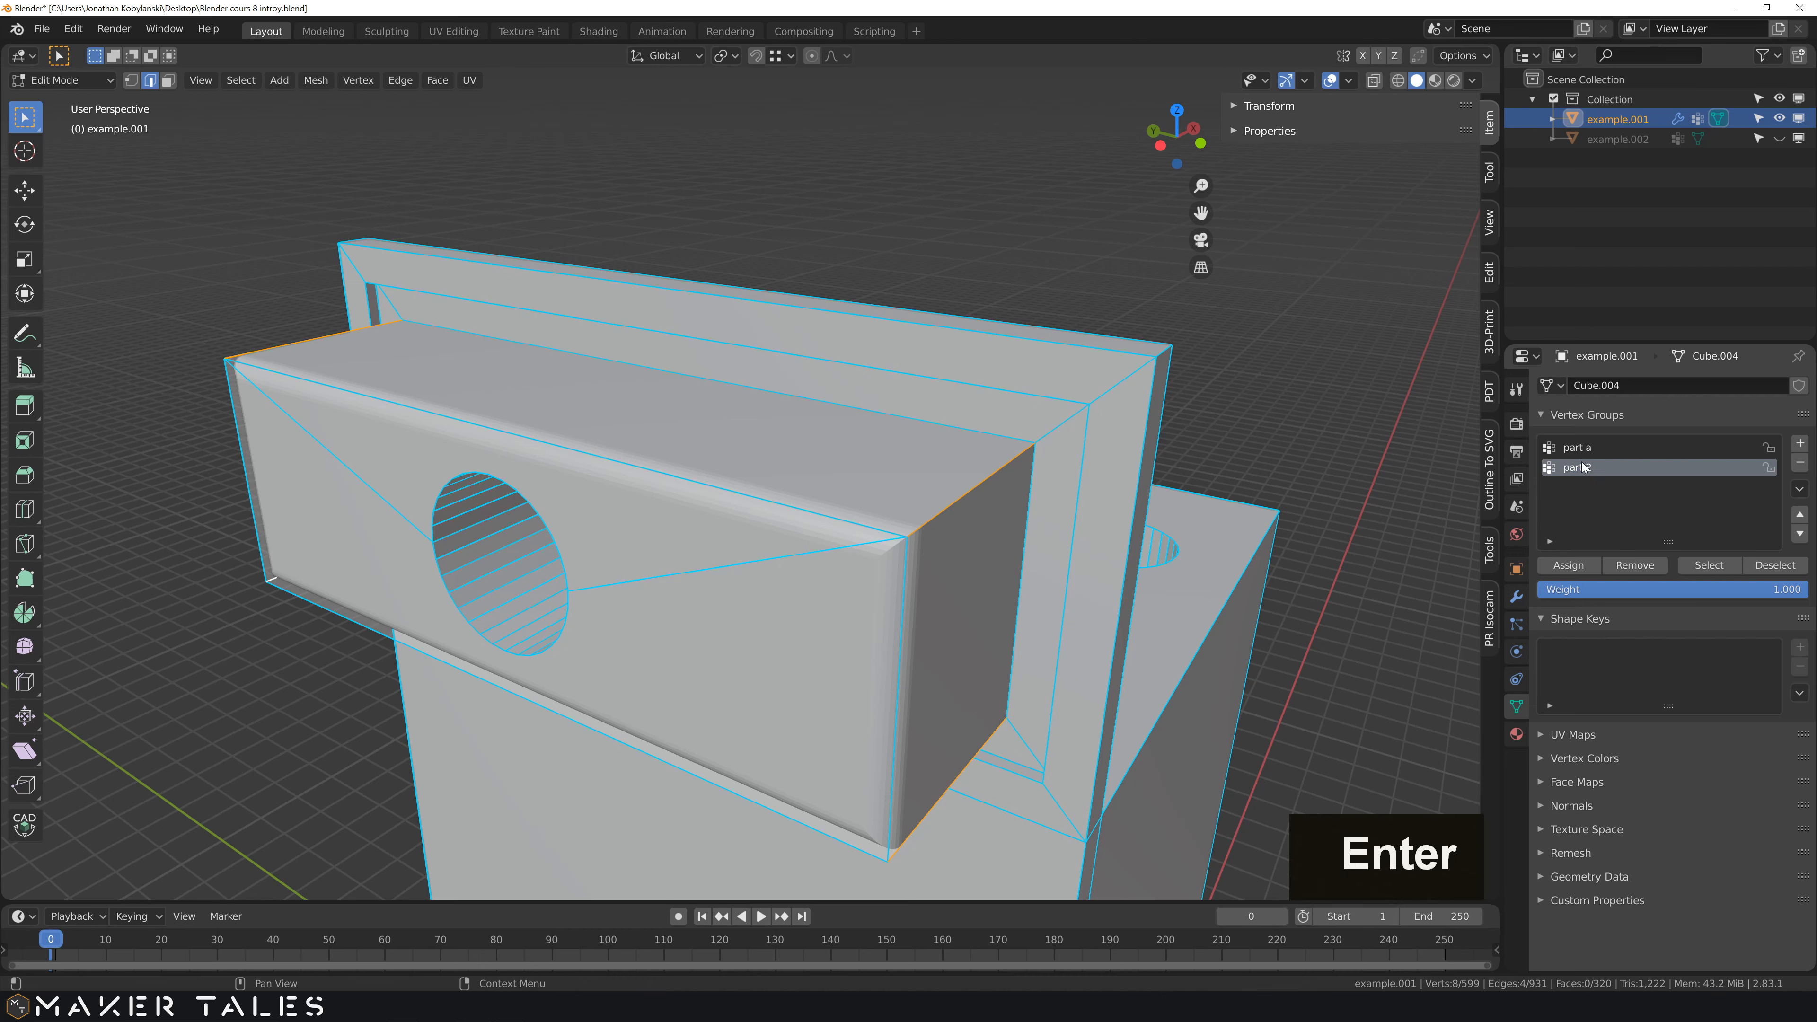
left_click(1578, 566)
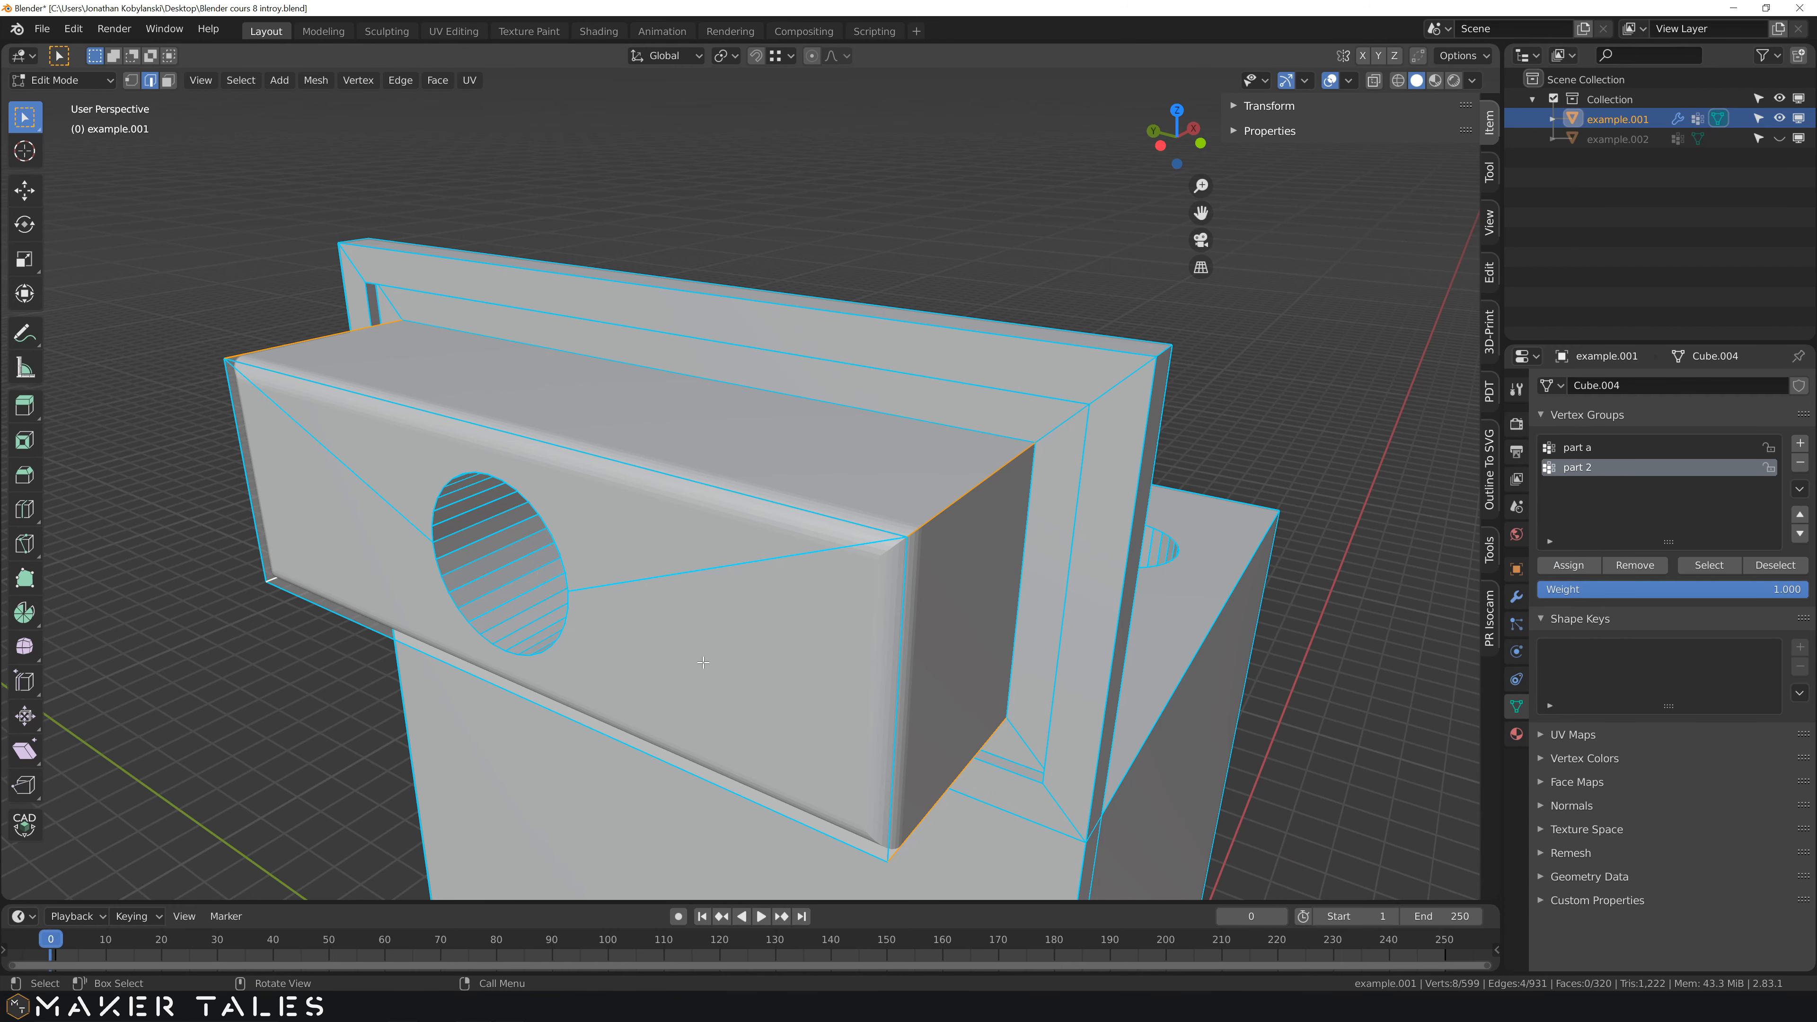
- In Object Mode, add a second Bevel modifier to the bracket and limit it to vertex group "part 2"
key("Tab")
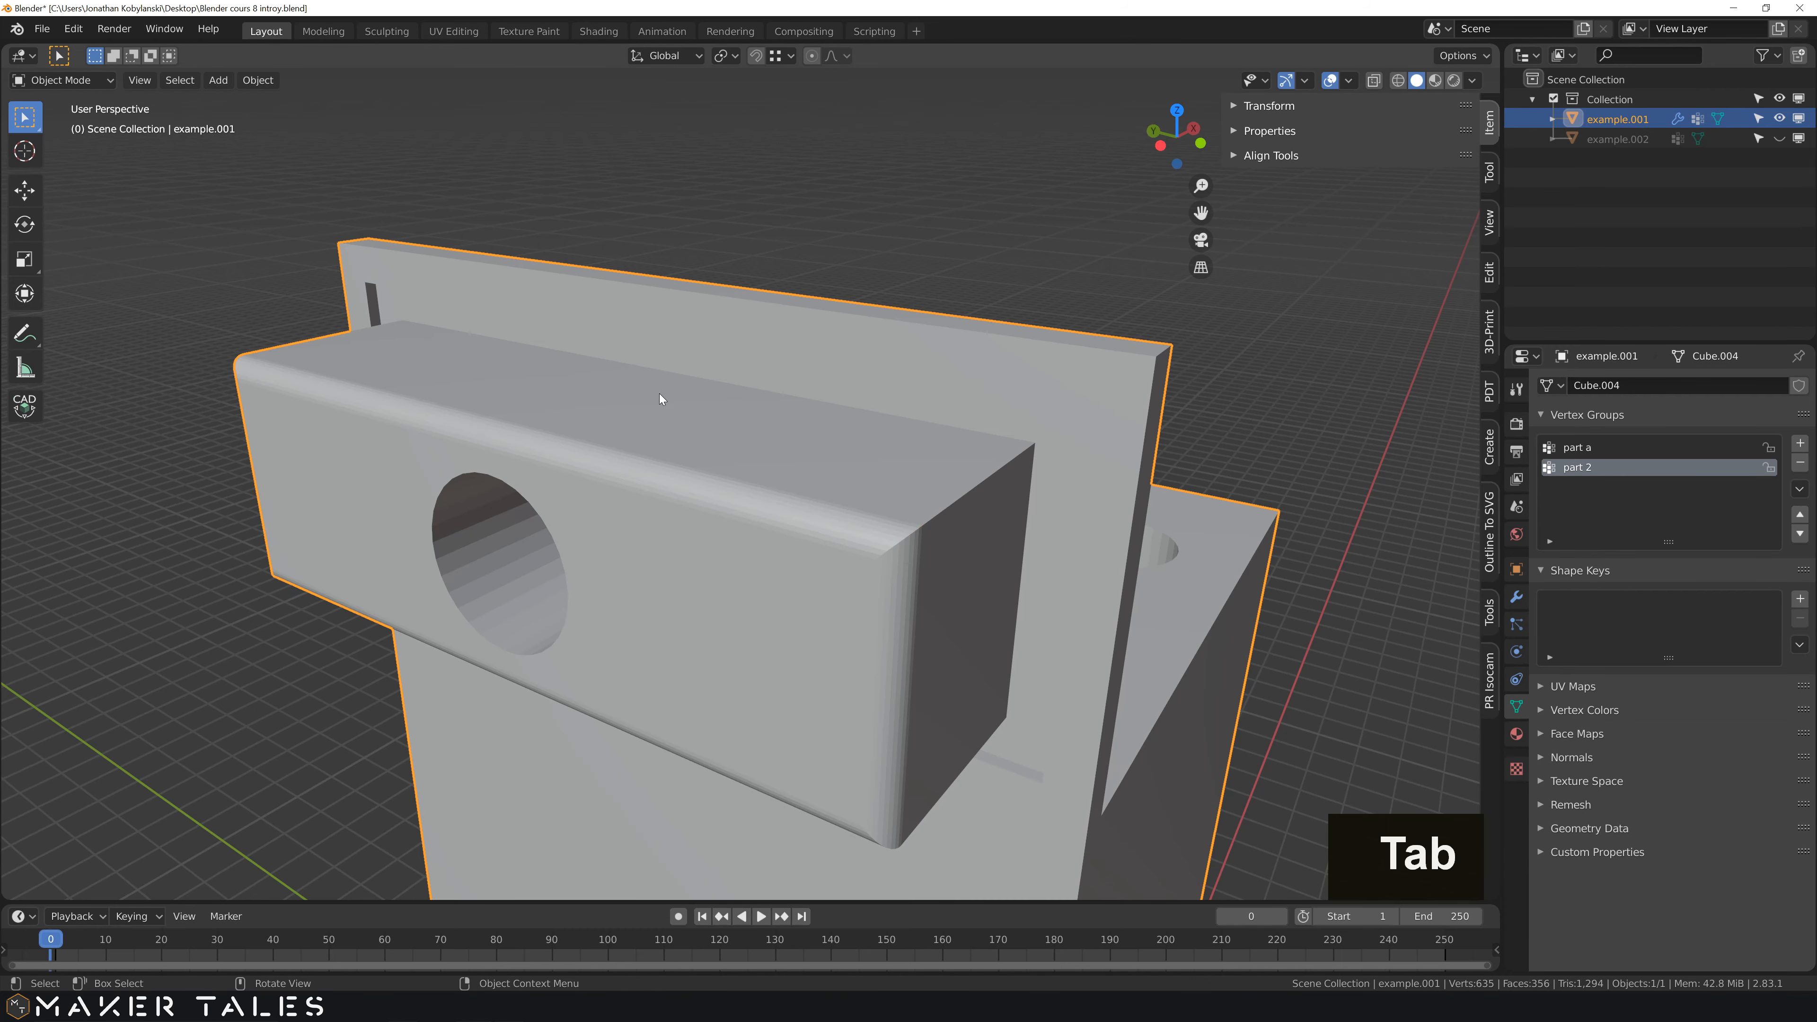
left_click(1516, 600)
left_click(1549, 414)
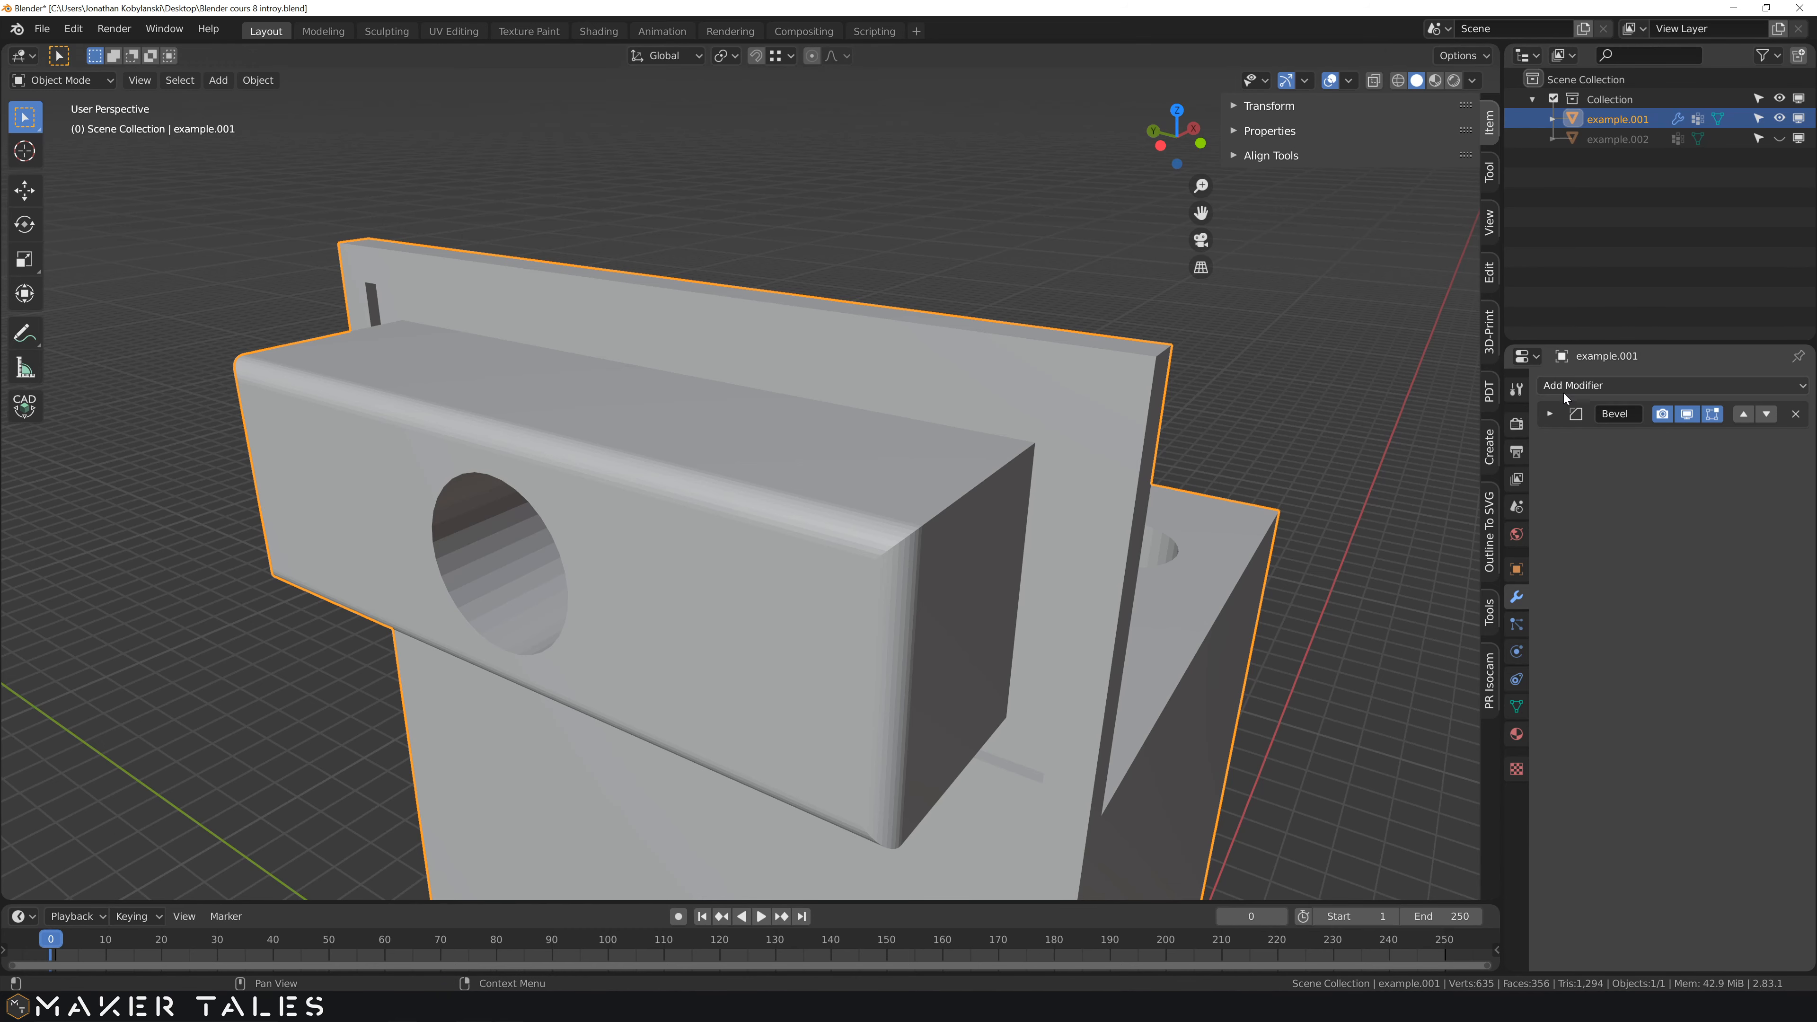
left_click(1578, 386)
left_click(1396, 451)
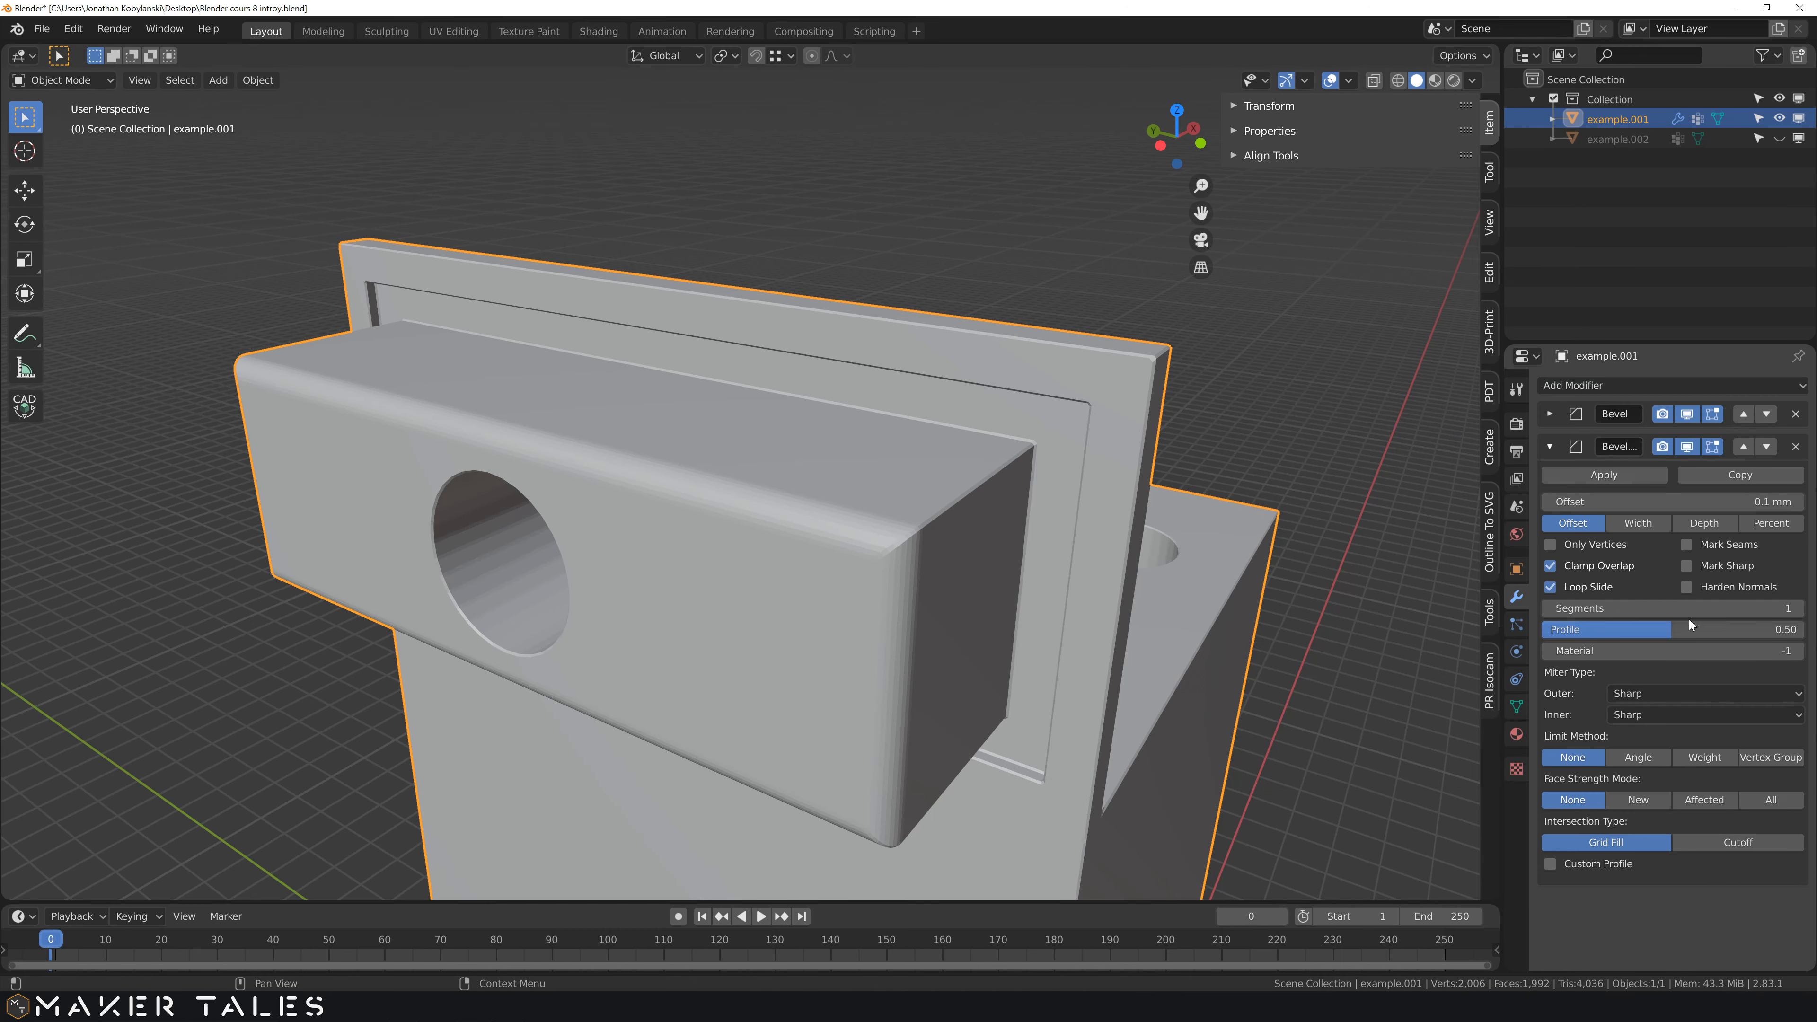
left_click(1766, 759)
left_click(1756, 779)
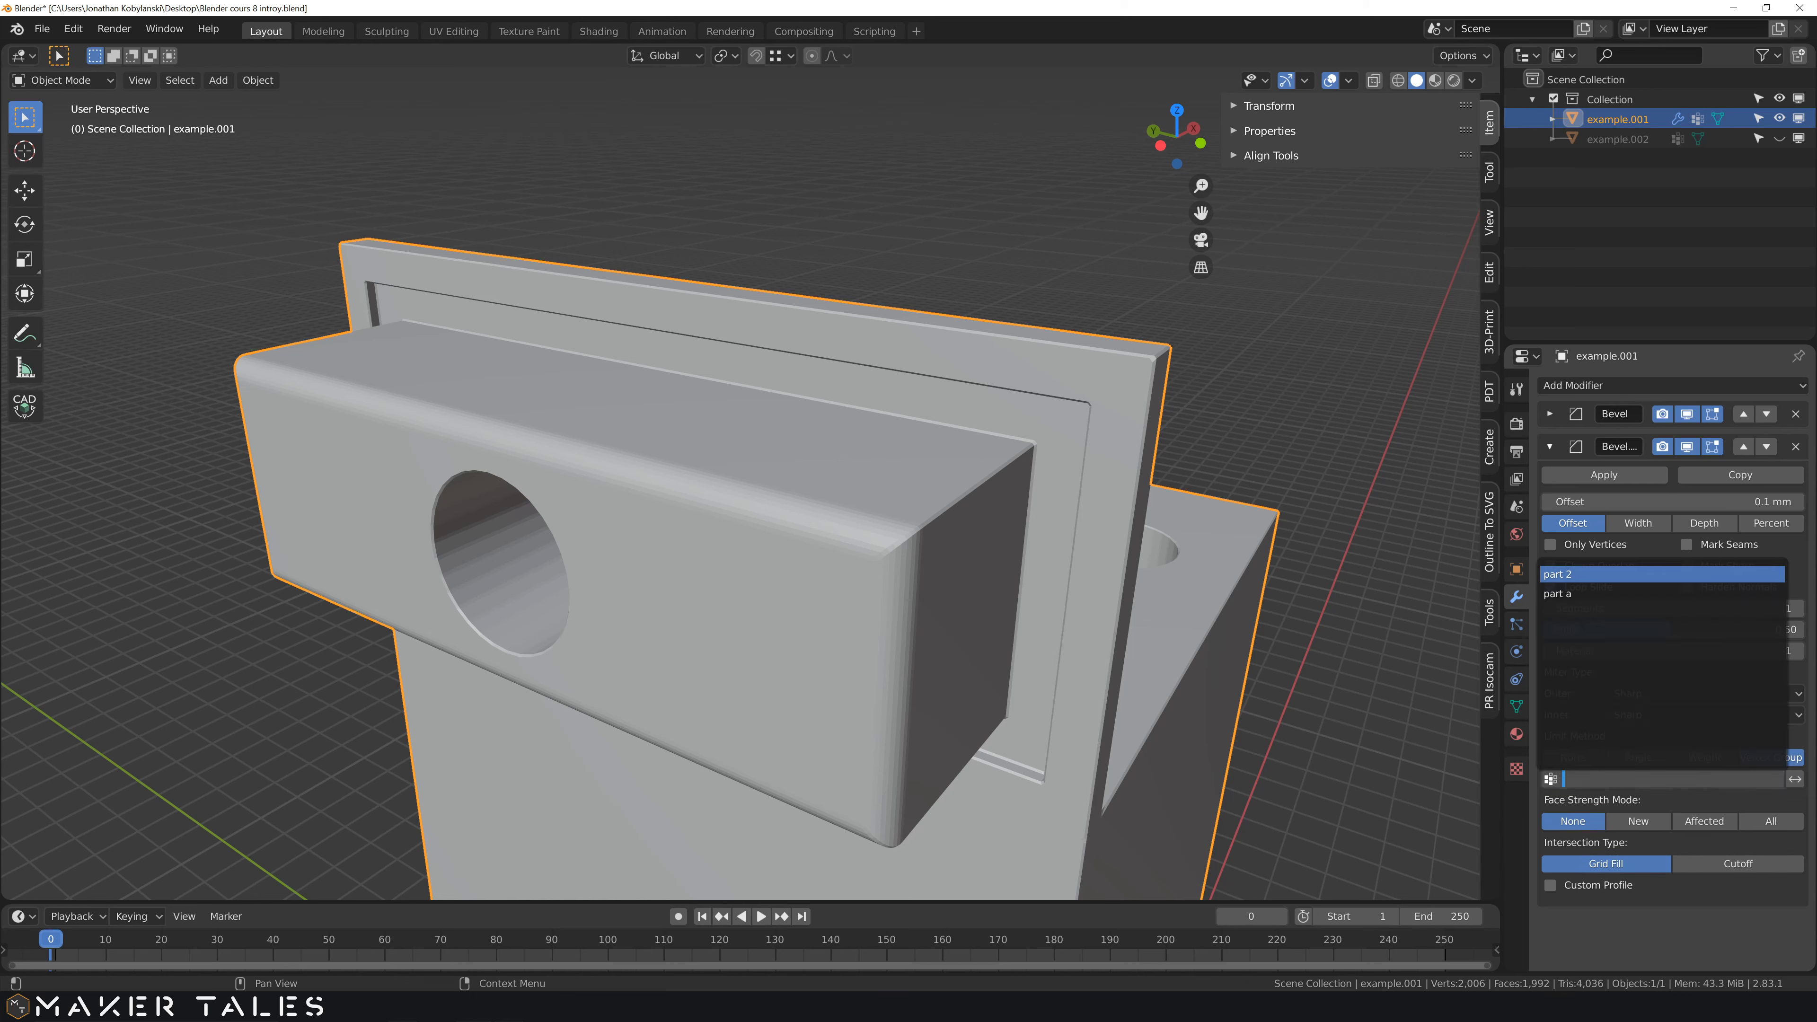
left_click(1569, 574)
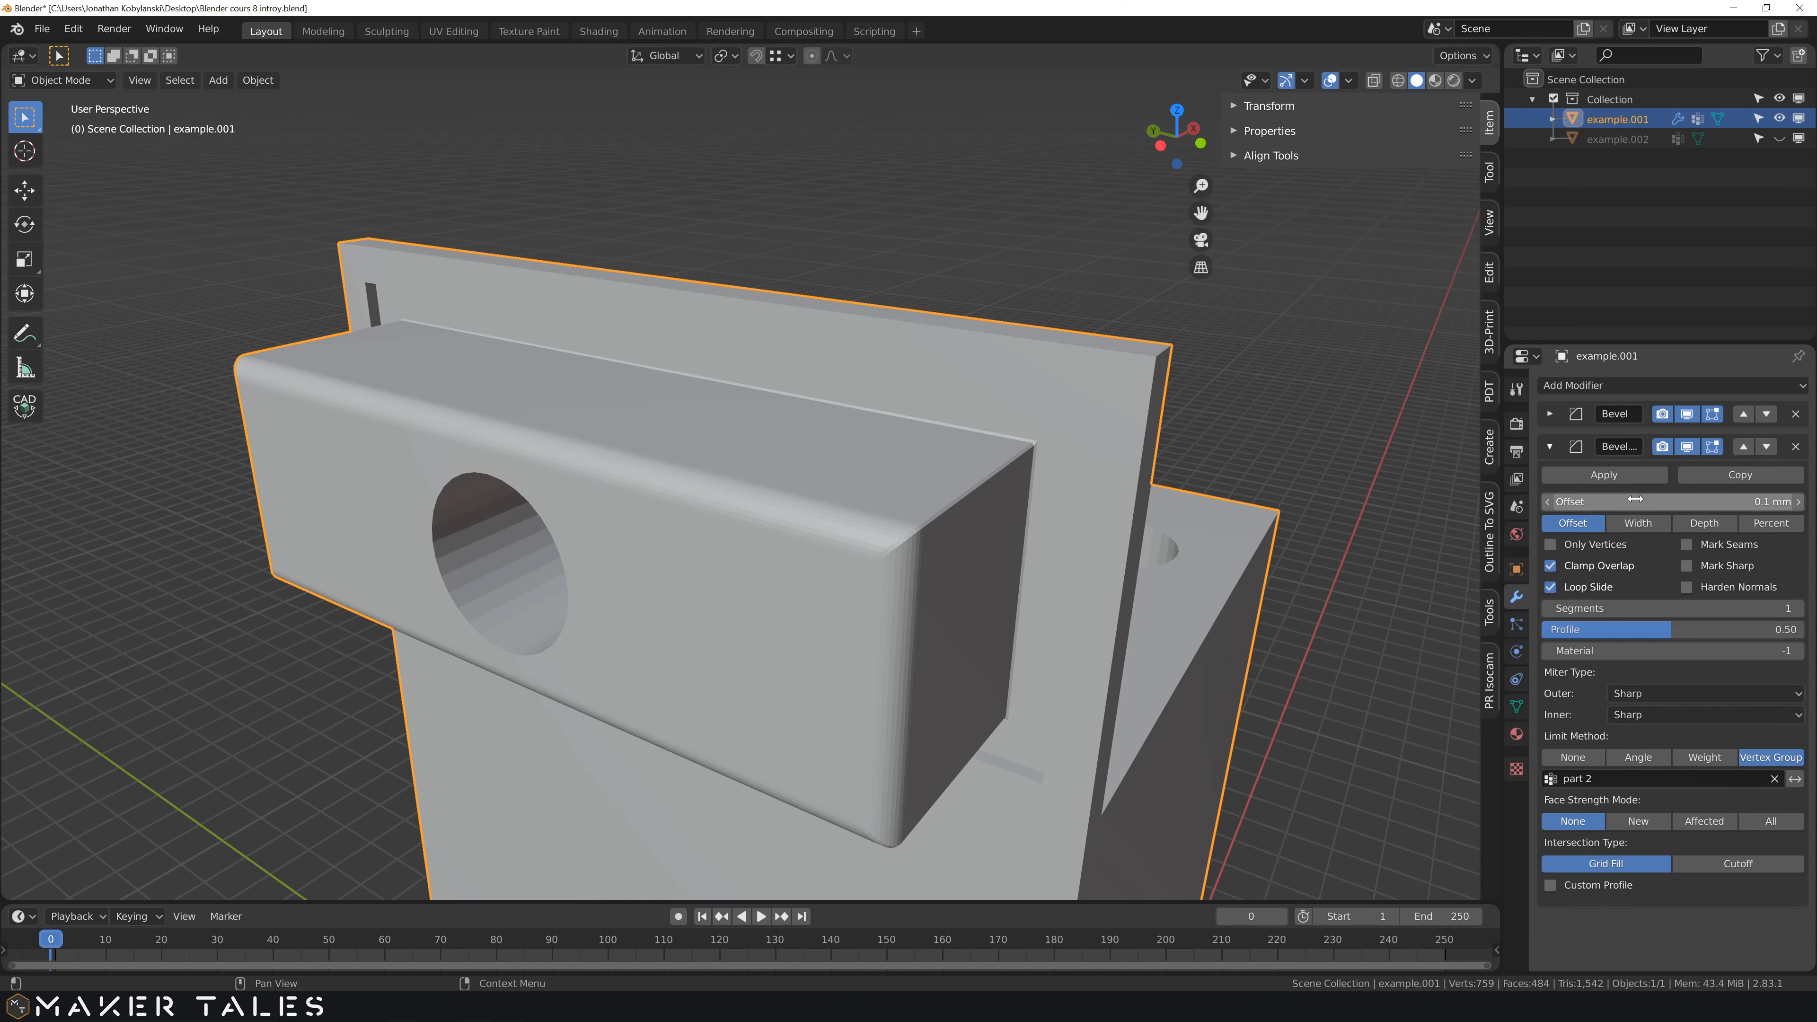
- Try an offset of about 0.16 mm and 32 segments on the second Bevel without Clamp Overlap or Loop Slide, and remove the modifier
left_click_drag(1634, 501, 1638, 501)
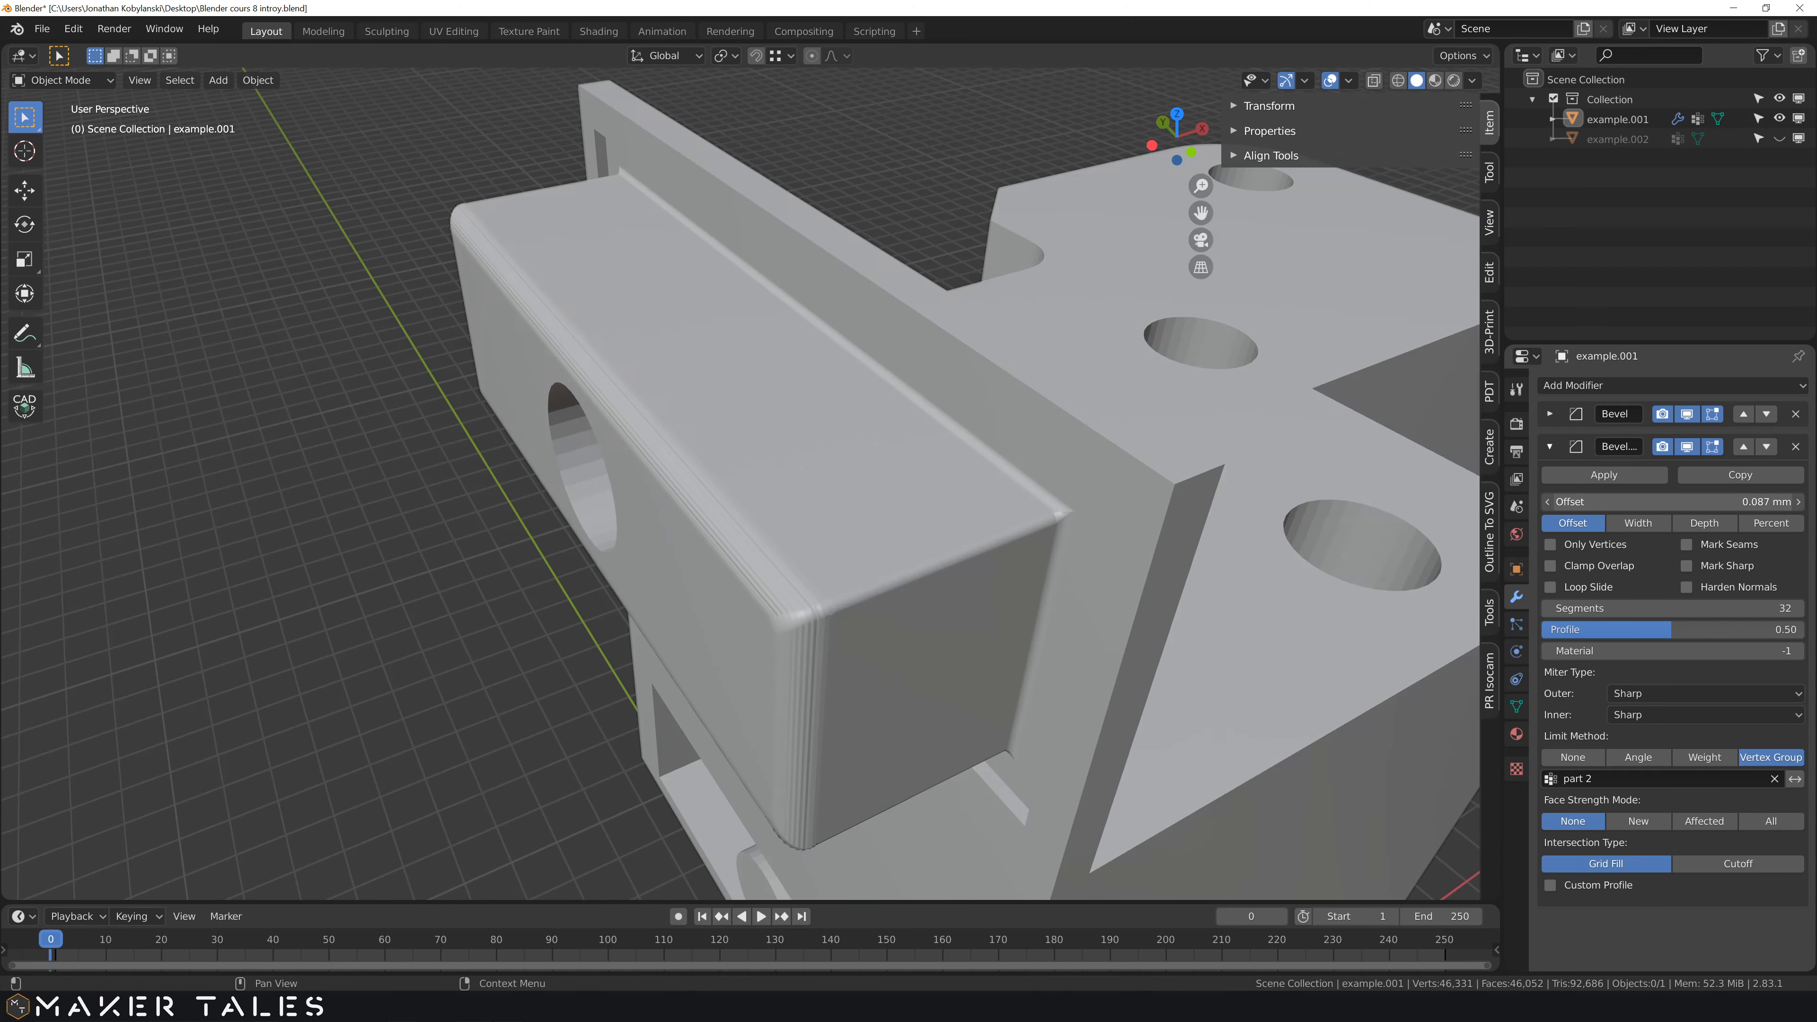
left_click_drag(1637, 501, 1685, 501)
middle_click_drag(773, 492, 804, 469)
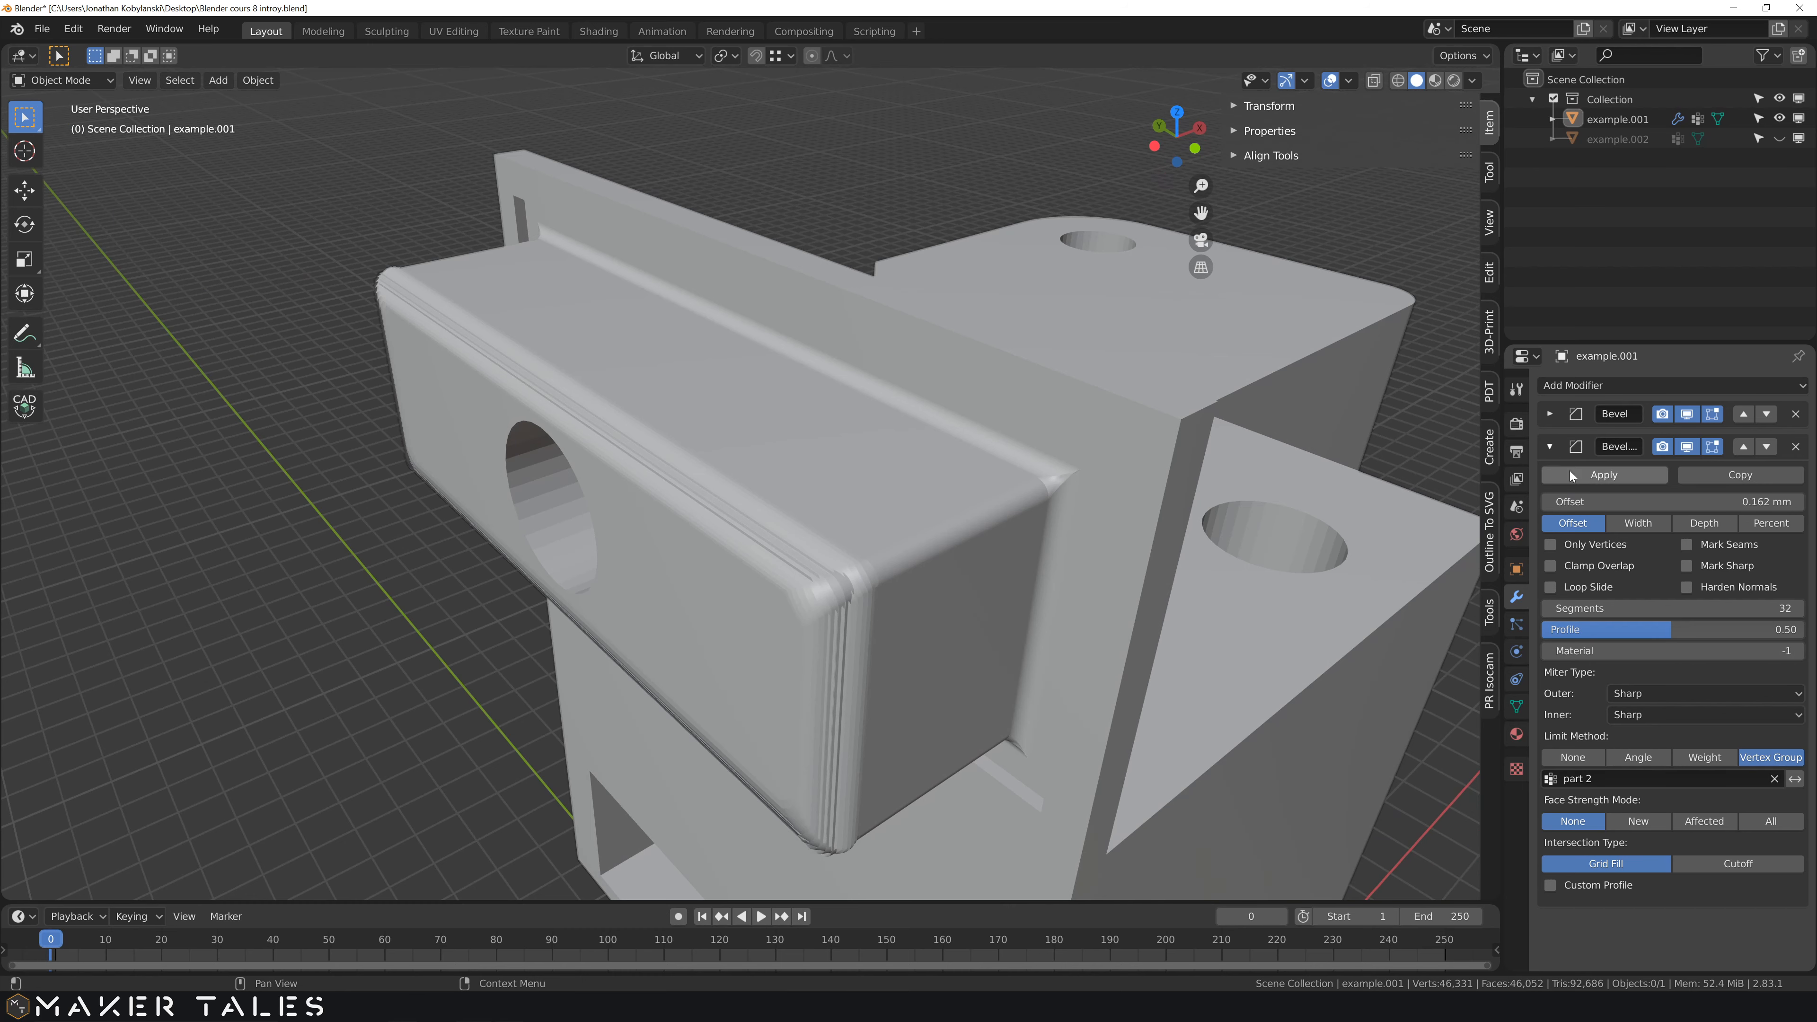
left_click(1796, 445)
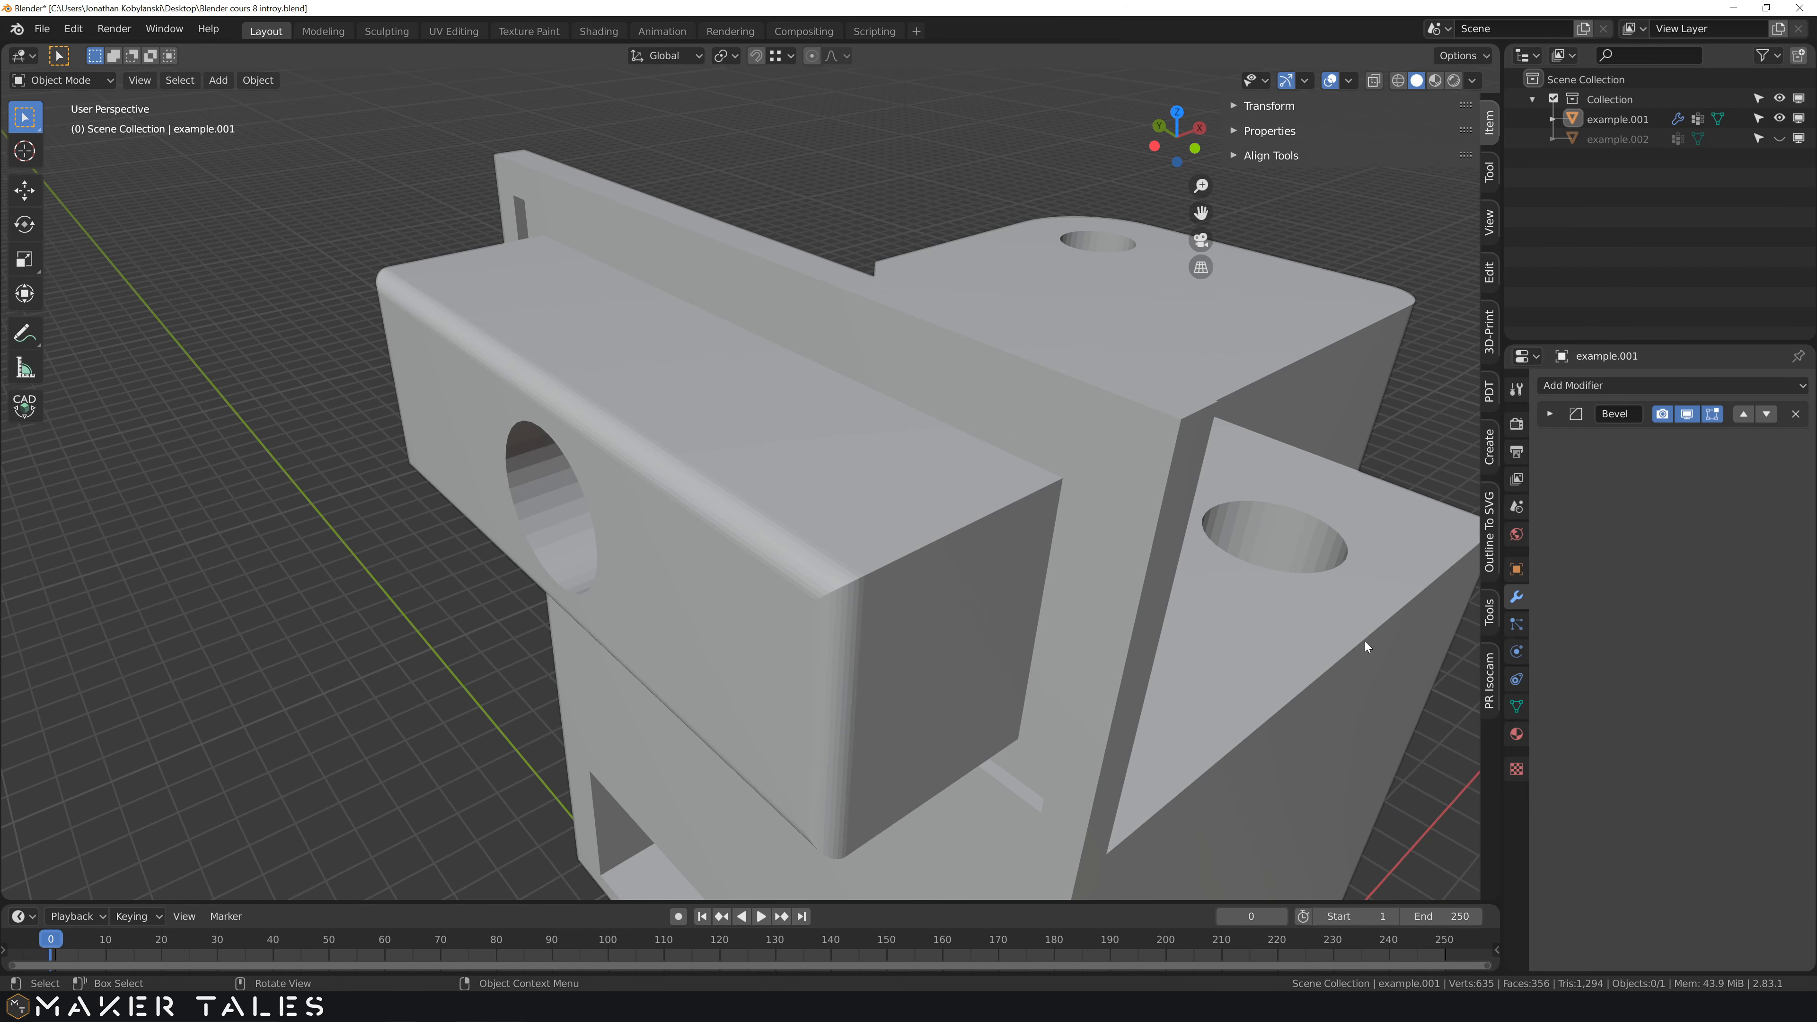
- In Edit Mode, select only the block's upper-left and lower-right front-to-back edges and assign them to vertex group "part 2"
left_click(772, 500)
key("Tab")
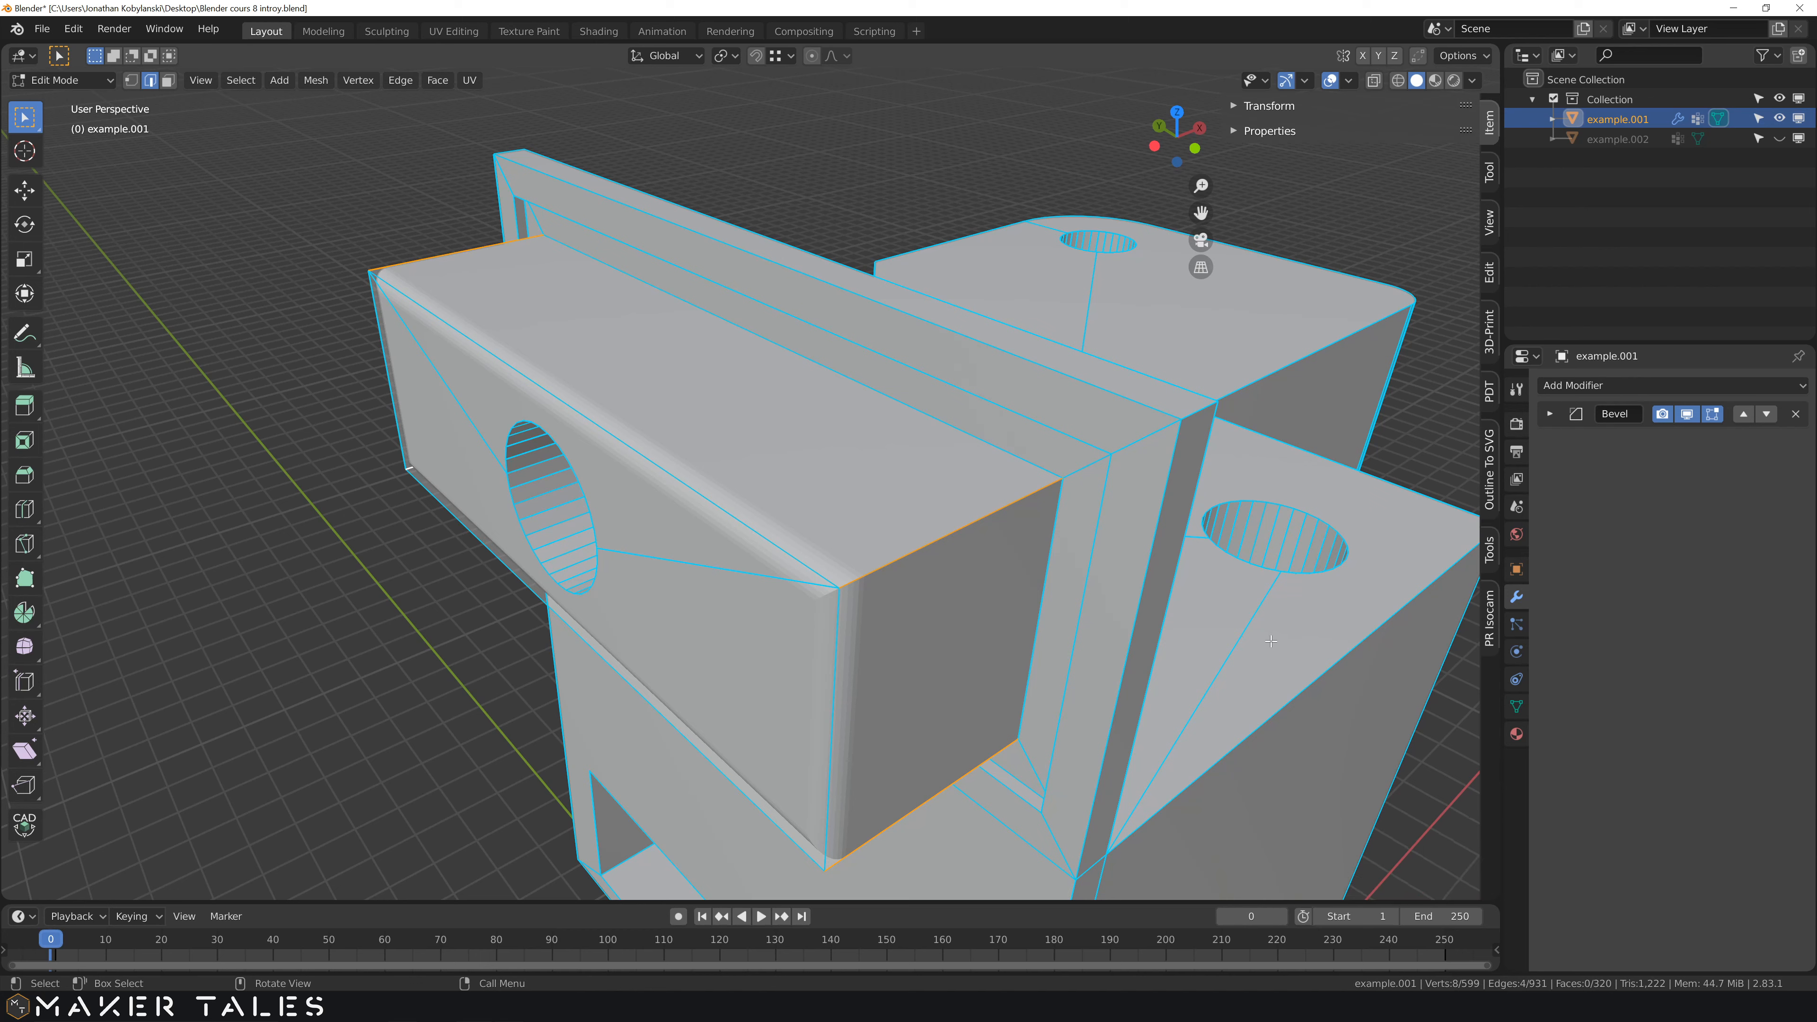
left_click(1515, 706)
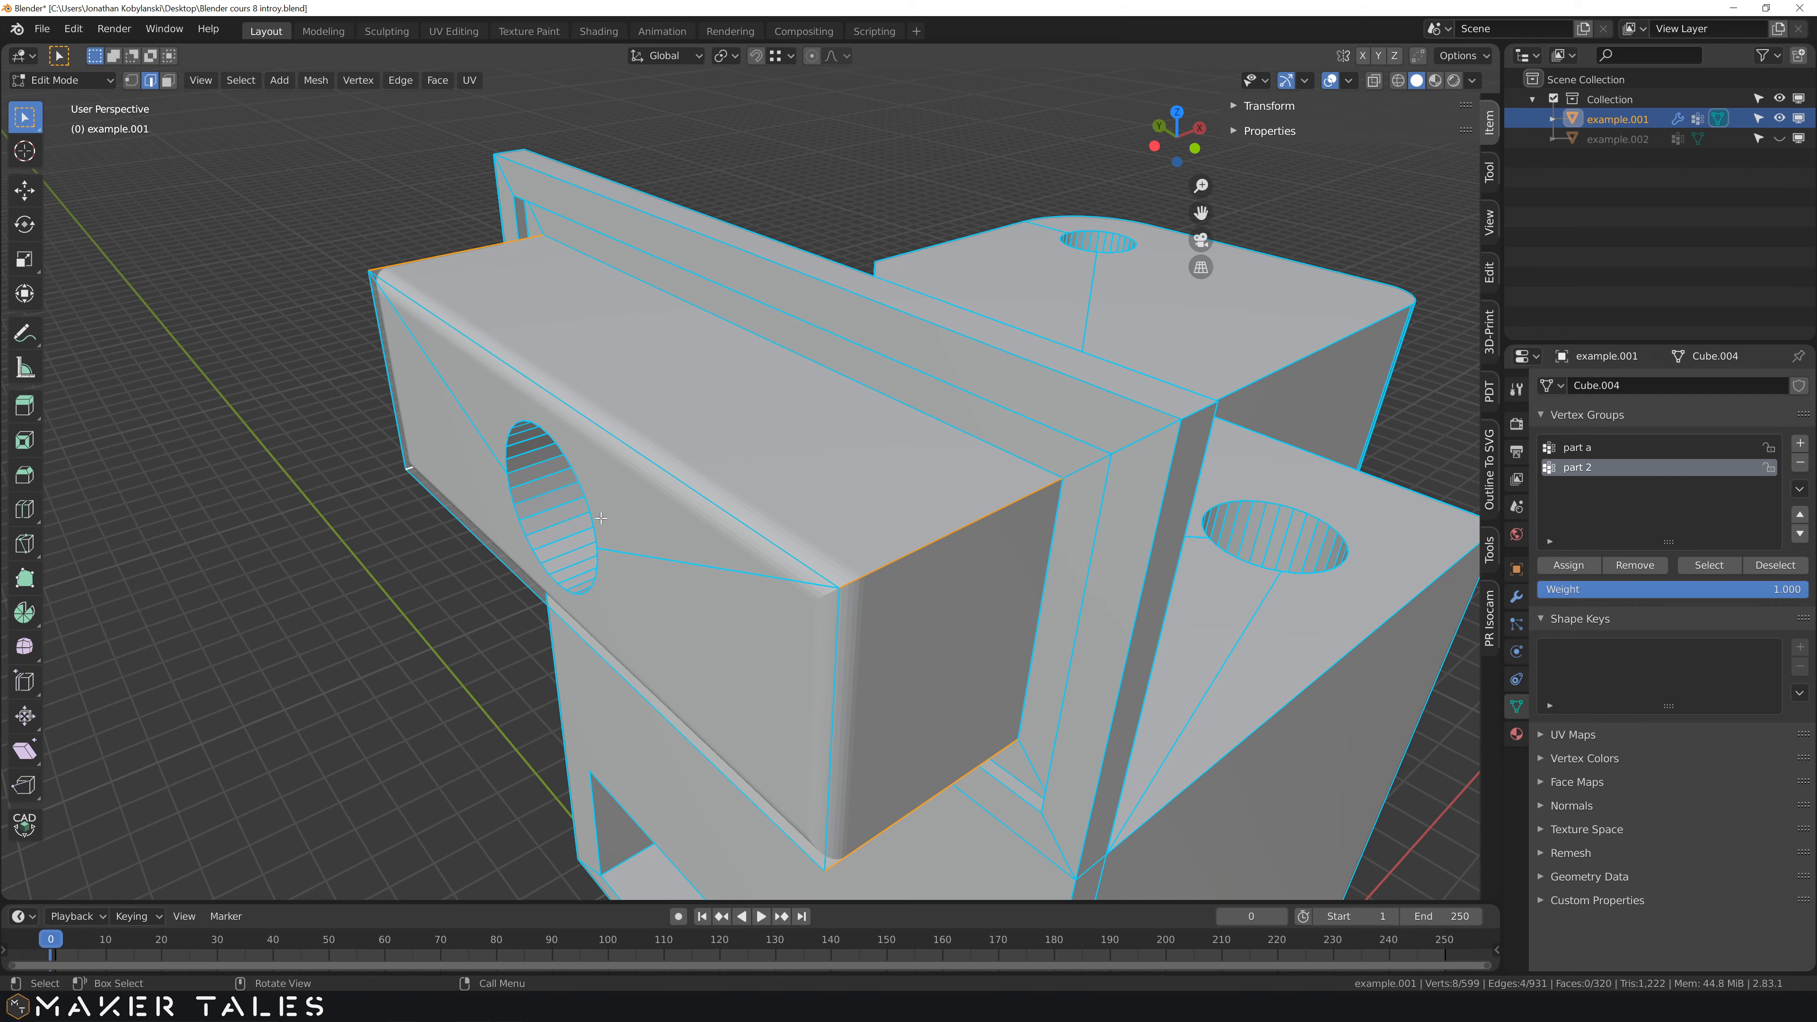
left_click(355, 464)
left_click(425, 259)
scroll(559, 431, "down", 3)
left_click(812, 680, "shift")
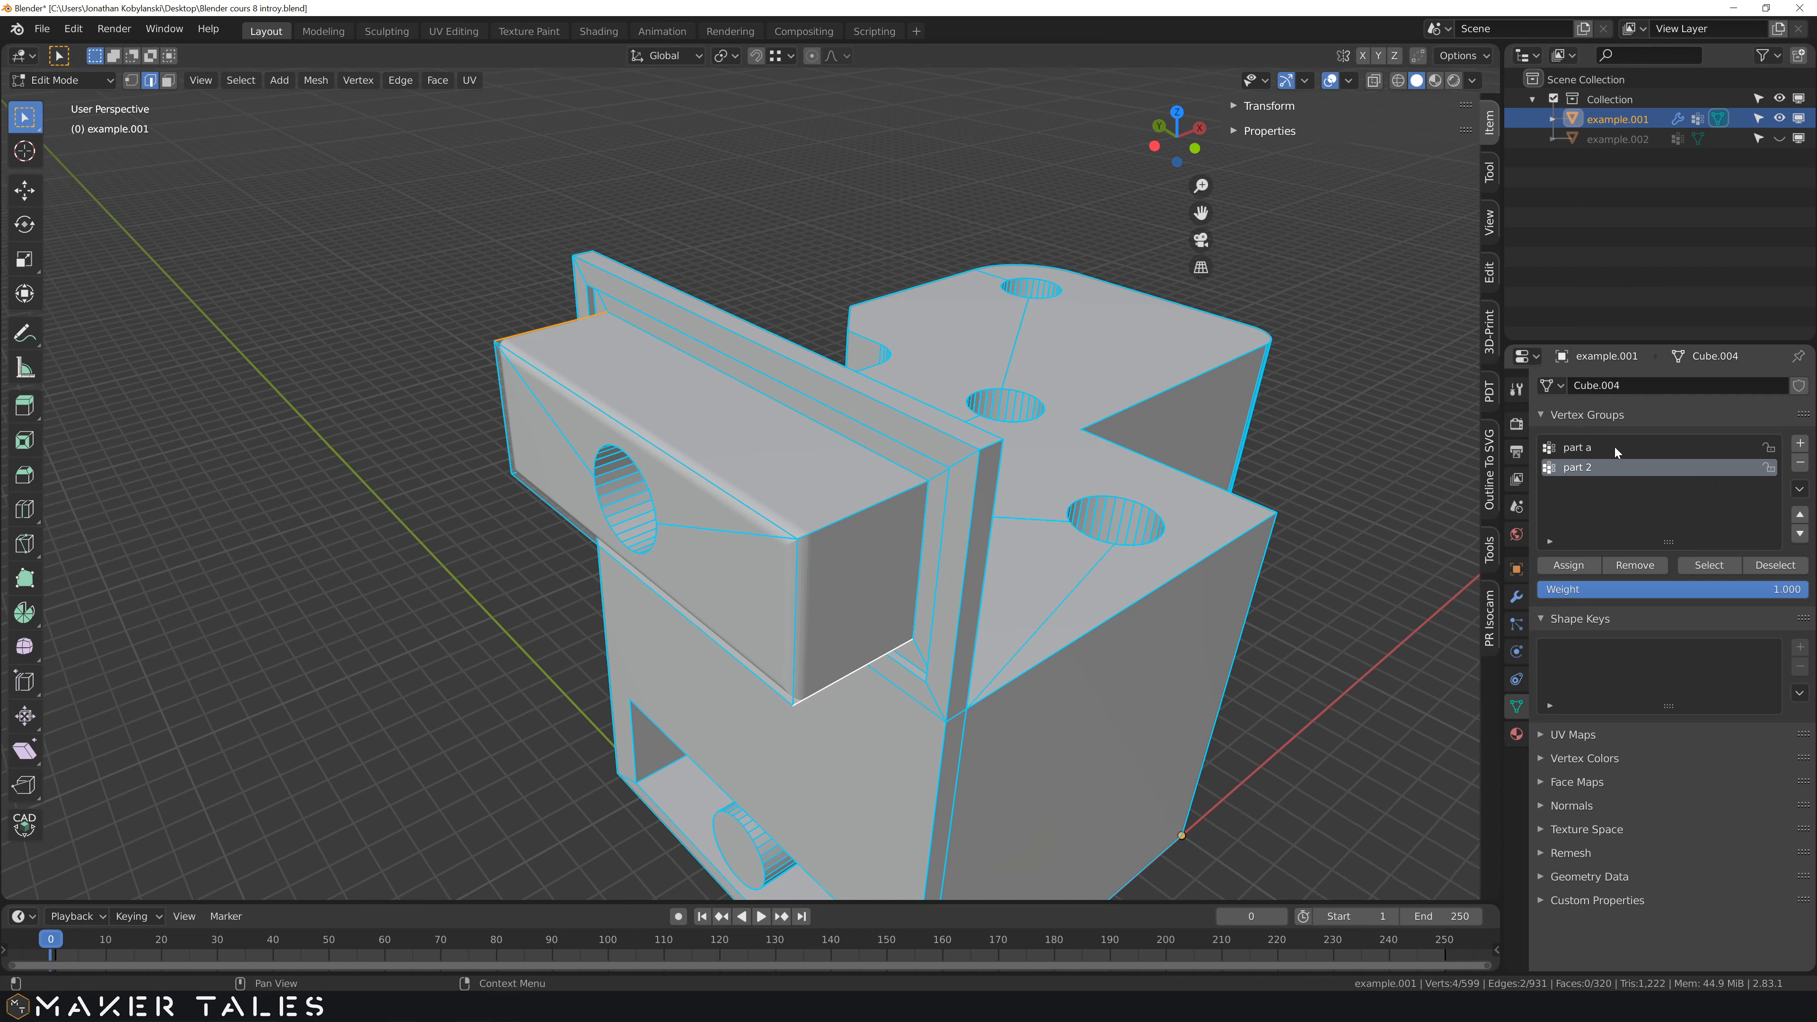
left_click(1568, 564)
- Add a vertex group named "part 3" and assign the block's upper-right and lower-left front-to-back edges to it
left_click(1800, 444)
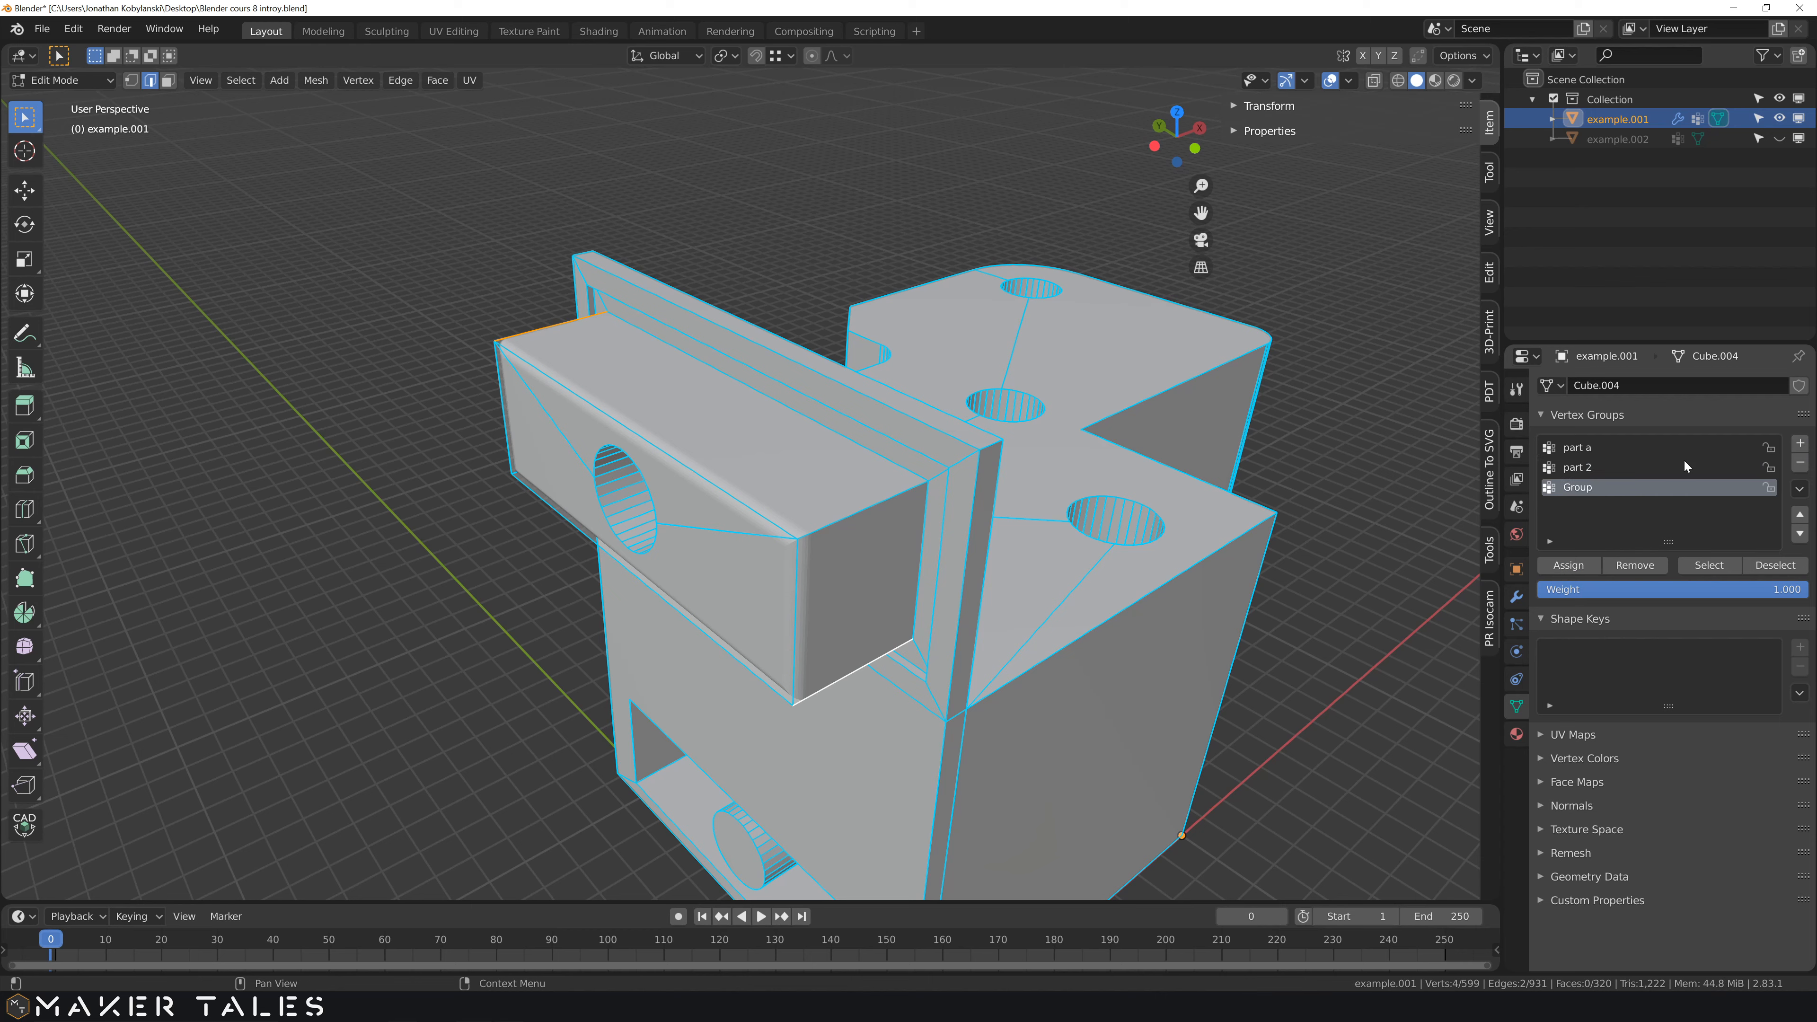
double_click(1587, 489)
type("part 3")
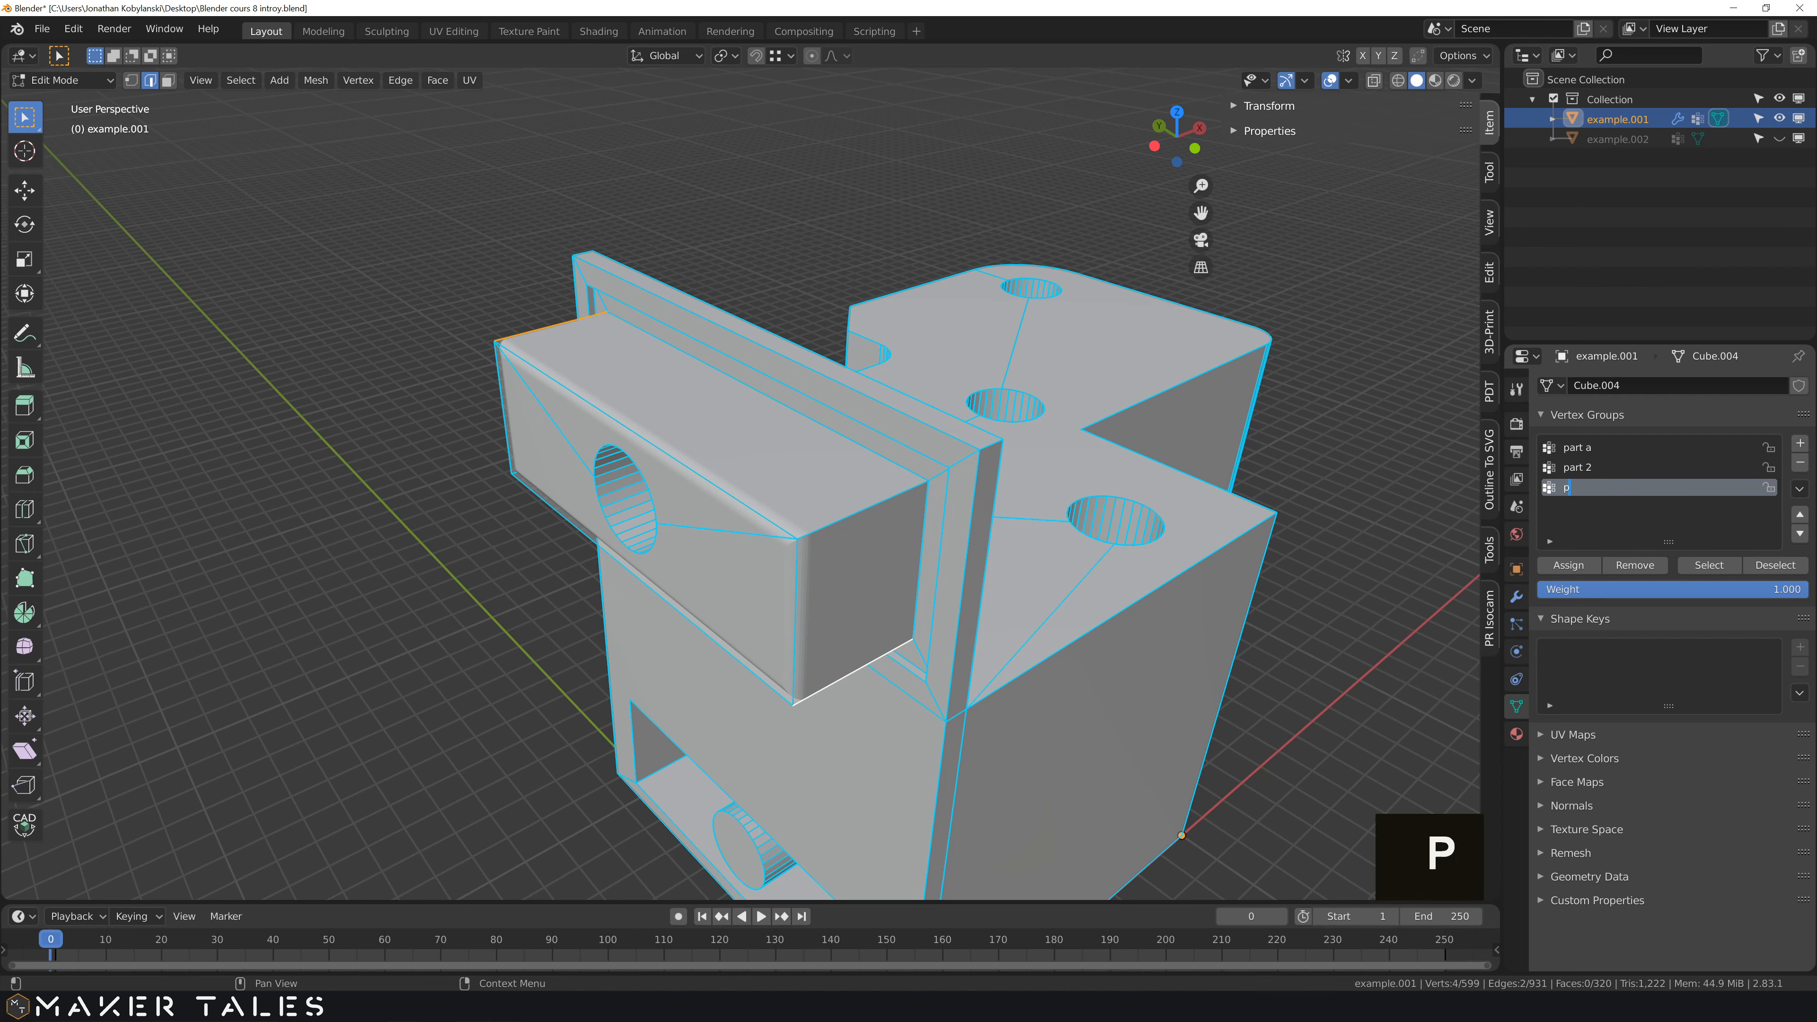
key("Return")
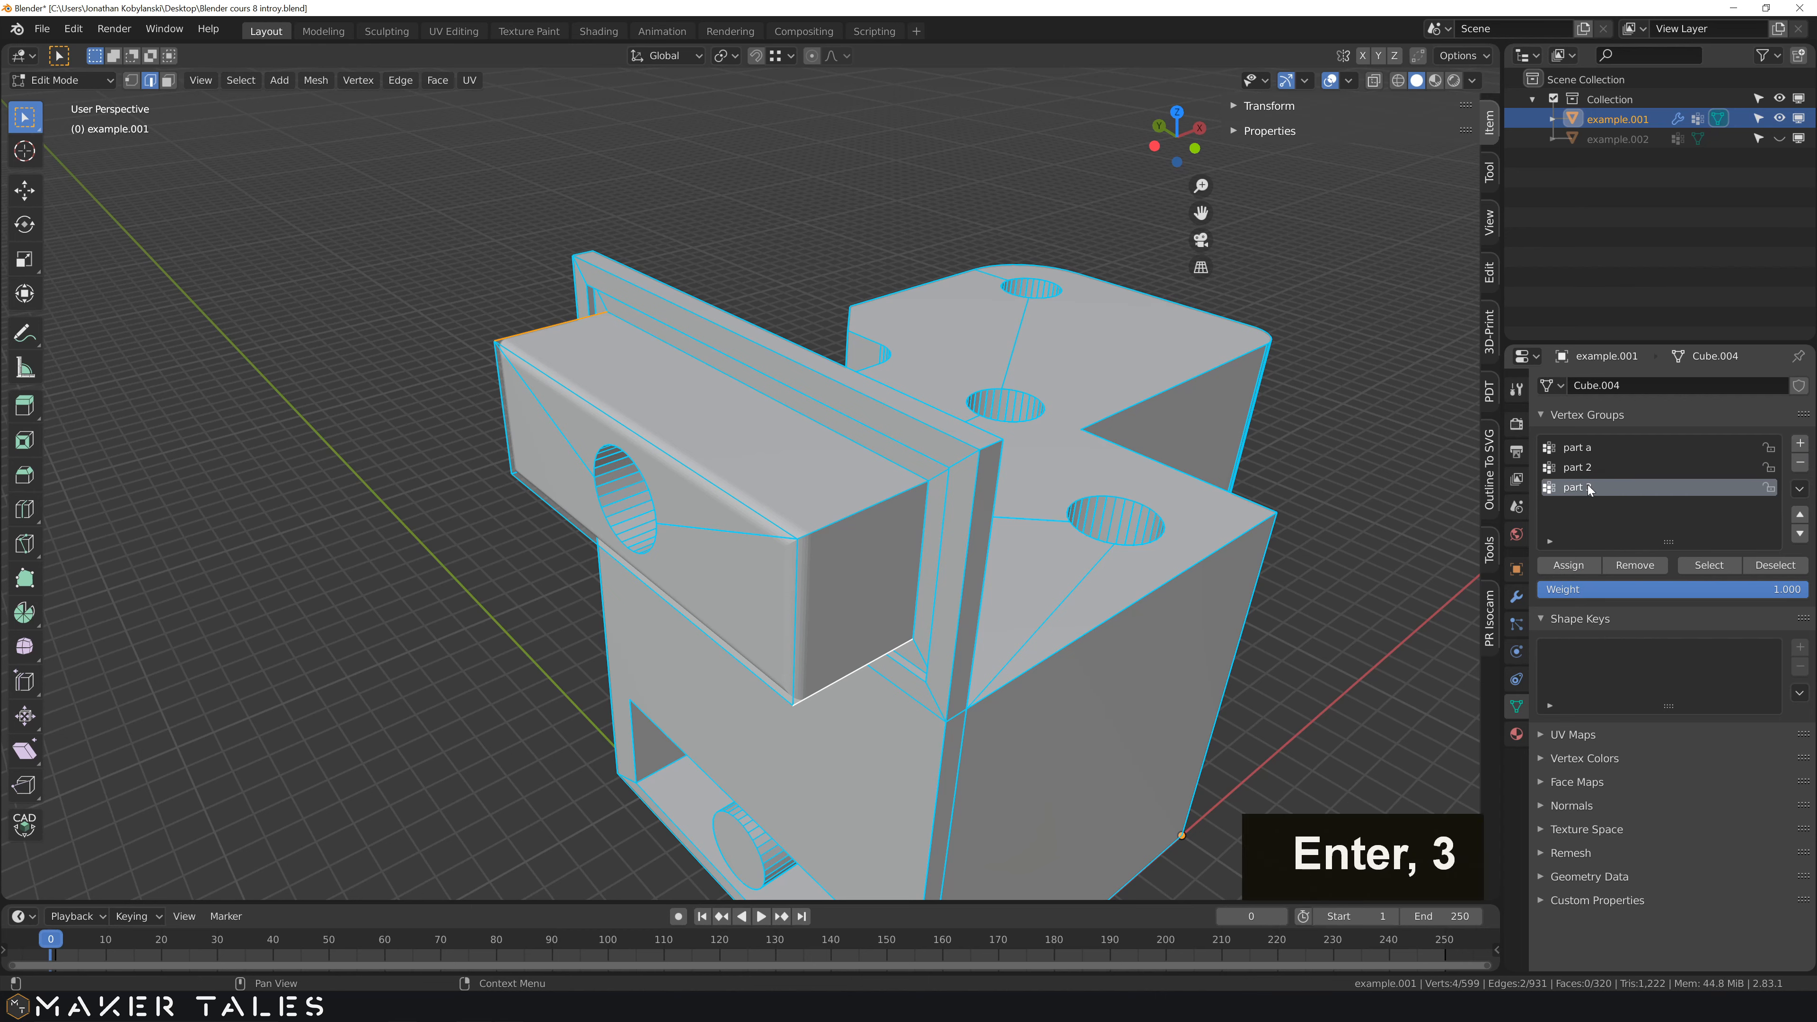
left_click(842, 530)
middle_click_drag(904, 510, 1142, 481)
left_click(267, 830, "shift")
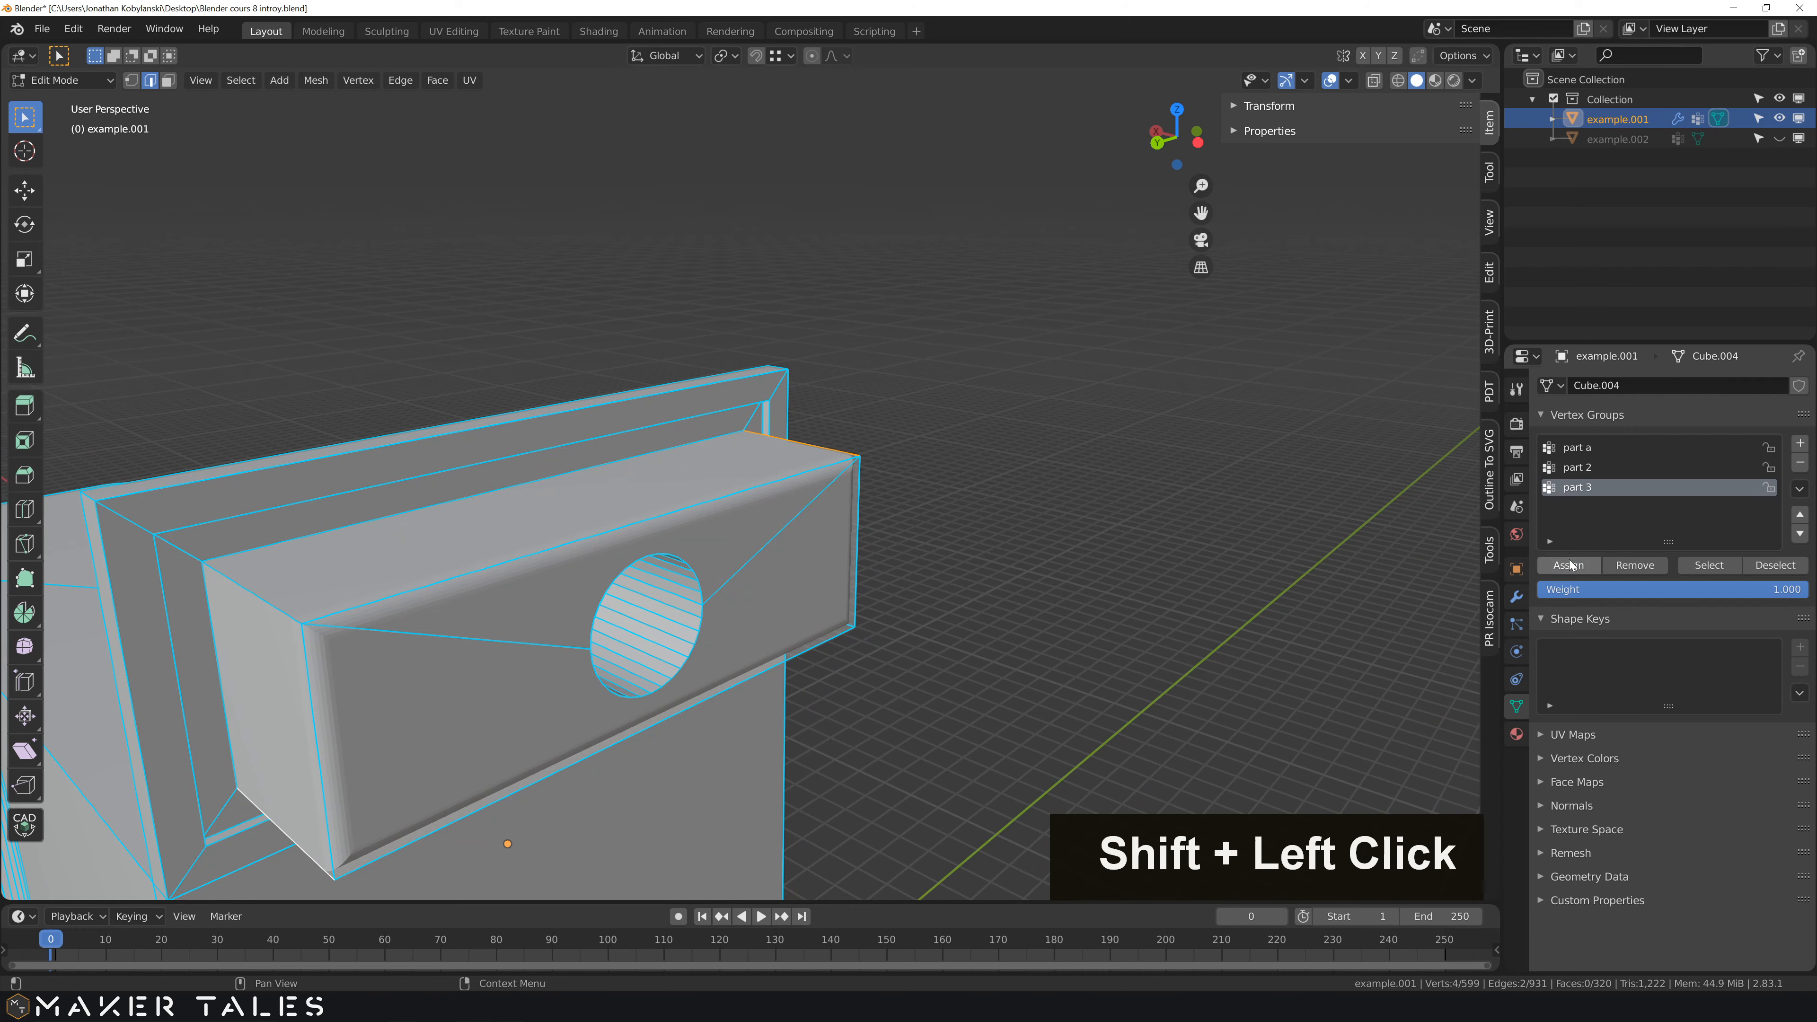
middle_click_drag(1157, 552, 874, 560)
- Return to Object Mode and stack another Bevel modifier below the first, limited to vertex group "part 2"
key("Tab")
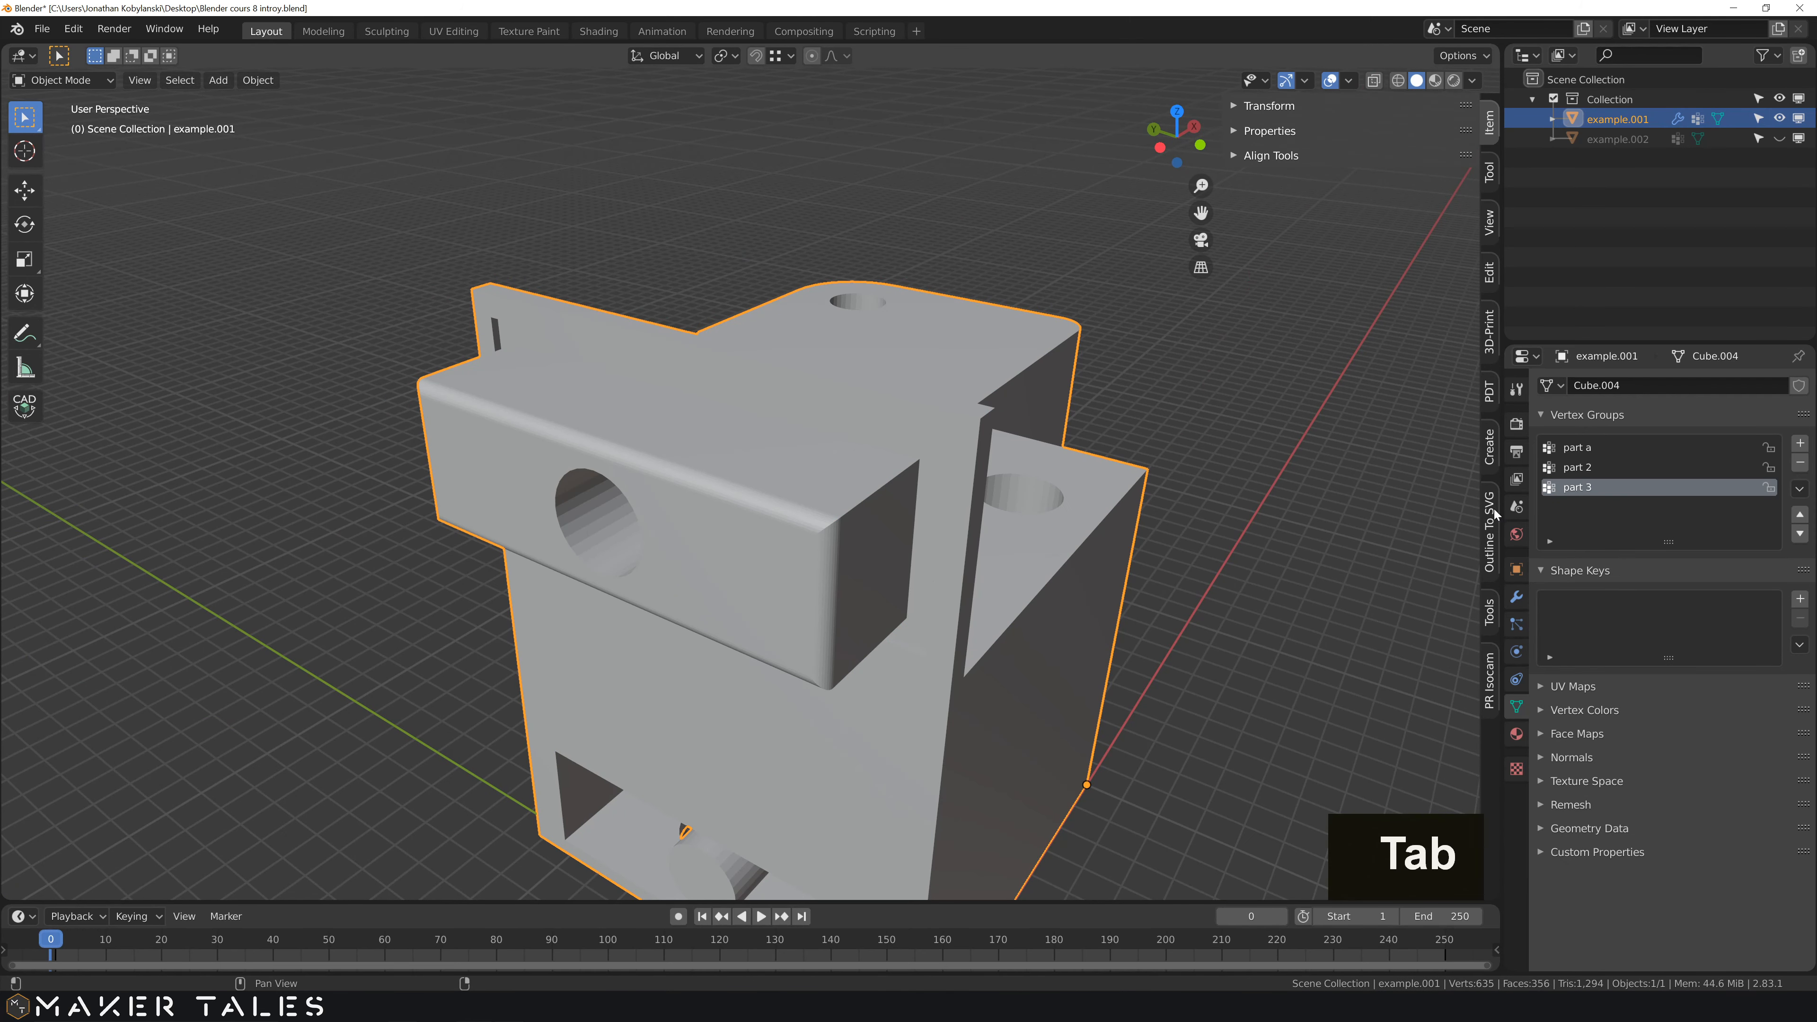
left_click(1515, 596)
left_click(1559, 392)
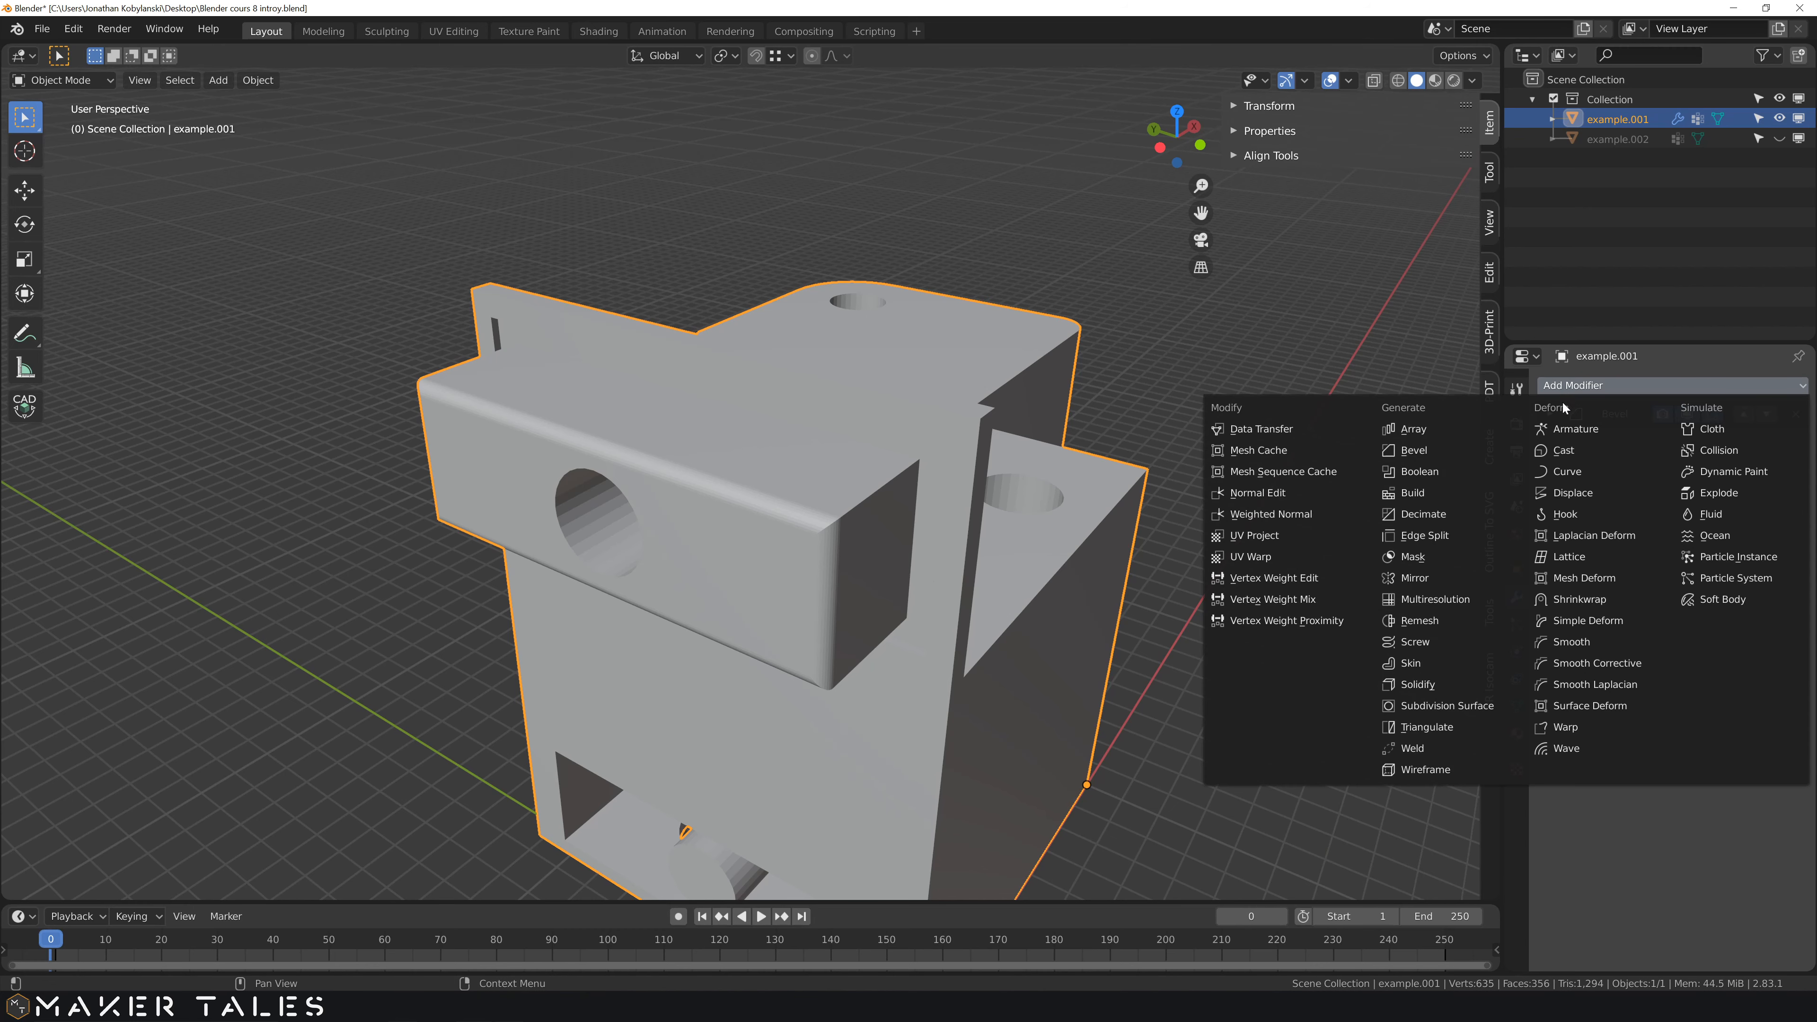
left_click(1413, 451)
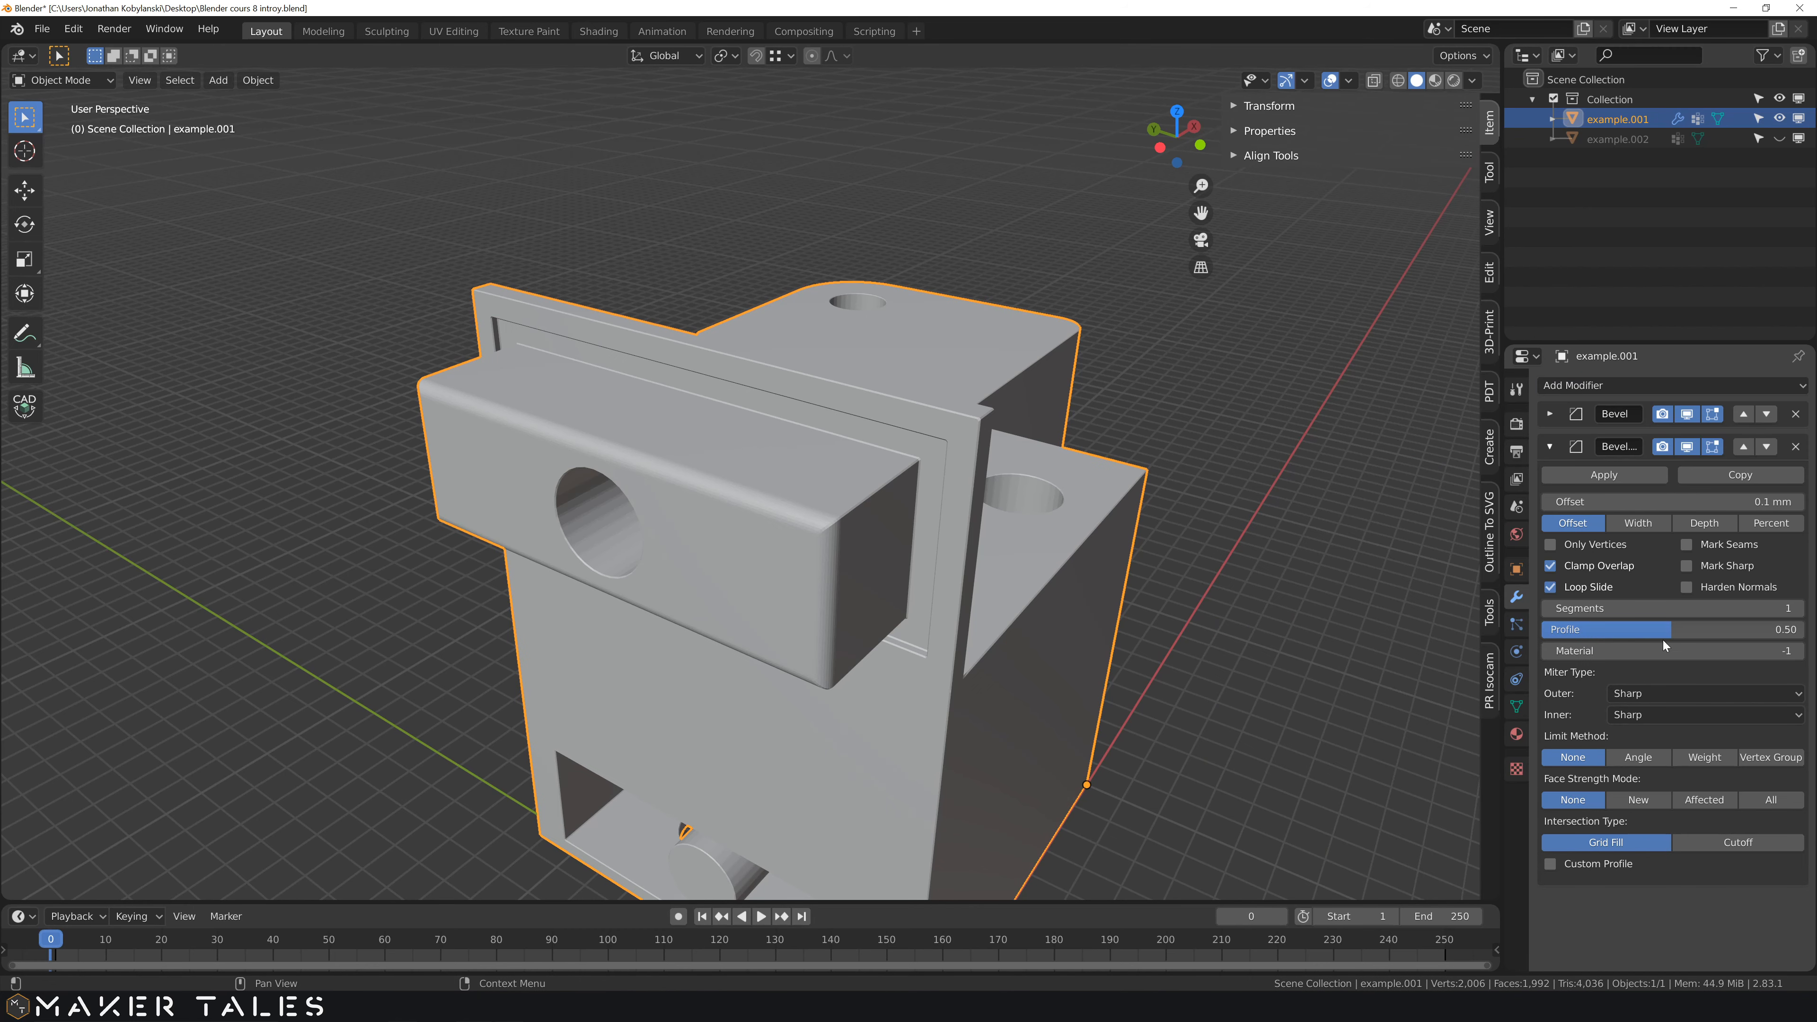
left_click(1770, 757)
left_click(1587, 779)
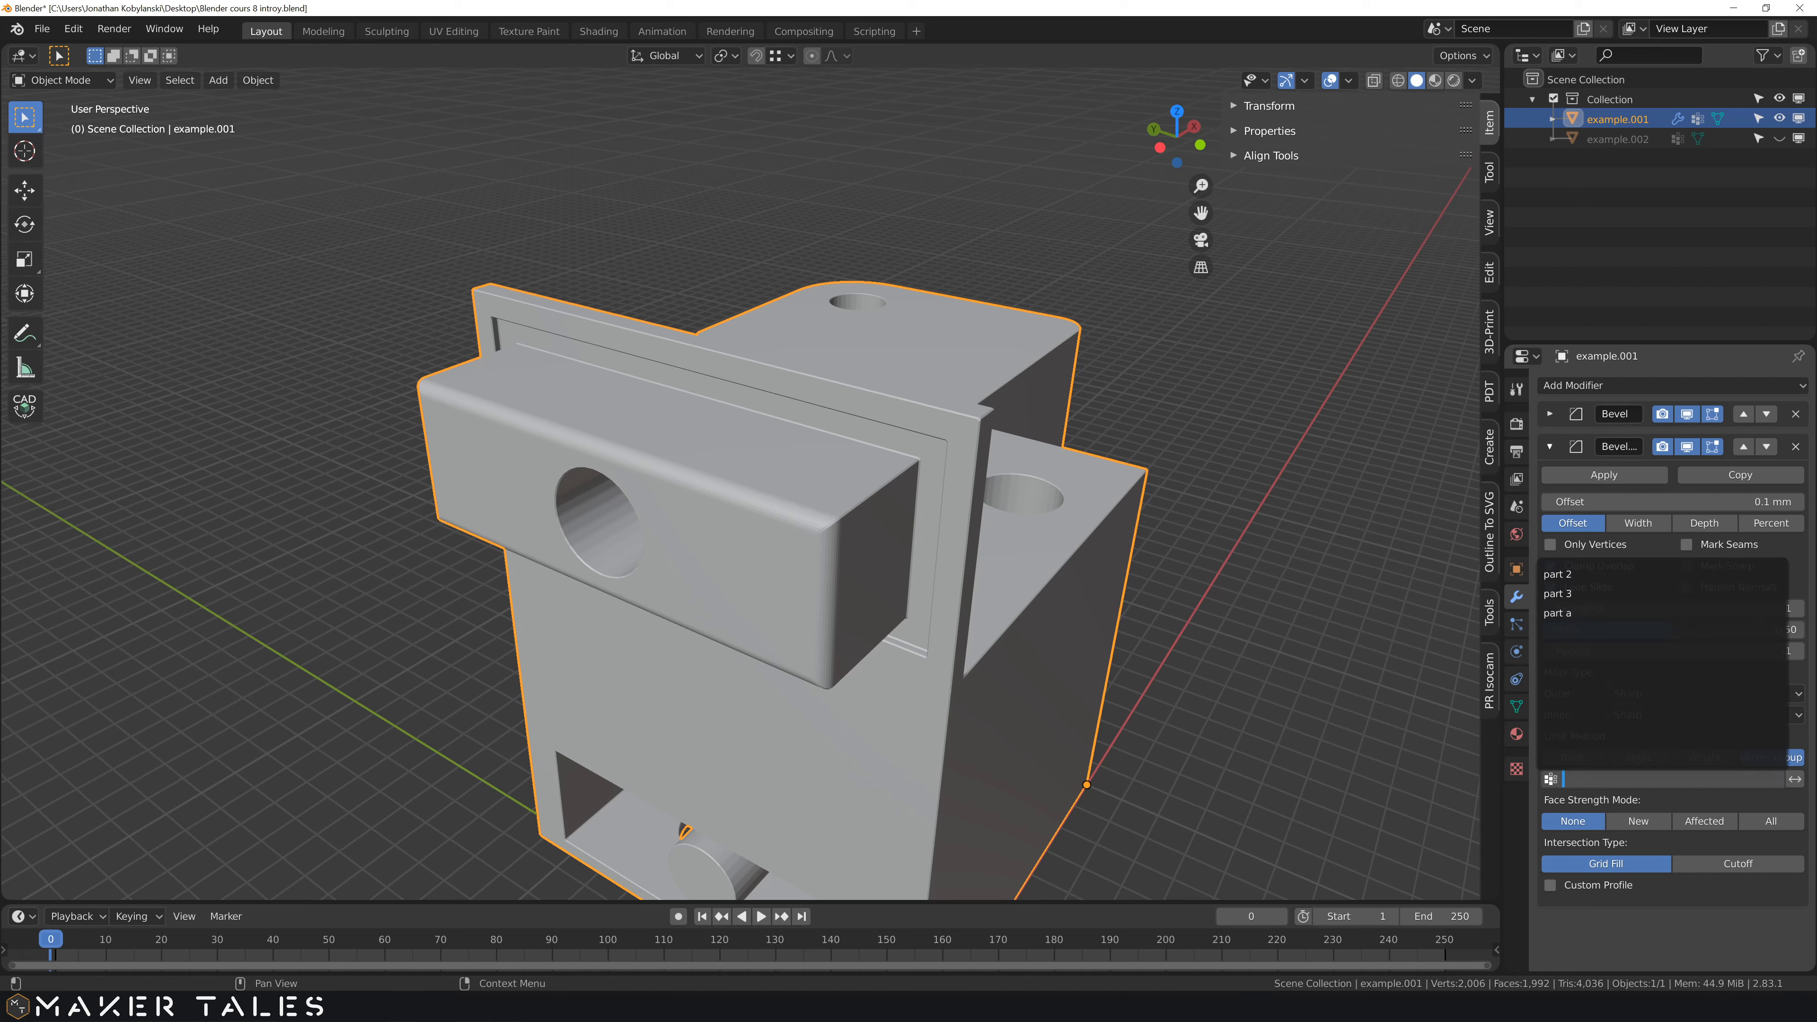
key("Return")
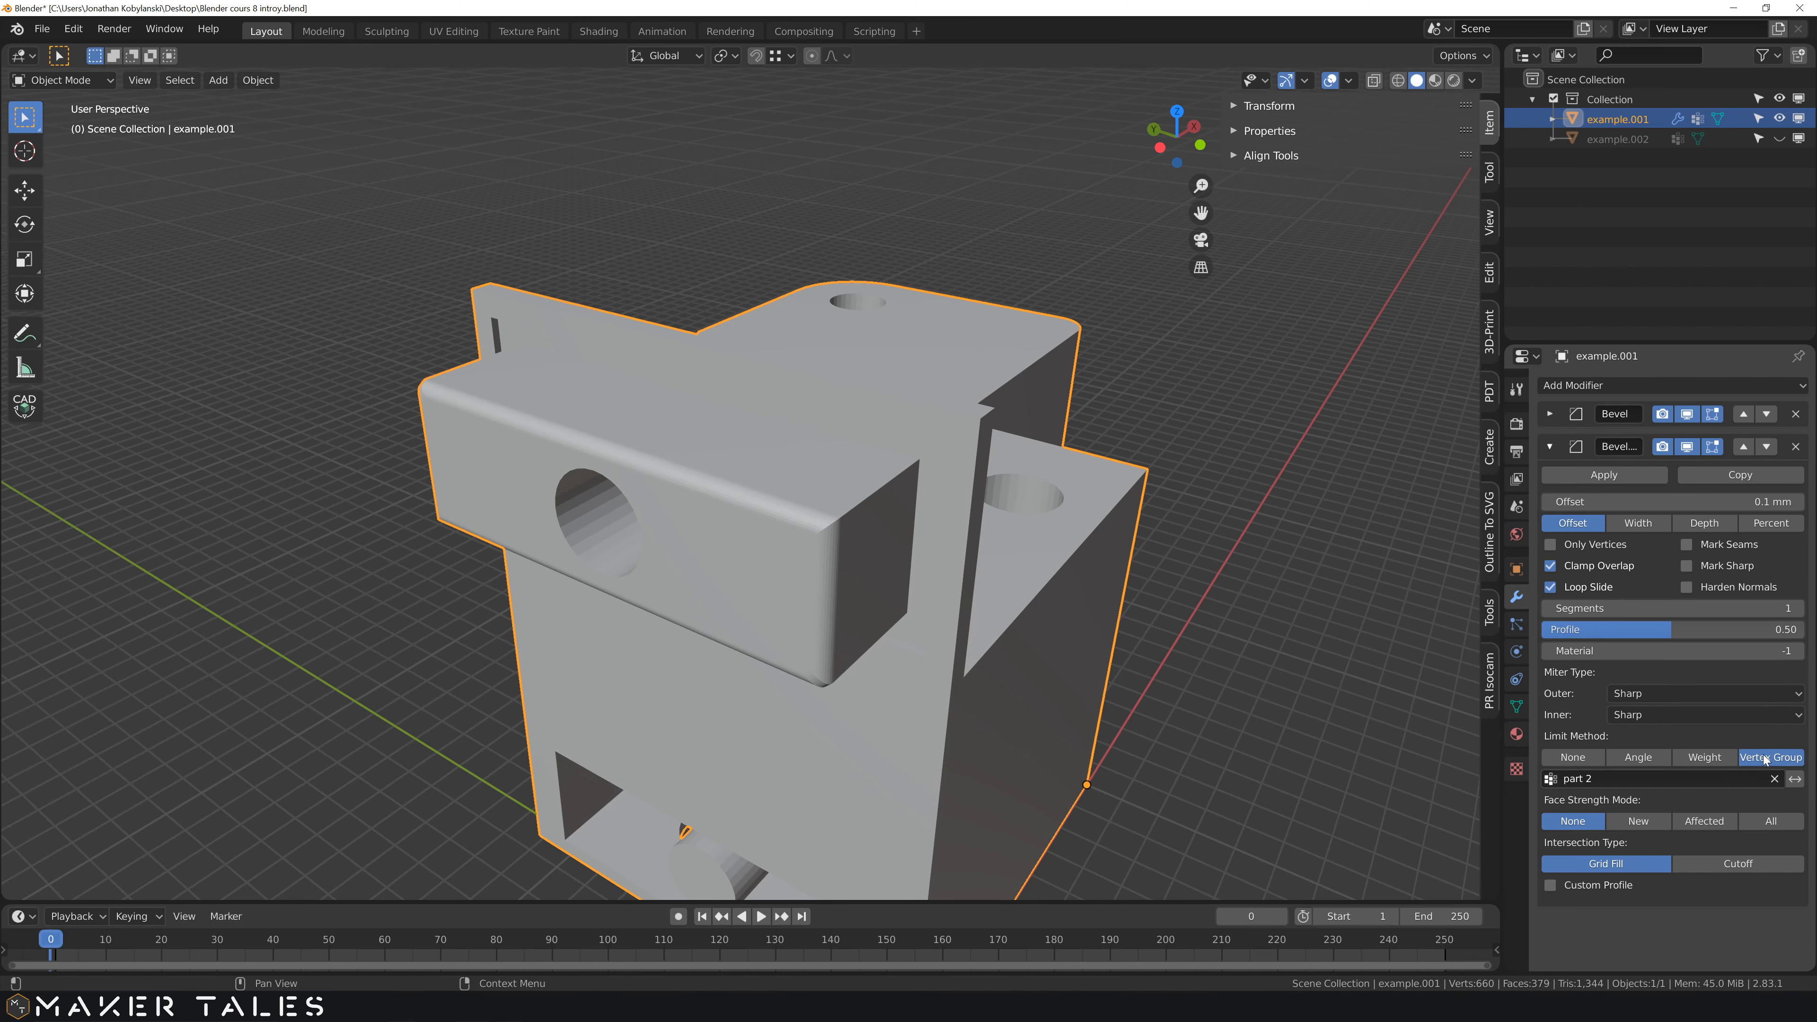
- Set the second Bevel modifier to 5 segments and turn off its Clamp Overlap and Loop Slide options
left_click(1686, 614)
type("5")
key("Return")
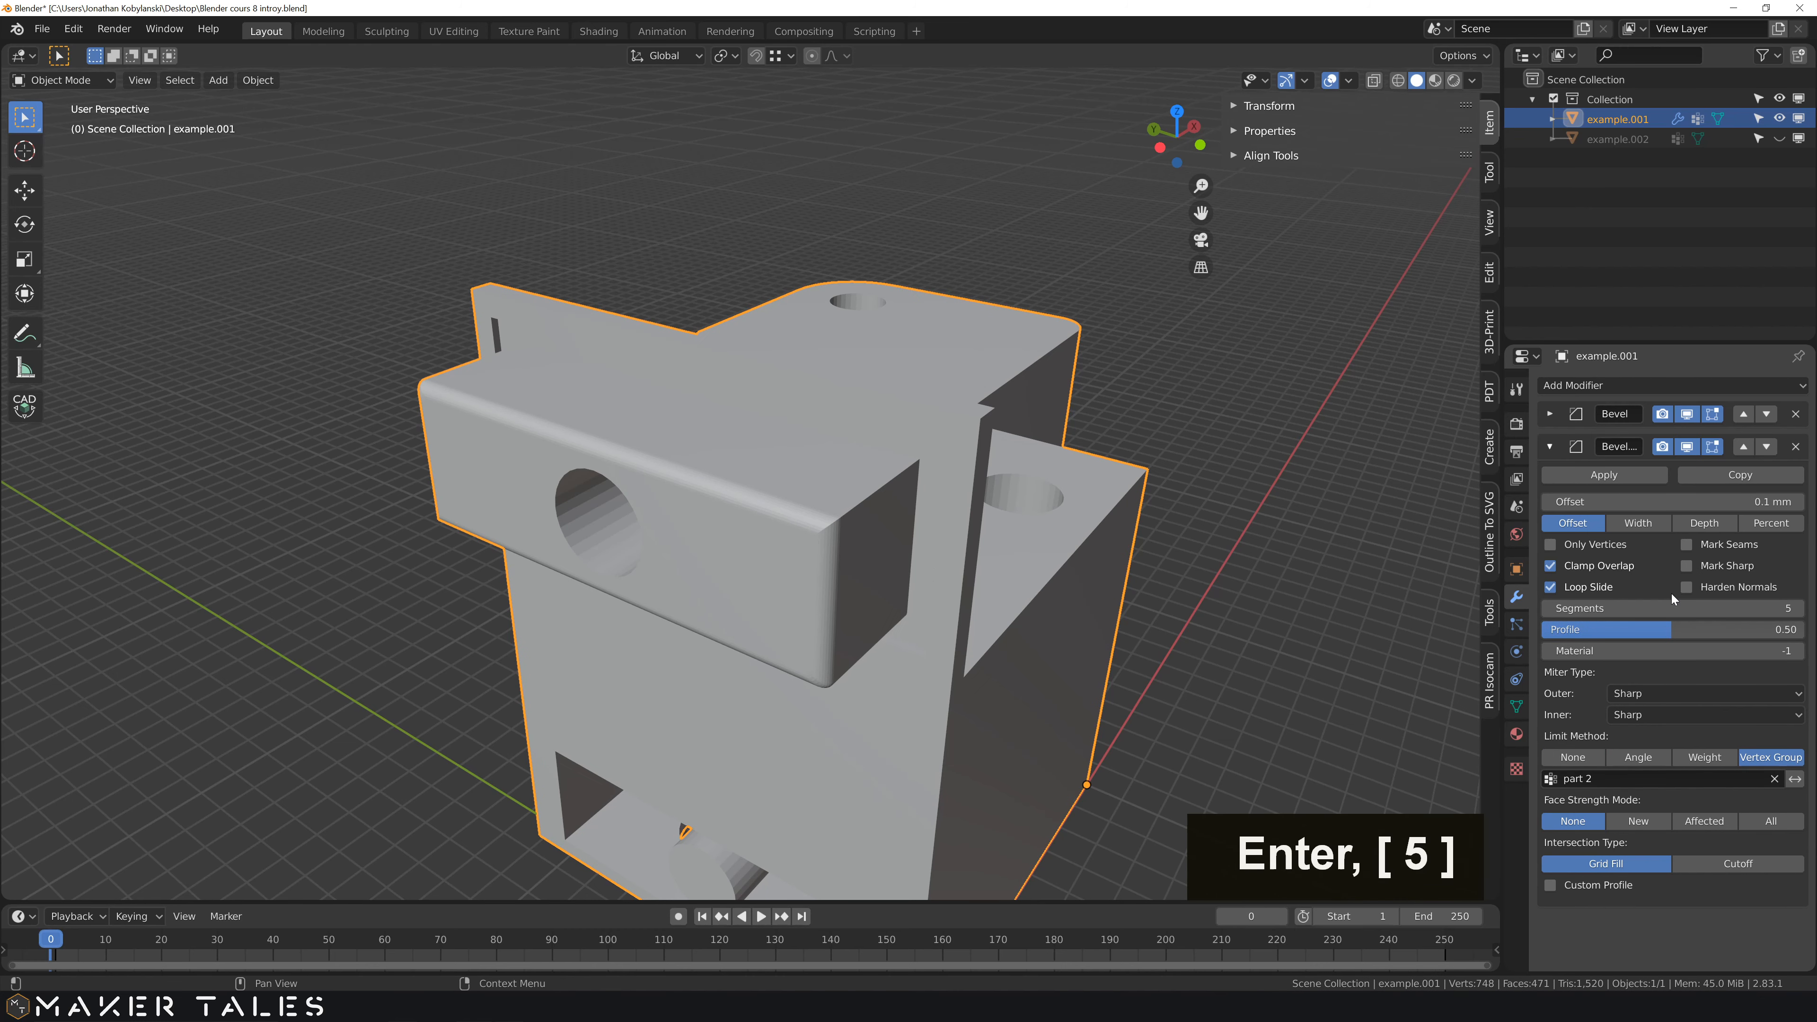
left_click(1552, 567)
left_click(1554, 582)
- Set the second Bevel modifier's offset to 0.25 mm and collapse its settings
mouse_move(1645, 501)
left_mouse_down()
mouse_move(1674, 501)
mouse_move(1649, 503)
left_mouse_up()
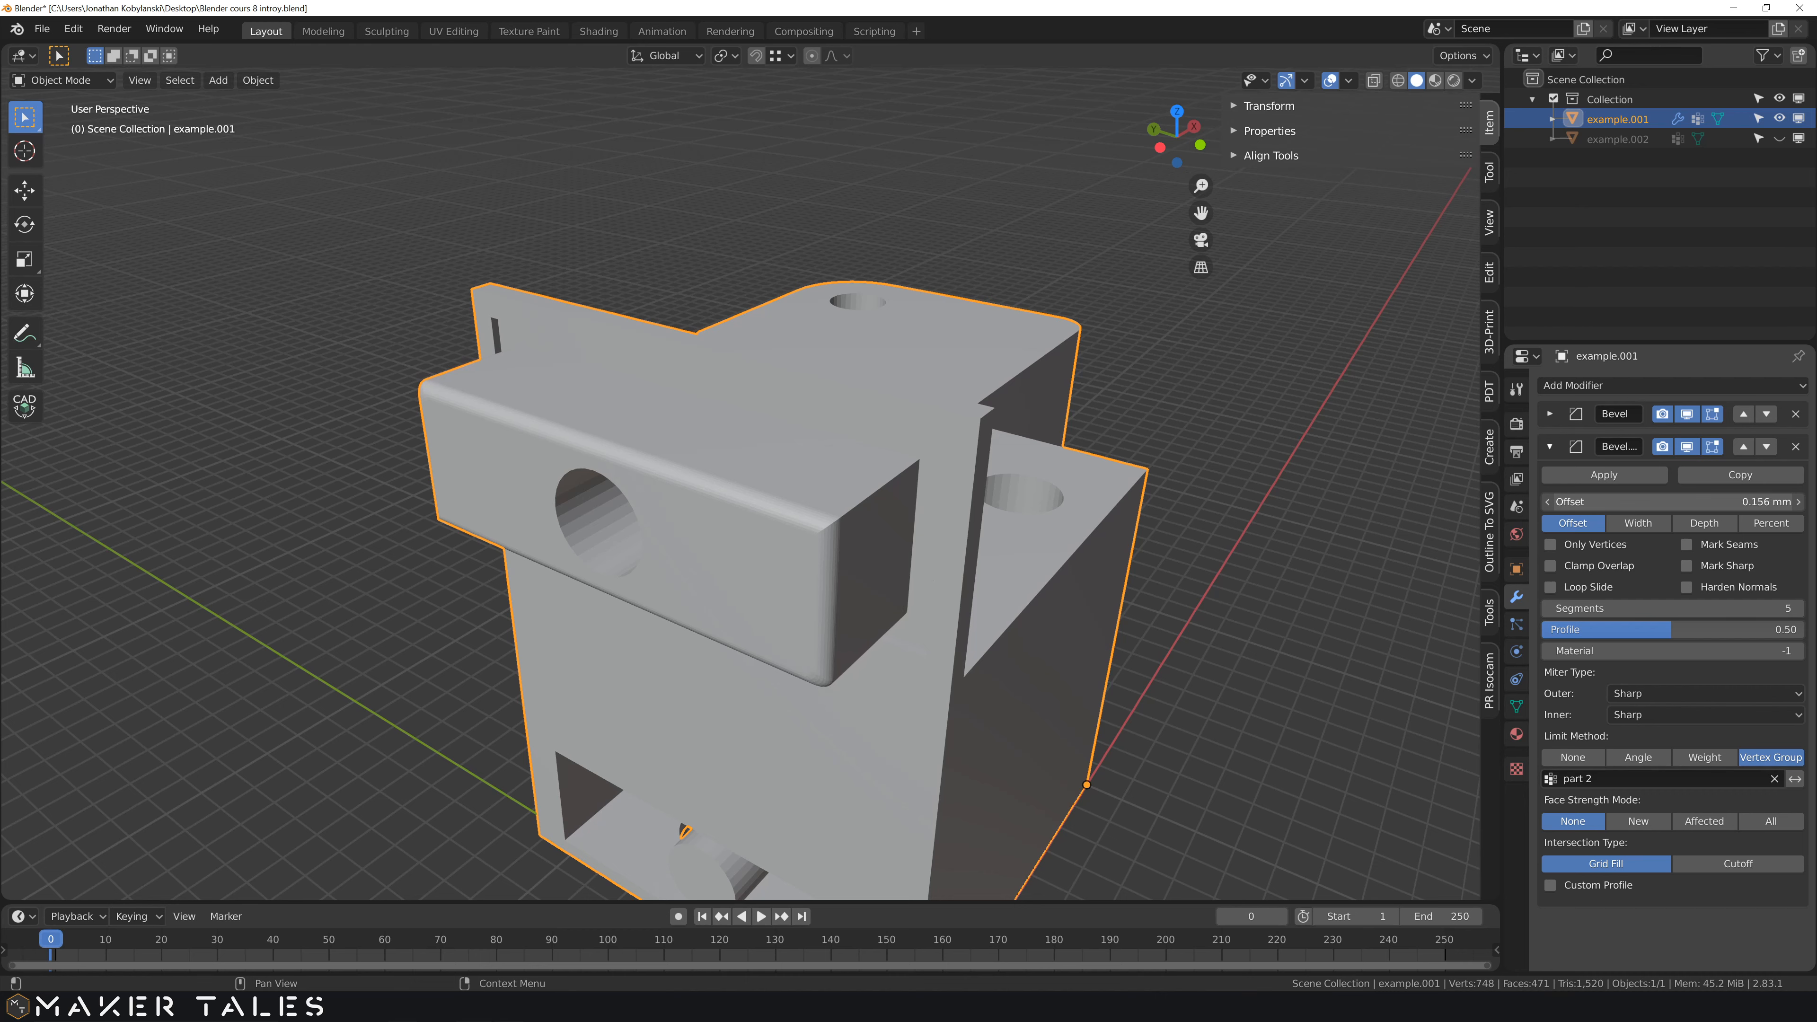
left_click(1644, 504)
type("0.25")
key("Return")
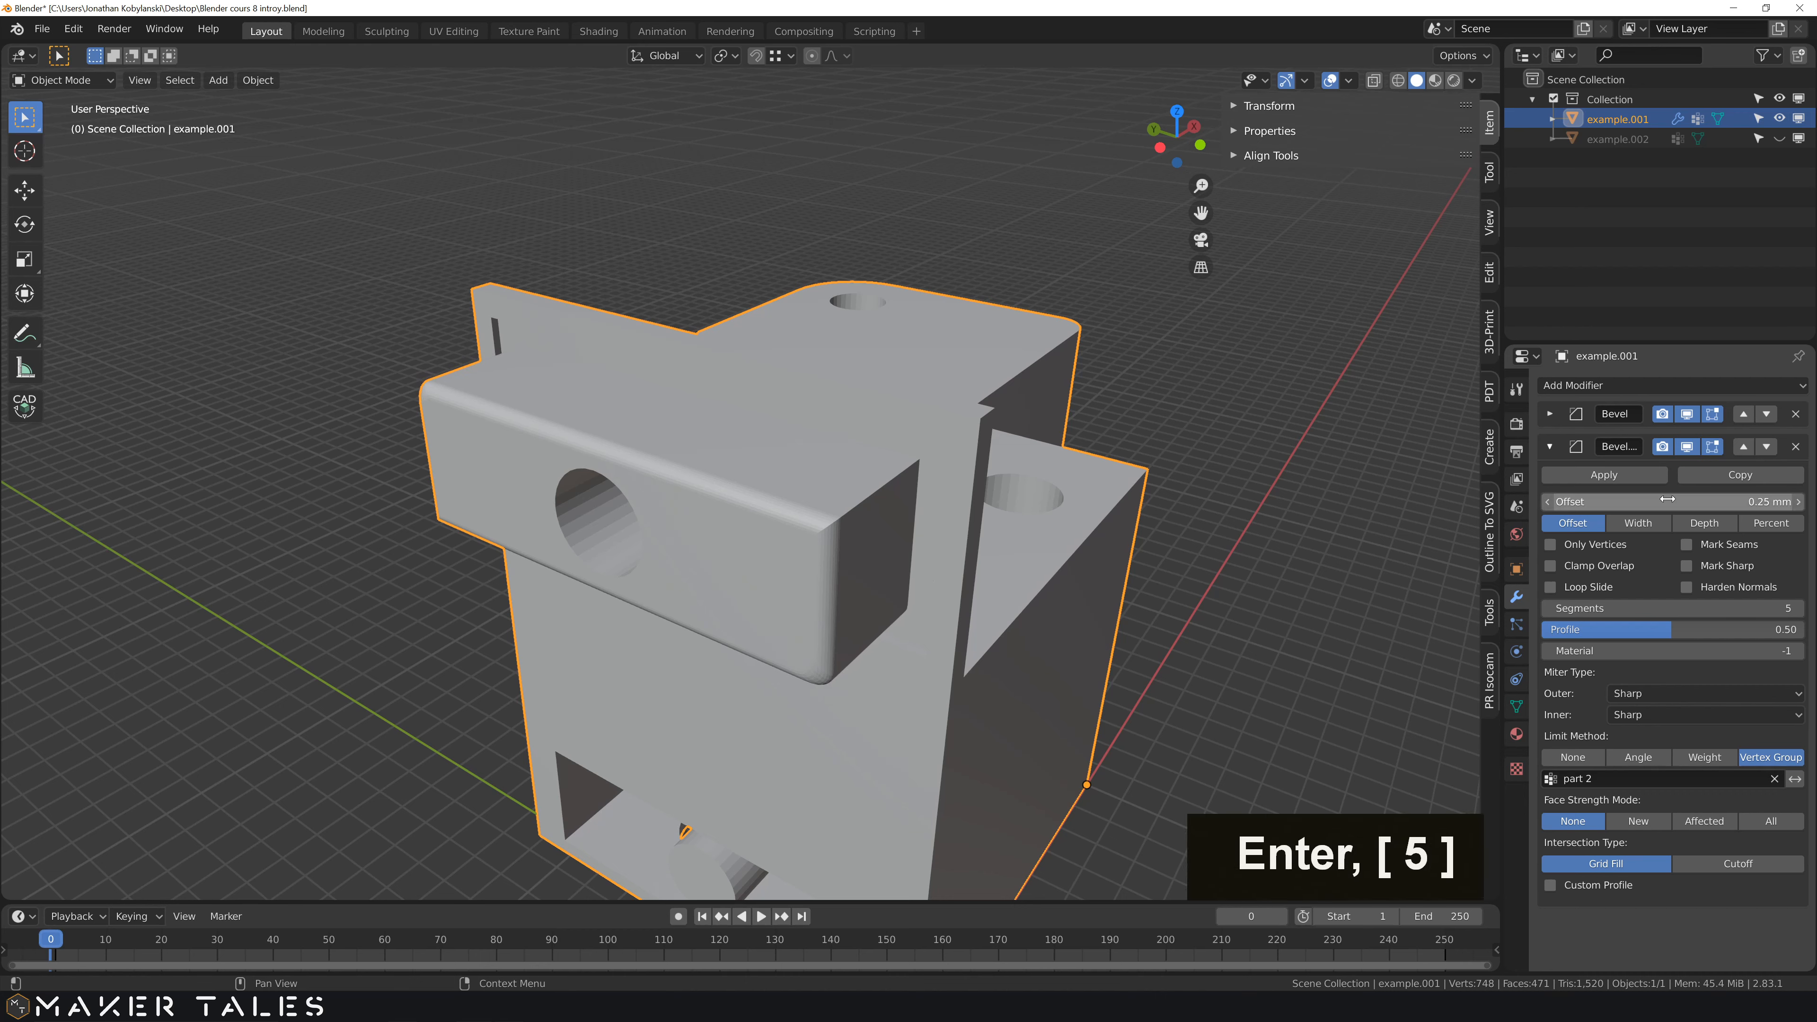
left_click(1549, 446)
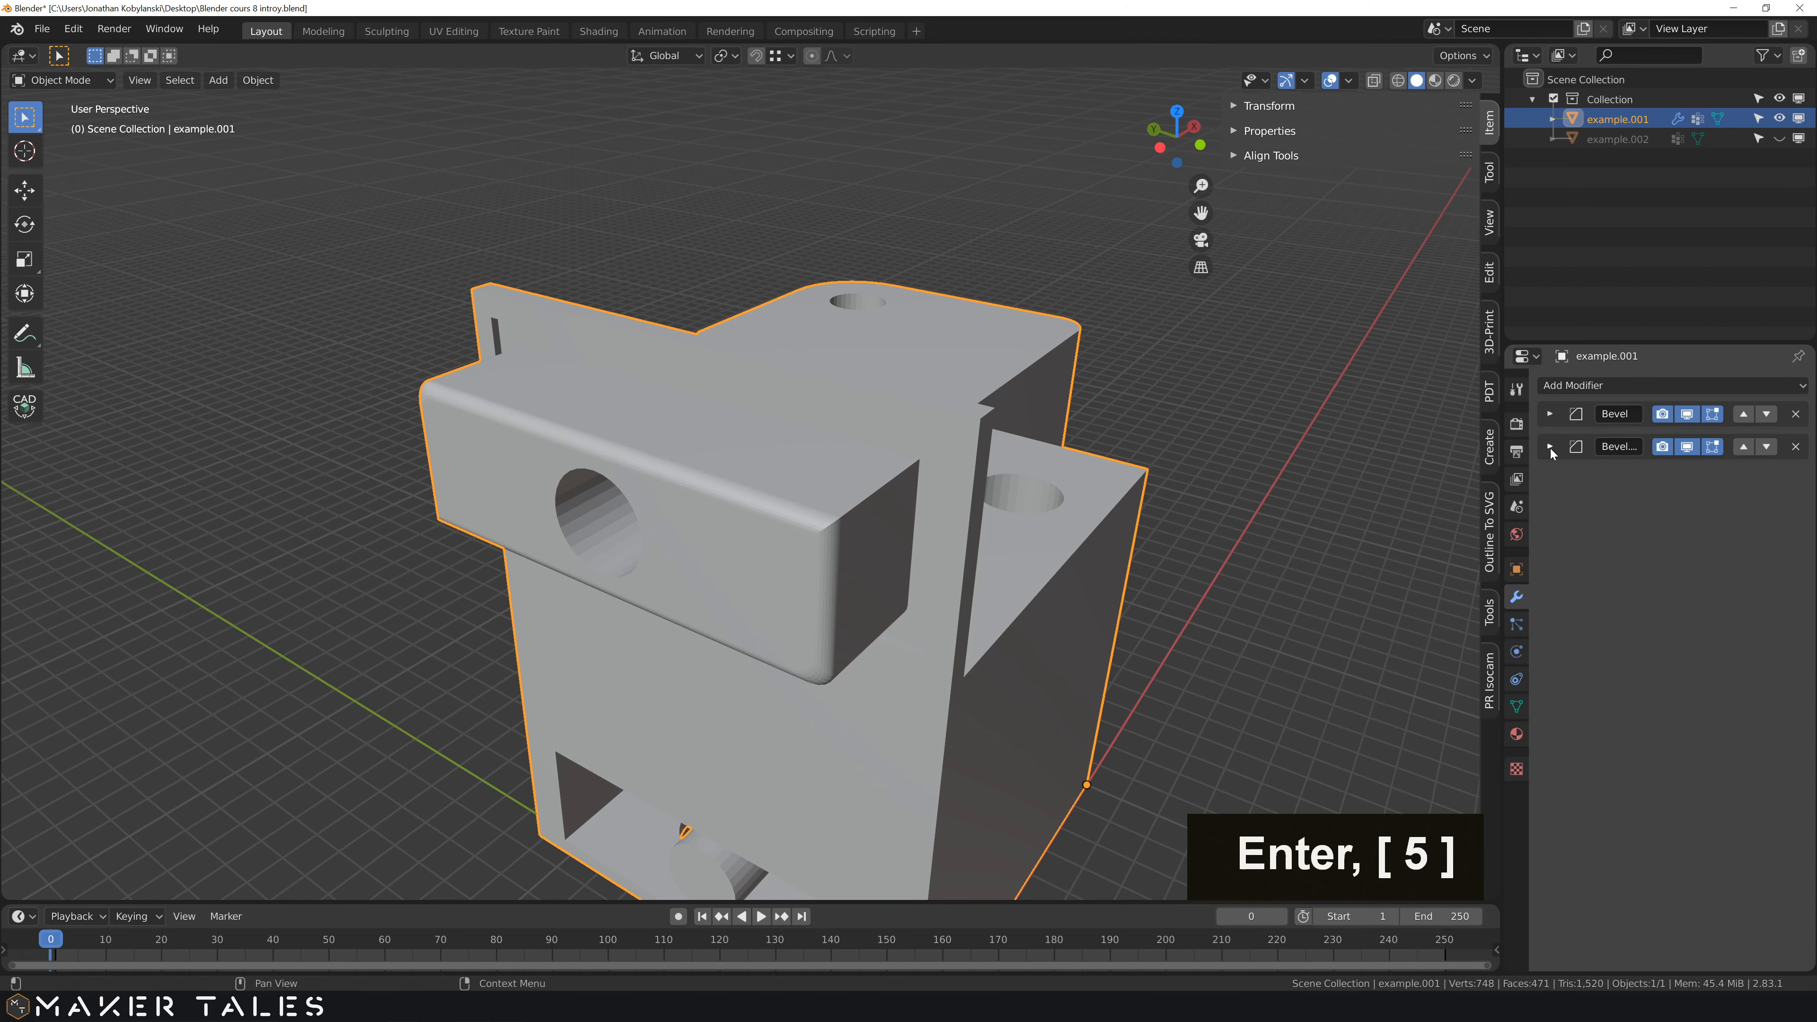
- Stack a third Bevel modifier on example.001, limited to vertex group "part 3"
left_click(1583, 389)
left_click(1413, 451)
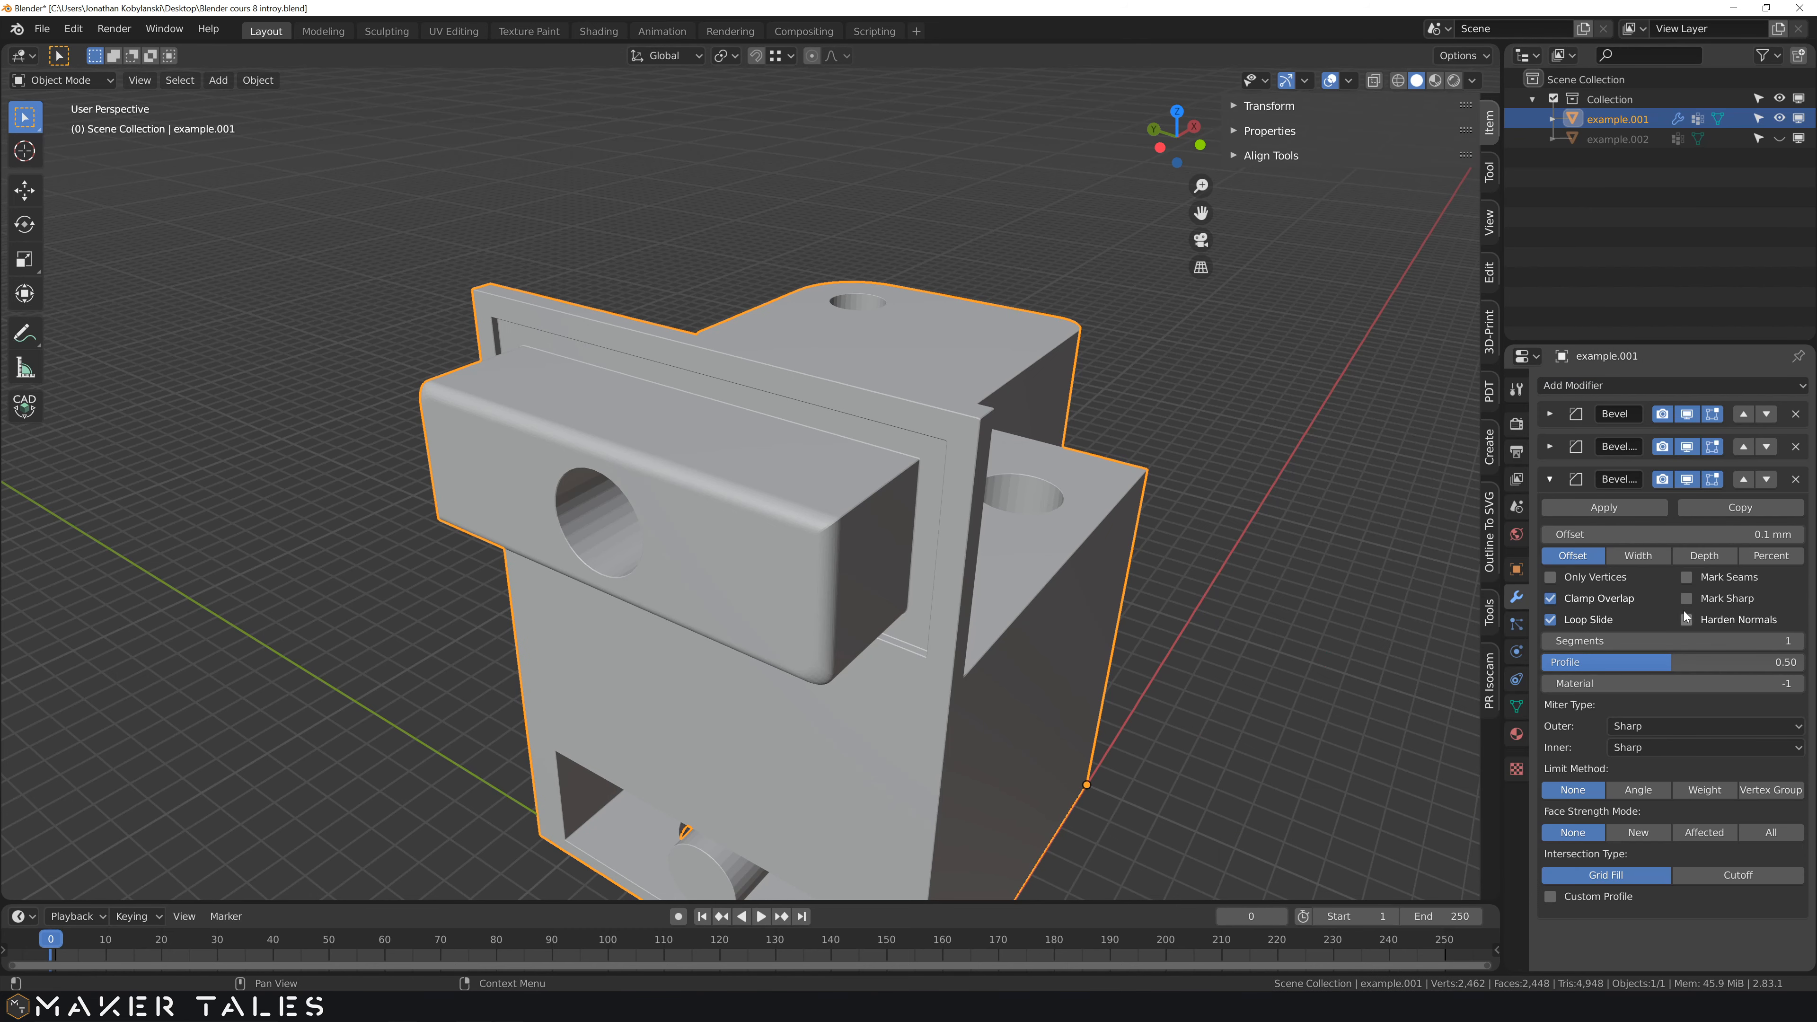
left_click(1770, 789)
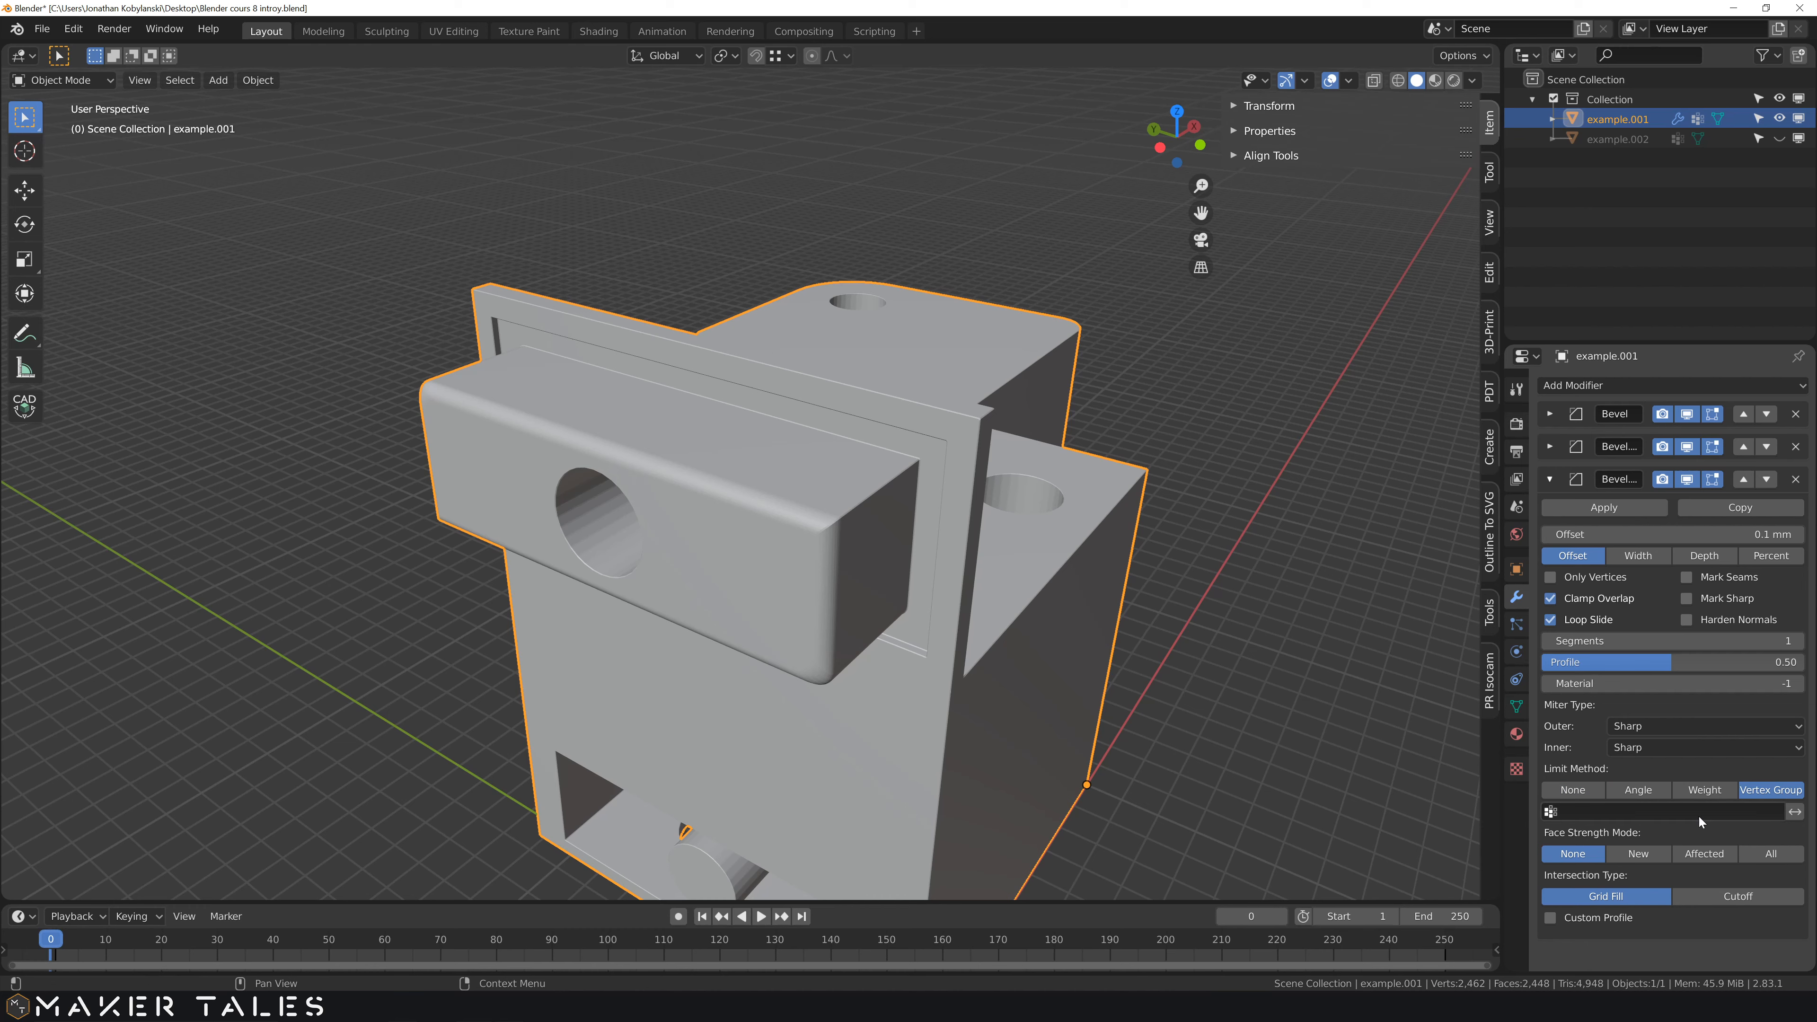
left_click(1697, 813)
left_click(1576, 626)
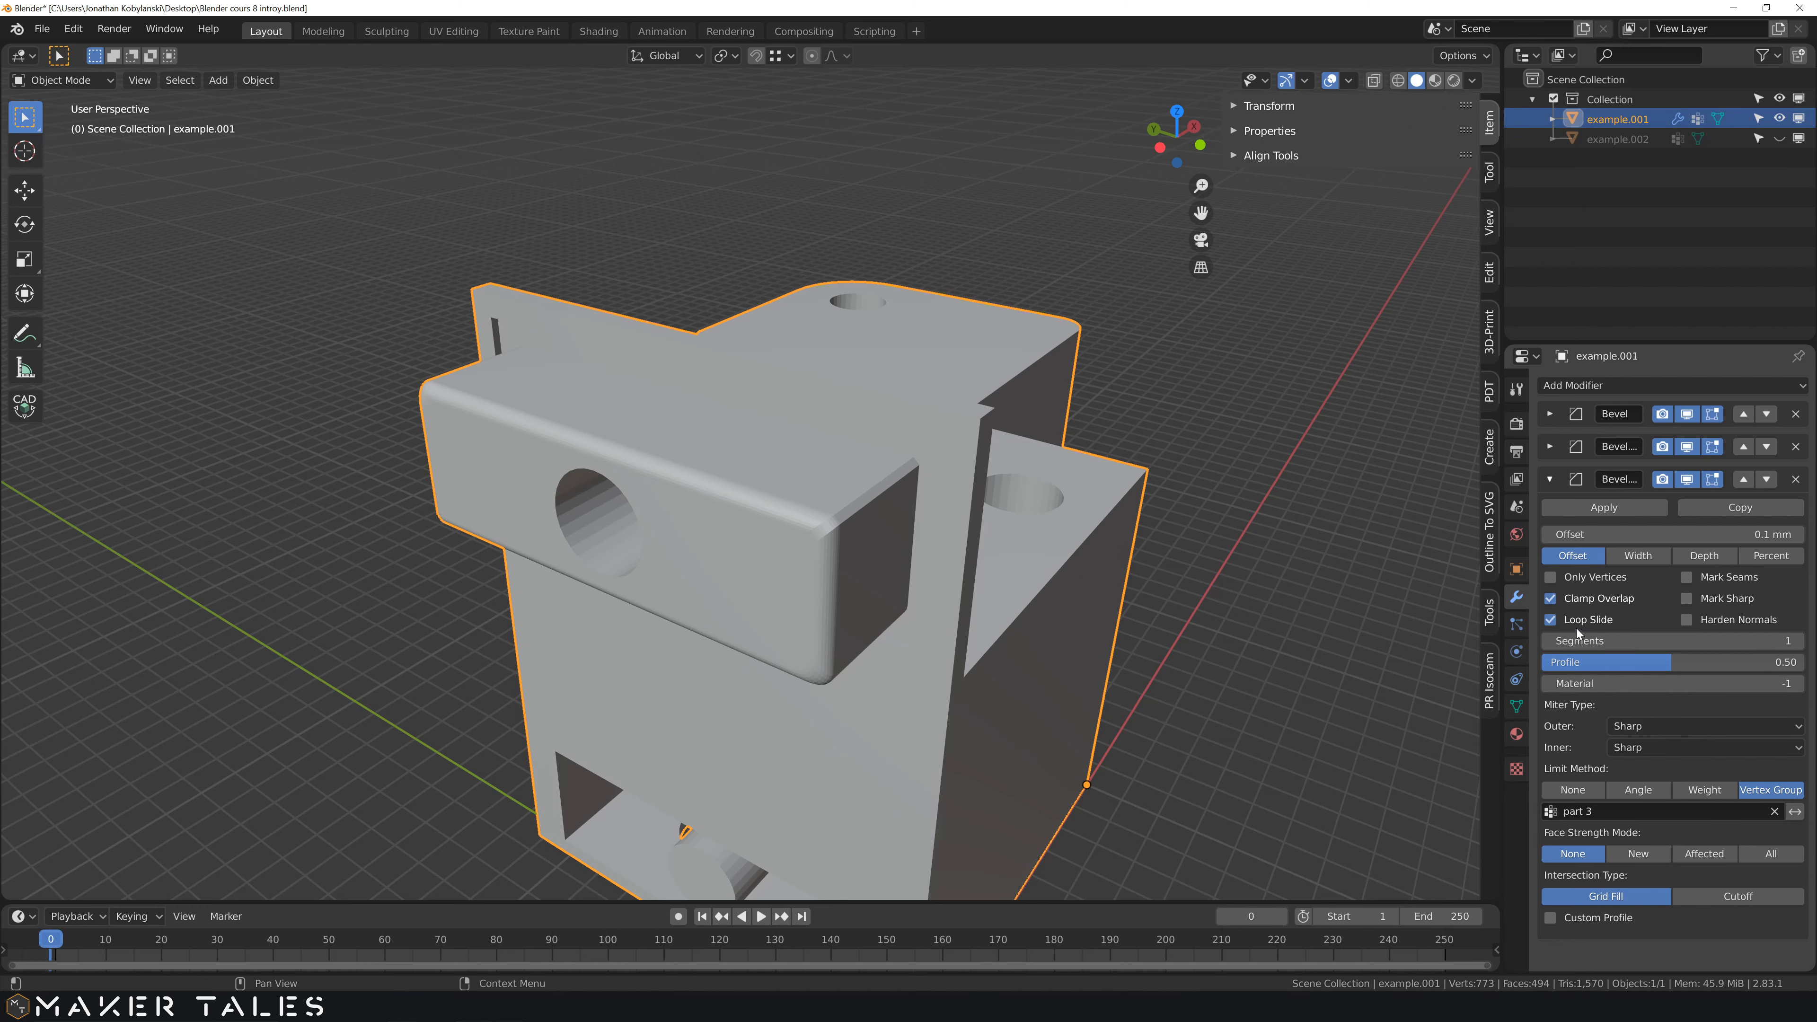
- Turn off Clamp Overlap and Loop Slide for the third Bevel modifier and set it to 5 segments
left_click_drag(1581, 605, 1583, 617)
left_click(1584, 641)
type("5")
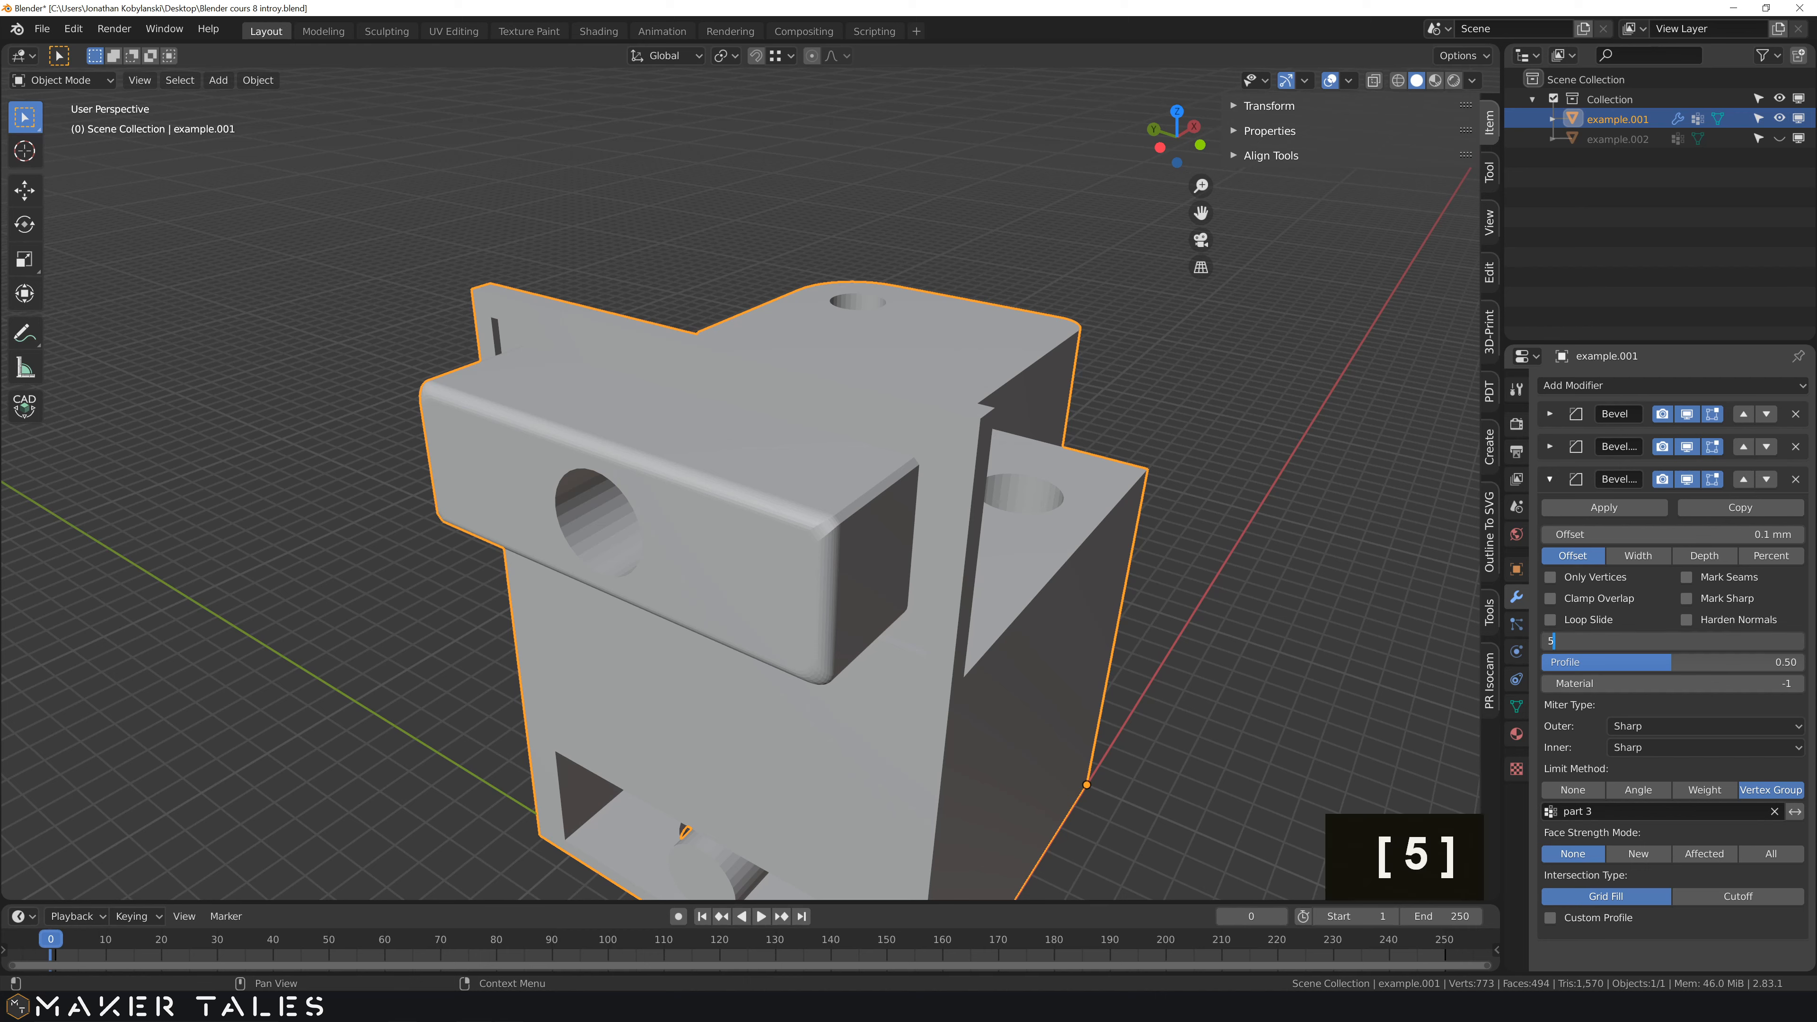
- Set the third Bevel modifier's offset to 0.25 mm, check the rounded block corners and collapse its settings
left_click(1589, 535)
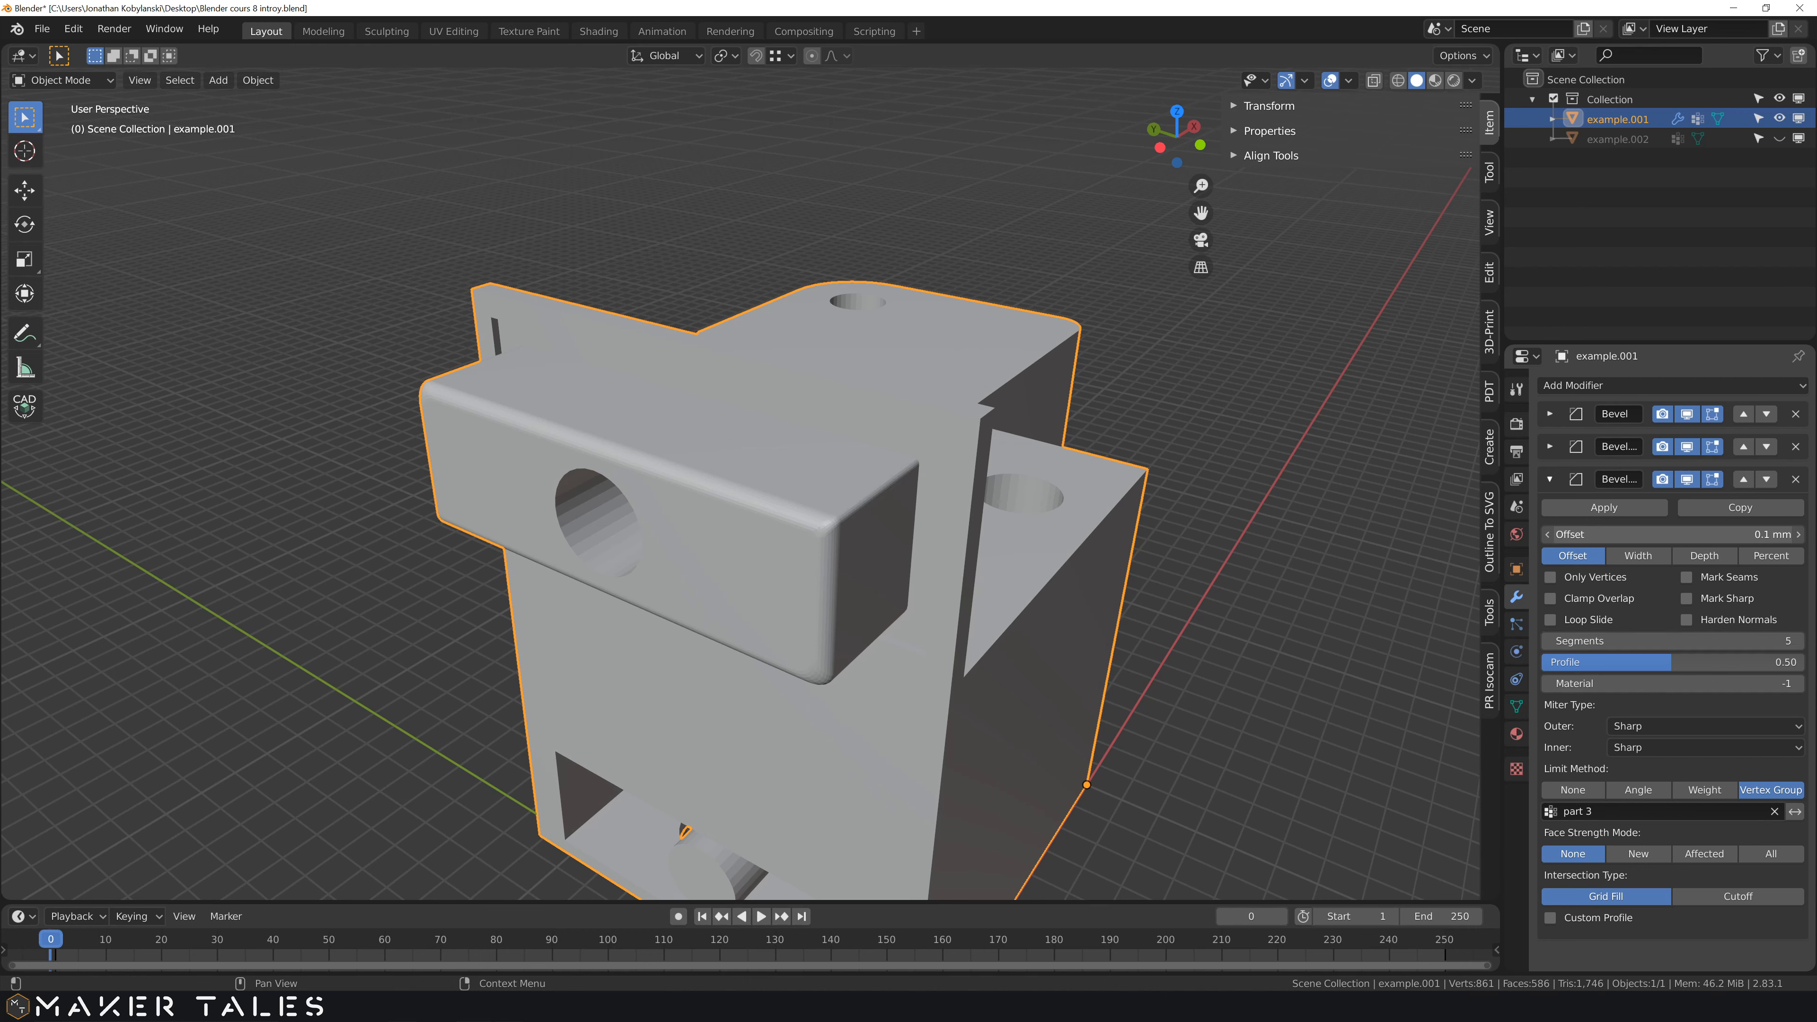
left_click(1589, 535)
type("0.25")
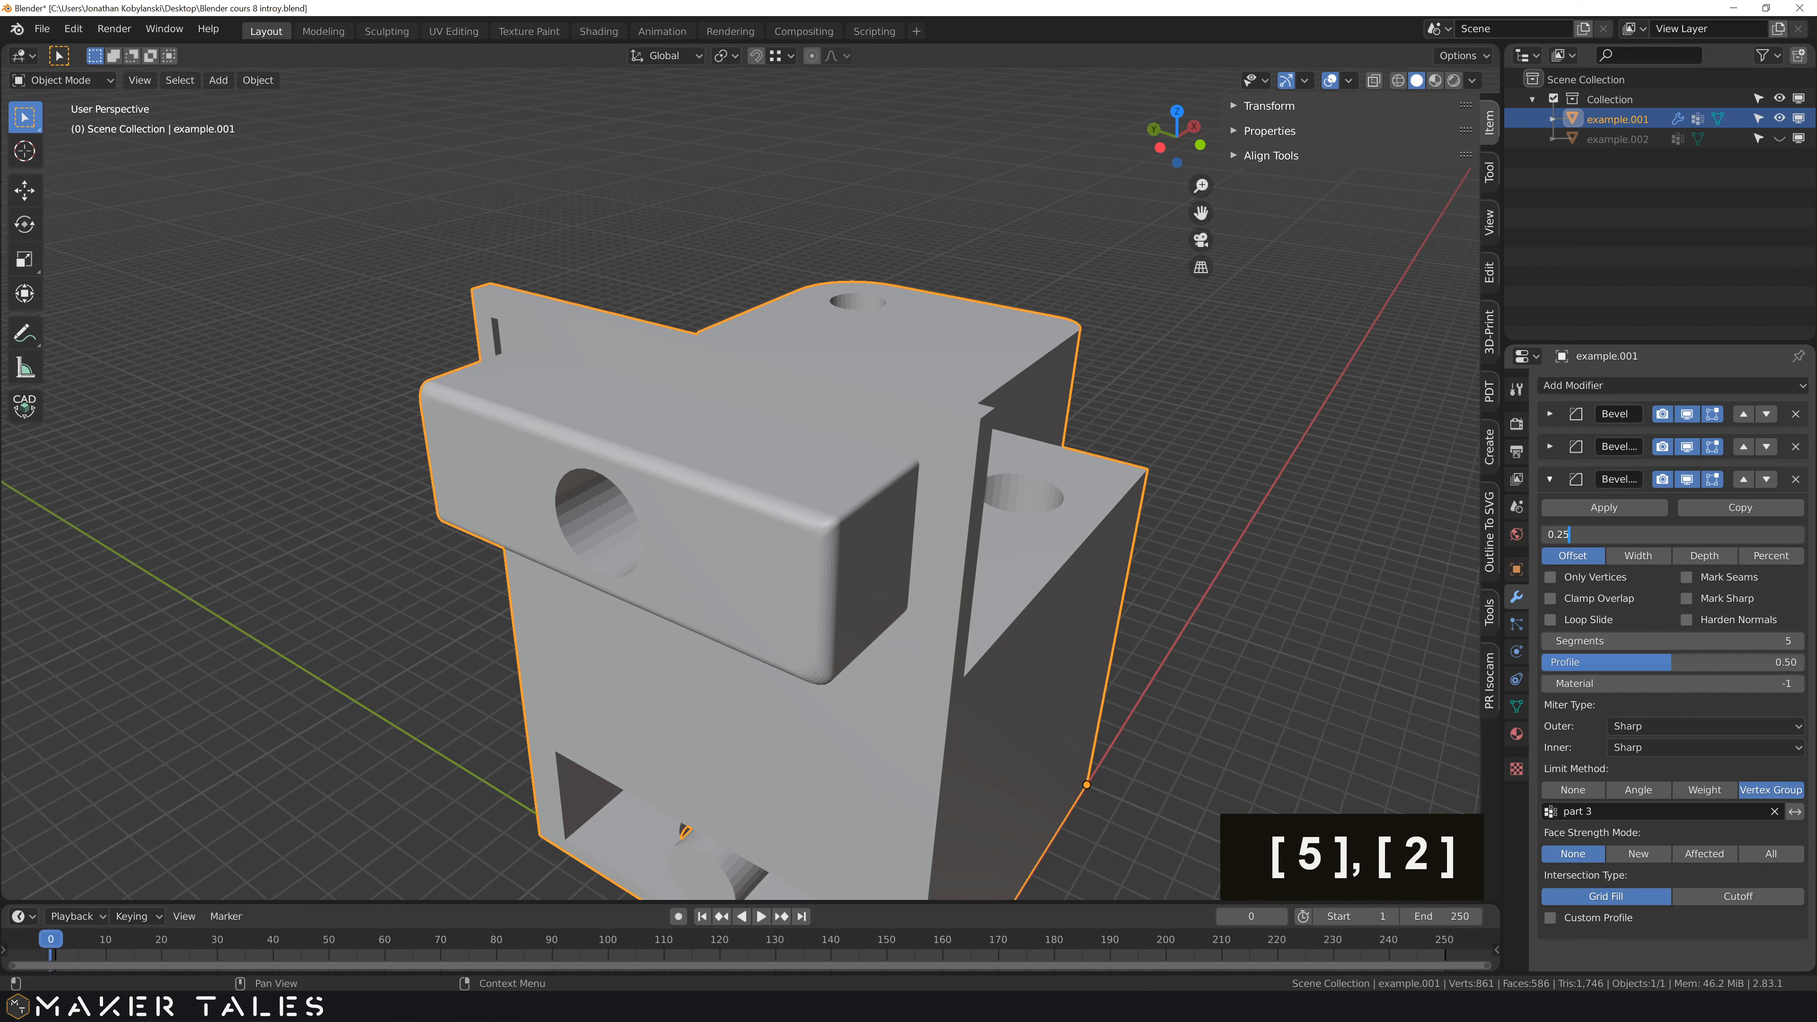
key("Return")
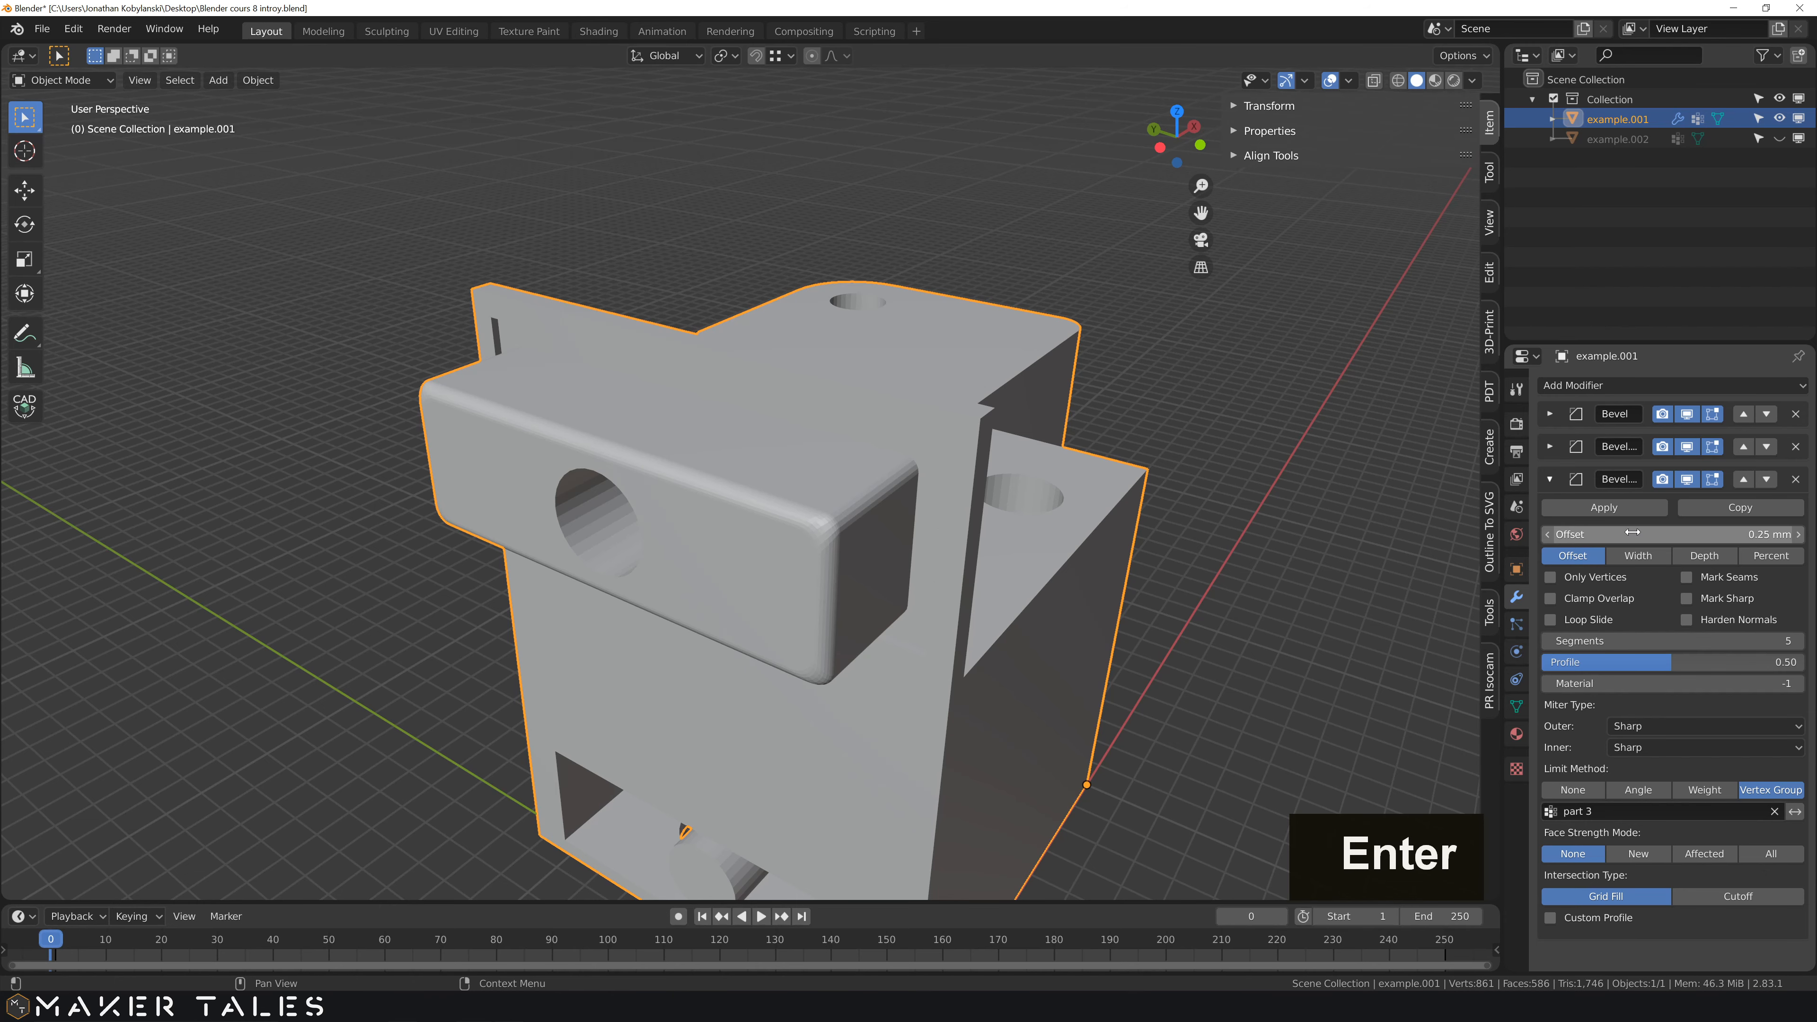
scroll(710, 605, "up", 5)
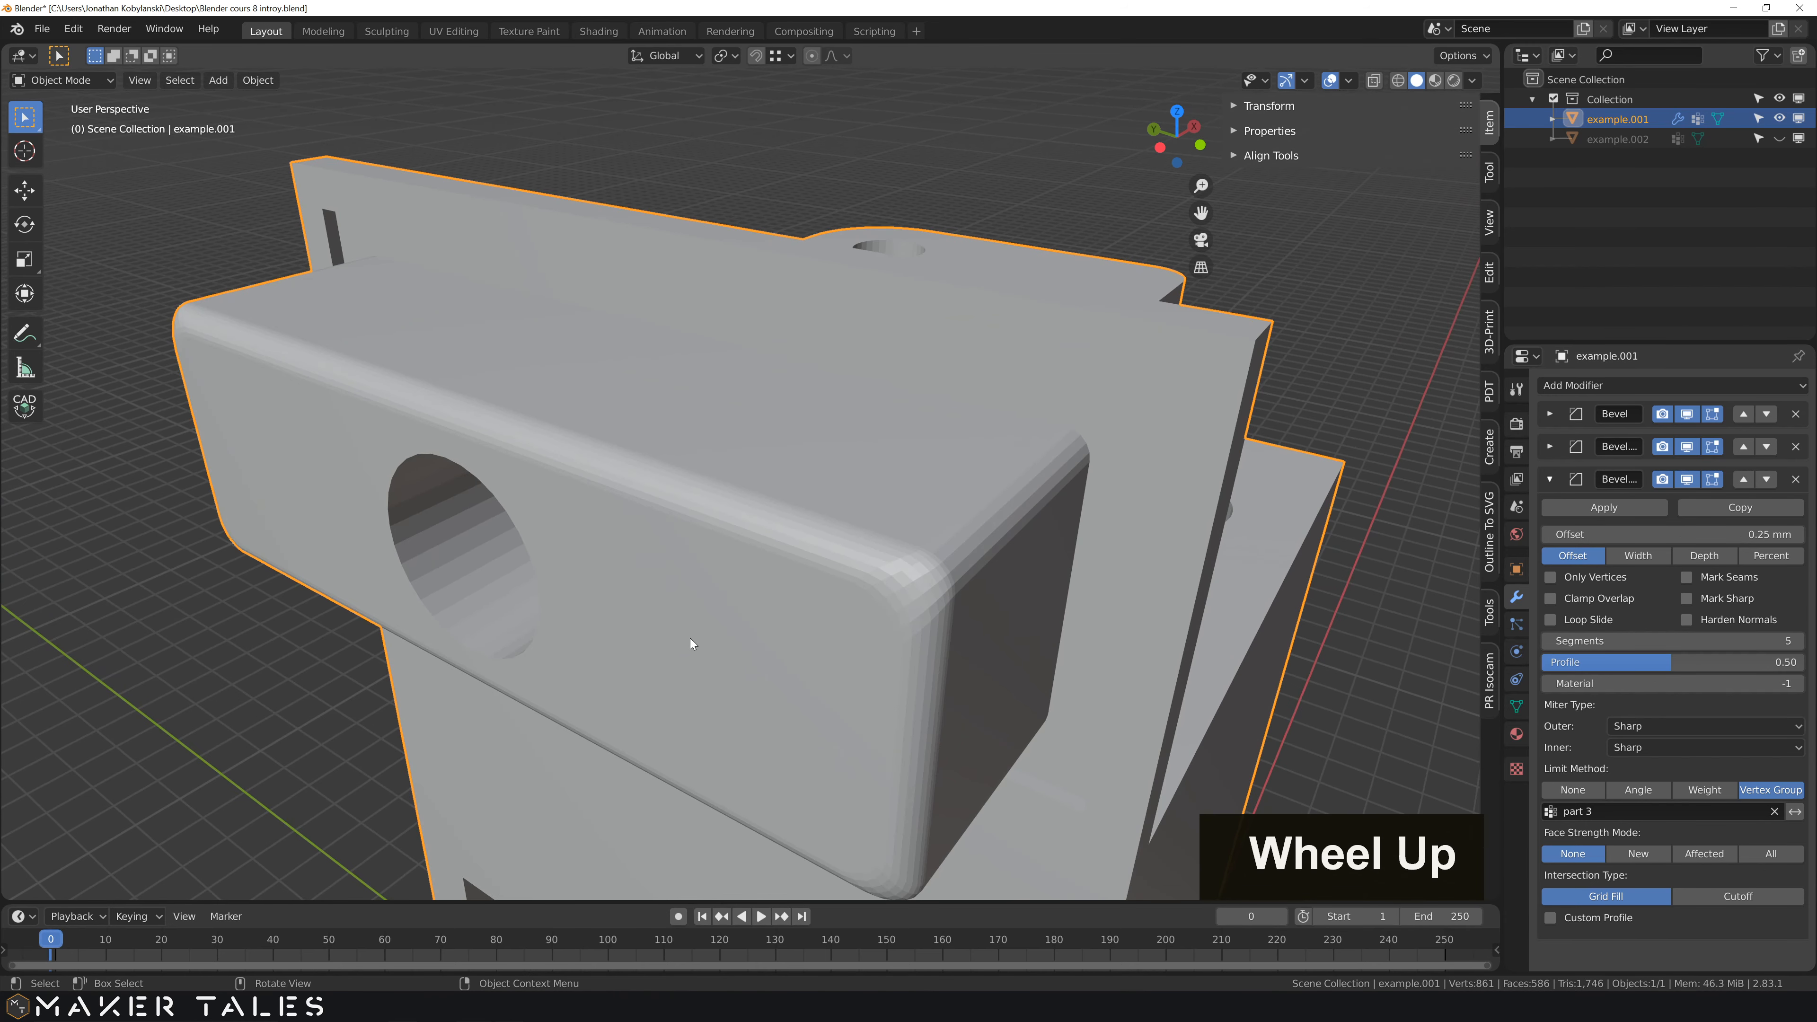
middle_click_drag(689, 638, 779, 533)
scroll(778, 530, "down", 3)
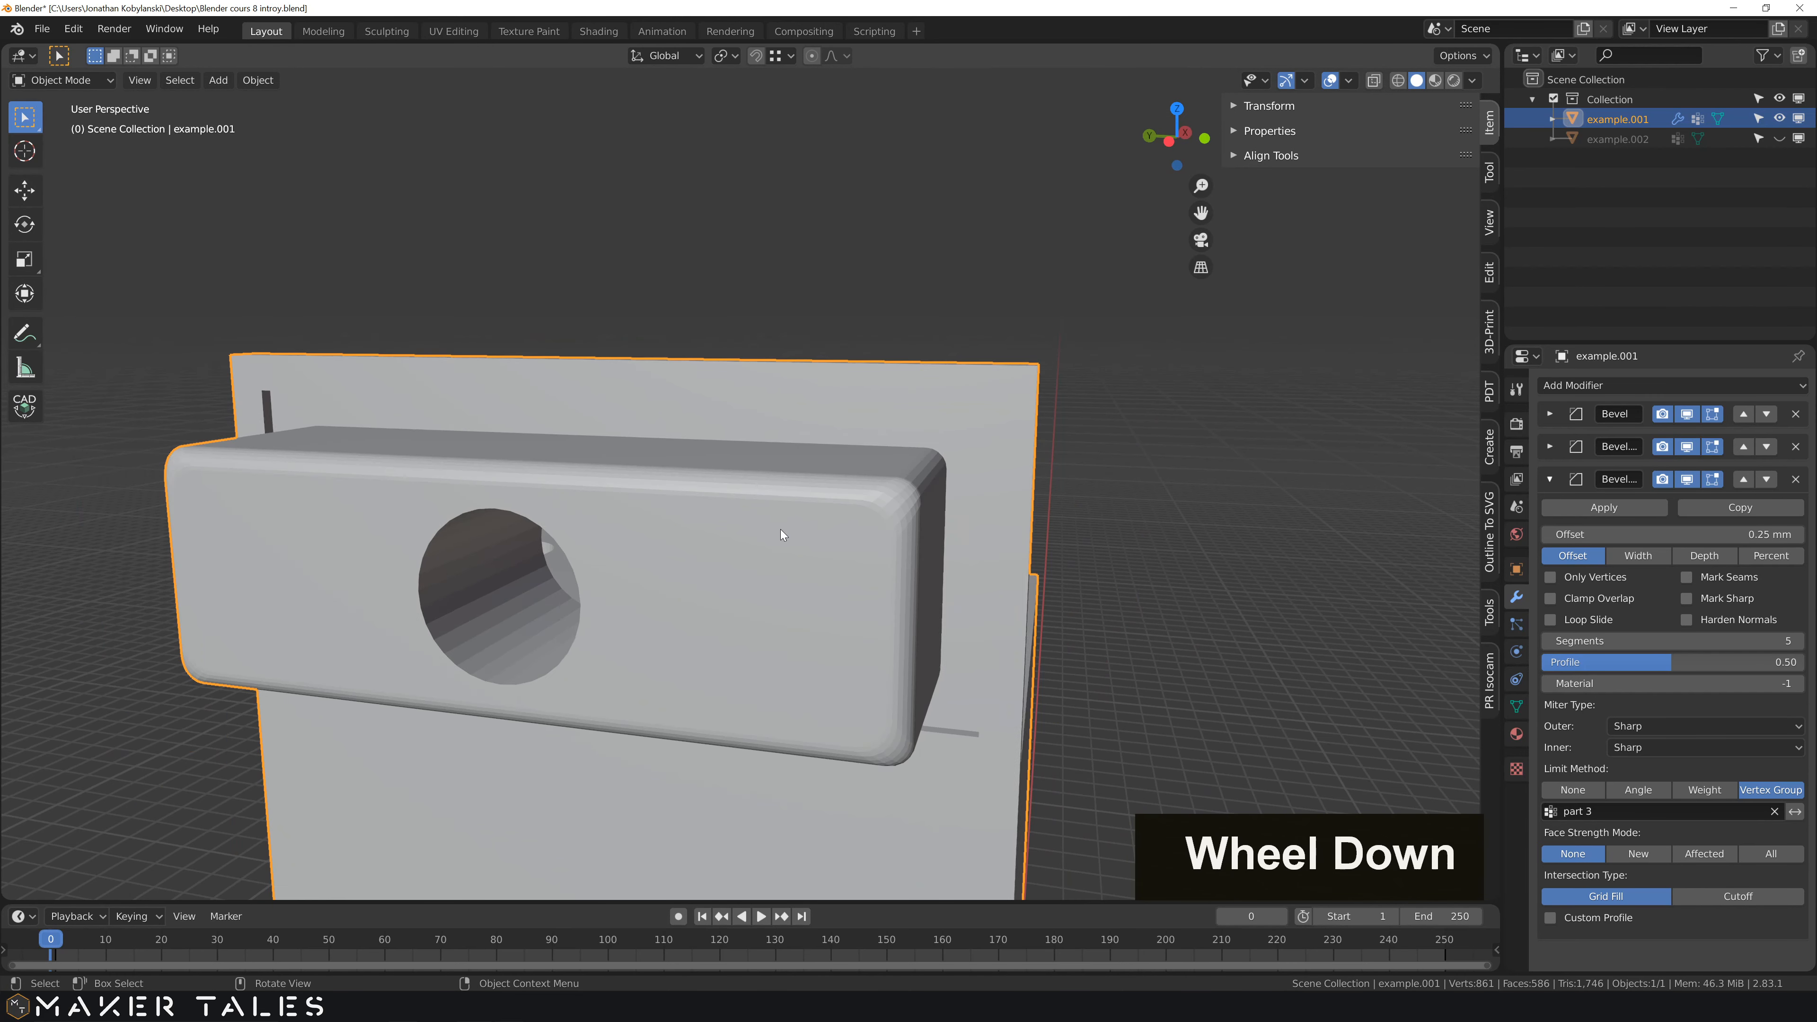
left_click(1550, 479)
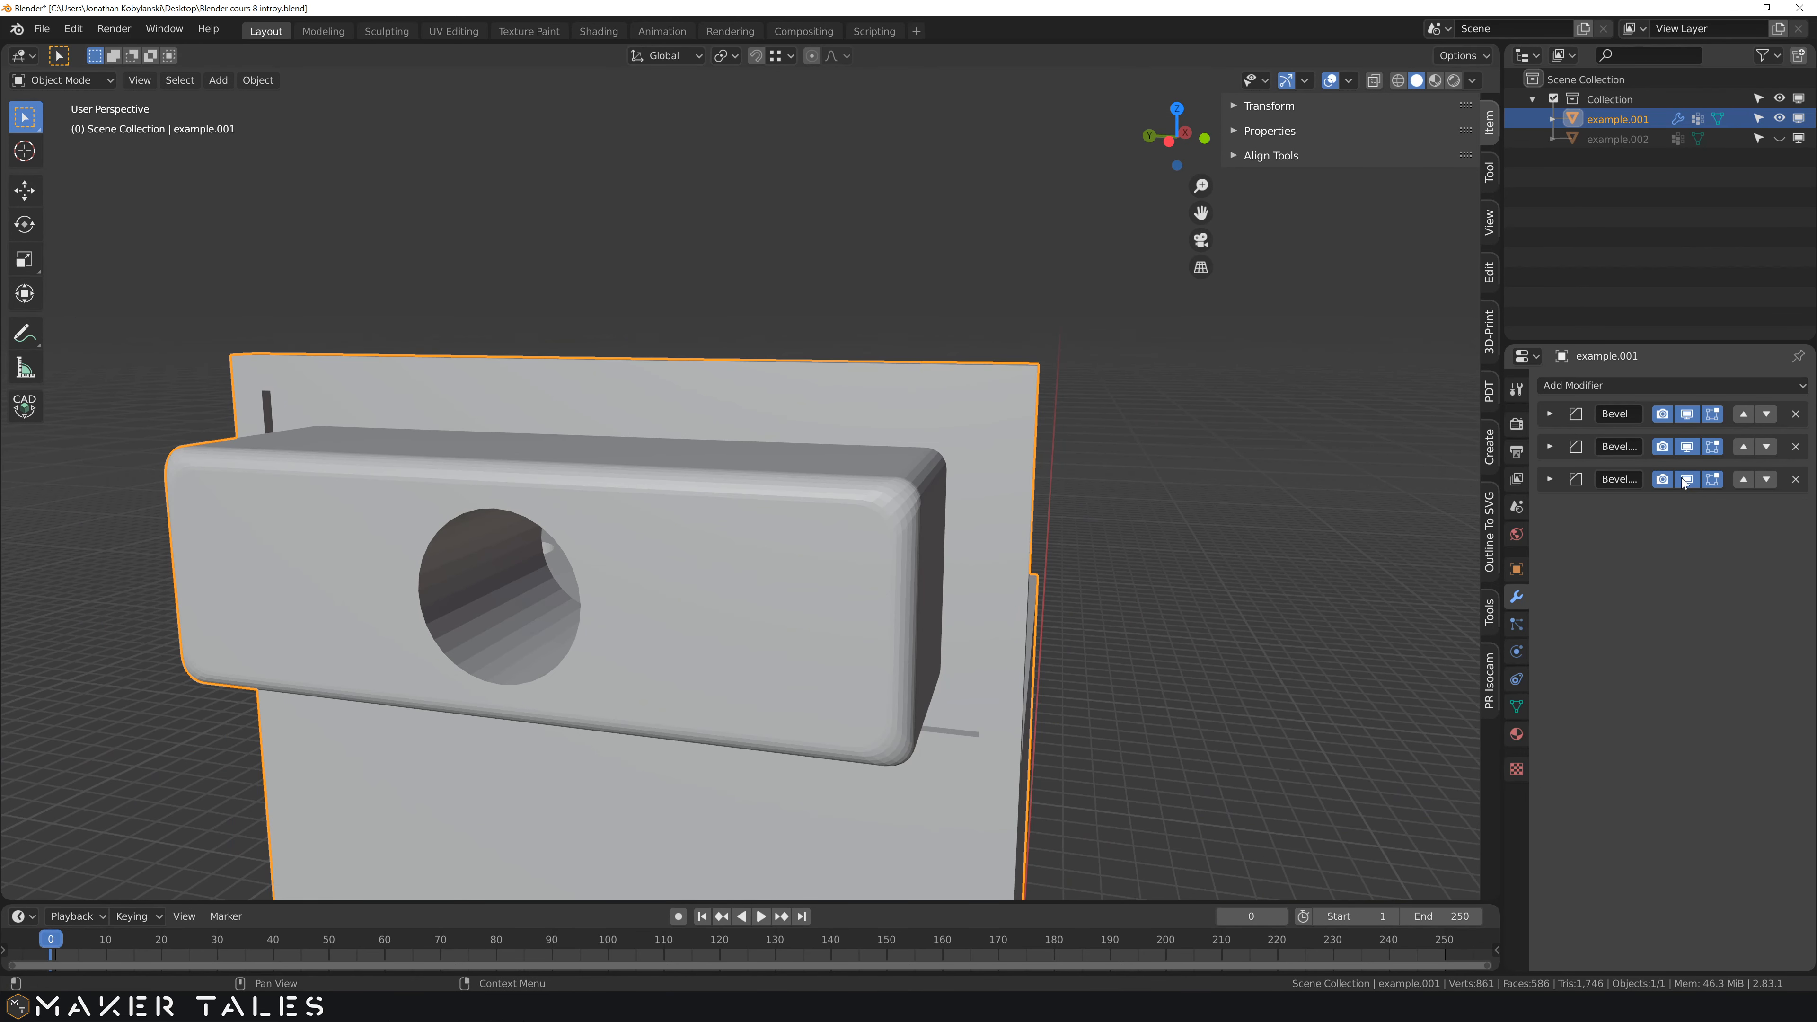
- Test the modifier order by moving the first Bevel to the end of the stack and back to the start
left_click(1766, 414)
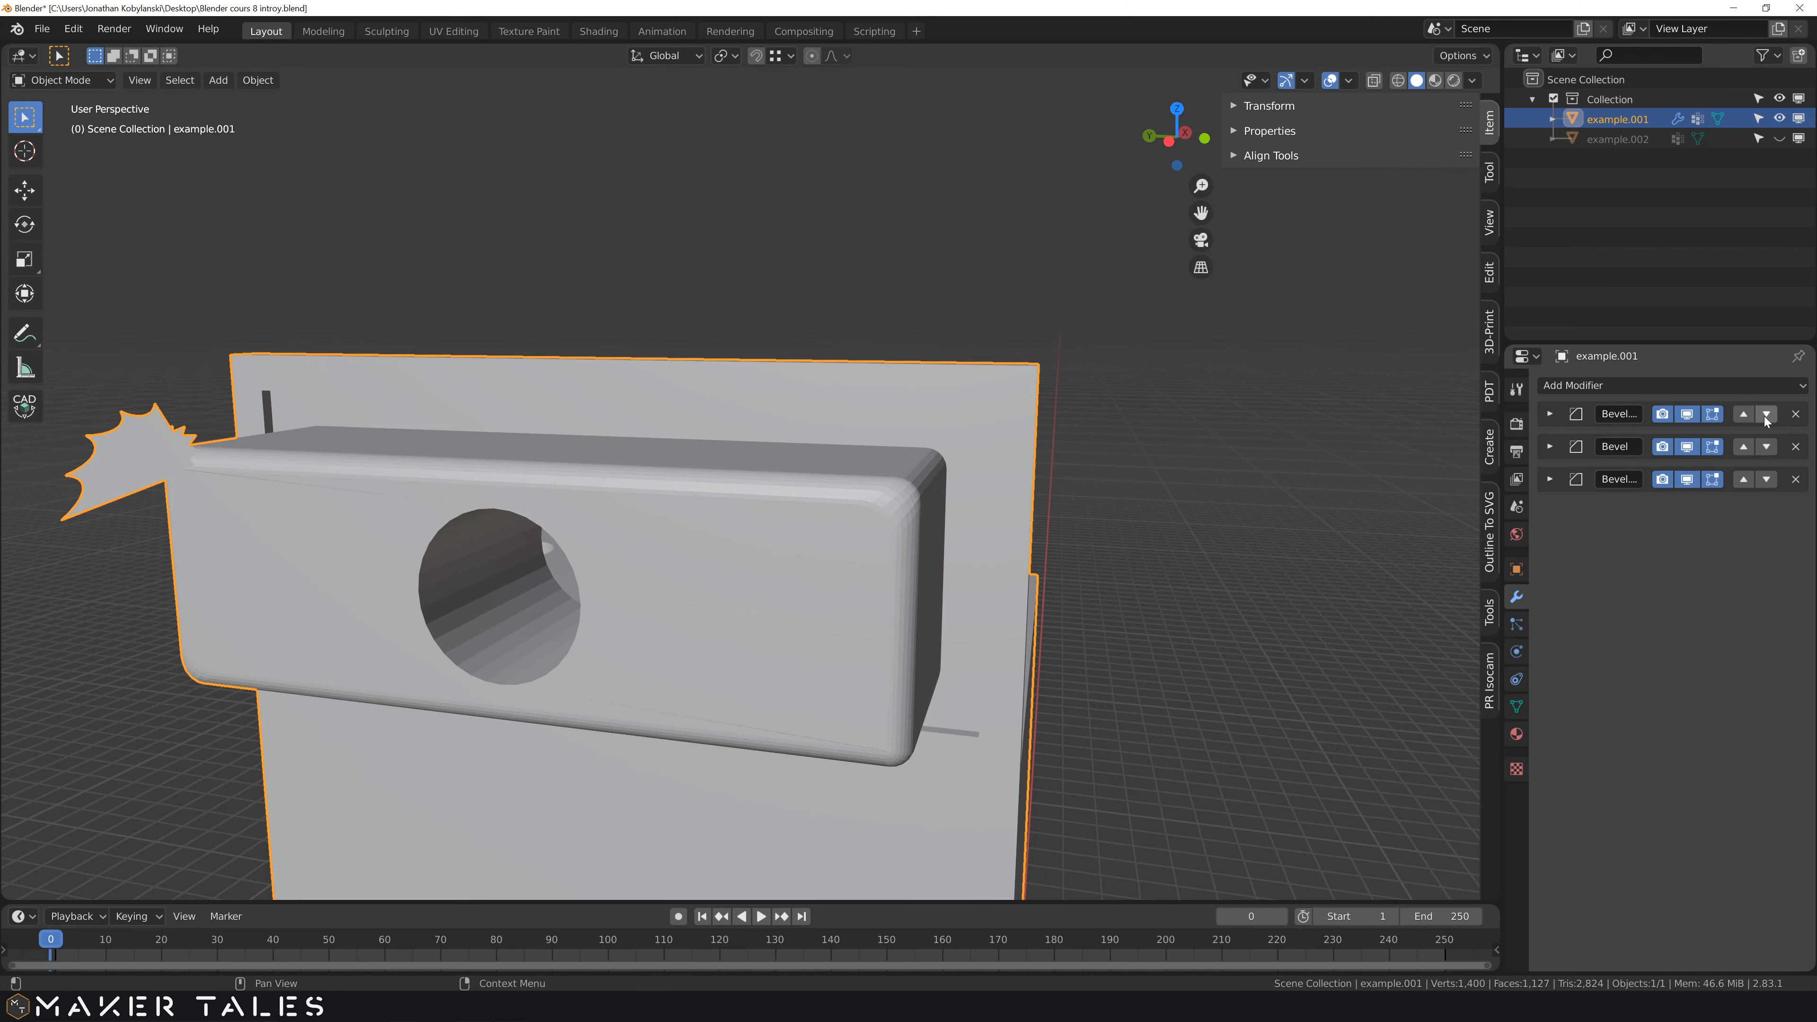
left_click(1766, 445)
middle_click_drag(764, 571, 695, 564)
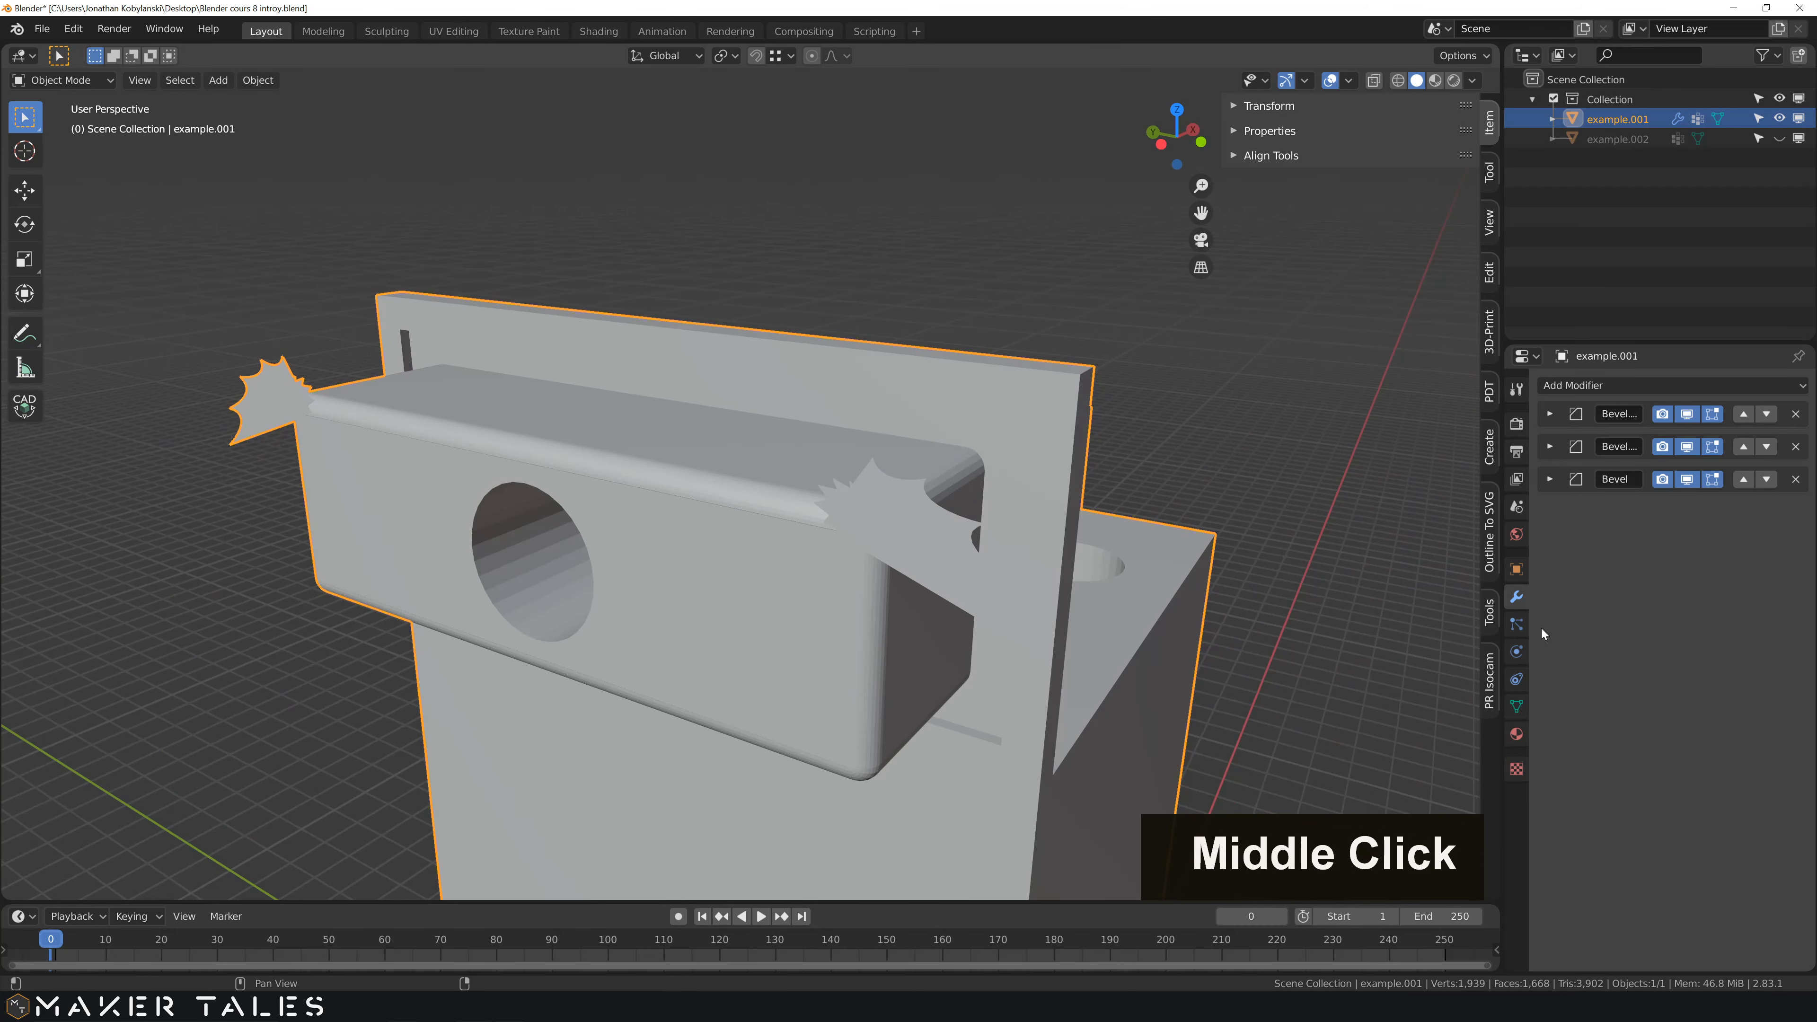
left_click(1741, 480)
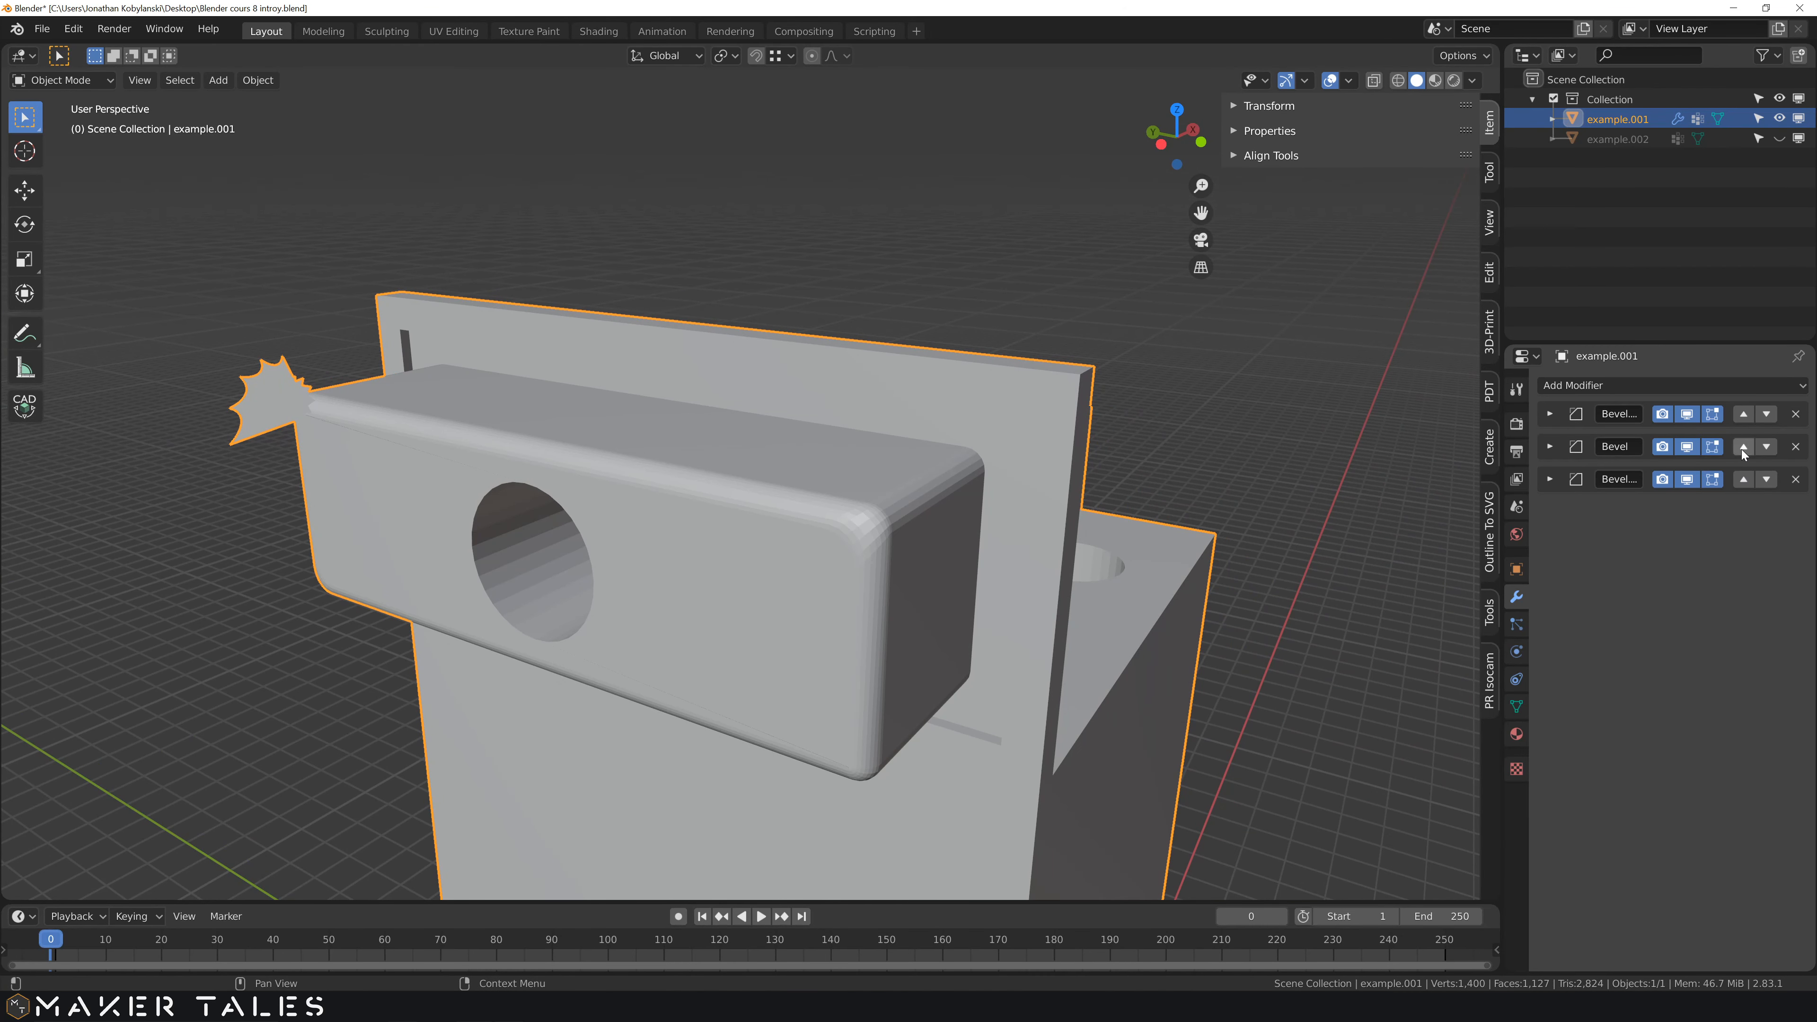
left_click_drag(1524, 463, 1431, 470)
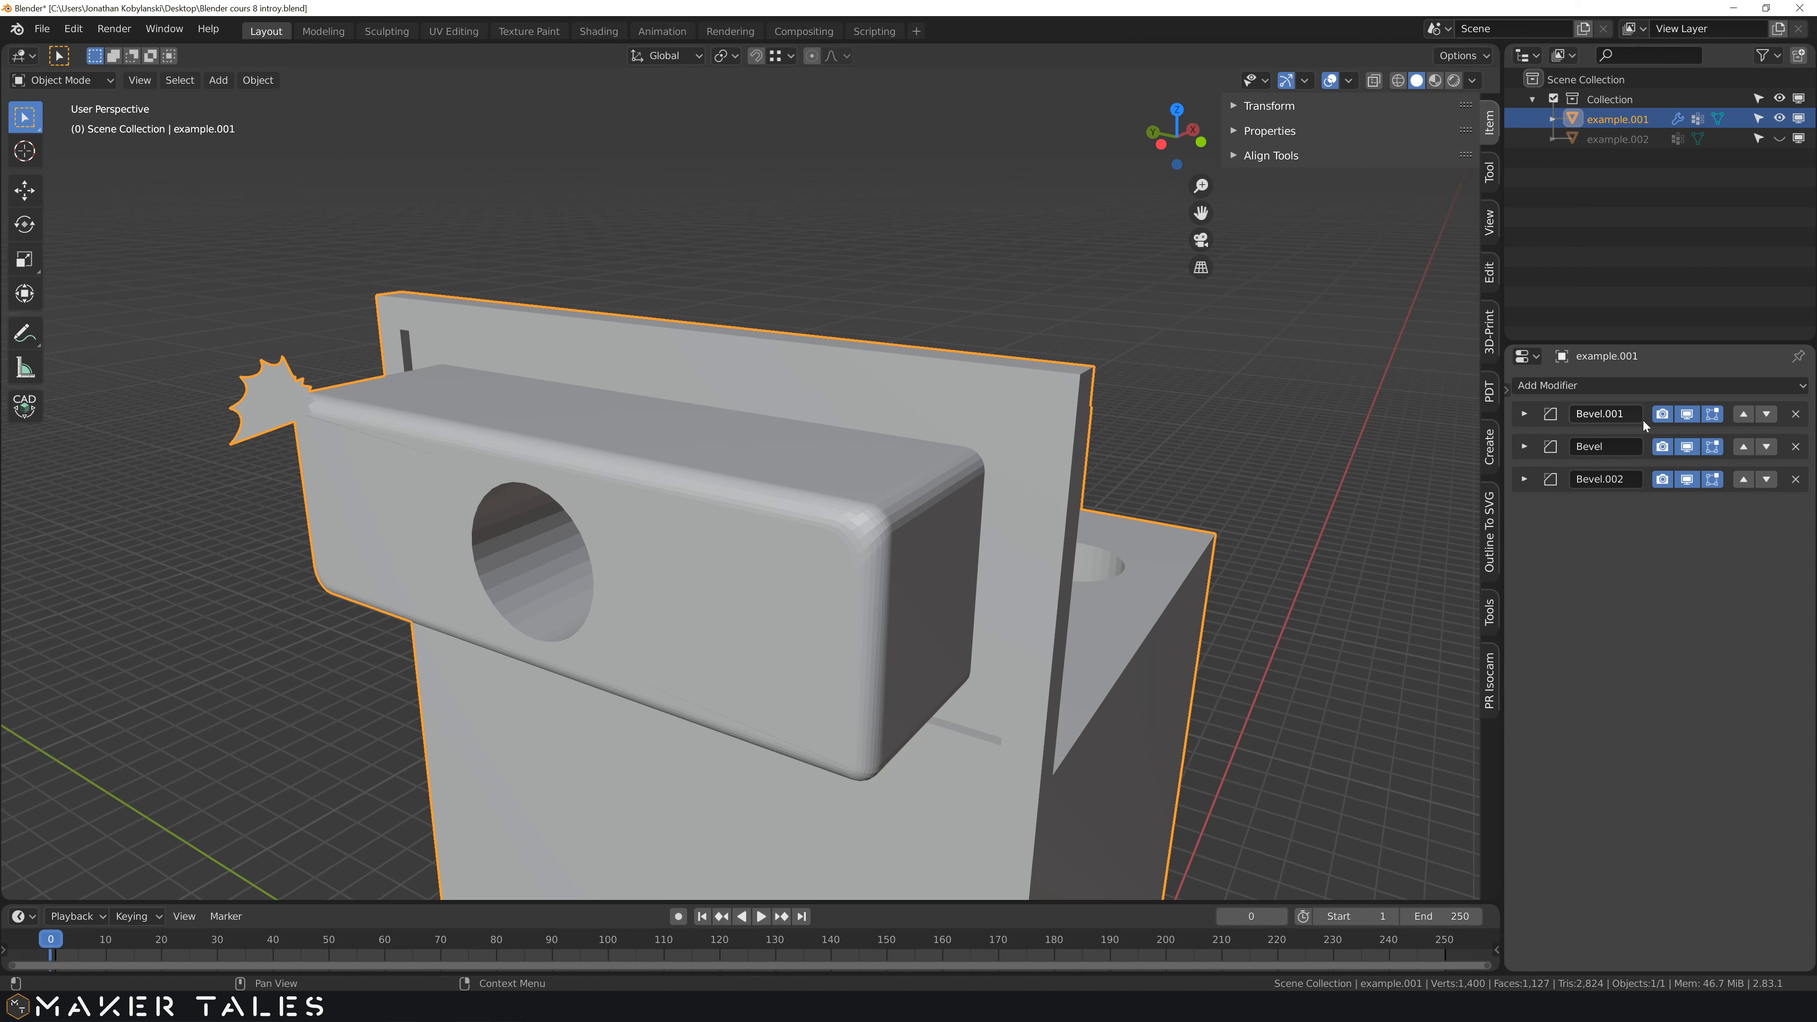
left_click(1743, 445)
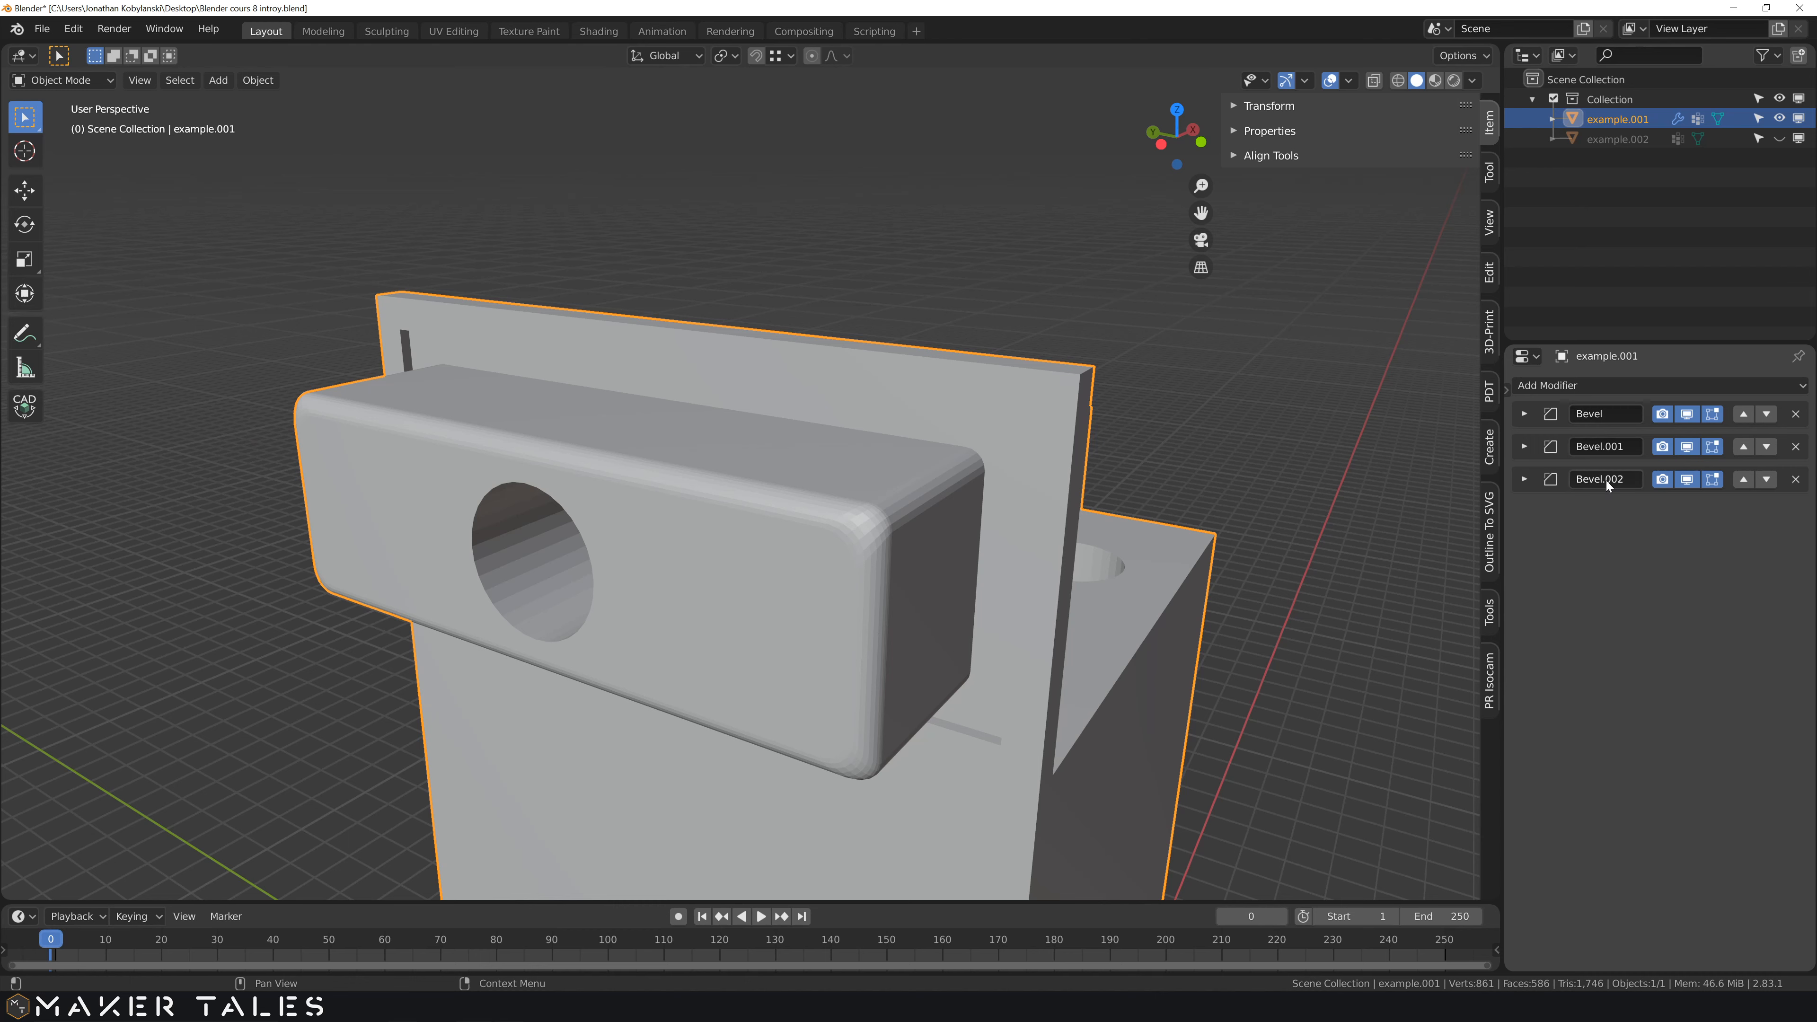
- Move the first Bevel modifier below Bevel.001 and Bevel.002 again and inspect the block's corners
left_click(1766, 414)
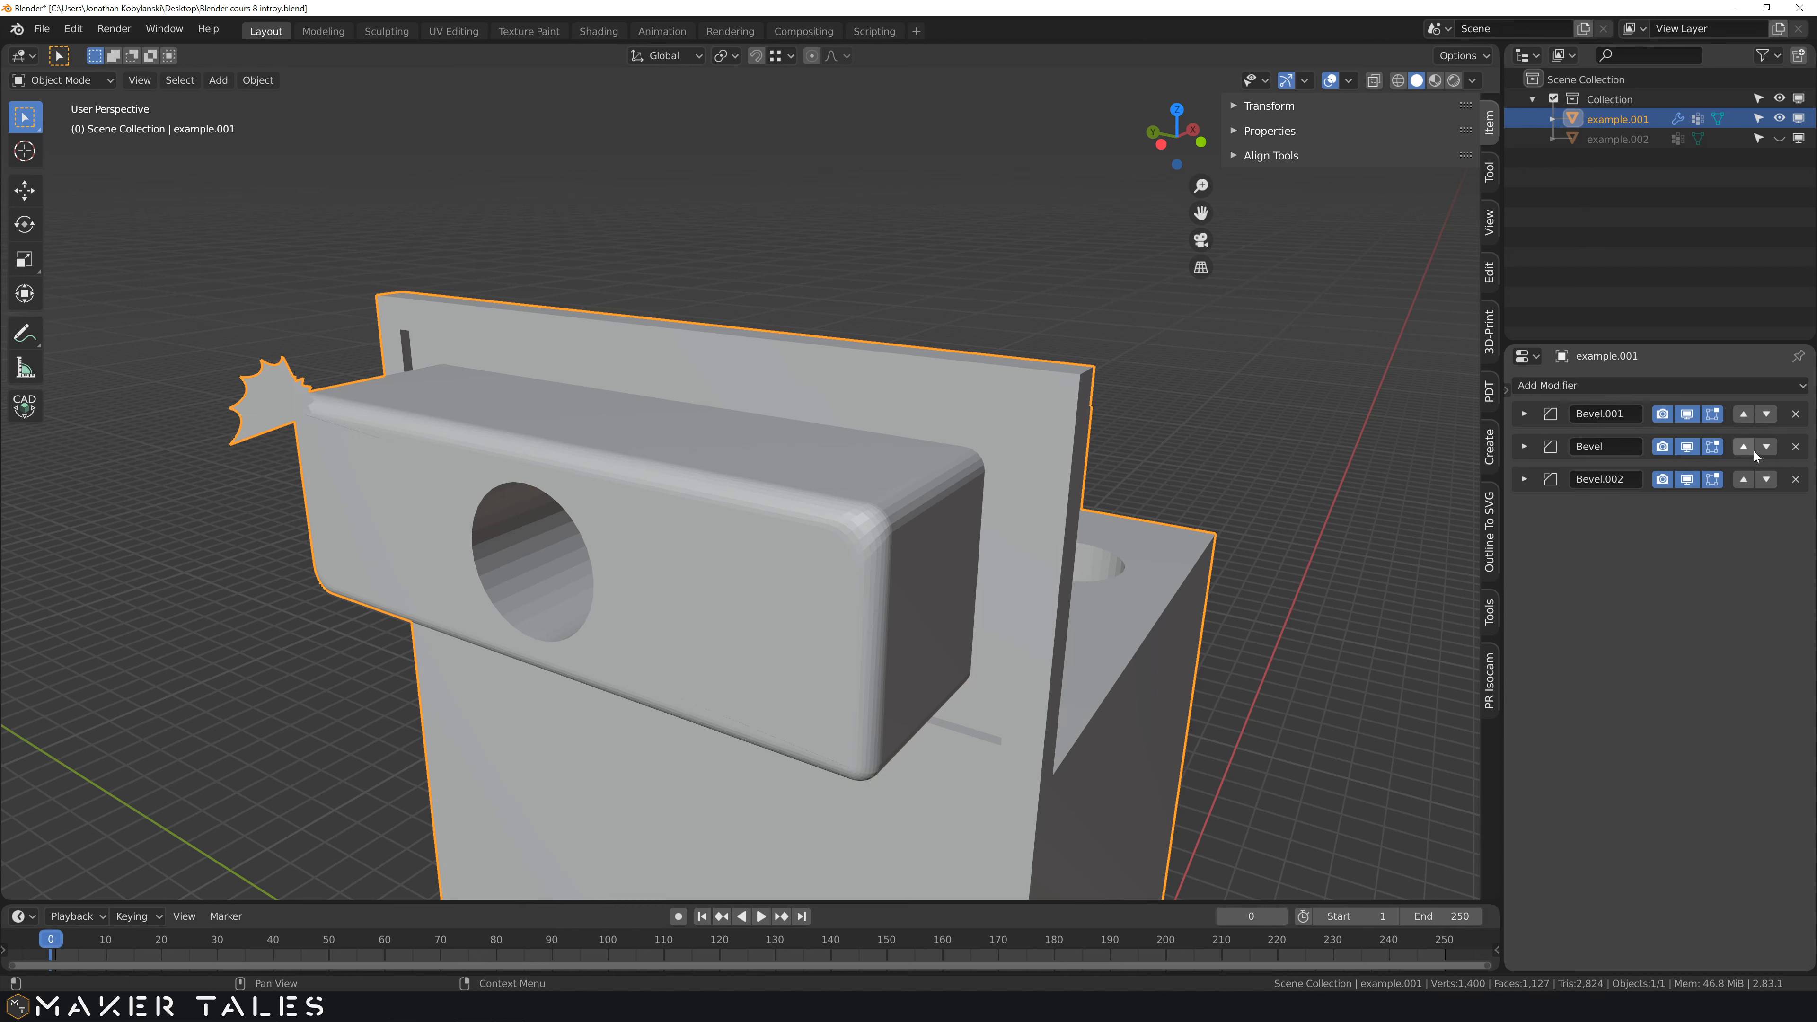
left_click(1766, 446)
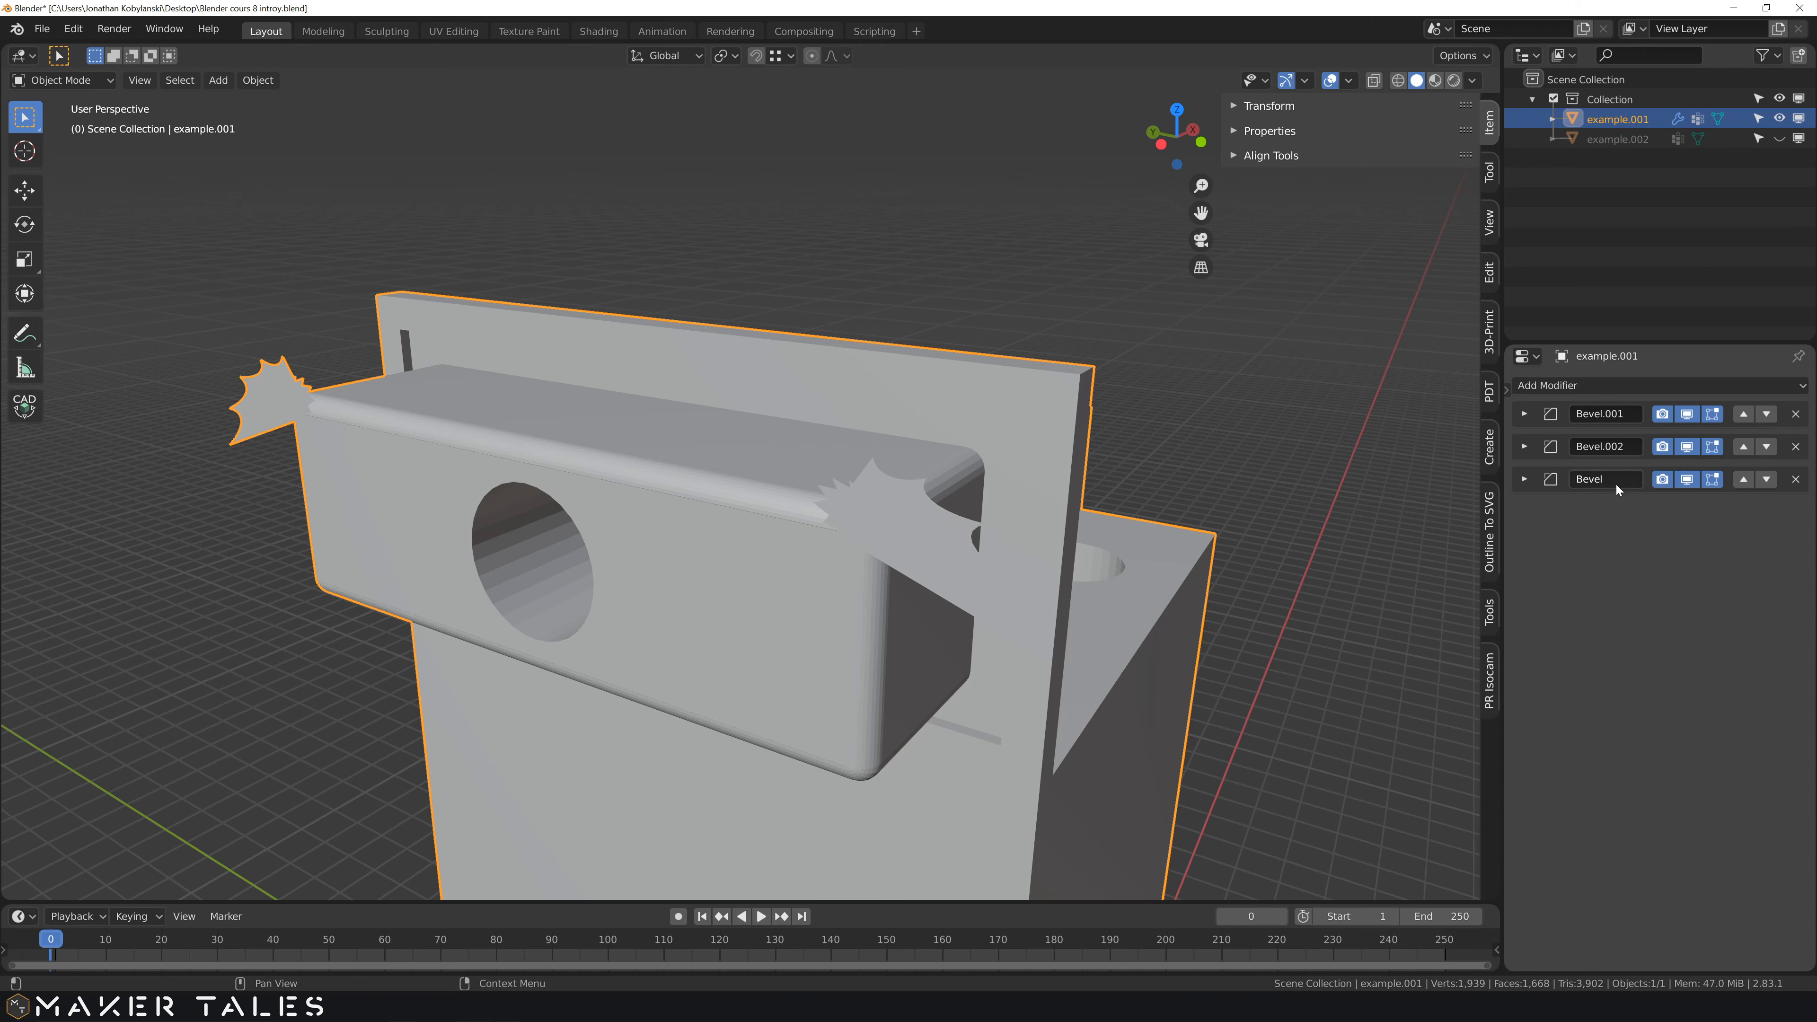
middle_click_drag(858, 544, 1176, 541)
- Examine the settings and vertex group of each of the three Bevel modifiers in turn
left_click(1522, 482)
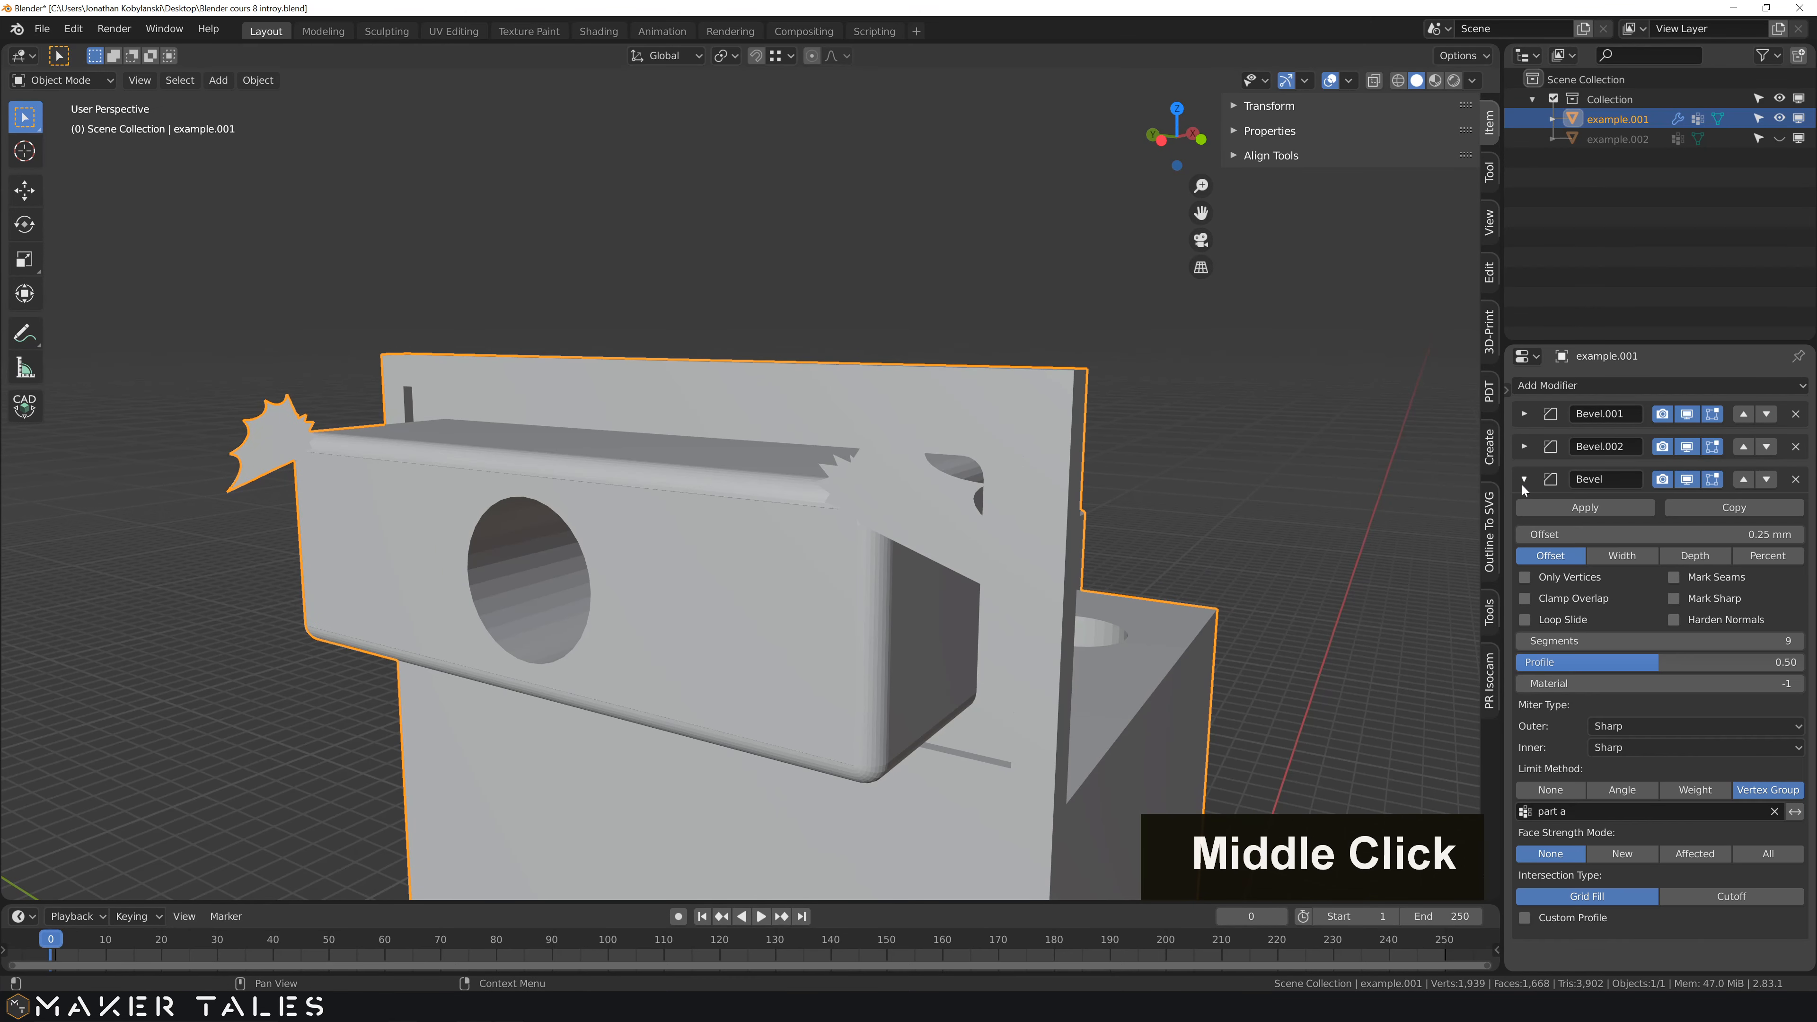
left_click(1521, 481)
left_click(1522, 447)
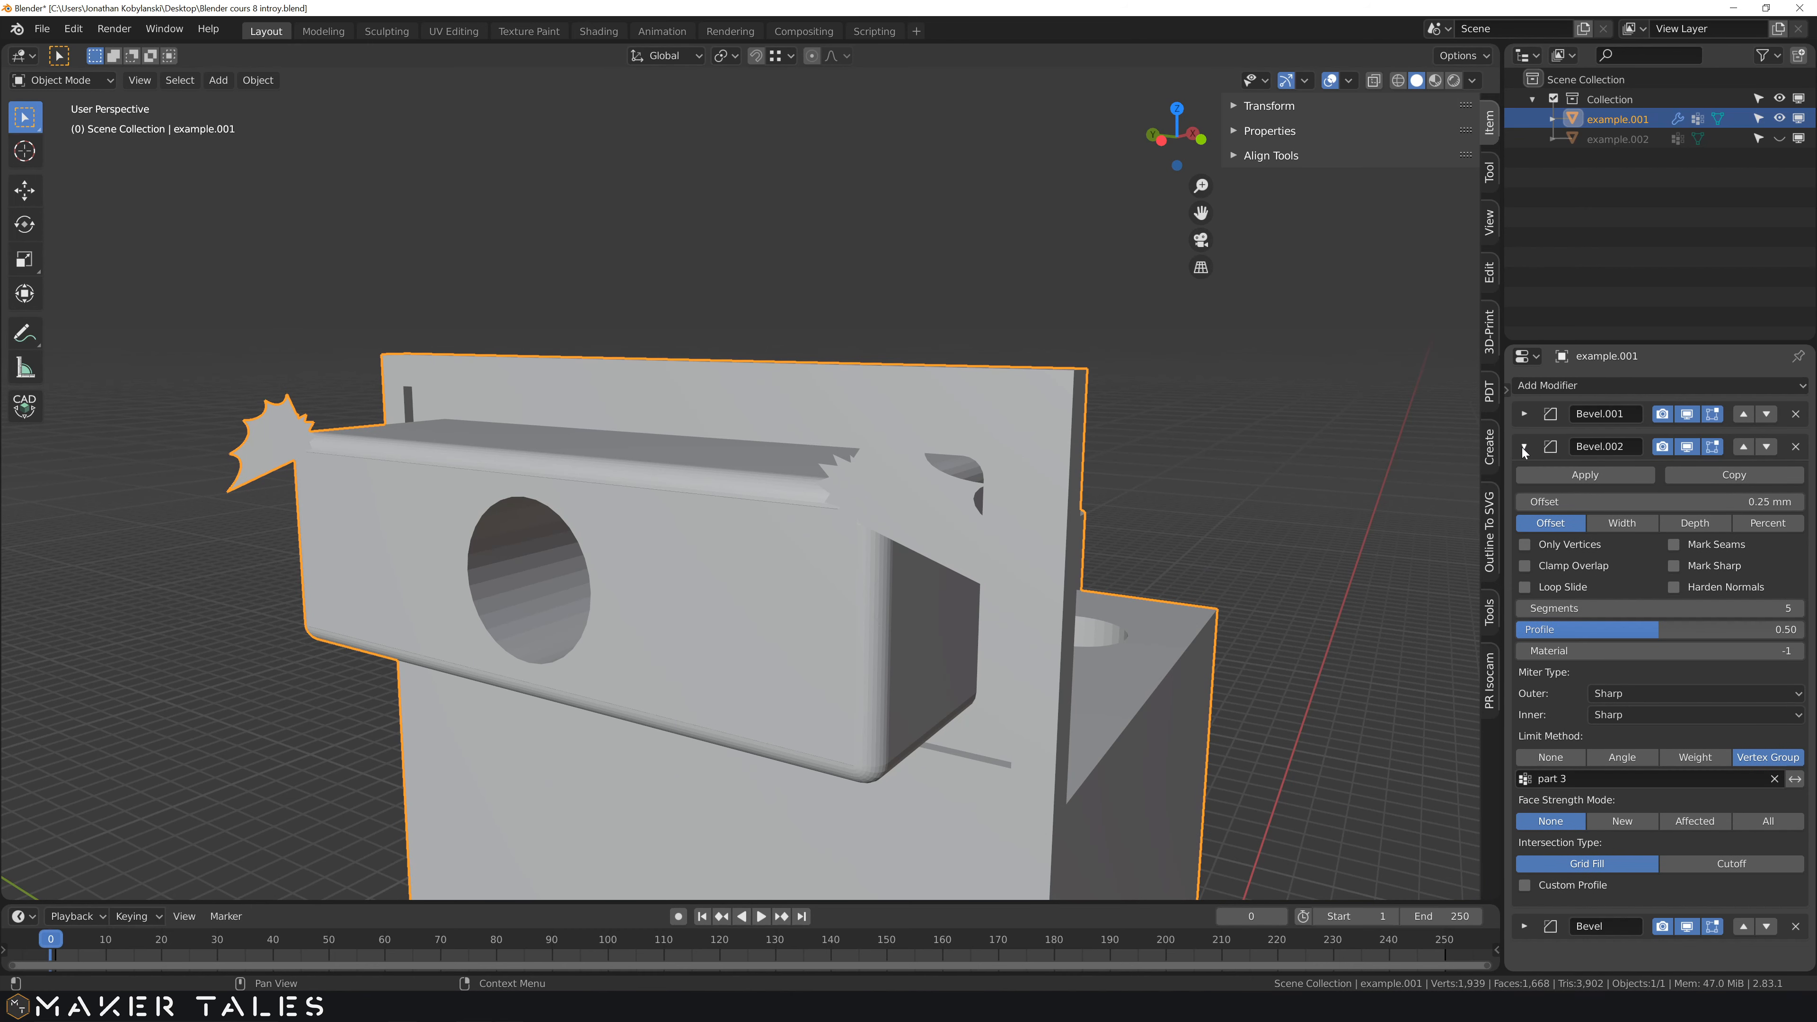
left_click(1521, 447)
left_click(1523, 415)
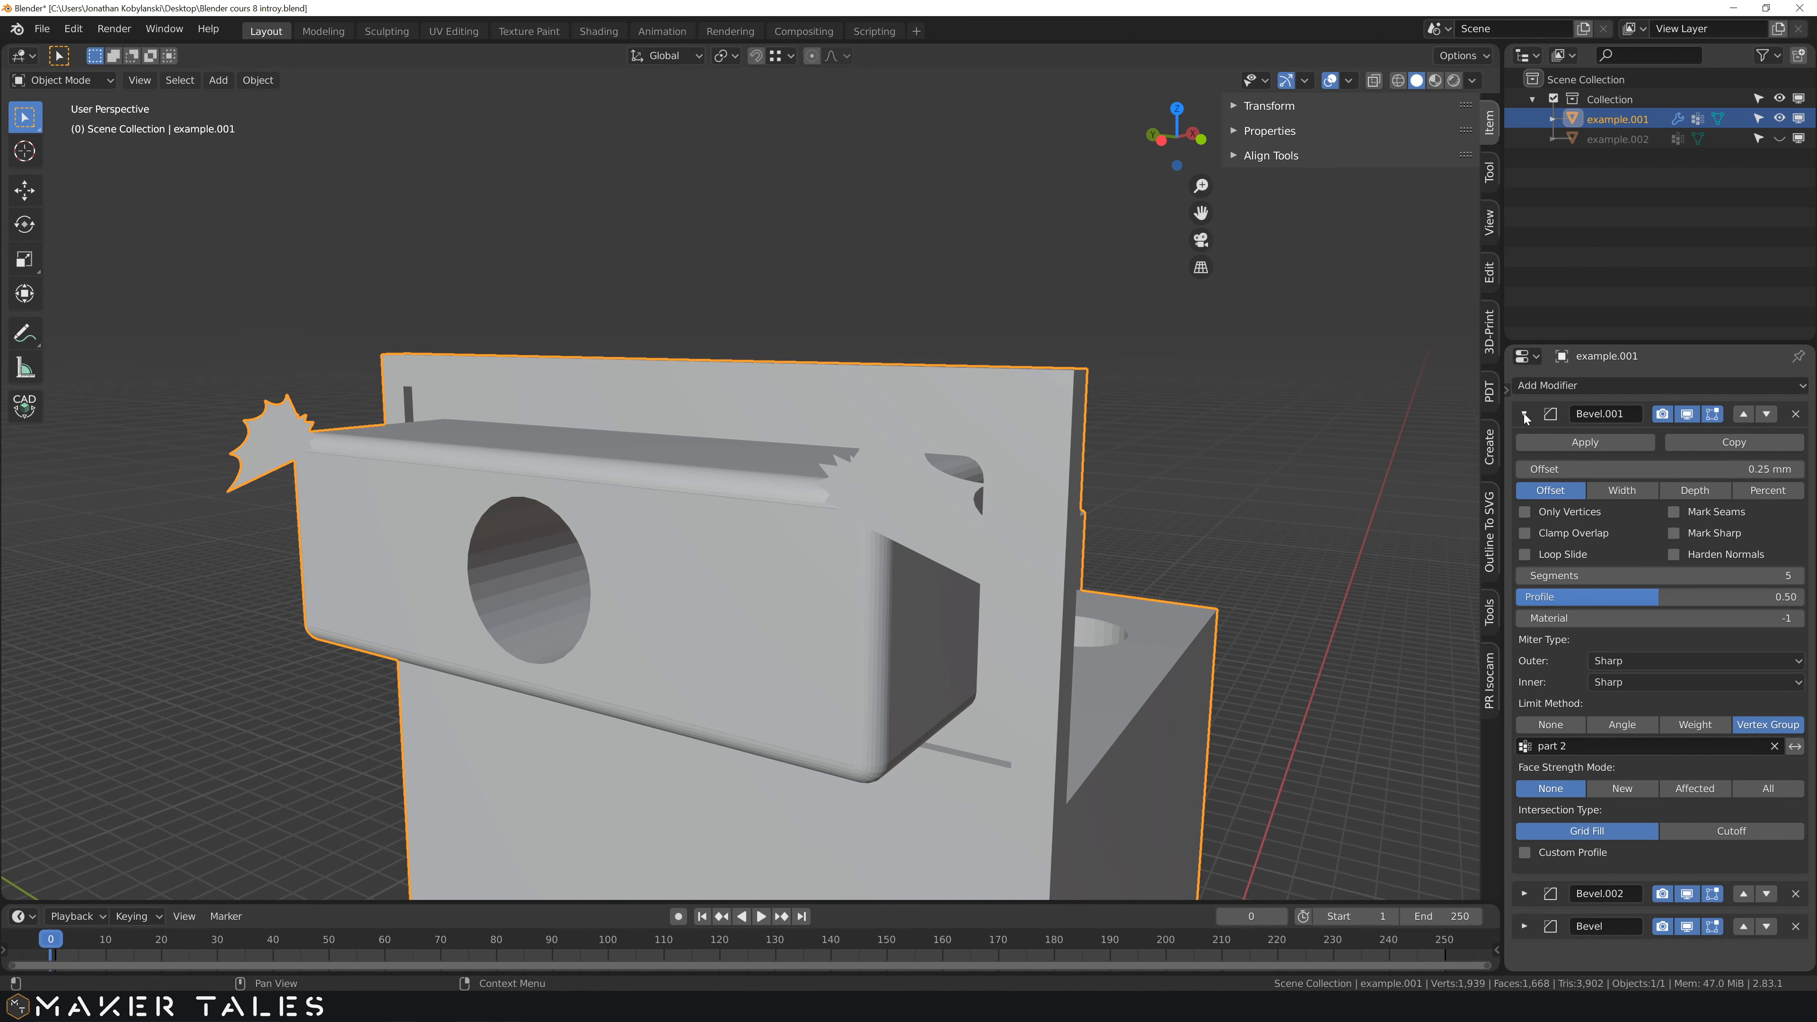
left_click(1523, 415)
- Restore the original stack order by moving the Bevel modifier back above Bevel.001 and Bevel.002
left_click(1743, 479)
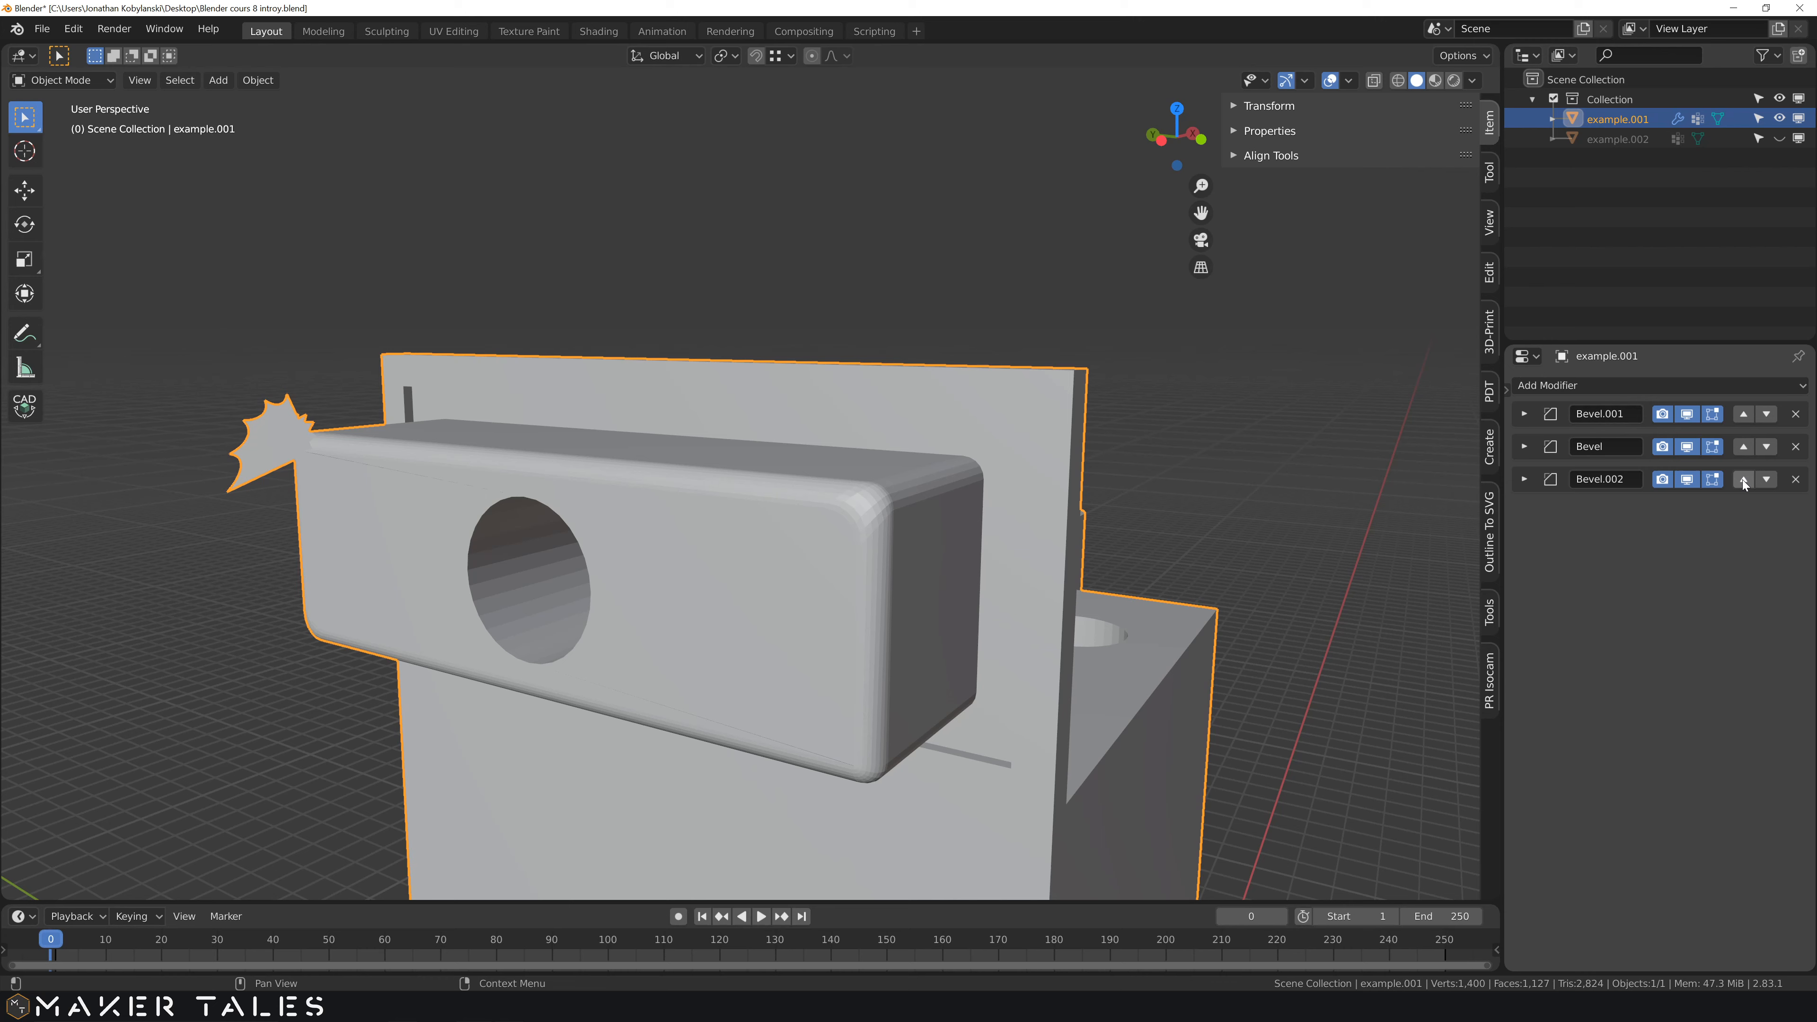
left_click(1743, 446)
middle_click_drag(665, 501, 664, 556)
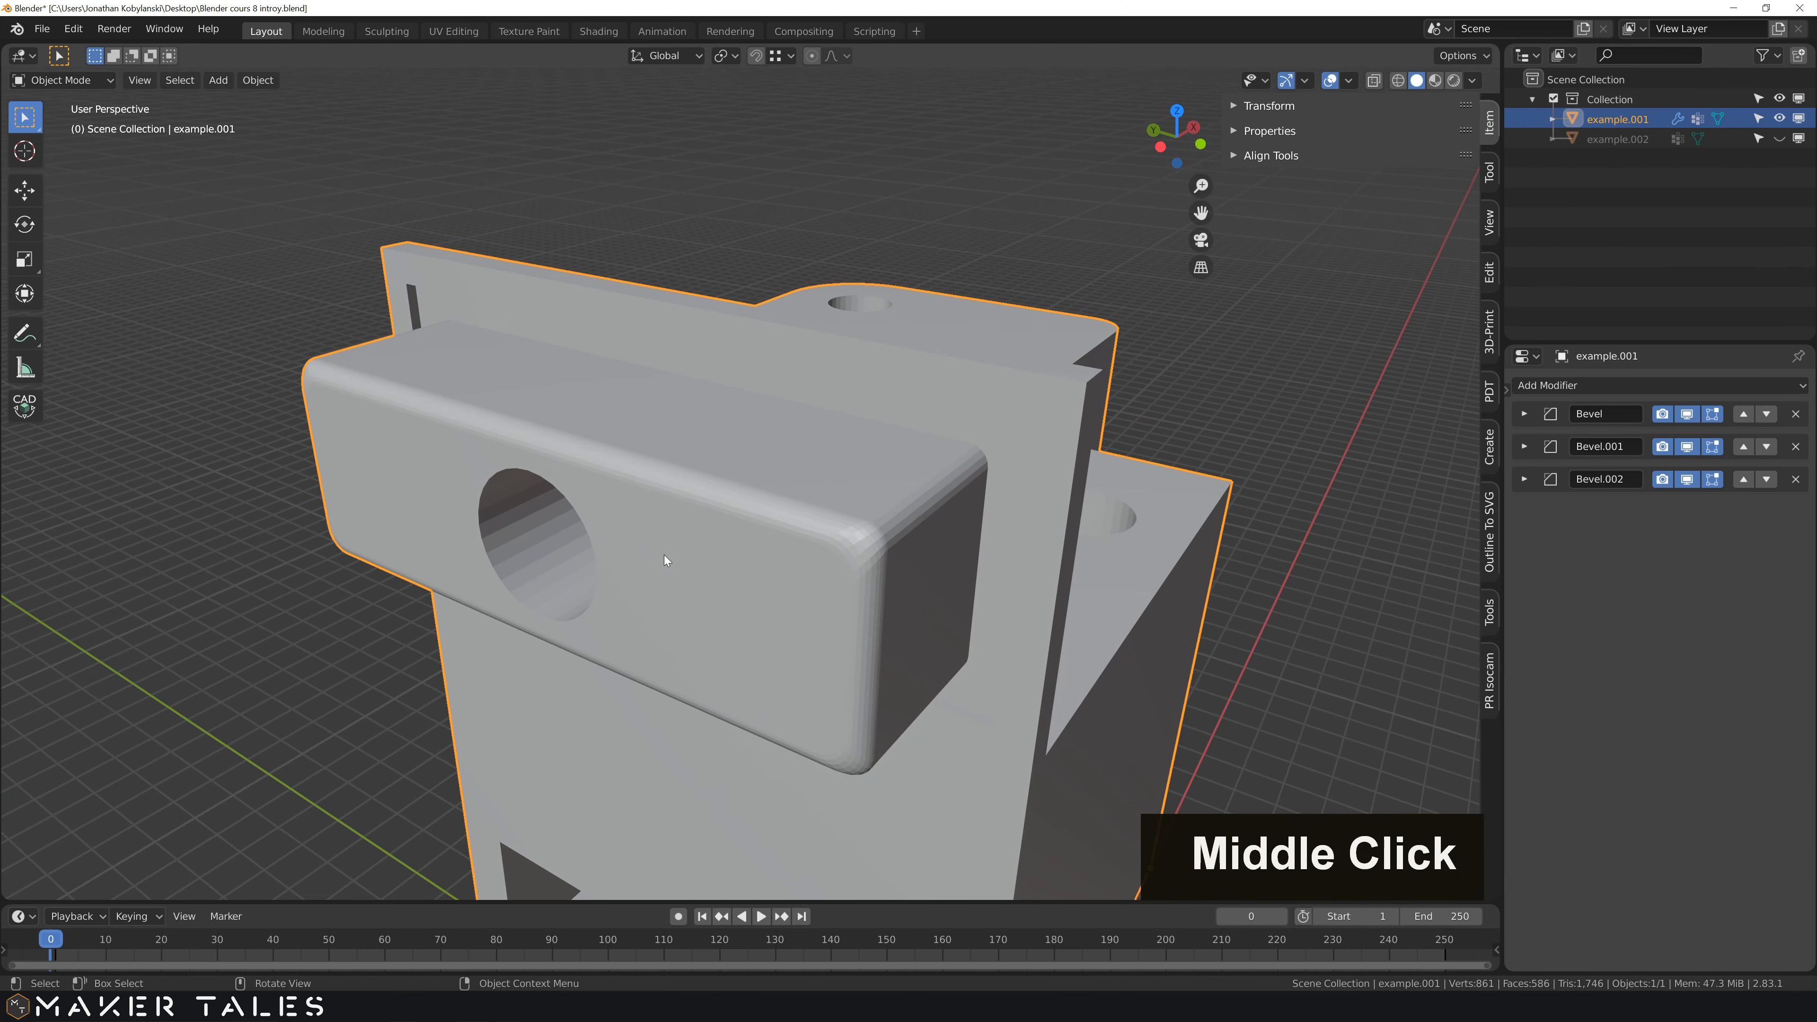
- Remove all three Bevel modifiers from example.001
left_click(1795, 413)
left_click(1795, 414)
left_click(1795, 414)
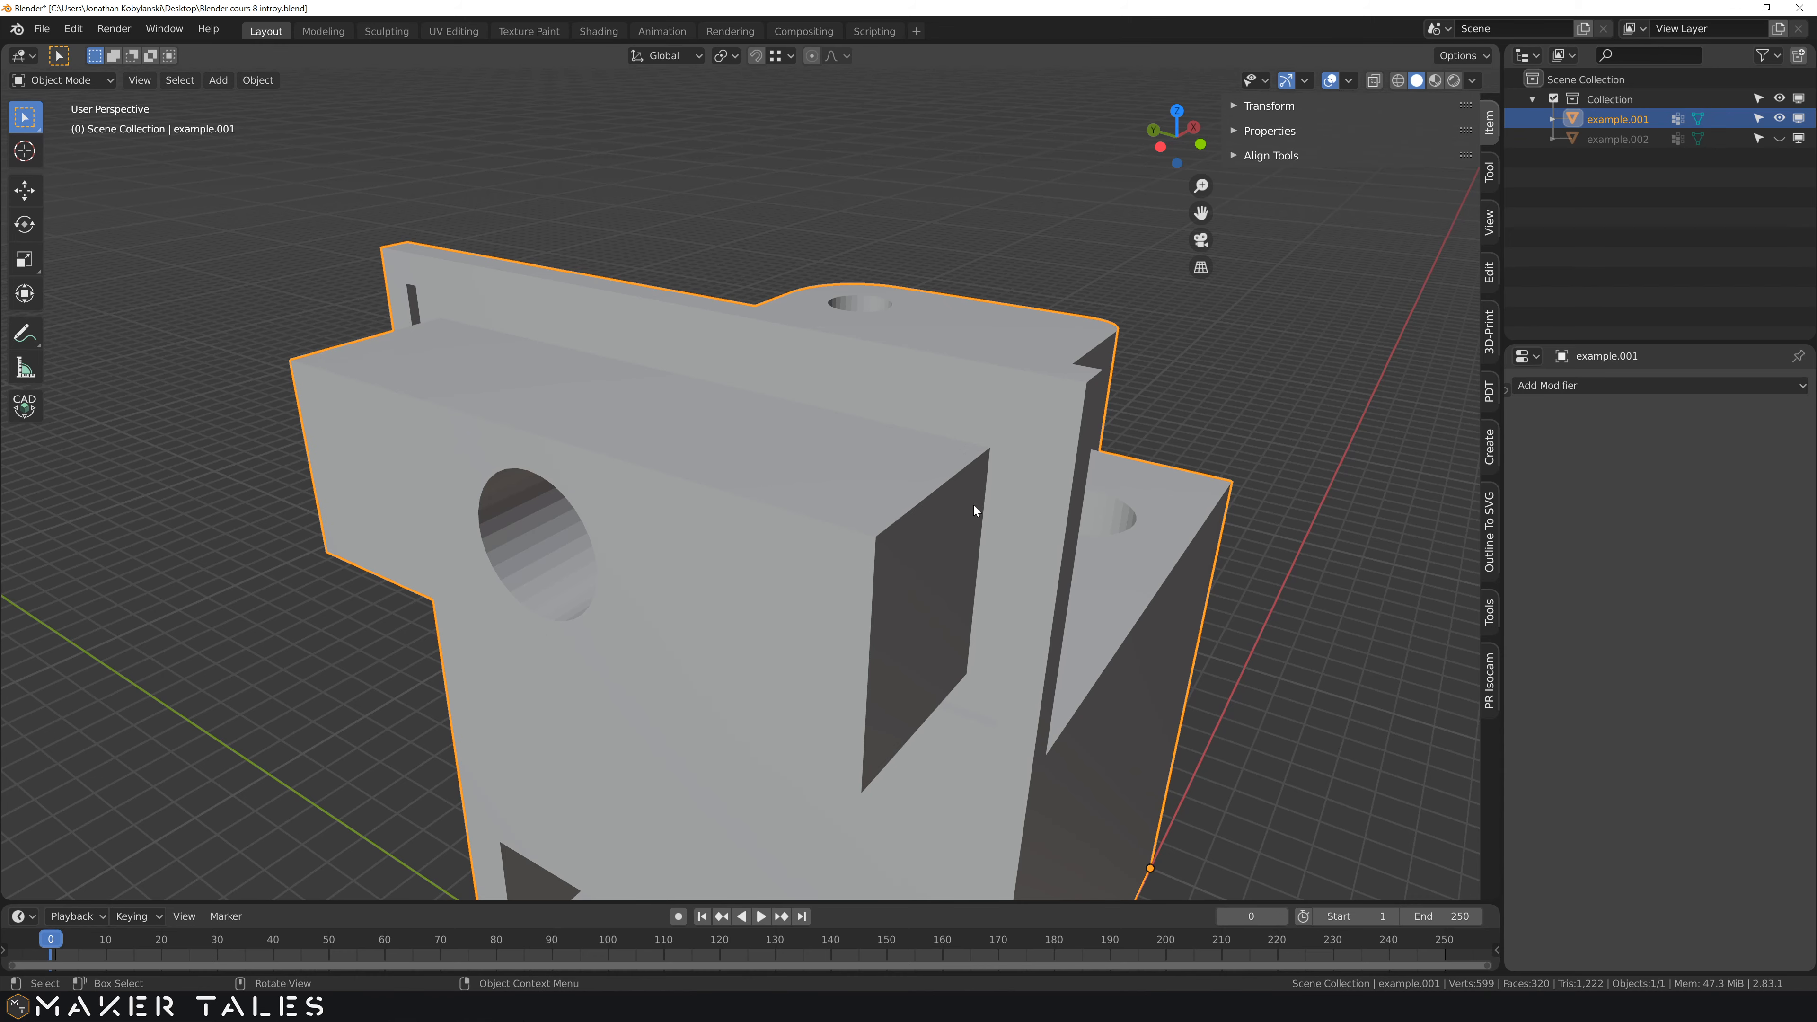
- Duplicate example.001, place the copy about 40.6 mm along the X axis and hide it
scroll(921, 563, "down", 3)
middle_click_drag(921, 565, 917, 638)
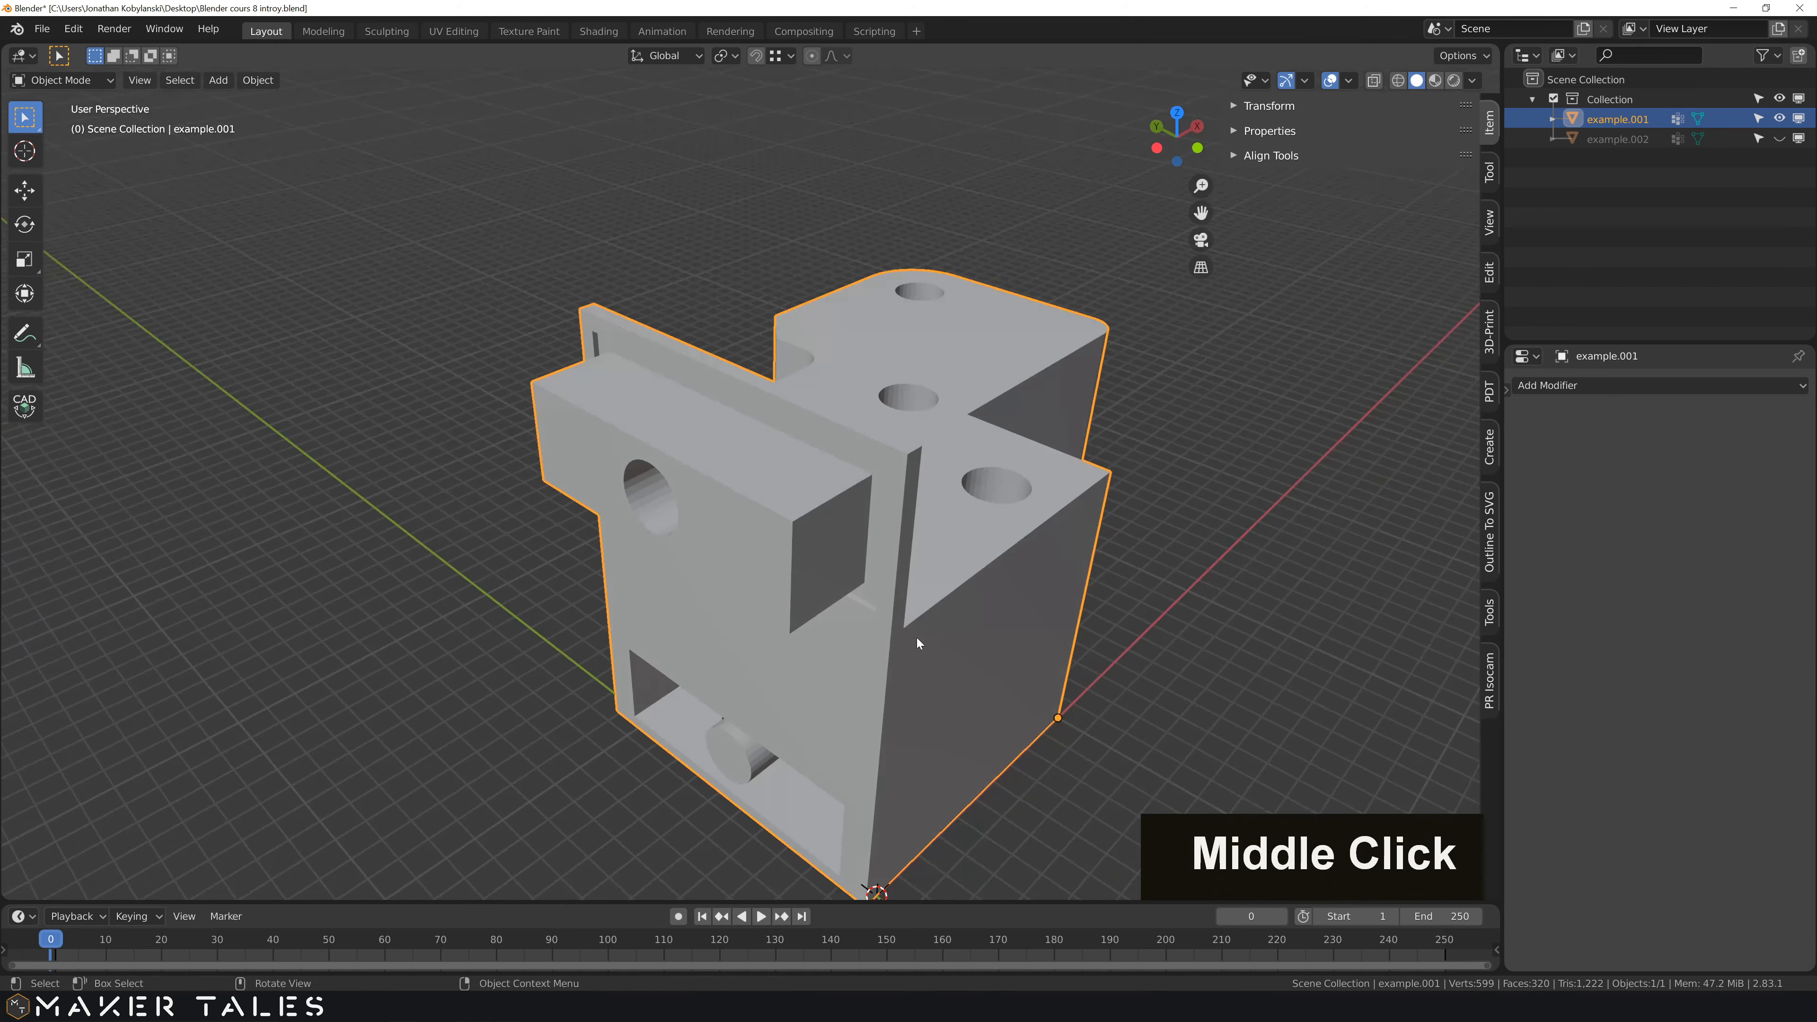
scroll(997, 652, "down", 3)
left_click(1038, 647)
left_click(862, 533)
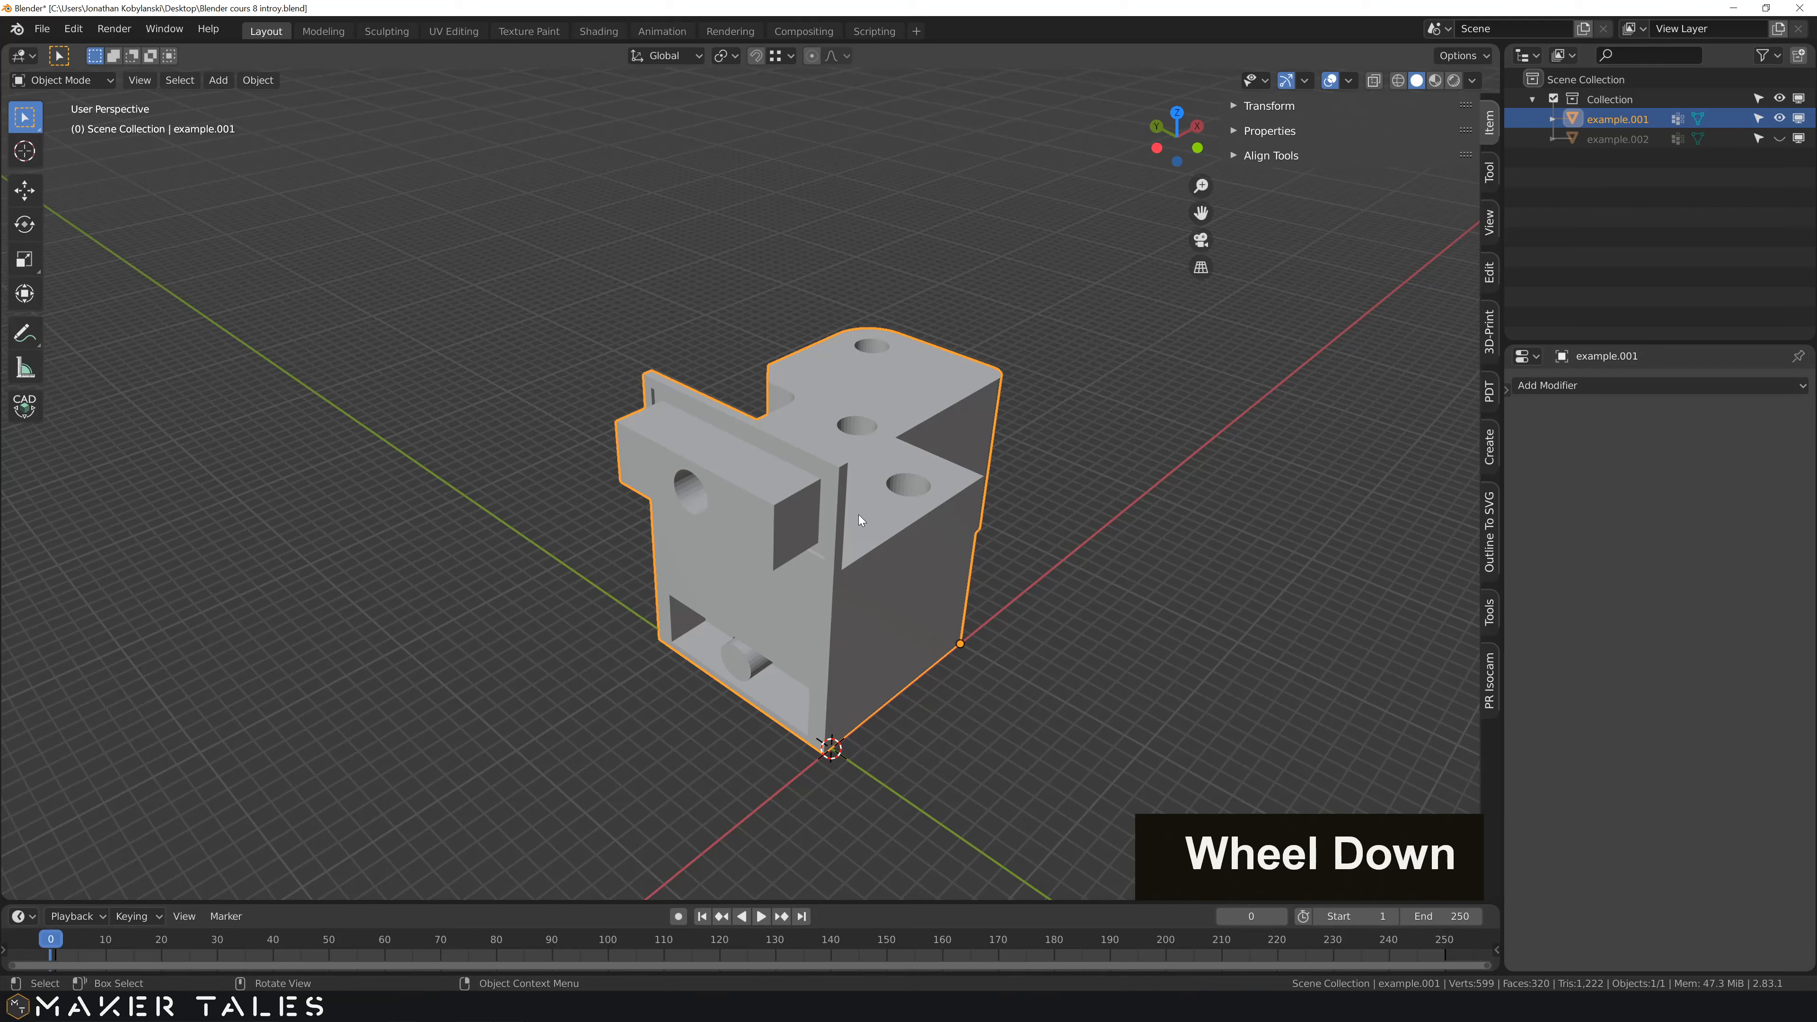
key("shift+d")
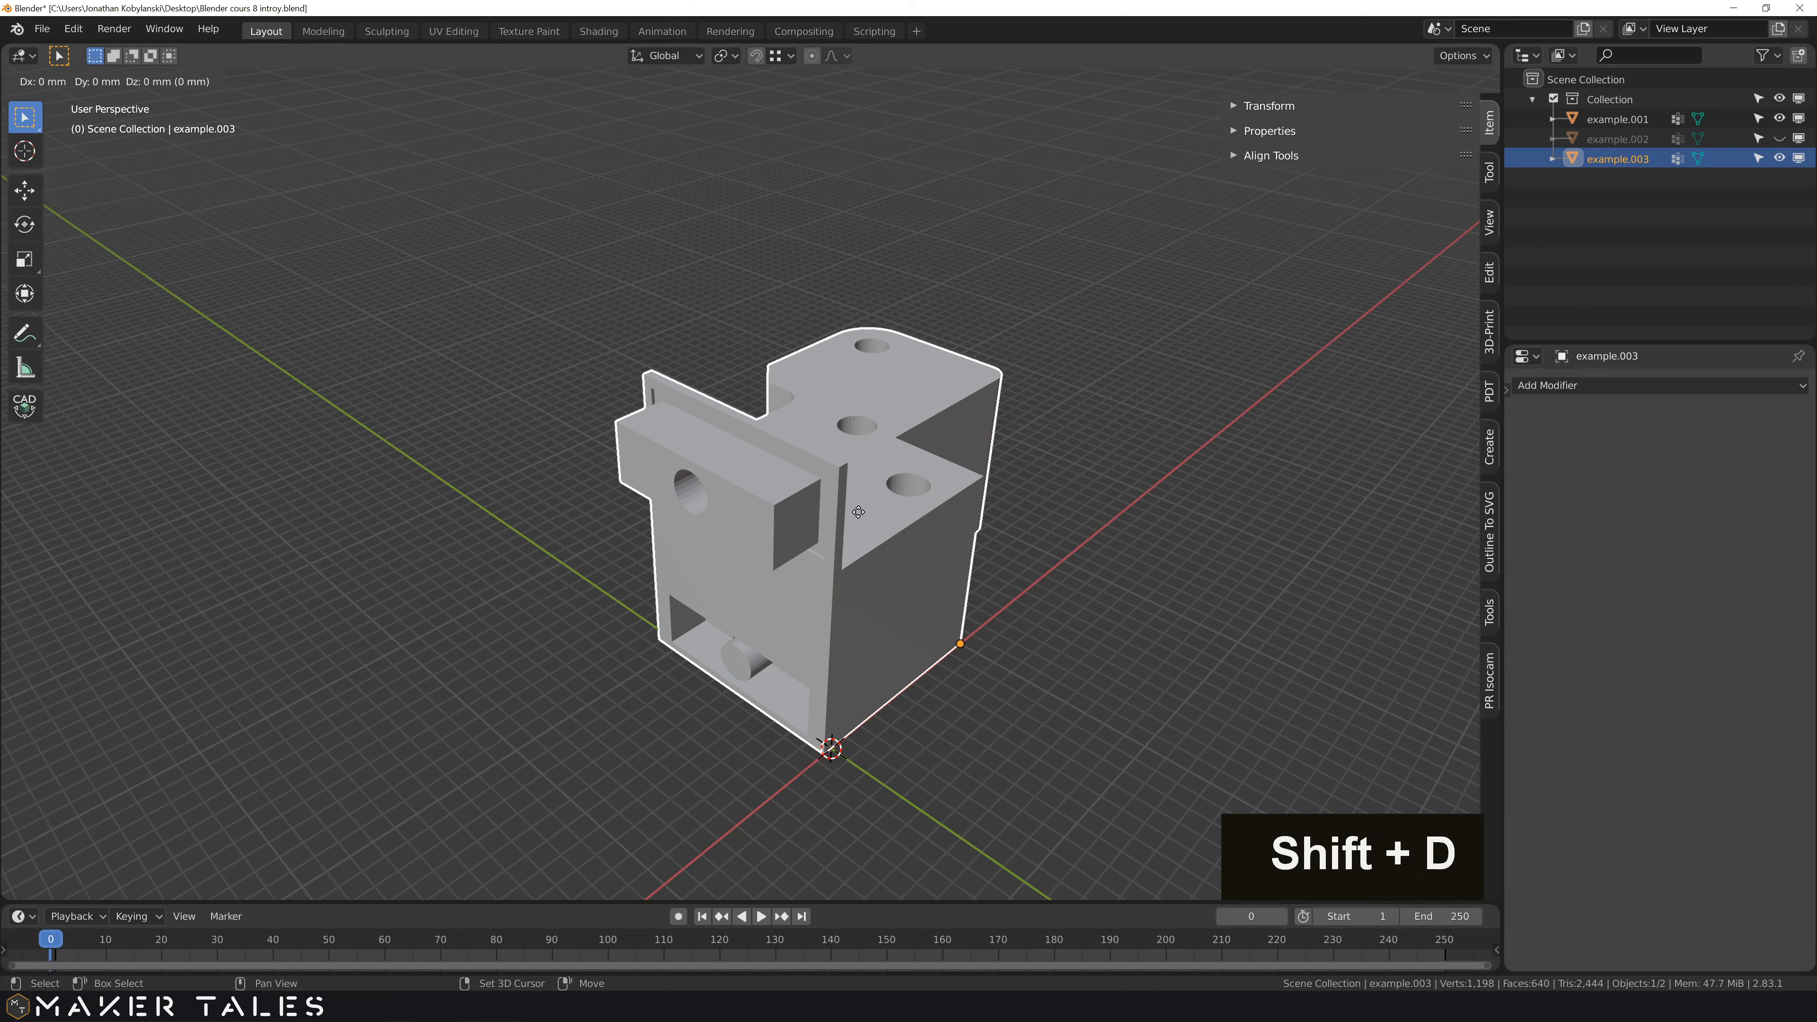
key("x")
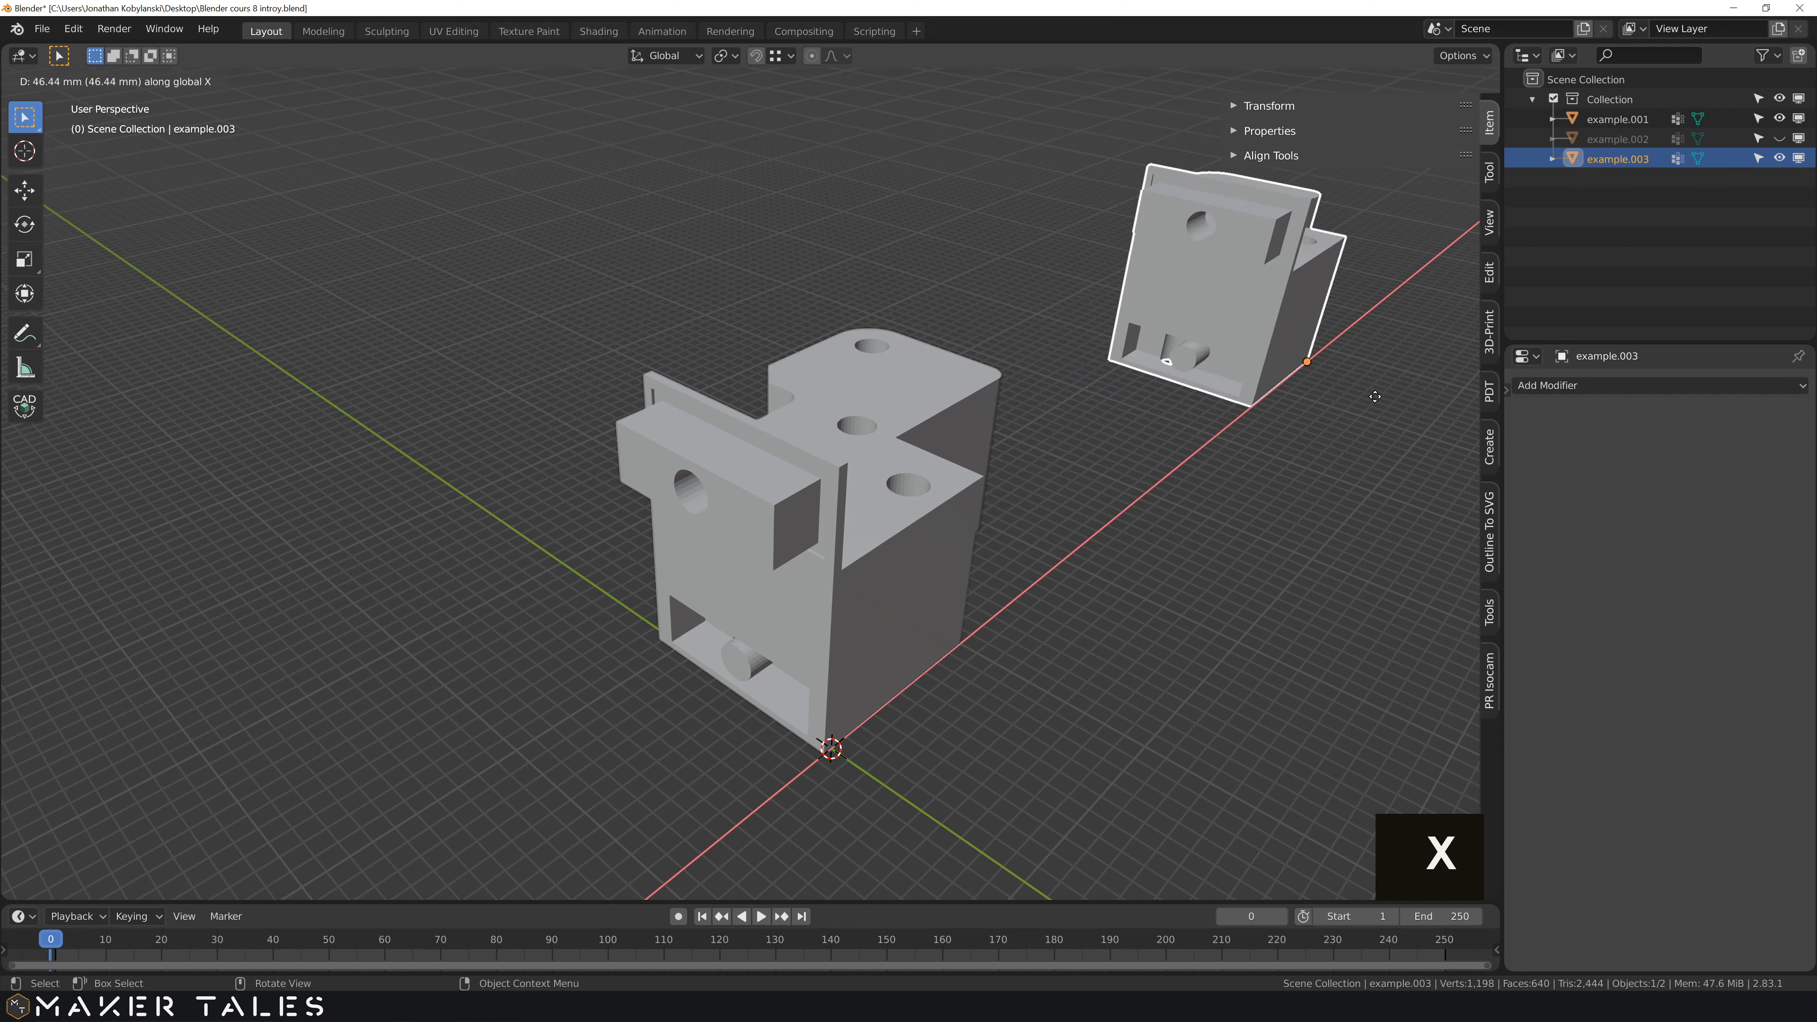
left_click(1208, 307)
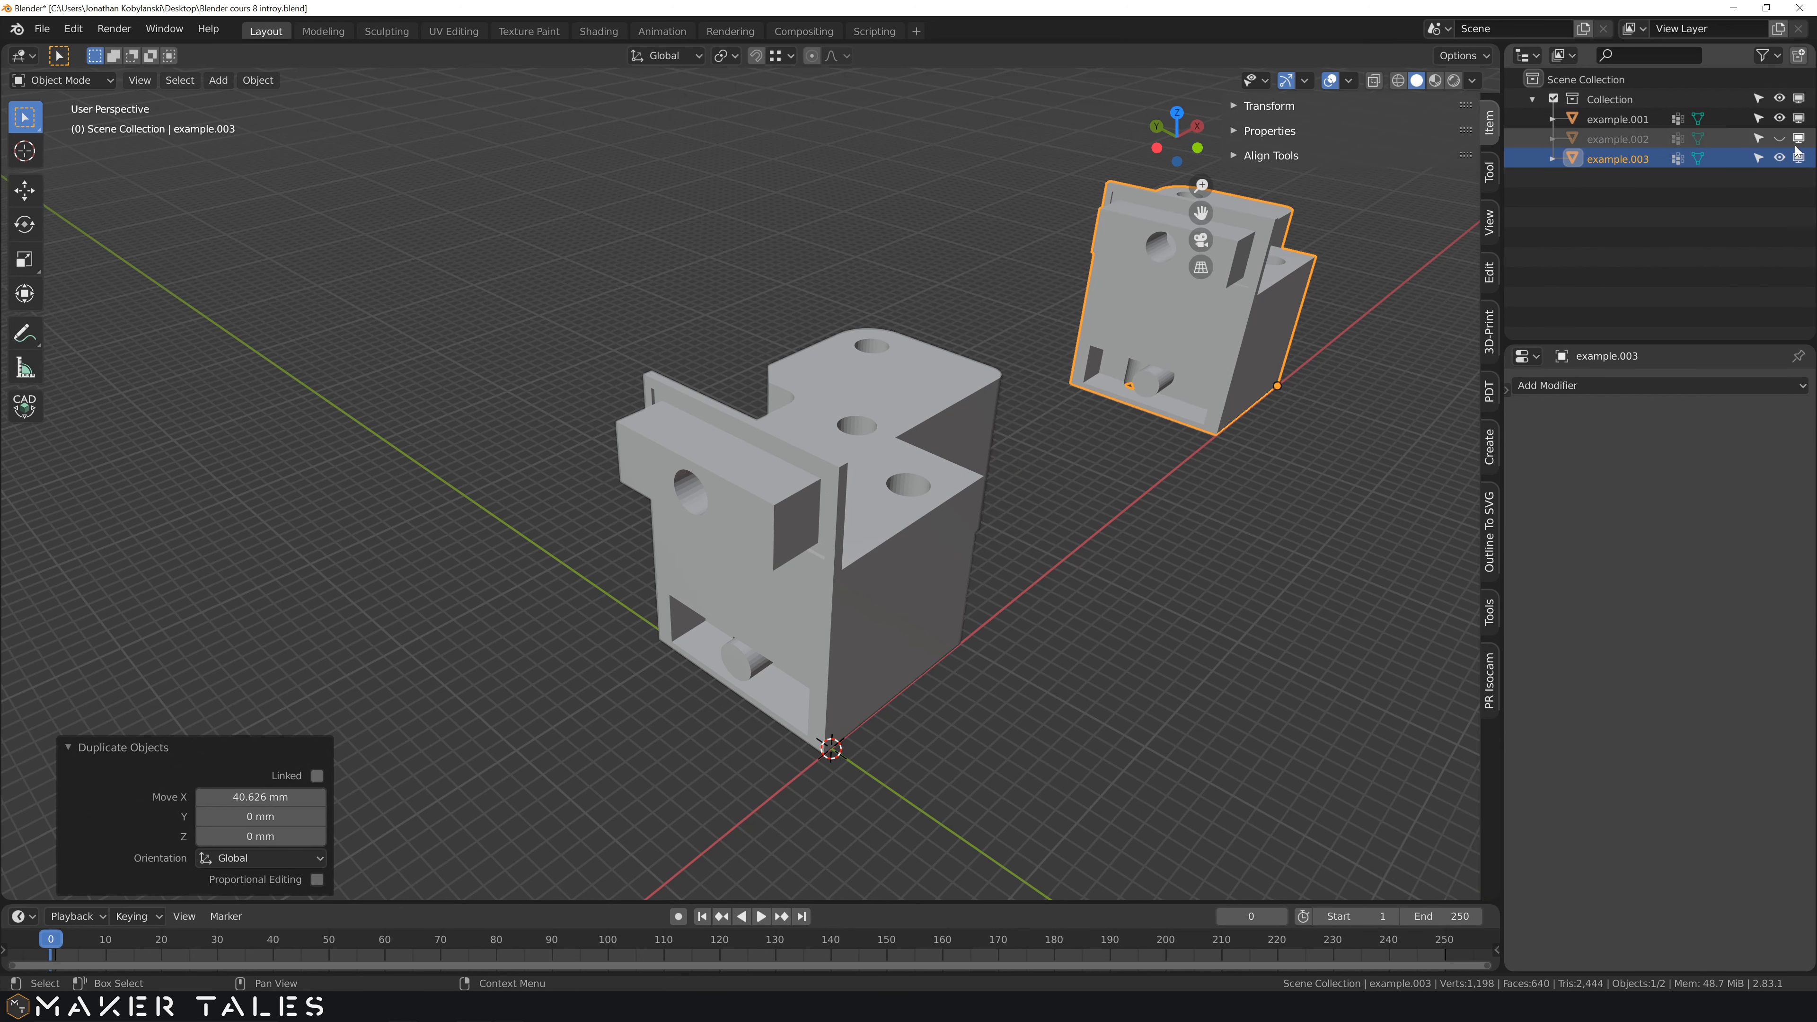
key("h")
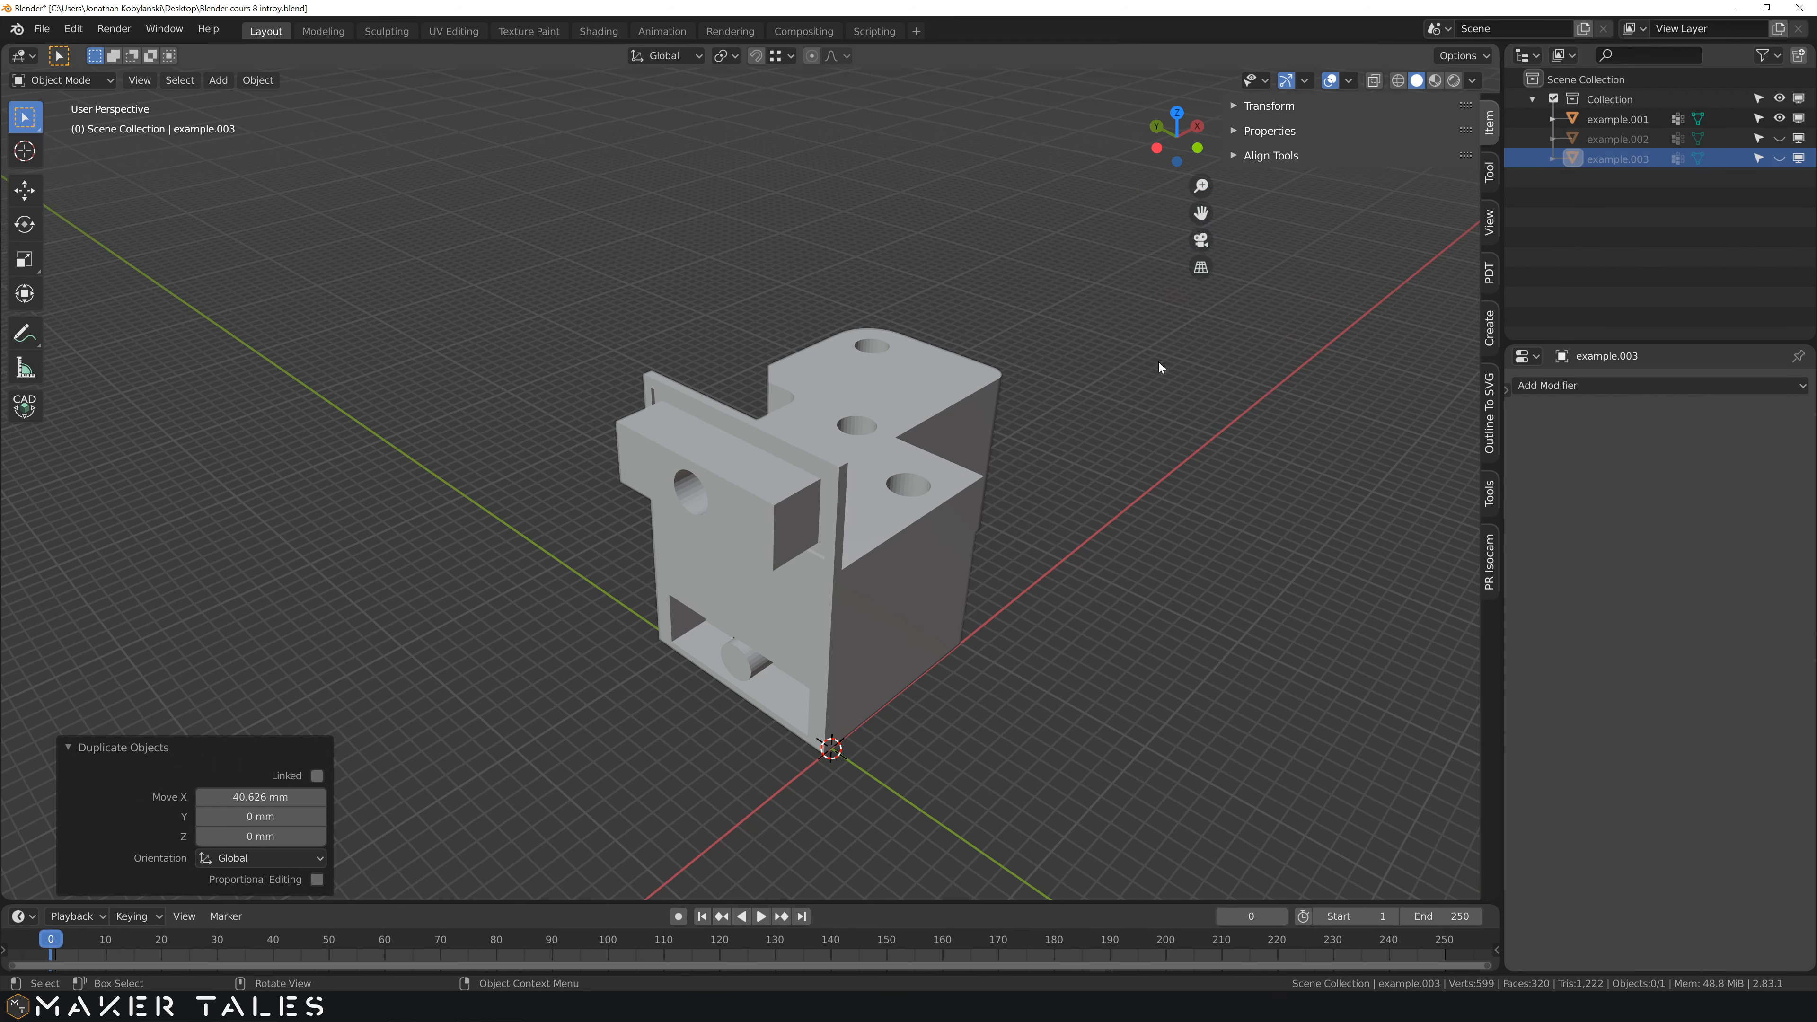
- Open example.001 for editing in Edit Mode, framing the projecting front arm
left_click(798, 547)
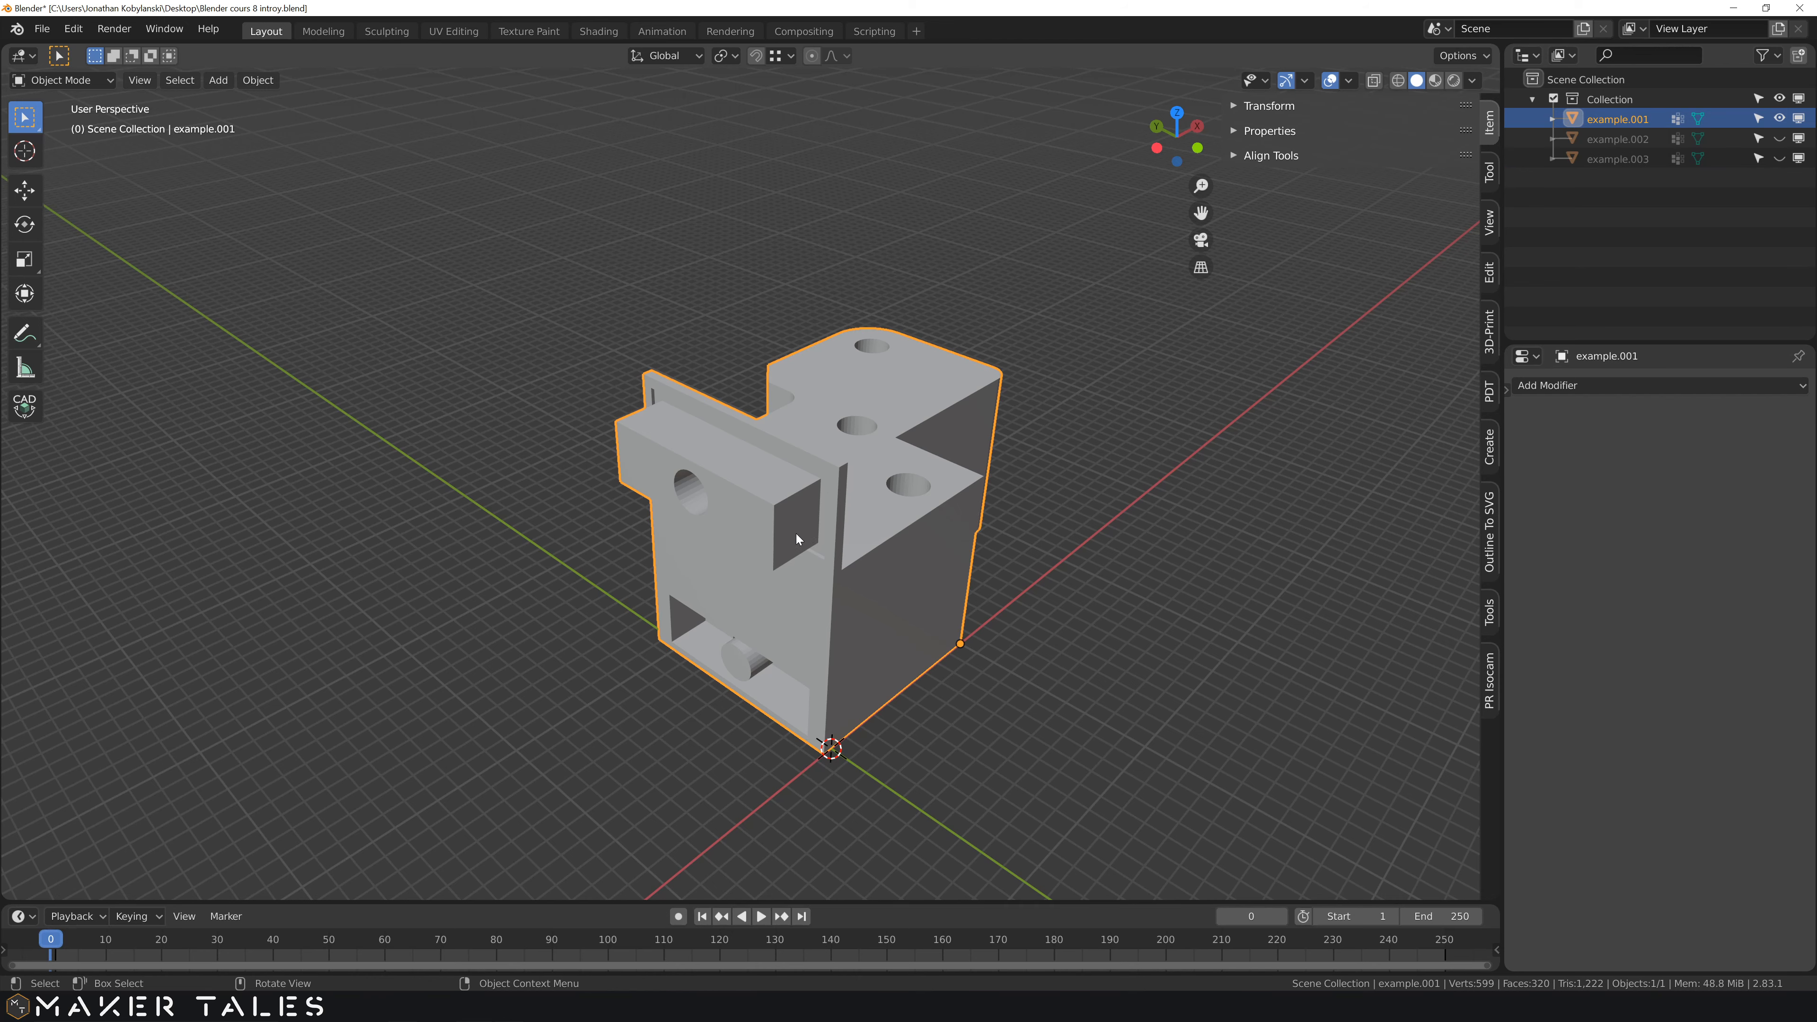
scroll(793, 530, "up", 5)
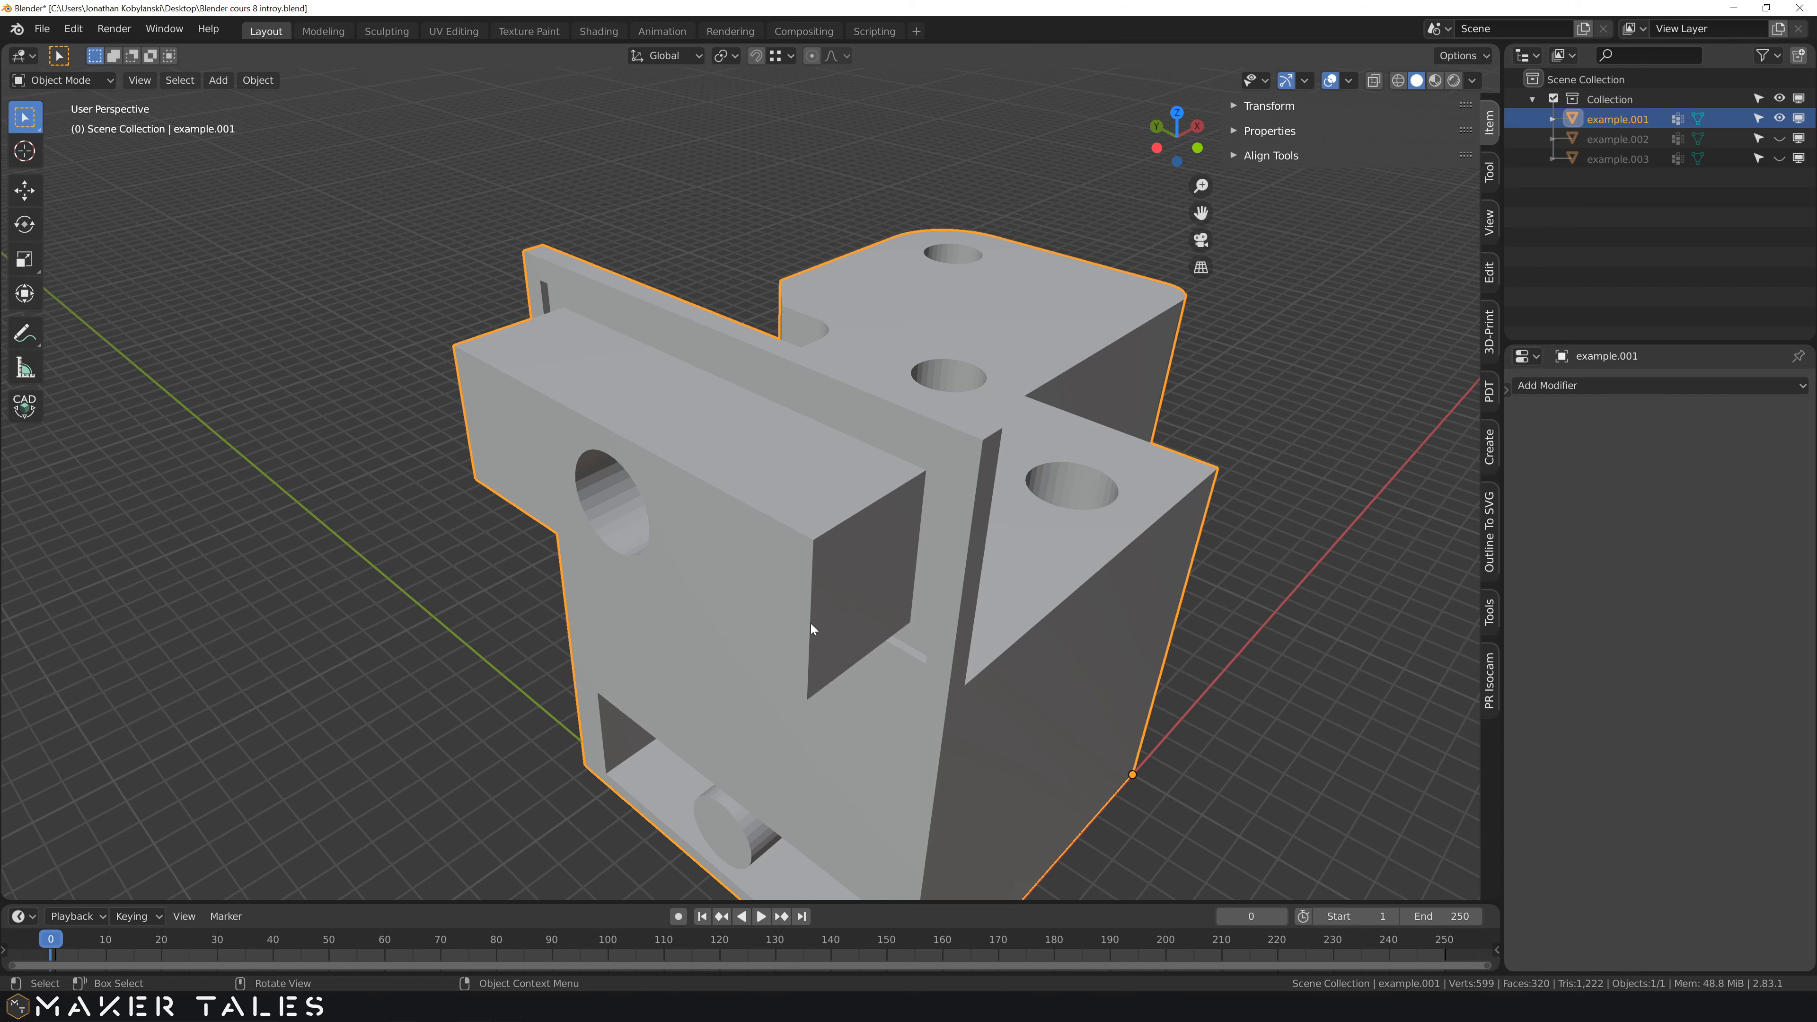
middle_click_drag(864, 691, 794, 571, "shift")
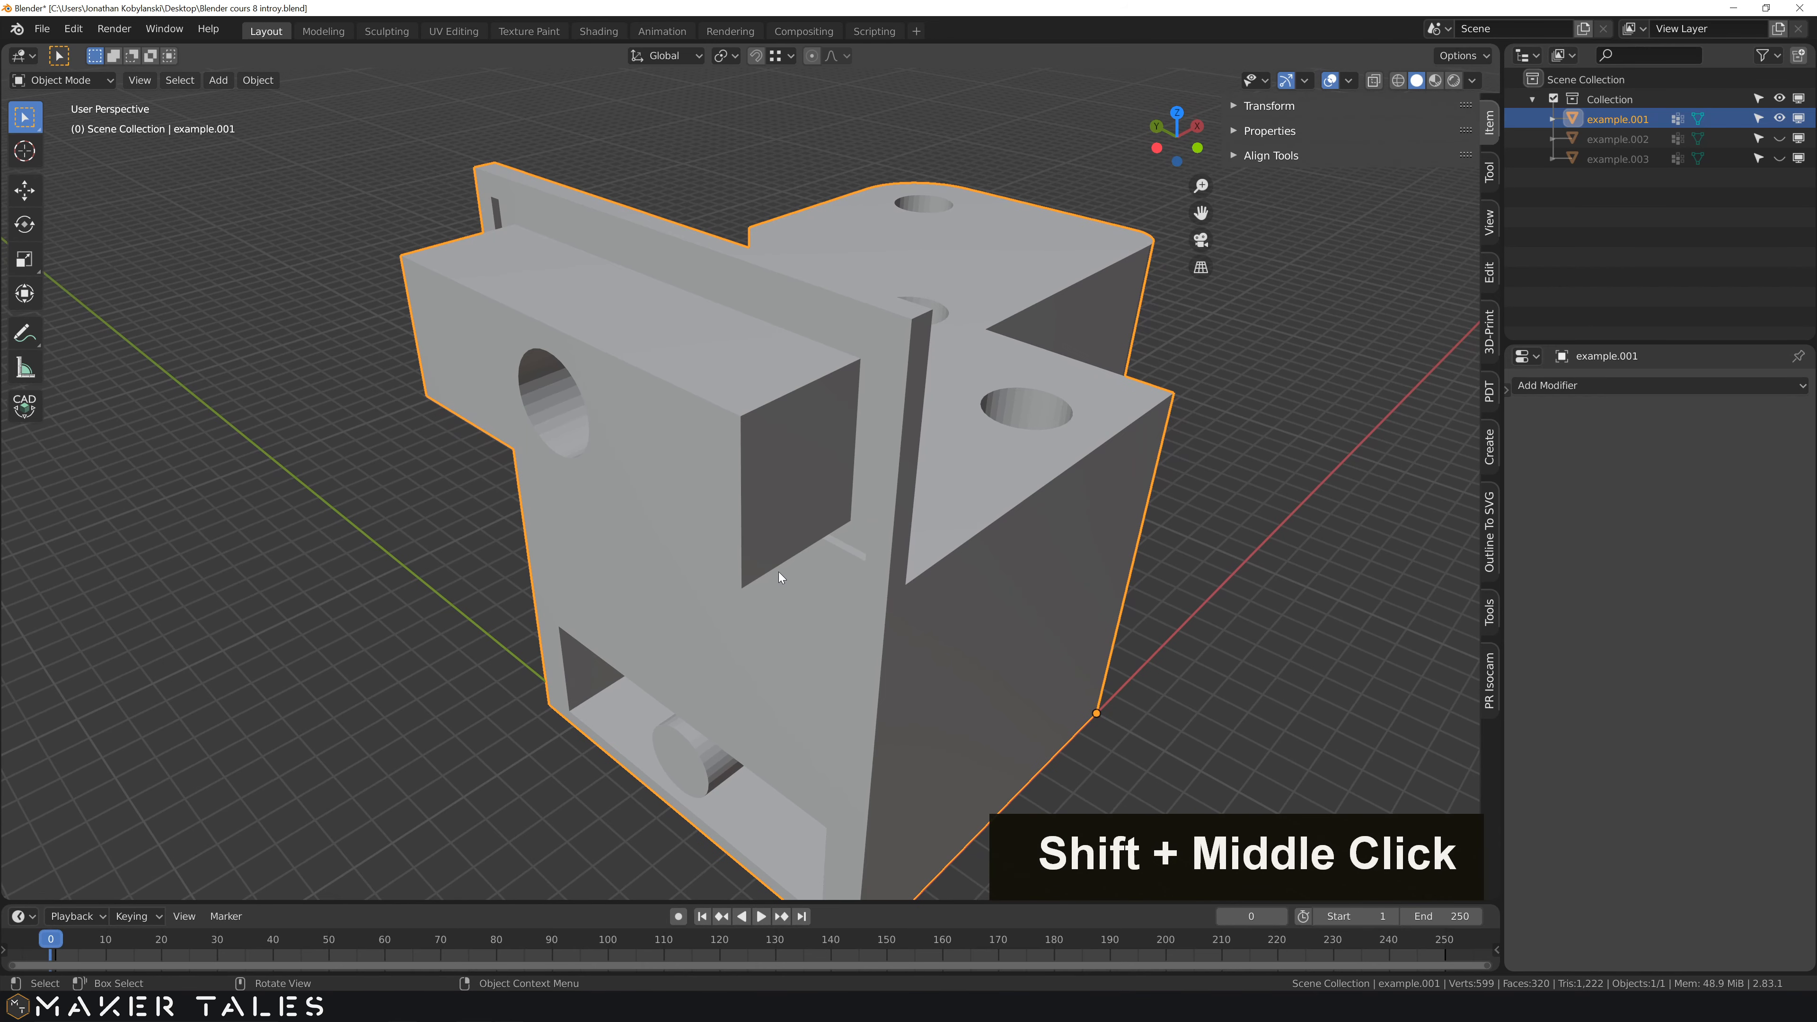
key("Tab")
- Try a 10-segment bevel of about 0.927 mm on the front arm's vertical corner edge and undo it
left_click(744, 512)
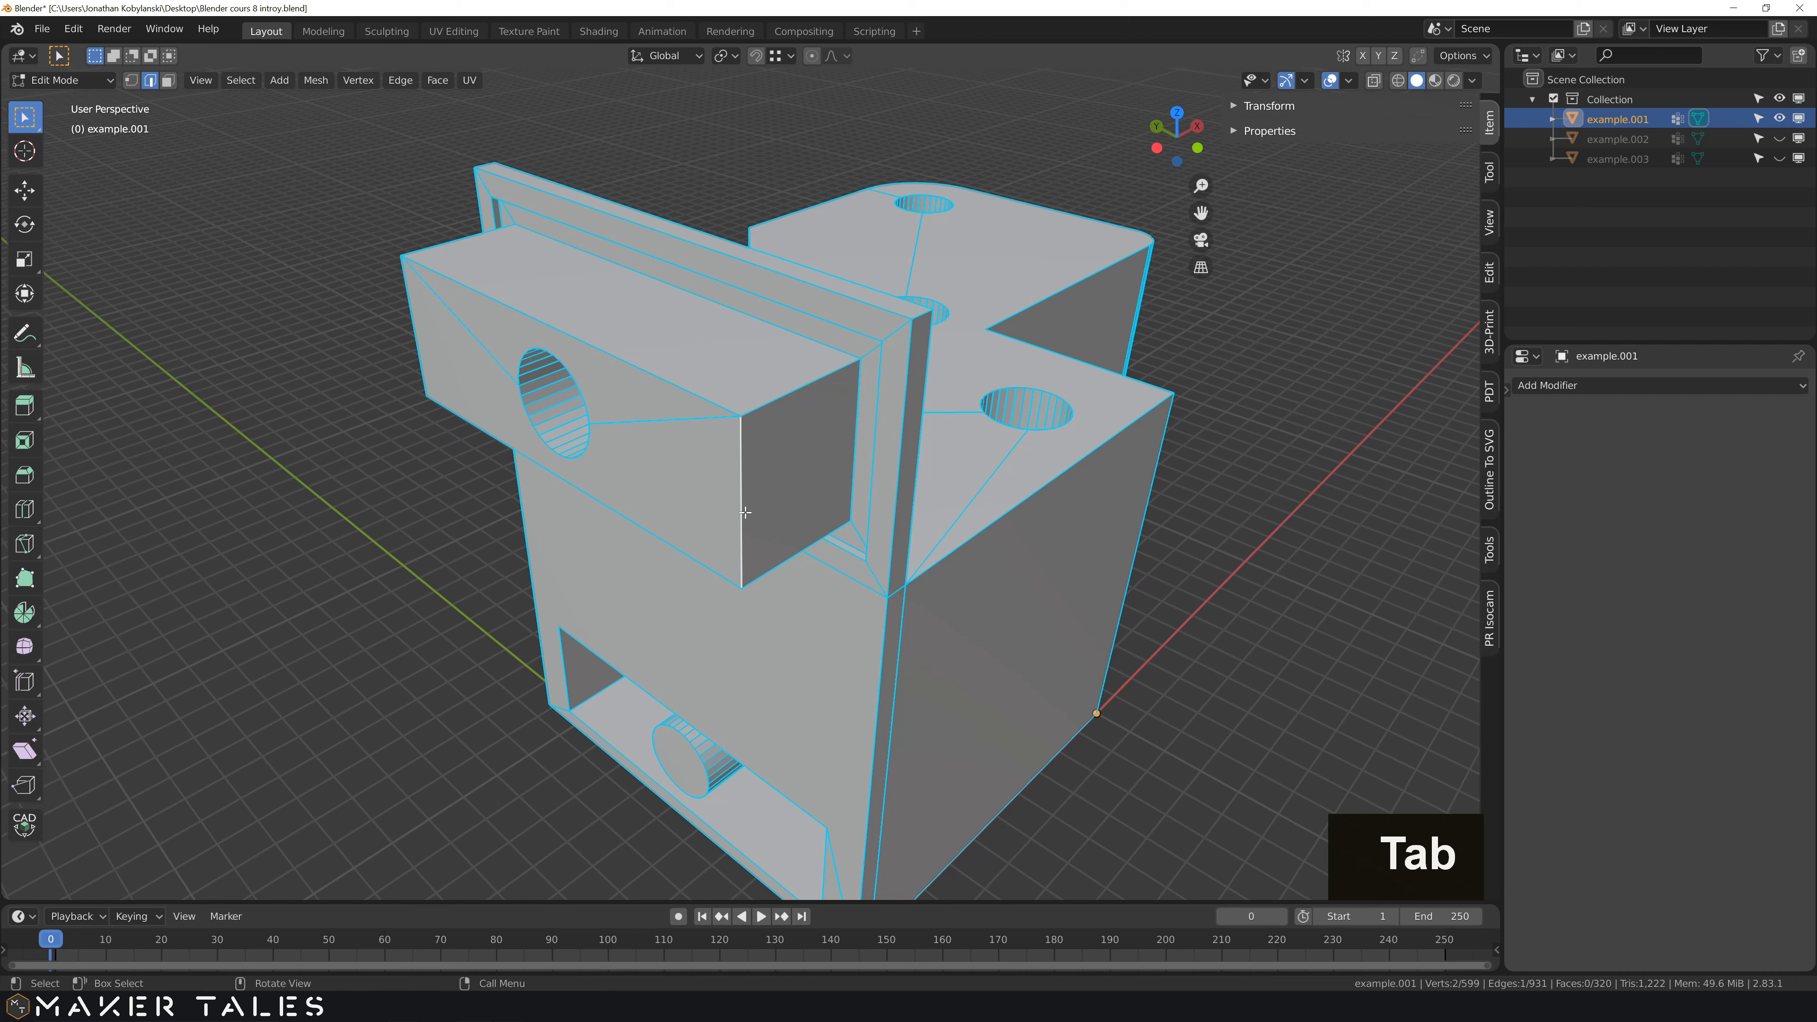
key("ctrl")
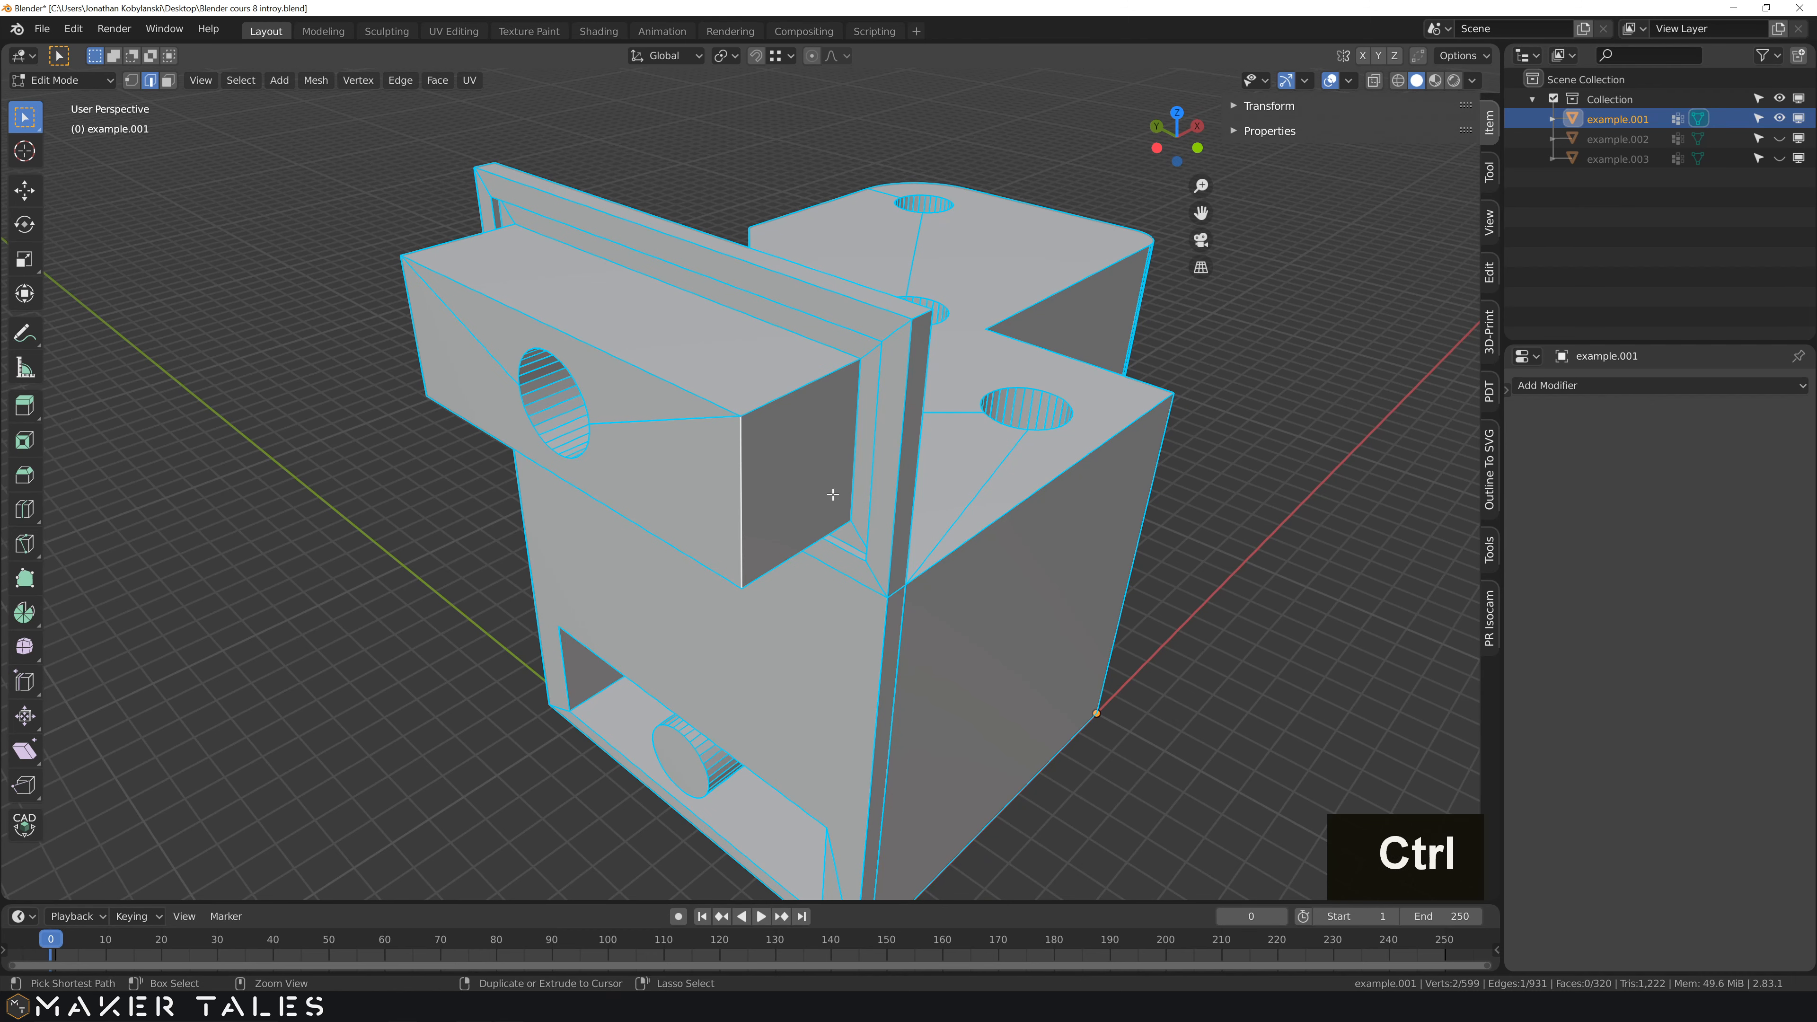
key("ctrl+b")
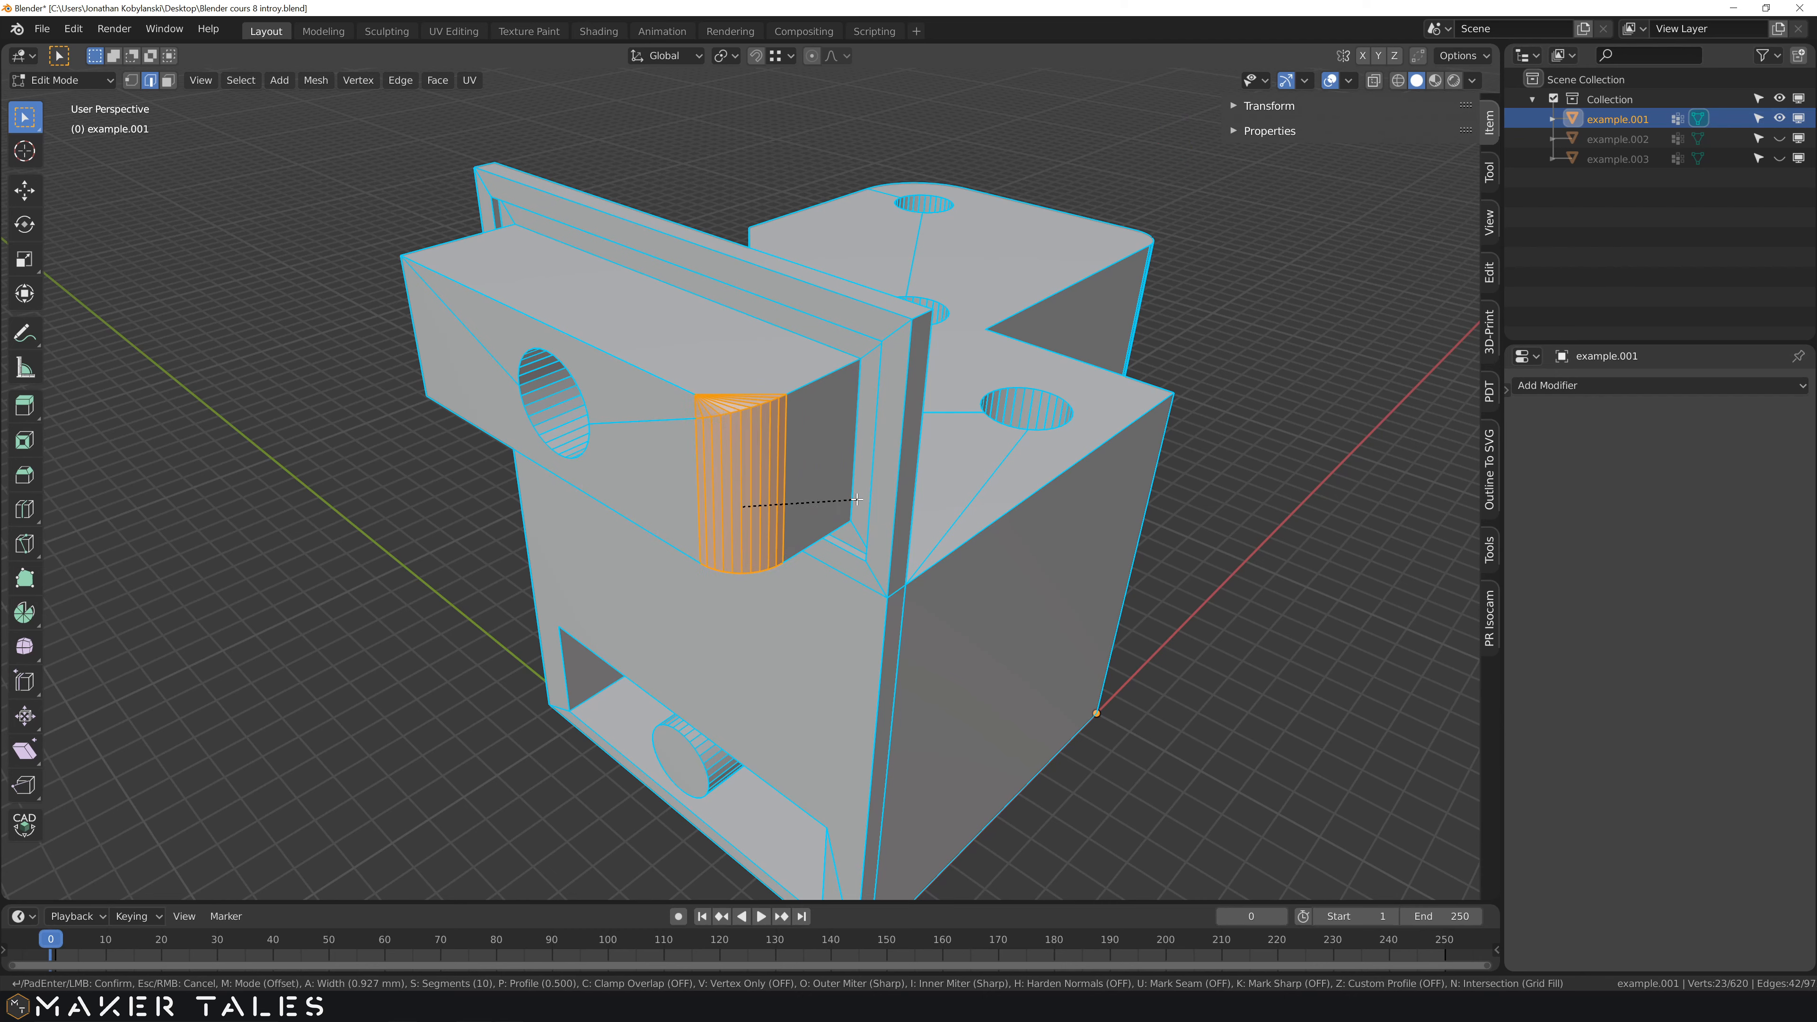
left_click(799, 476)
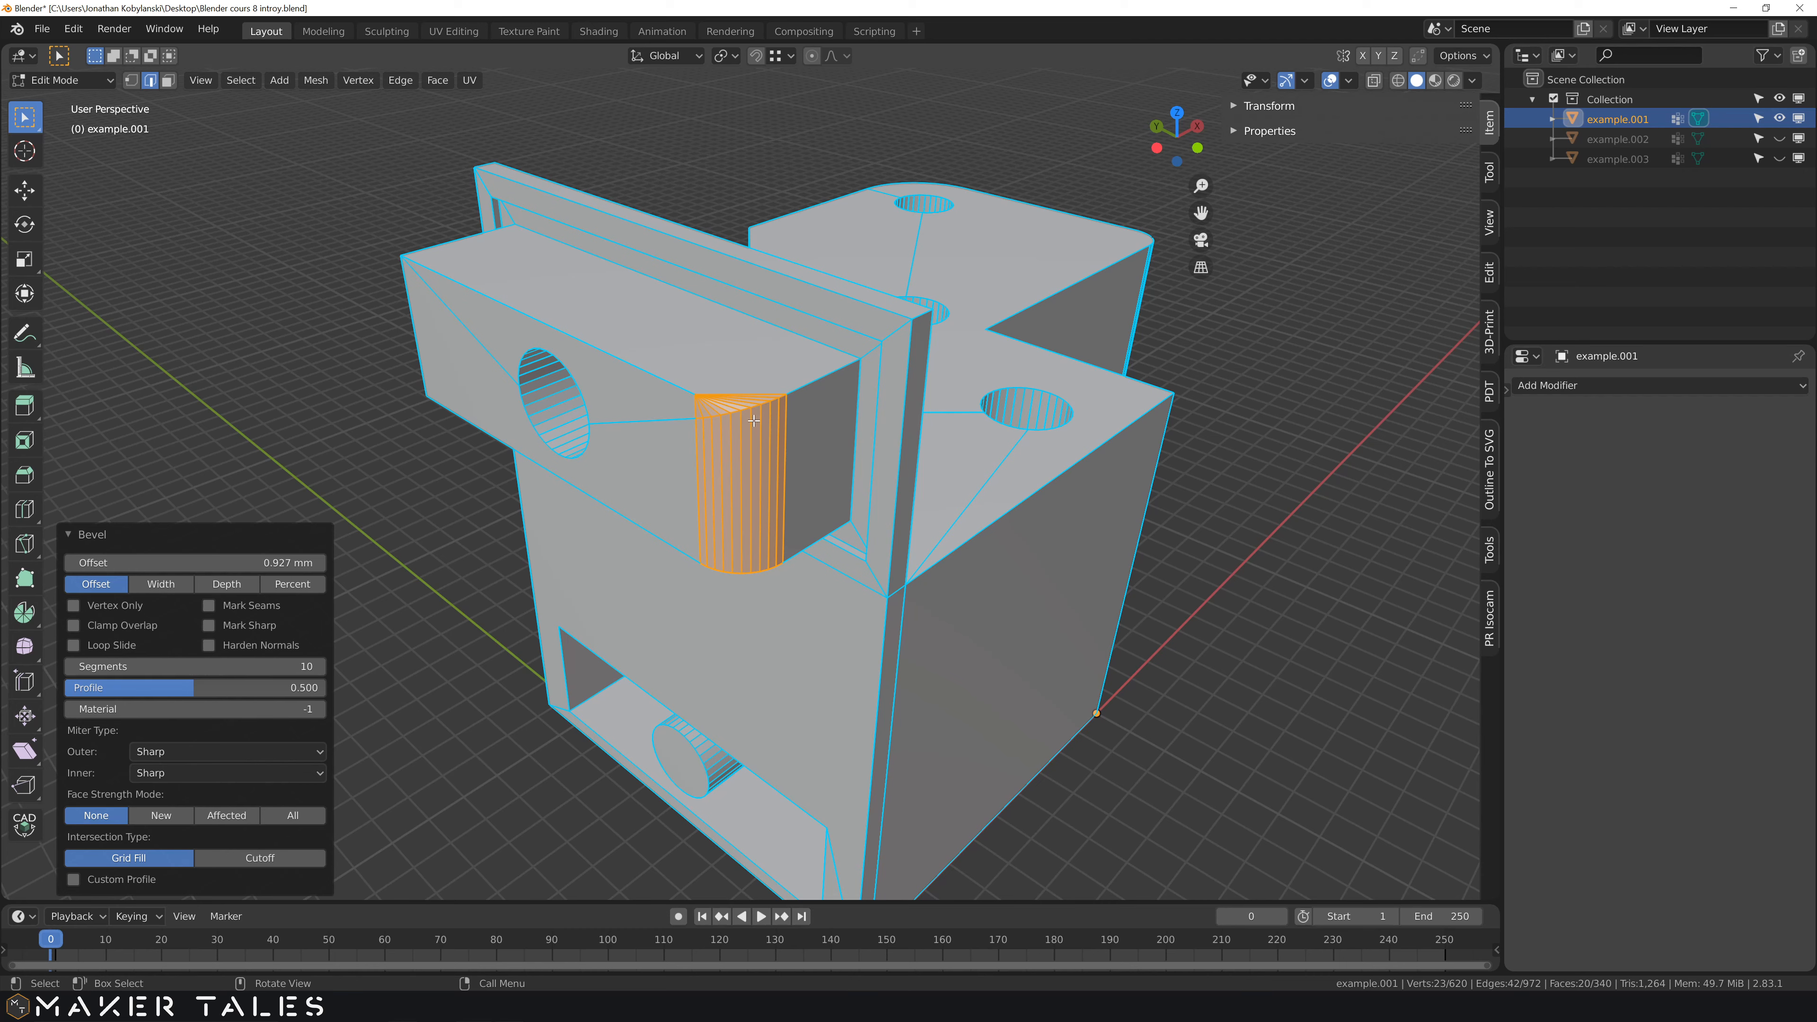
key("ctrl+z")
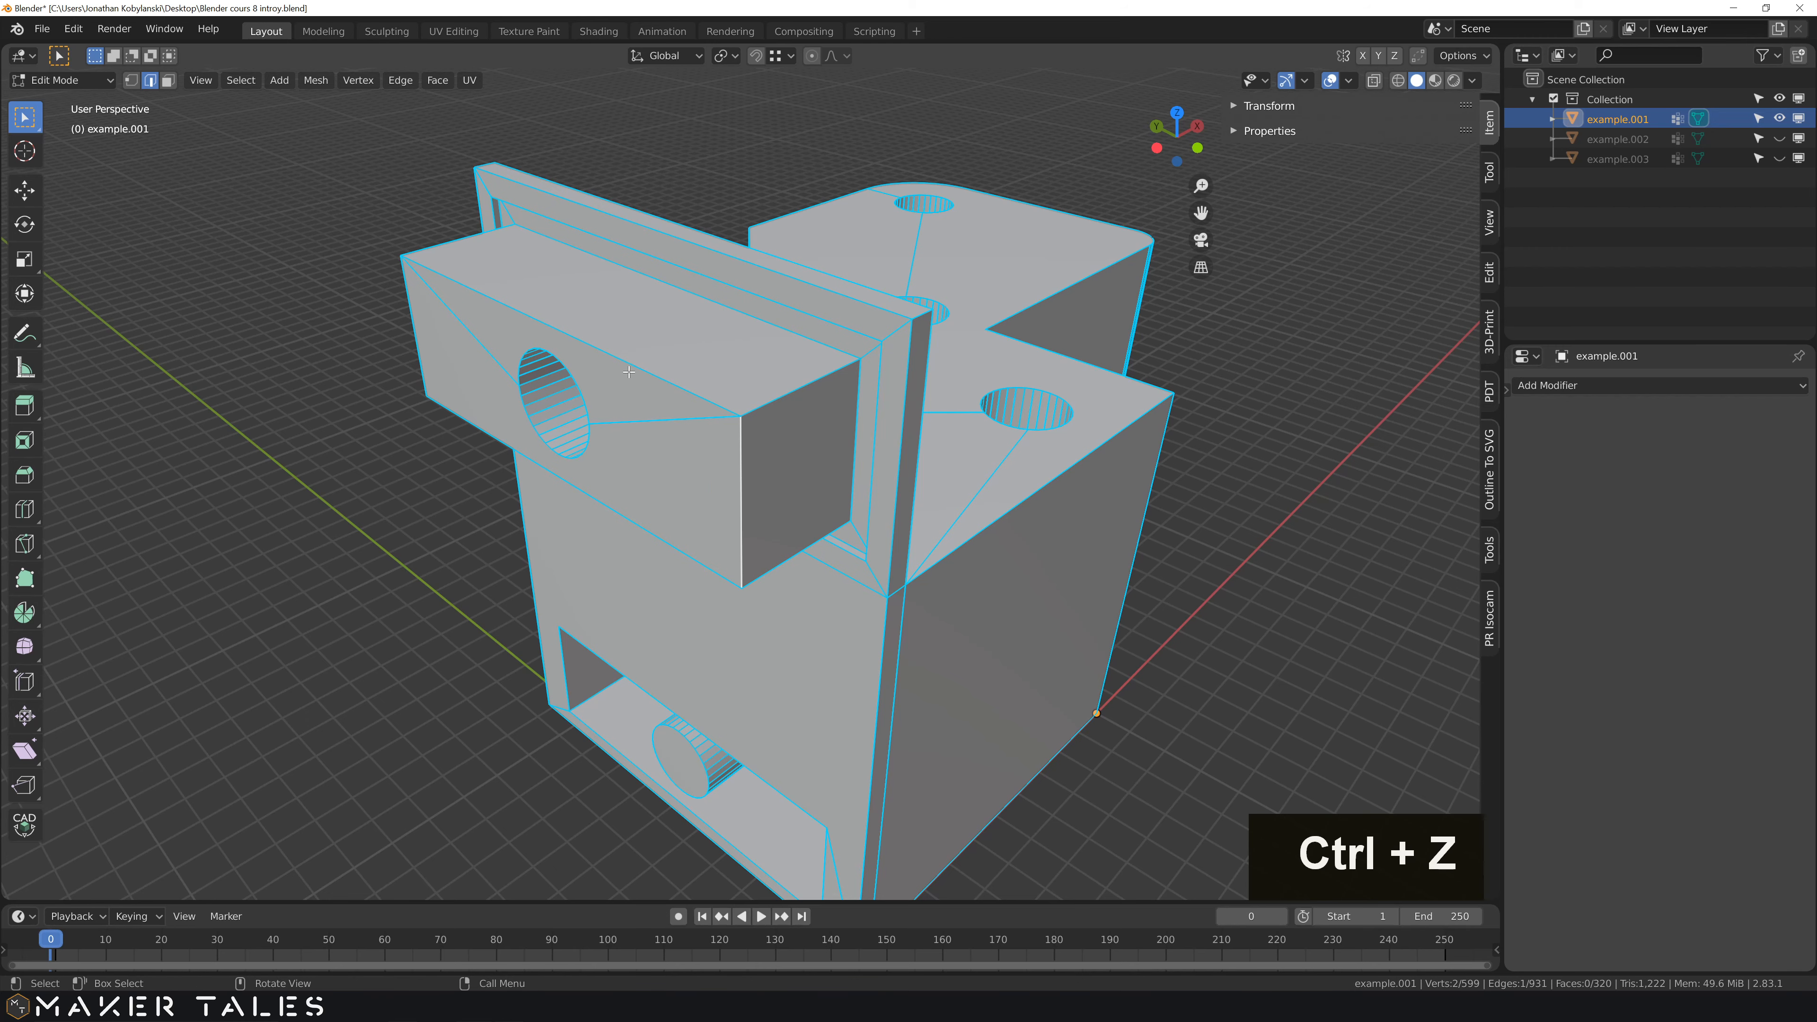
- Bevel the main block's outer vertical edge beside the side notch with 10 segments into a large rounded corner
left_click(1137, 582)
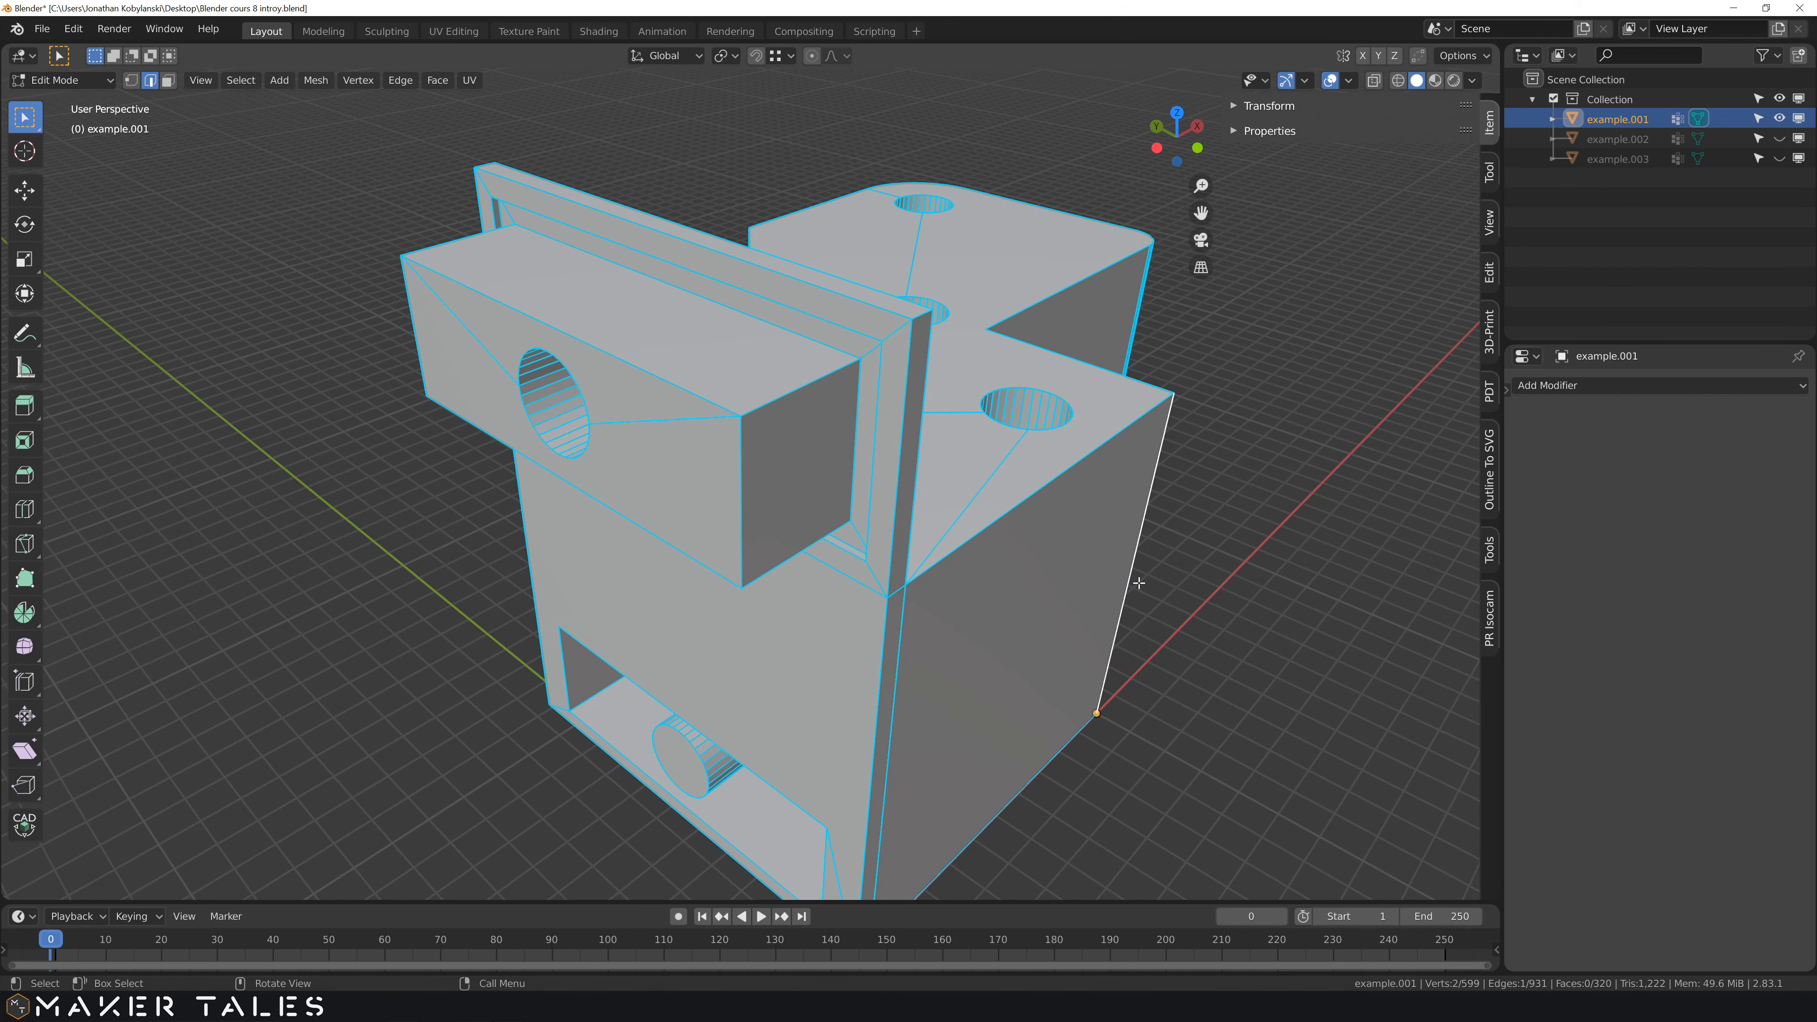
middle_click_drag(1193, 576, 1028, 563)
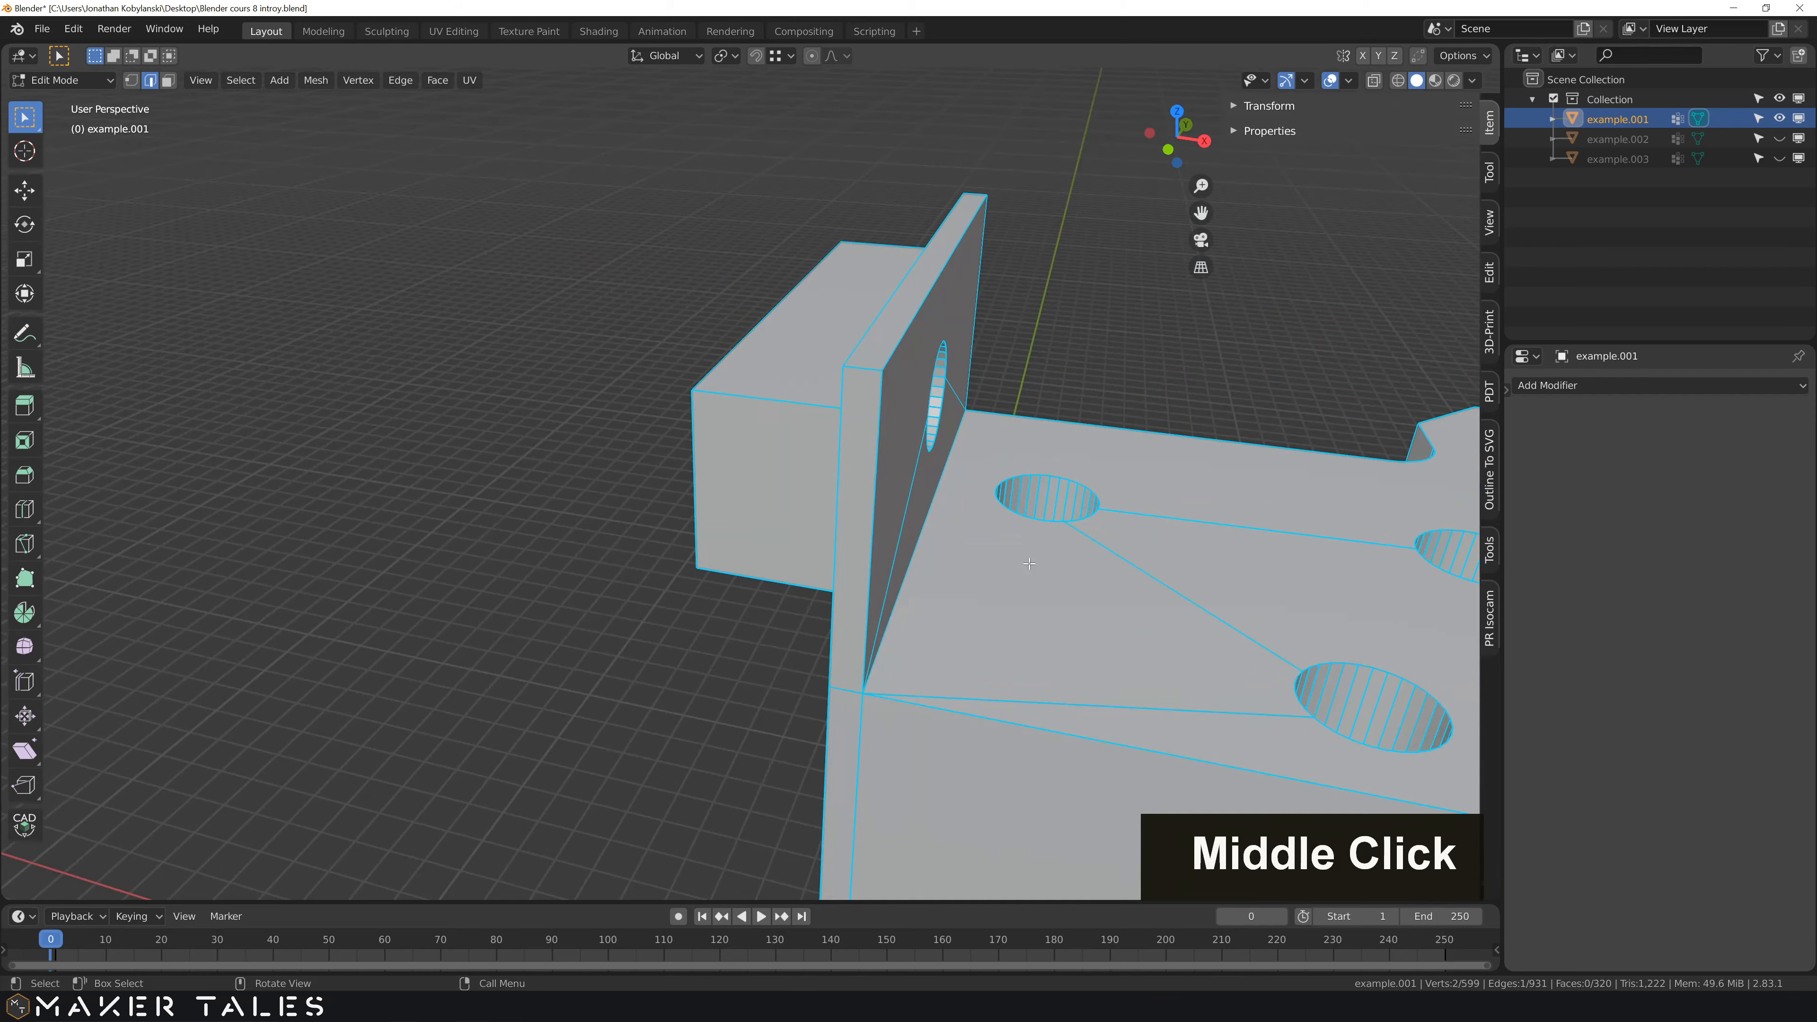
key("KP_Decimal")
middle_click_drag(835, 538, 758, 564)
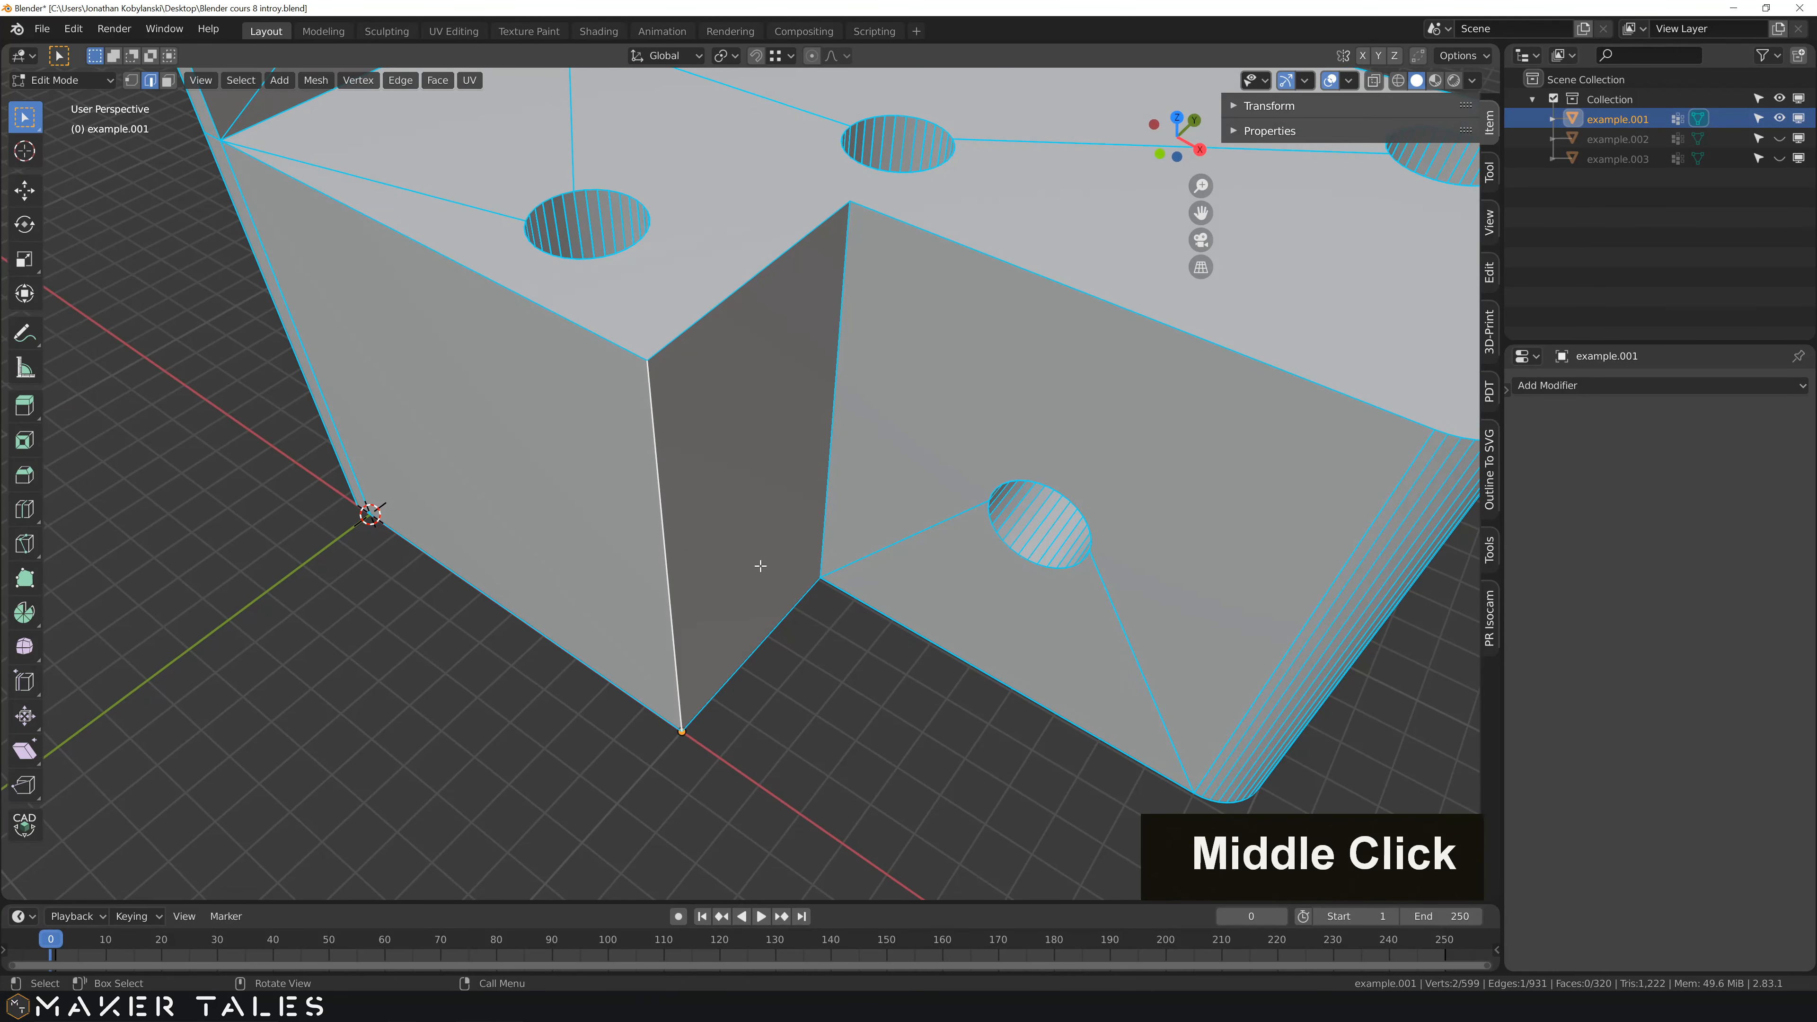
key("ctrl+b")
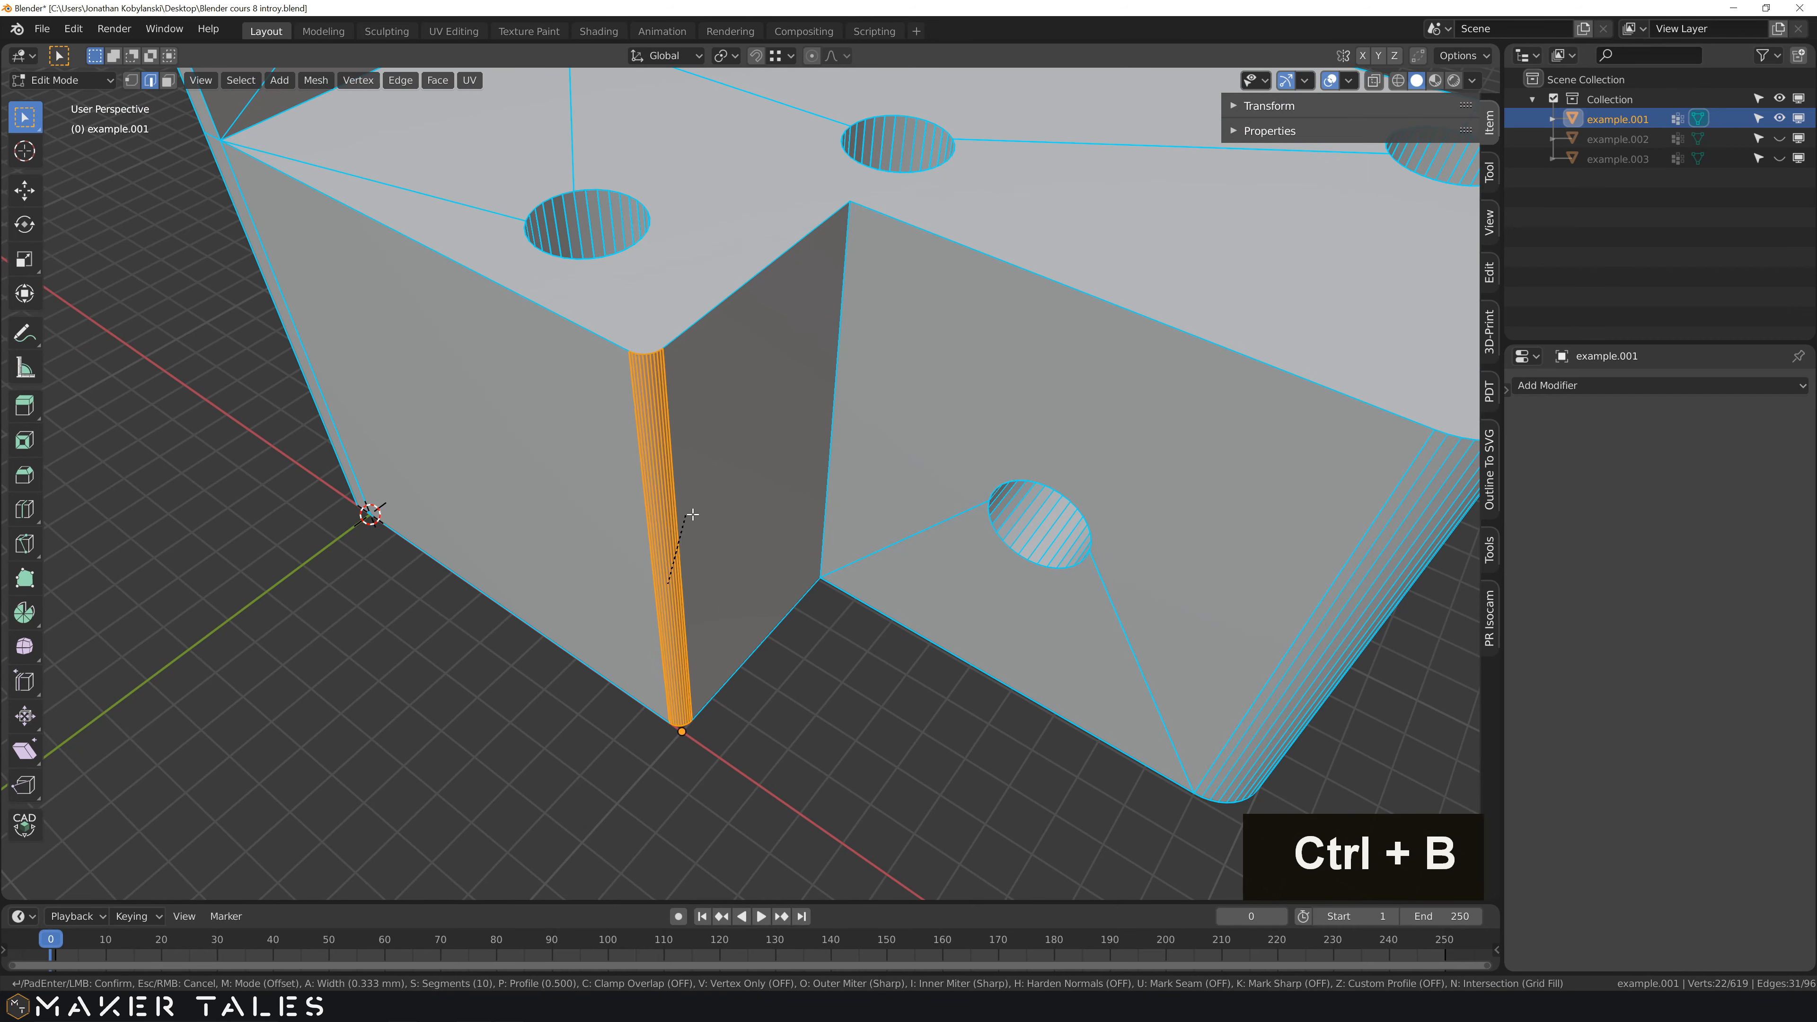
left_click(743, 508)
- Circle-select all vertical edges of the rounded corner, keeping the notch's inner vertical edge selected as the active element
left_click(805, 500)
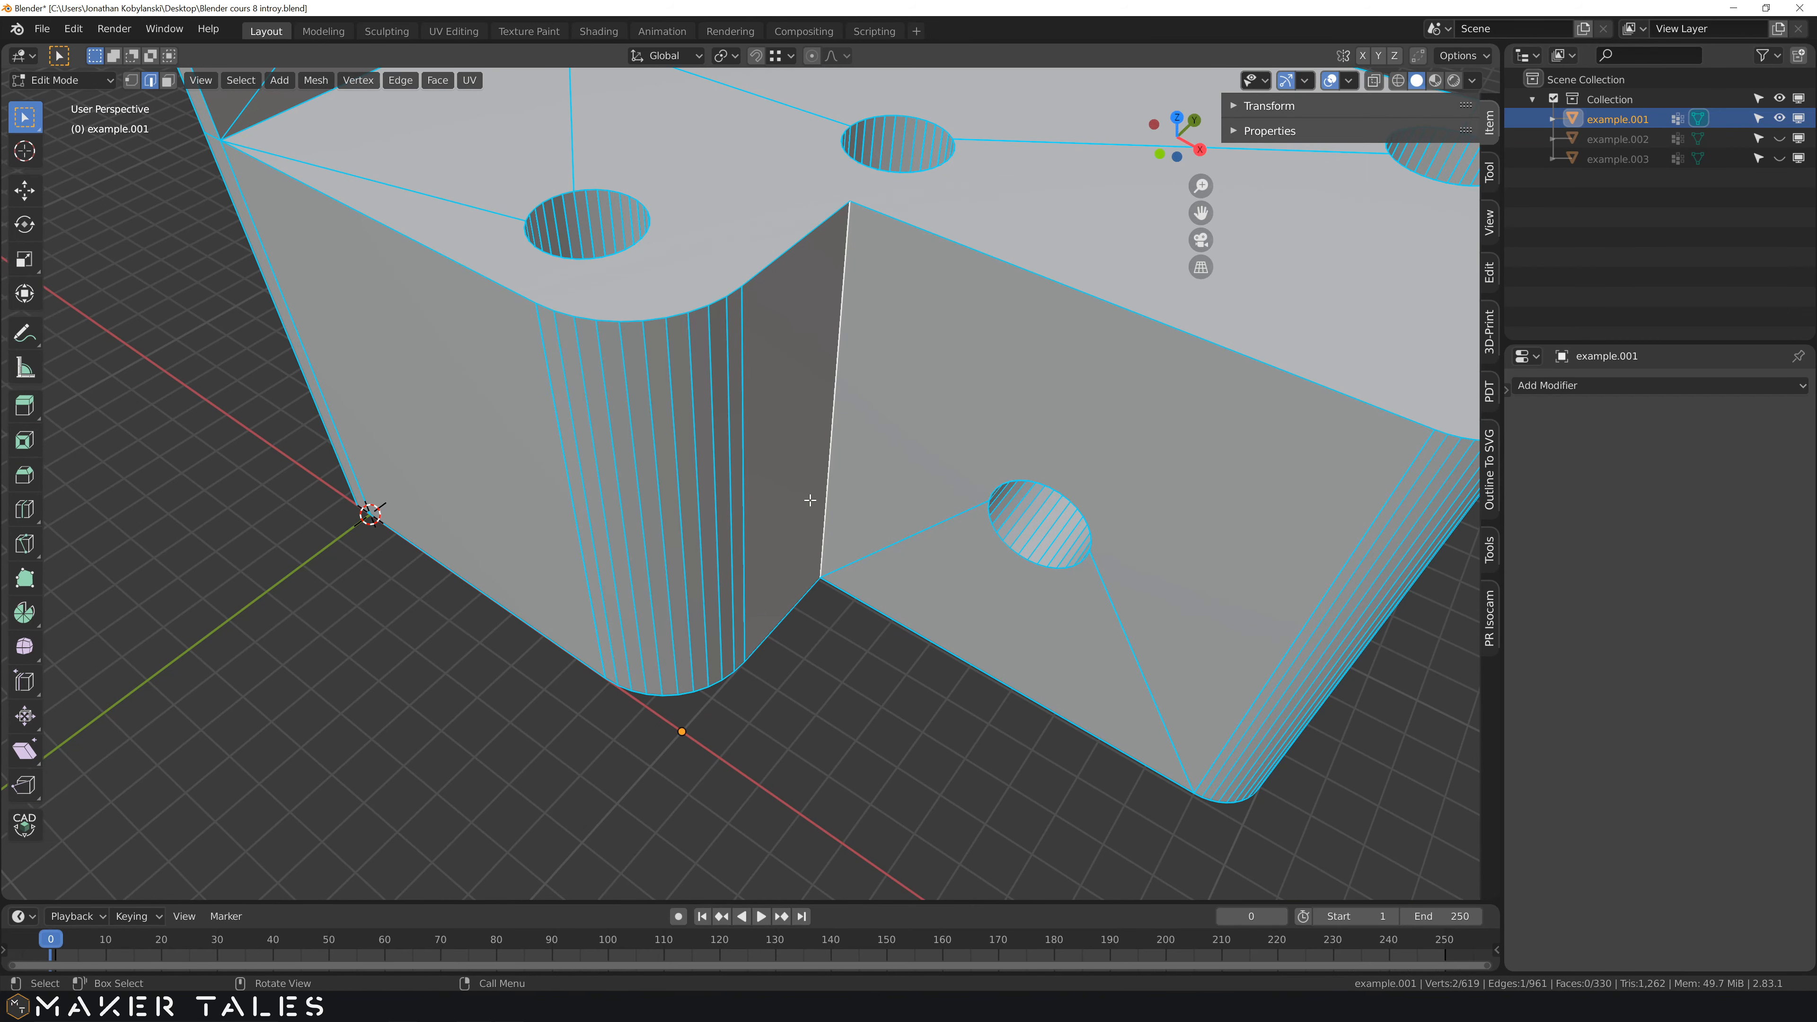
middle_click_drag(805, 500, 778, 433)
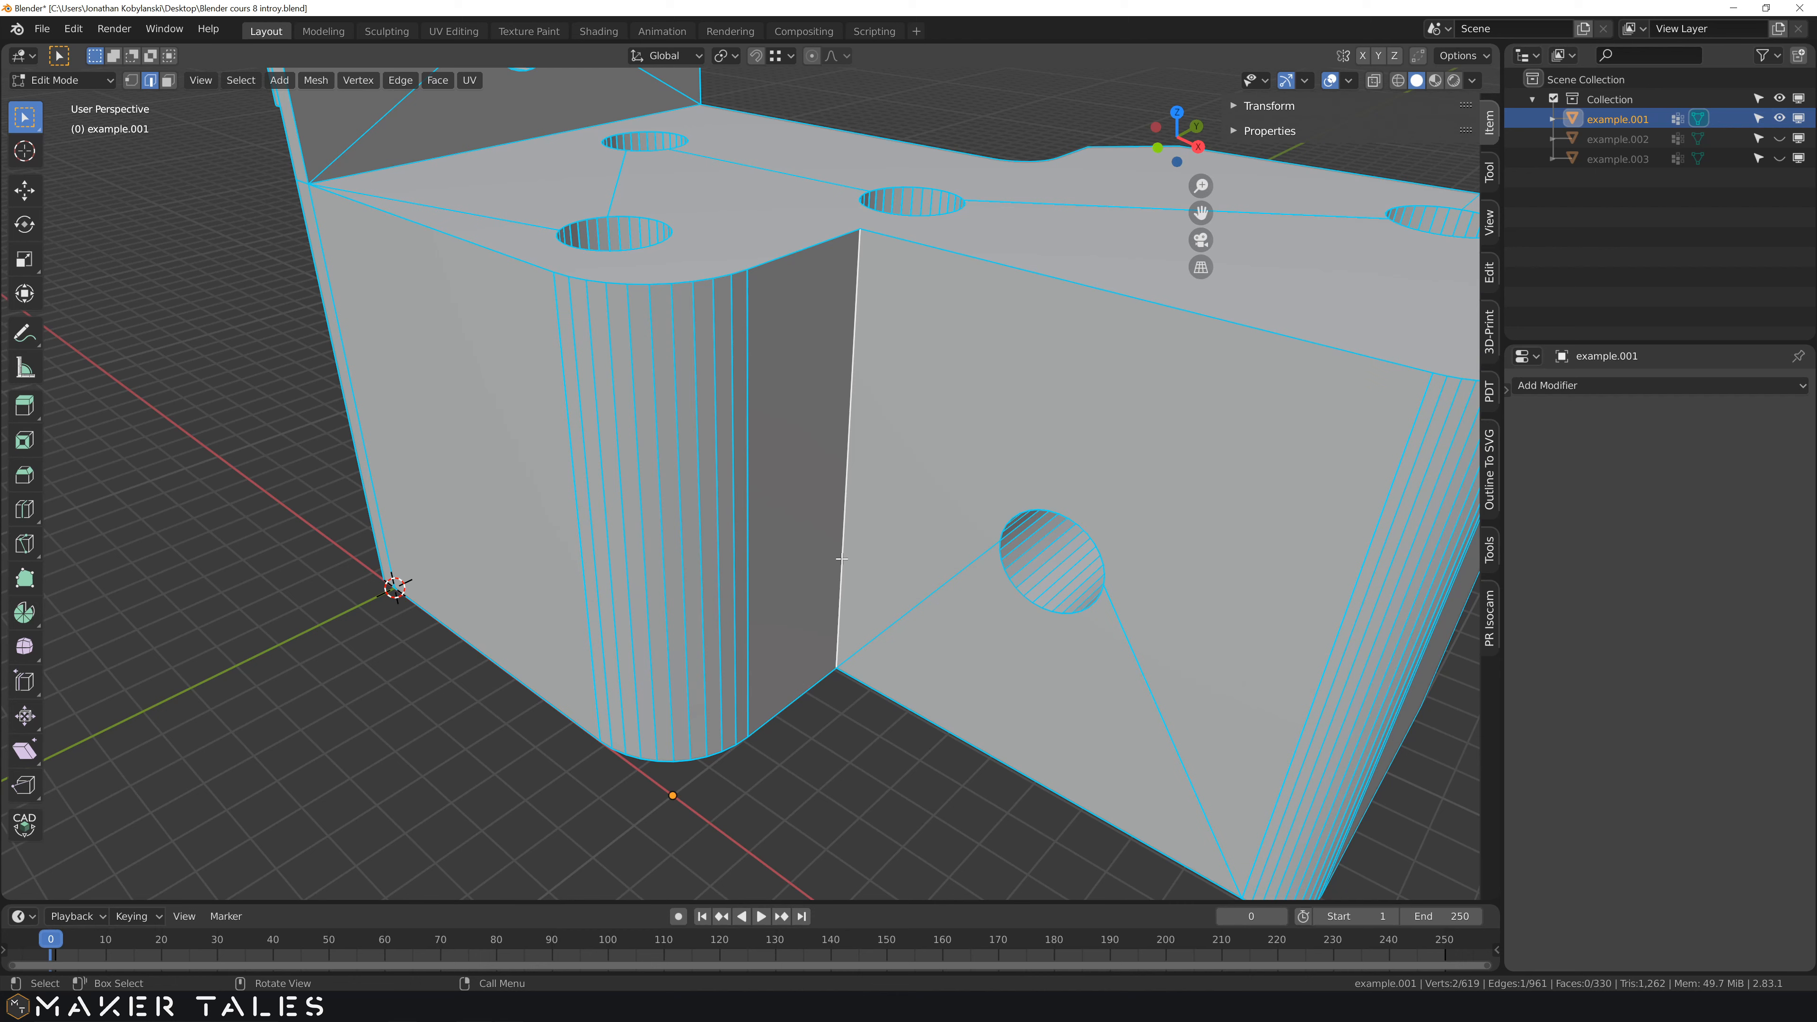
key("c")
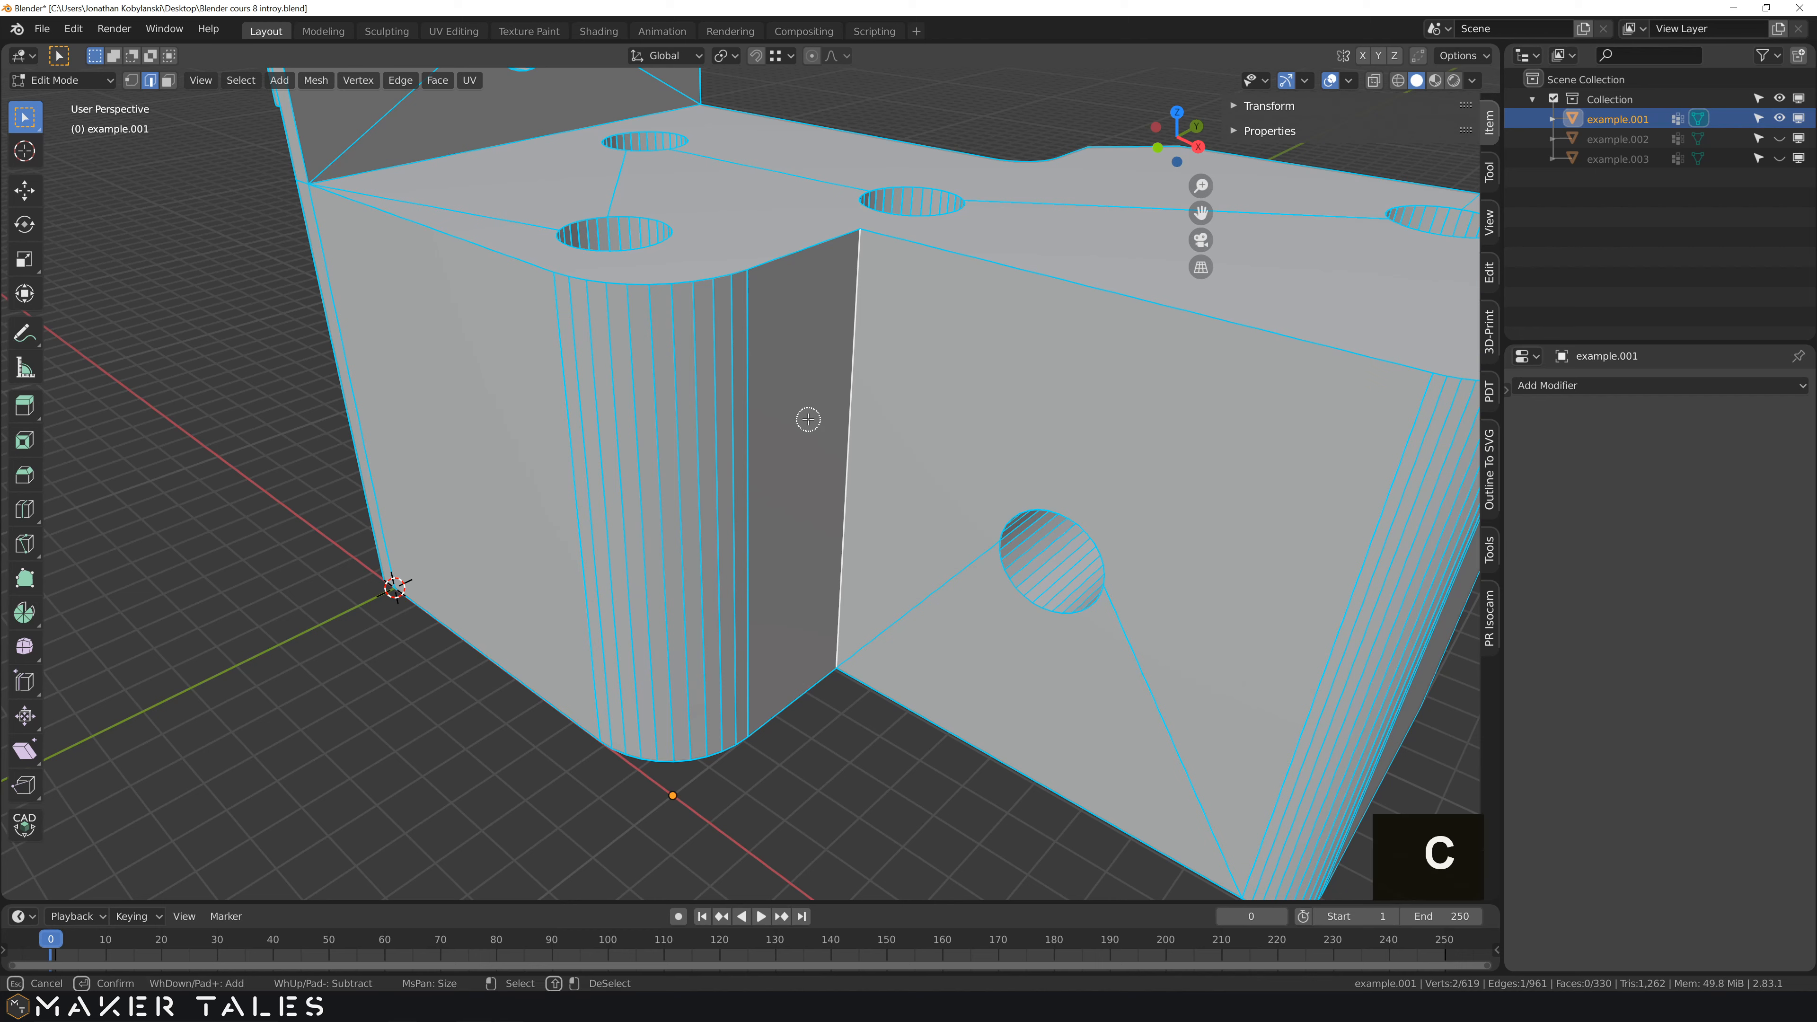
scroll(805, 414, "up", 2)
scroll(802, 410, "down", 2)
scroll(802, 411, "up", 1)
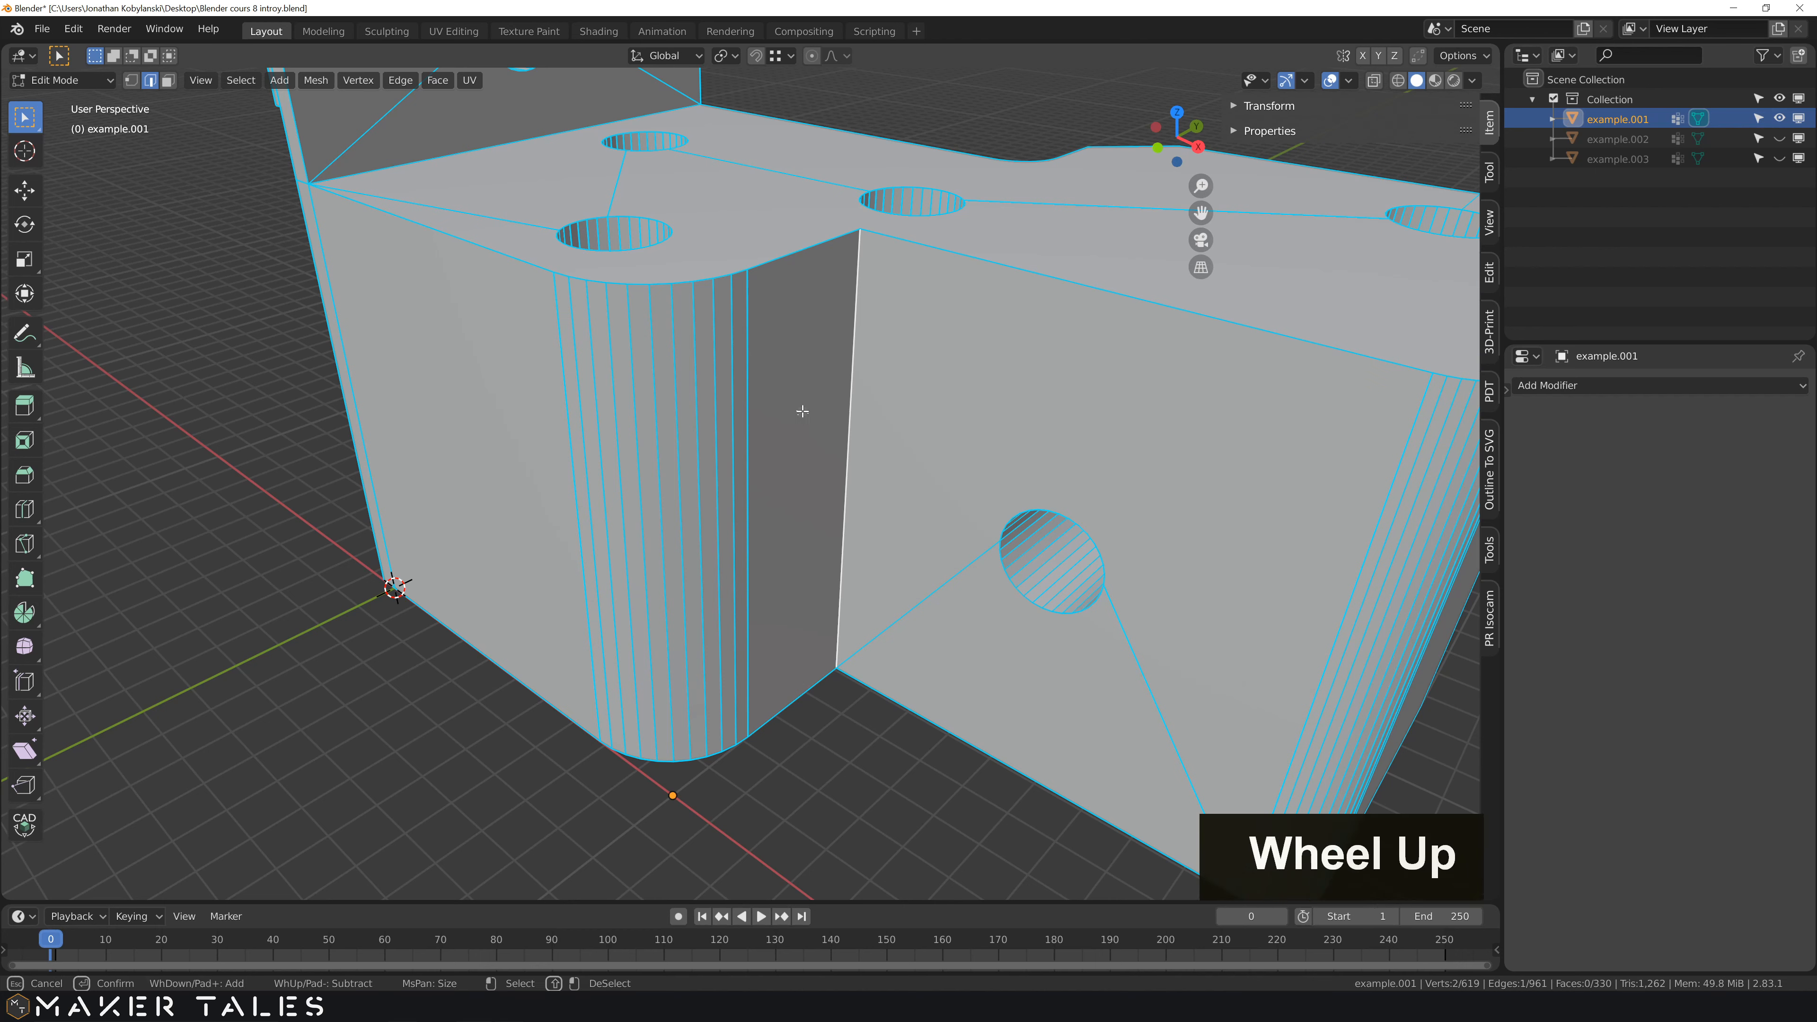
scroll(802, 411, "down", 1)
scroll(802, 412, "up", 1)
scroll(803, 413, "down", 1)
scroll(802, 412, "down", 2)
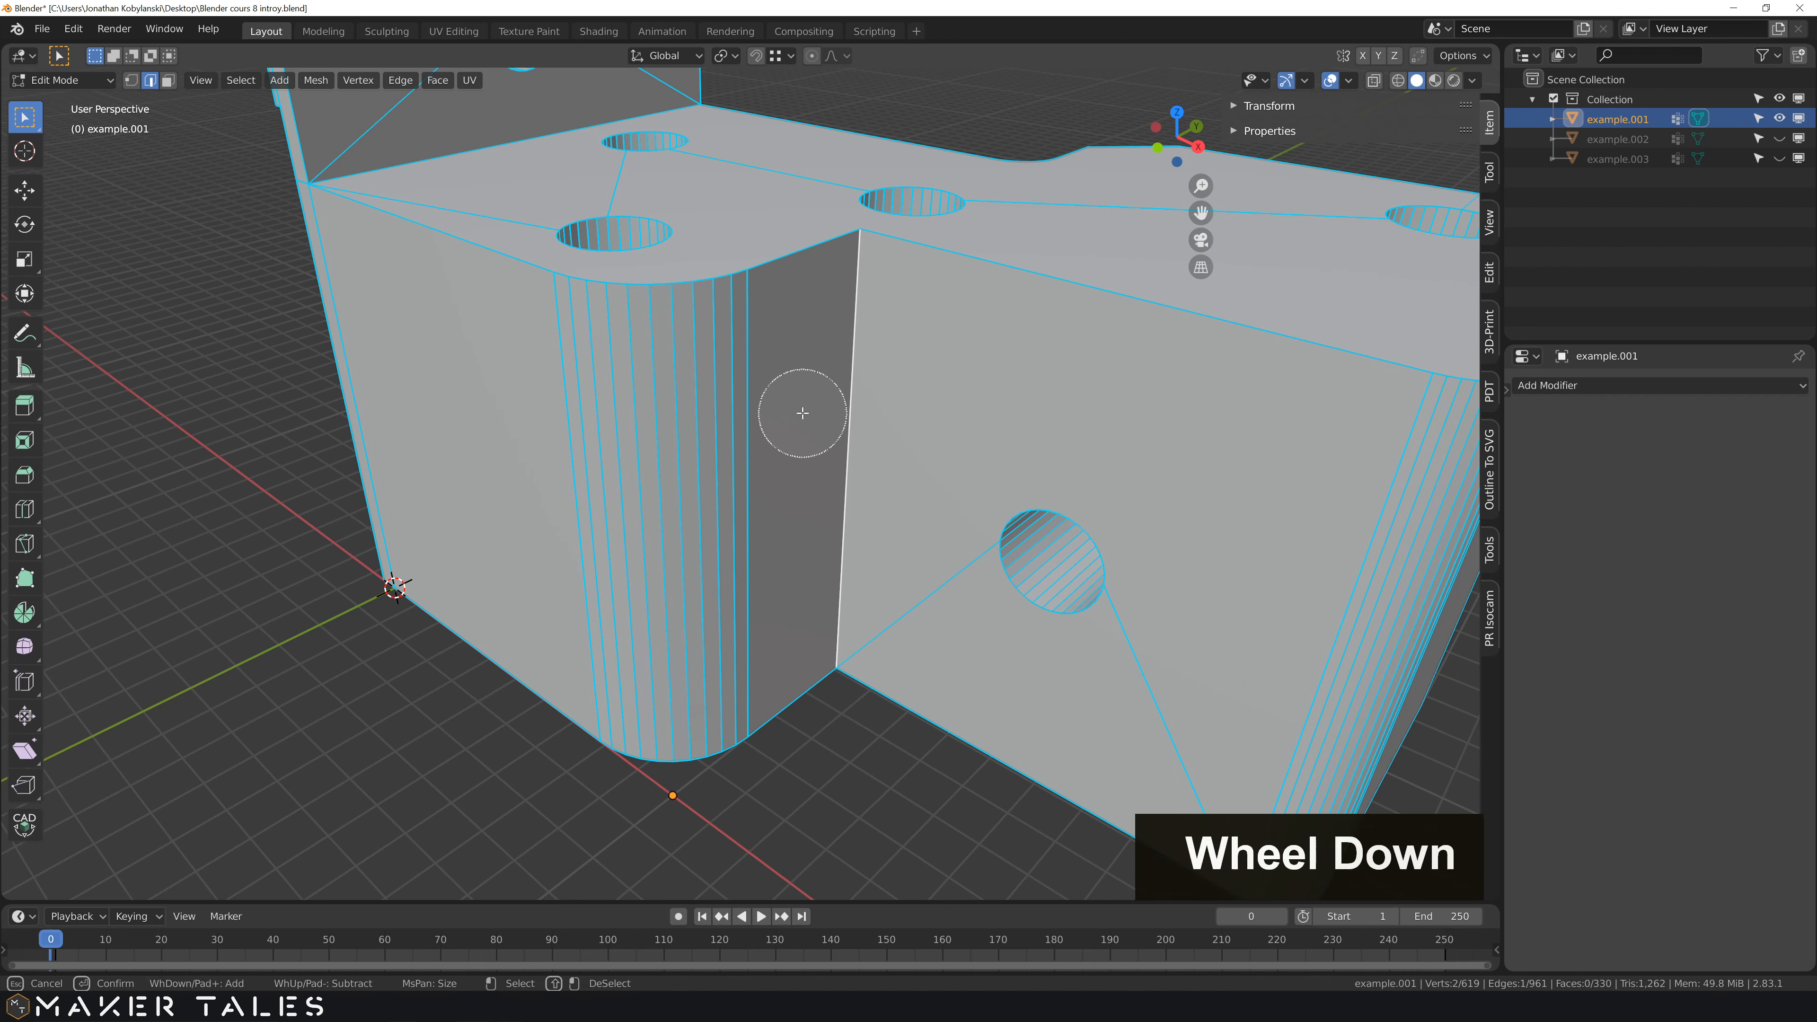
scroll(802, 412, "up", 1)
scroll(802, 412, "down", 1)
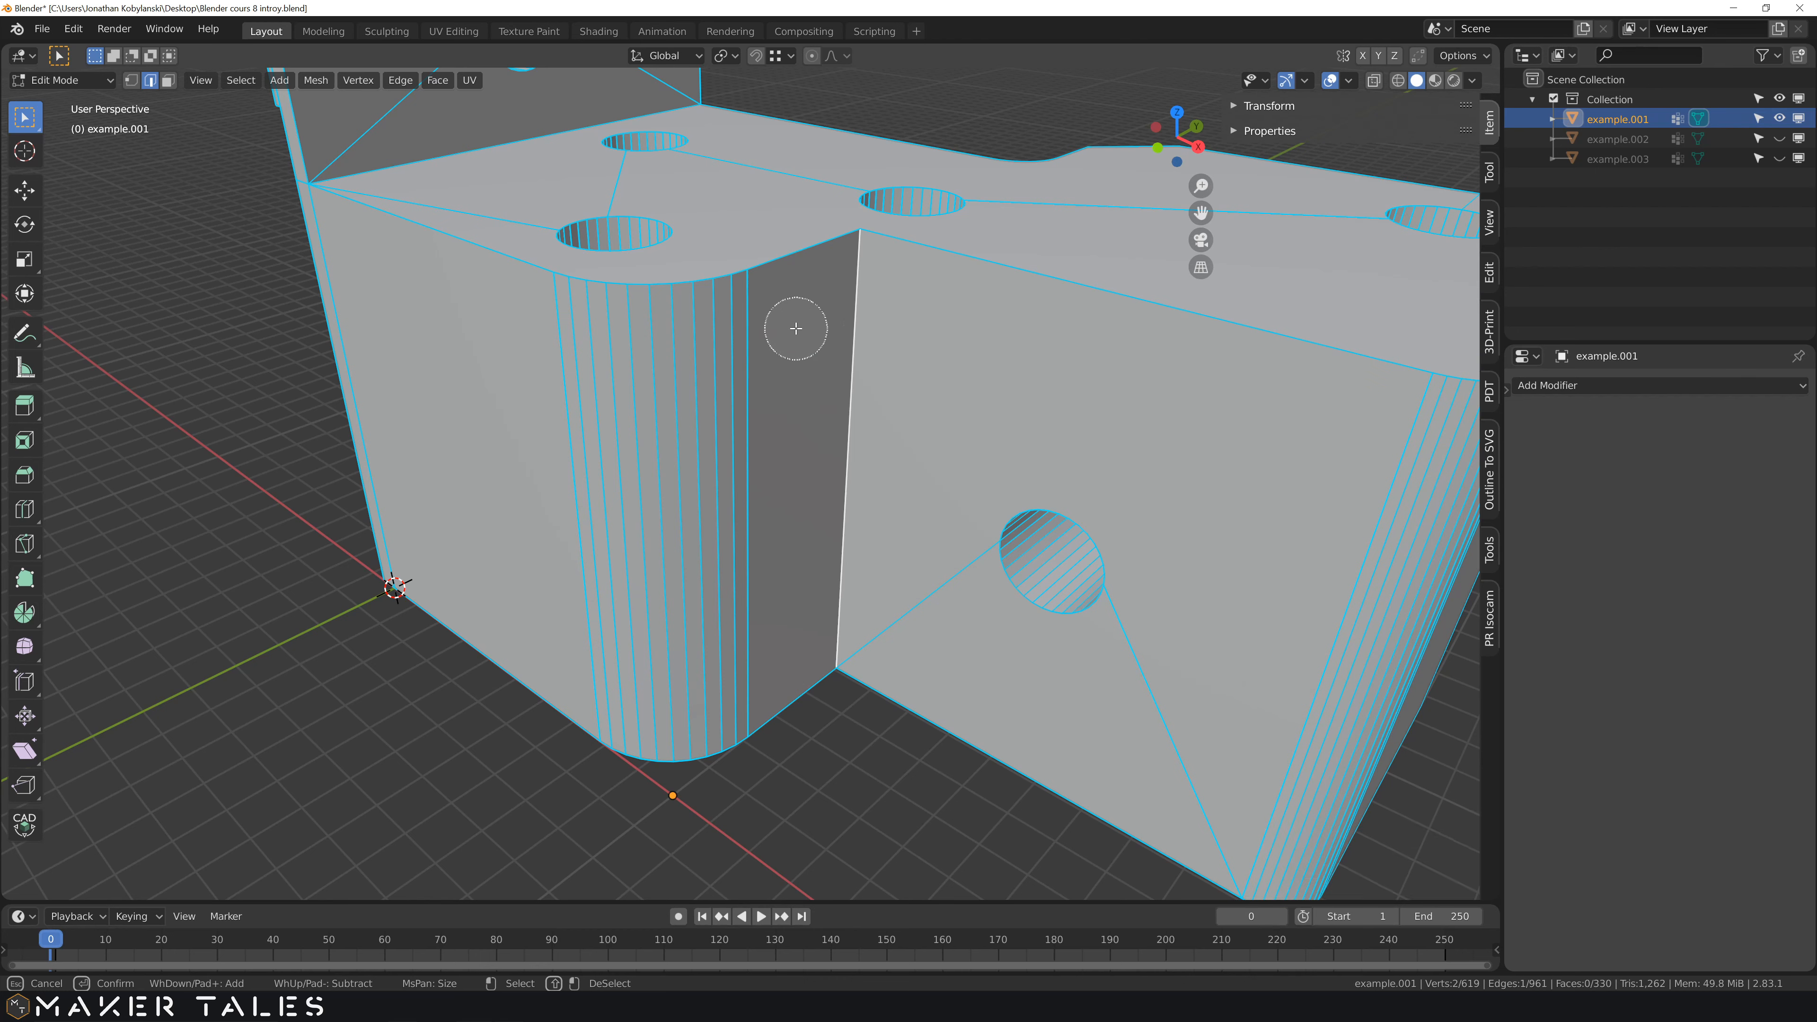
mouse_move(779, 357)
left_mouse_down()
mouse_move(664, 444)
mouse_move(594, 458)
left_mouse_up()
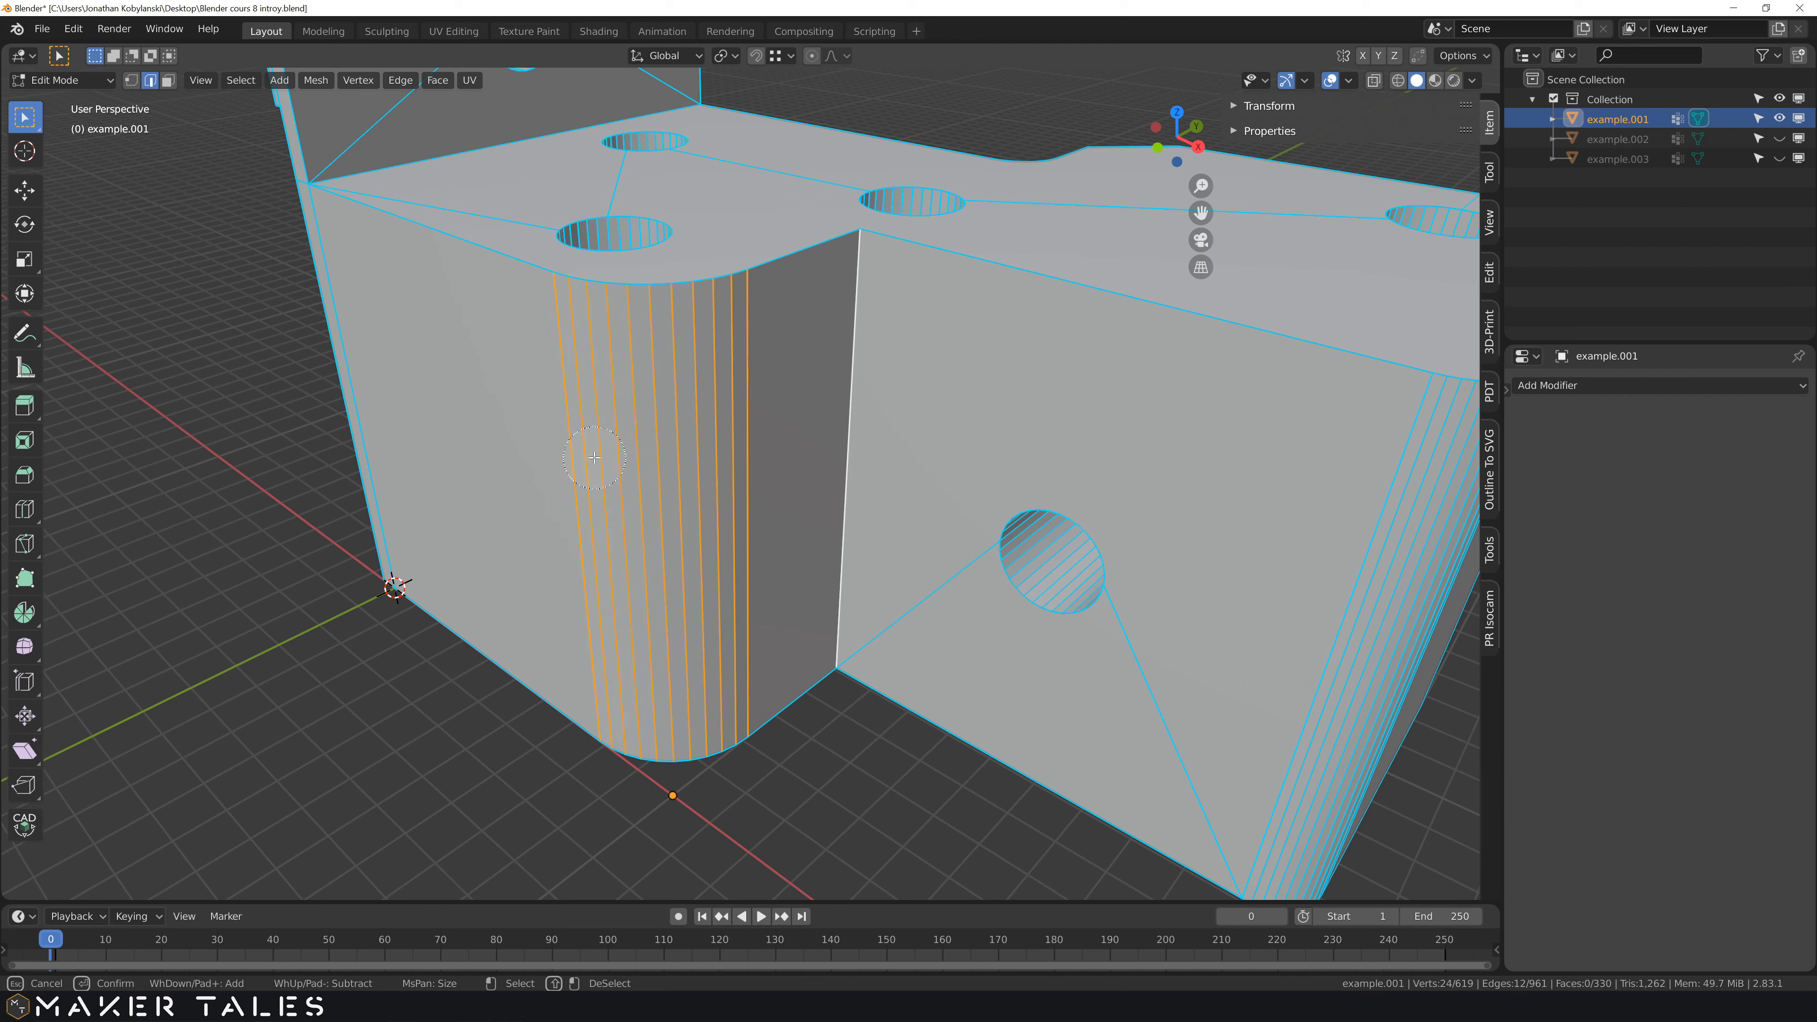
middle_click(657, 447)
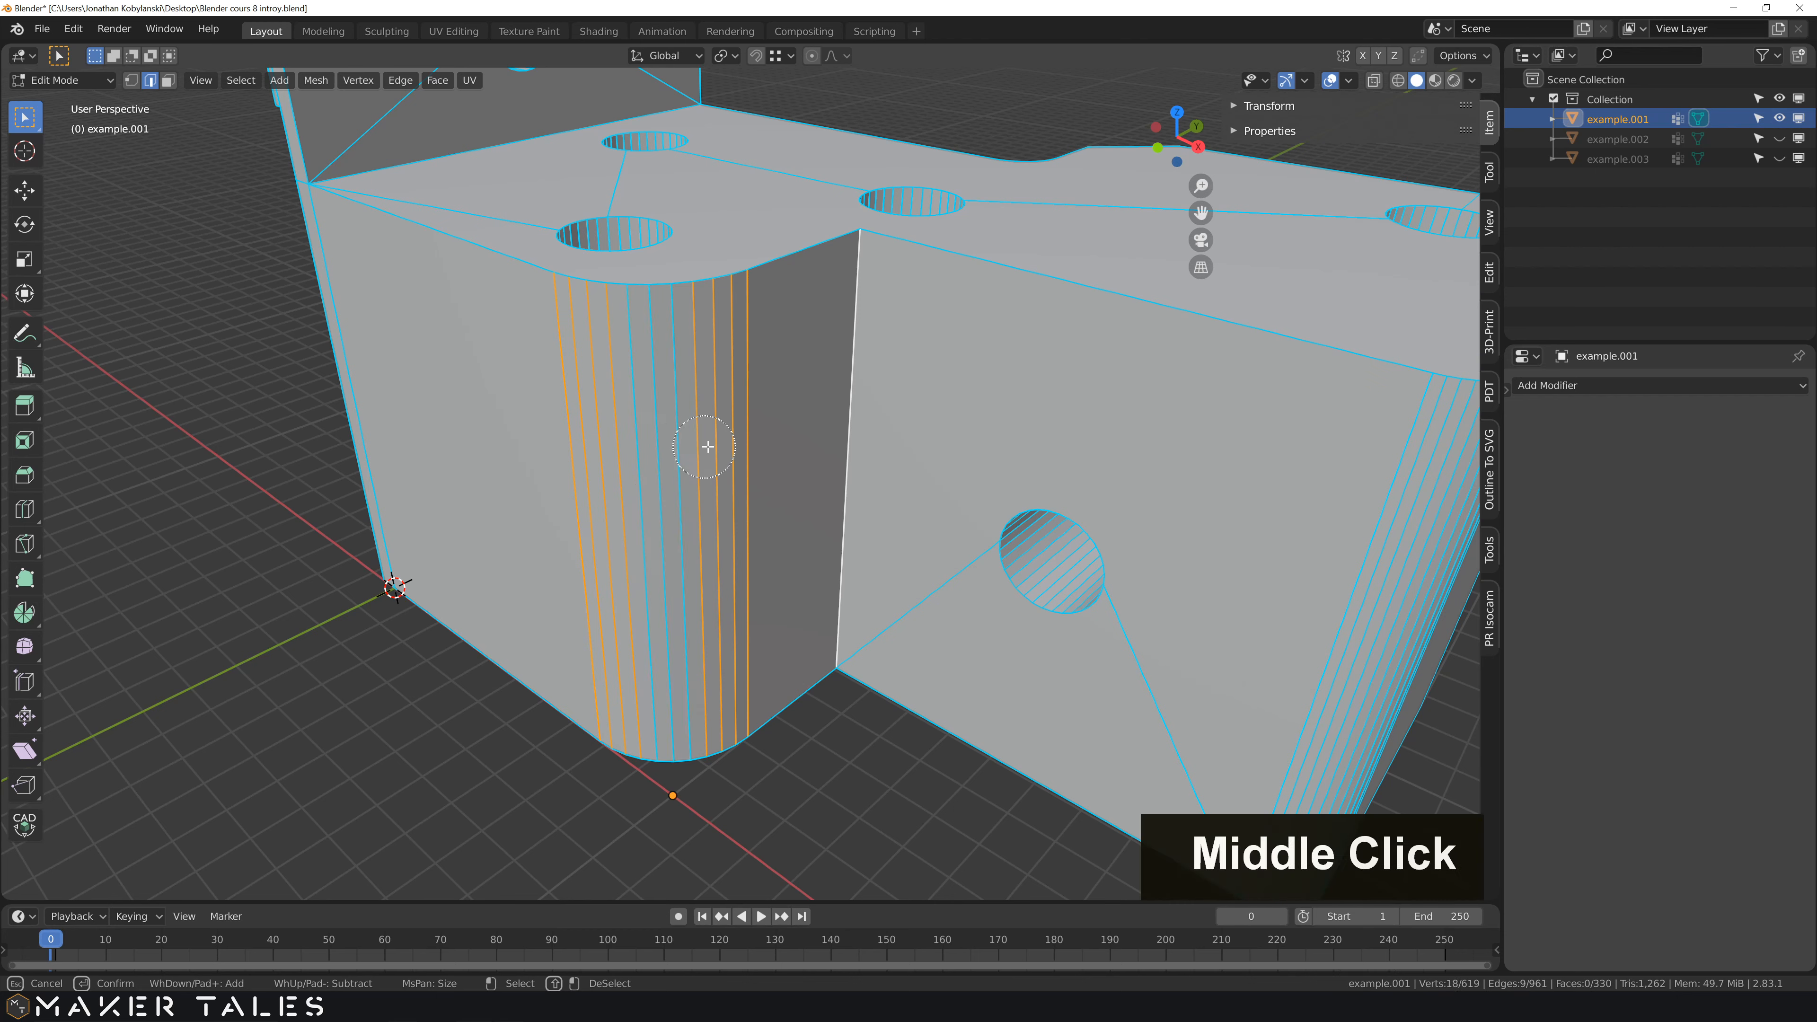
left_click_drag(766, 434, 580, 438)
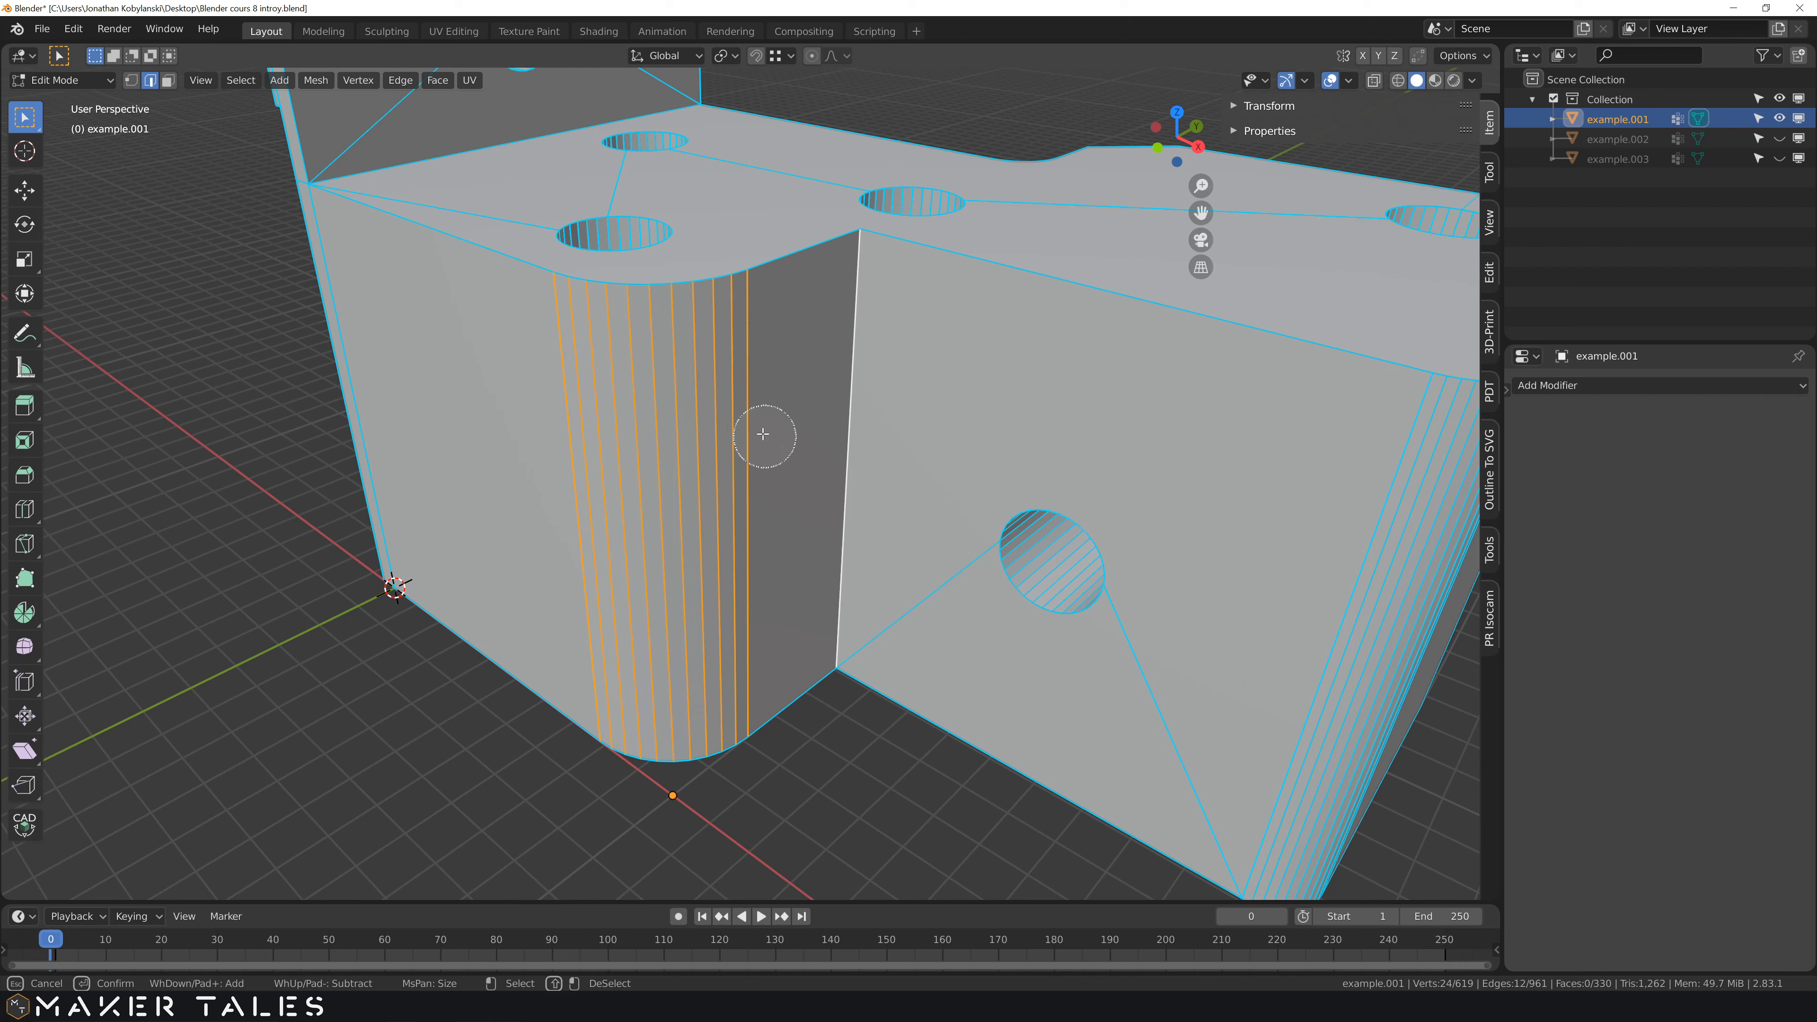
right_click(758, 409)
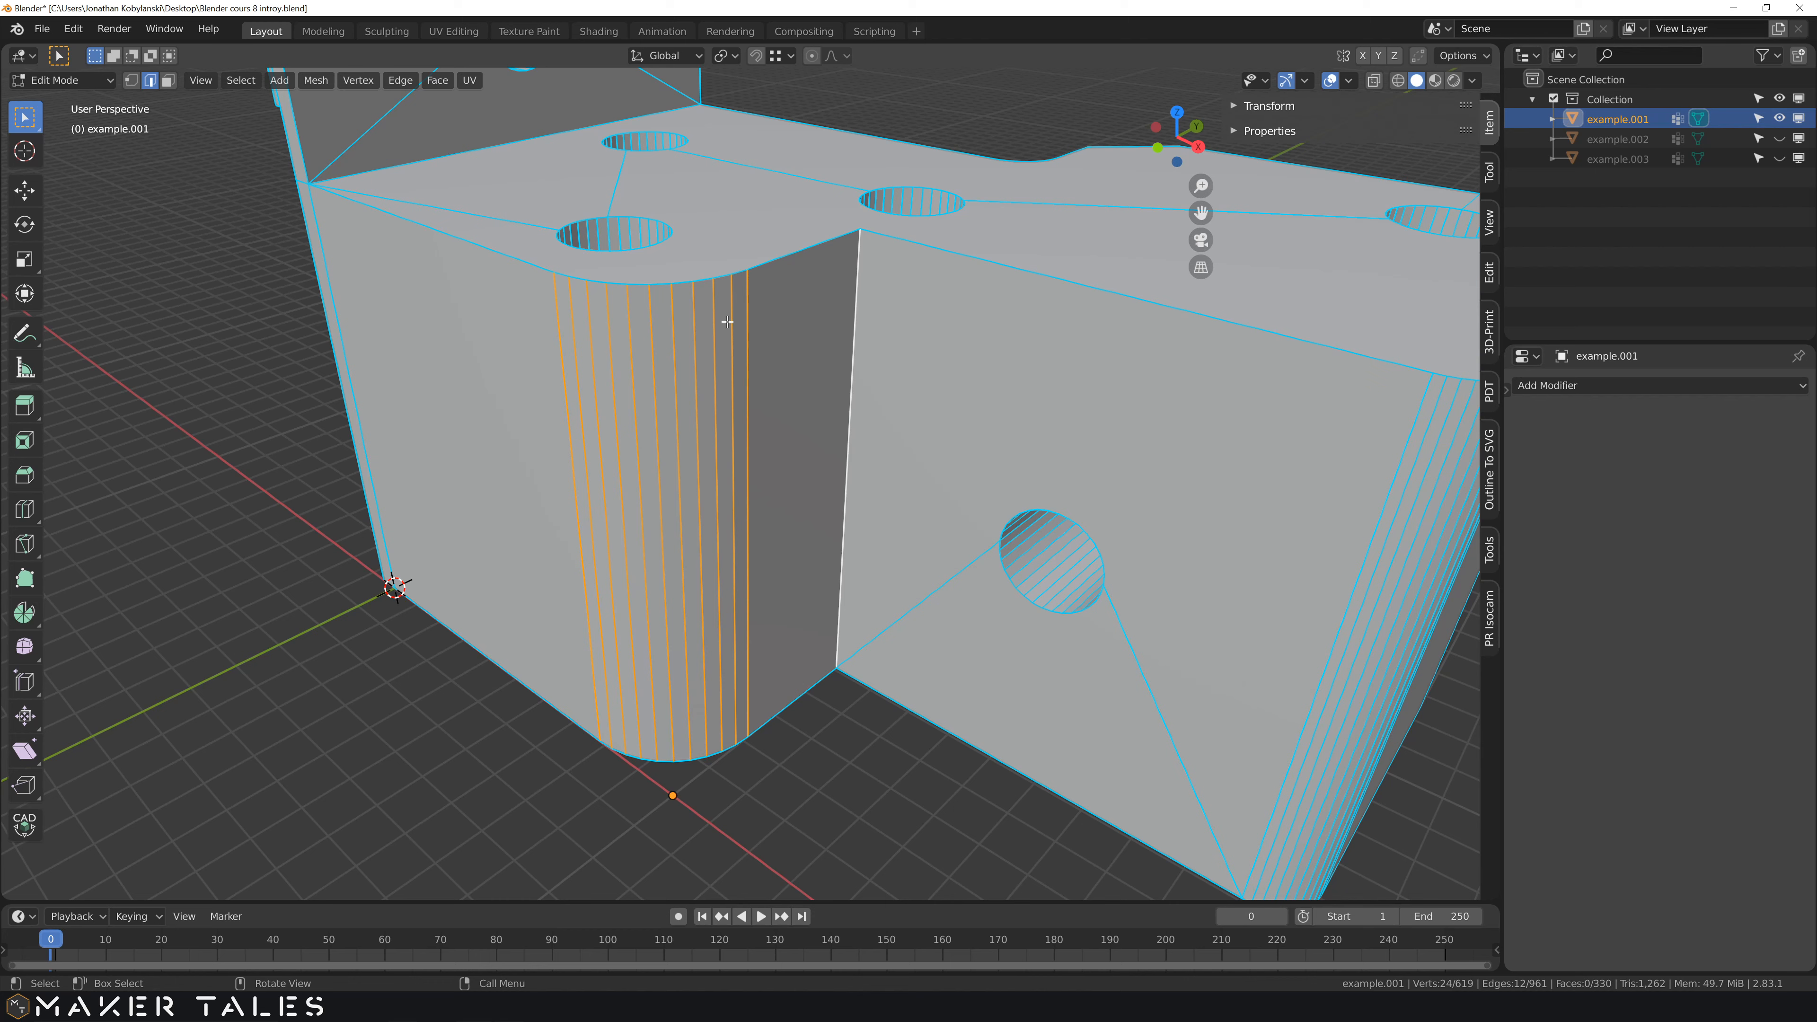
- Flatten the selected edges by scaling them to 0 along the global X axis, using Active Element as the pivot point
left_click(736, 63)
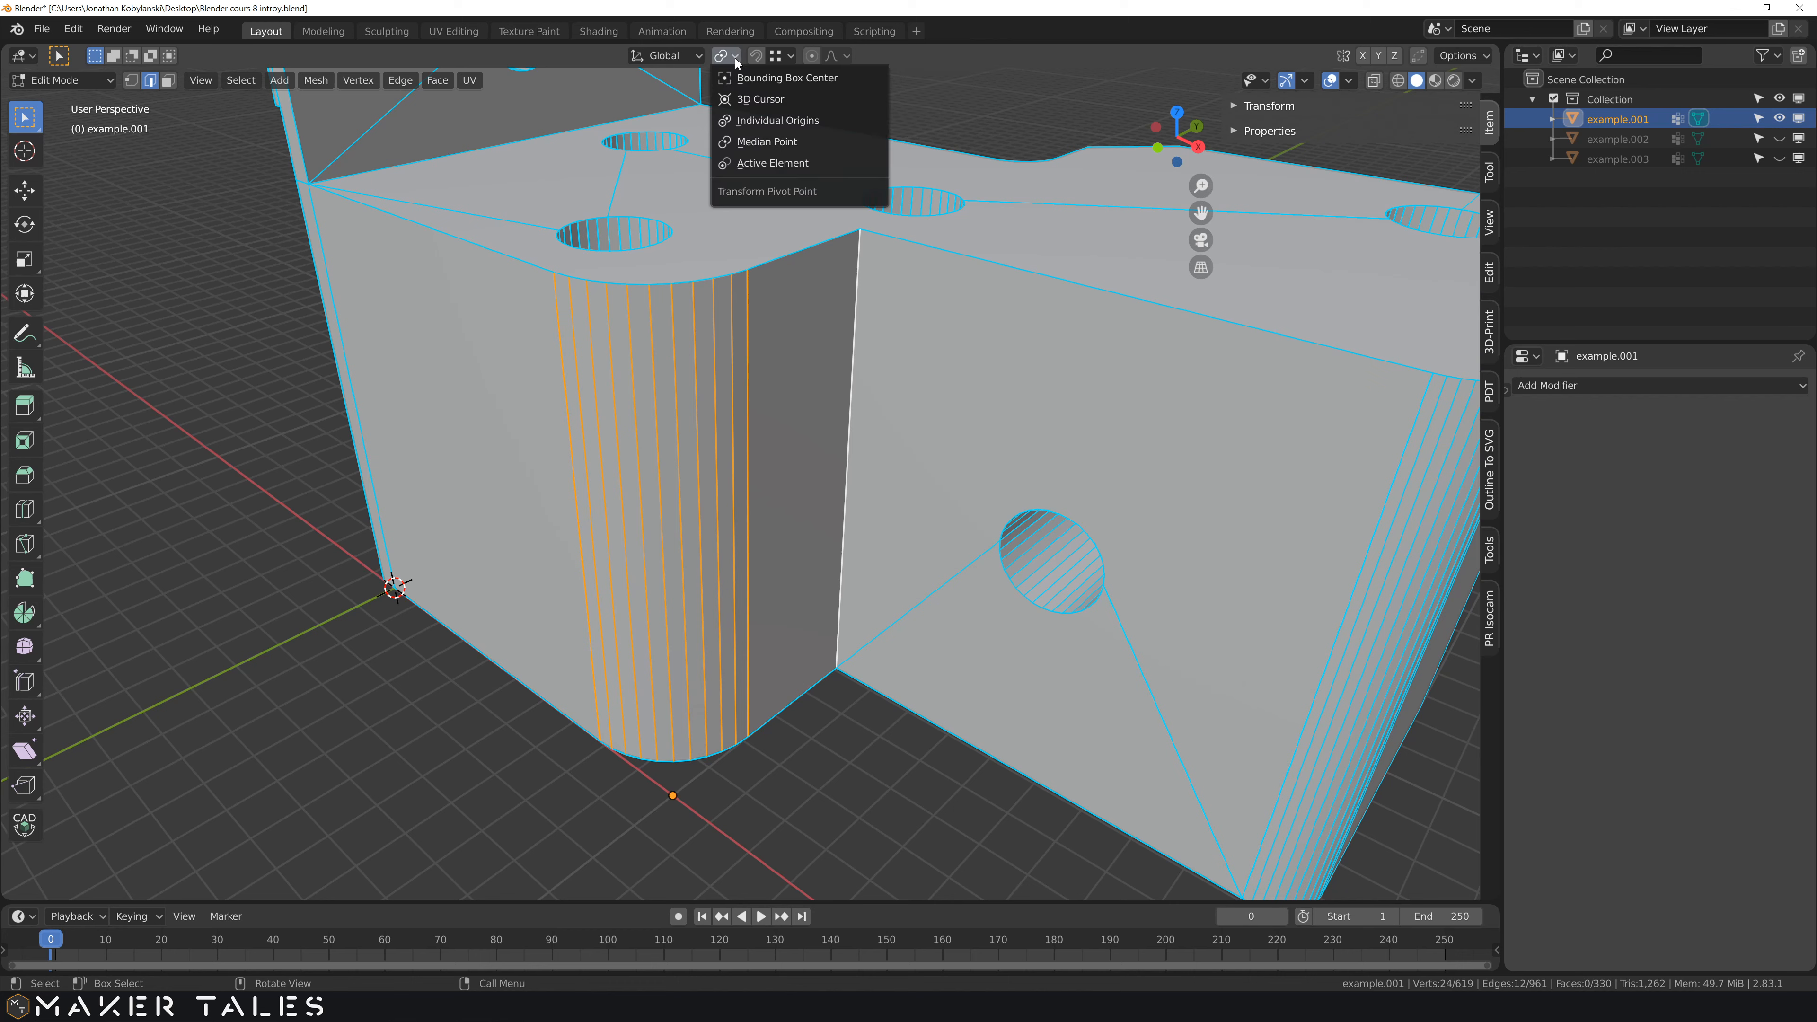
left_click(771, 164)
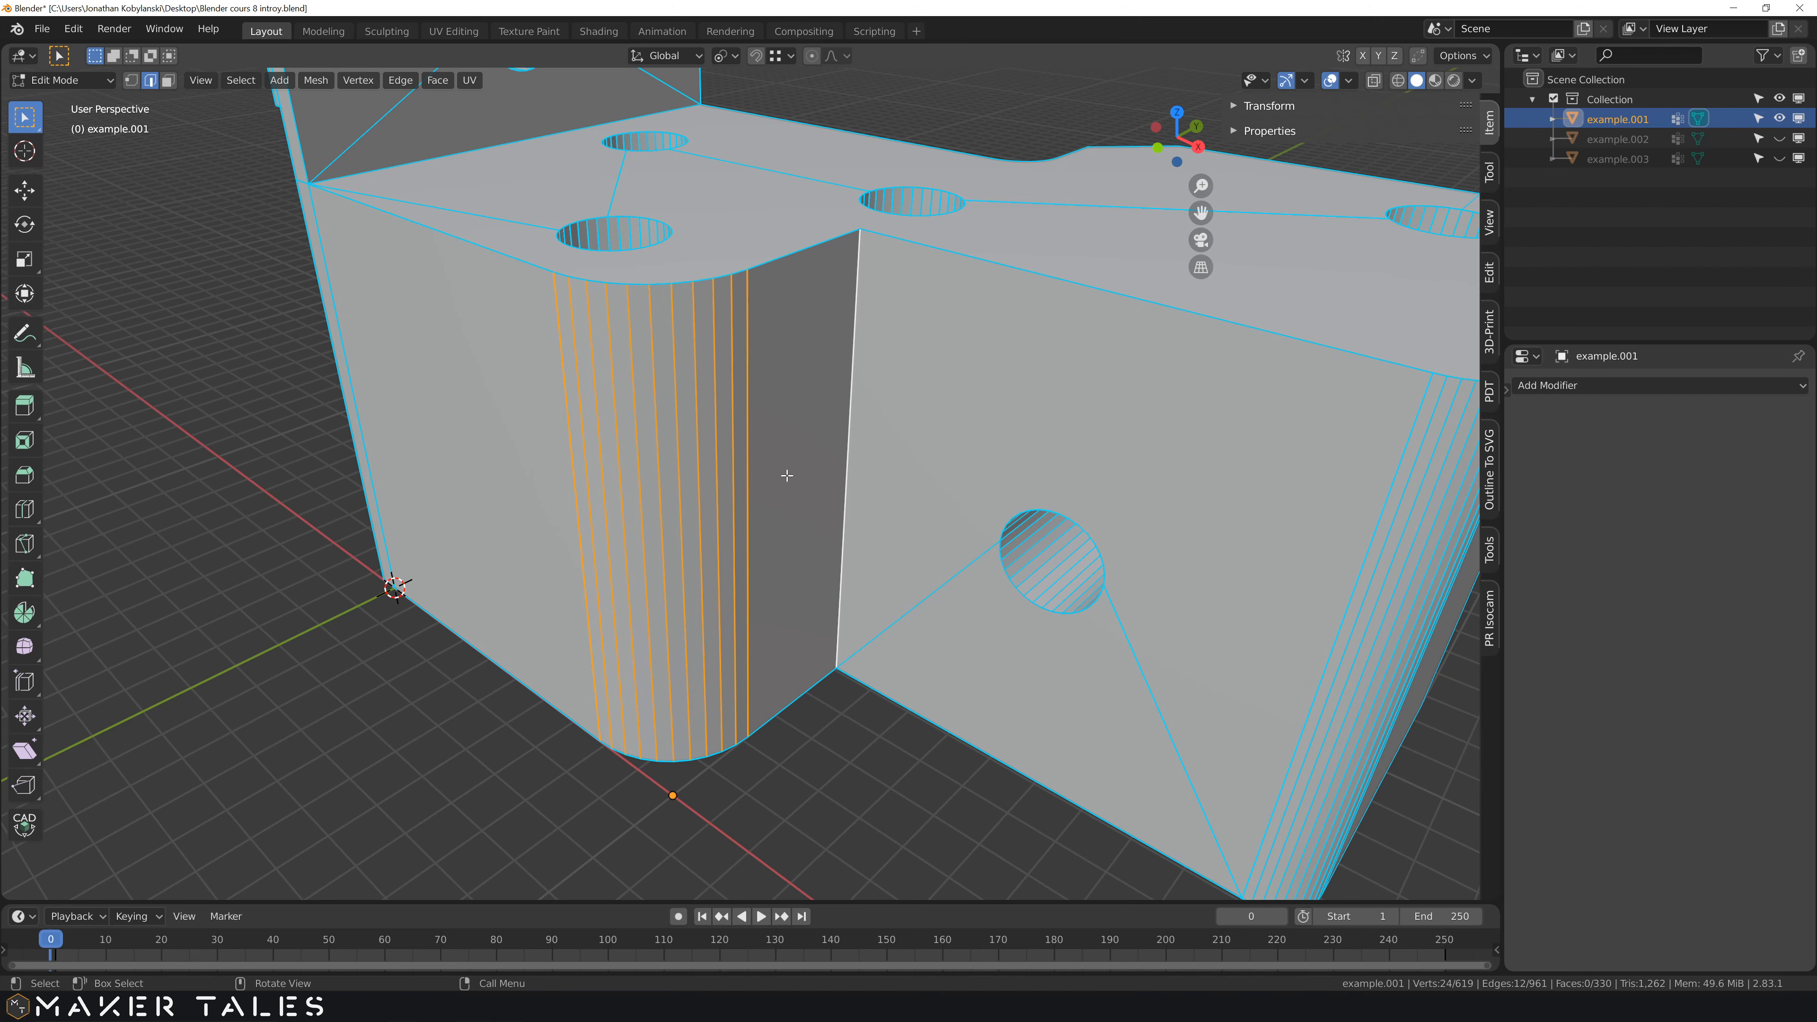
key("s")
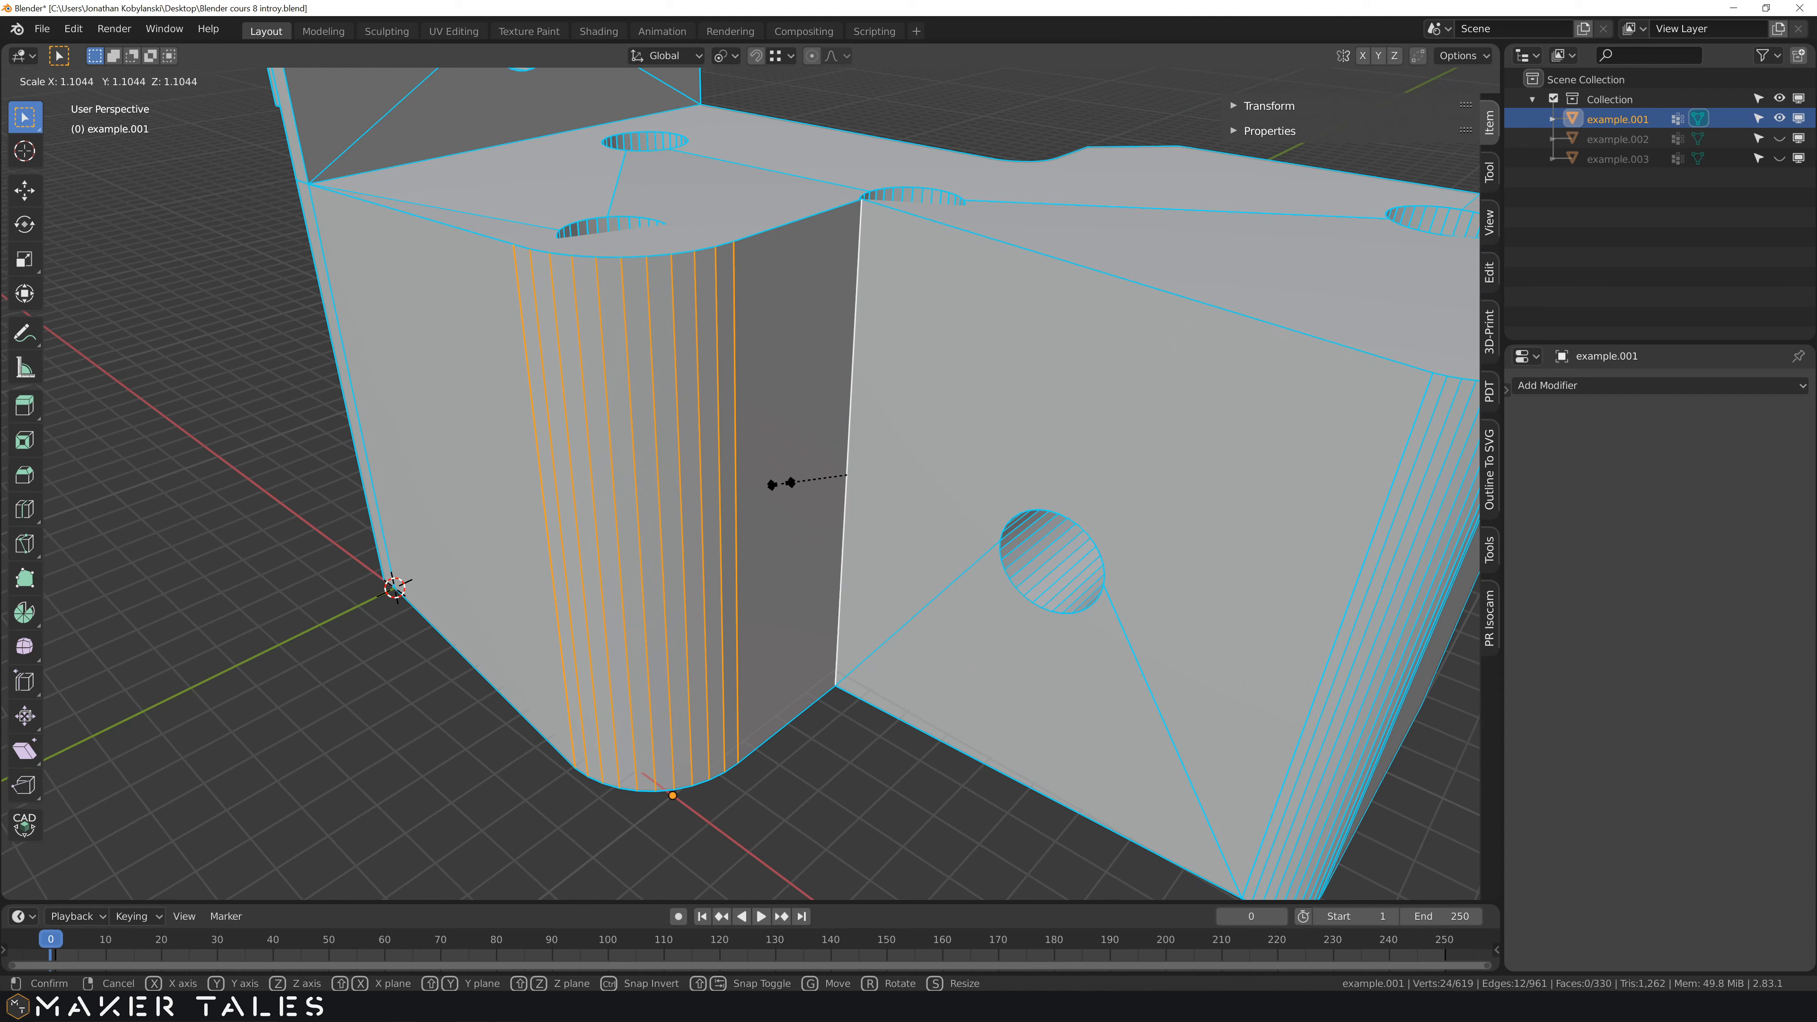
key("x")
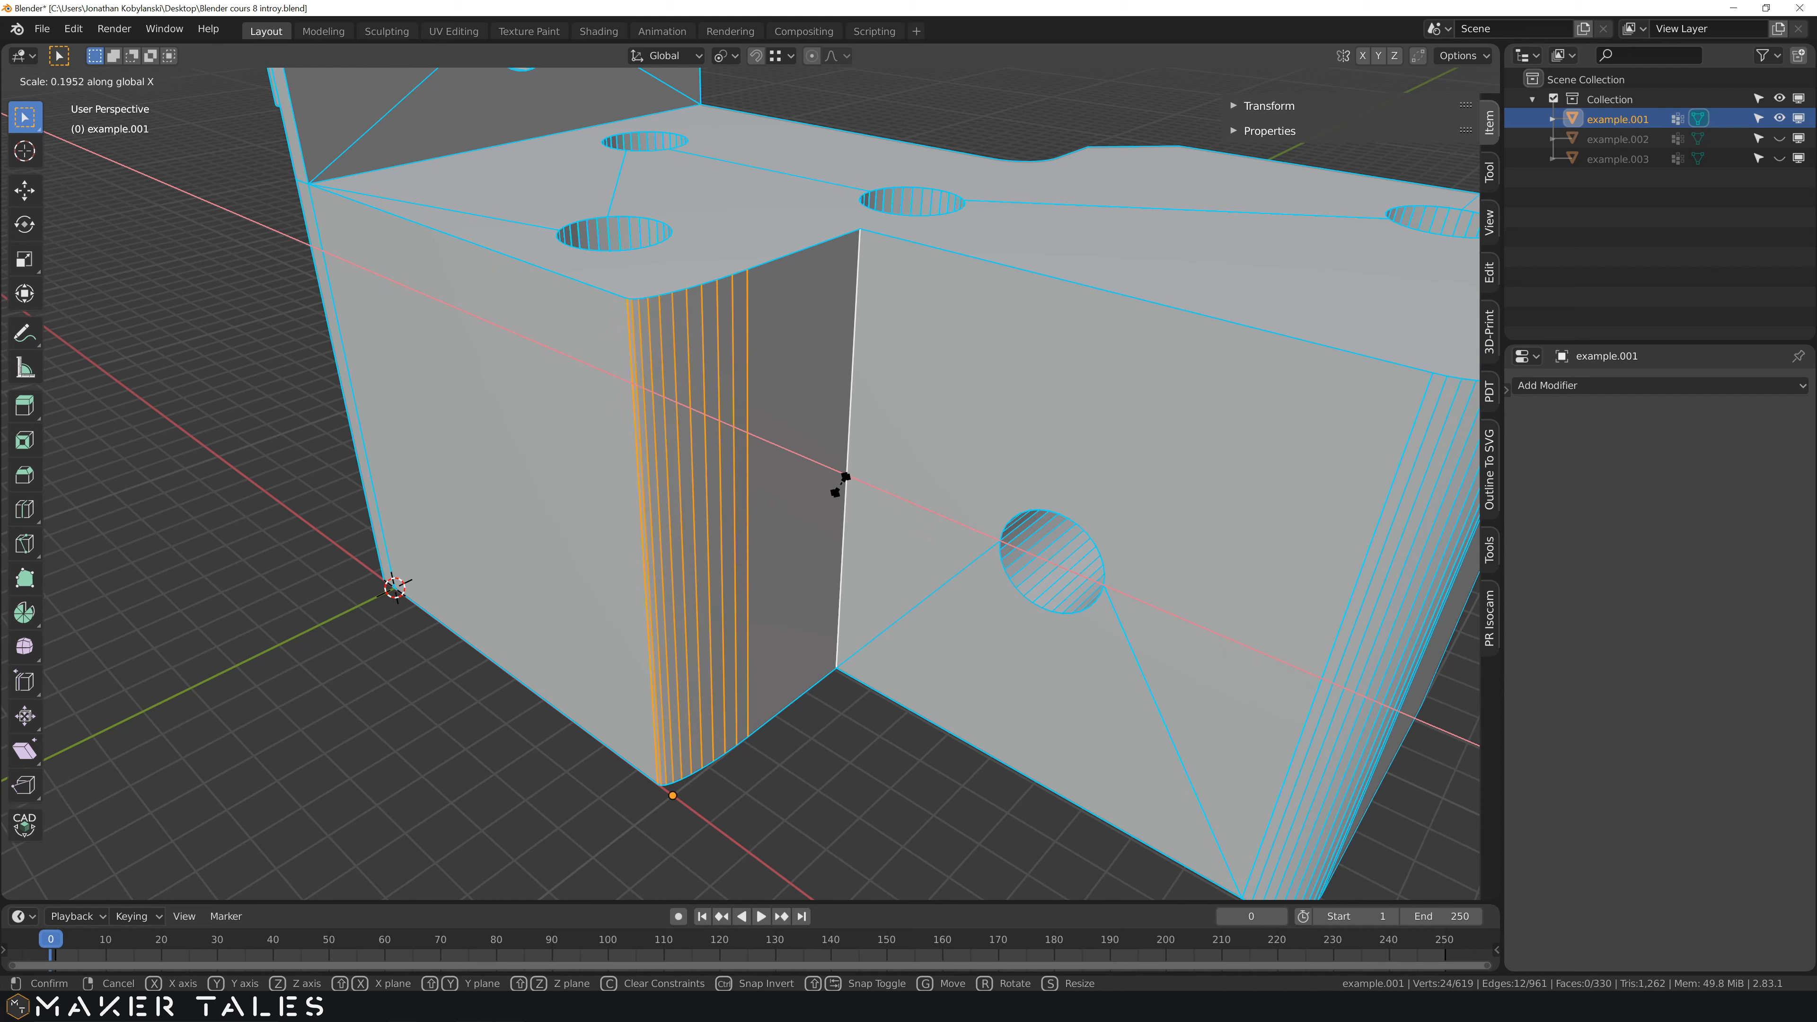
key("0")
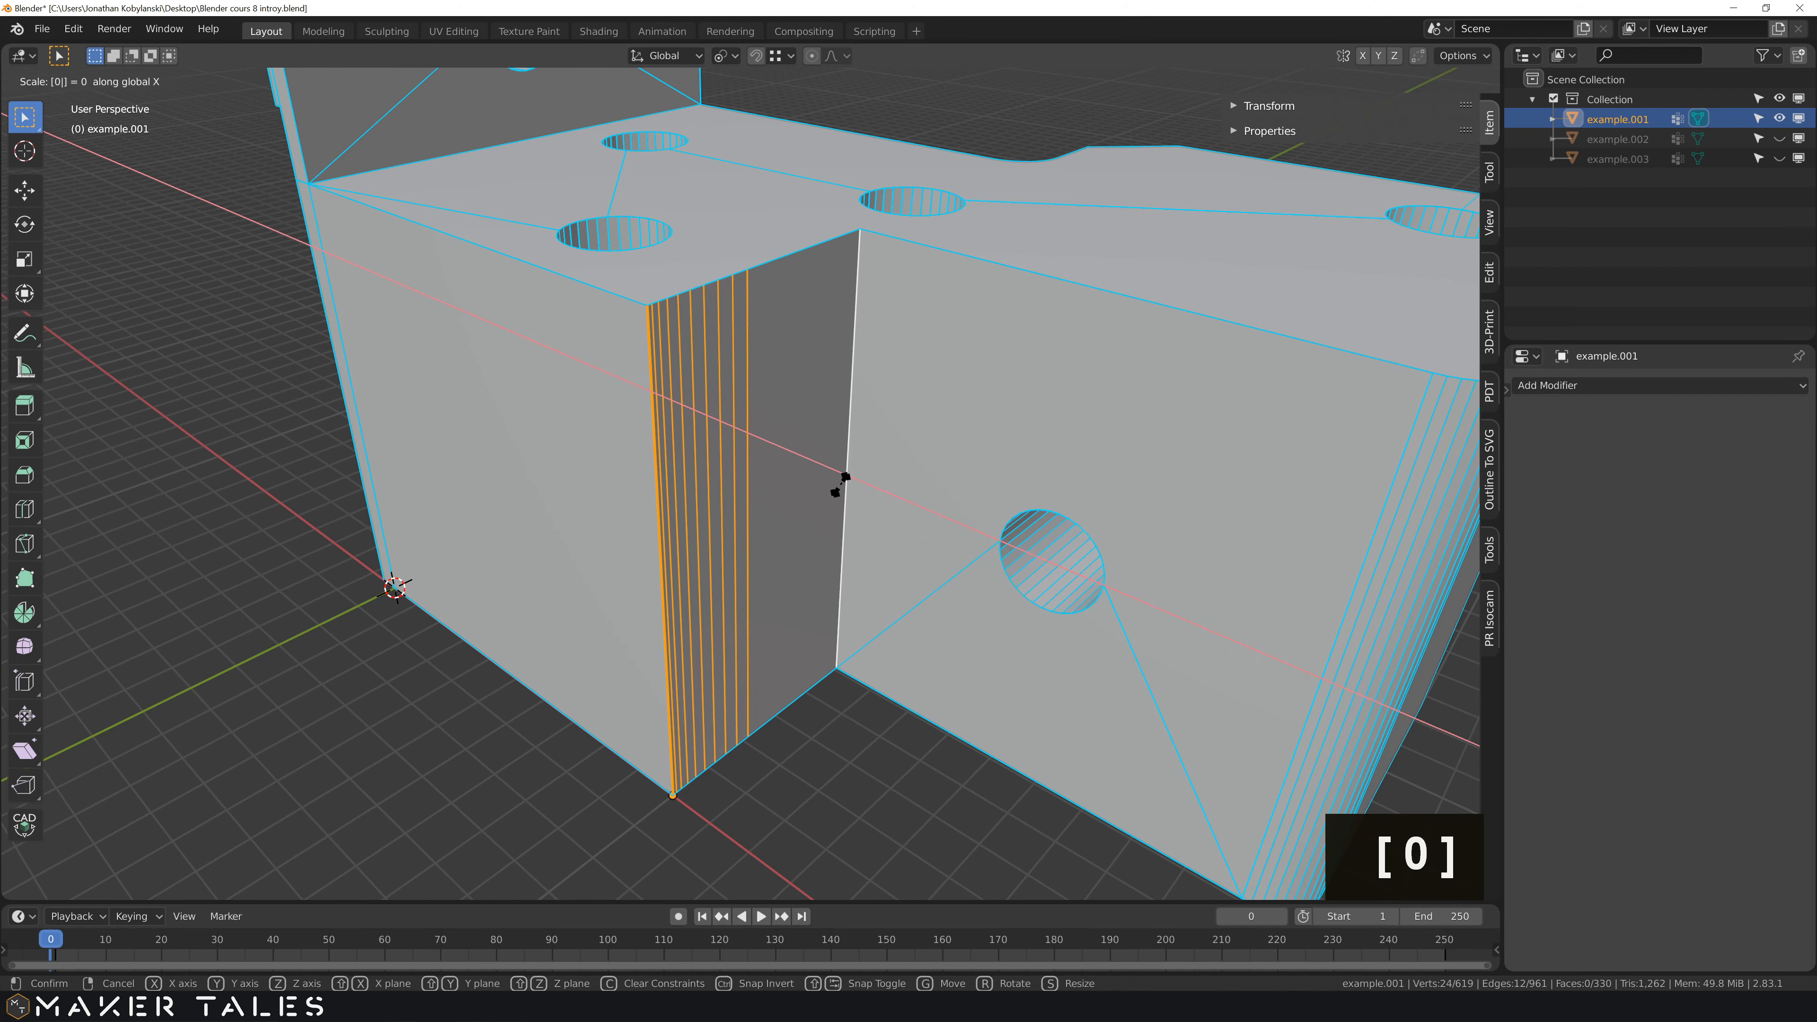
key("Return")
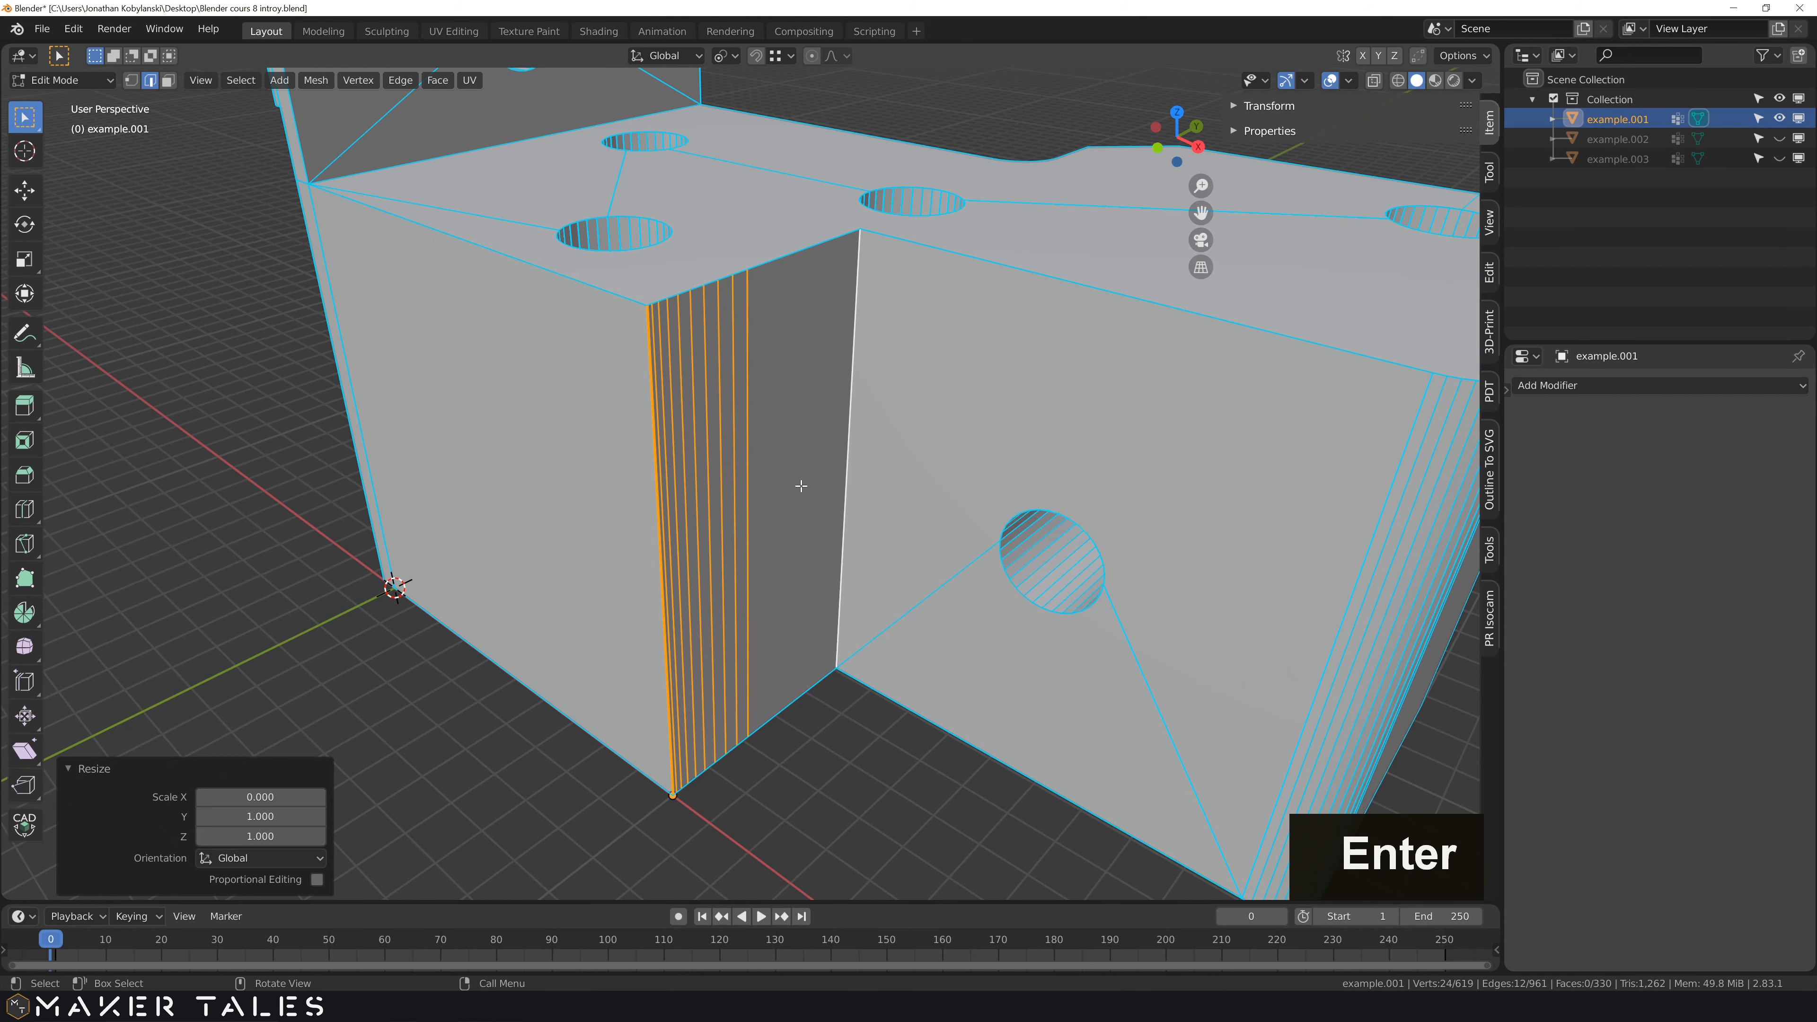
- Deselect the sharp outer corner edge and the notch's inner edge, and dissolve the remaining selected edges
scroll(588, 469, "up", 4)
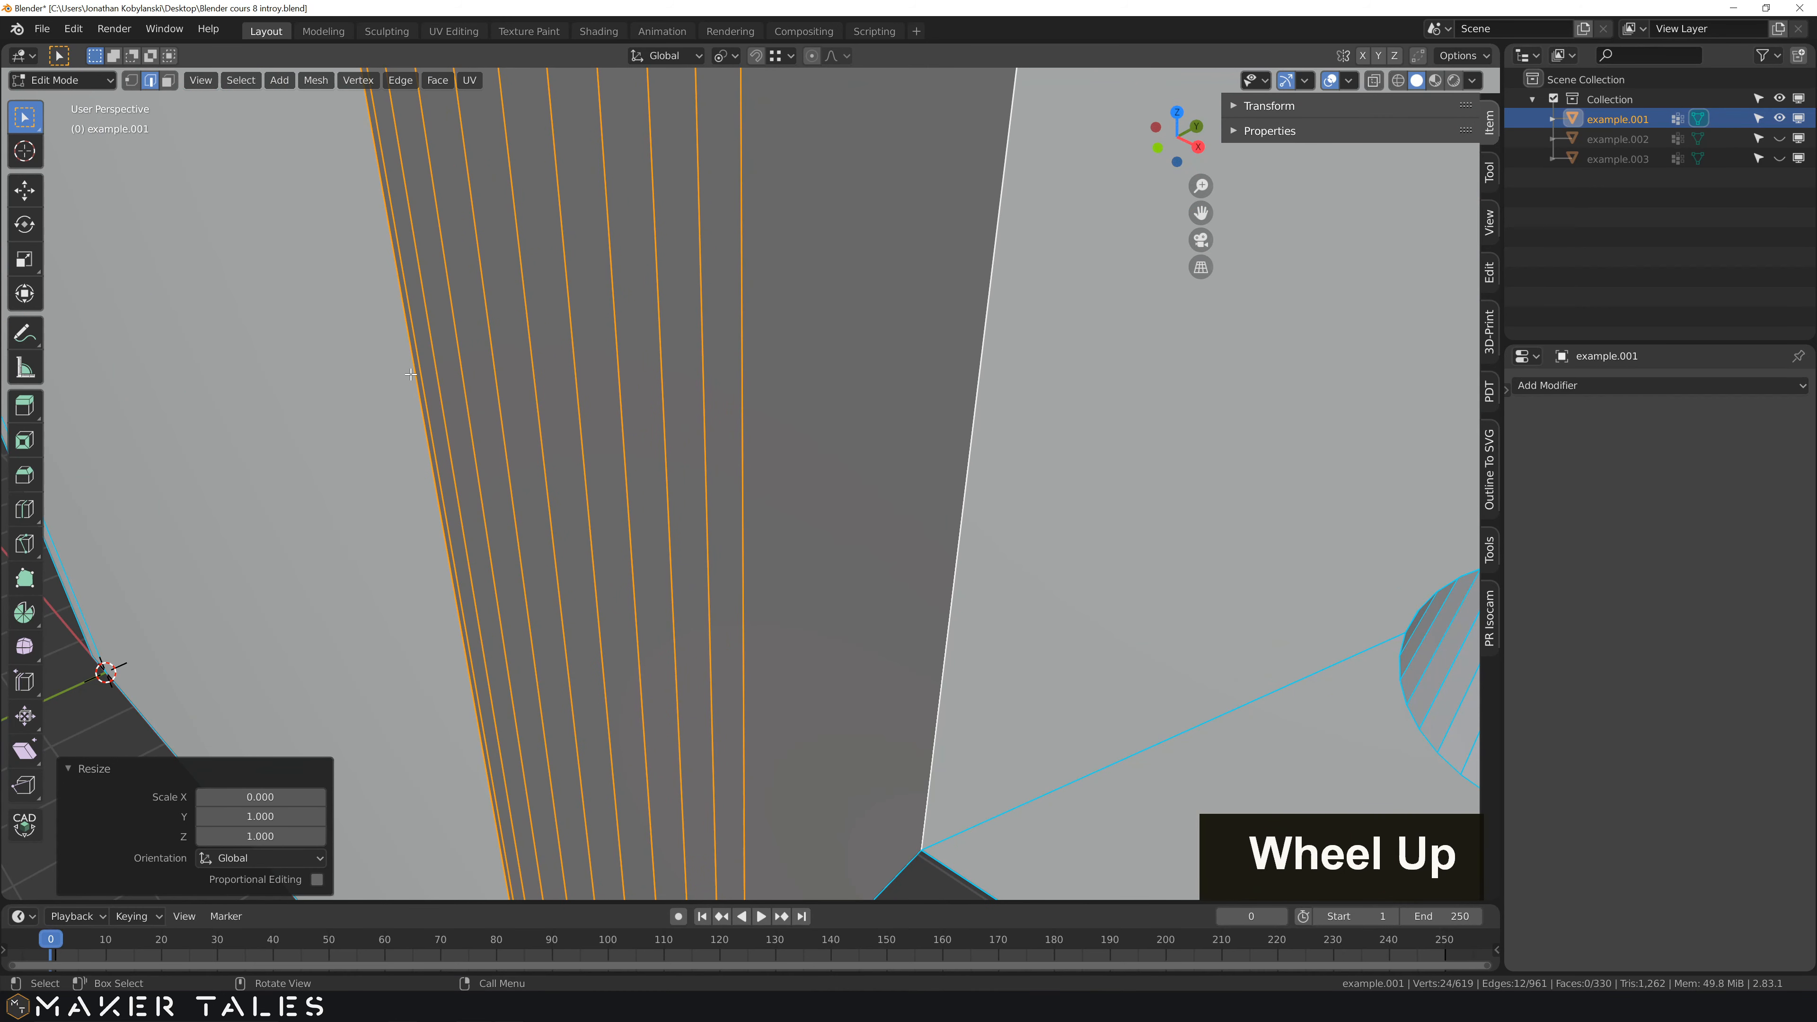
left_click(414, 365, "shift")
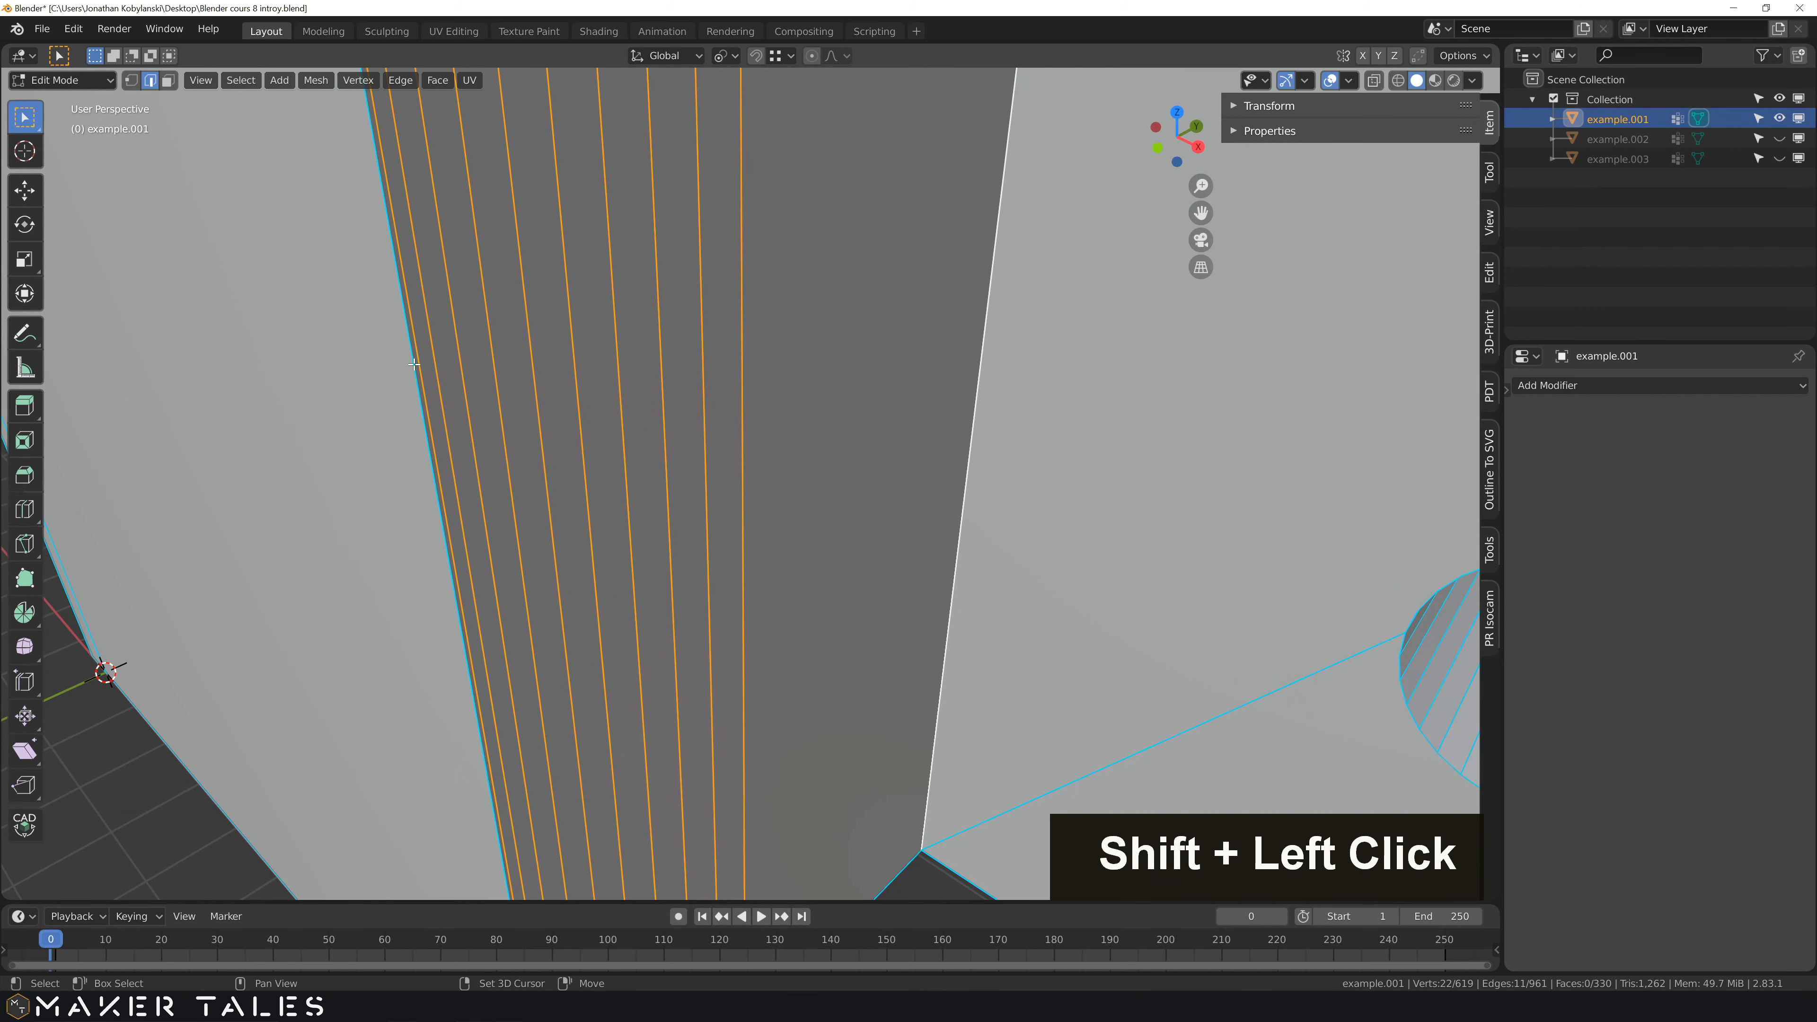
left_click(988, 294, "shift")
scroll(888, 277, "down", 4)
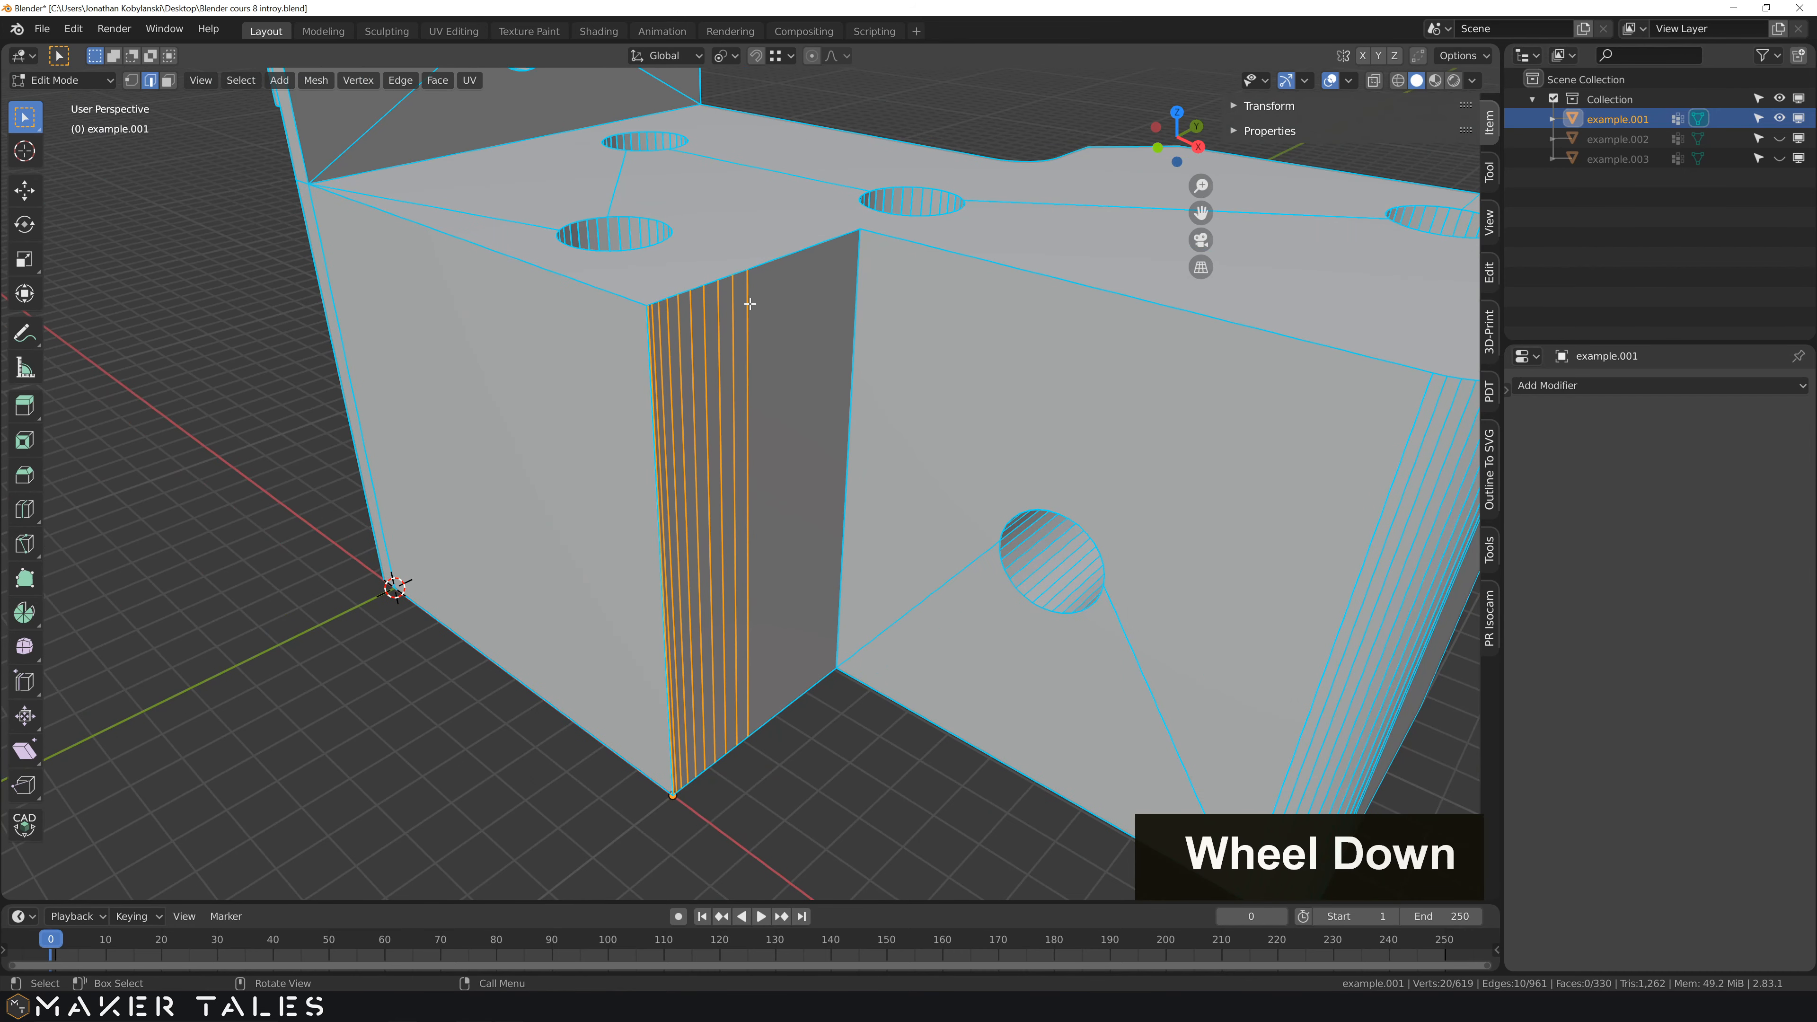
key("x")
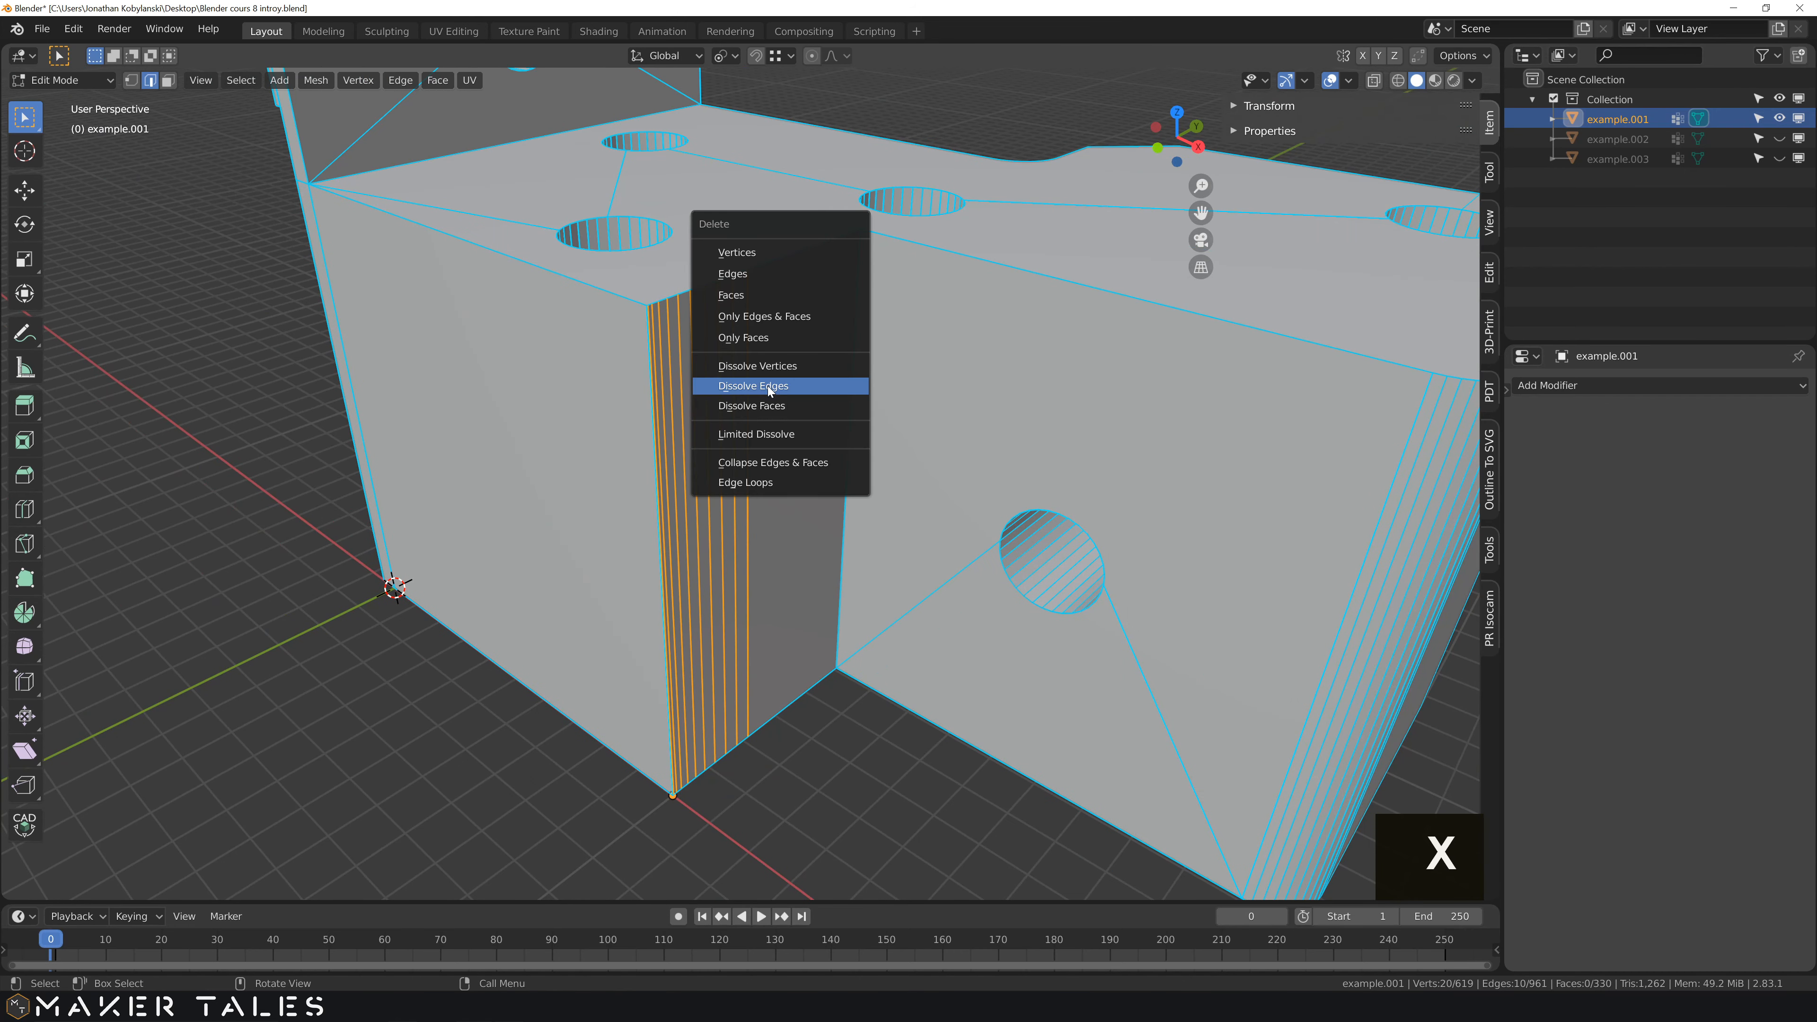
left_click(768, 387)
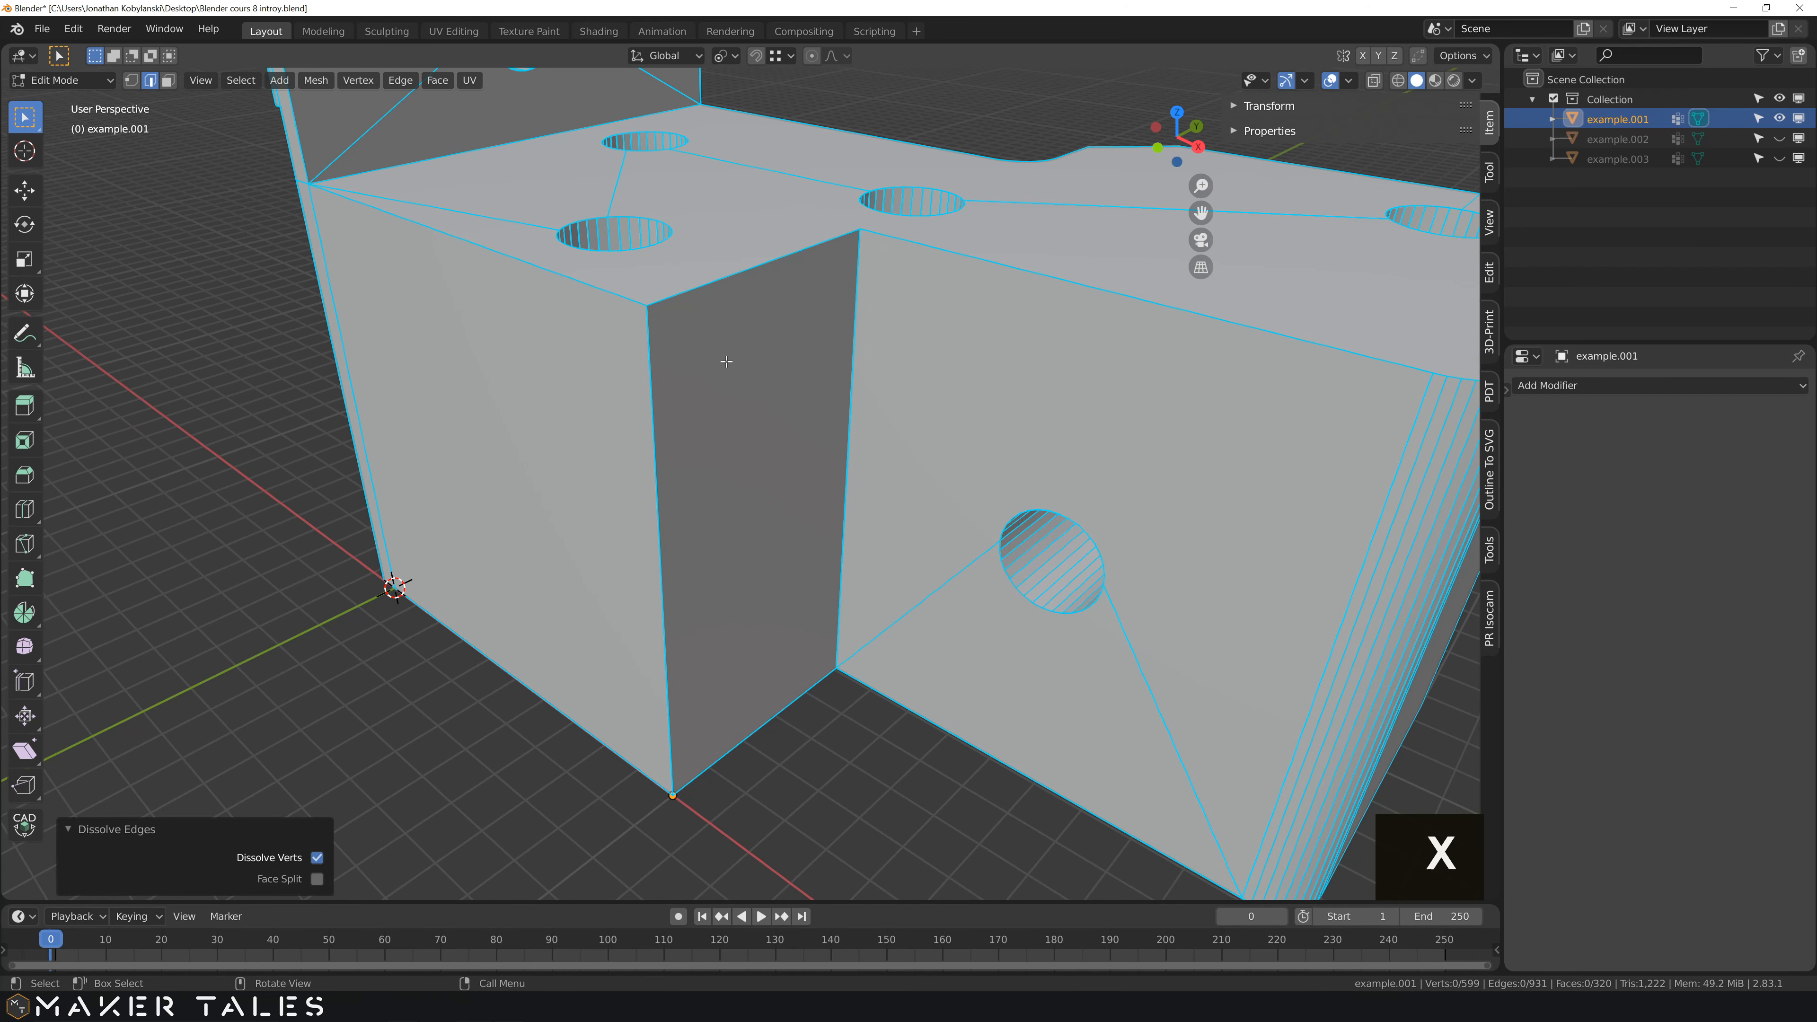
scroll(726, 361, "down", 2)
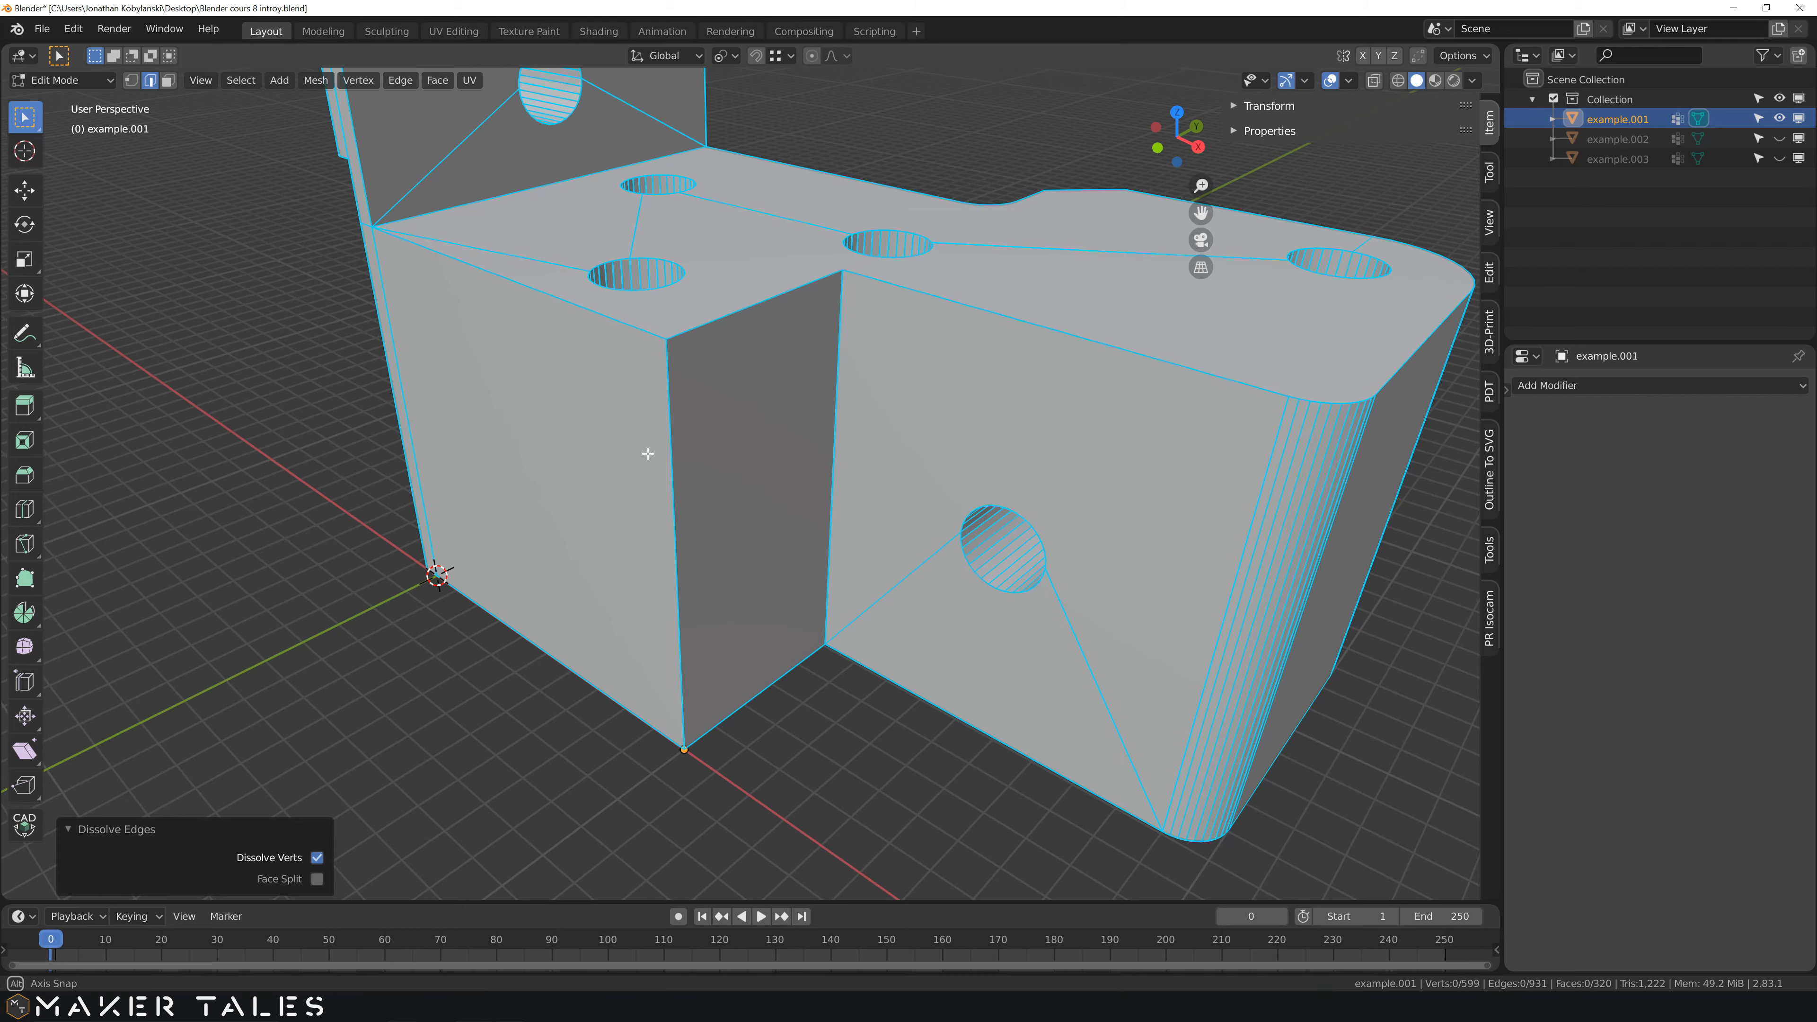
mouse_move(654, 485)
middle_mouse_down()
mouse_move(807, 464)
mouse_move(662, 465)
middle_mouse_up()
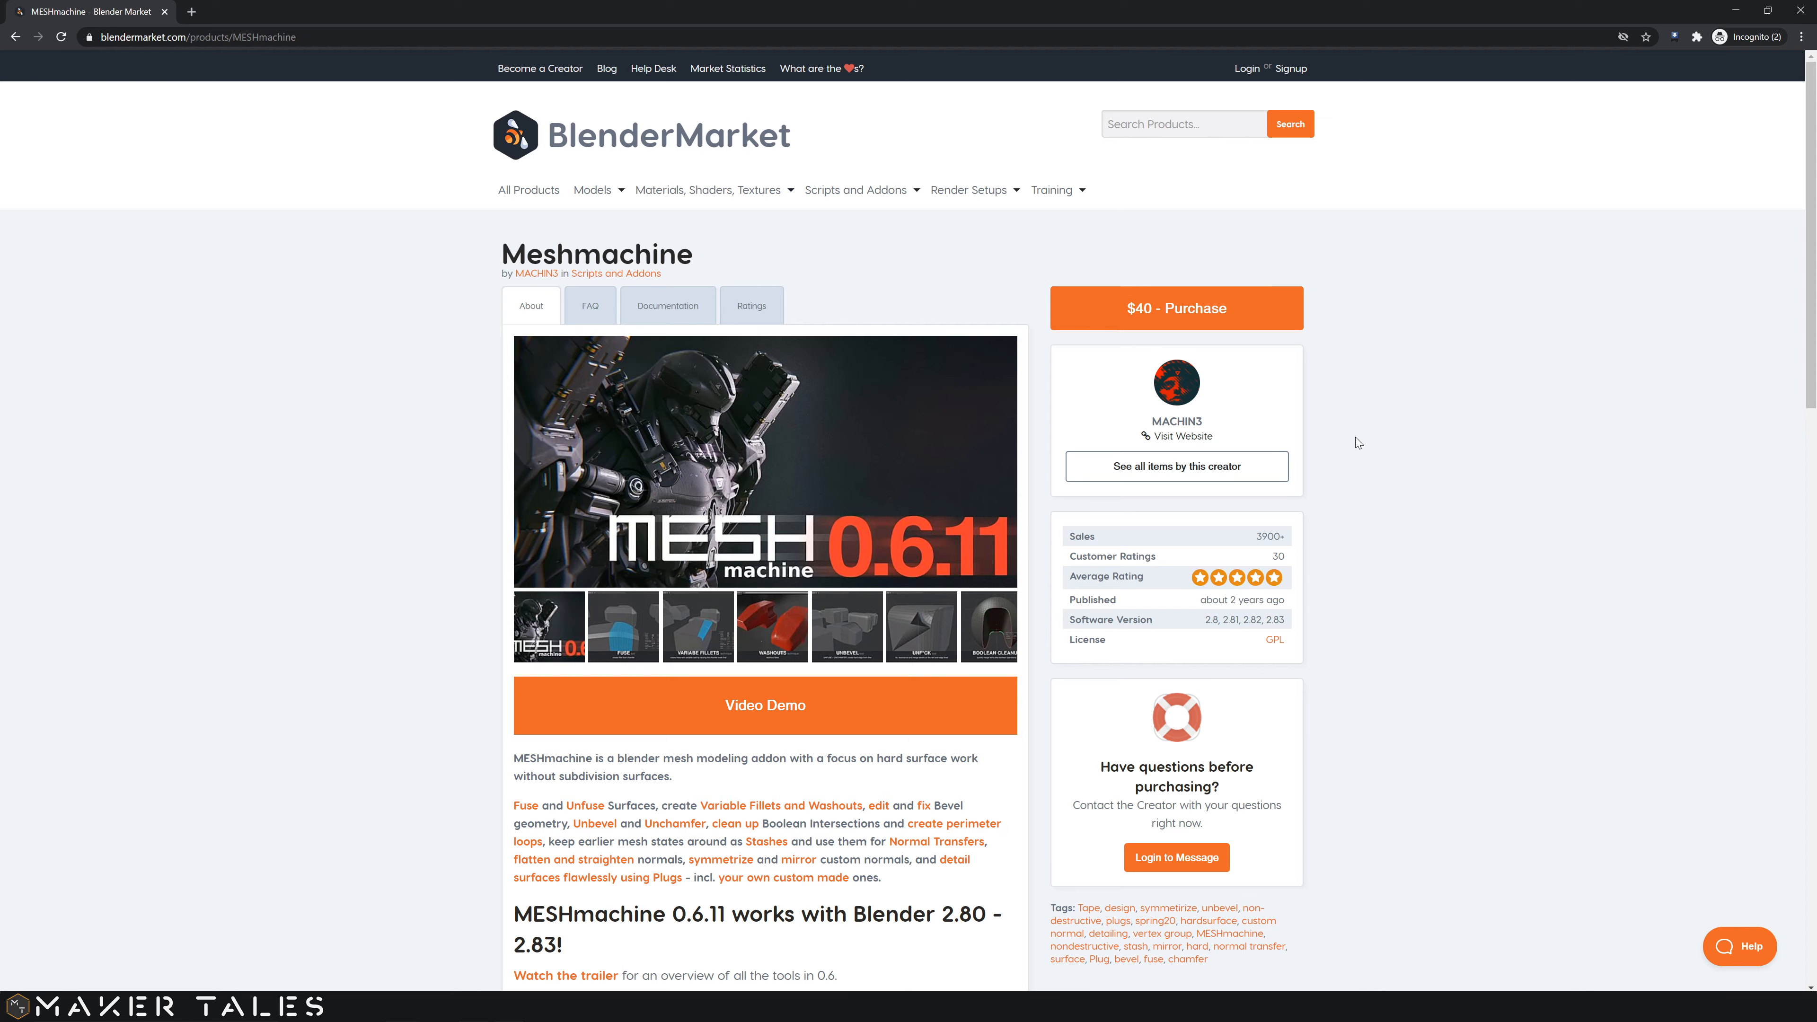
- Switch to the browser and examine the animated modeling demo on BlenderMarket's Meshmachine page, enlarging the page to 250%
scroll(1356, 440, "down", 5)
scroll(1357, 441, "down", 3)
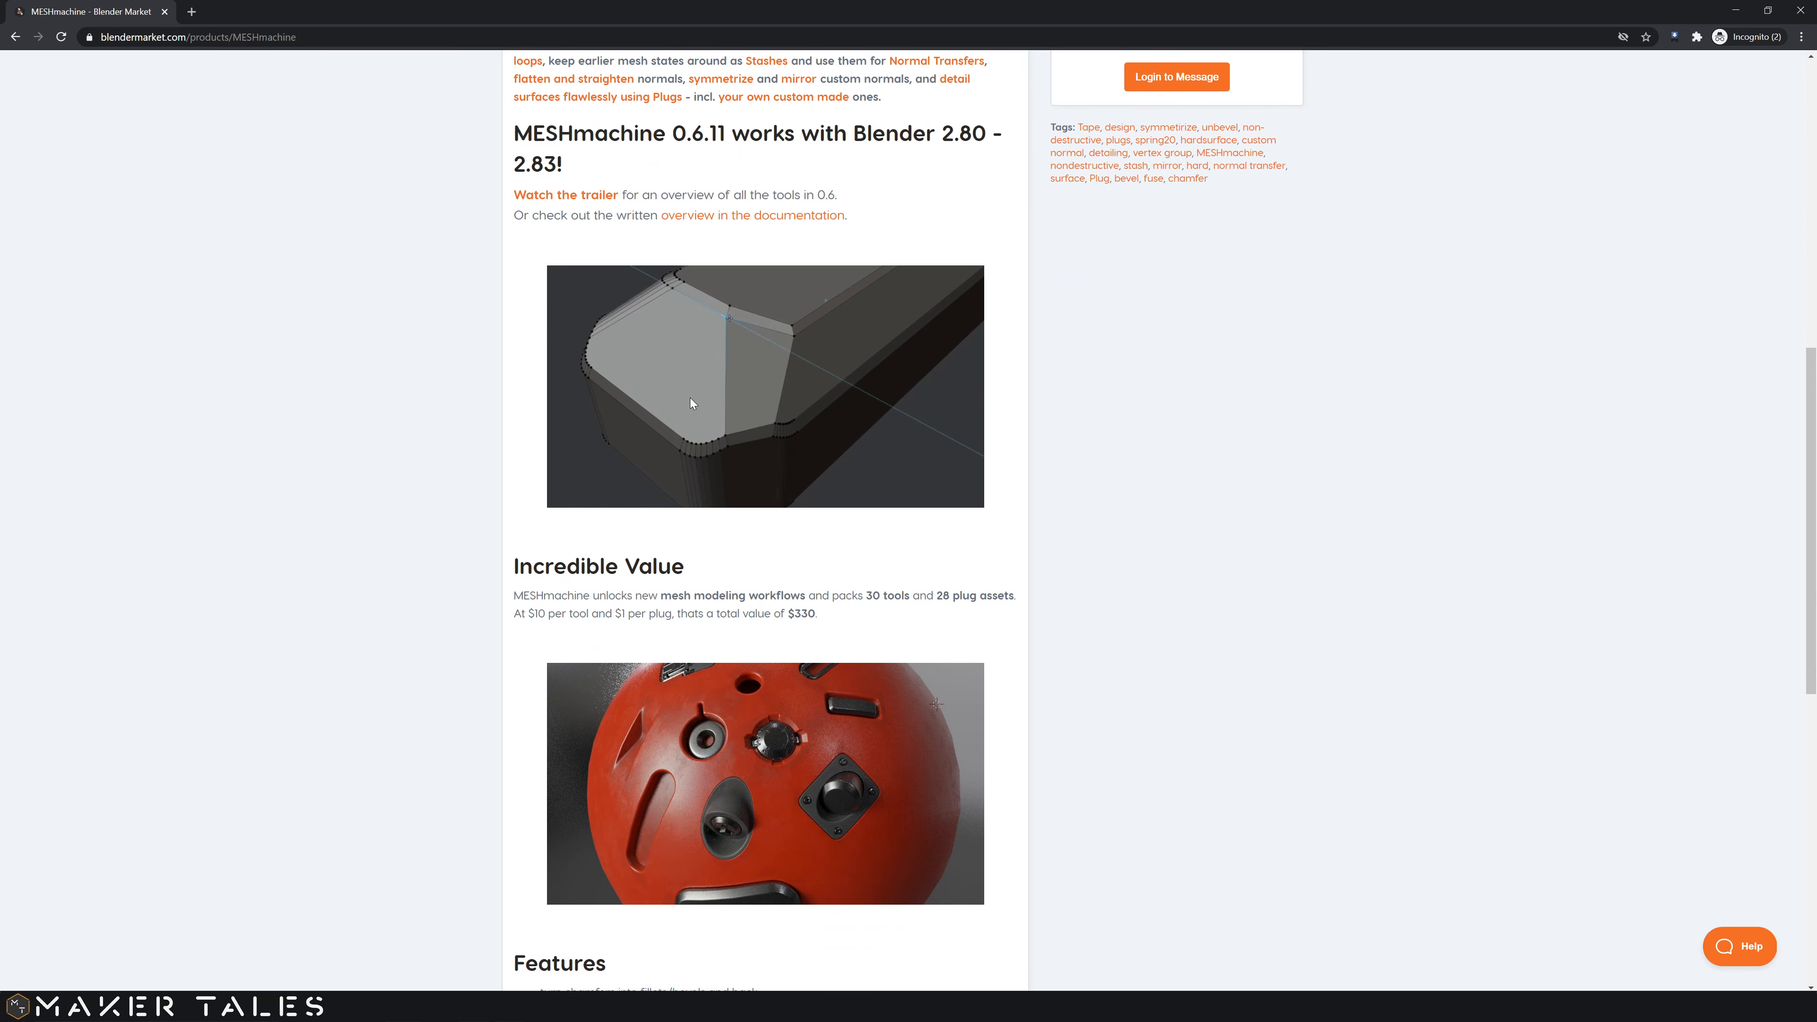
scroll(687, 405, "up", 6, "ctrl")
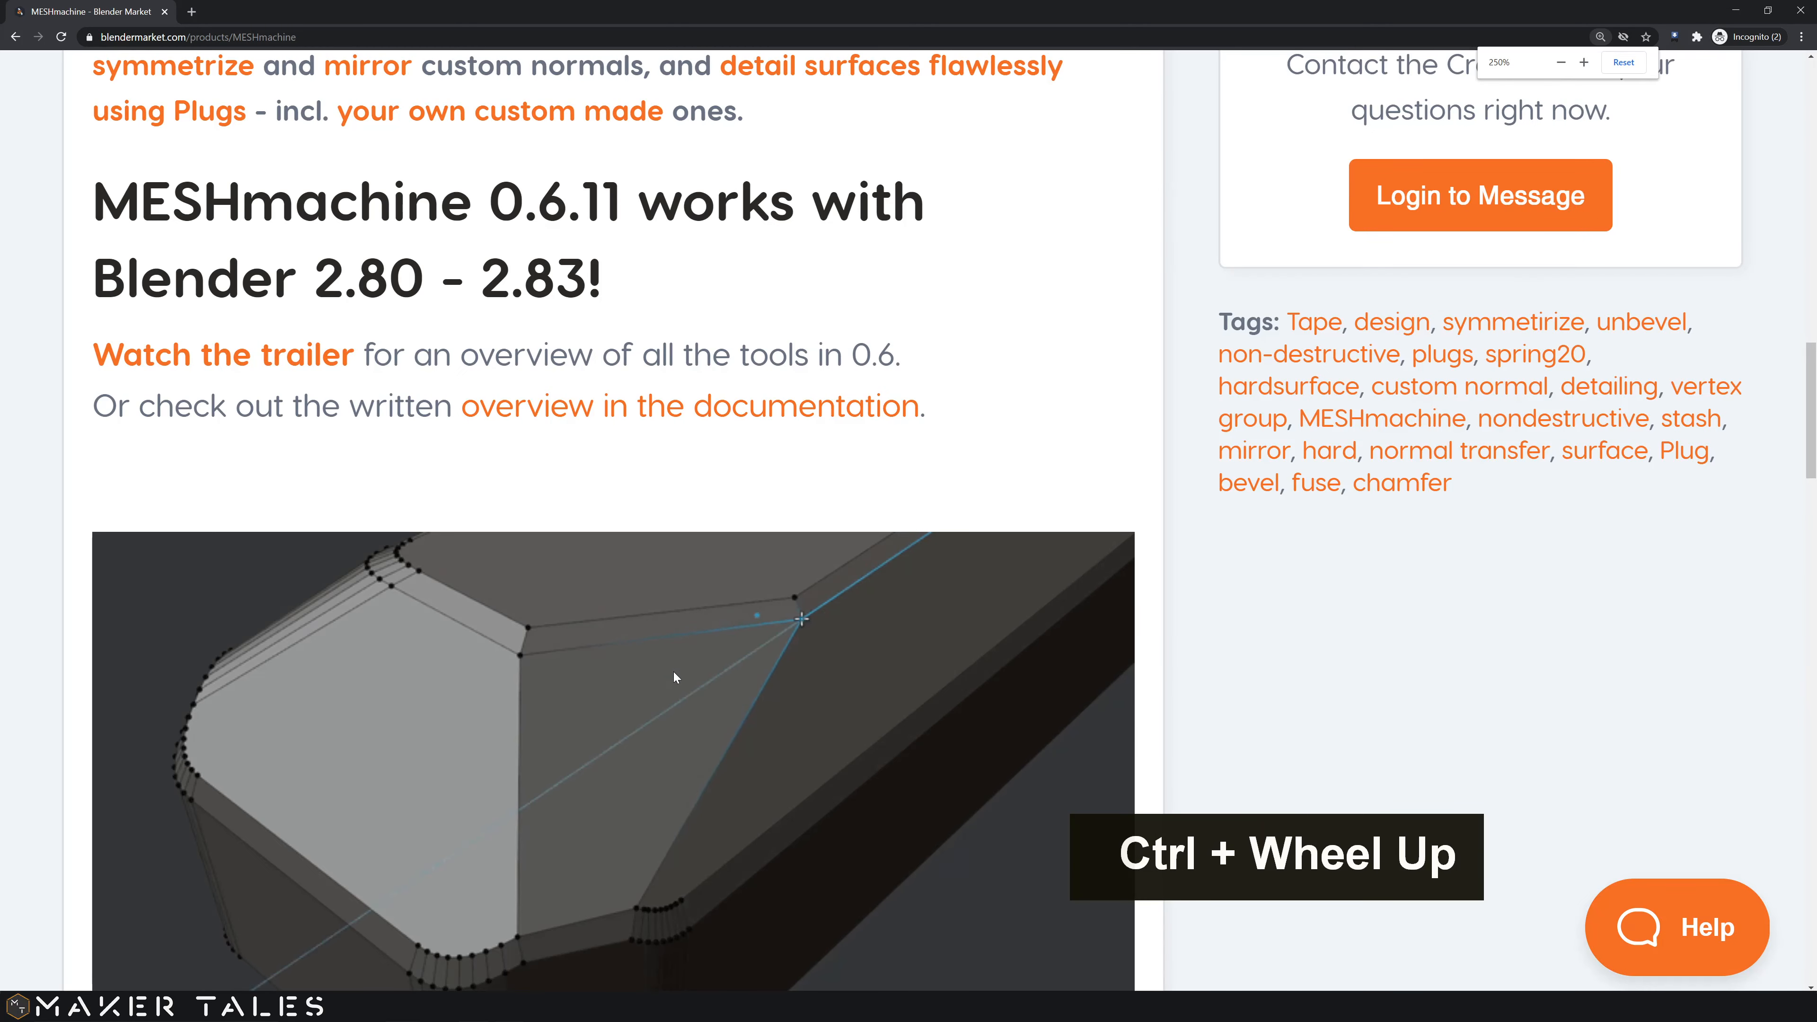
scroll(675, 653, "down", 5)
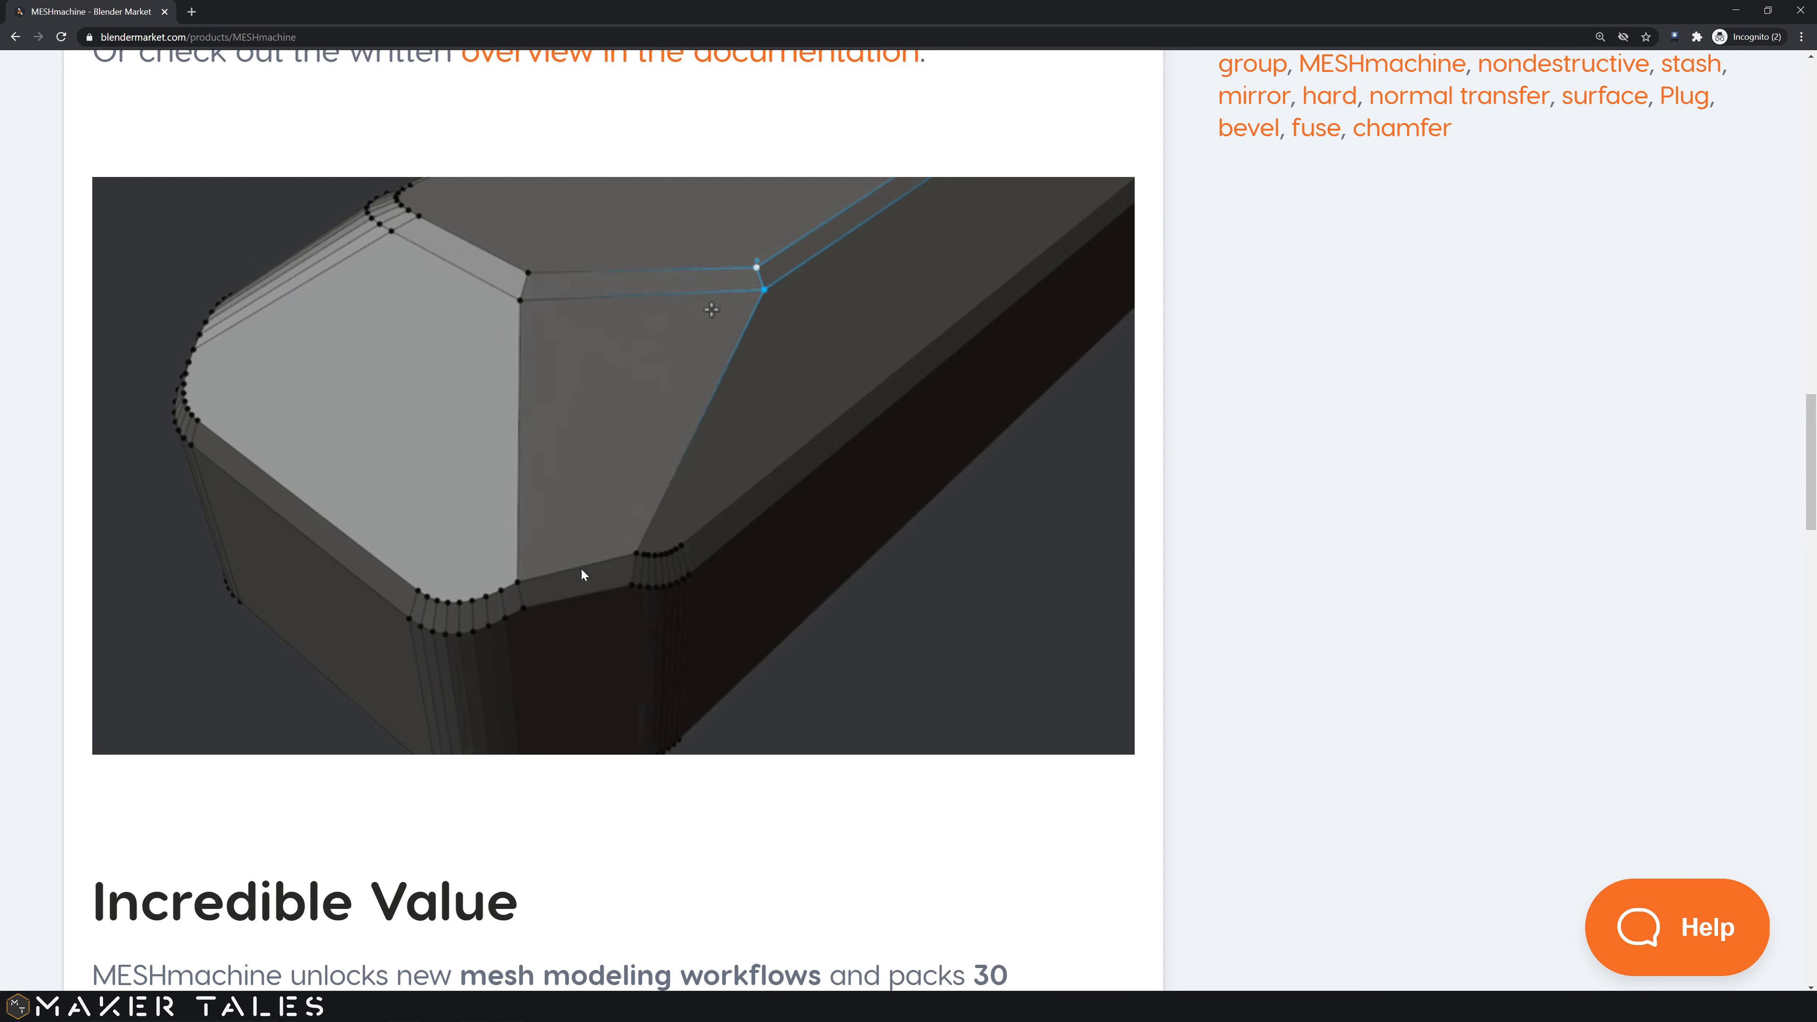
scroll(583, 569, "down", 4)
scroll(584, 565, "up", 4)
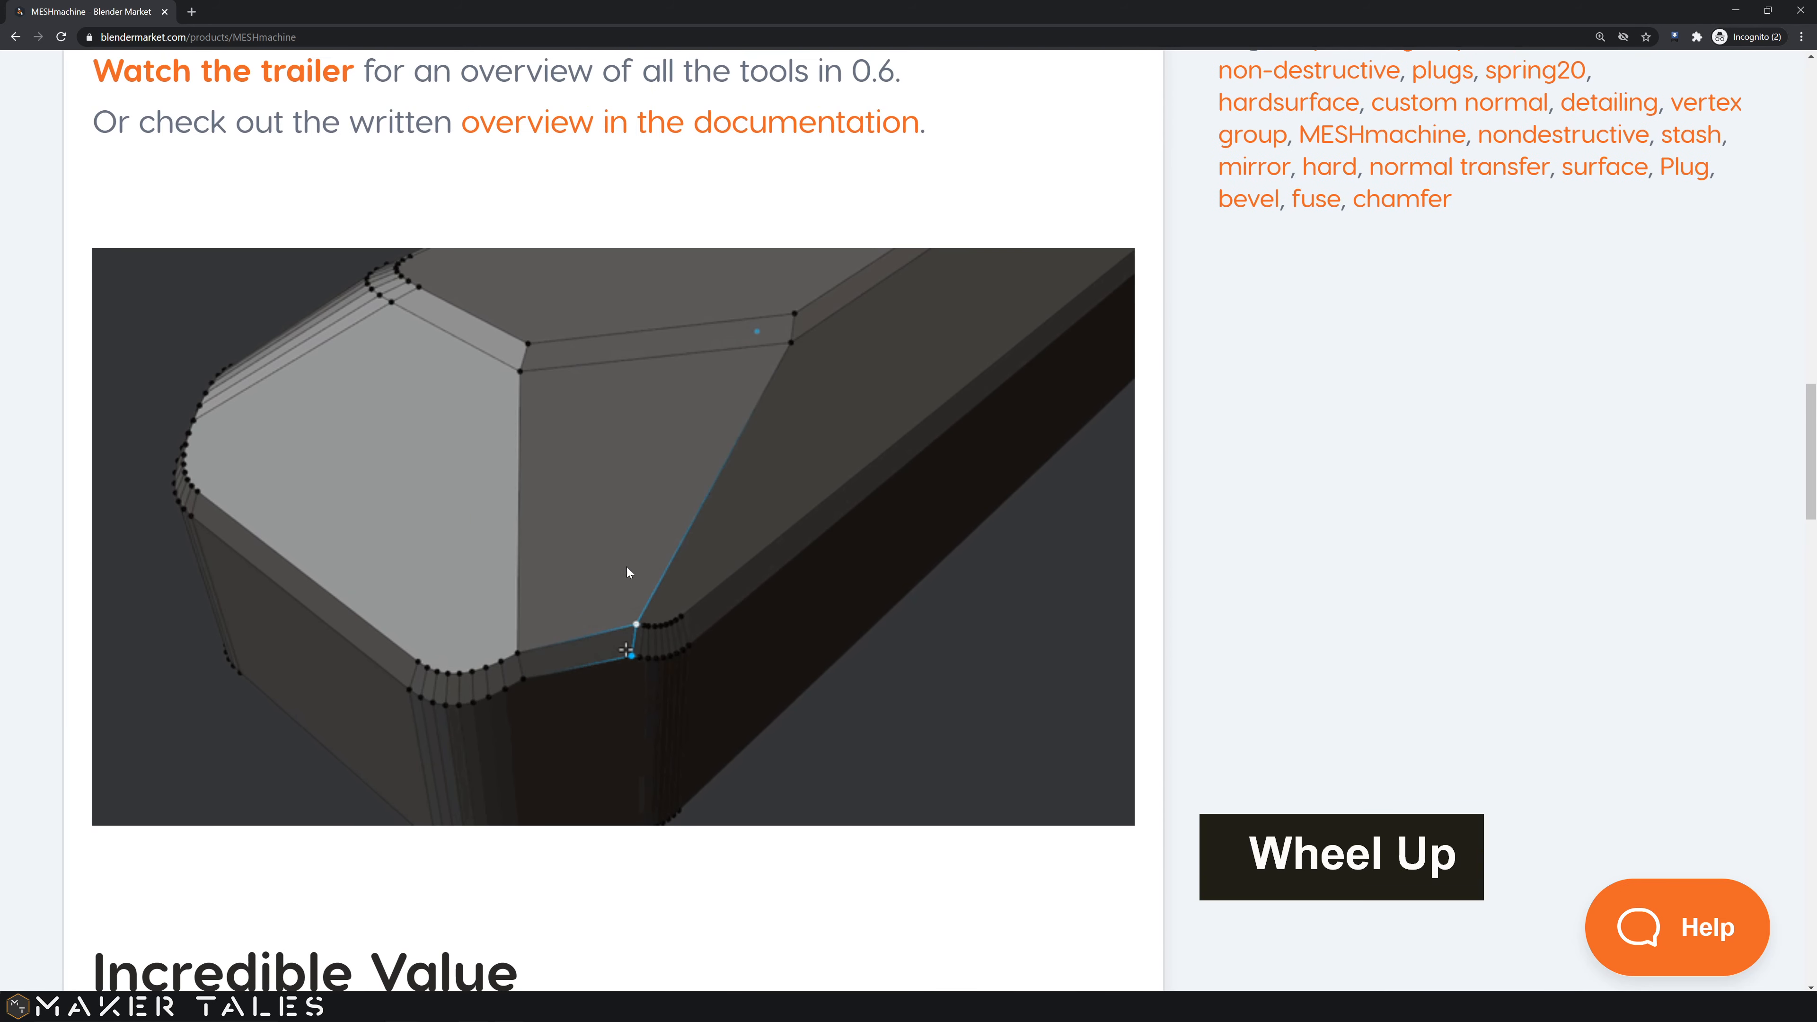